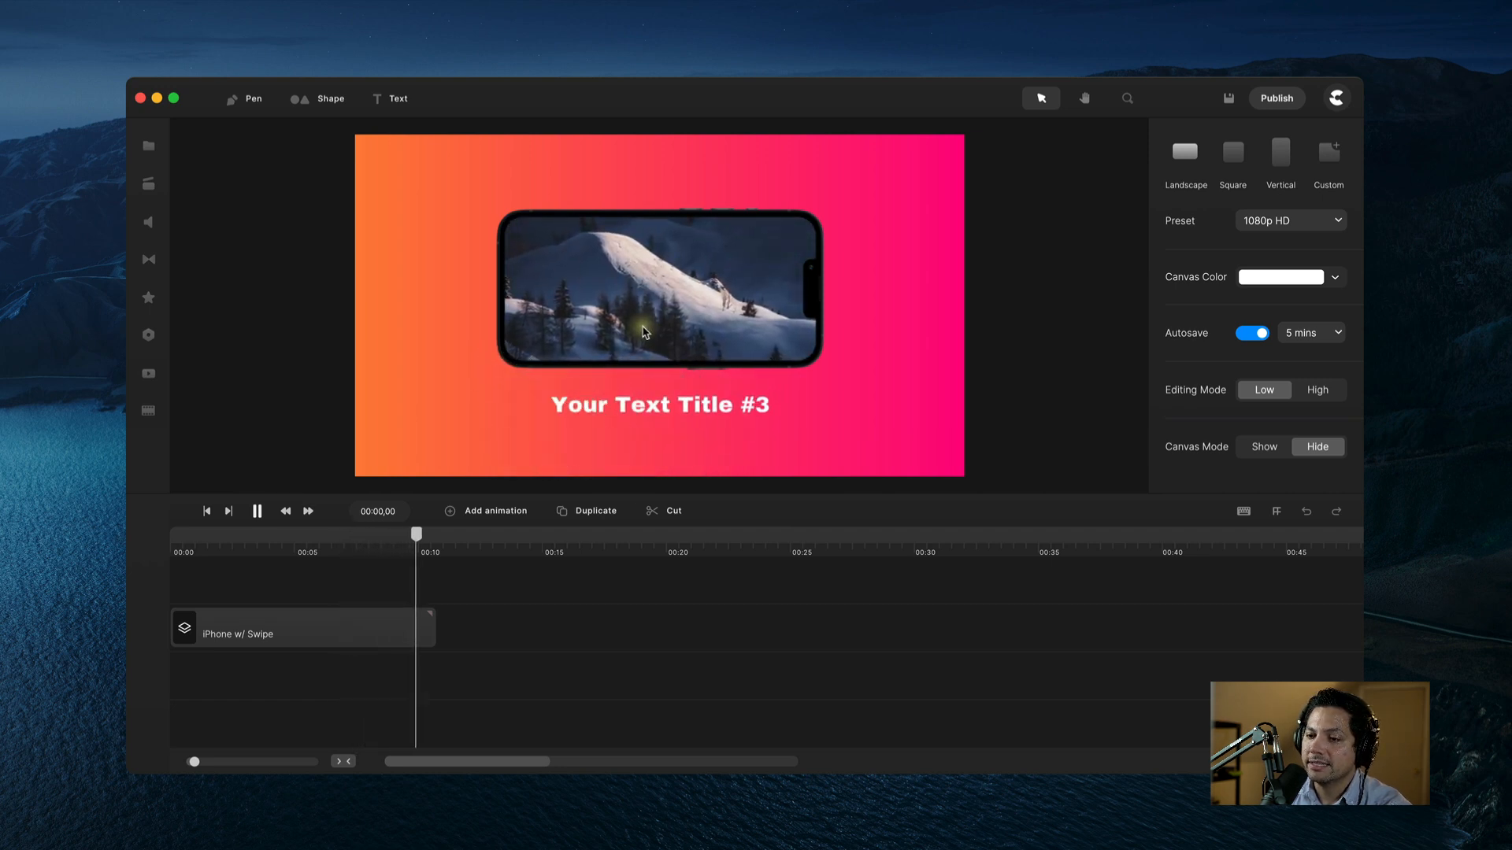
Step: Pause the preview and move the playhead to 00:15,05, past the iPhone w/ Swipe clip
click(427, 548)
drag(428, 542, 196, 577)
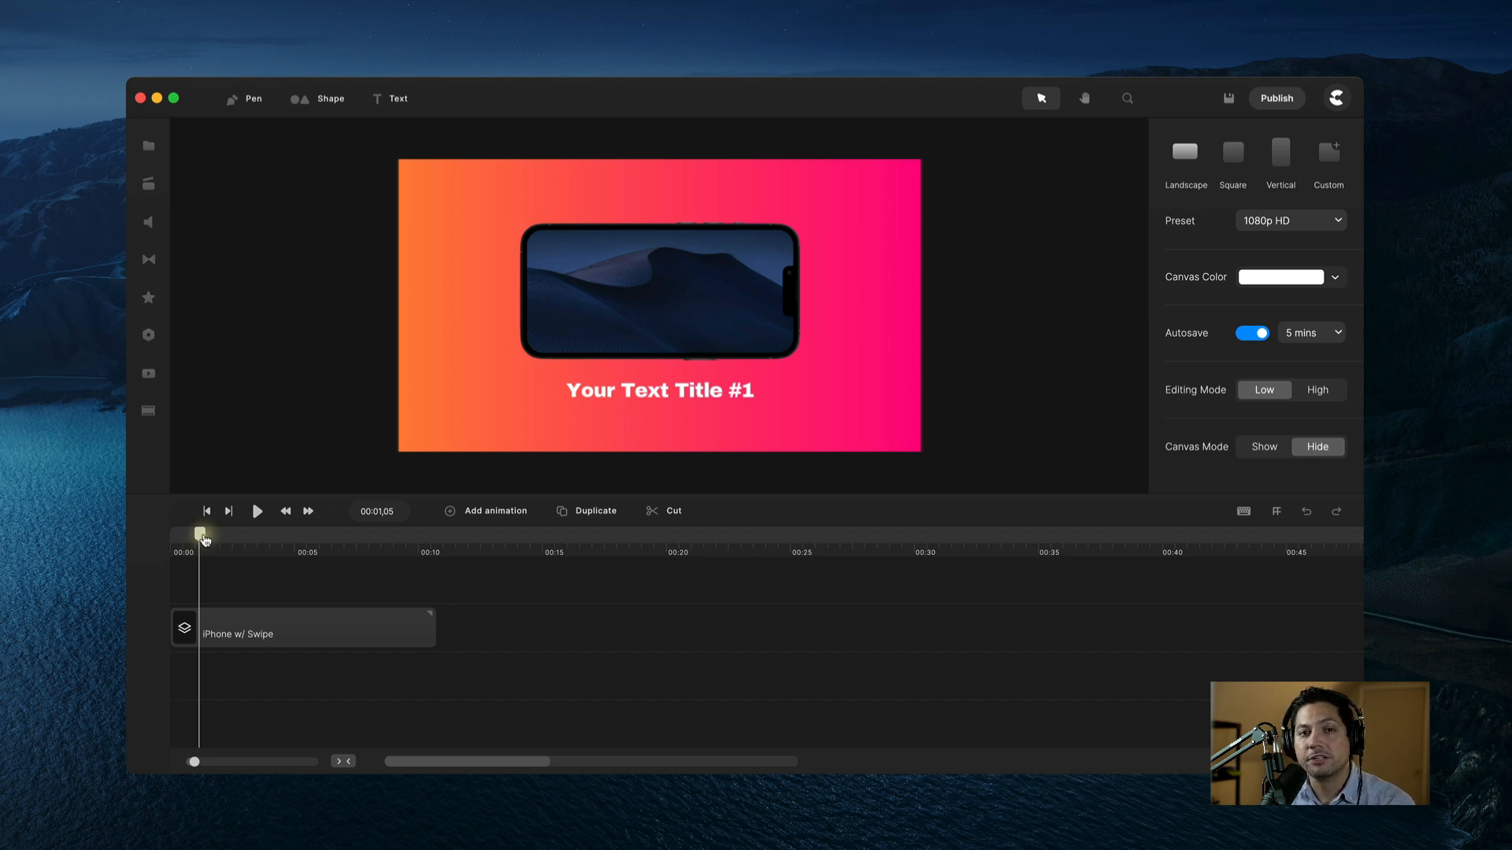
drag(205, 540, 553, 546)
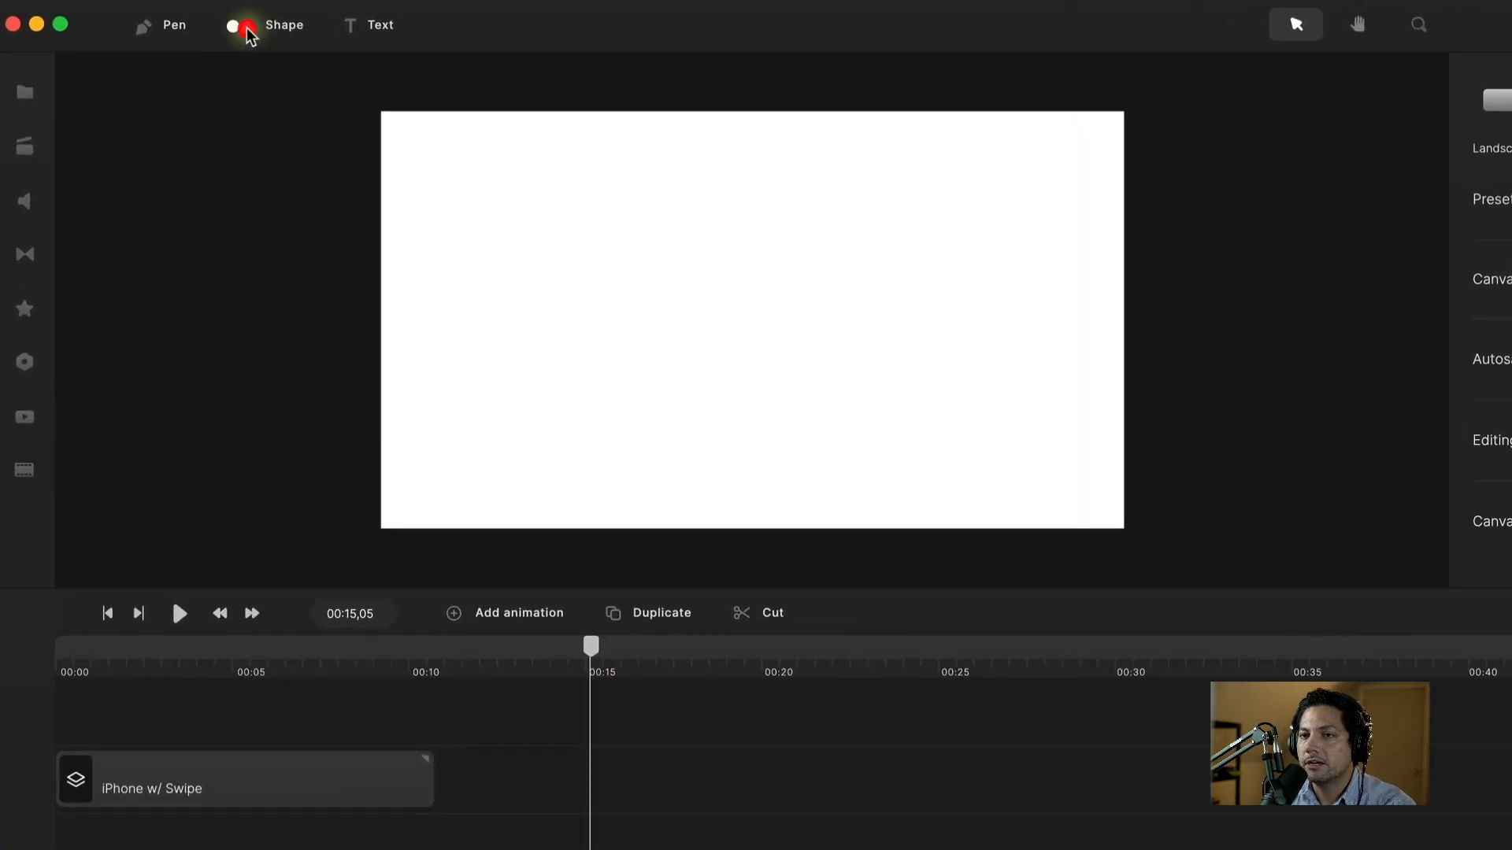
Step: Add a rectangle shape at about 00:15,20 on a track below the iPhone w/ Swipe clip
click(246, 31)
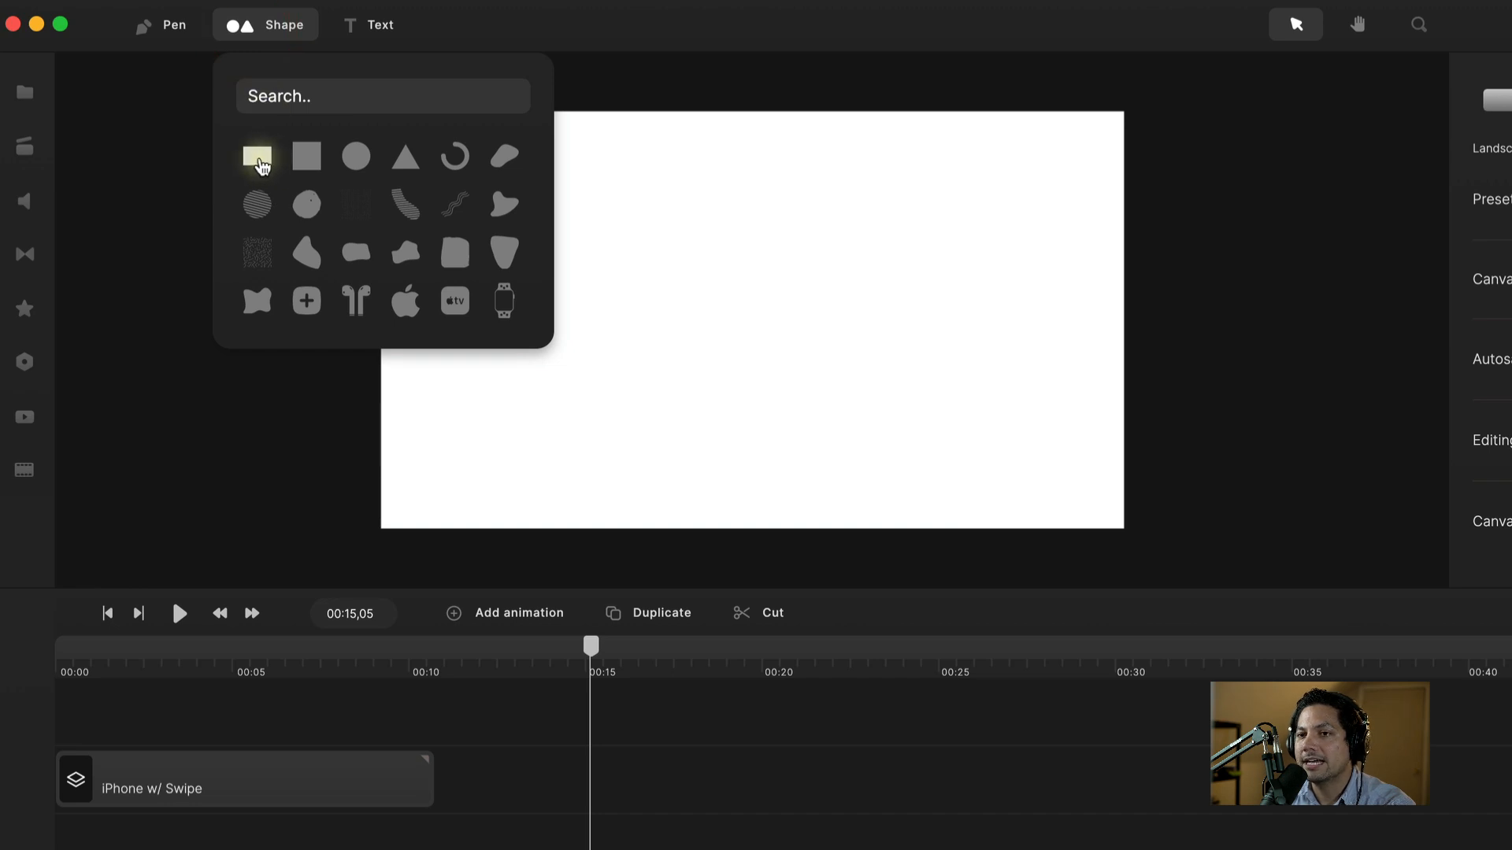
click(260, 159)
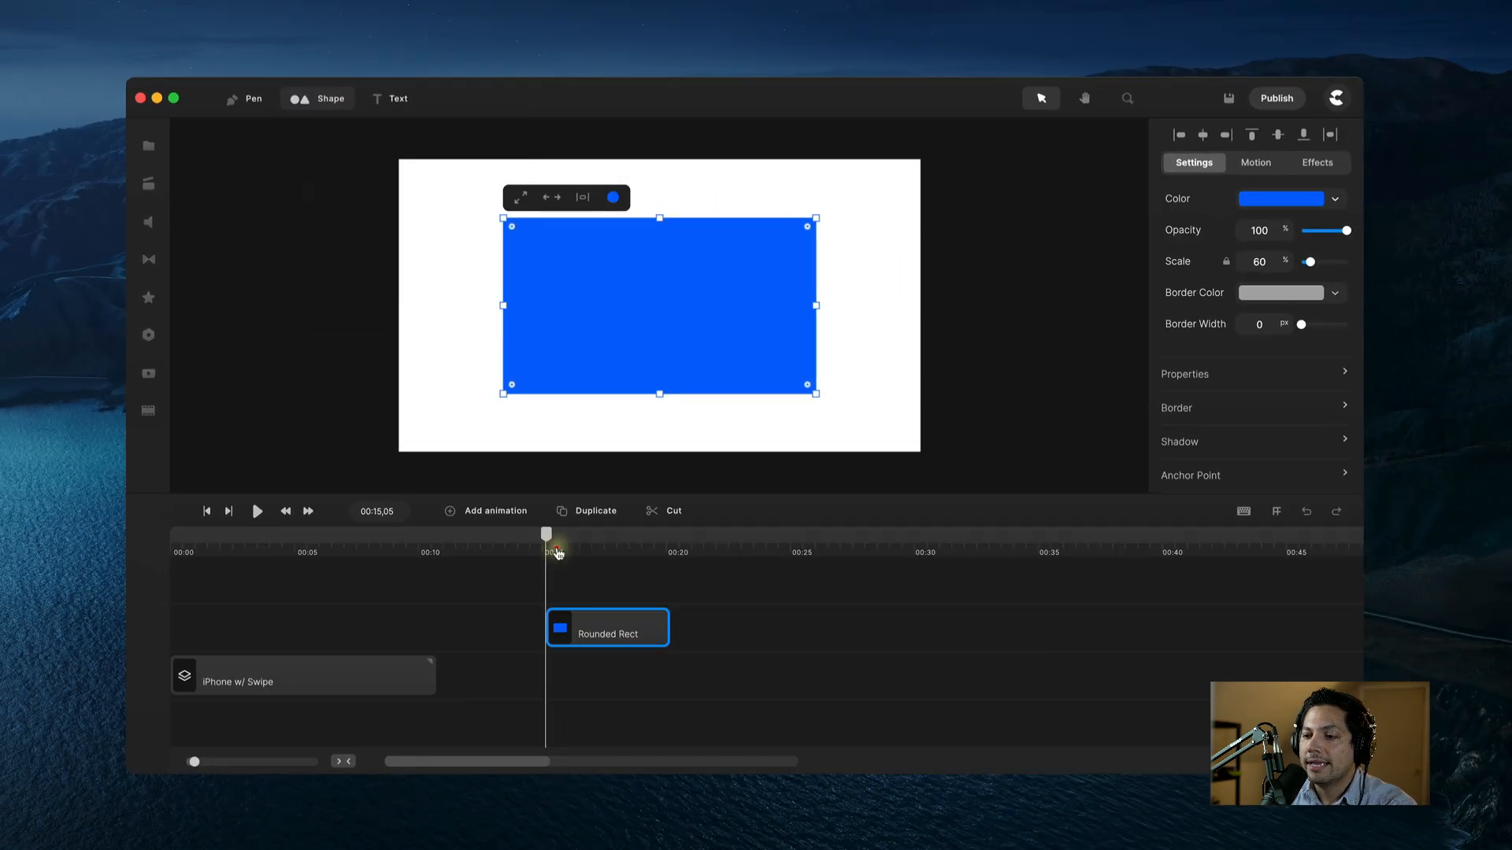
click(597, 664)
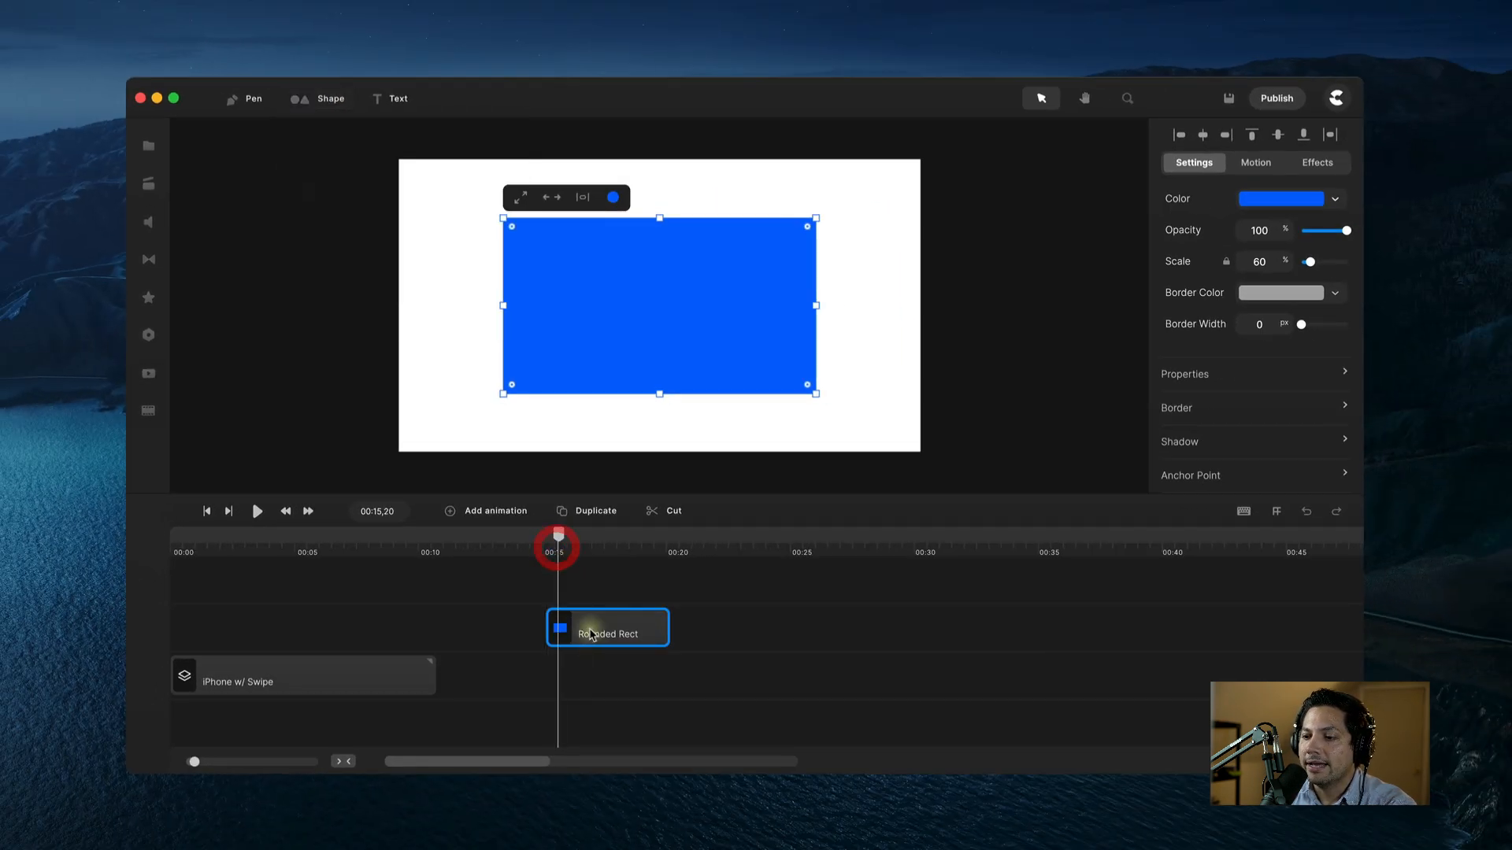
drag(592, 635, 588, 731)
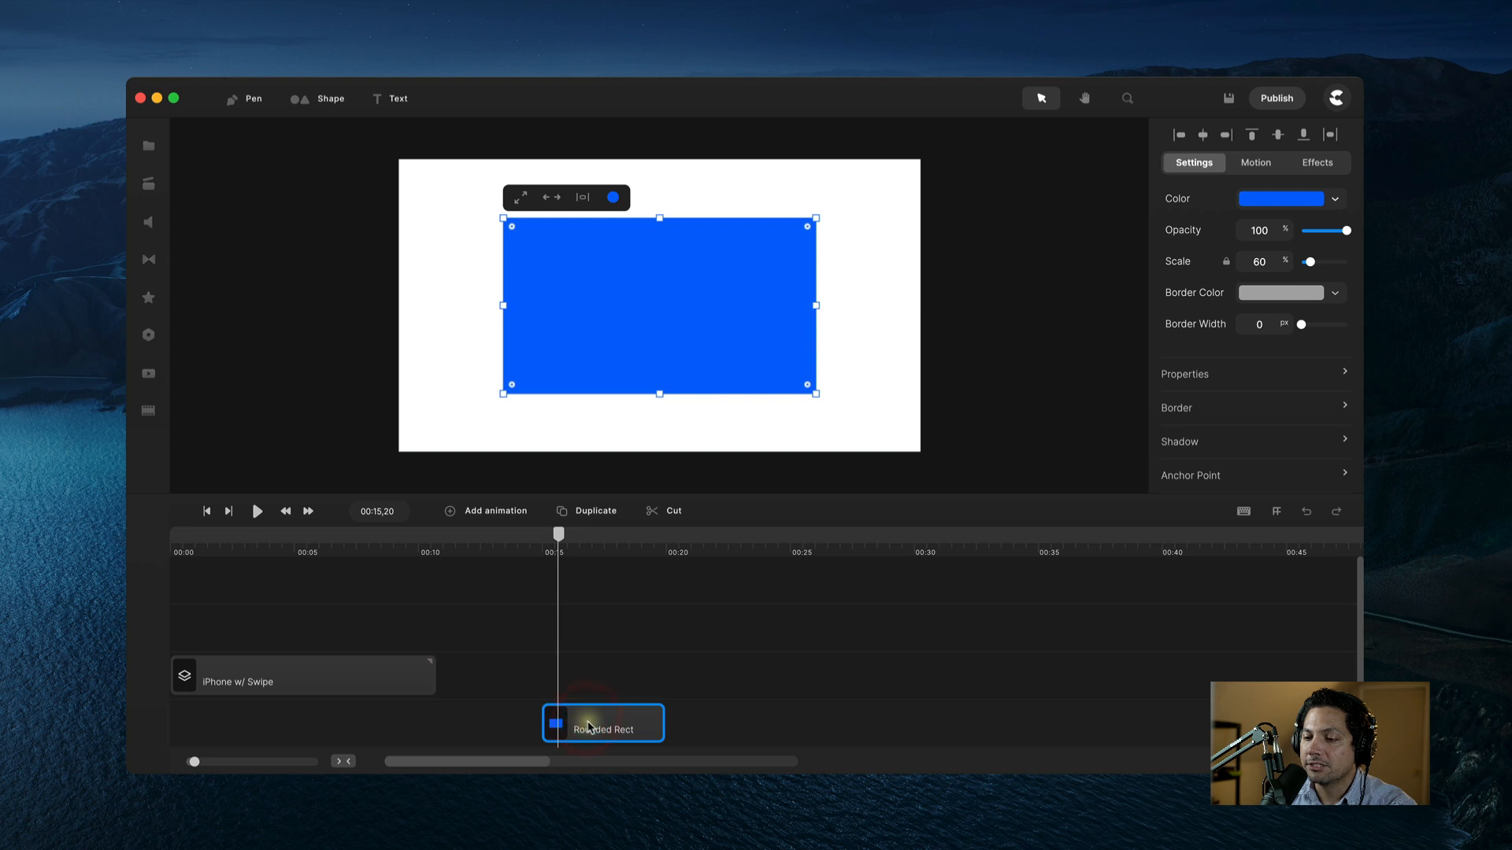
Step: Rename the rectangle clip to 'Background' and stretch it to fill the canvas
right_click(589, 725)
click(628, 603)
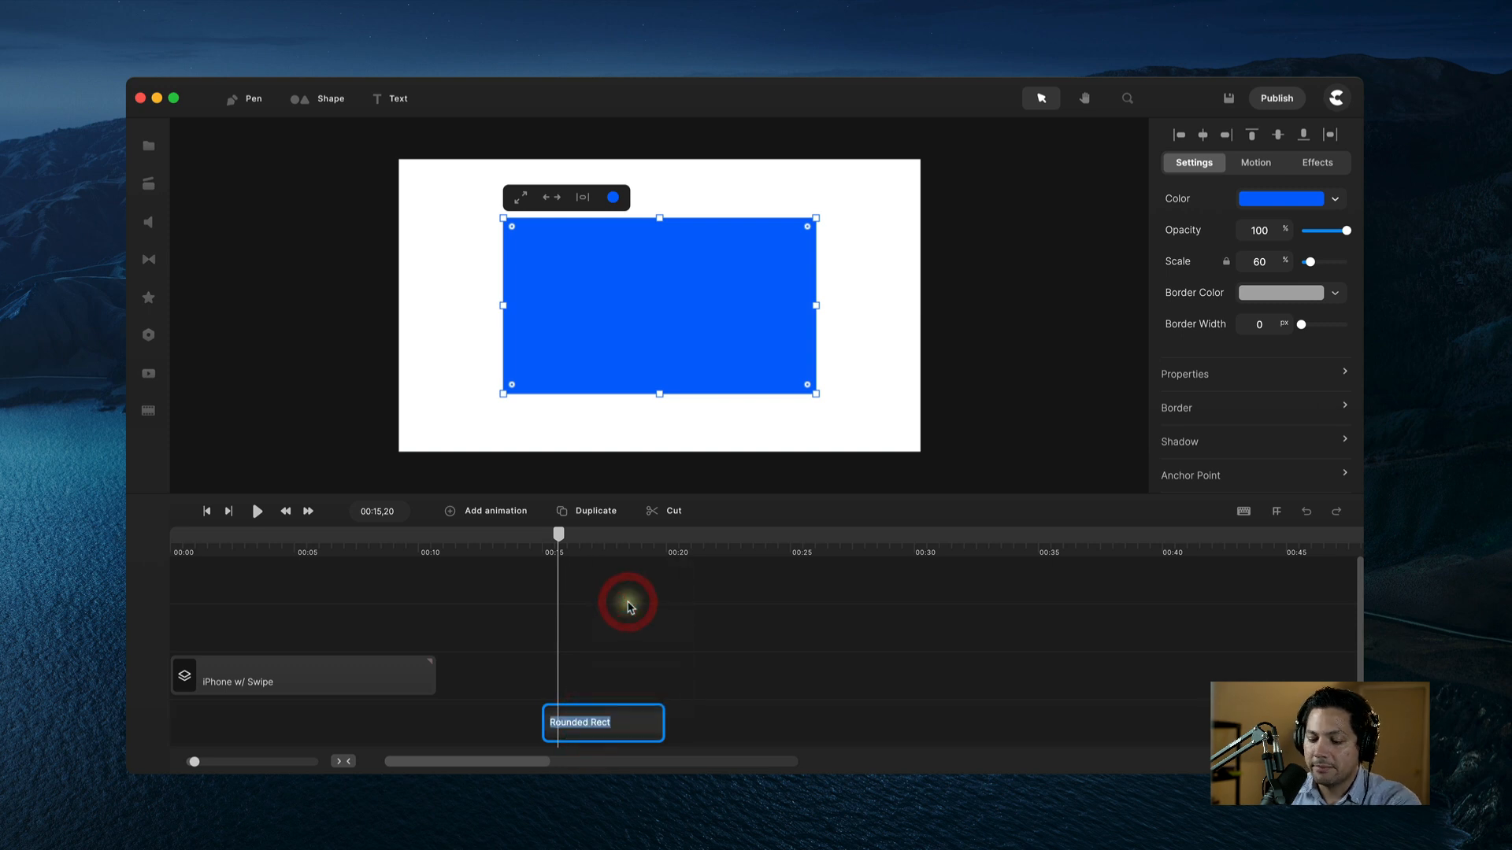
text(Background)
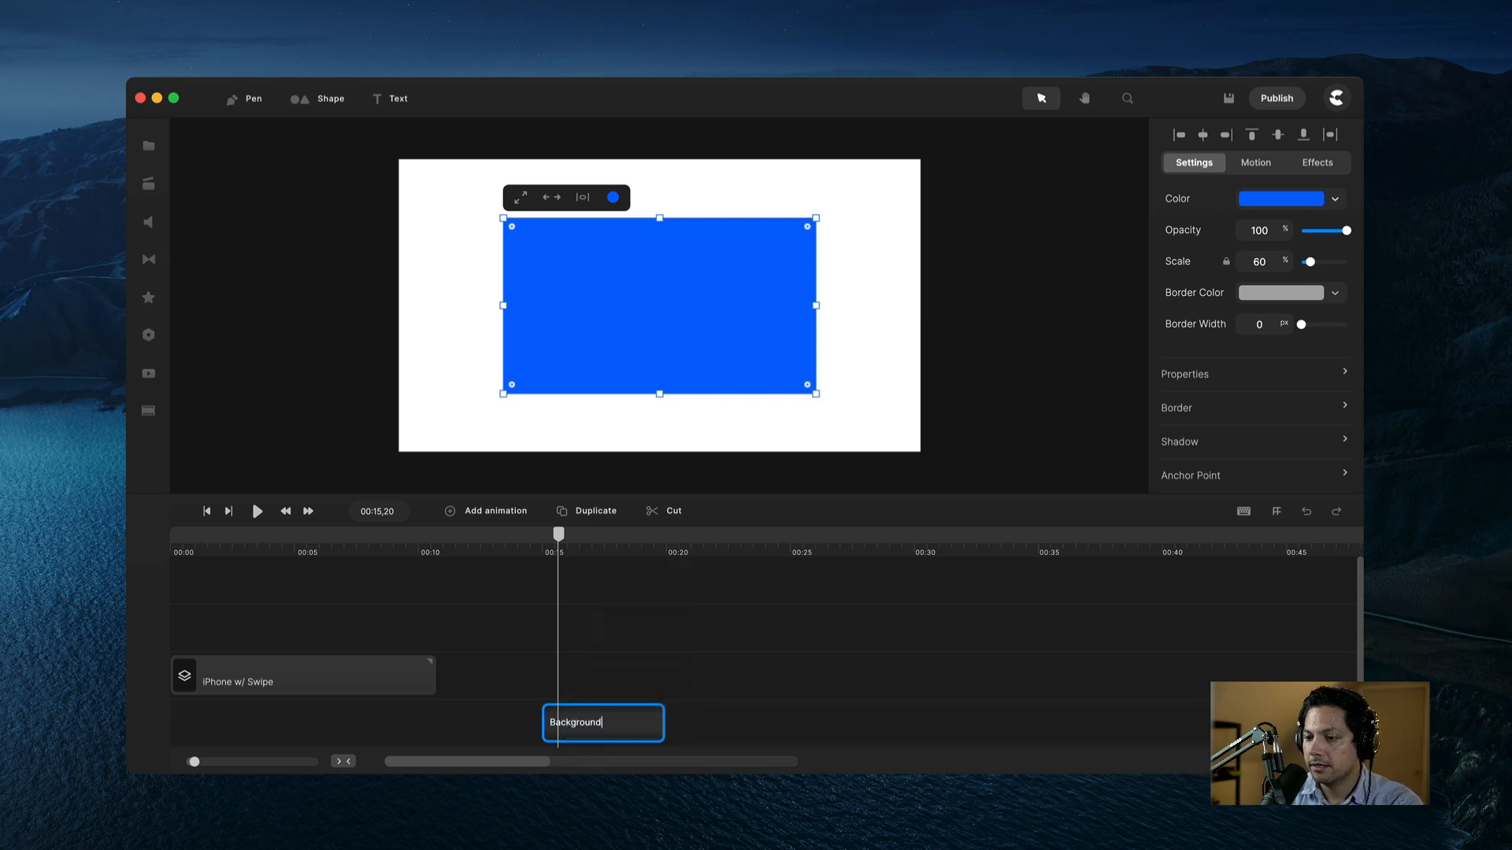
key(Return)
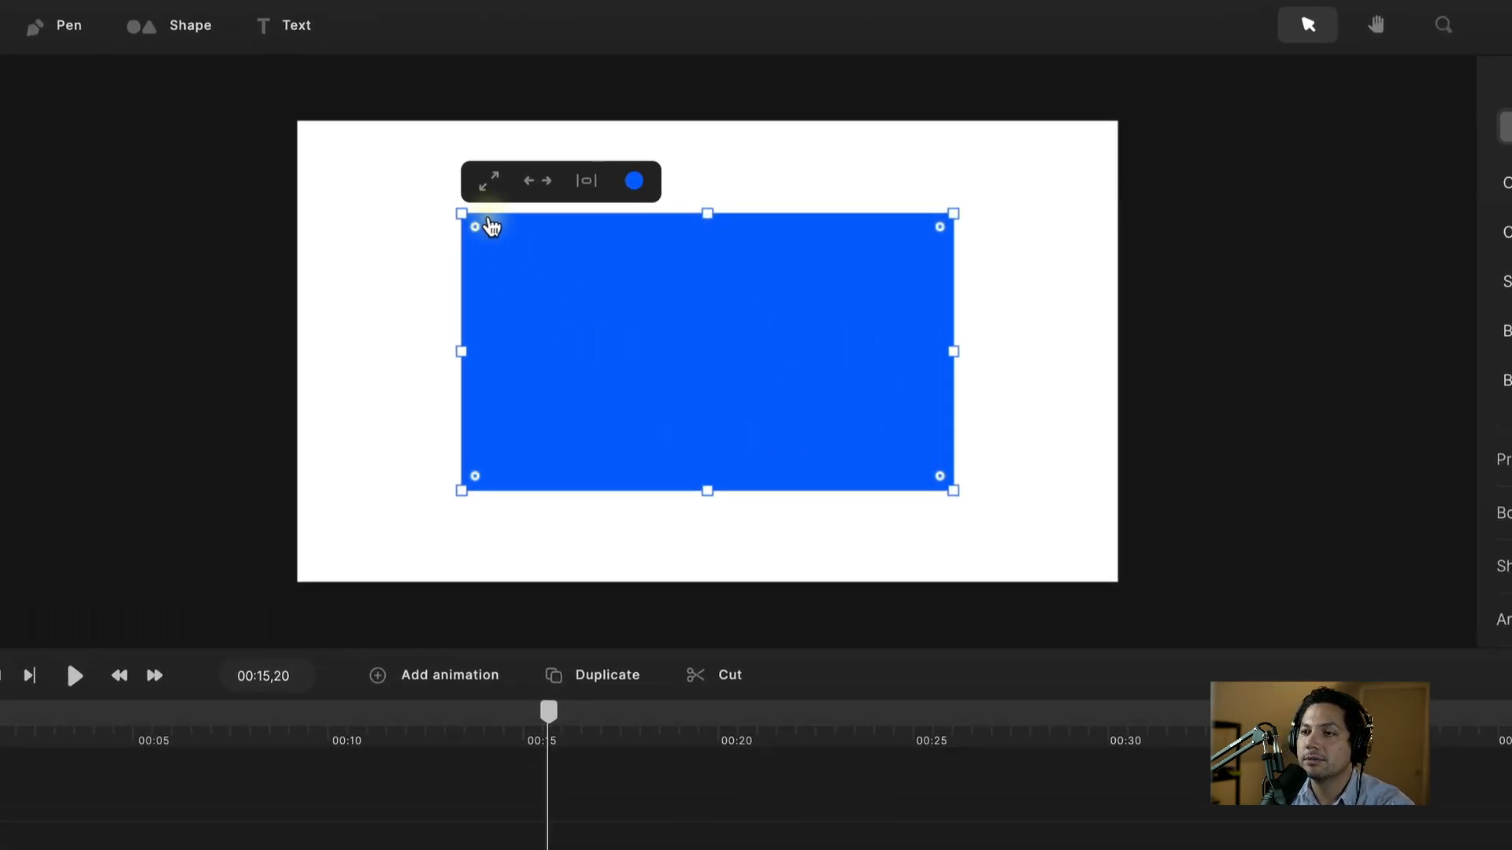
click(488, 181)
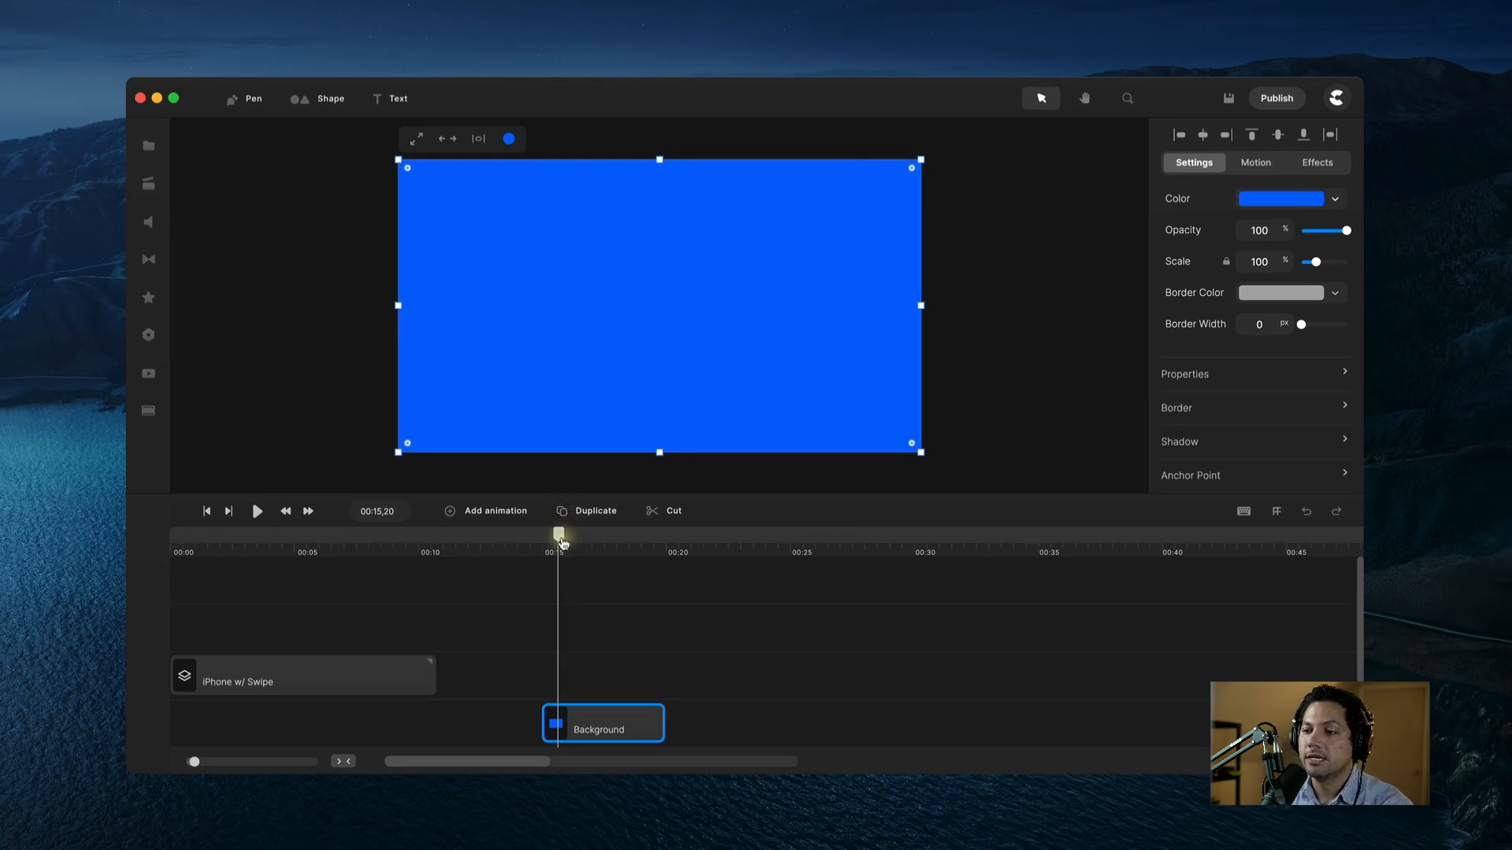
Step: Switch the Background fill to a gradient and sample orange ff7843 for its left stop
drag(564, 542, 361, 558)
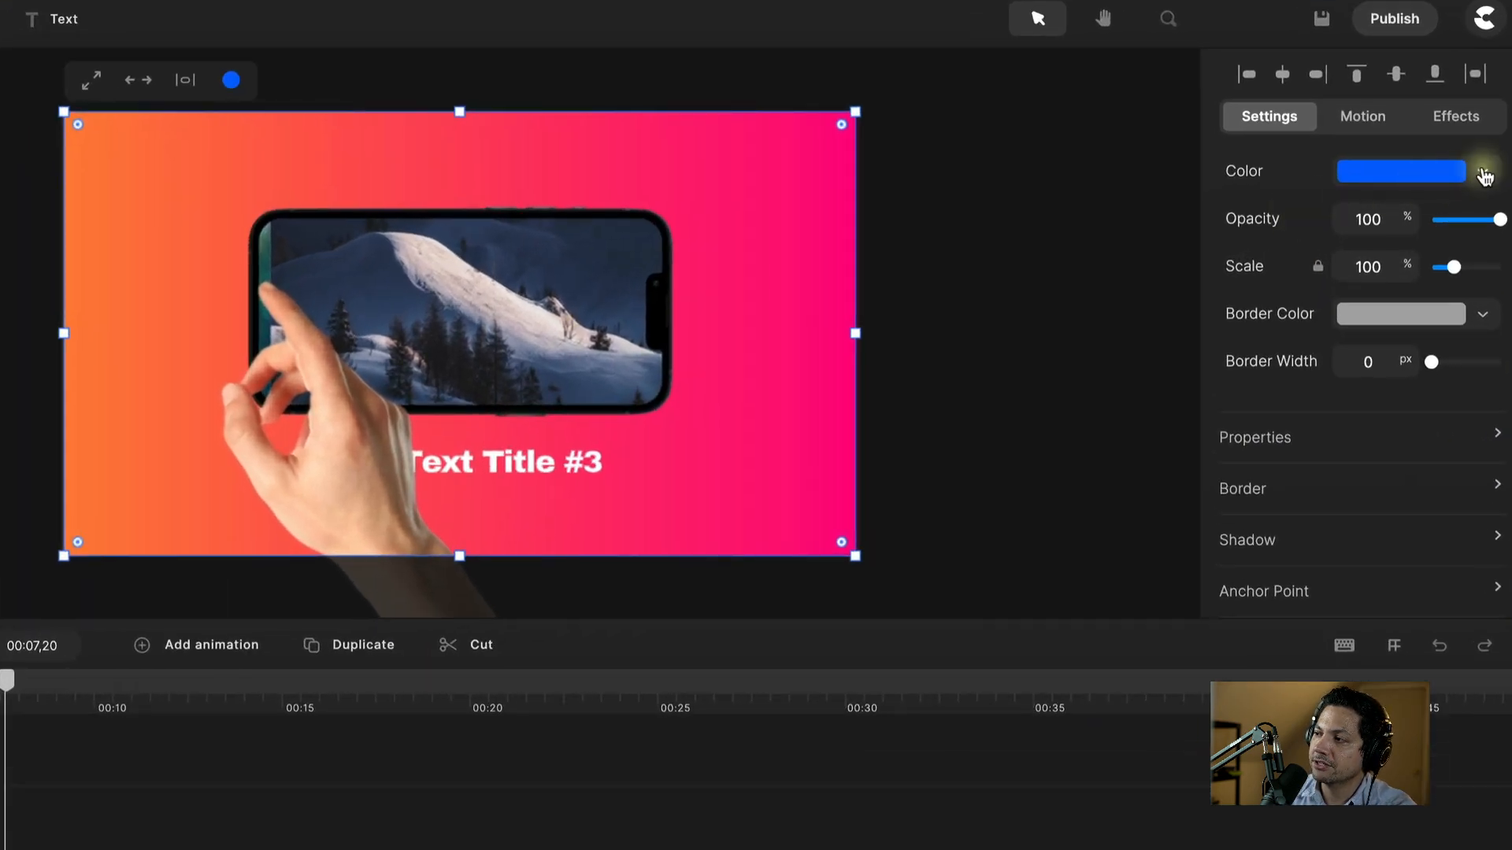
click(1335, 199)
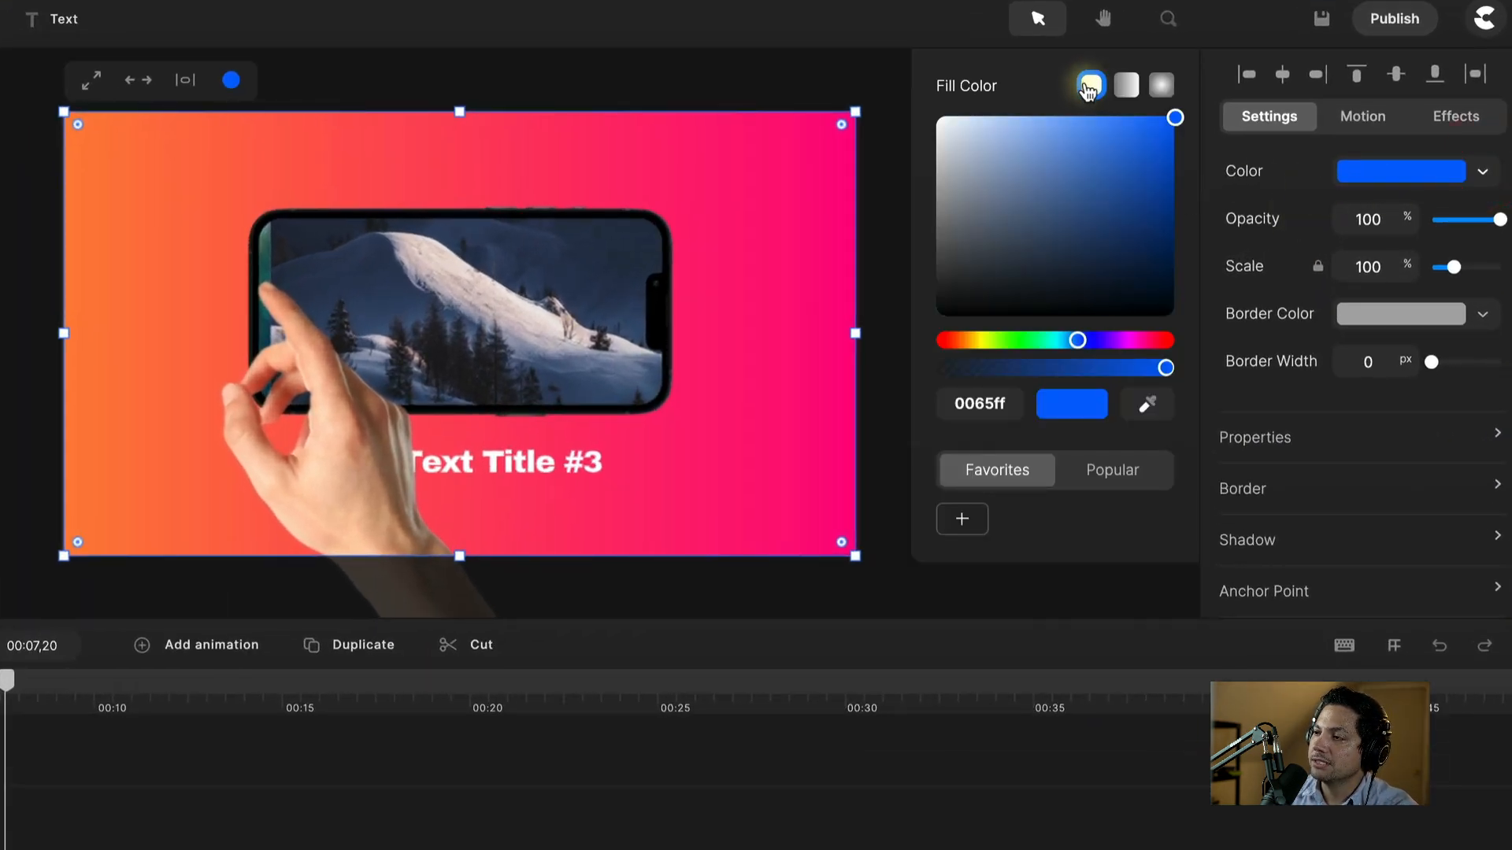
click(1127, 86)
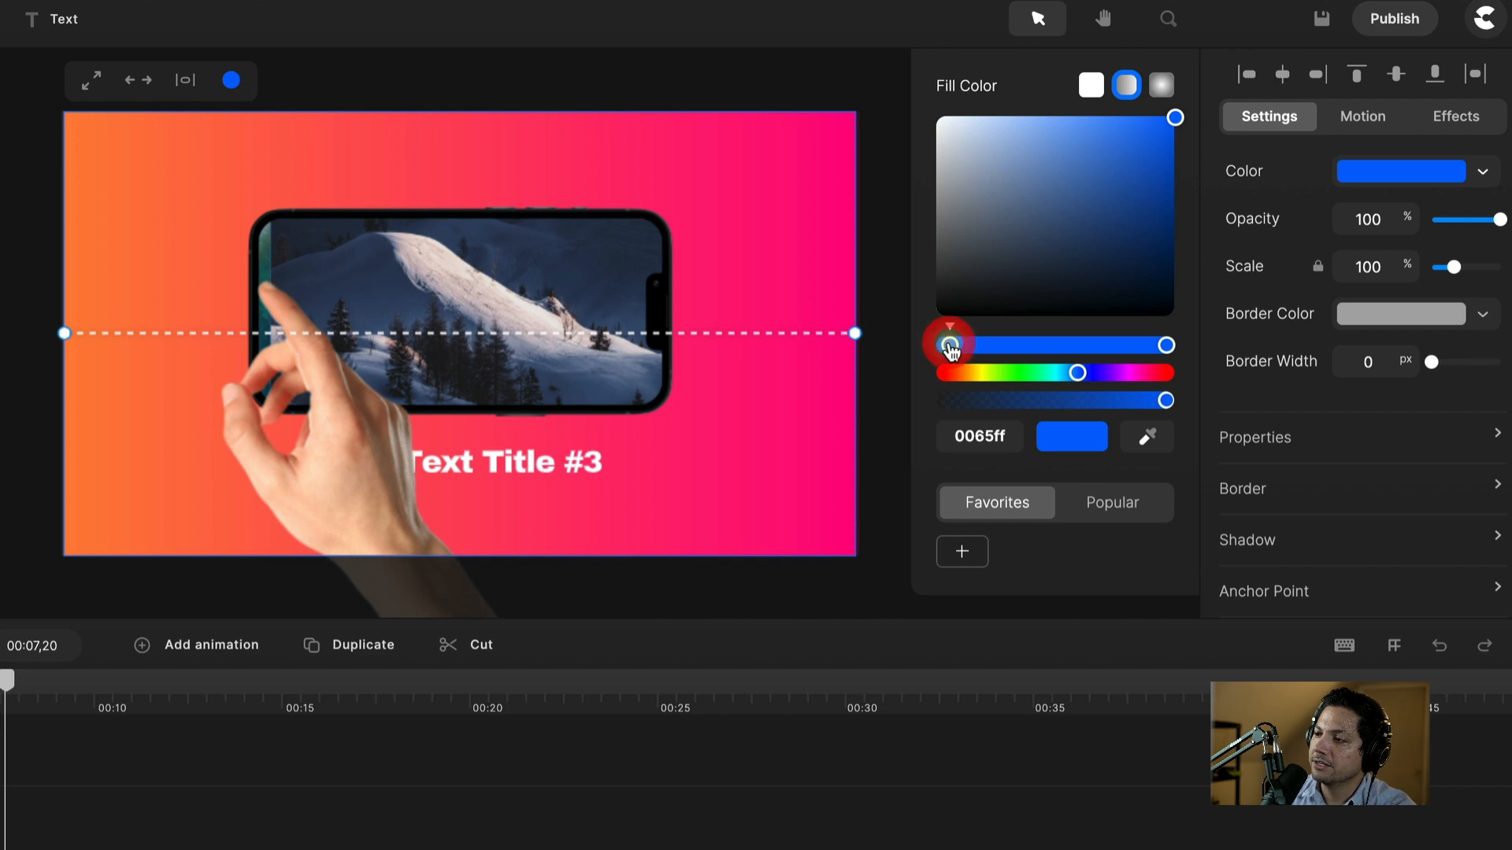
drag(949, 345, 946, 345)
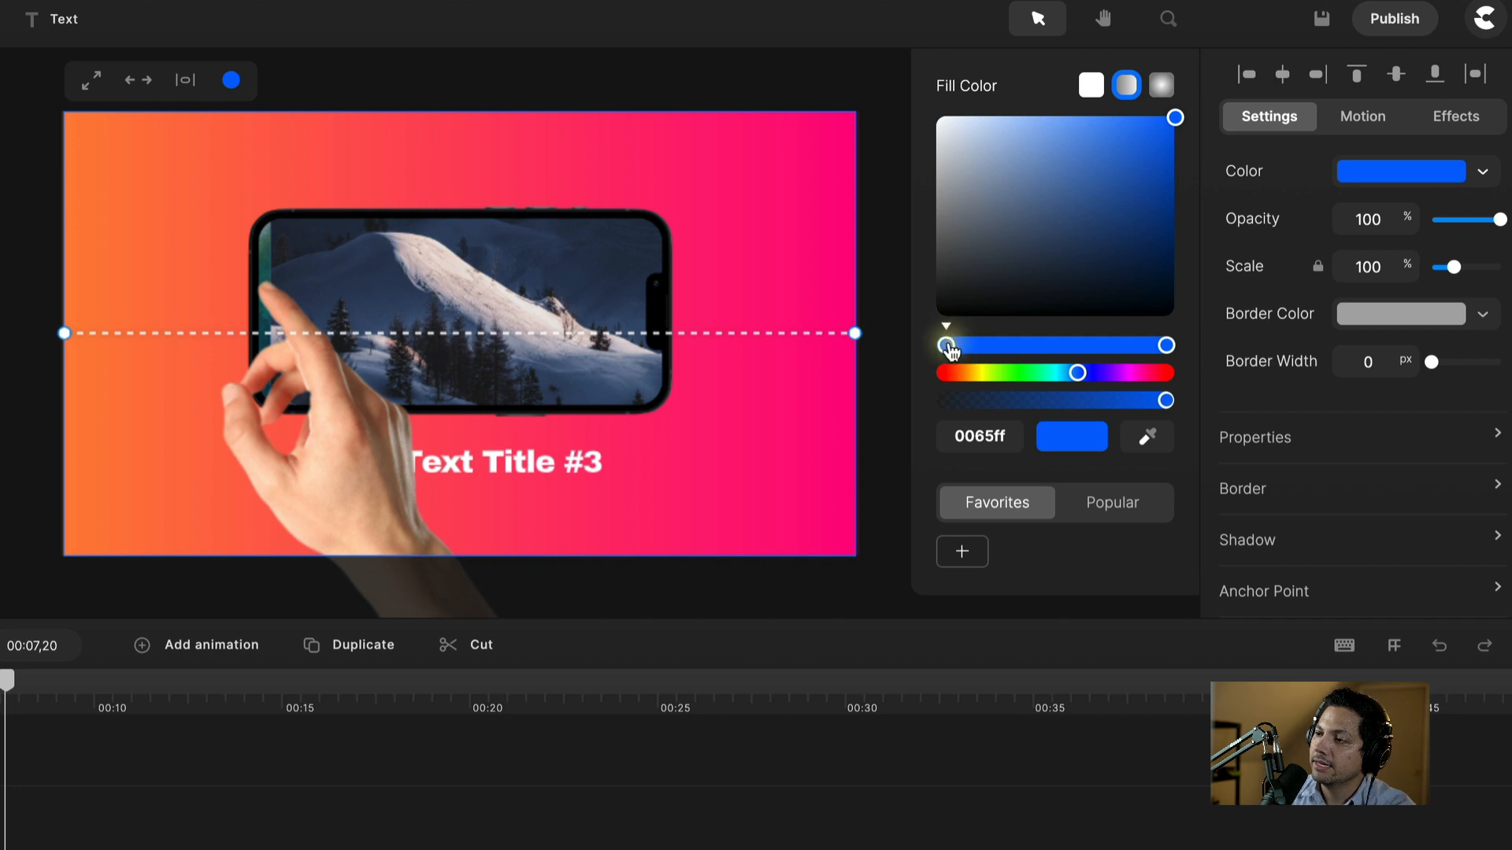
drag(949, 346, 951, 347)
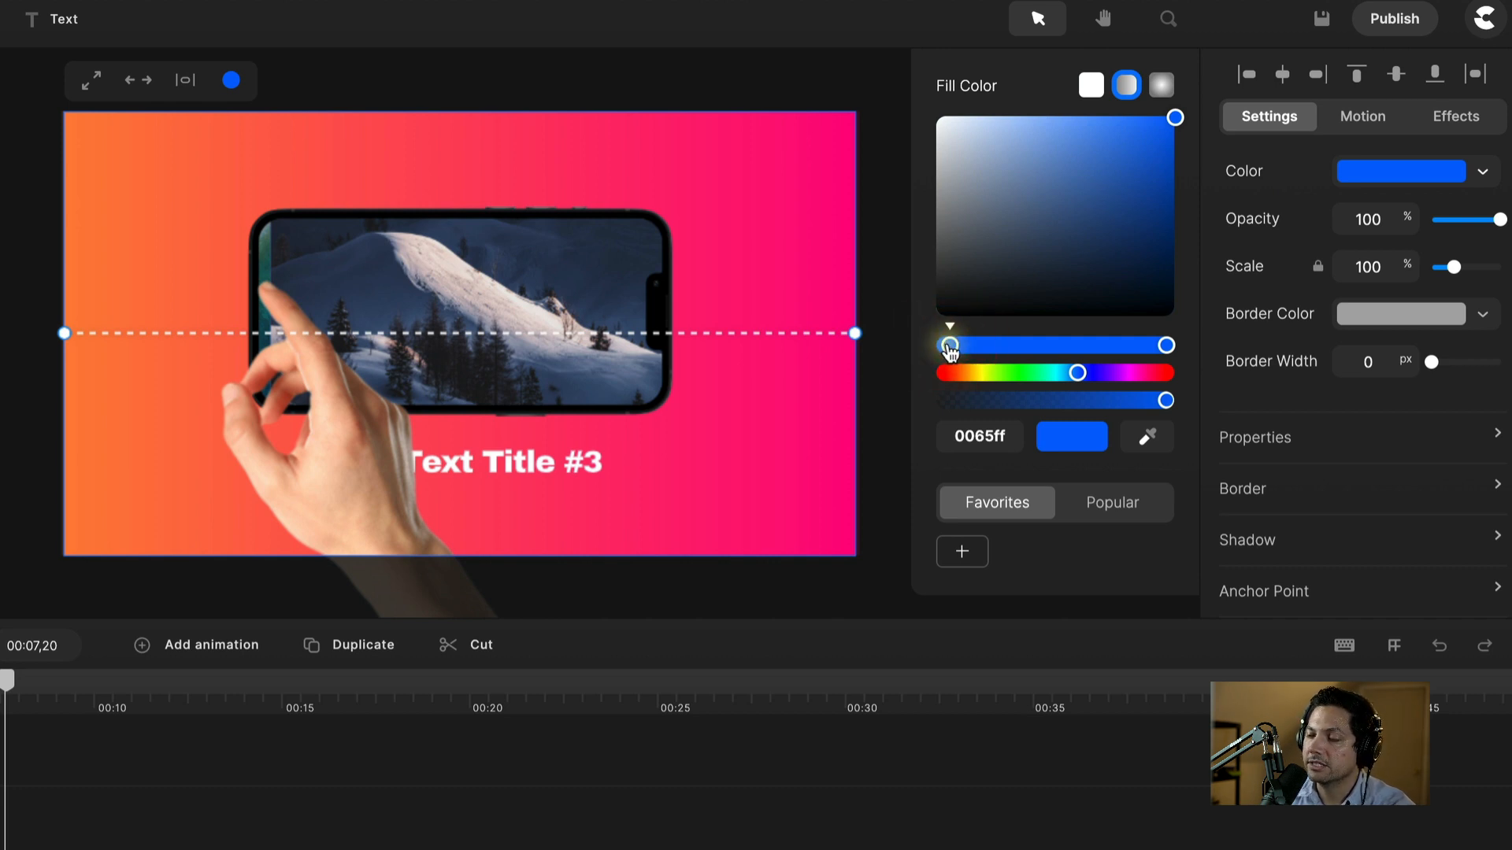
click(944, 345)
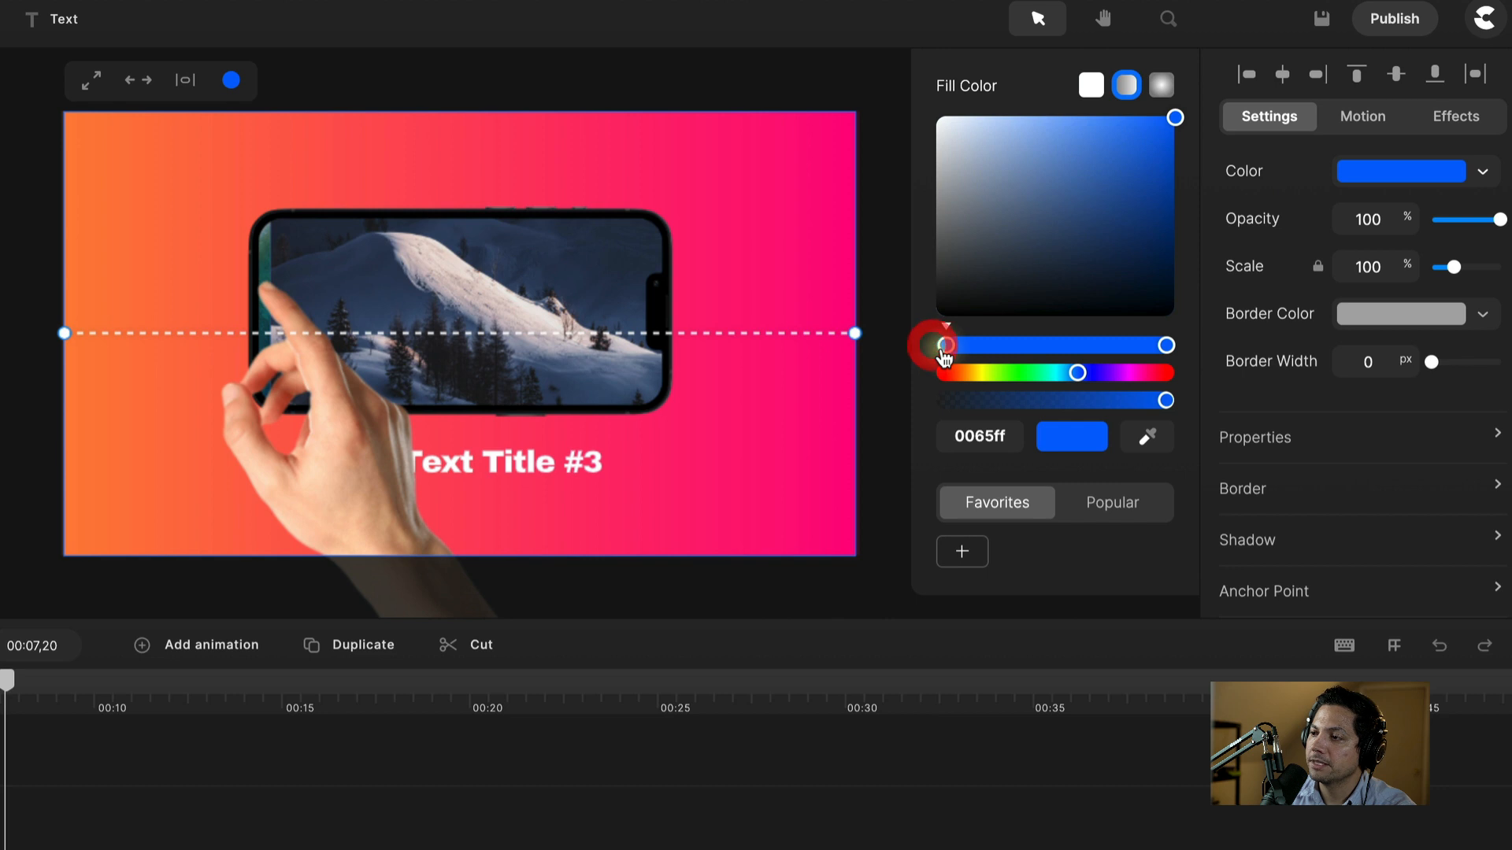
click(1146, 441)
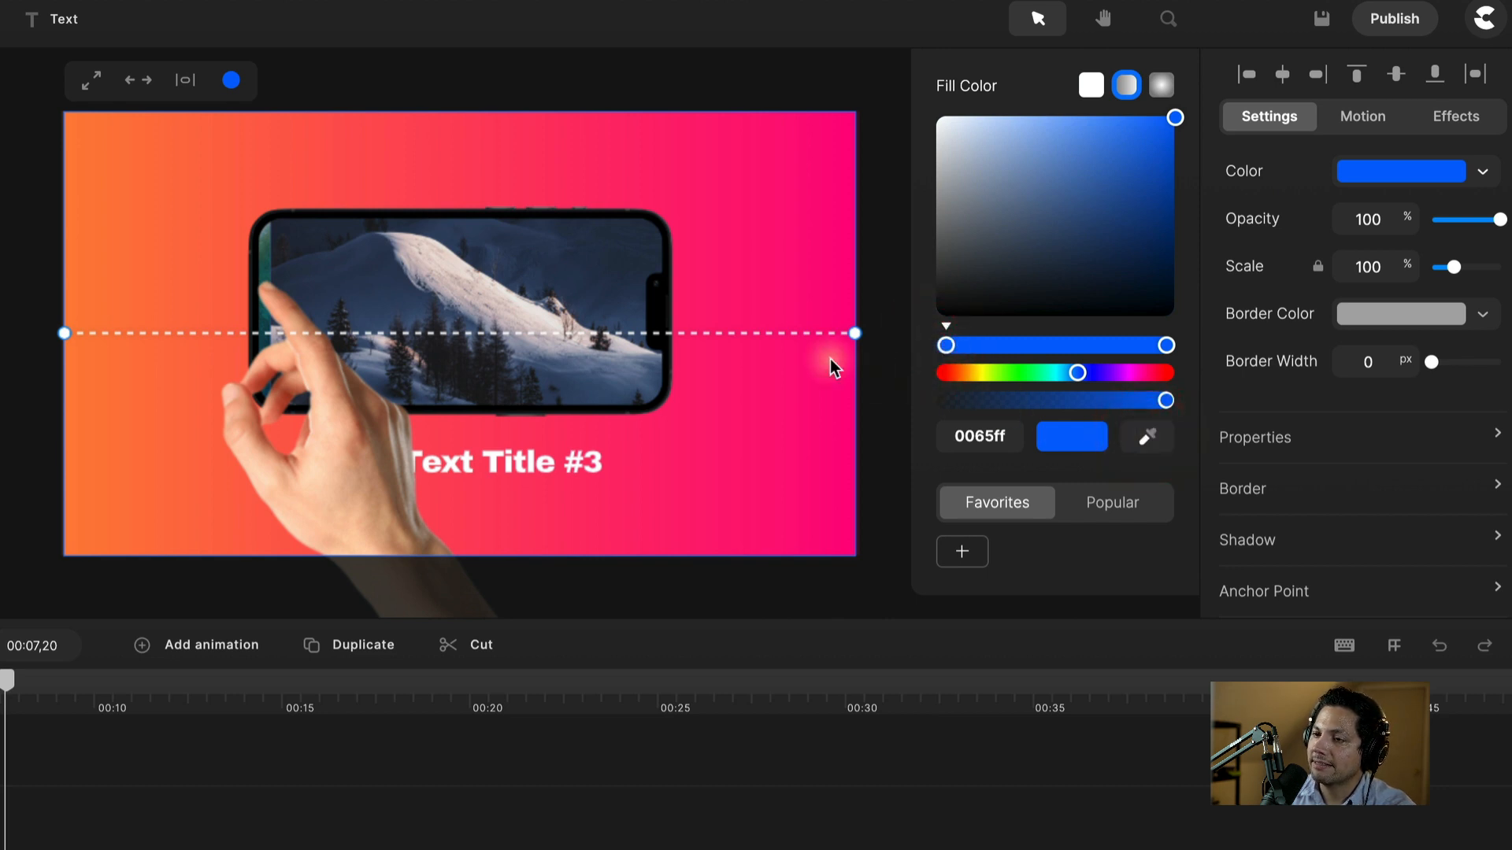
click(131, 244)
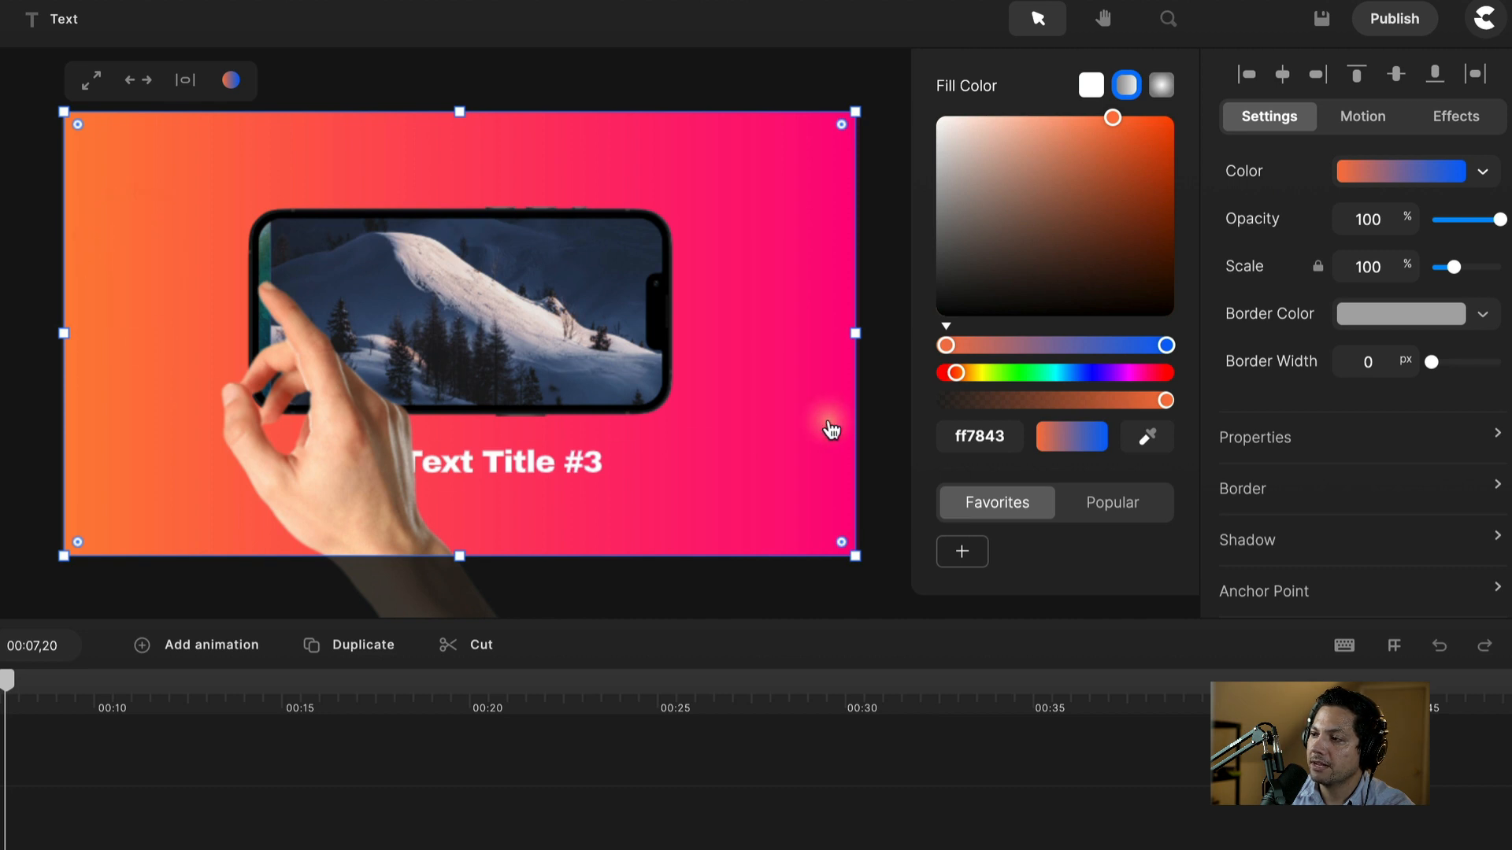
Step: Sample pink ff0e7d from the canvas for the gradient's right stop
click(1167, 347)
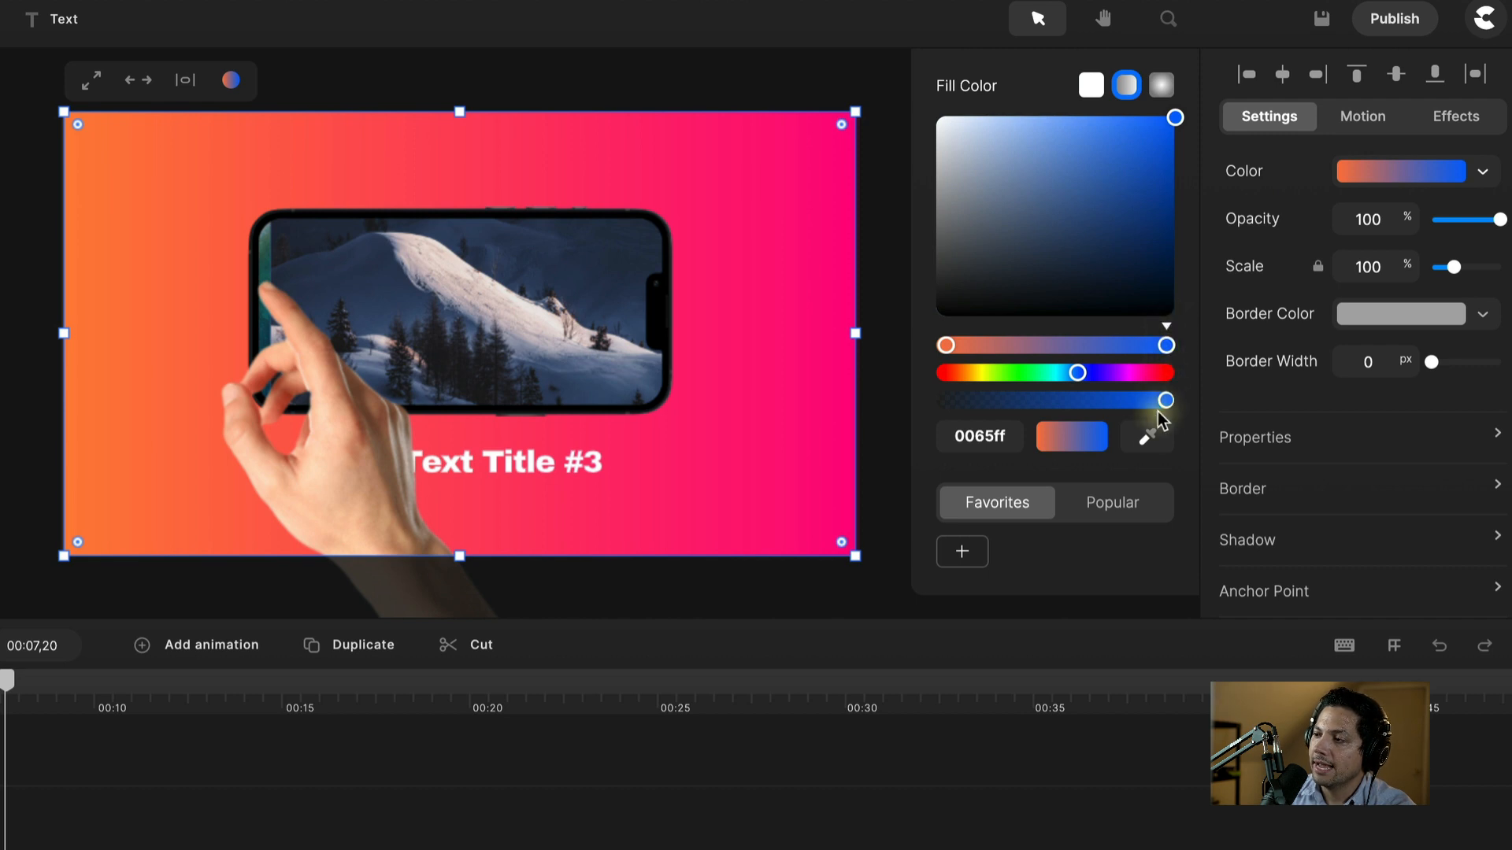
click(1151, 436)
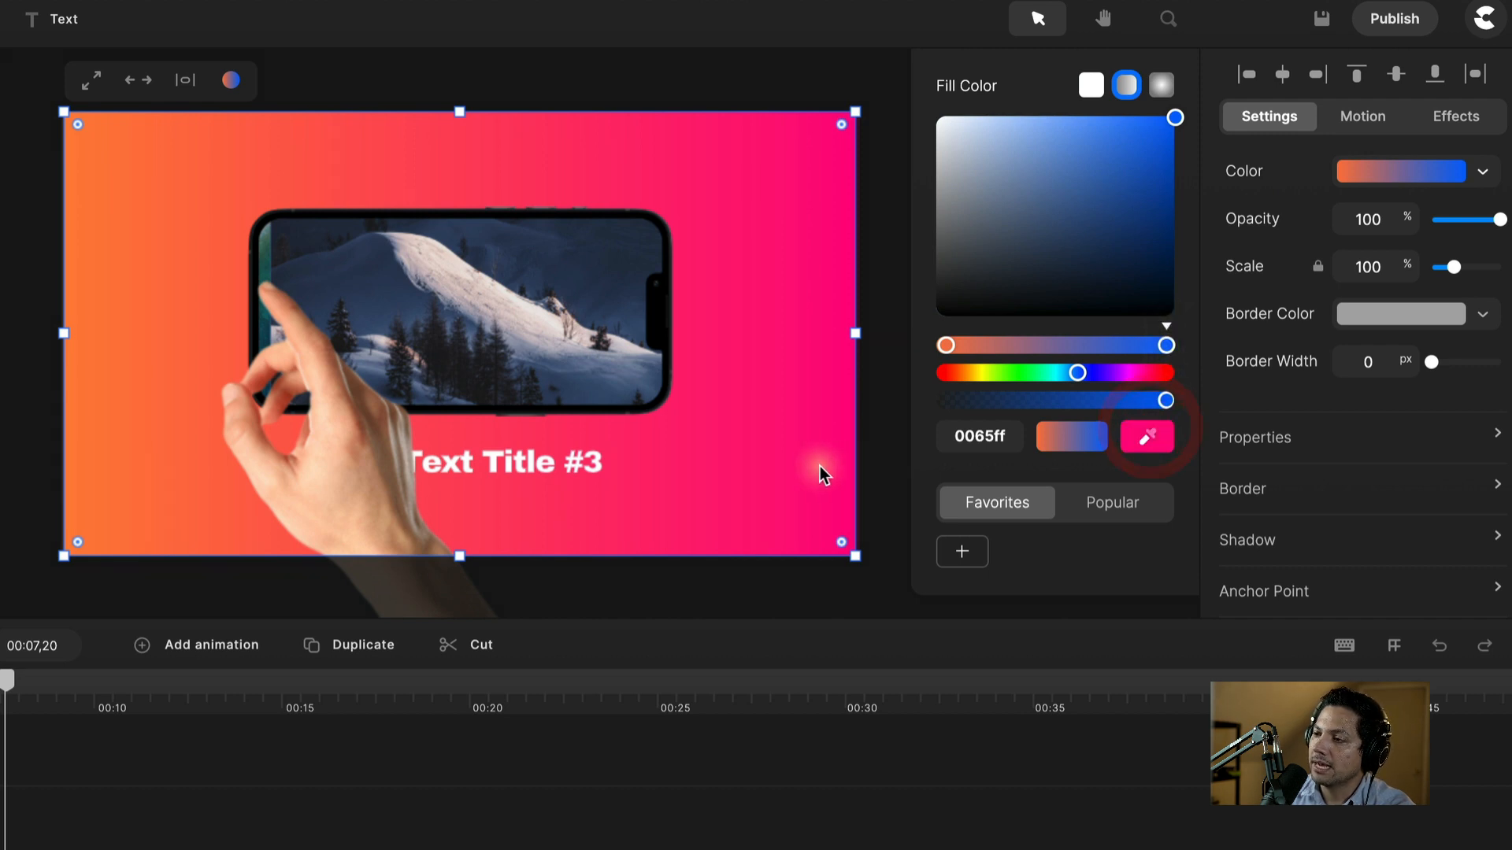
click(780, 253)
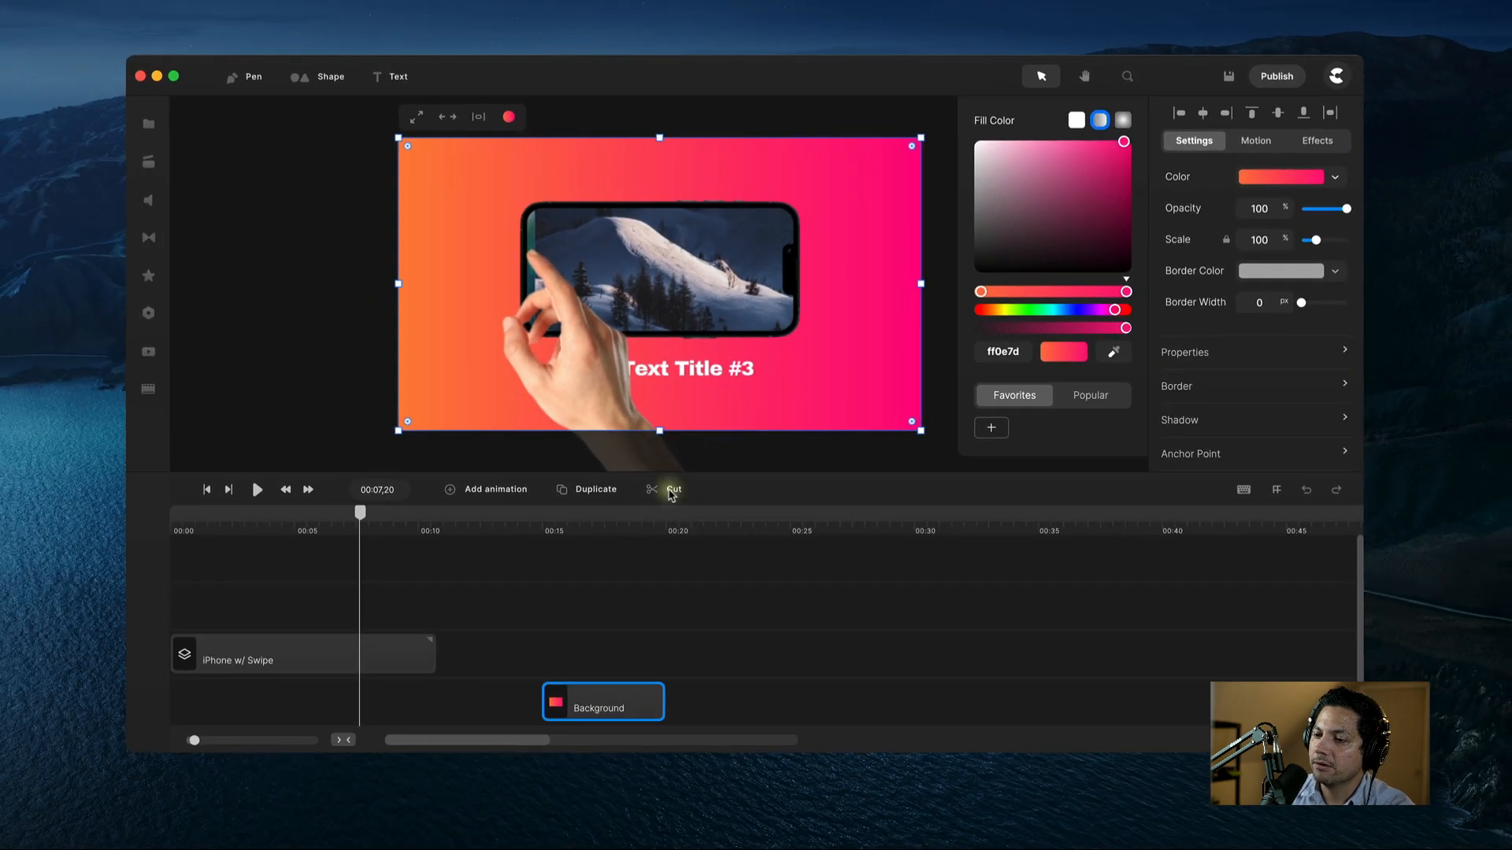
Step: At about 00:17, drag the gradient stops to widen the orange and lean the blend pinker
click(597, 532)
mouse_move(598, 520)
mouse_down()
mouse_move(315, 526)
mouse_move(334, 543)
mouse_move(625, 541)
mouse_move(605, 535)
mouse_up()
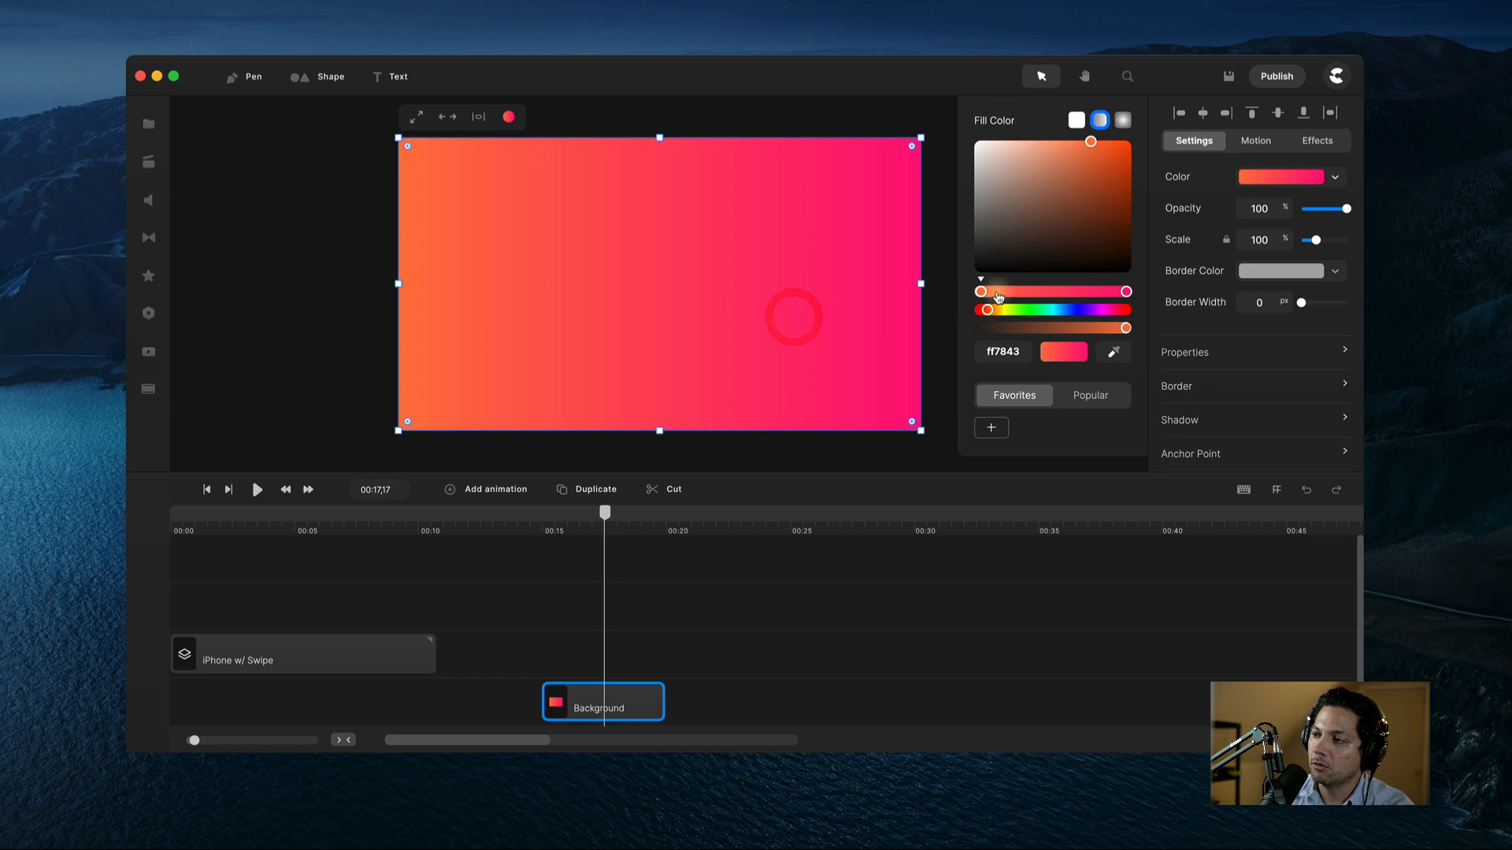
drag(984, 294, 948, 300)
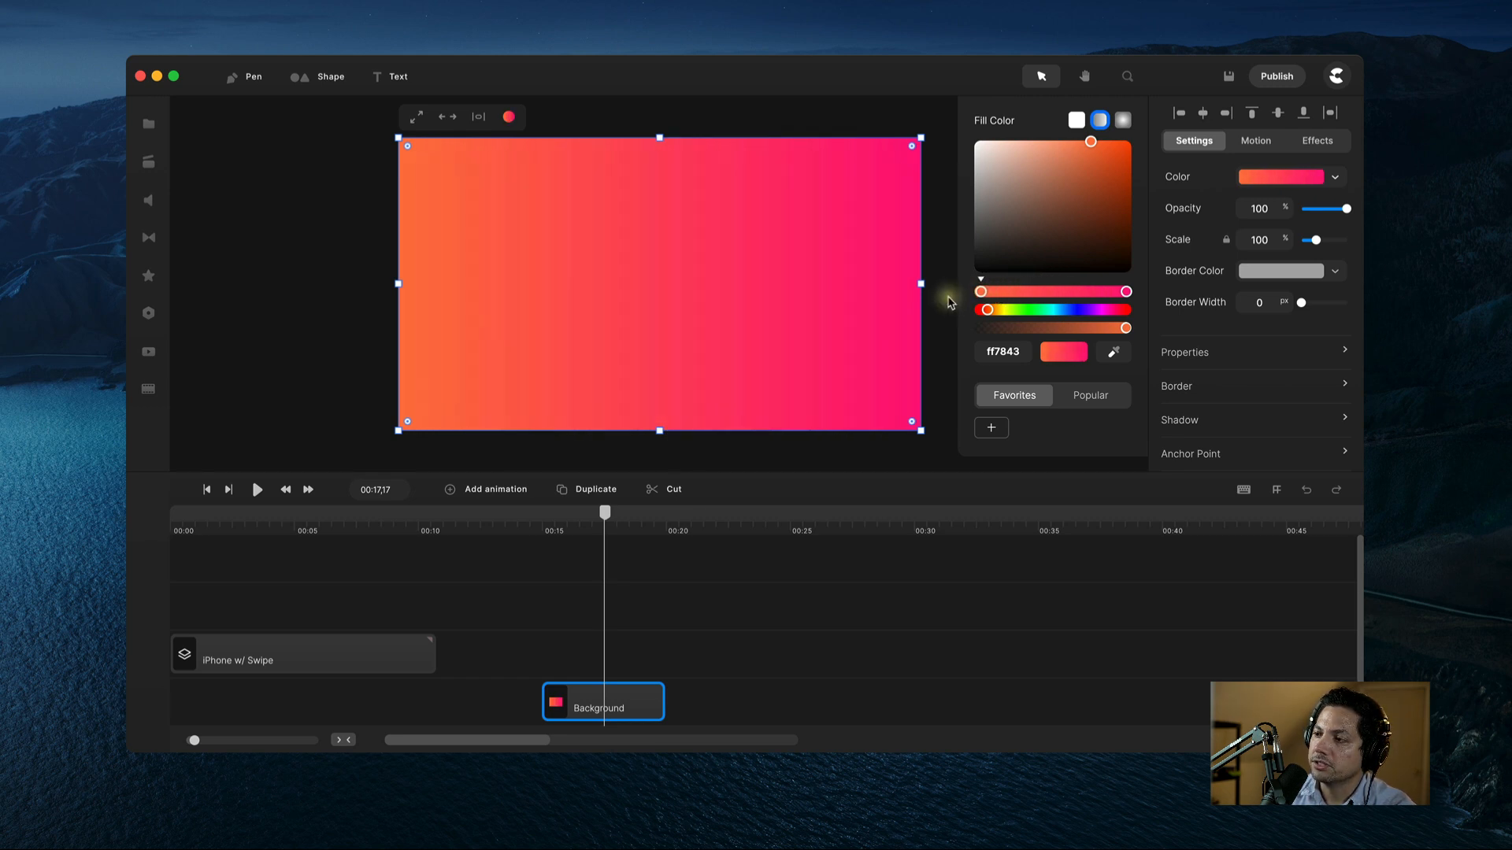
drag(1126, 292, 1171, 302)
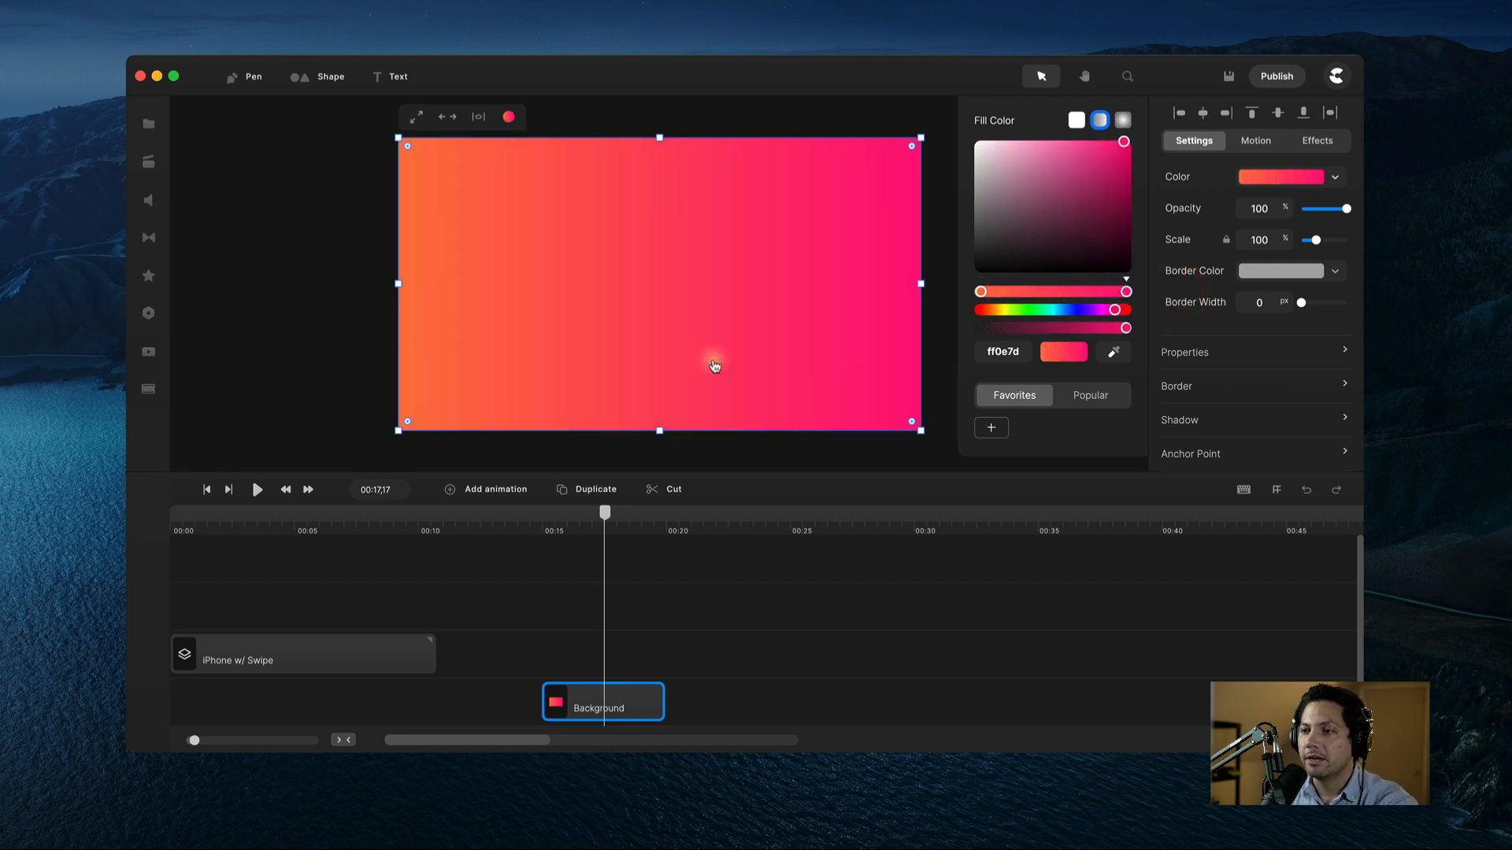
click(766, 644)
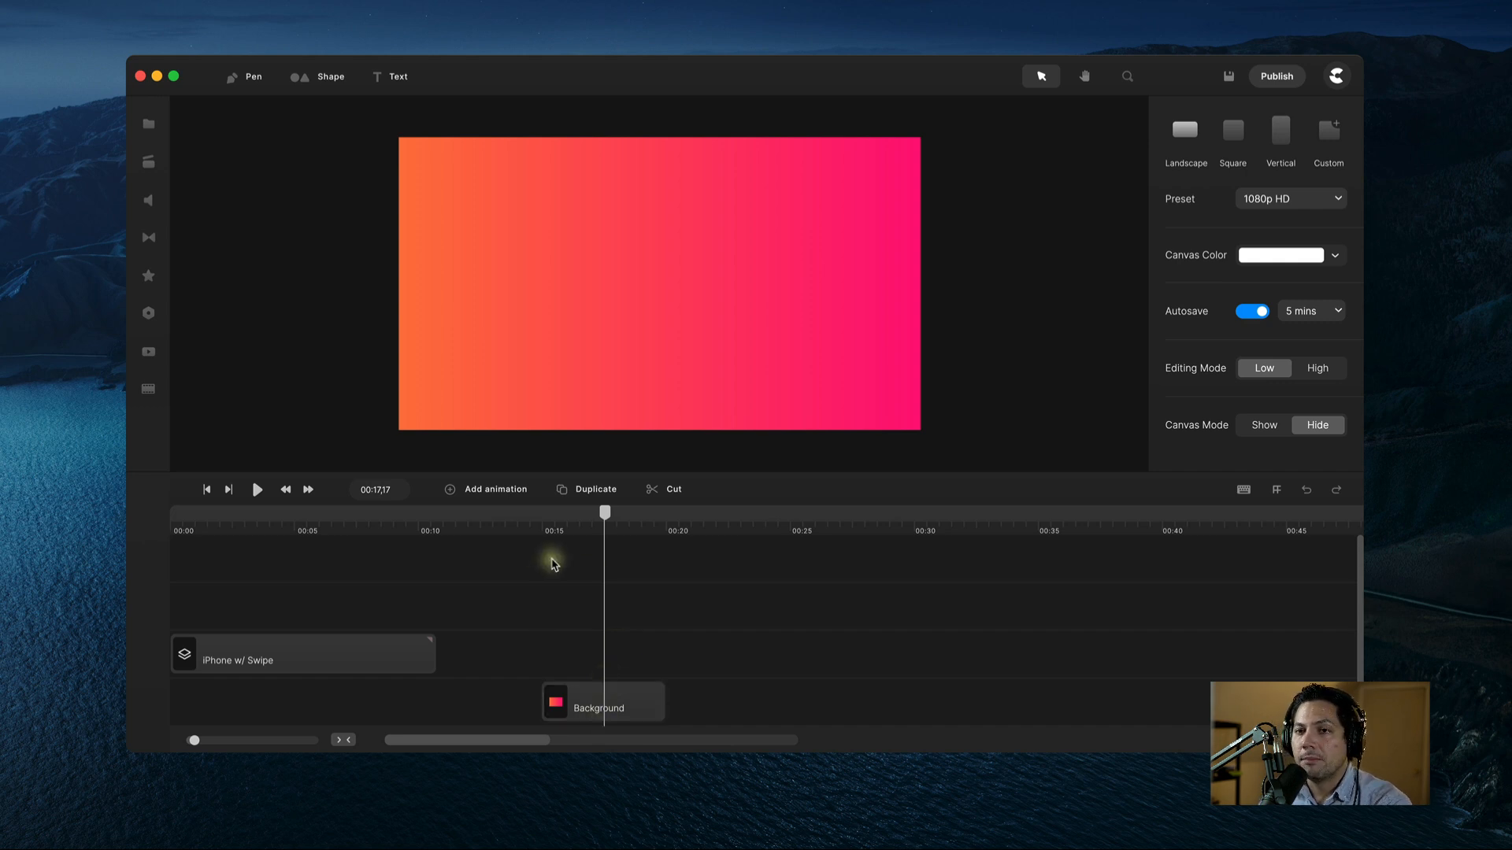
Step: Place the Apple iPhone 13 mockup from the Mobile Landscape folder on the canvas
click(152, 127)
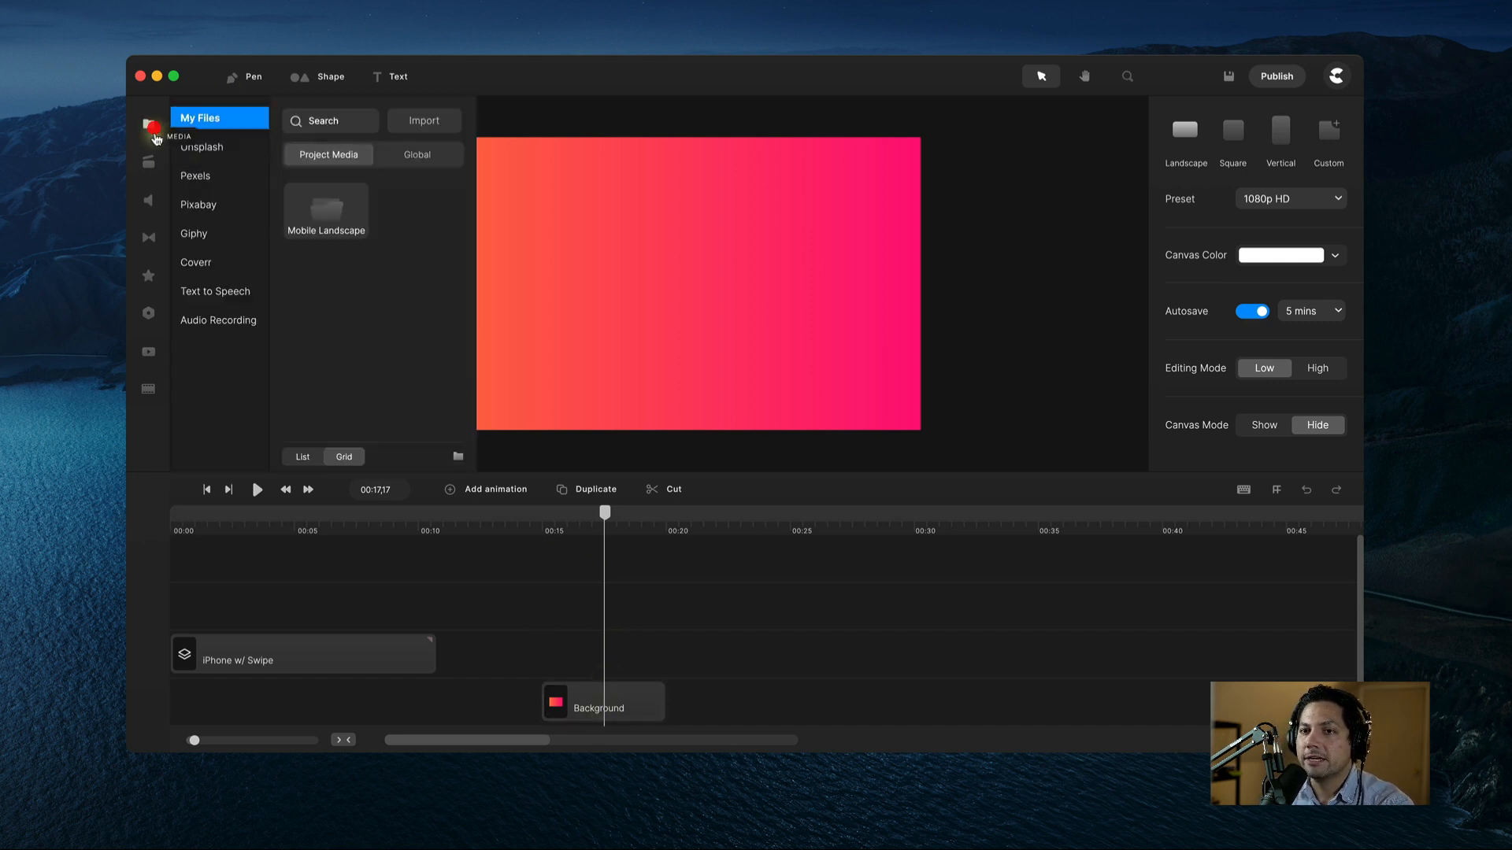
double_click(318, 211)
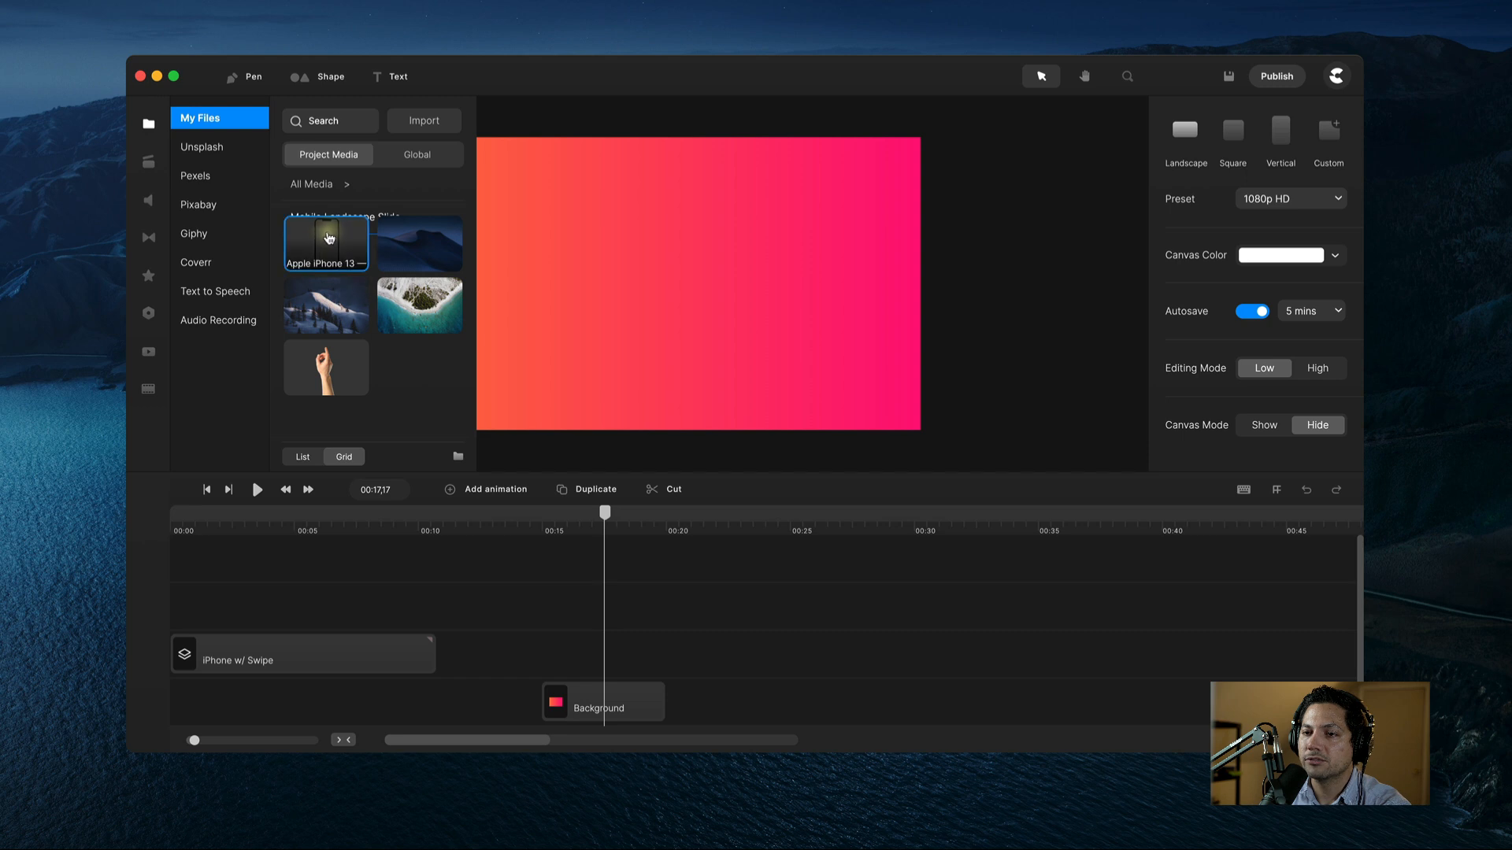
drag(322, 237, 635, 283)
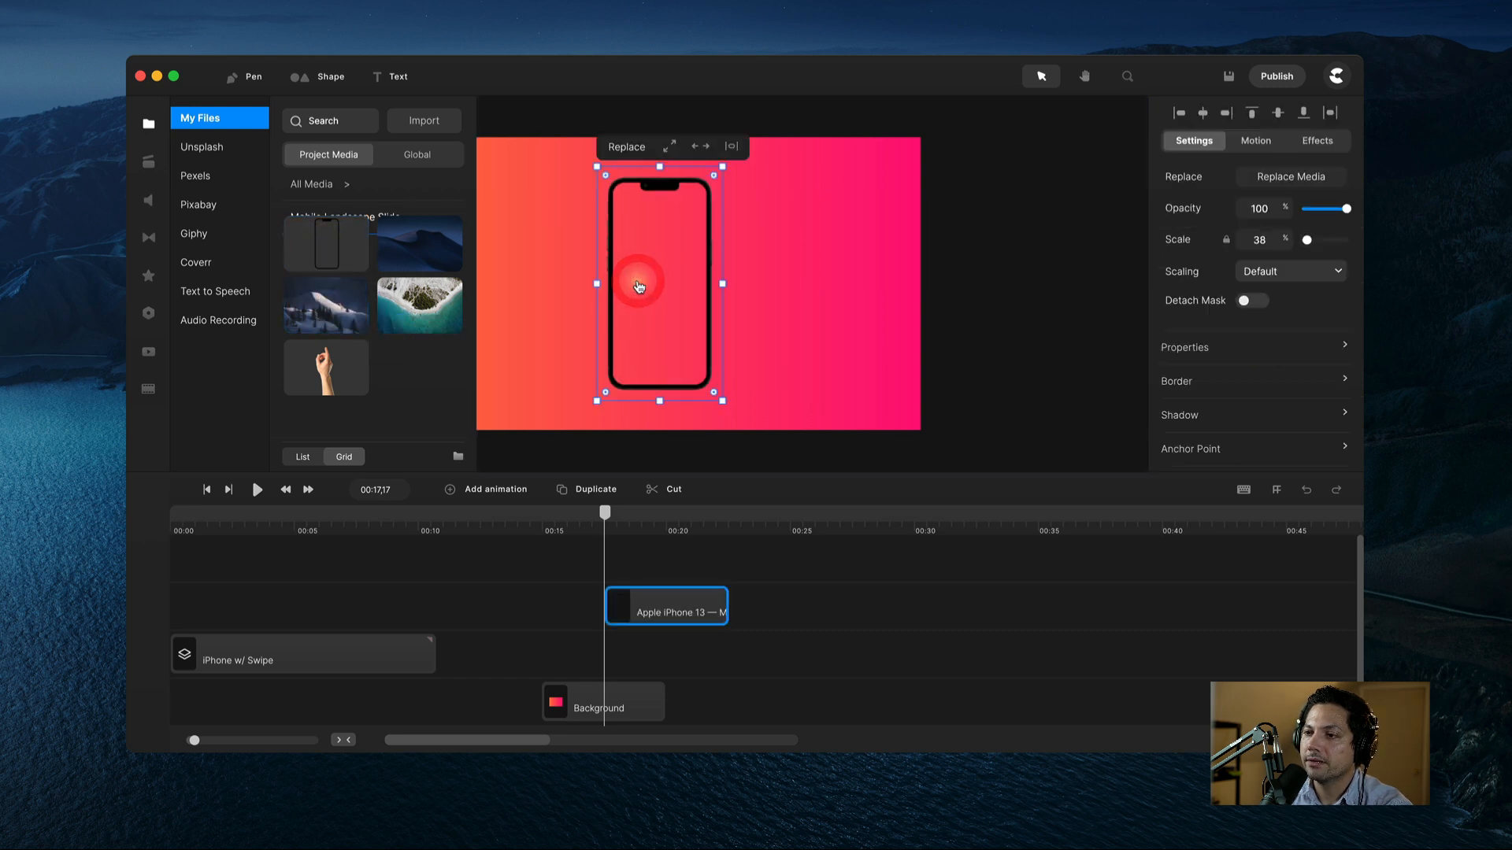
click(148, 124)
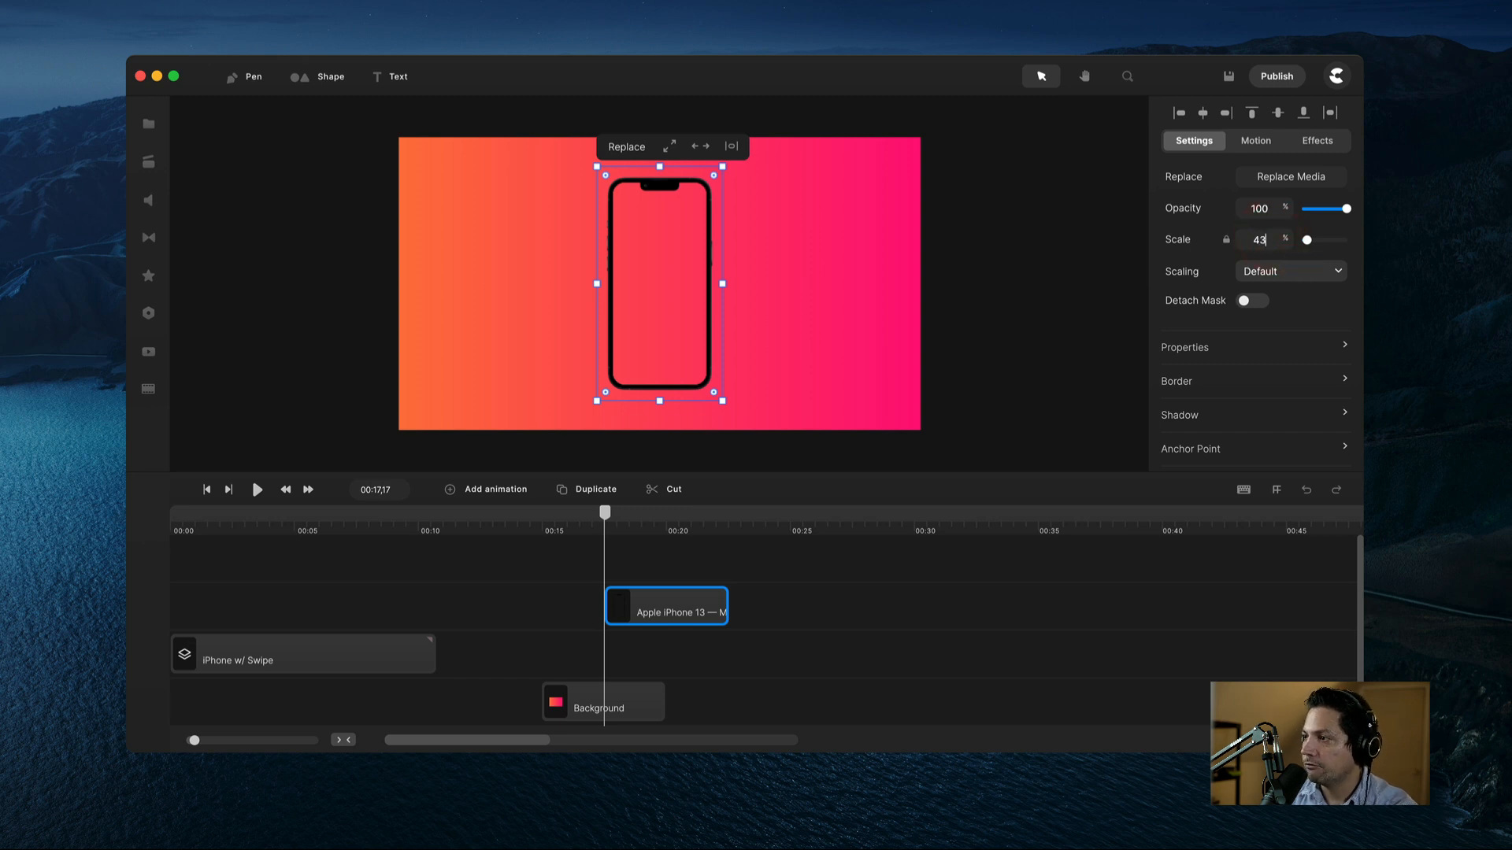
Step: Scale the phone to 43% and align its clip start with the Background clip
key(Return)
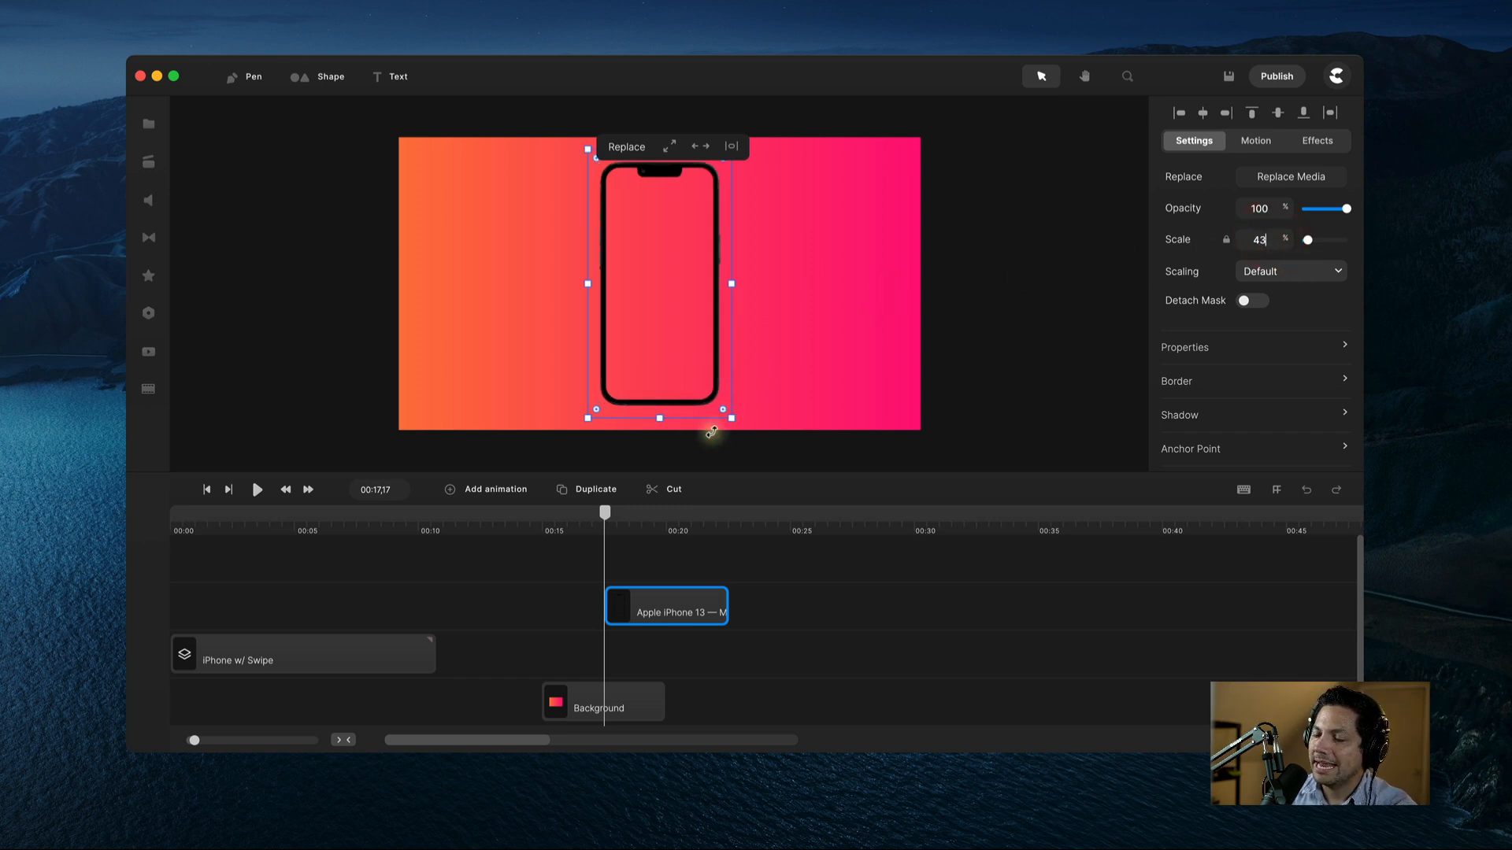
click(681, 406)
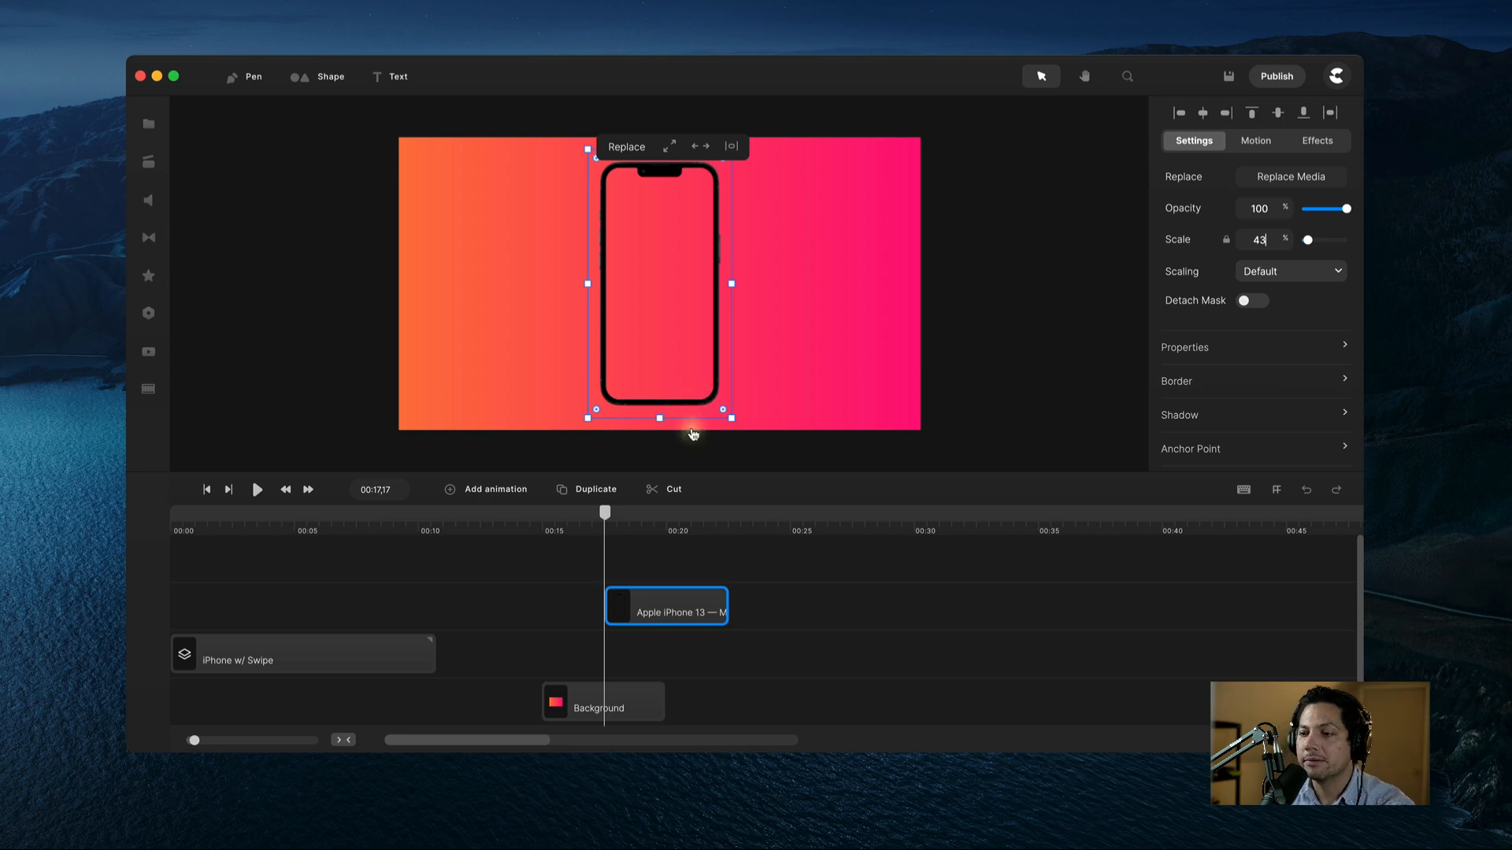
drag(696, 608, 634, 614)
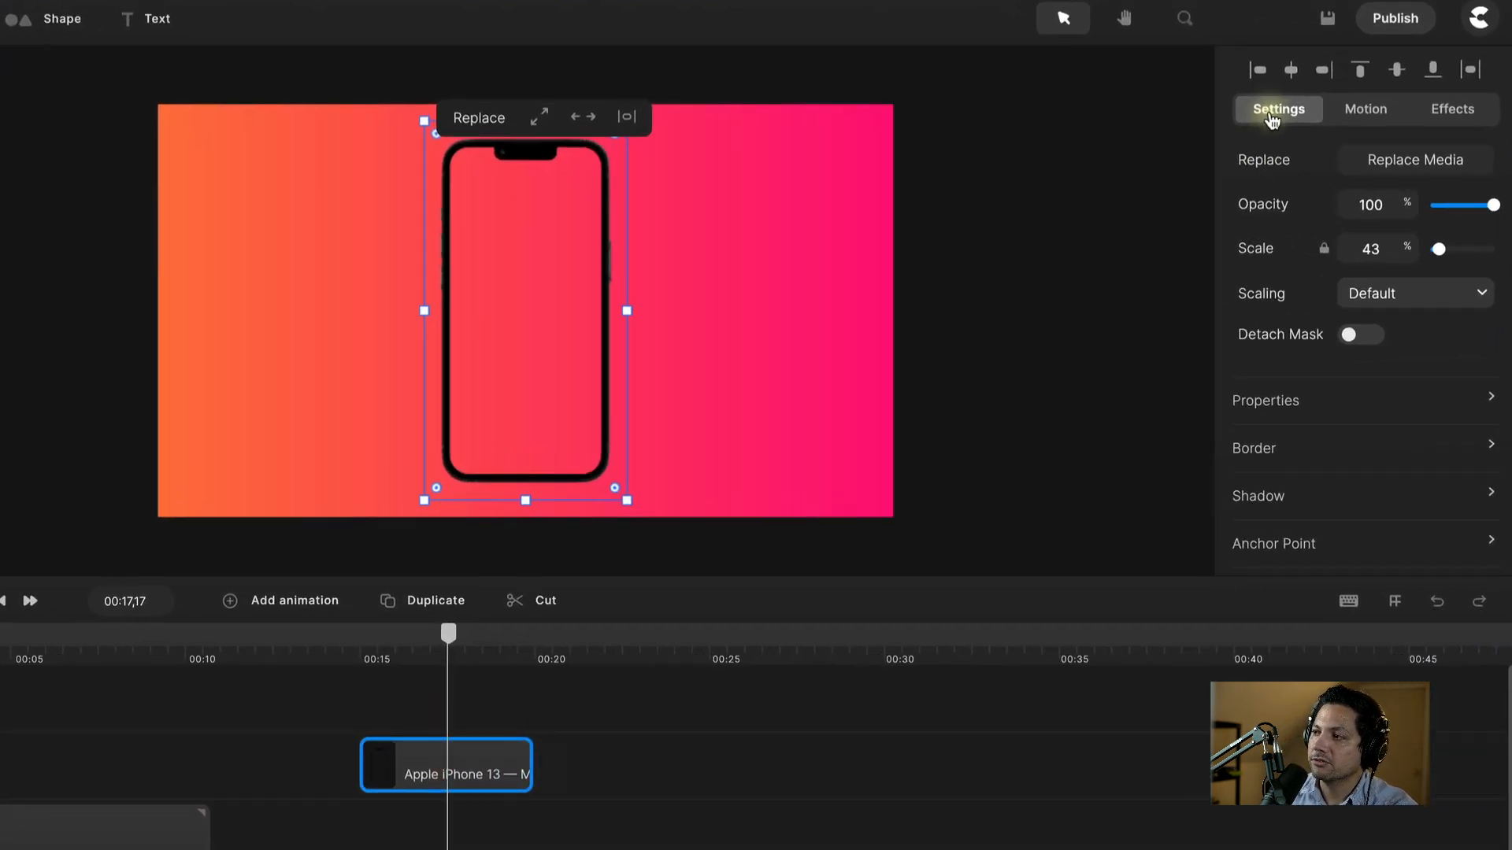
click(1193, 140)
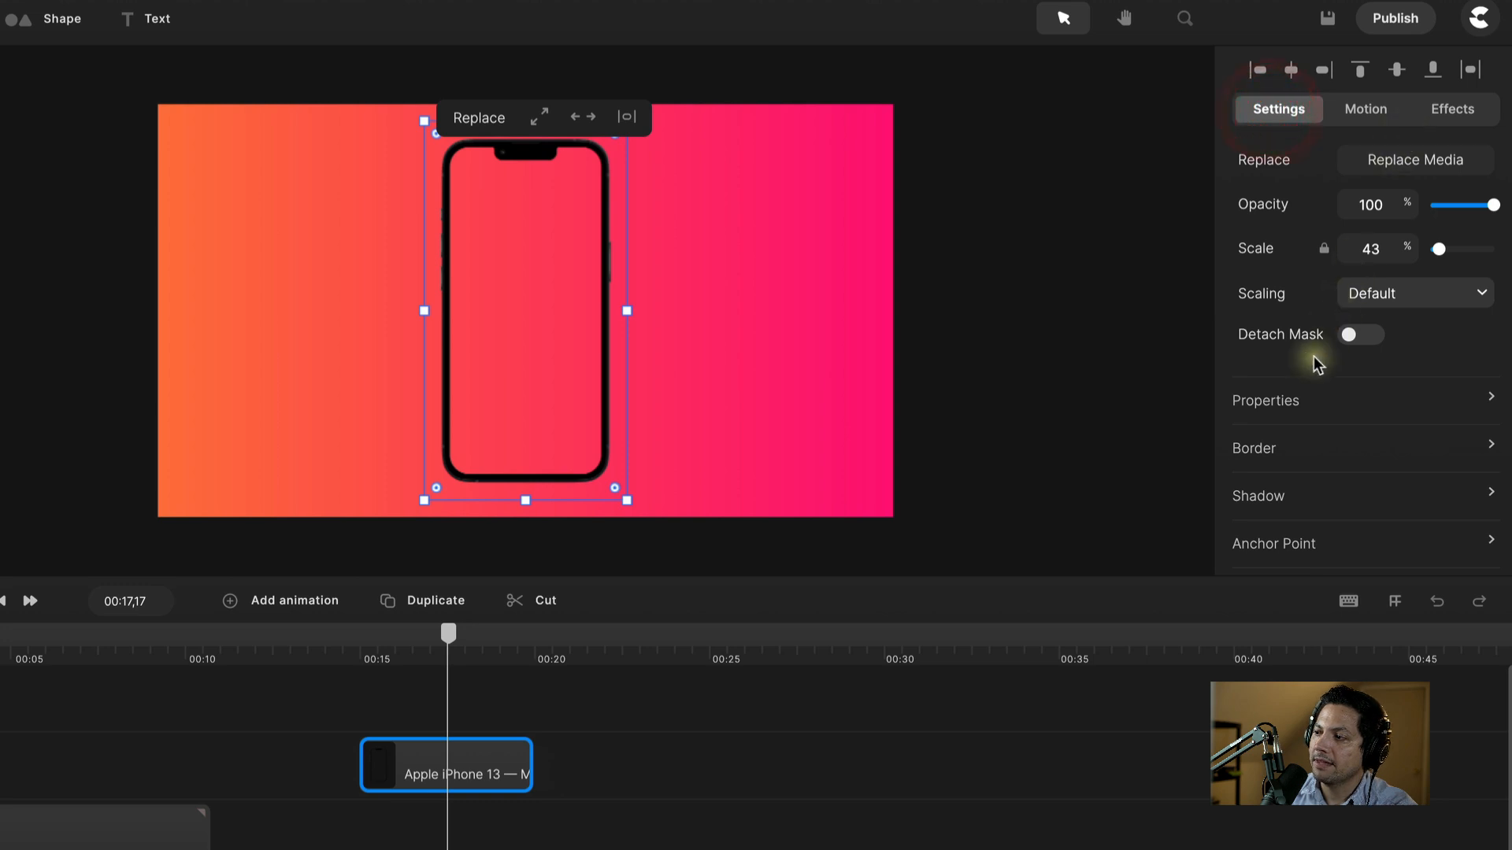
Step: Set the phone mockup's Rotation to exactly 90° in its Properties
click(1284, 400)
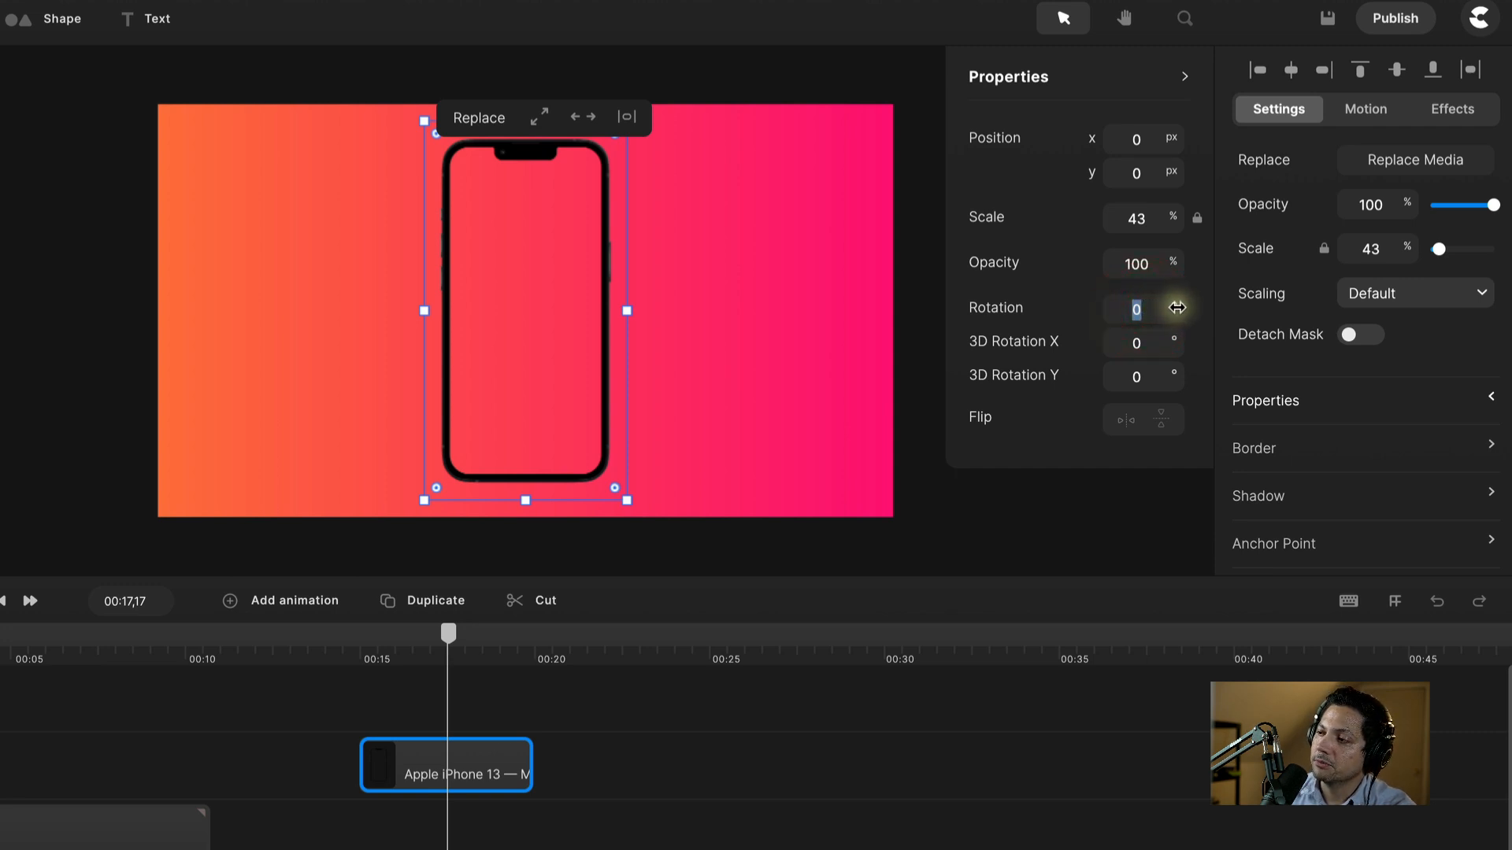
drag(1176, 307, 1177, 308)
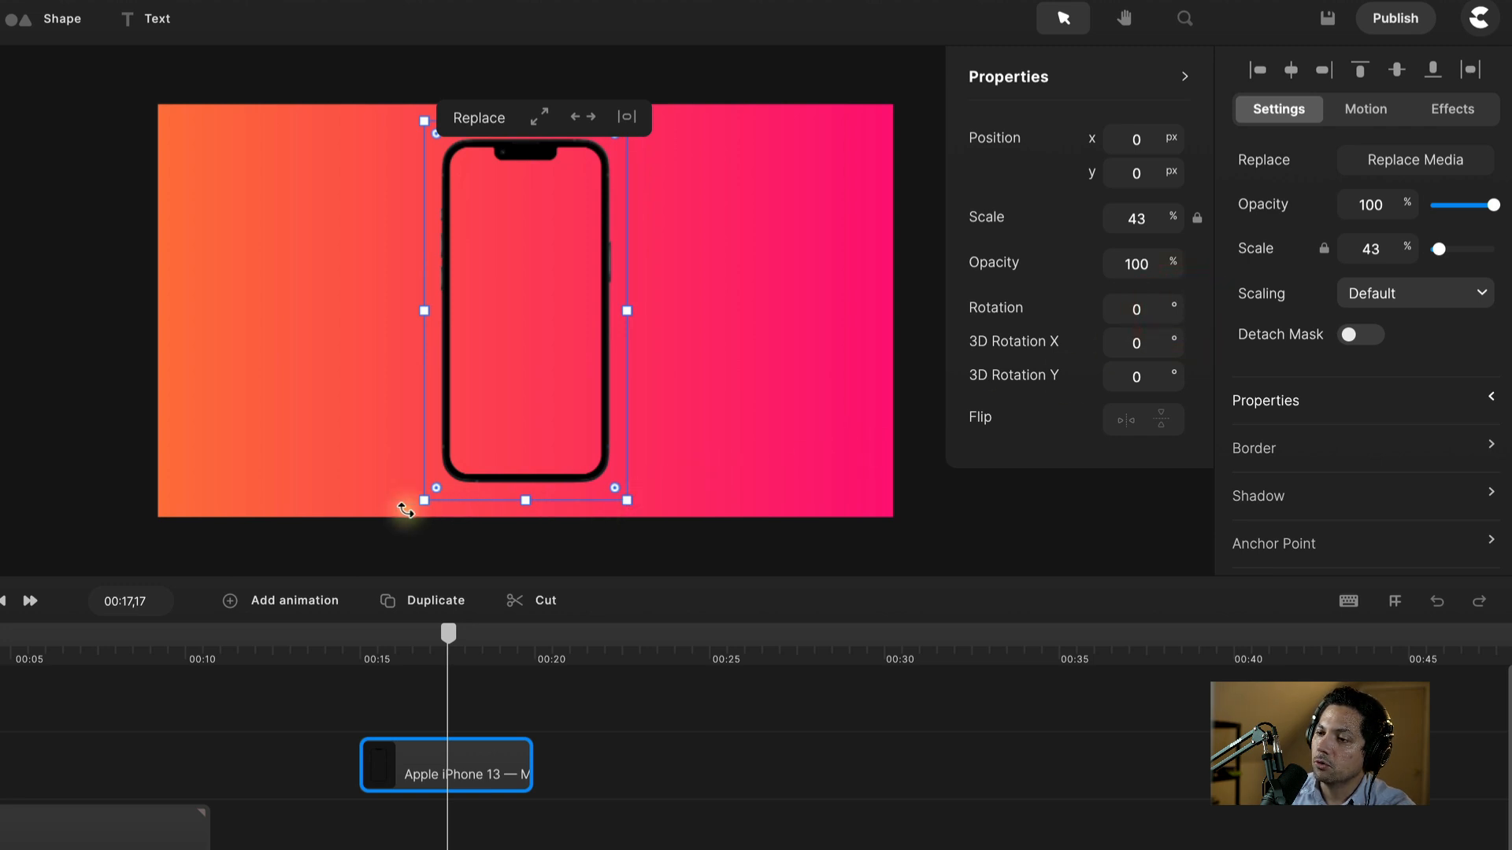
drag(638, 501, 381, 389)
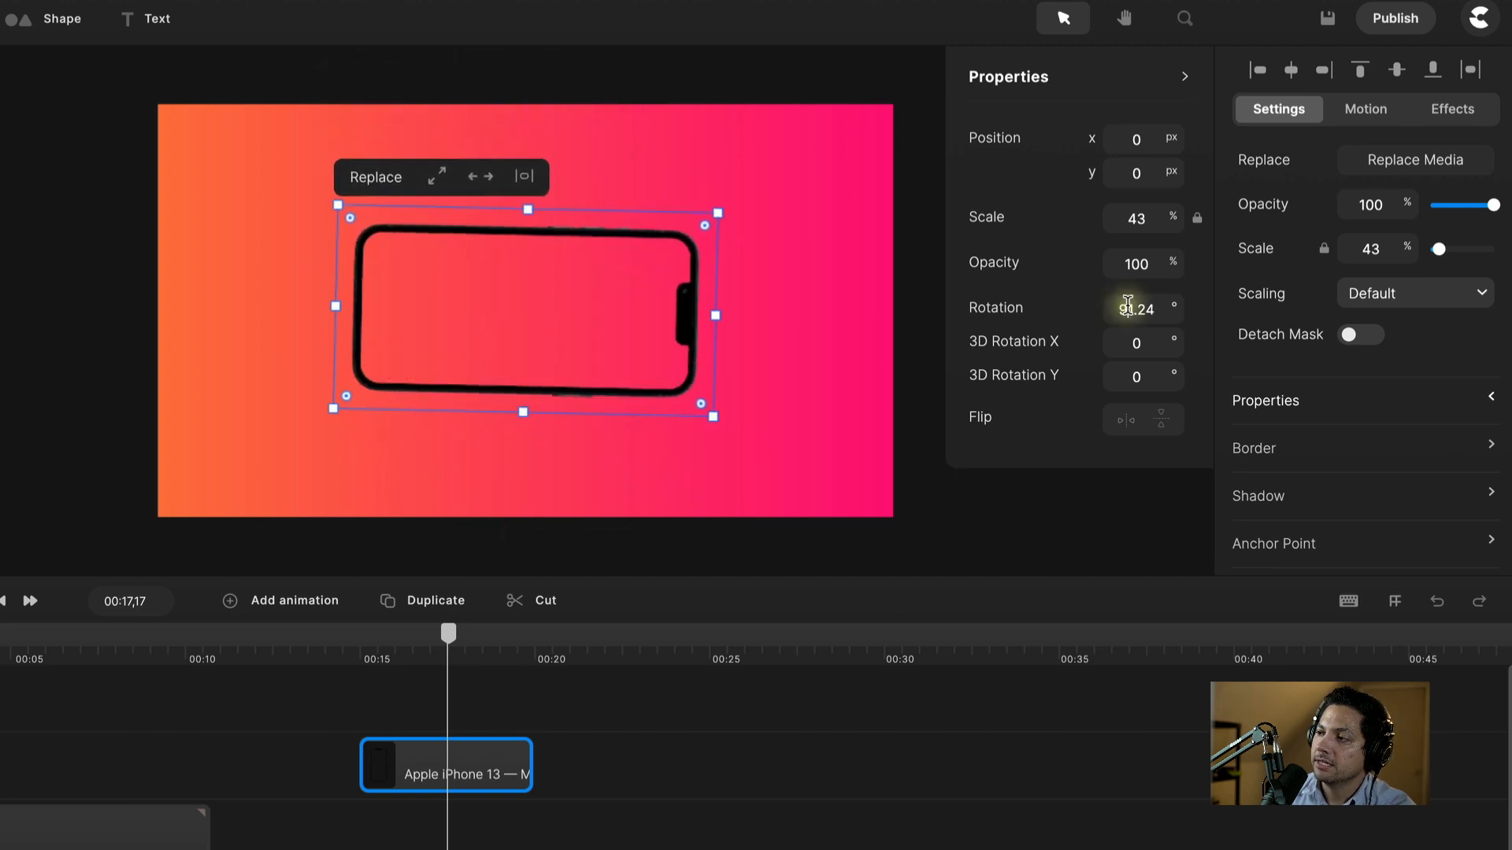
text(90)
key(Return)
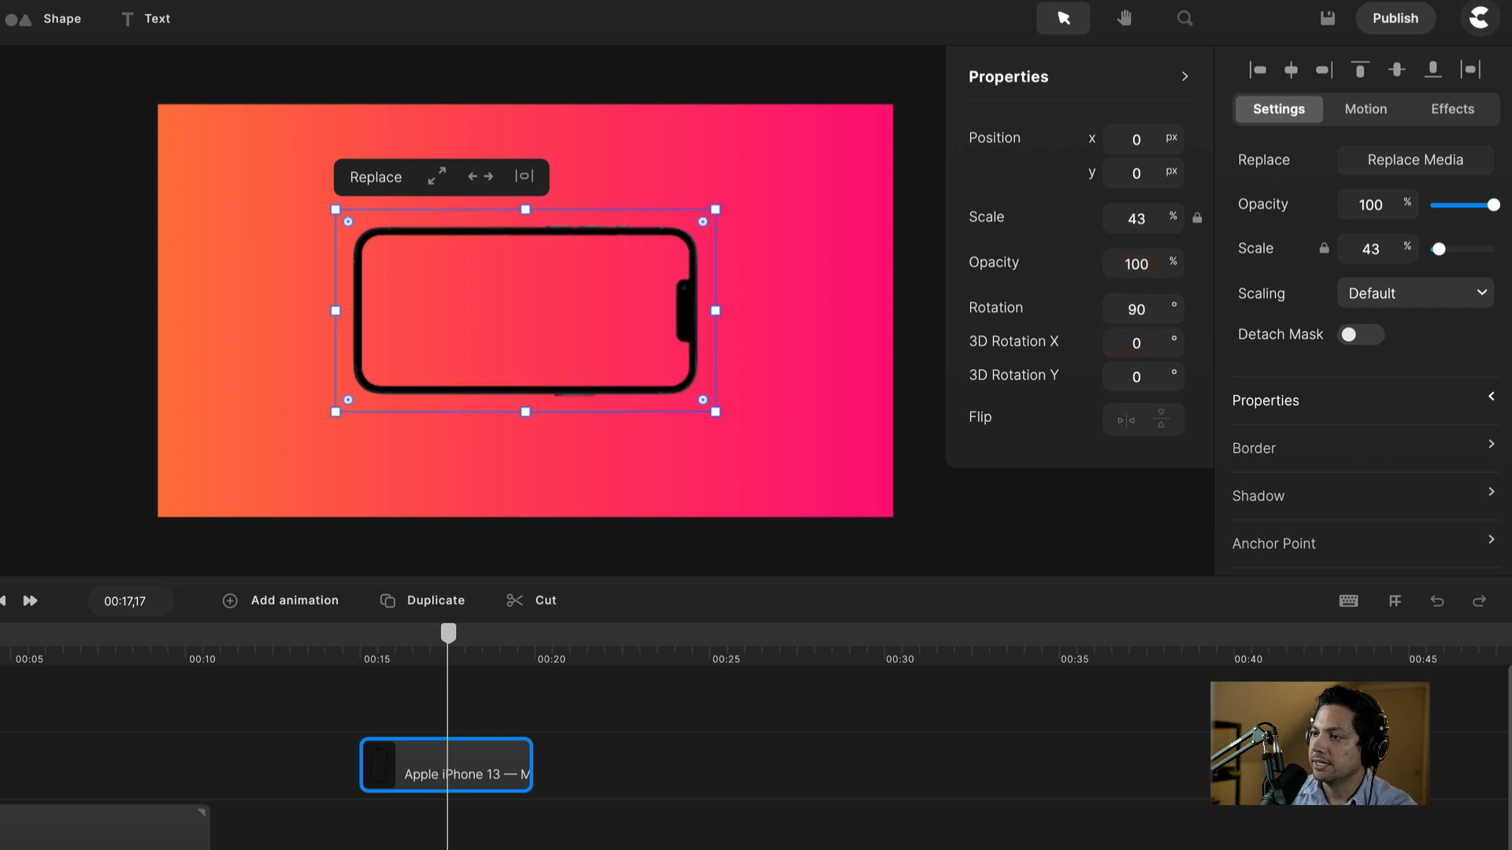
click(660, 819)
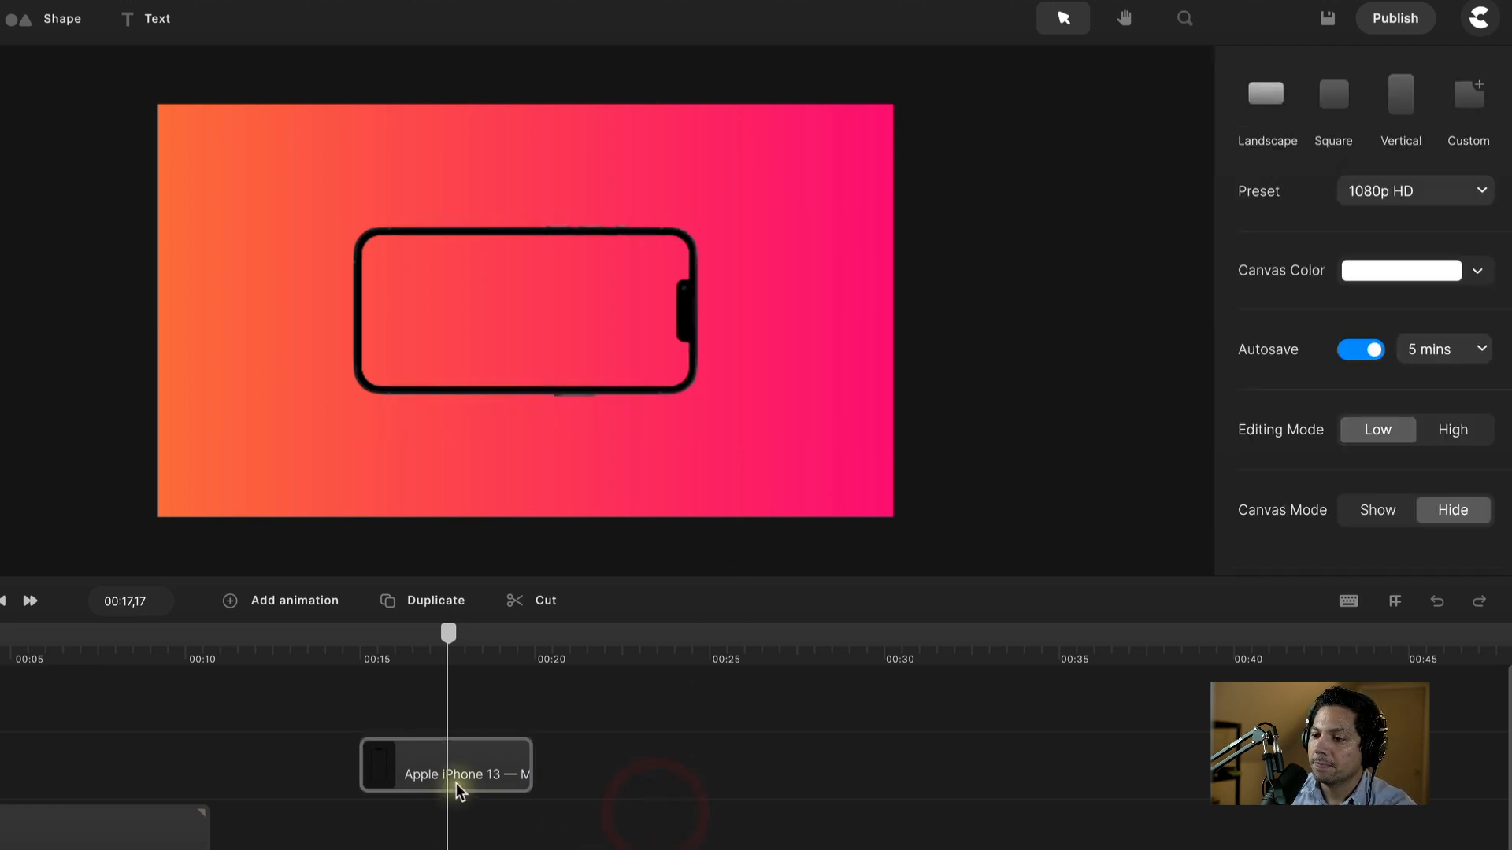
click(456, 783)
Step: Add a text layer at 00:15 below the phone and edit it to 'Your Text #1'
click(547, 700)
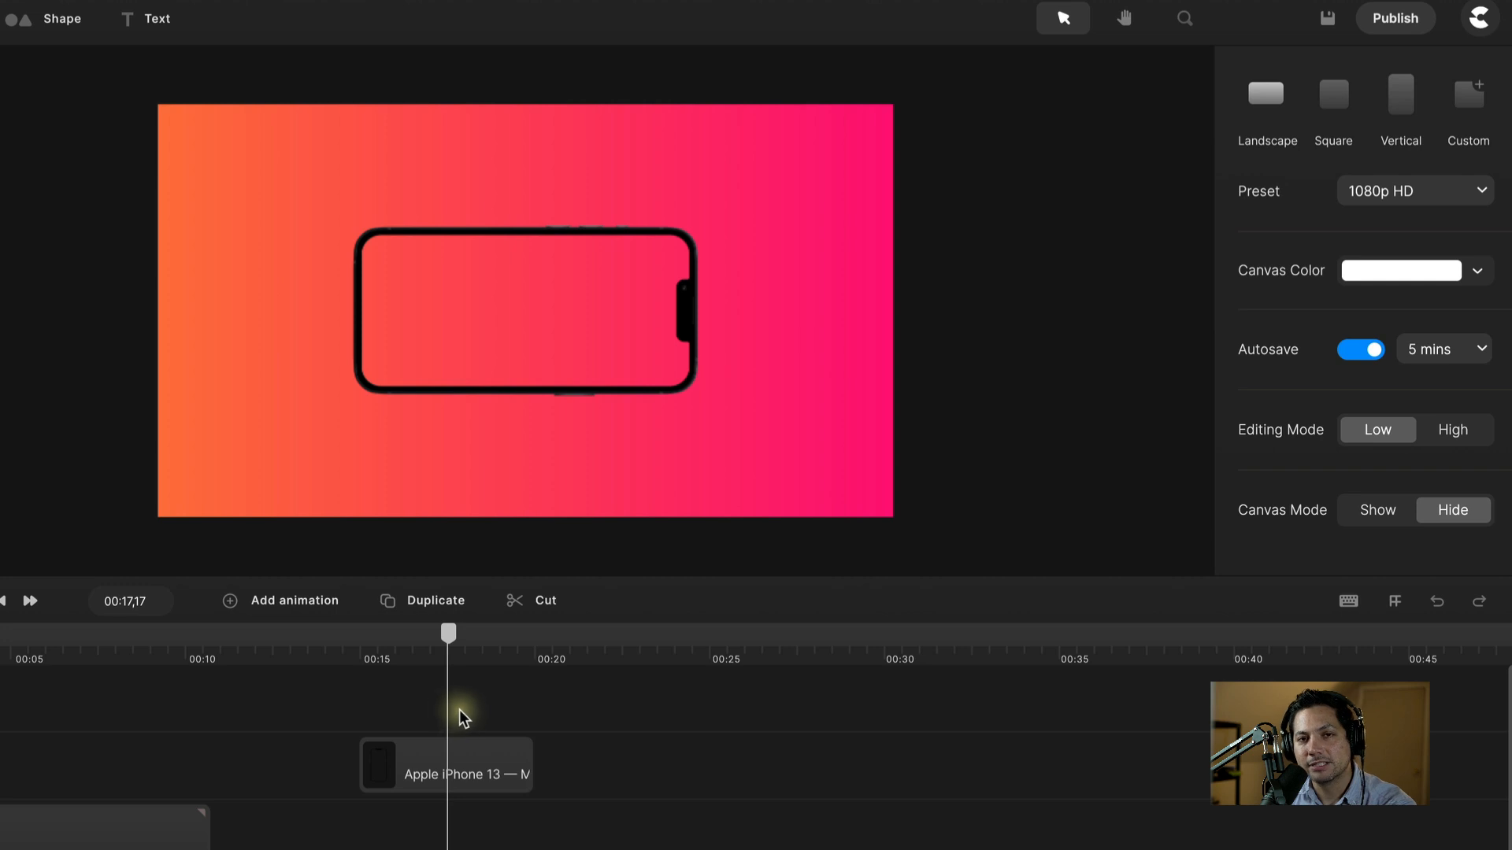
drag(448, 634, 365, 635)
click(149, 17)
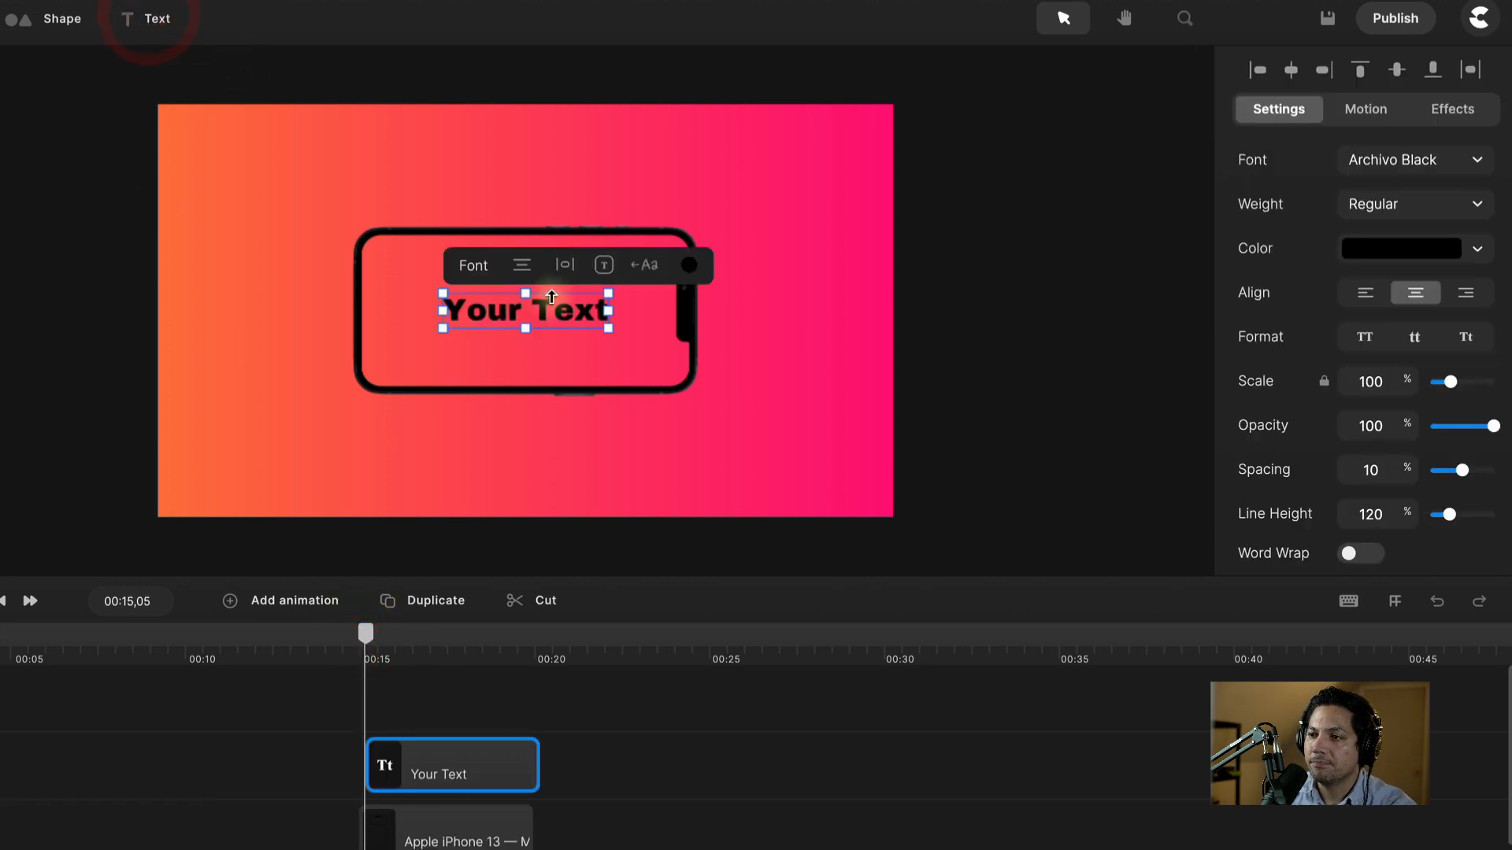
drag(551, 309, 530, 427)
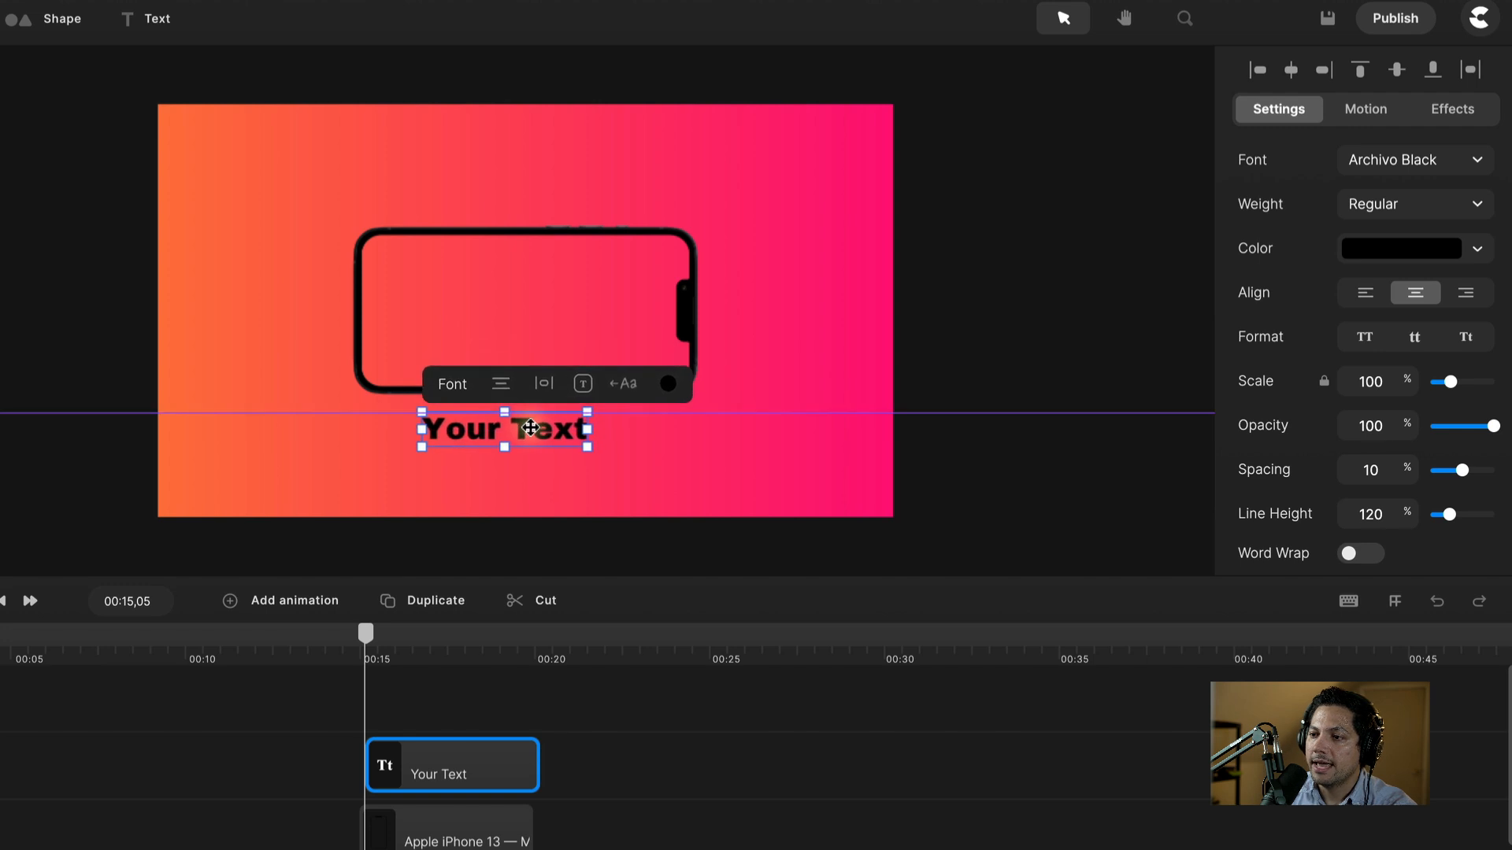
double_click(530, 427)
click(582, 428)
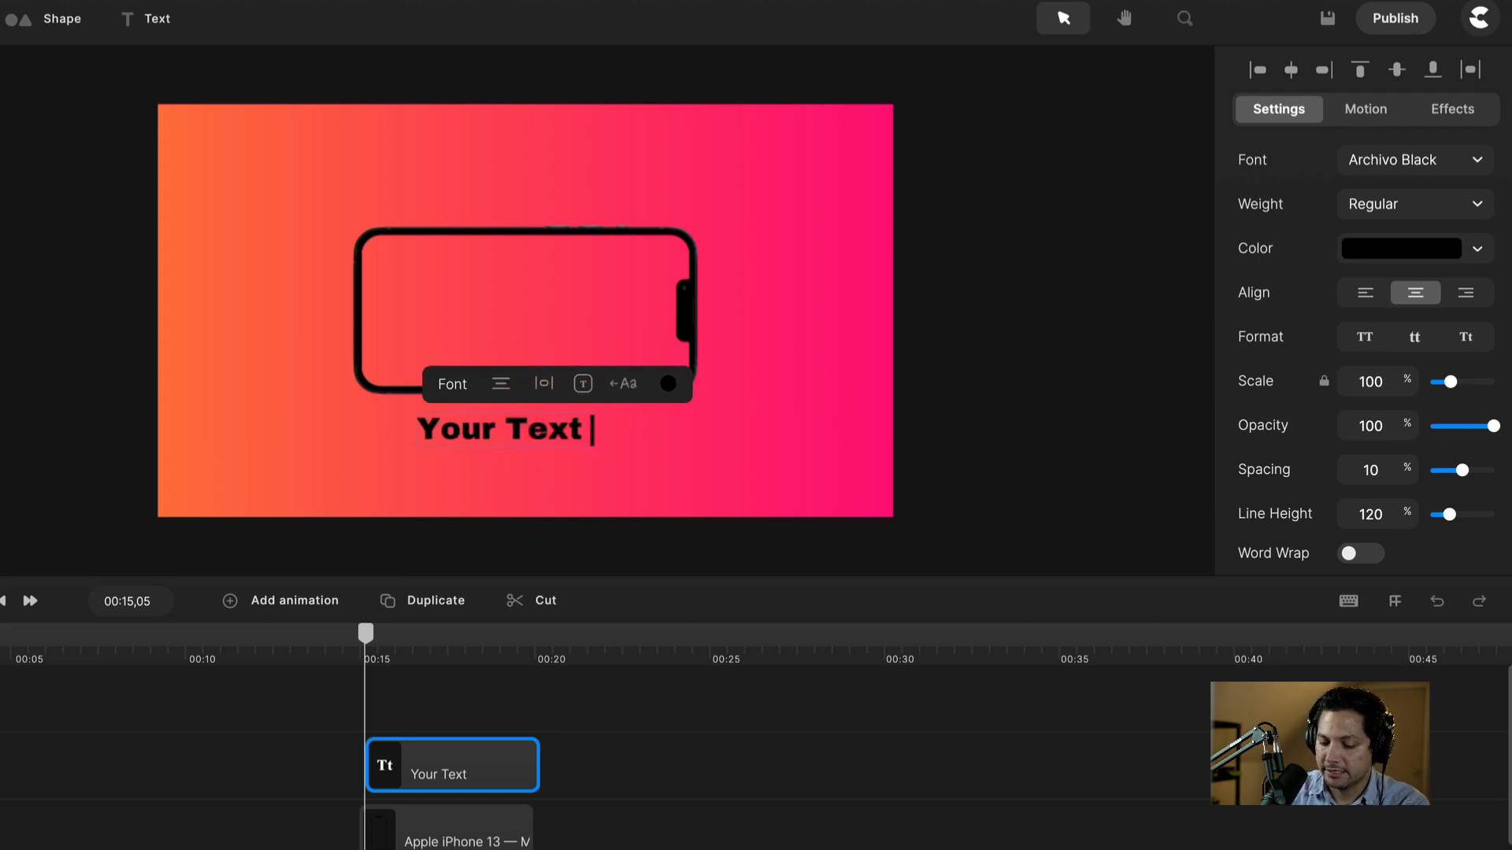
text(#1)
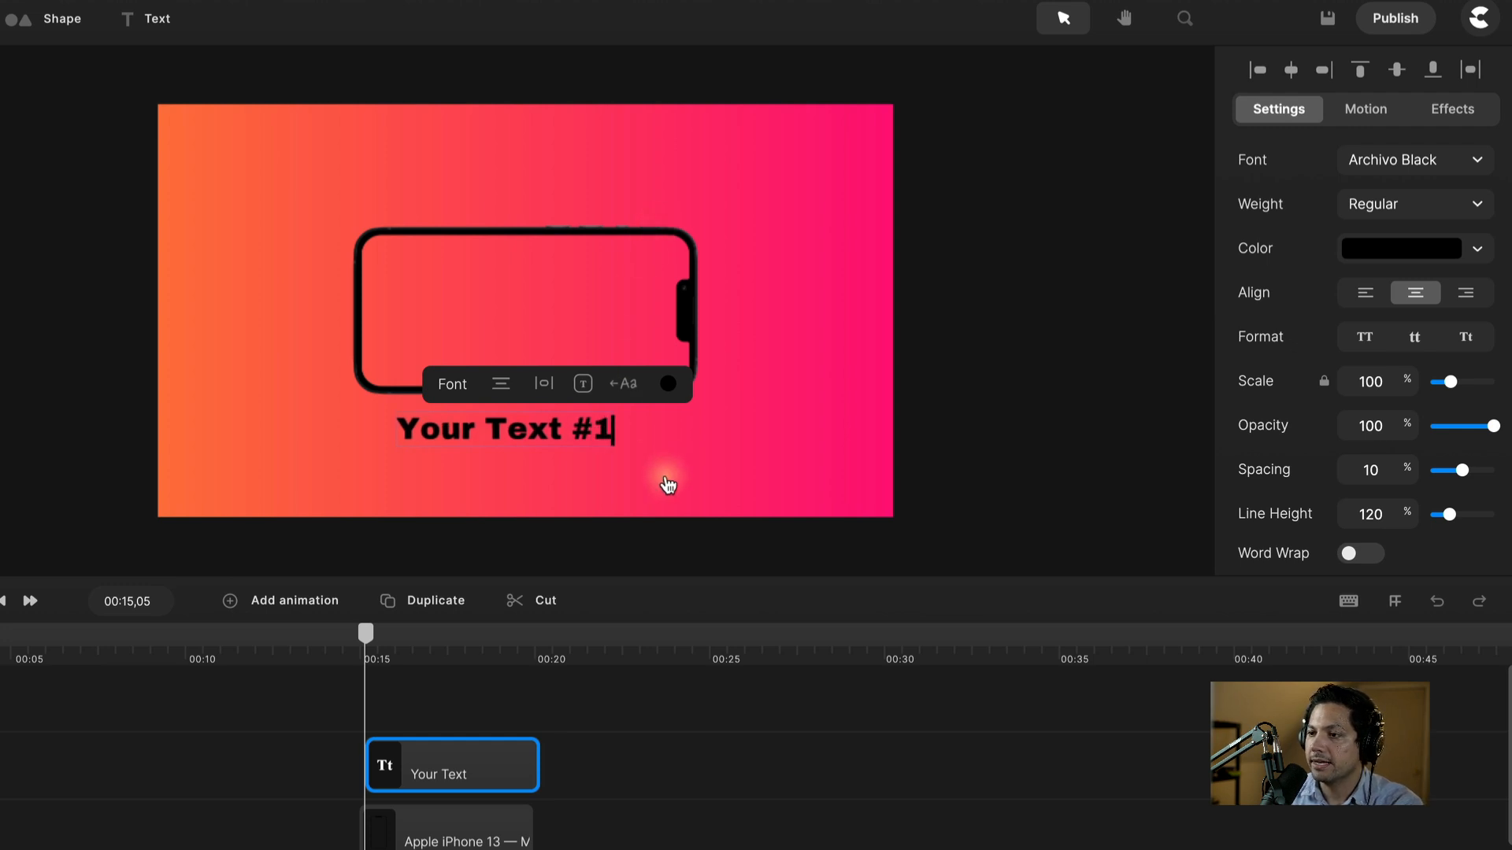
click(587, 469)
Step: Set the Your Text #1 caption's colour to white
scroll(460, 725, up, 3)
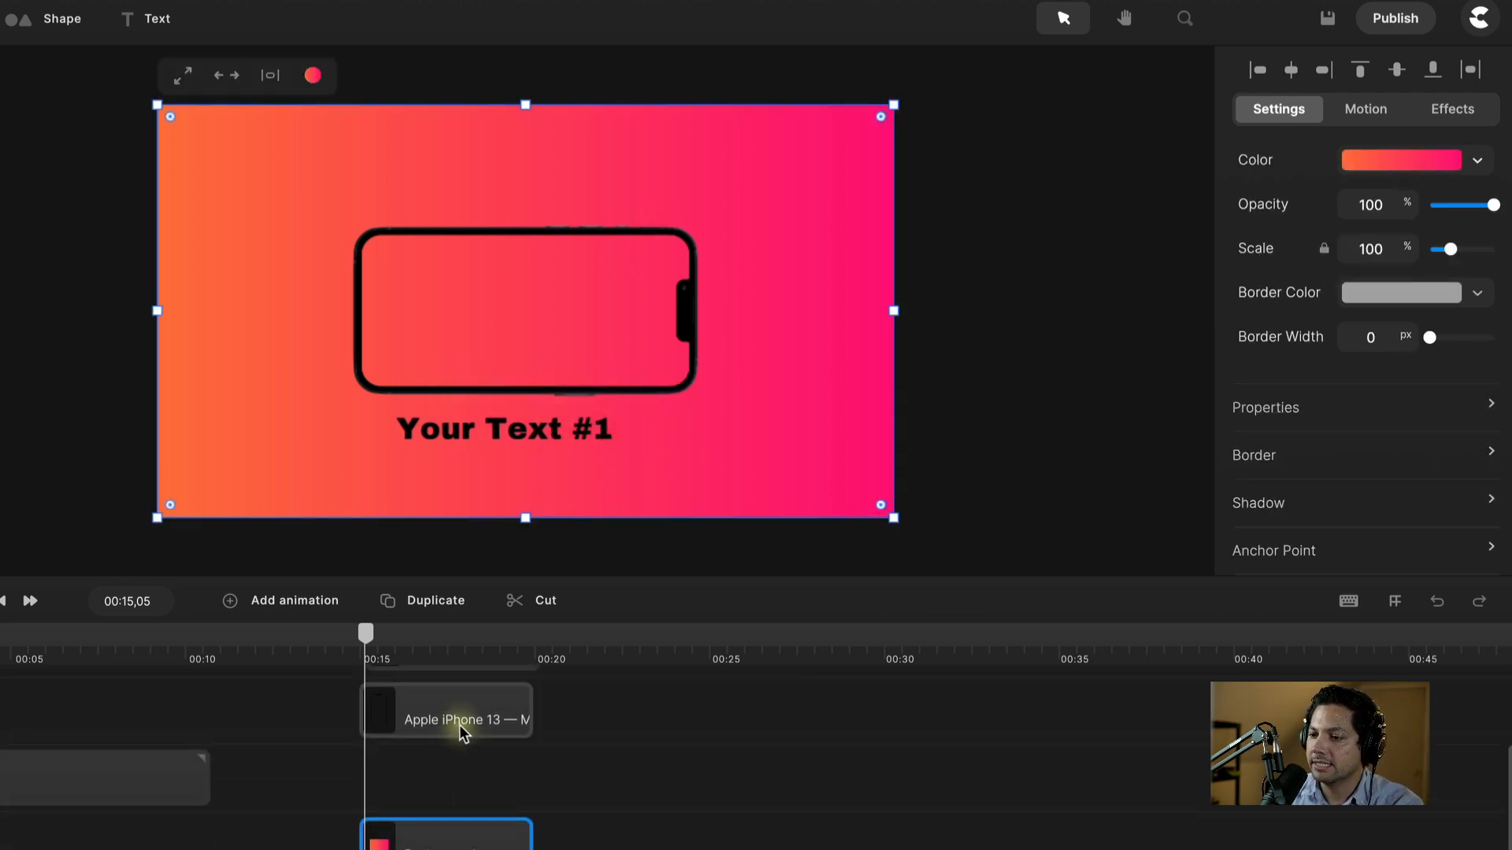
click(466, 758)
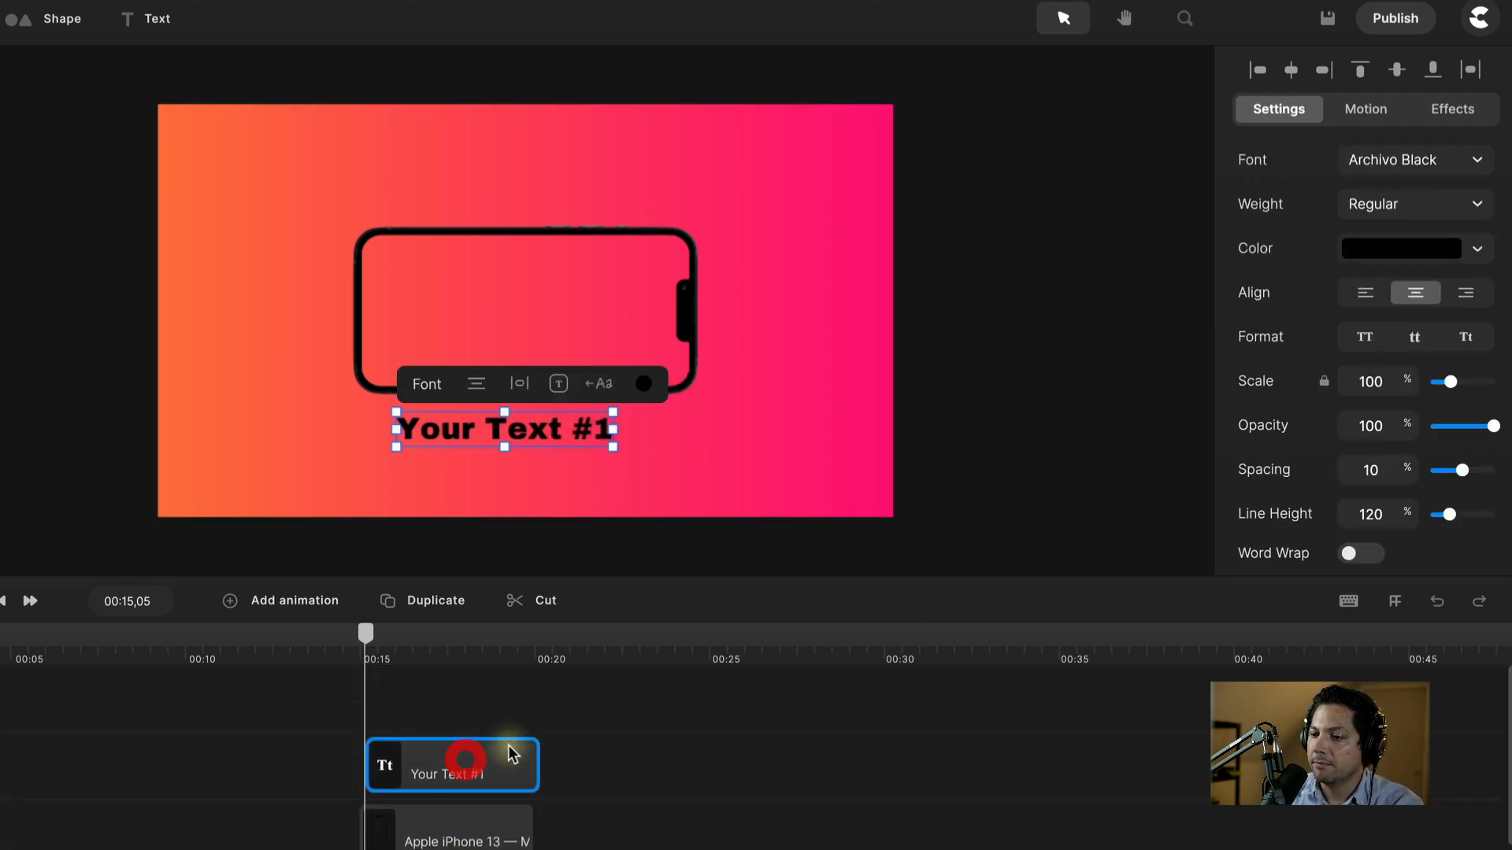
click(1380, 247)
drag(984, 136, 937, 85)
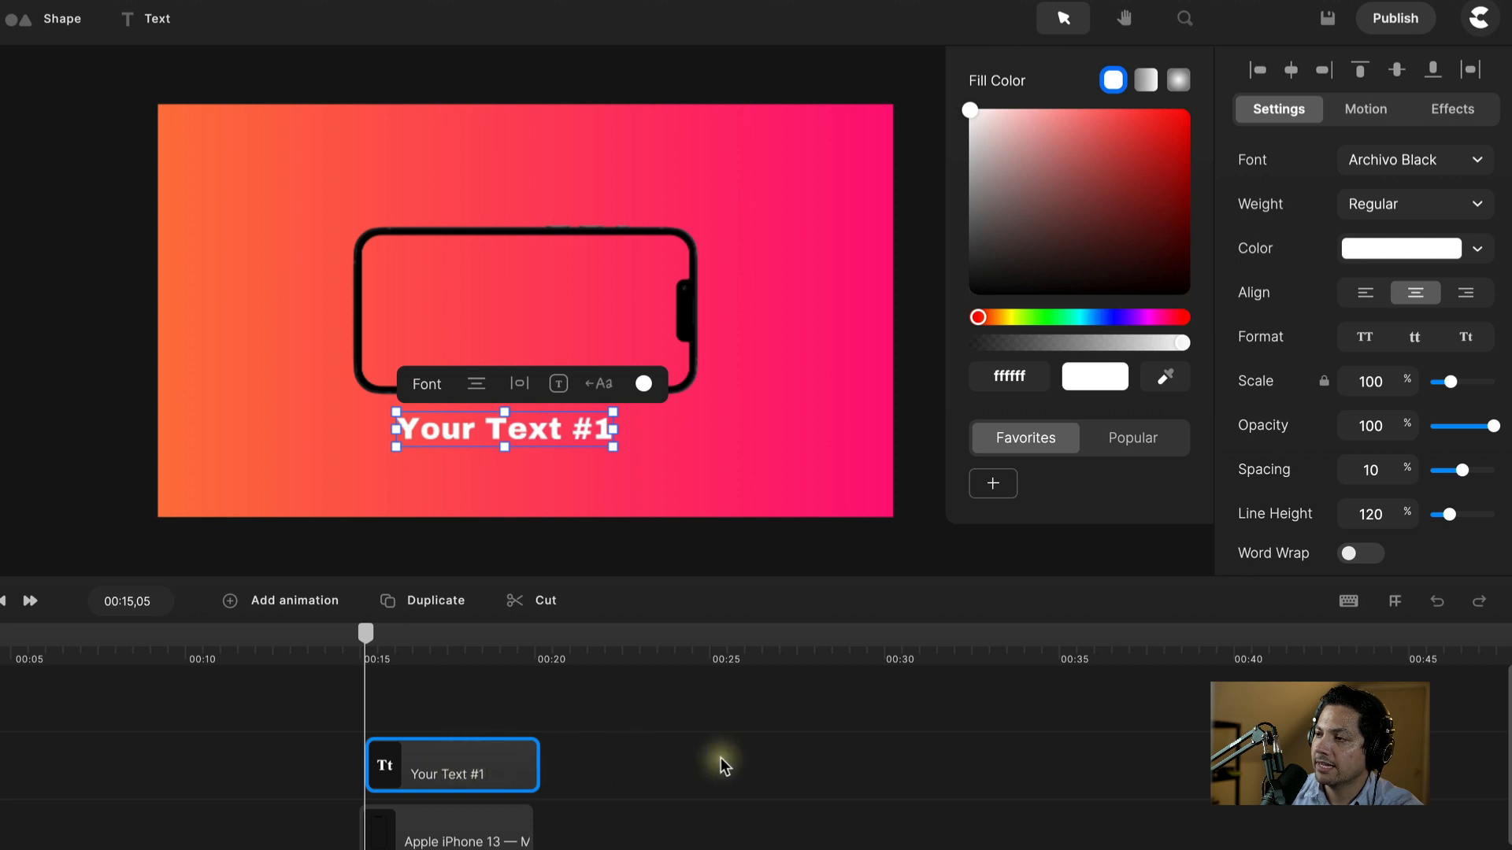
click(673, 755)
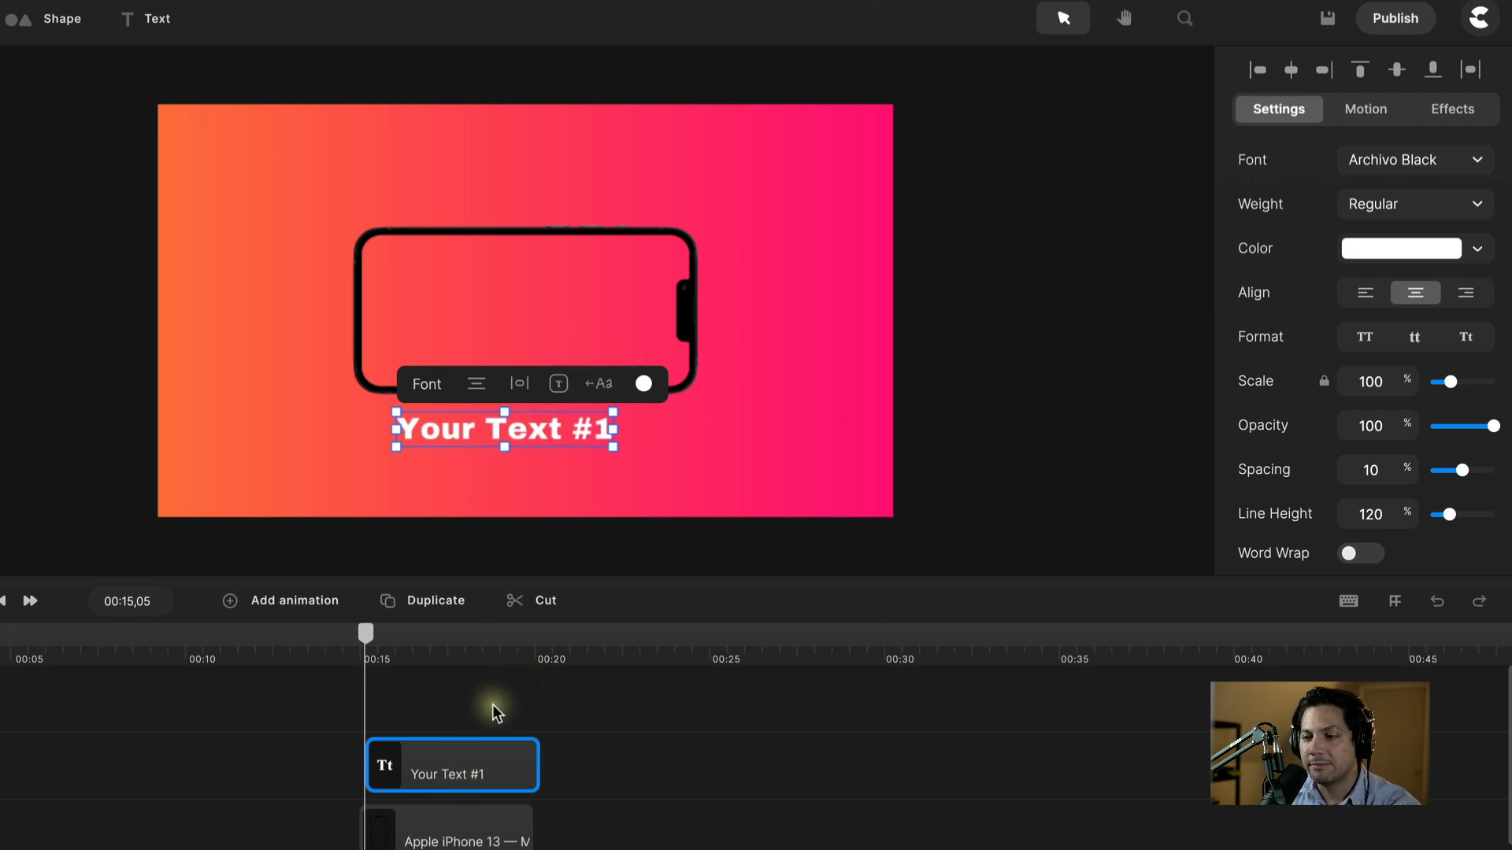
click(441, 776)
Step: Apply the Scale 'Back Up' entrance to the Your Text #1 caption and preview it
click(1356, 114)
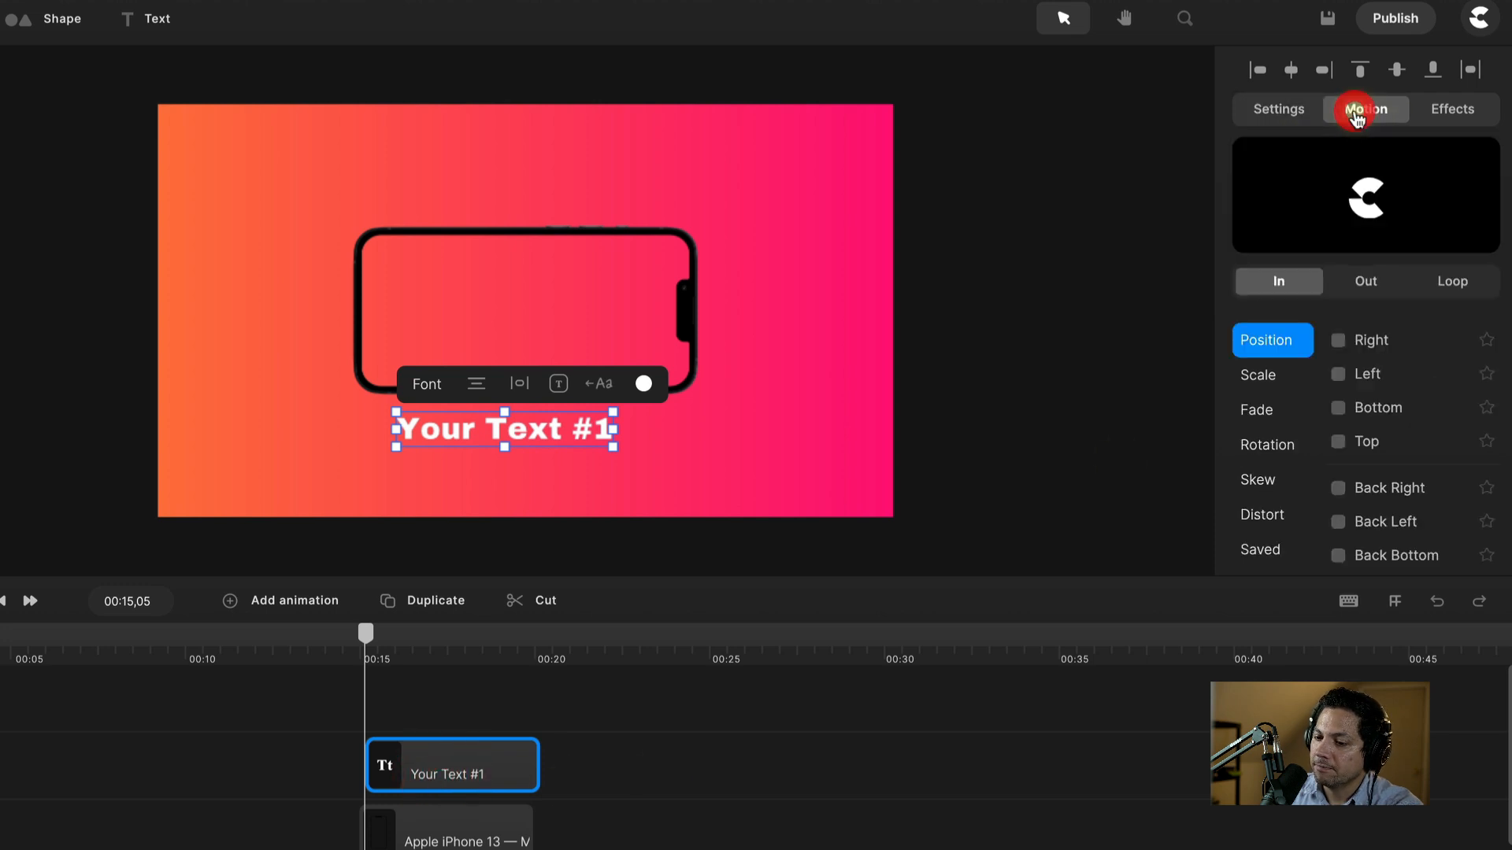
click(1268, 377)
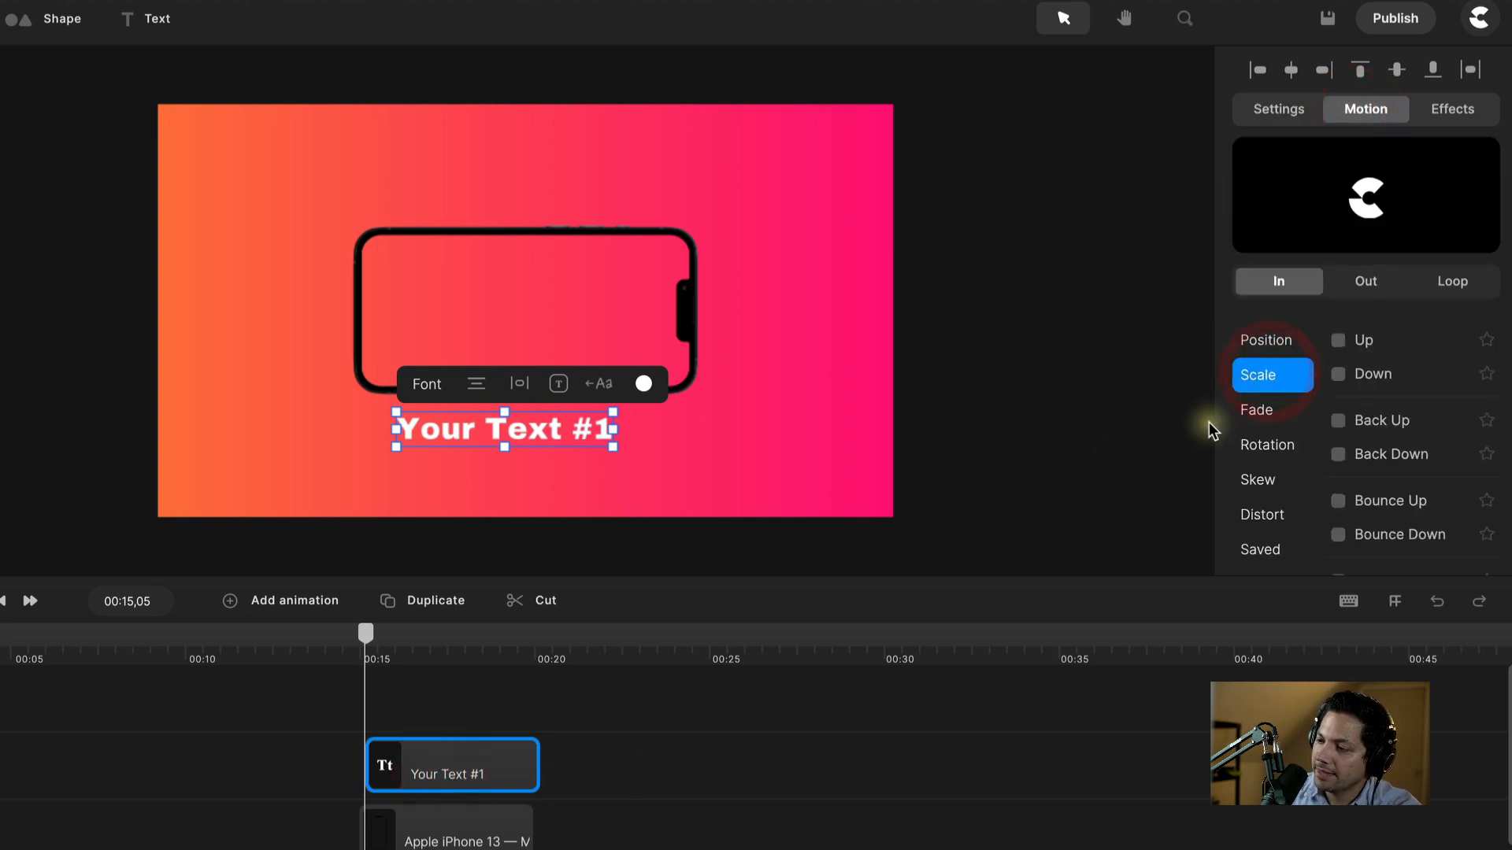
click(1339, 420)
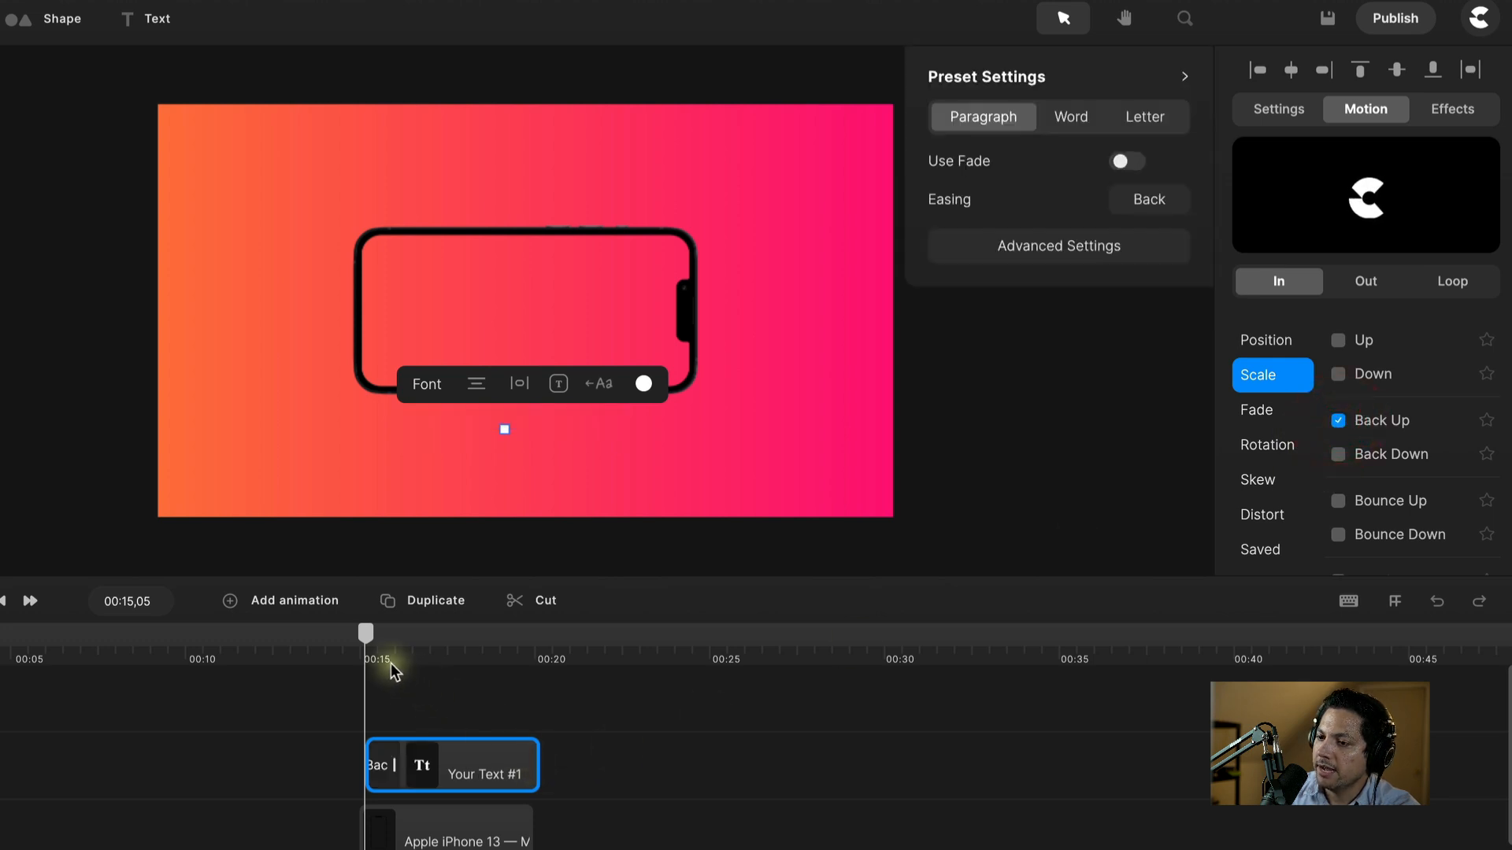
key(space)
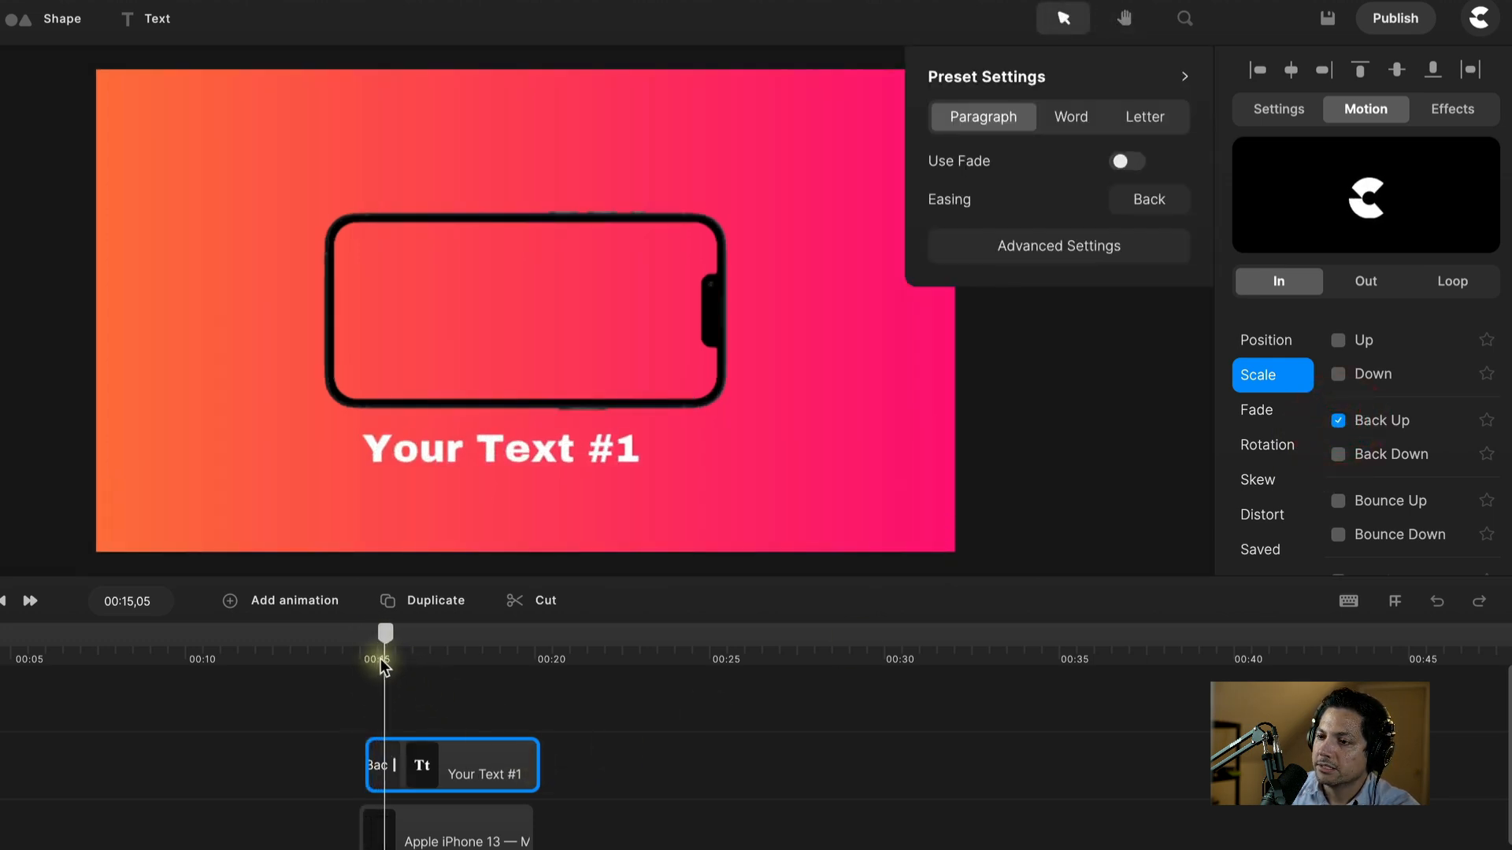
click(499, 460)
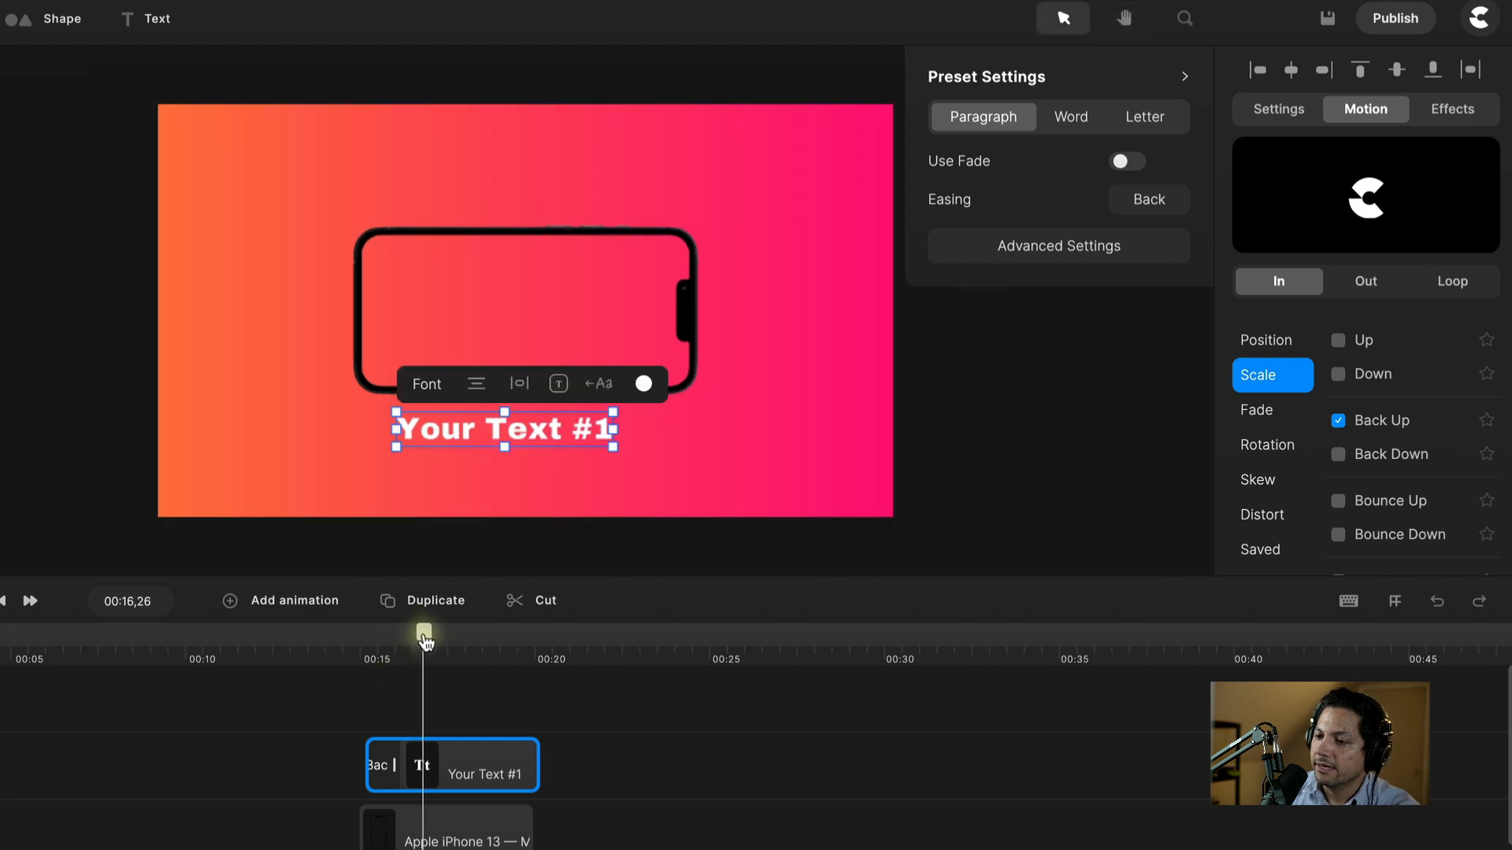
drag(423, 633, 377, 666)
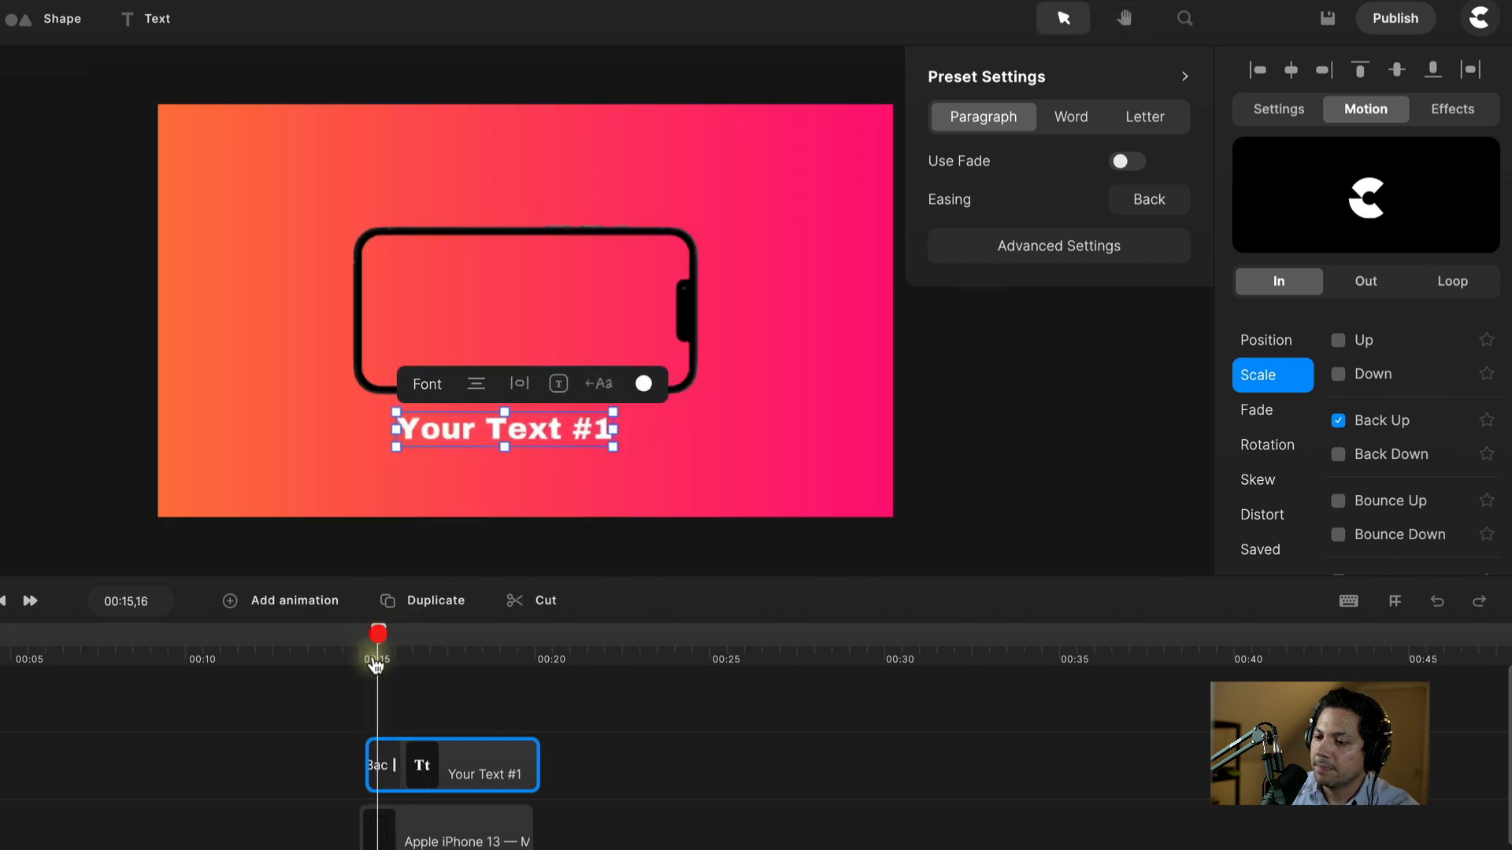
click(384, 768)
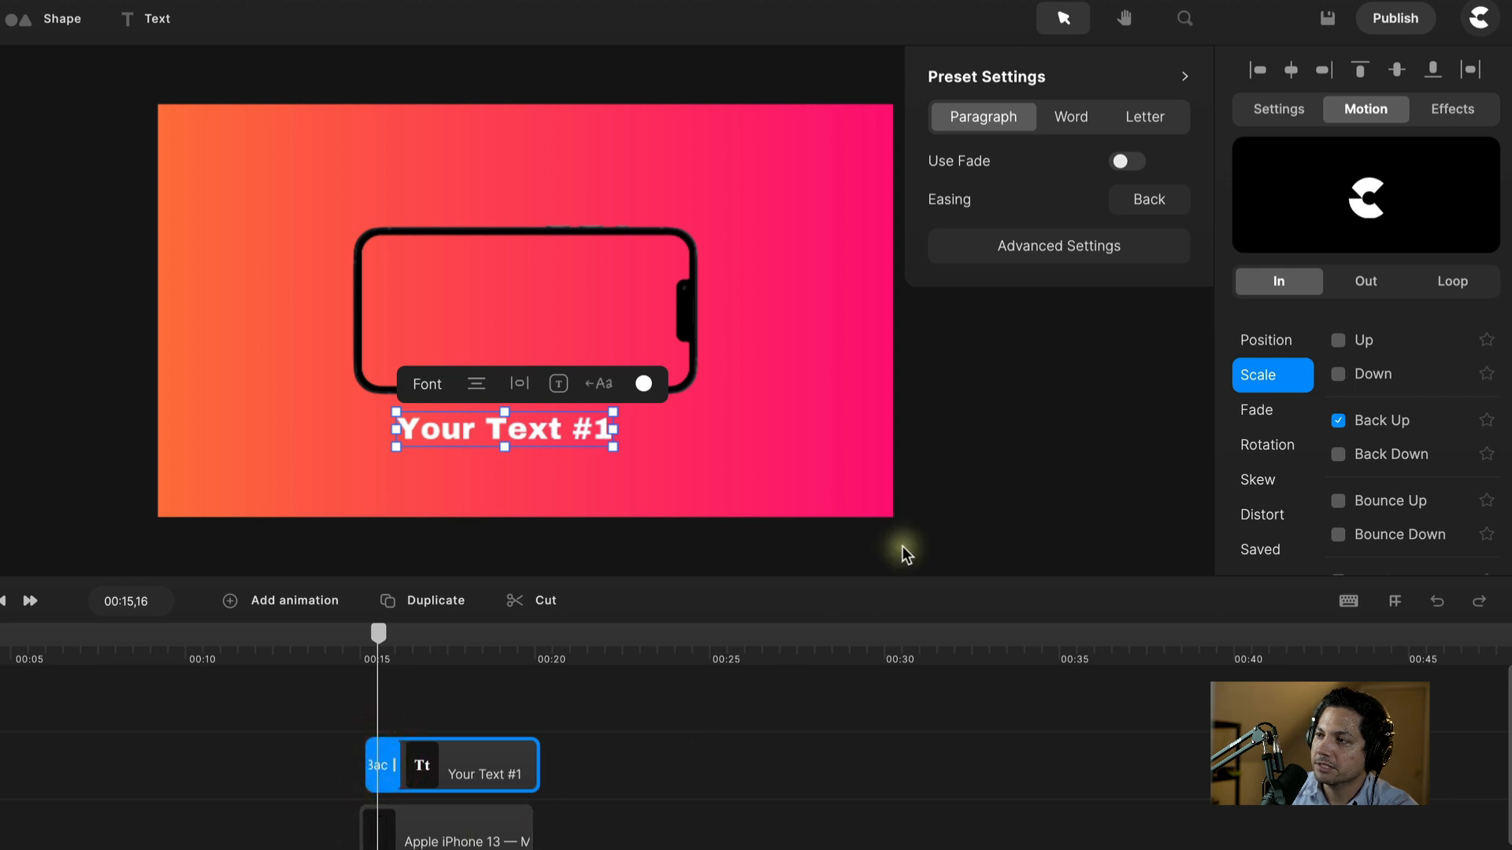
Step: Make the caption's entrance animate letter by letter and try a letter offset of 18
click(1022, 246)
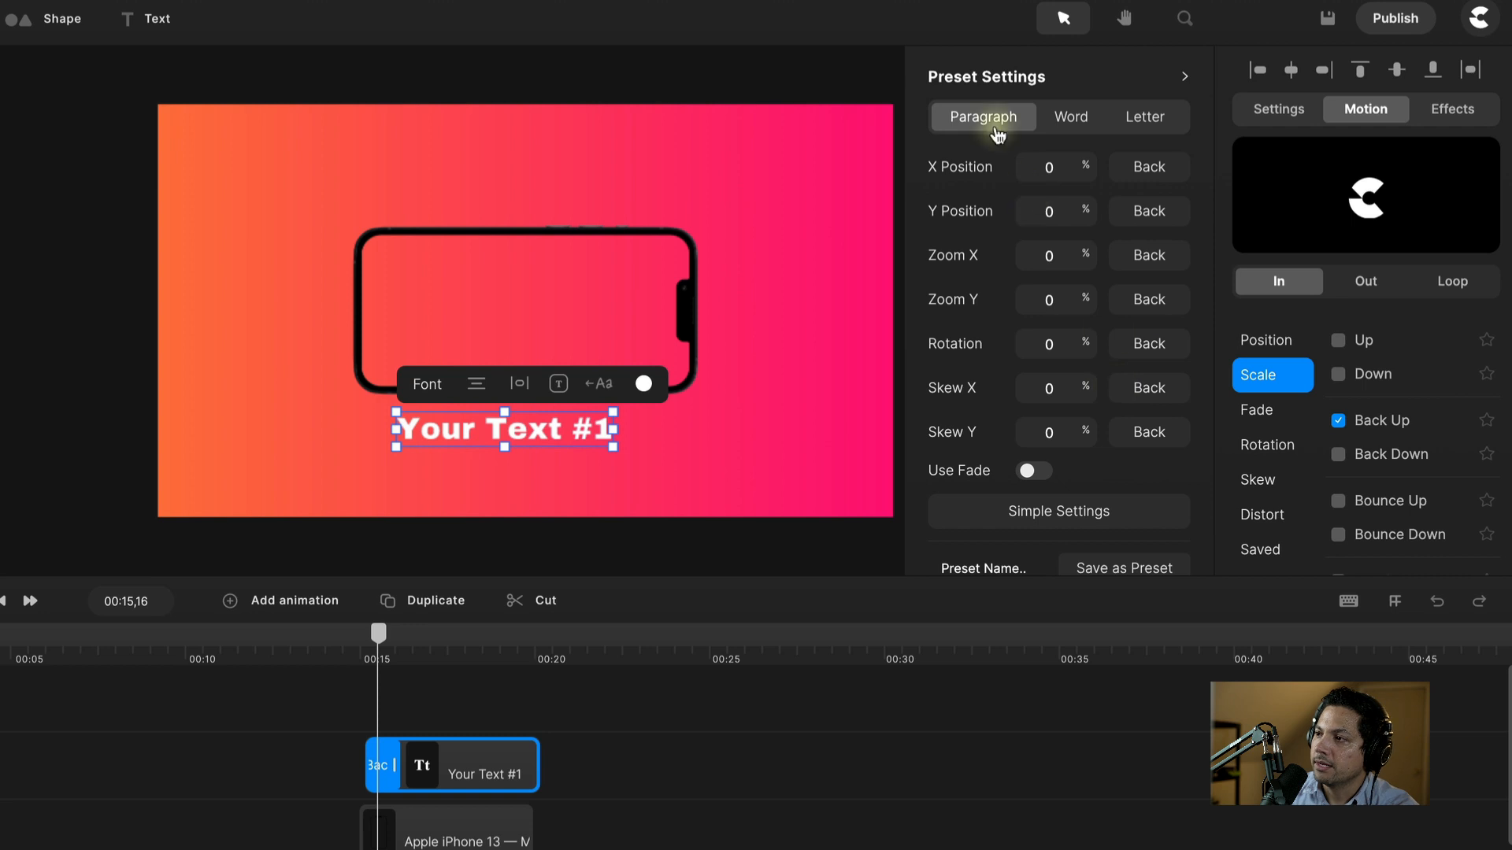
click(1184, 75)
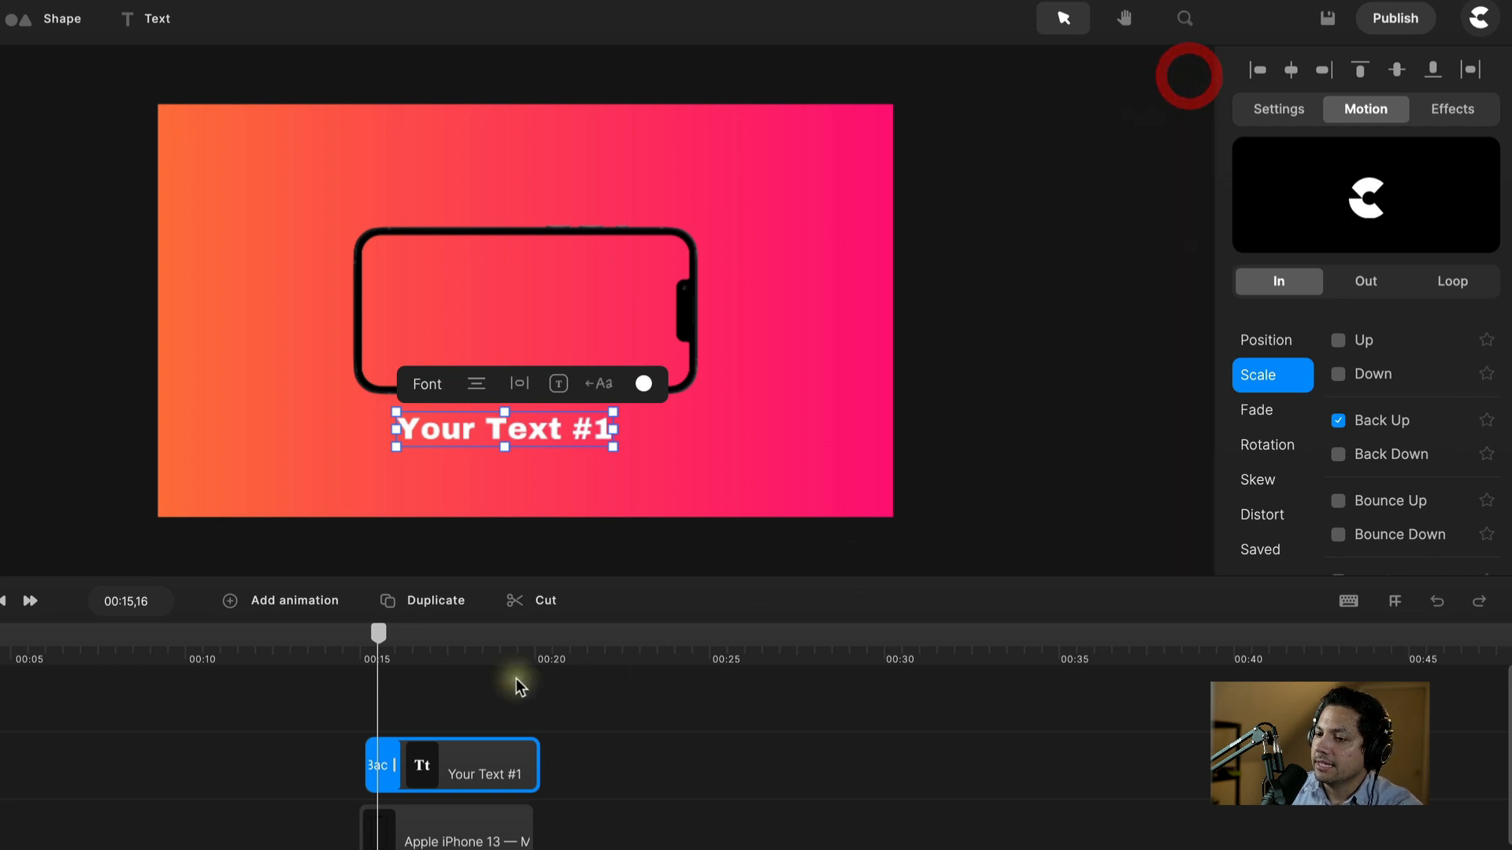
click(382, 765)
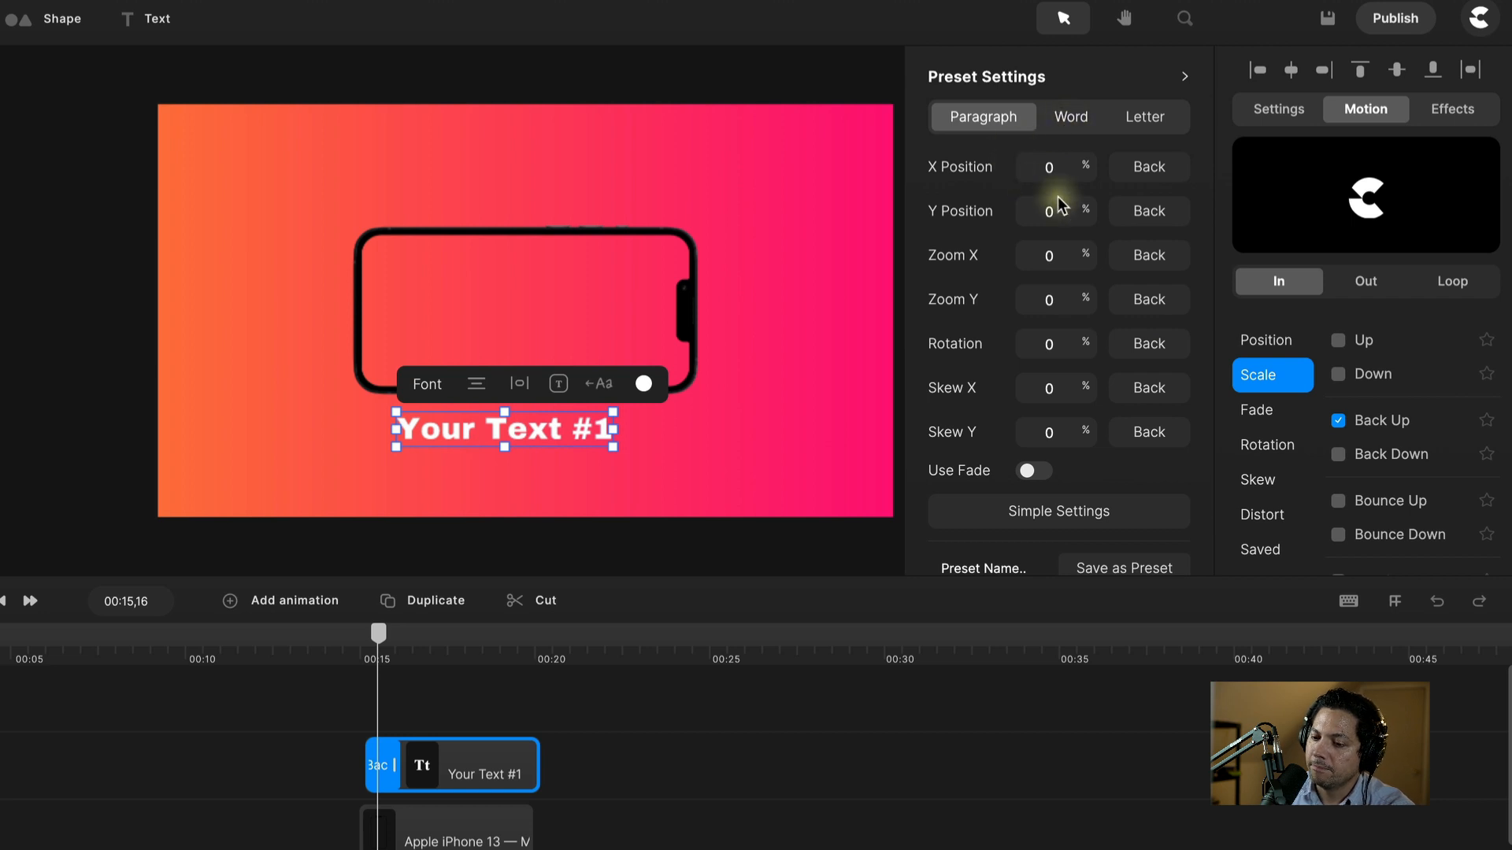
click(1141, 130)
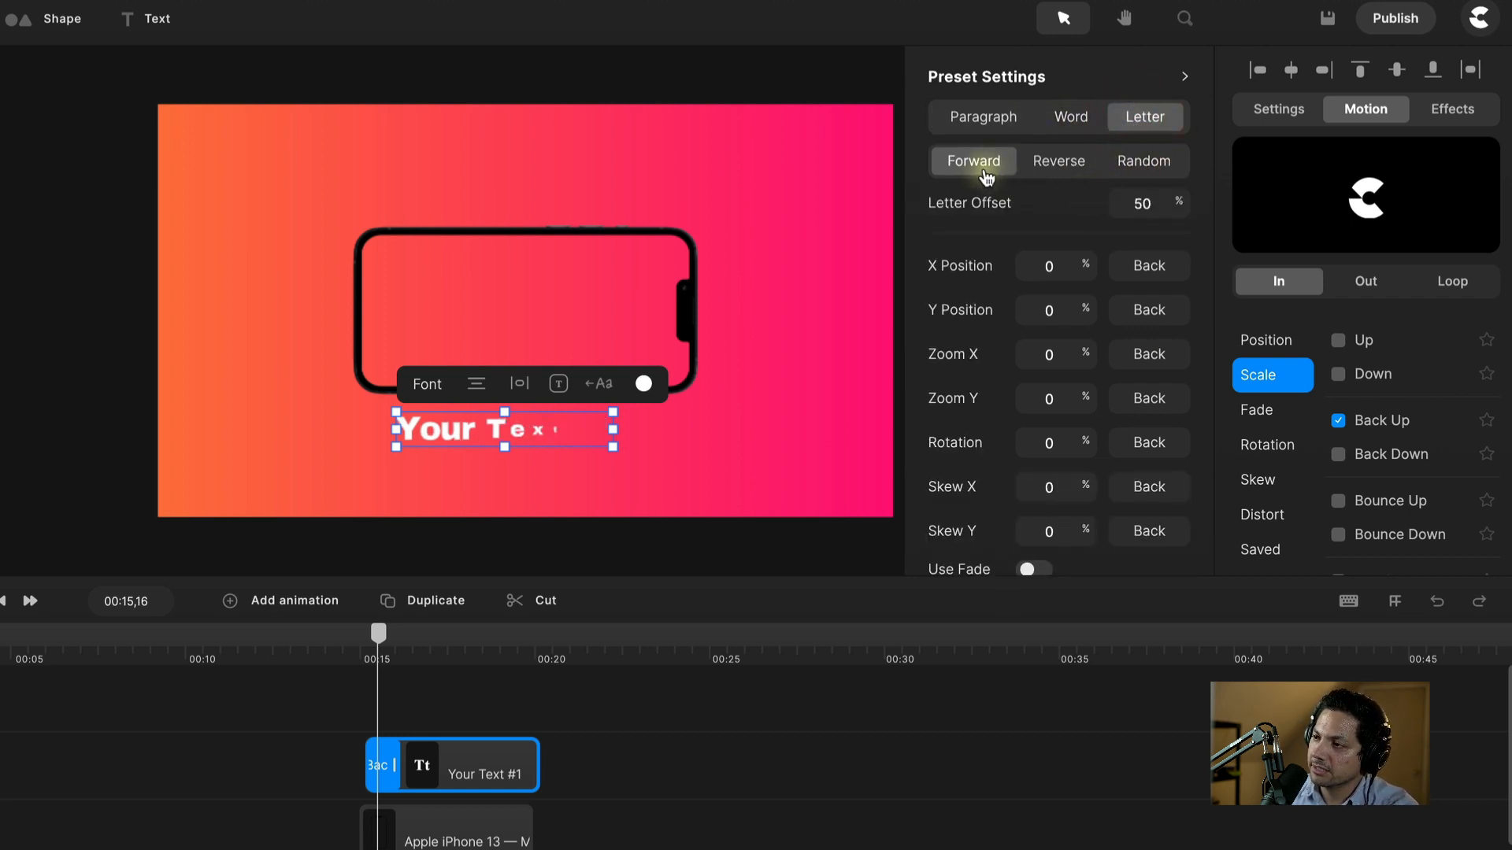
double_click(1150, 201)
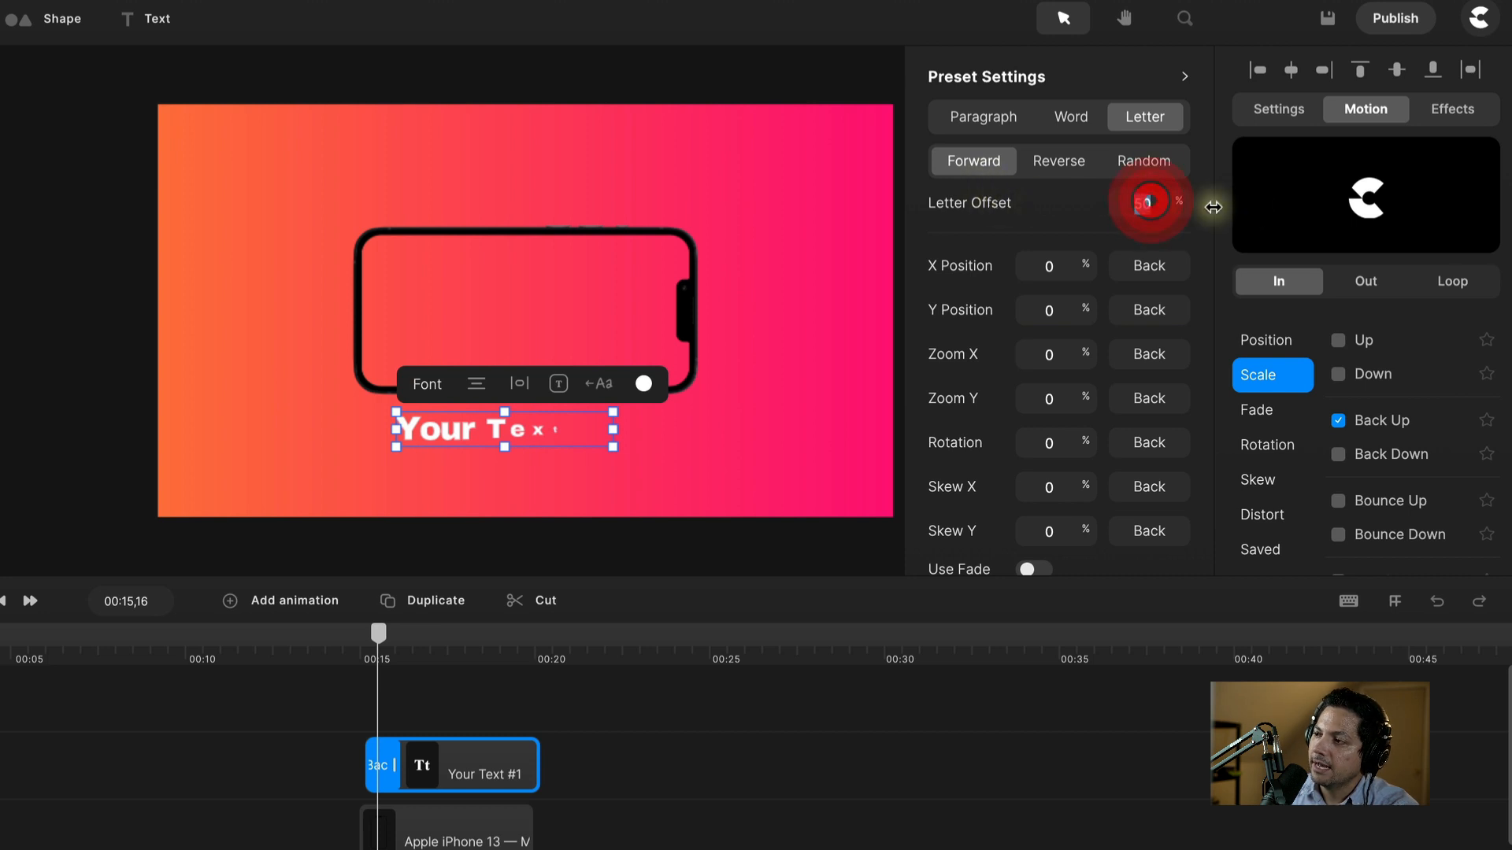
text(18)
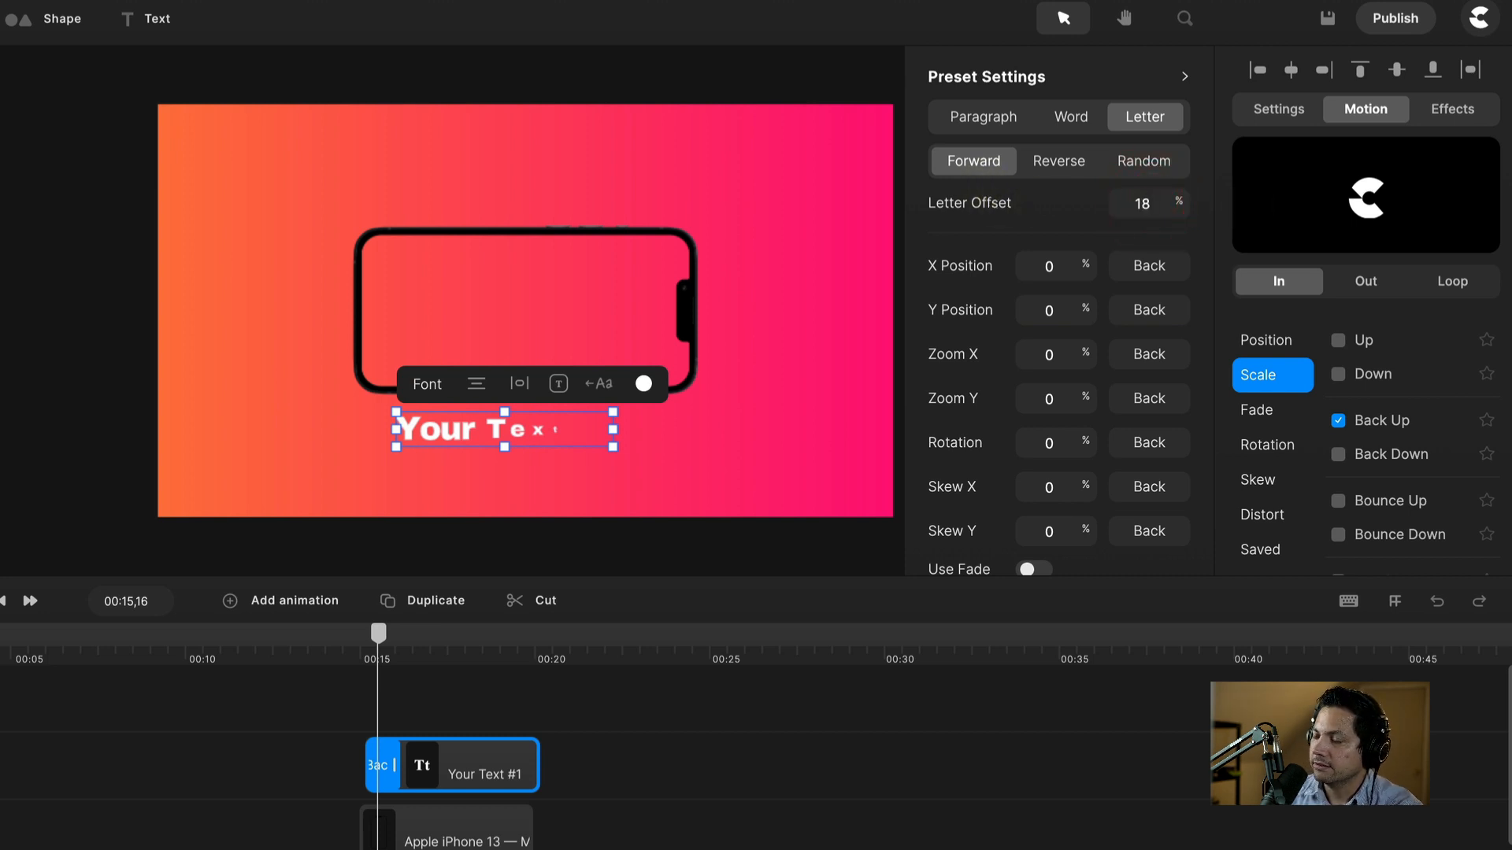
Step: Play the letter entrance from the caption's start and reopen its preset settings
click(690, 778)
drag(378, 634, 363, 639)
key(space)
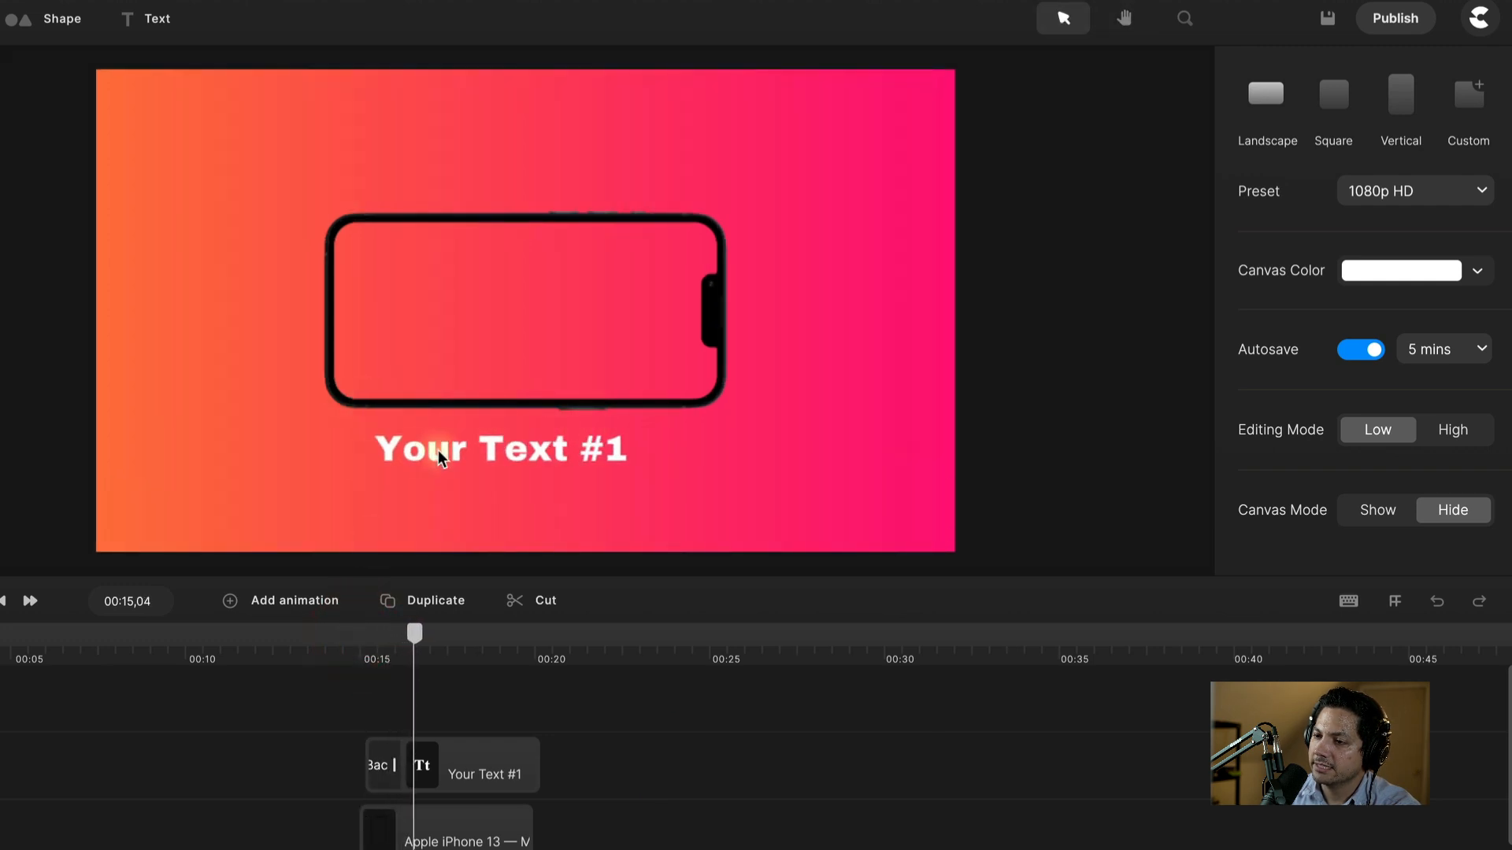
key(space)
click(388, 643)
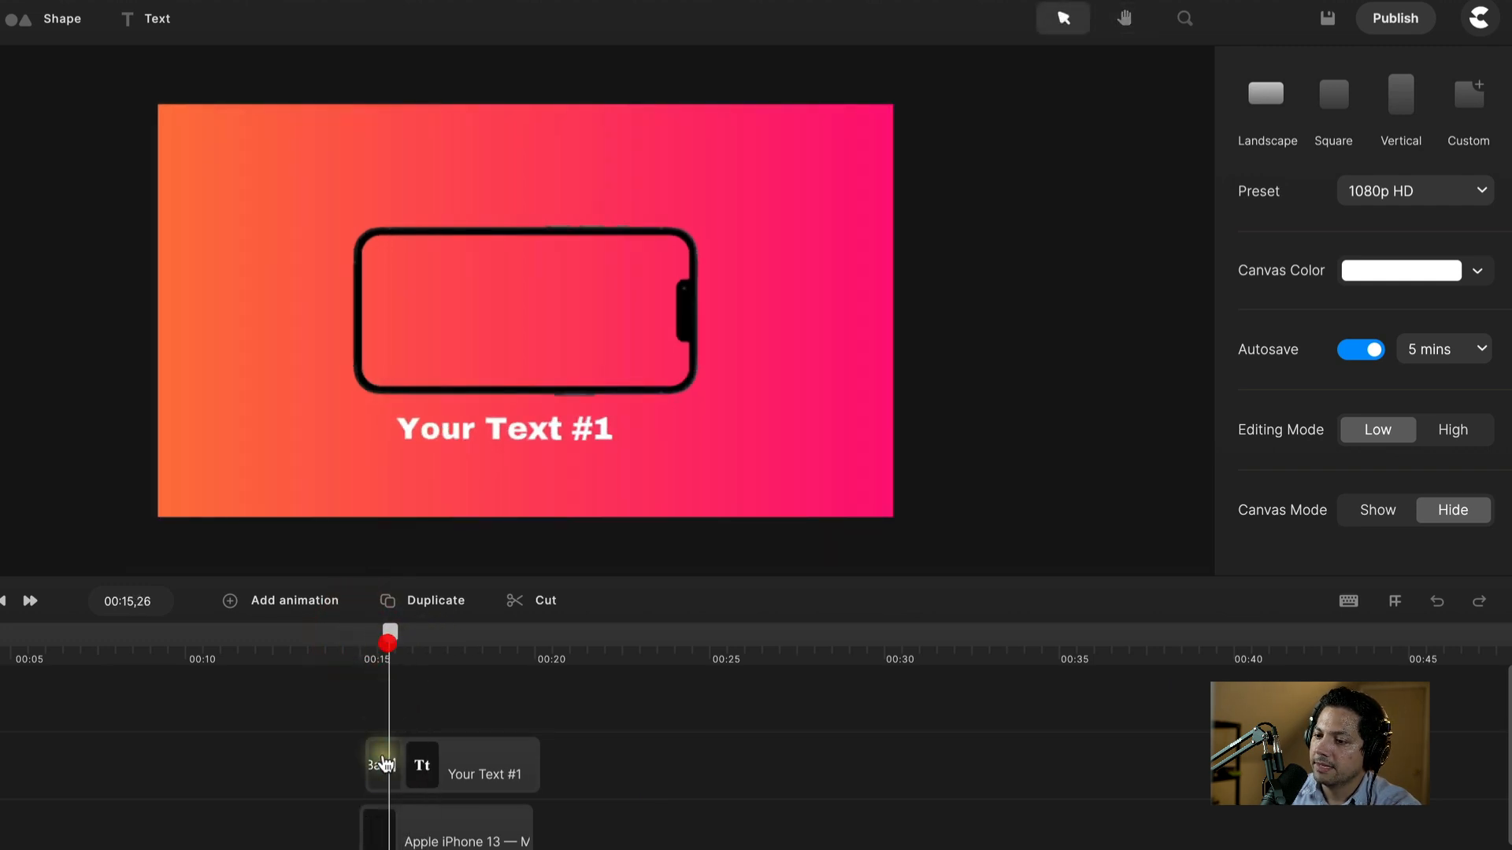
click(389, 774)
click(389, 774)
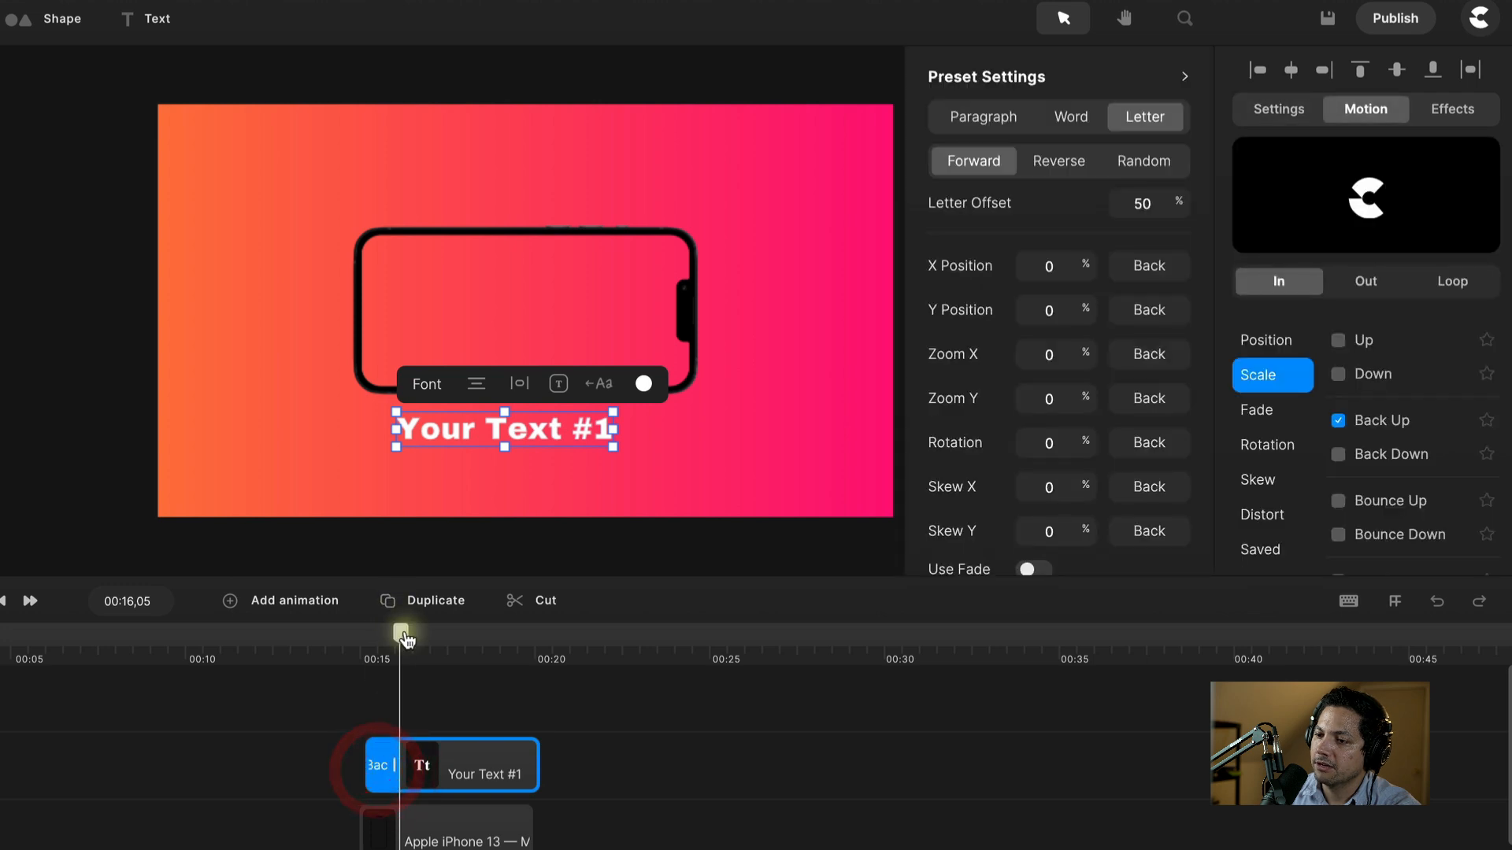
Step: Scrub and replay the entrance, leaving the playhead around 18 seconds
drag(401, 634, 383, 646)
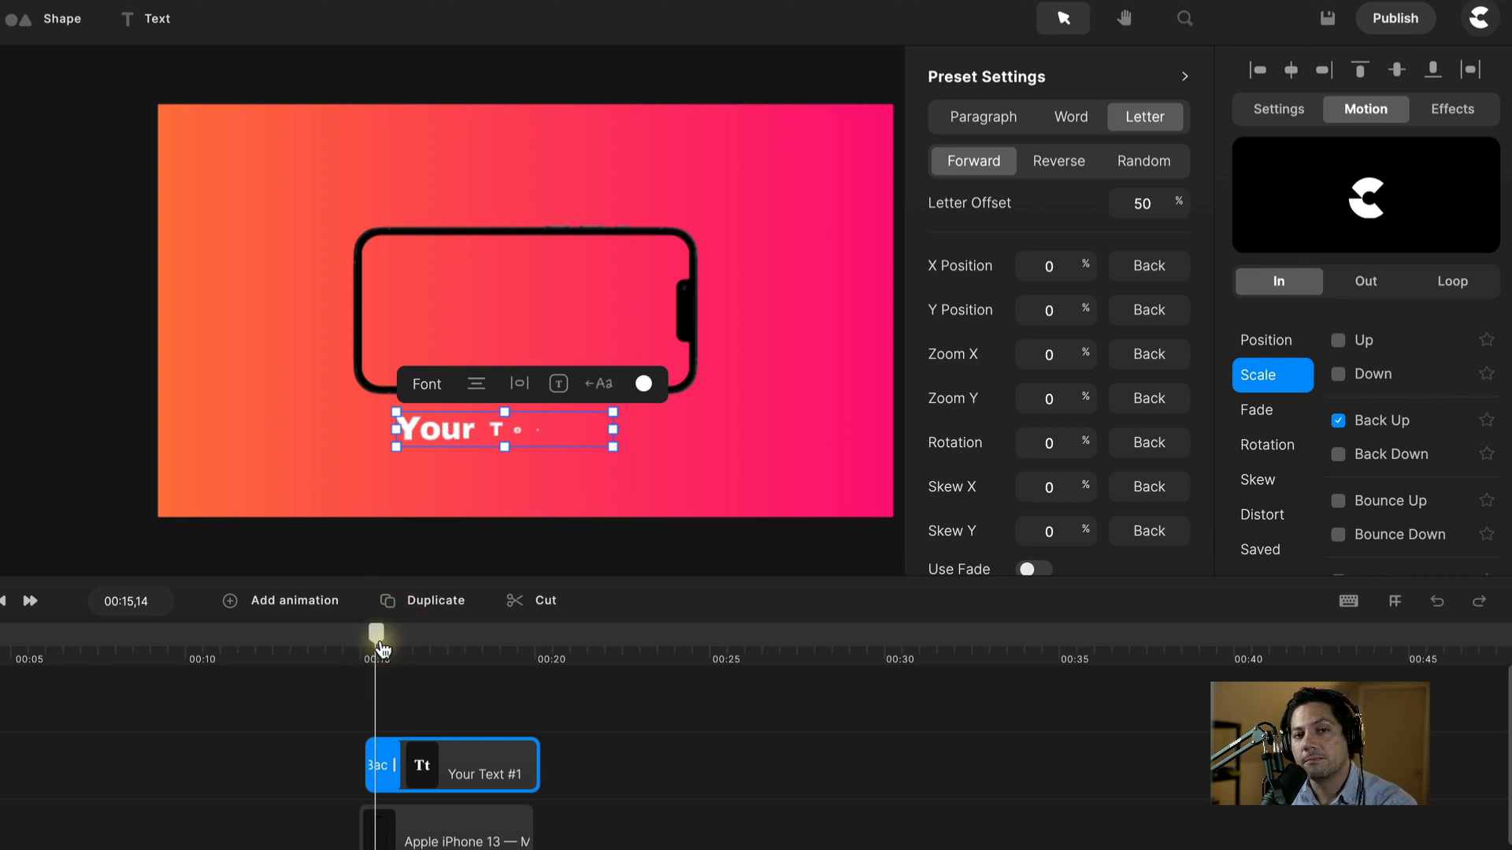
drag(382, 647, 373, 645)
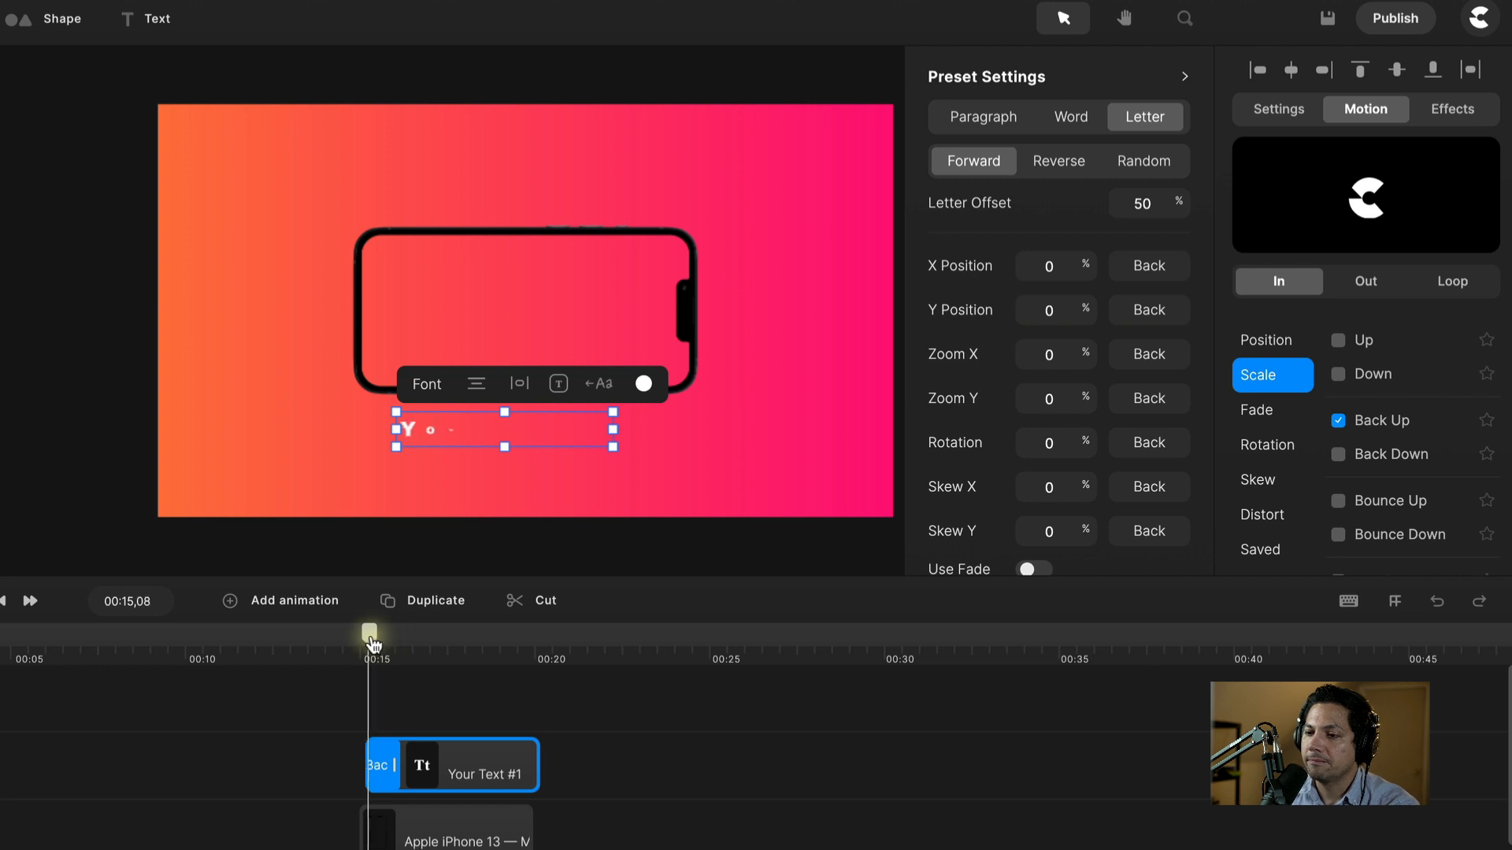
key(space)
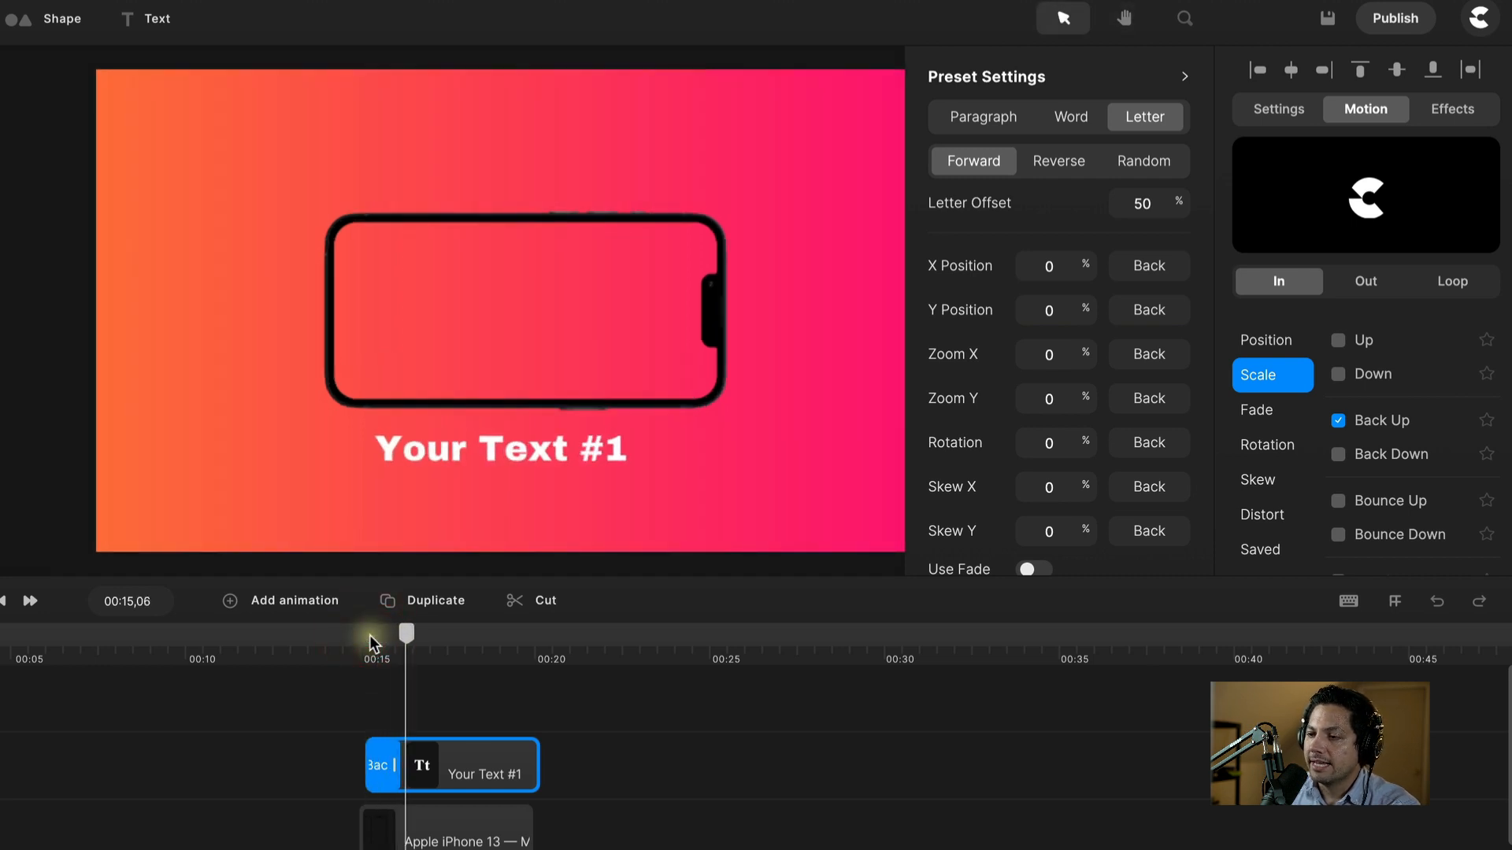
click(479, 752)
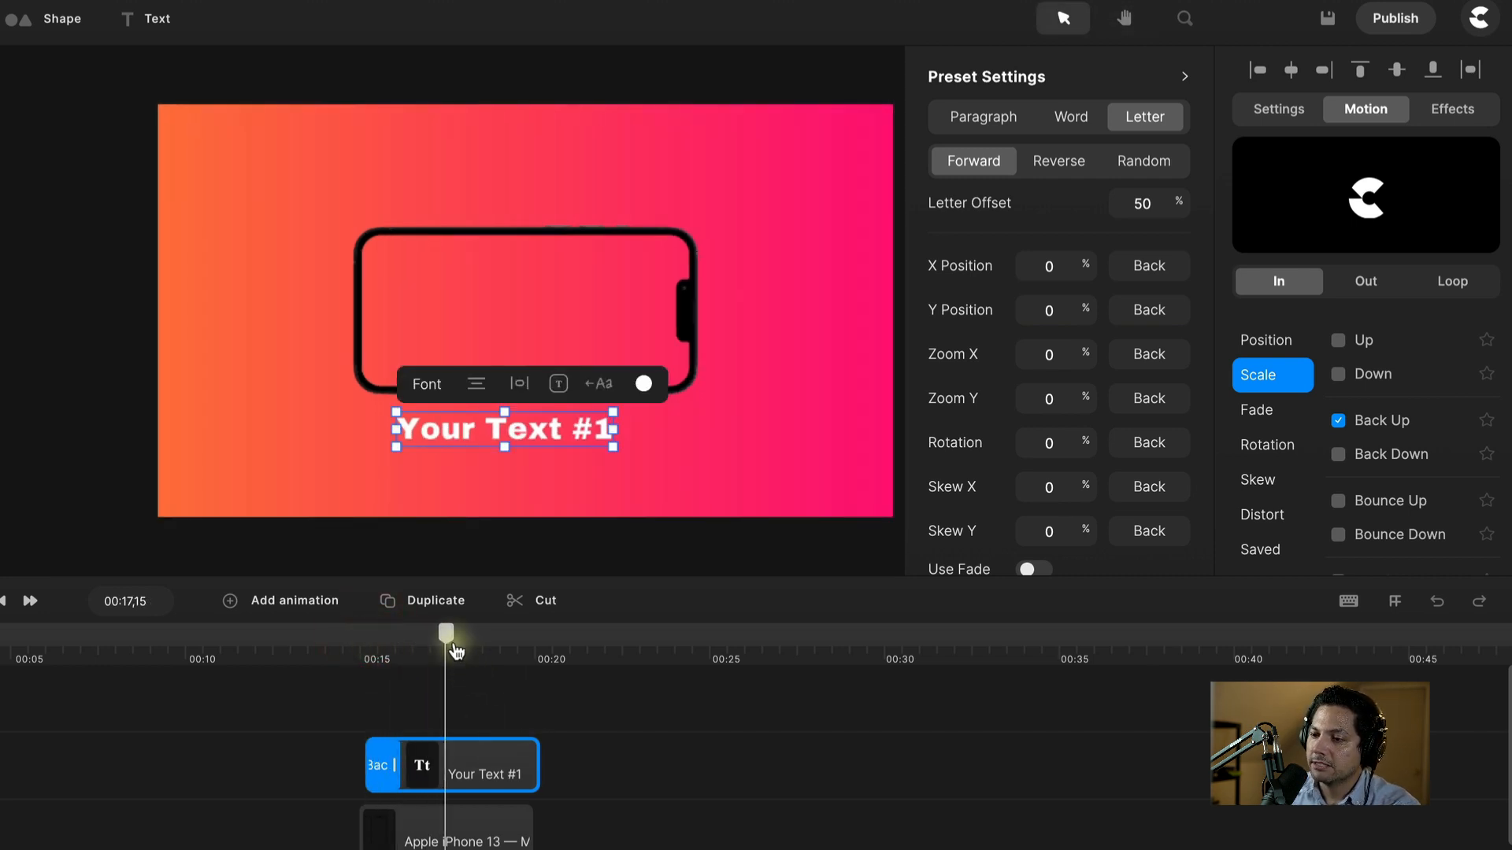
mouse_move(442, 635)
mouse_down()
mouse_move(403, 648)
mouse_move(448, 652)
mouse_up()
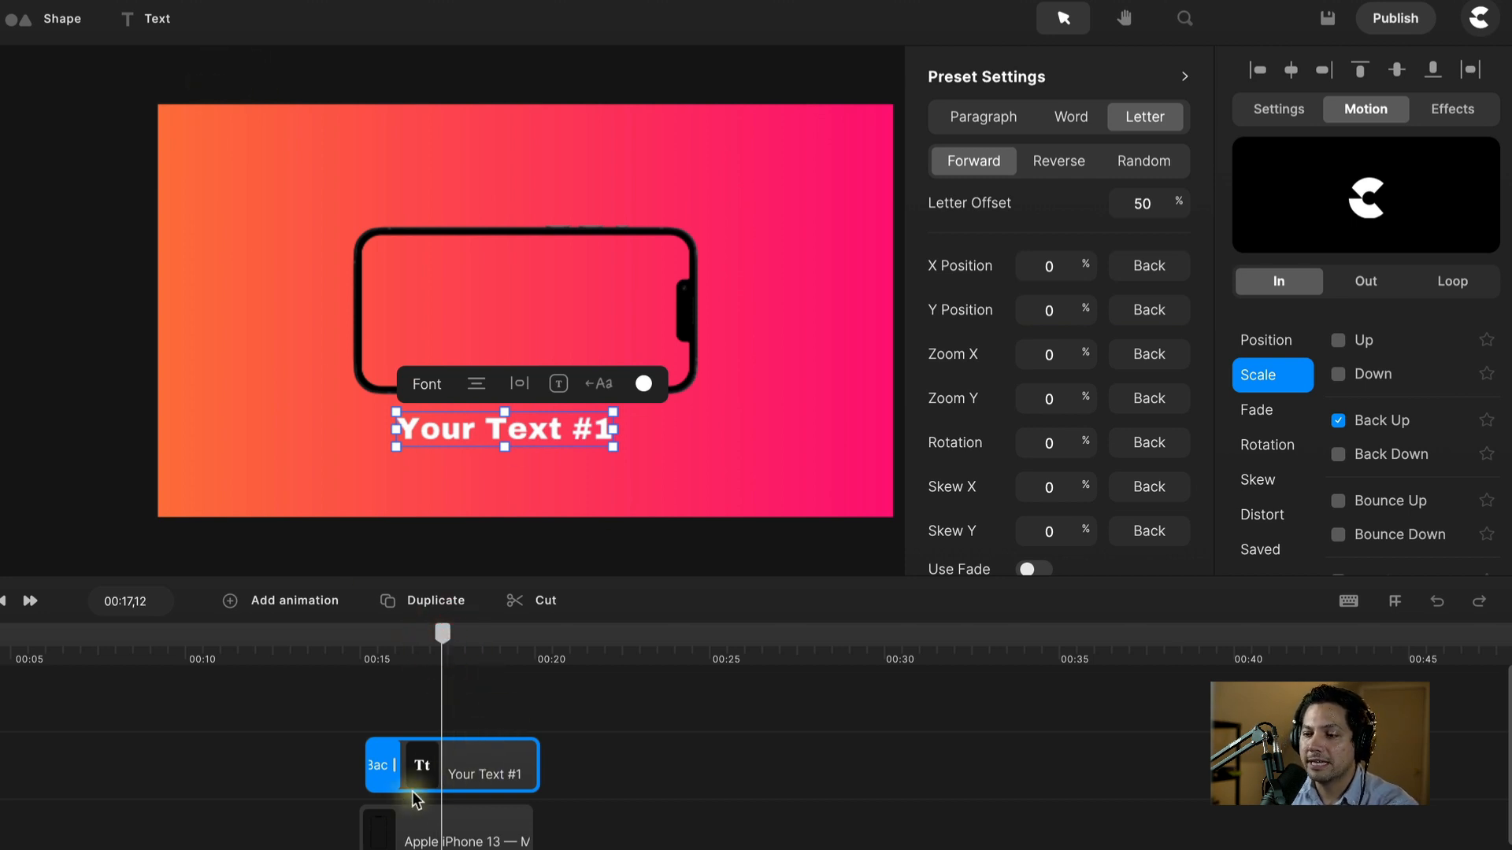
drag(443, 635, 481, 636)
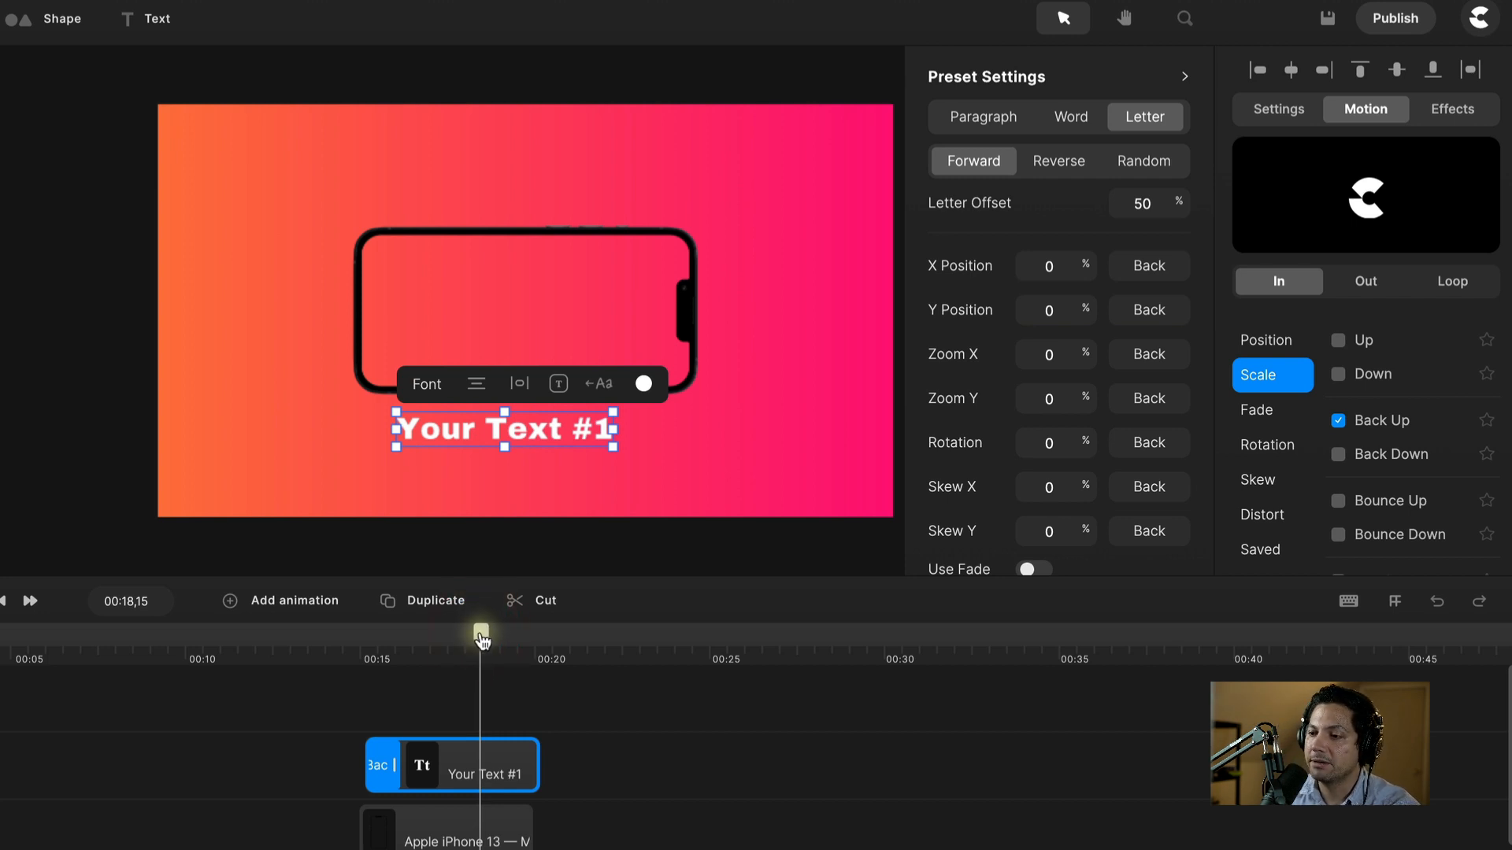
drag(481, 636, 542, 638)
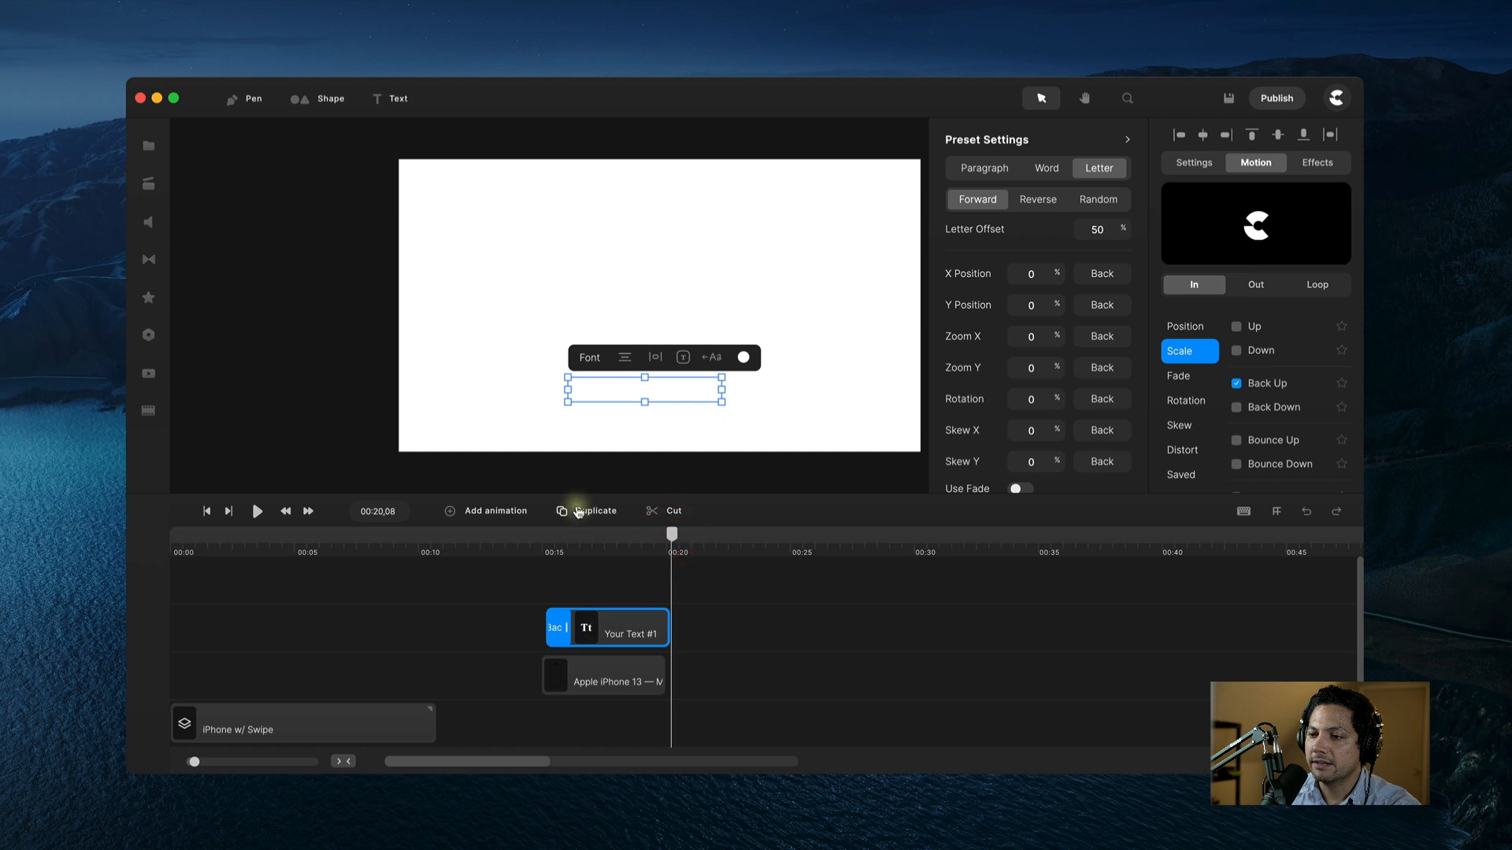
Step: Duplicate the caption right after Your Text #1 and lengthen the Background clip to cover it
click(573, 510)
drag(600, 647, 724, 691)
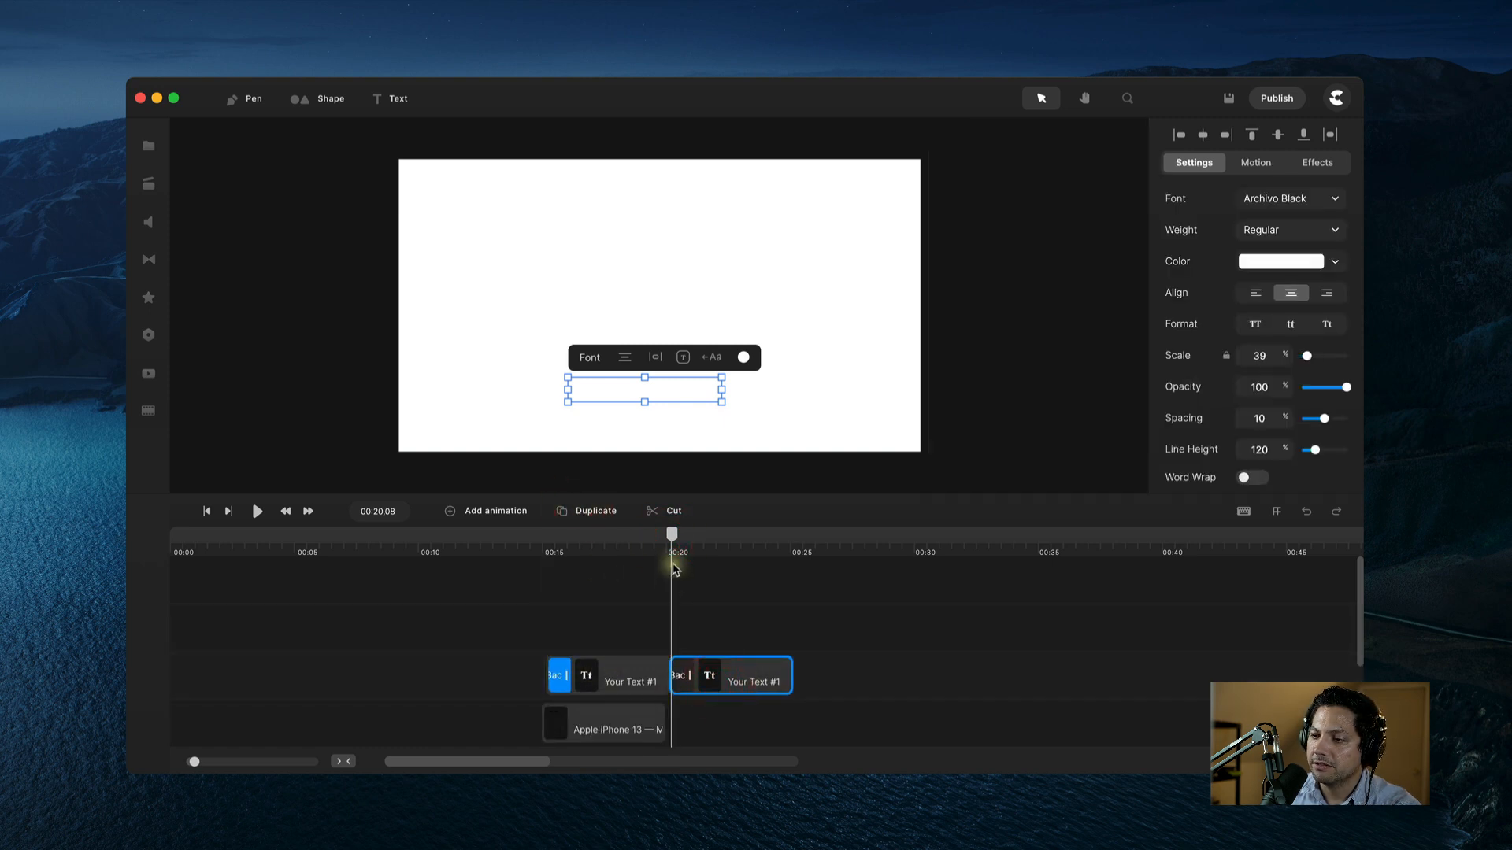
drag(671, 534, 705, 534)
scroll(666, 720, down, 3)
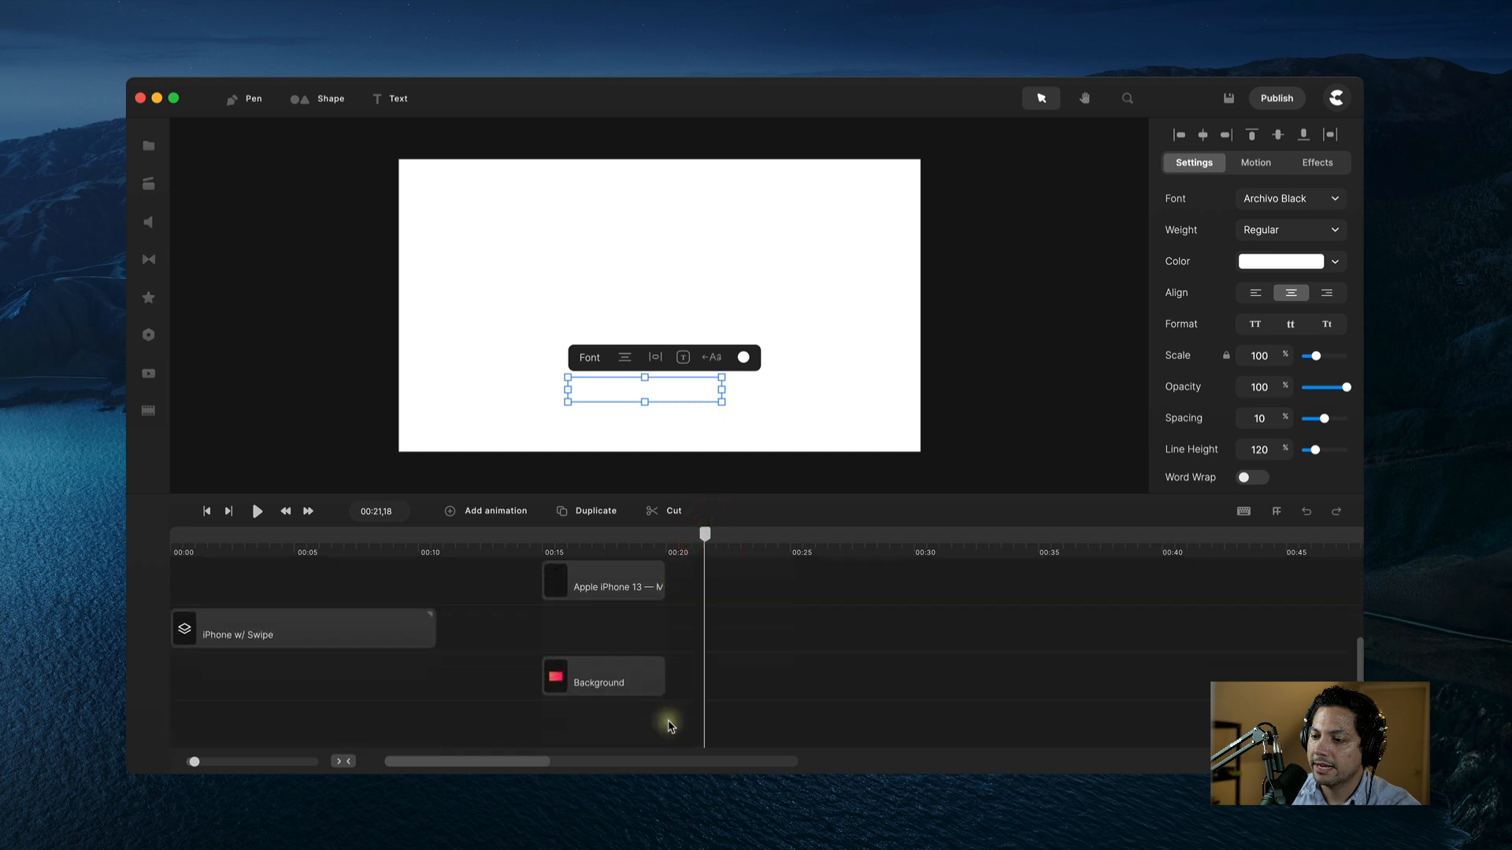
drag(663, 673, 994, 684)
scroll(805, 618, up, 3)
drag(705, 534, 718, 534)
Step: Change the copied caption to read 'Your Text #2'
click(742, 653)
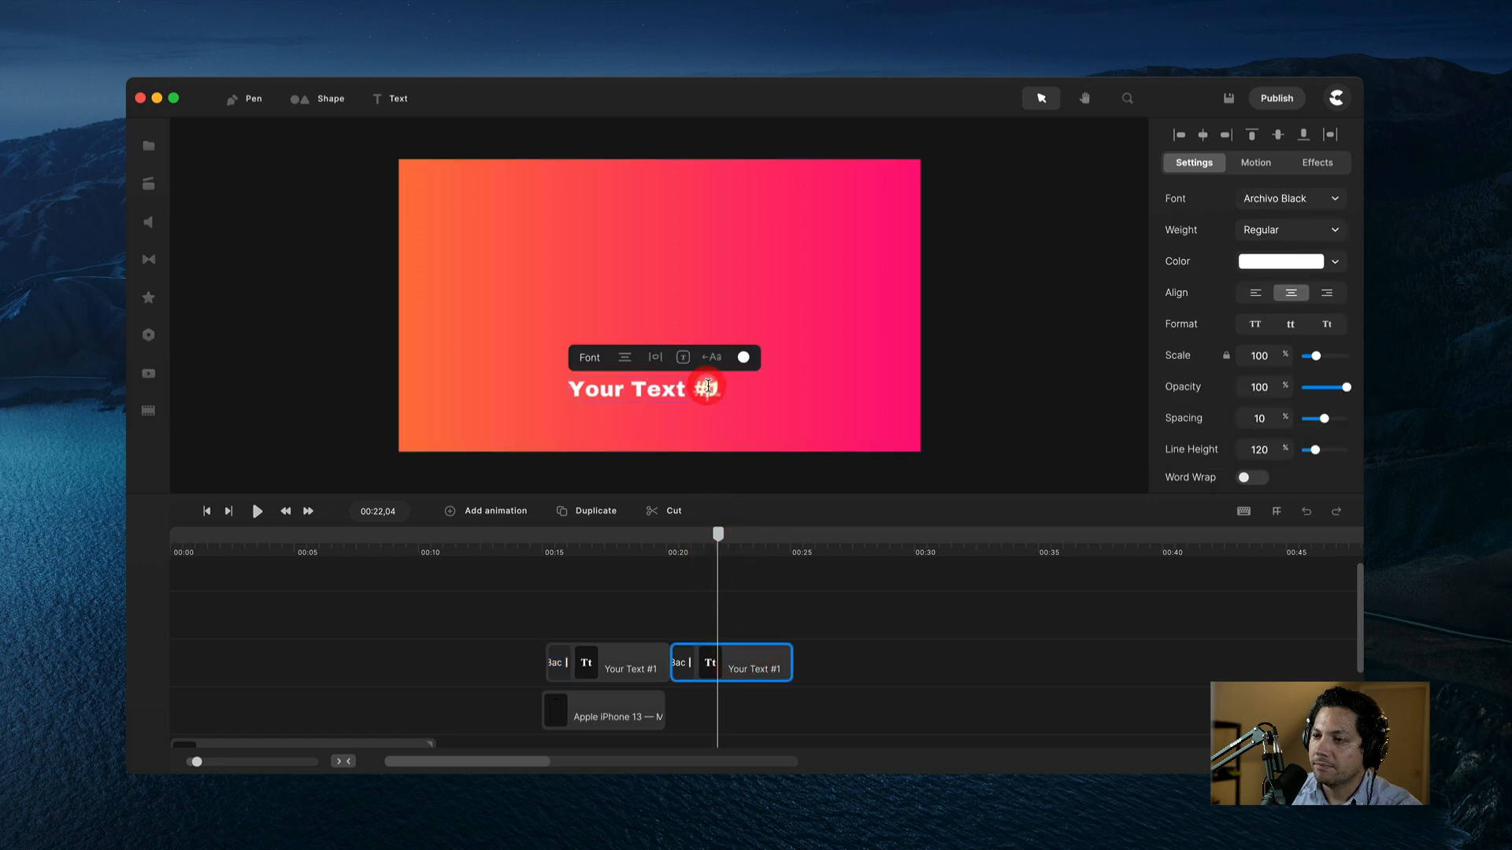
click(707, 386)
double_click(719, 389)
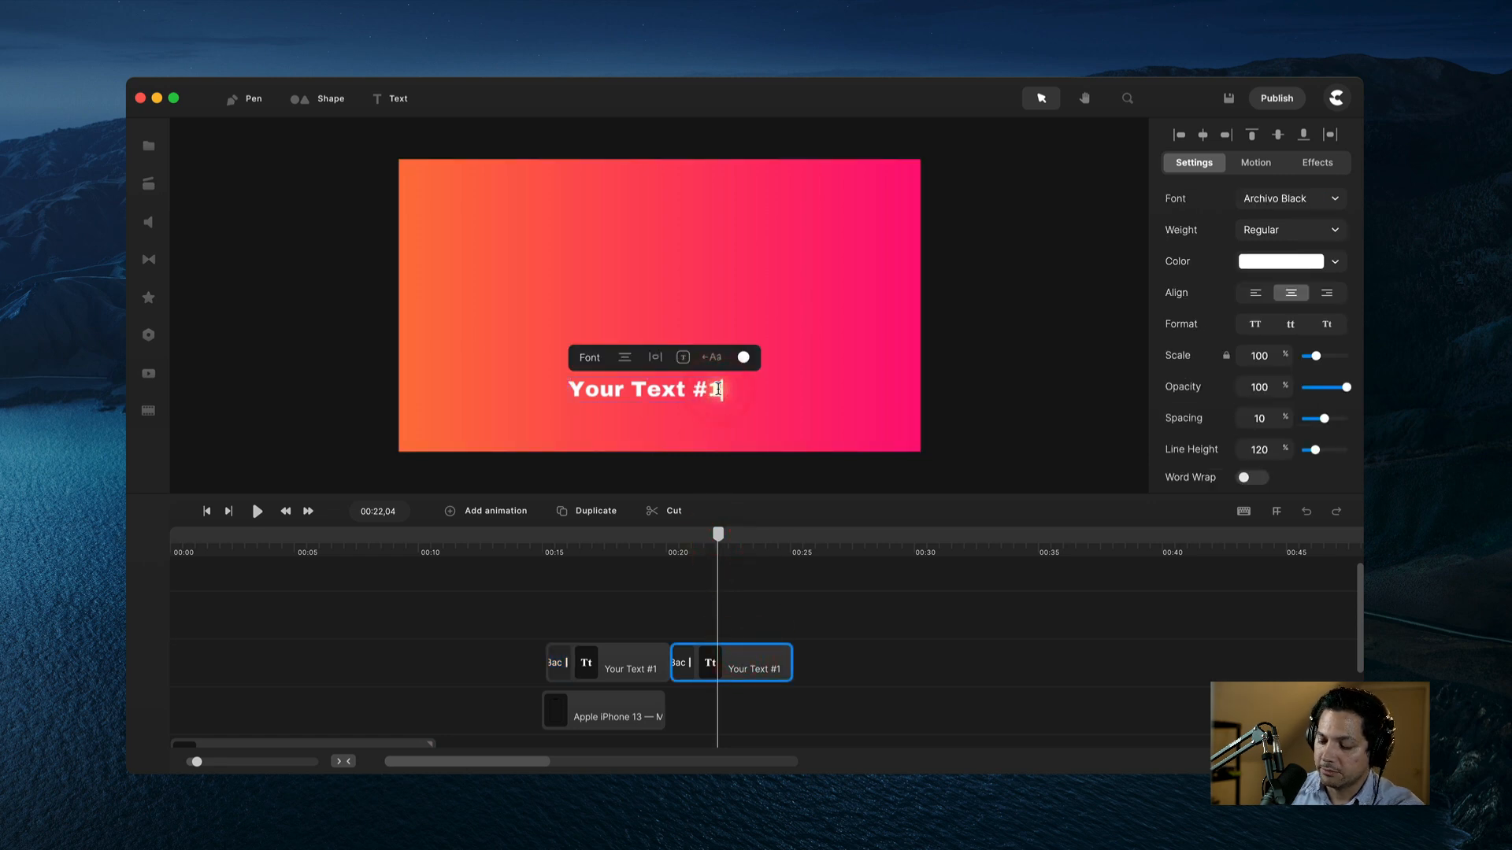
key(BackSpace)
text(2)
click(858, 589)
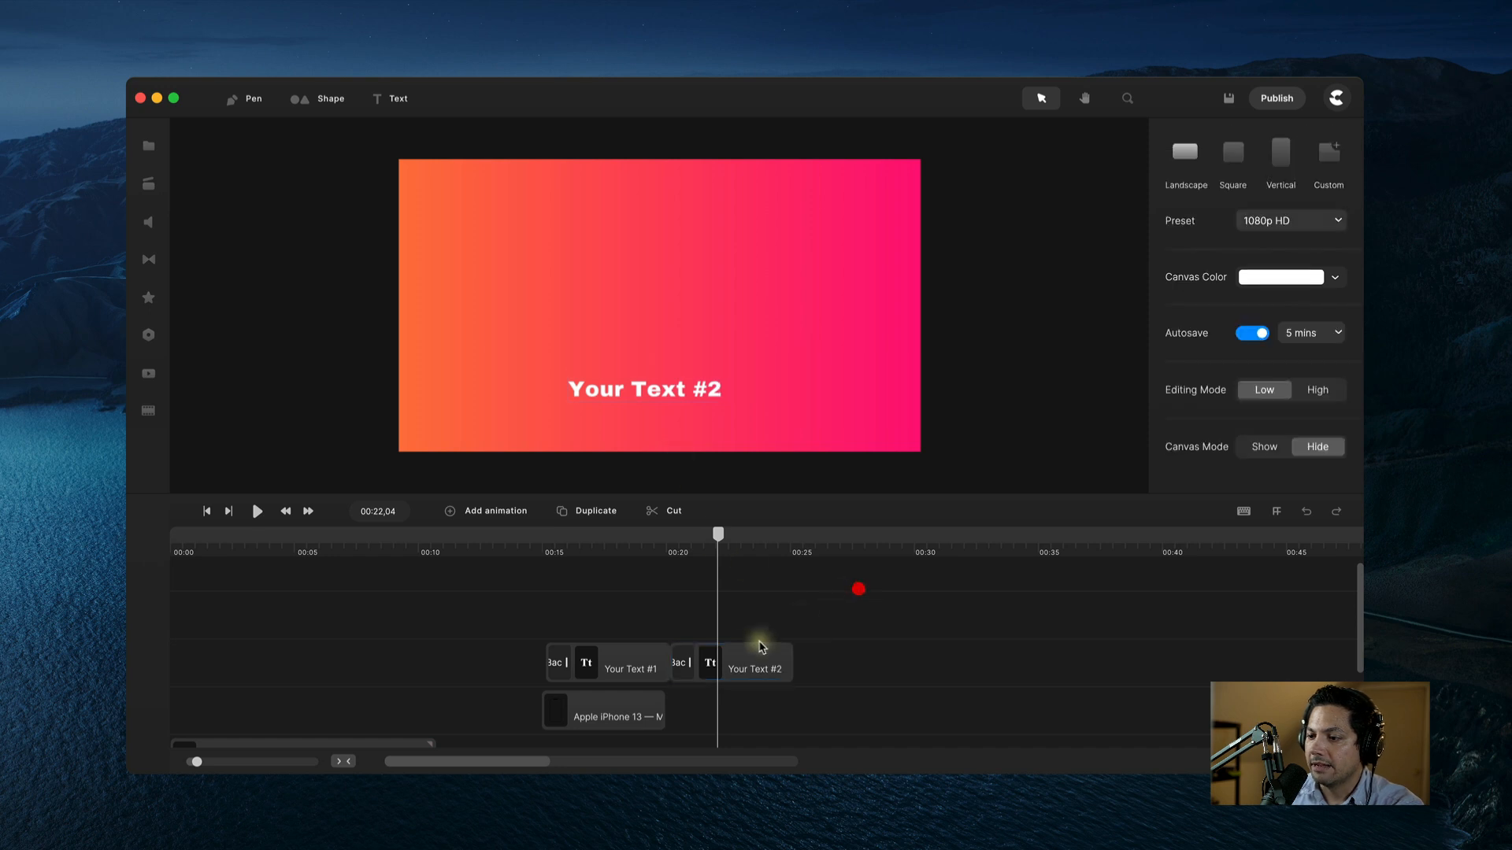
click(752, 657)
Step: Duplicate Your Text #2, place it right after, and edit it to 'Your Text #3'
click(595, 510)
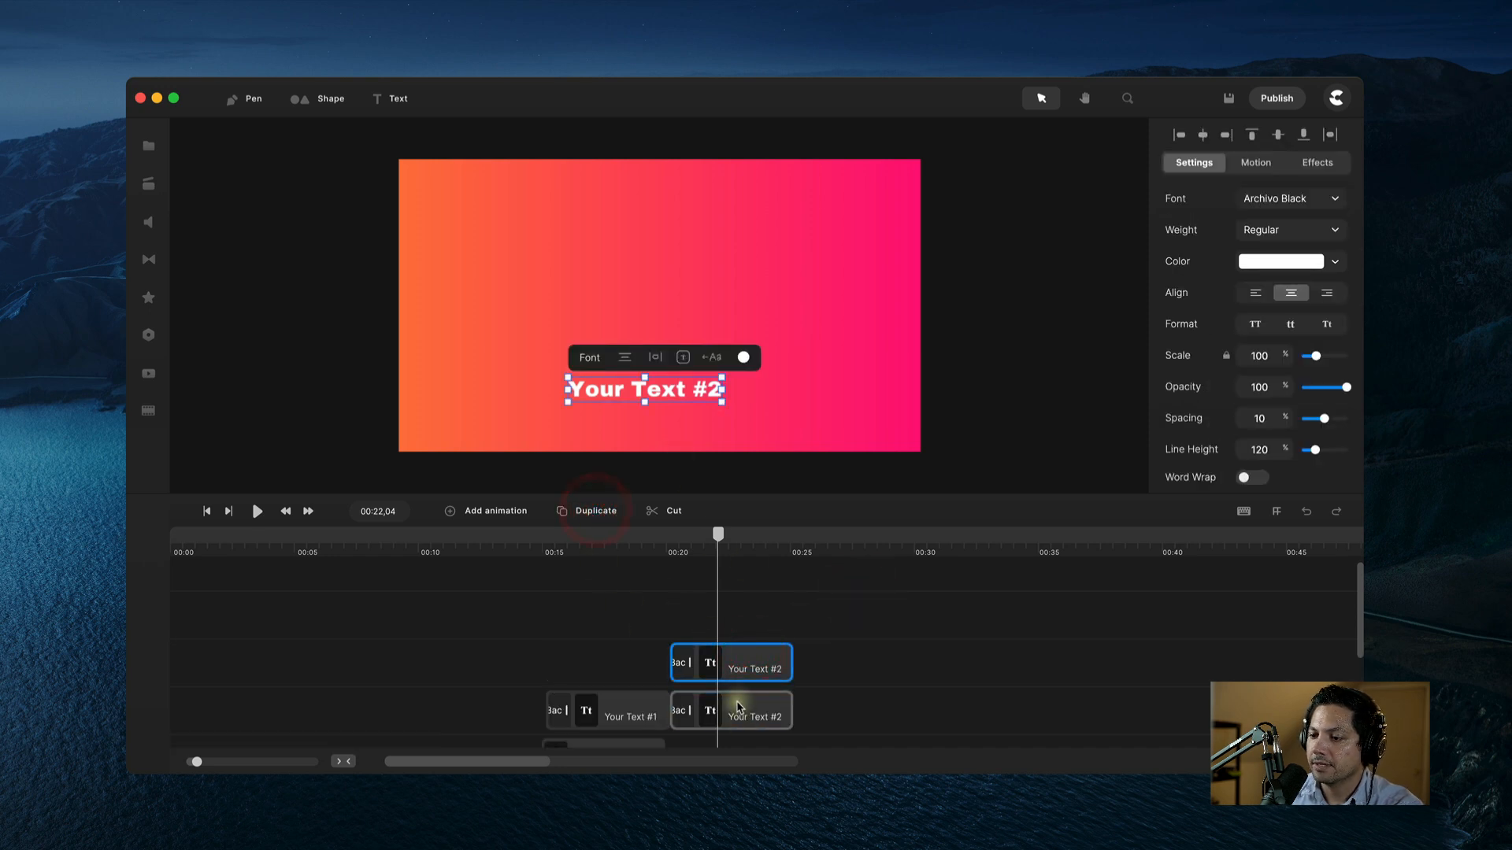
drag(740, 665, 883, 718)
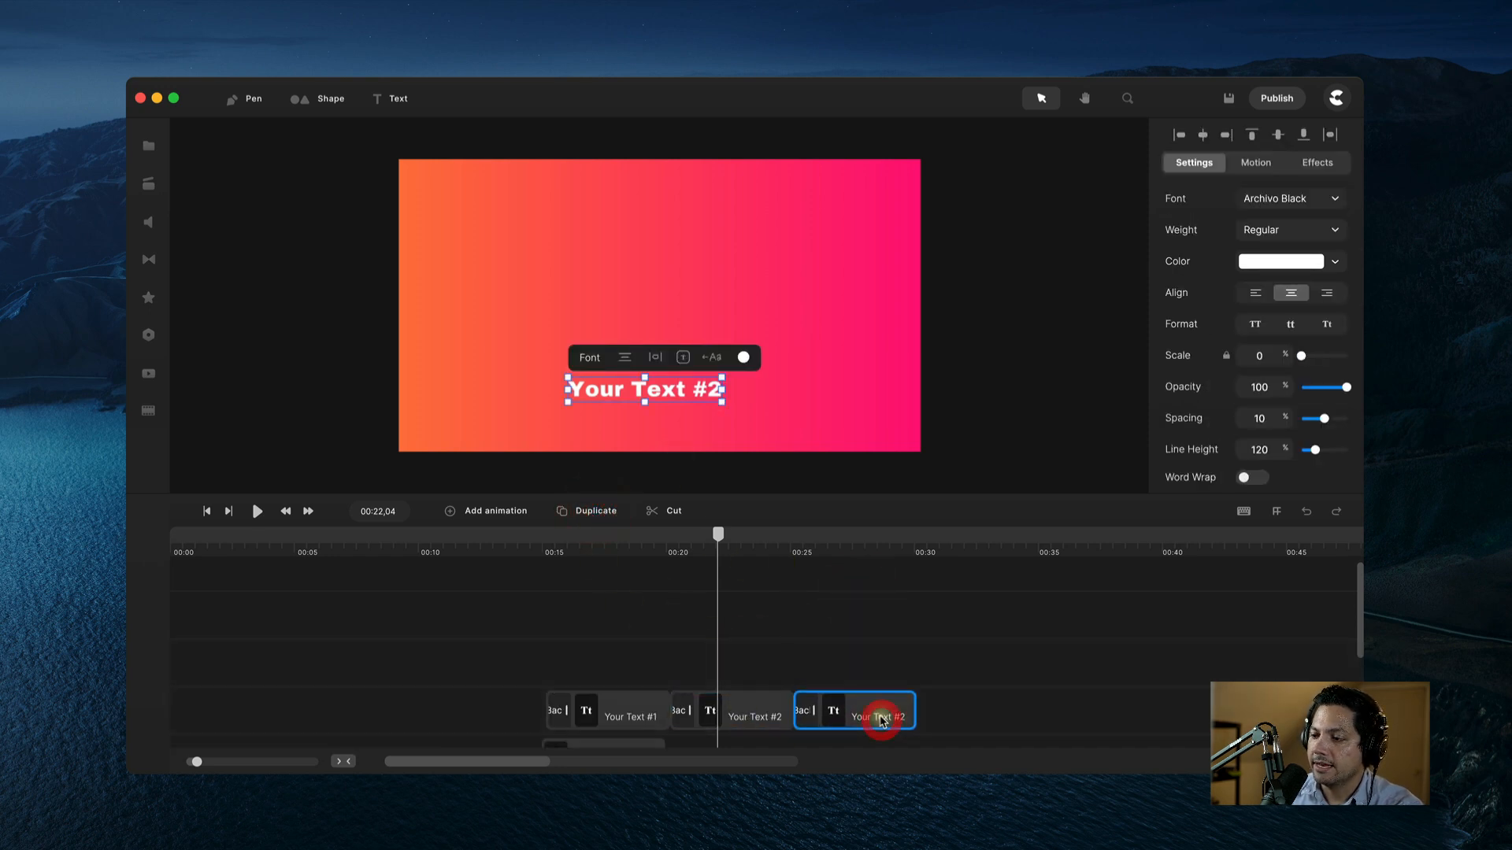
click(856, 535)
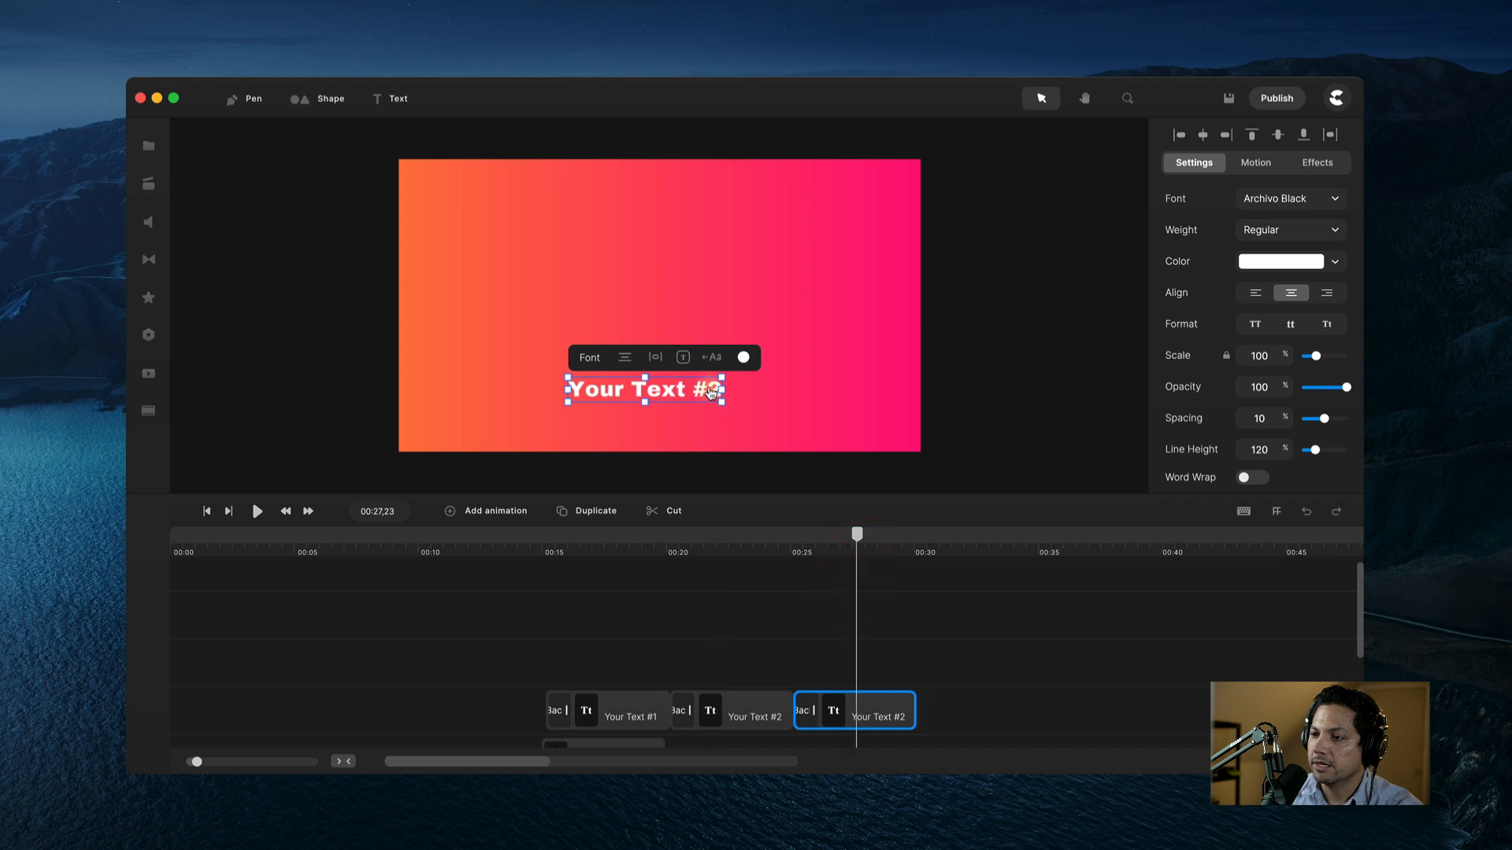
click(715, 387)
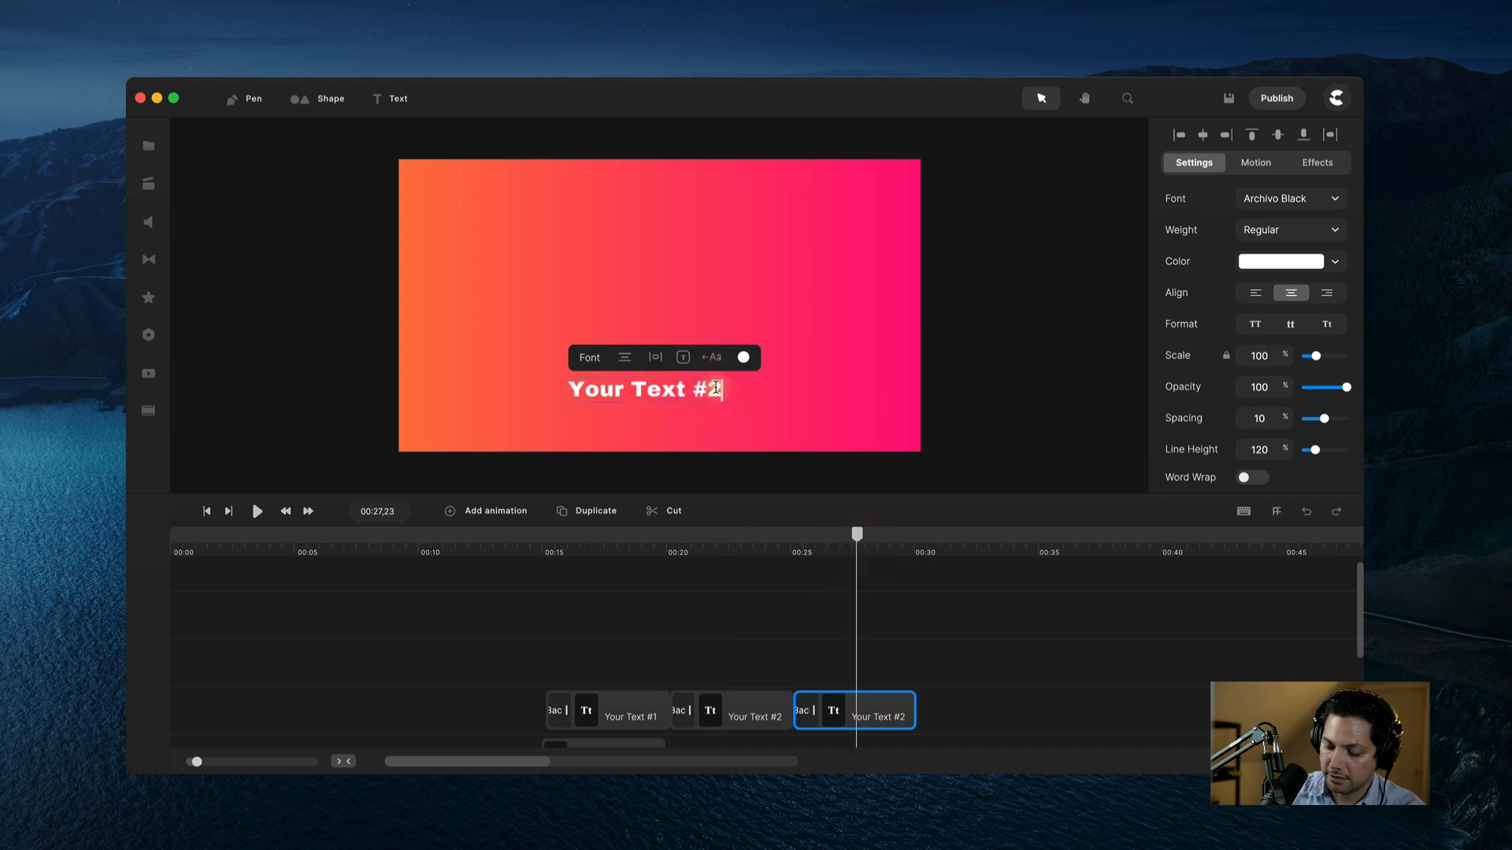
key(BackSpace)
text(3)
Step: Scrub through the three-caption sequence from its start to check the timing
scroll(677, 659, down, 2)
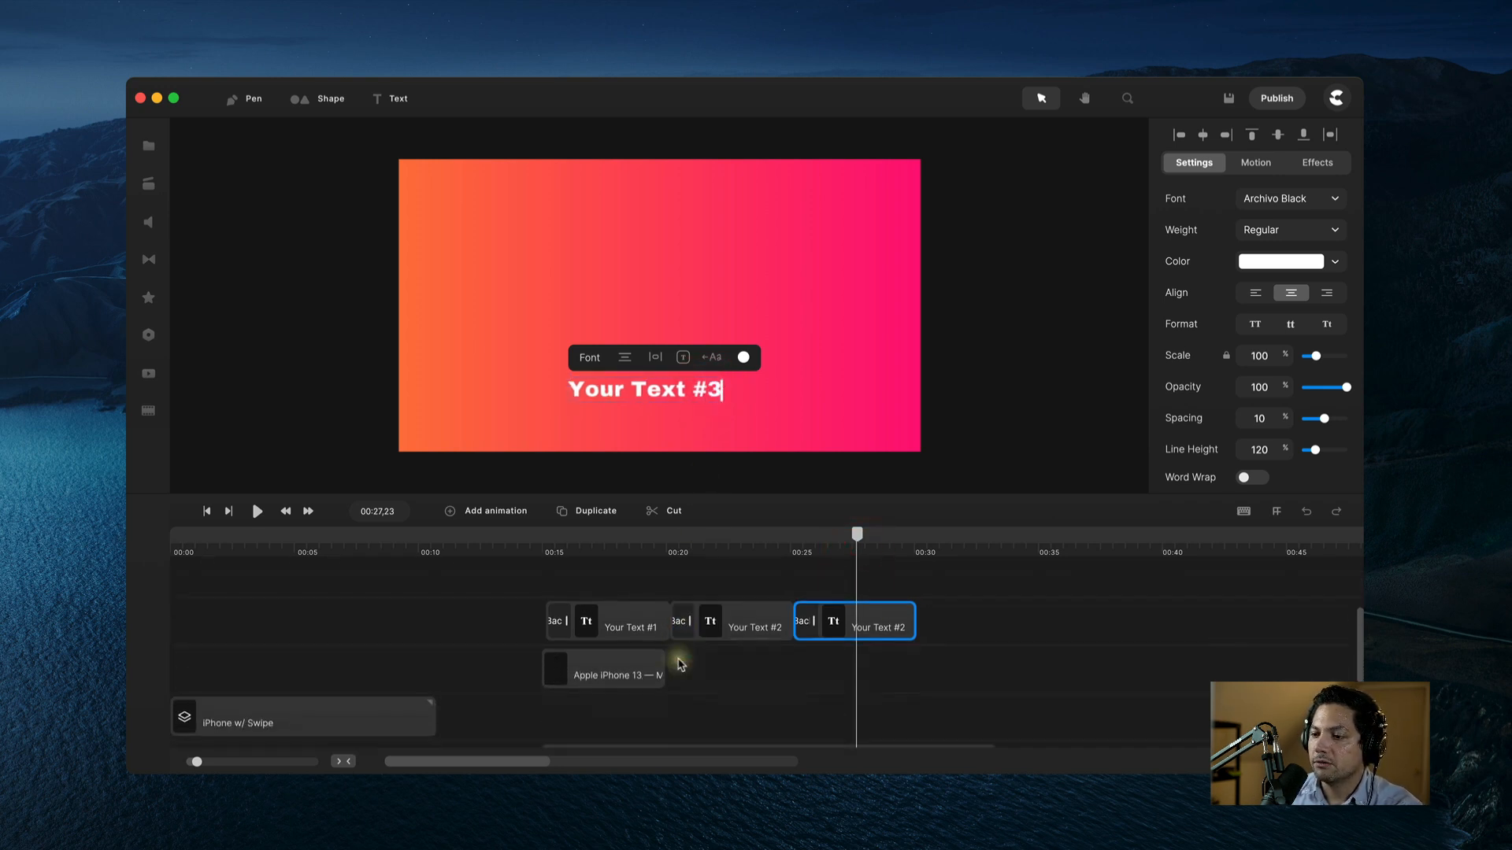
click(525, 605)
click(549, 553)
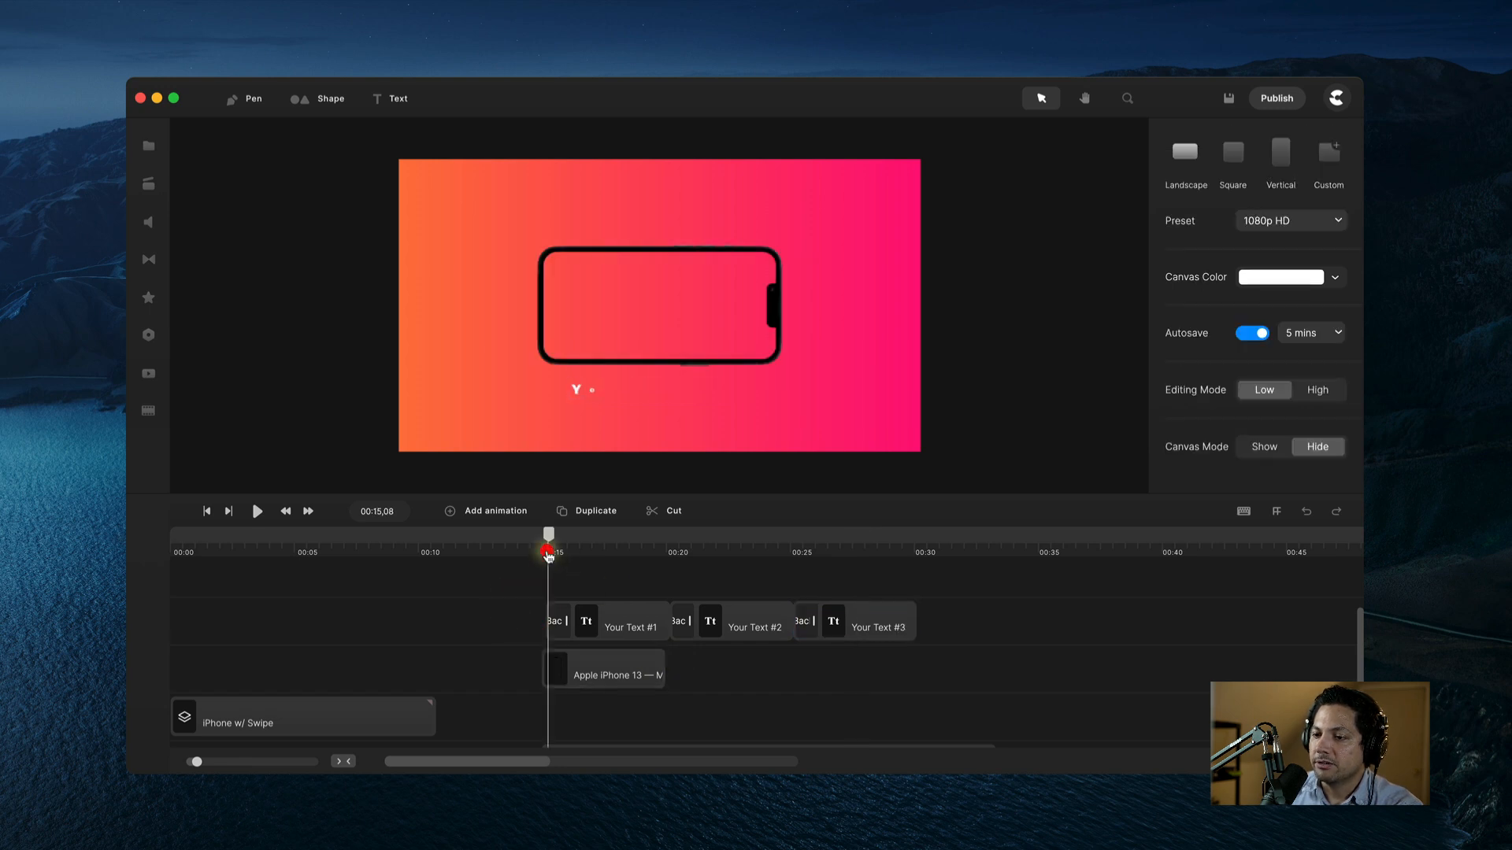
drag(551, 544, 828, 543)
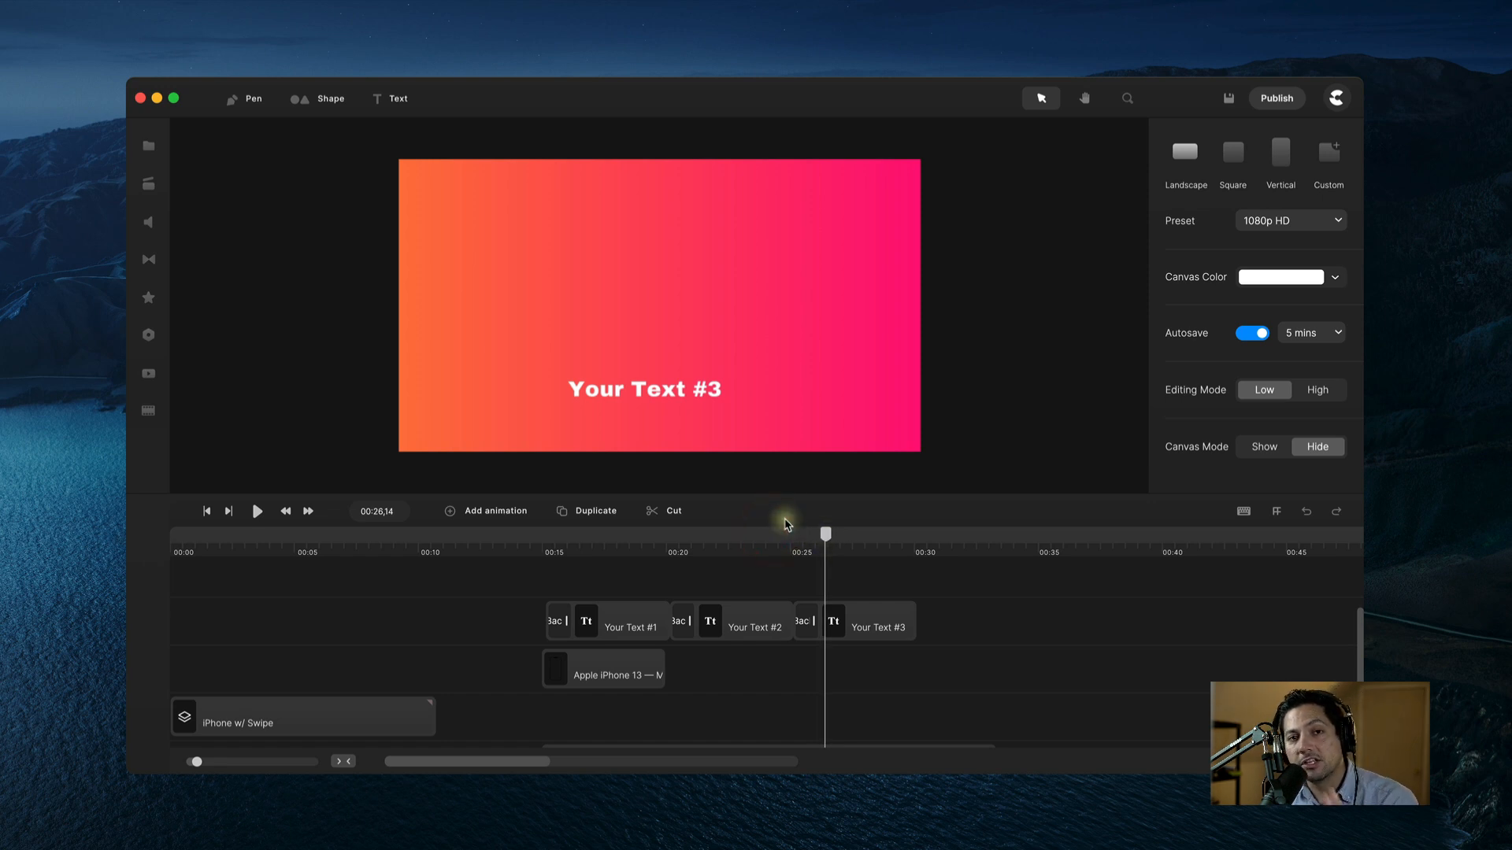
scroll(580, 622, down, 2)
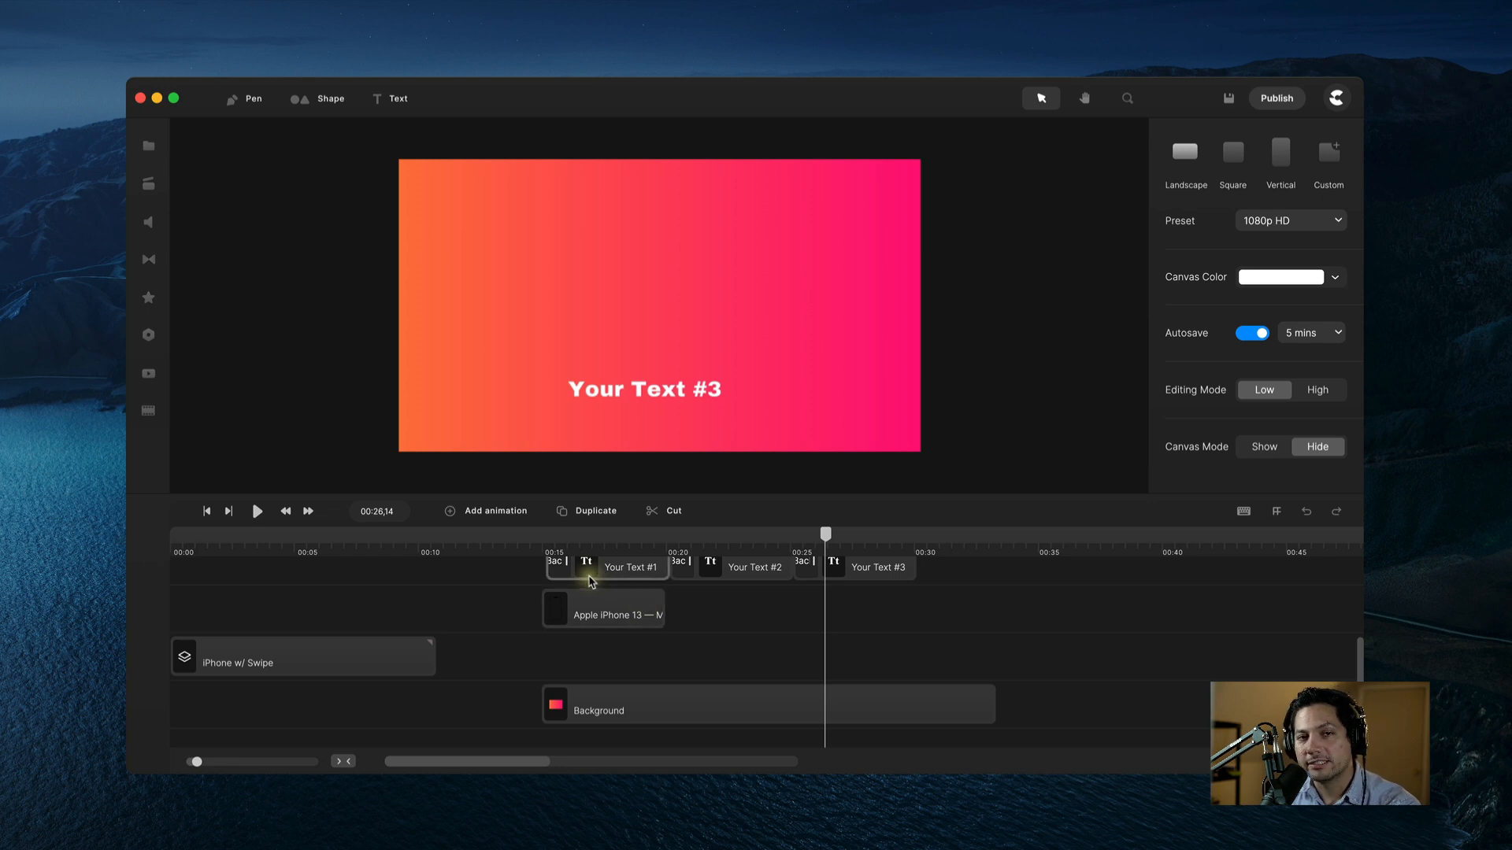
scroll(729, 628, down, 1)
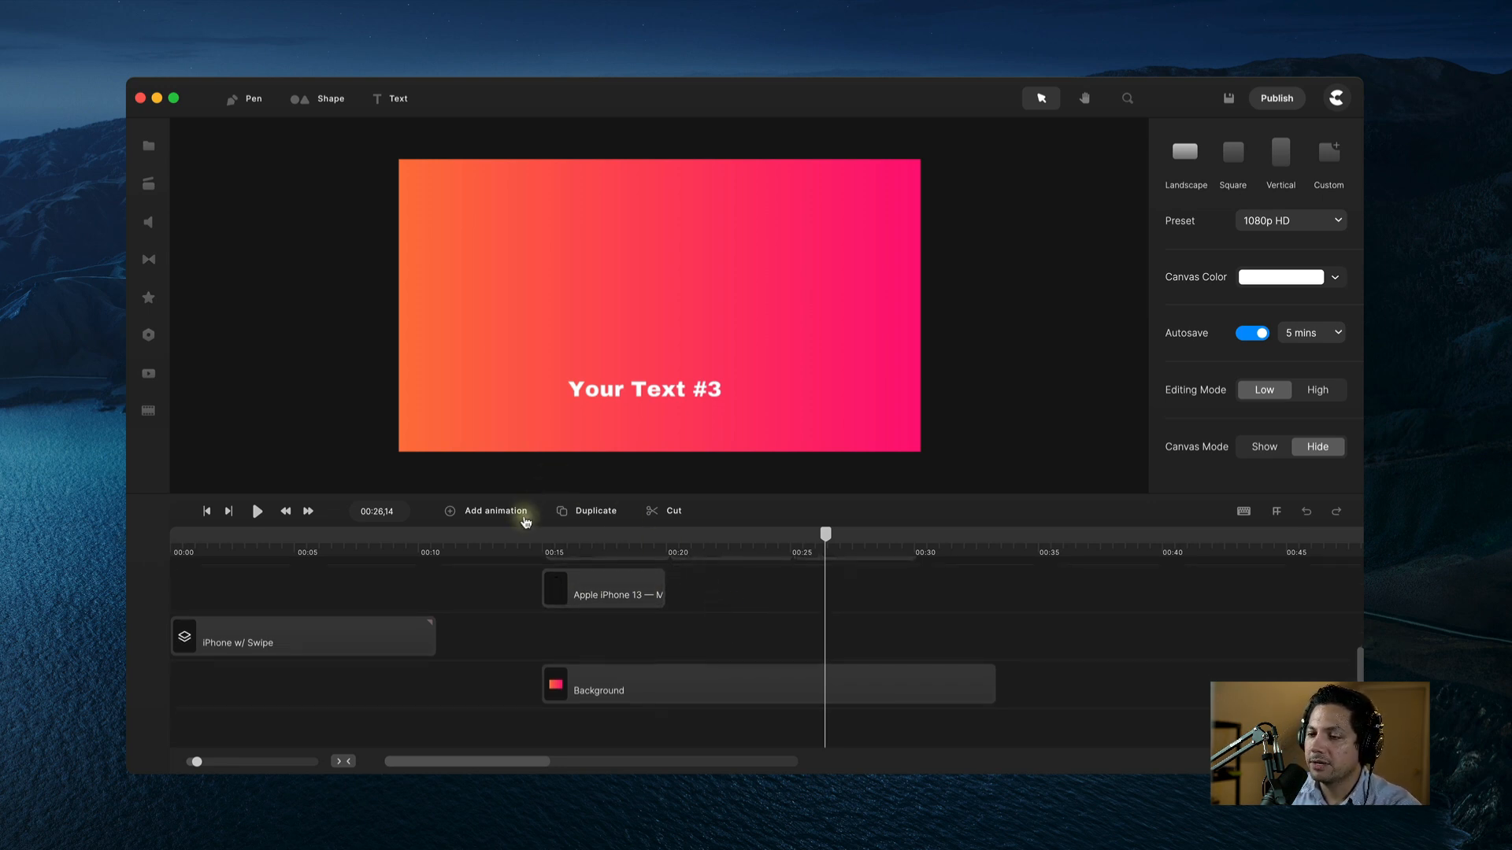
scroll(656, 654, up, 3)
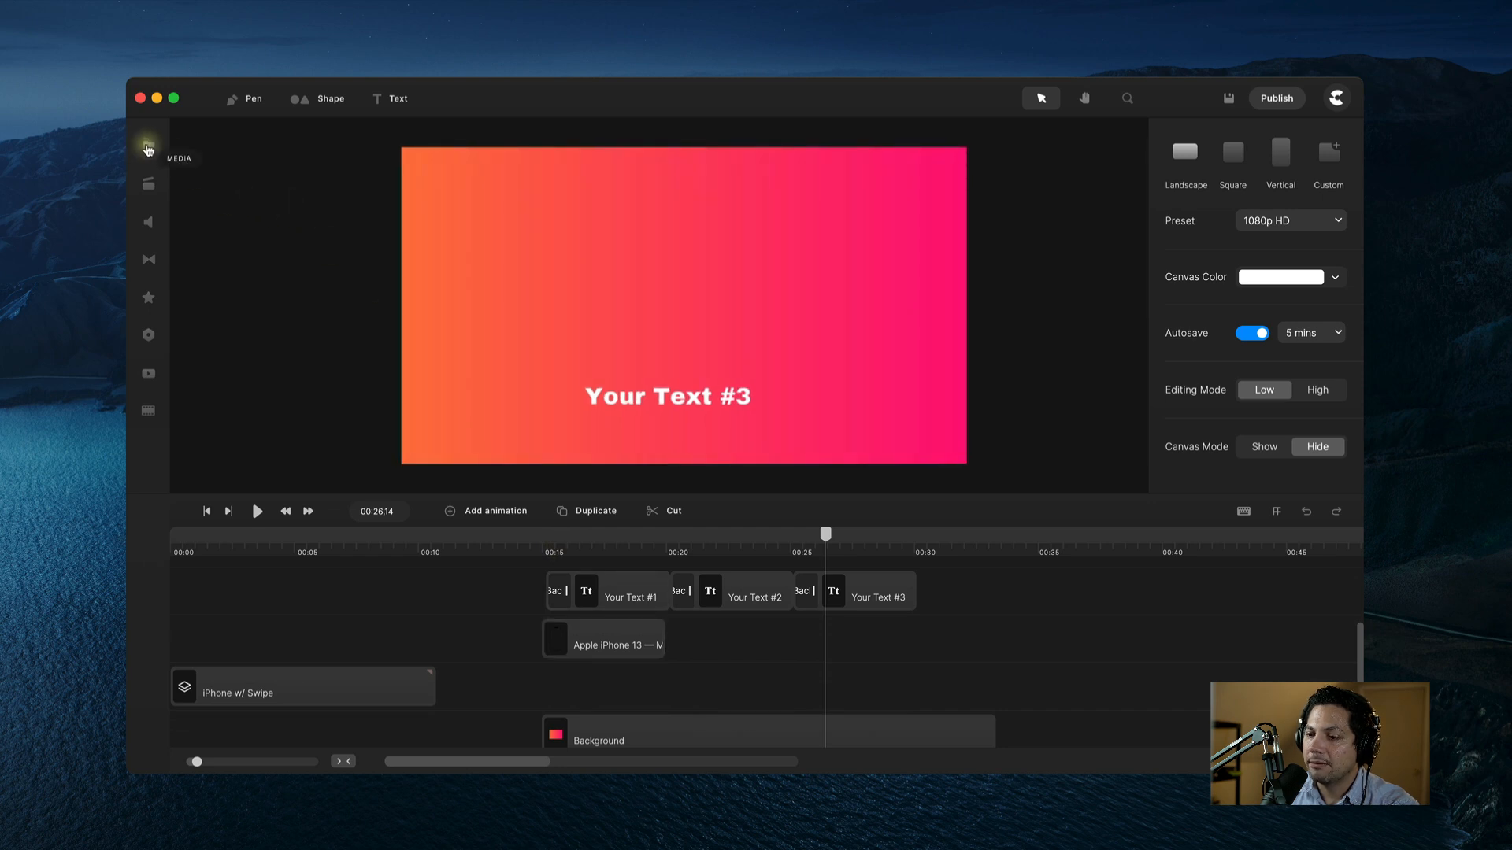
Step: Add the hand swipe clip from the media library, starting at about 16.5 seconds
click(147, 150)
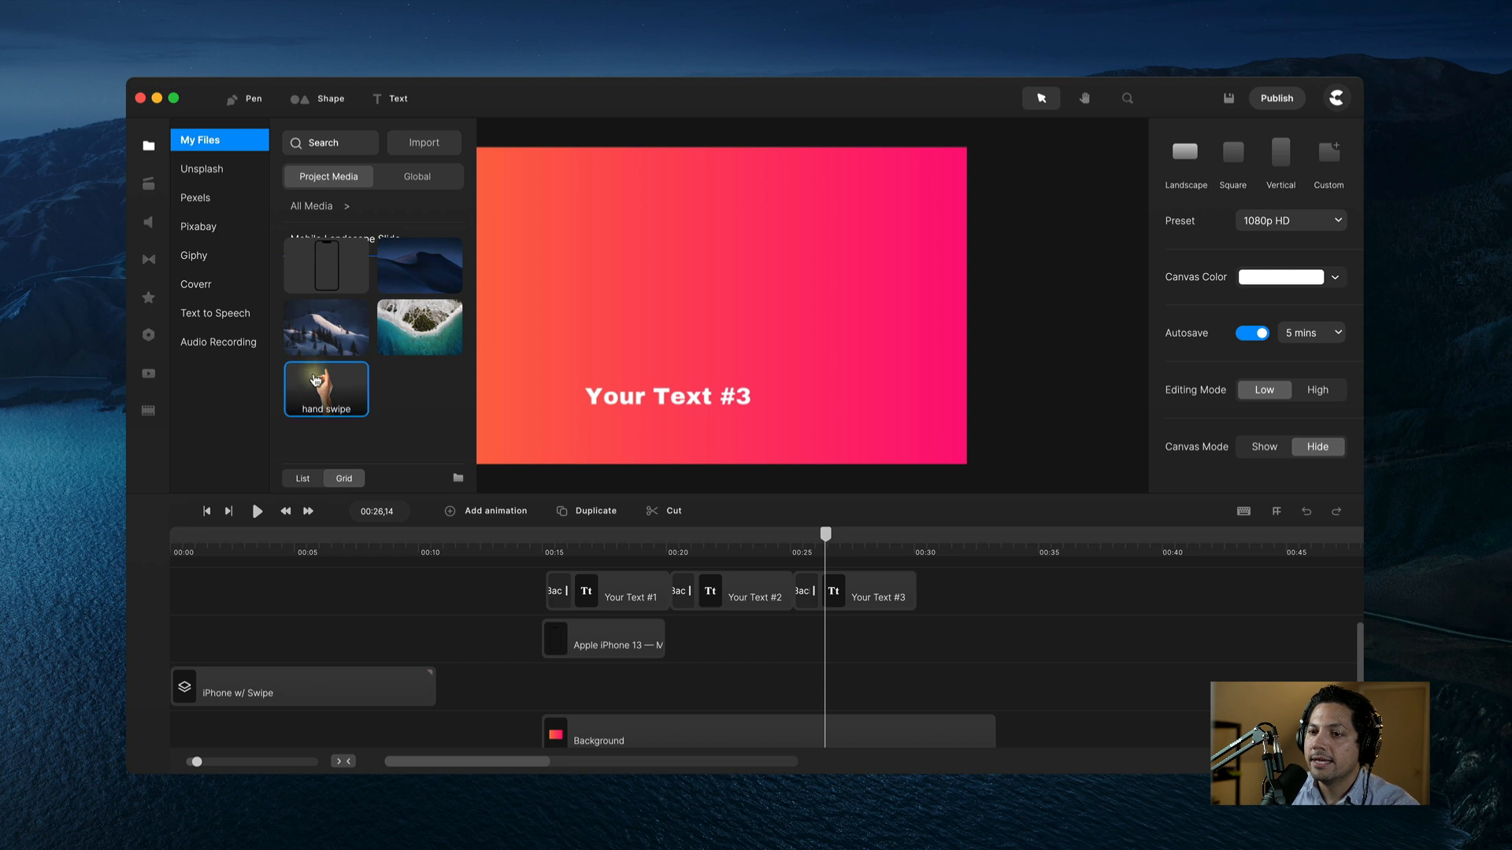
drag(326, 386, 637, 345)
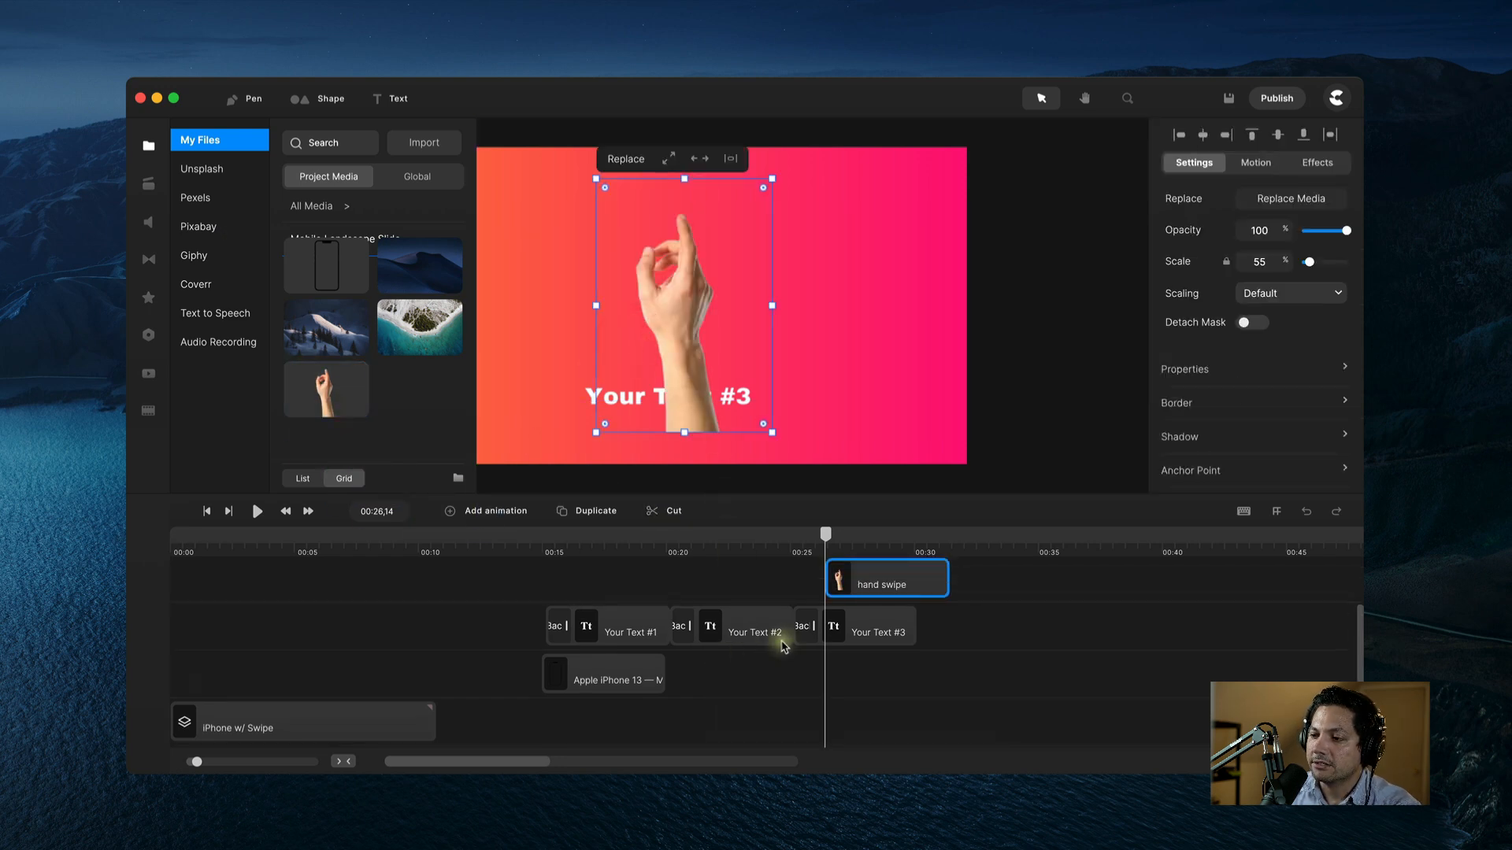
drag(894, 582, 639, 591)
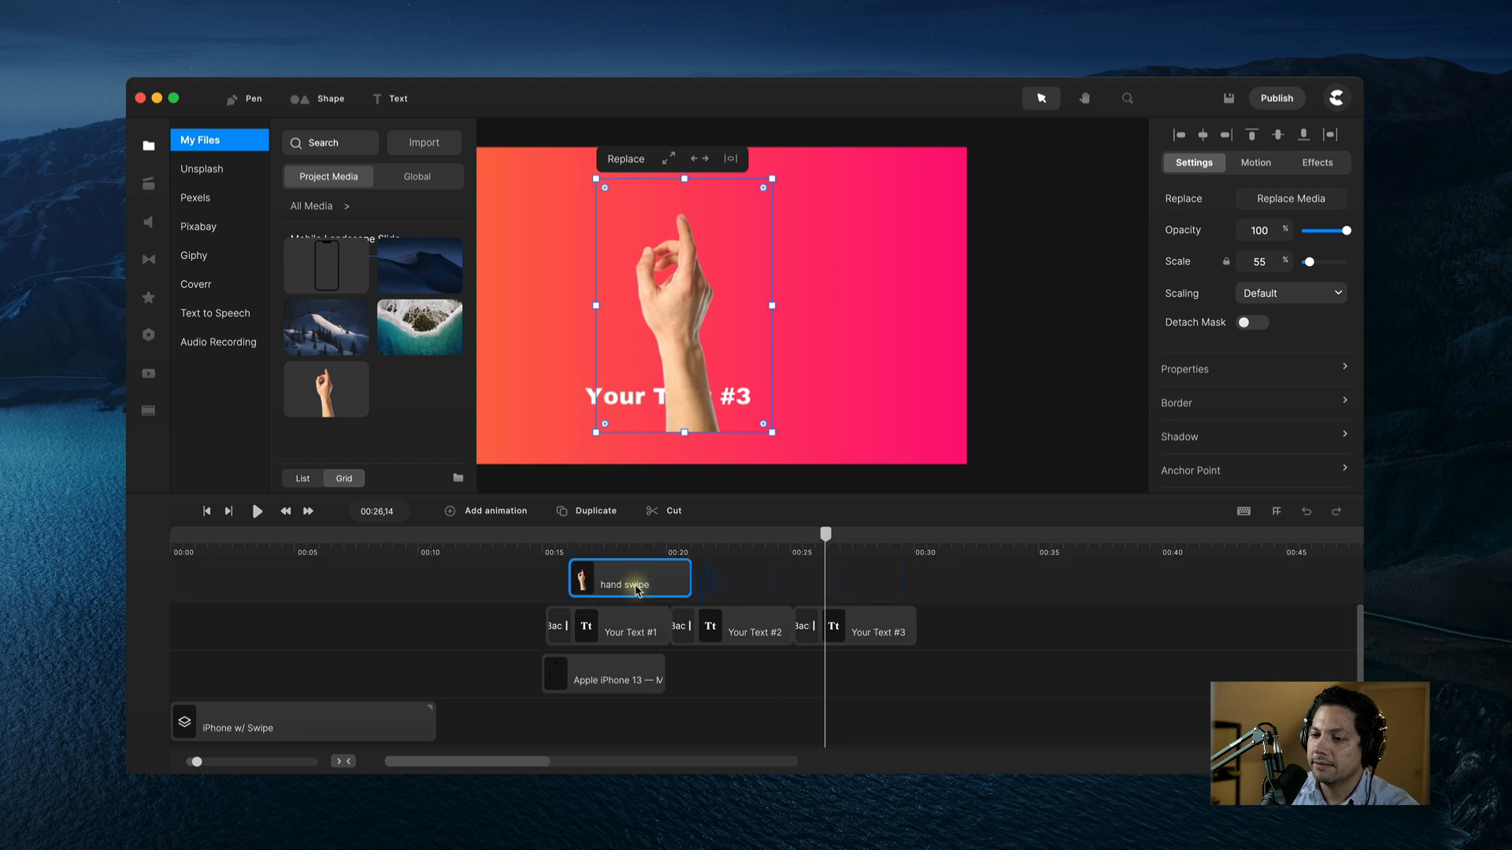
Step: At 00:16, lower the hand image so only its fingertip peeks below the phone
click(636, 593)
click(580, 556)
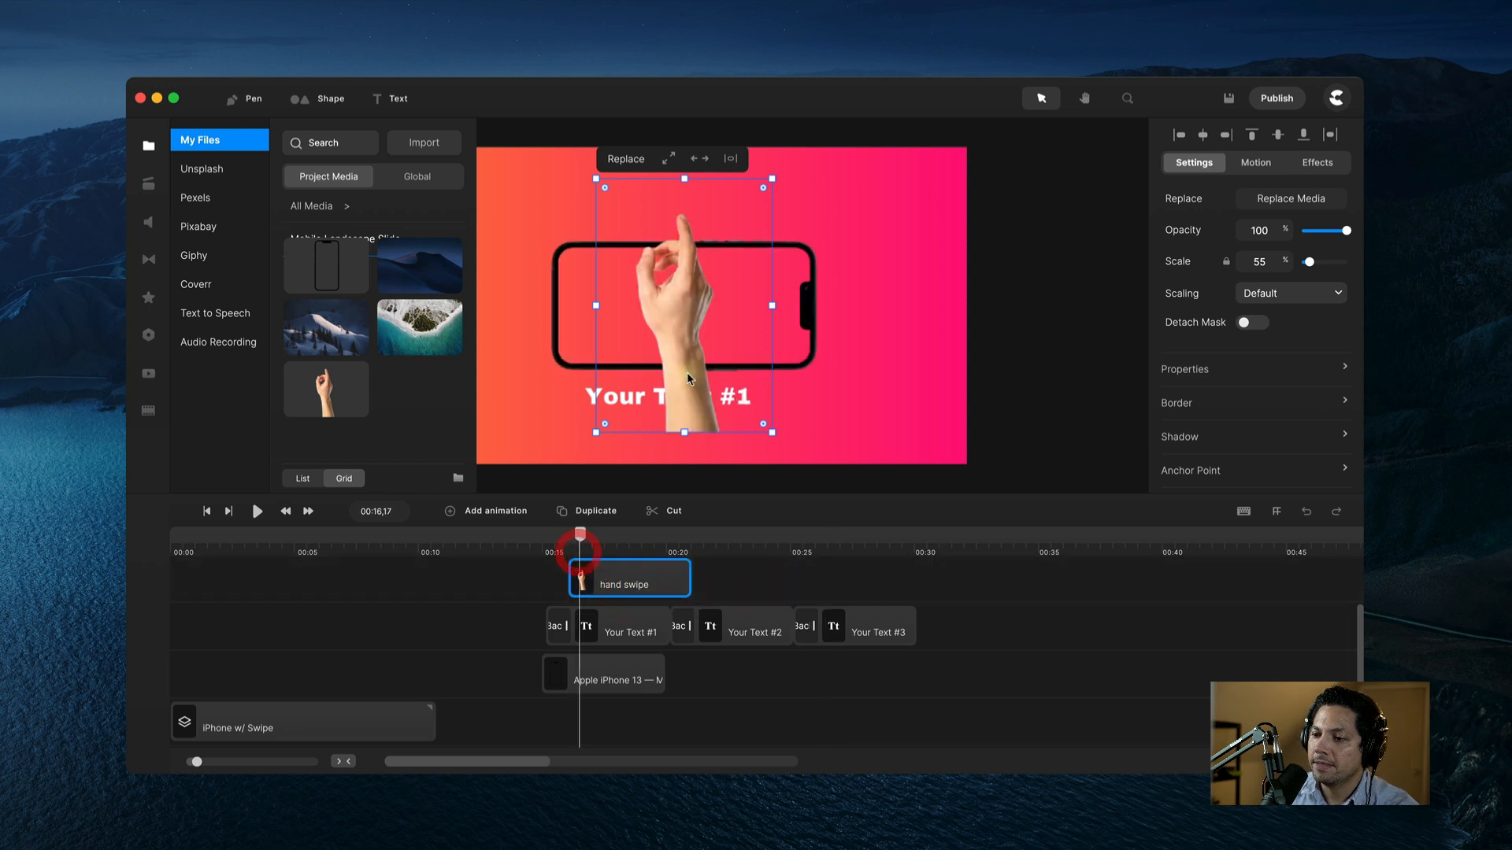
drag(673, 320, 698, 576)
click(721, 589)
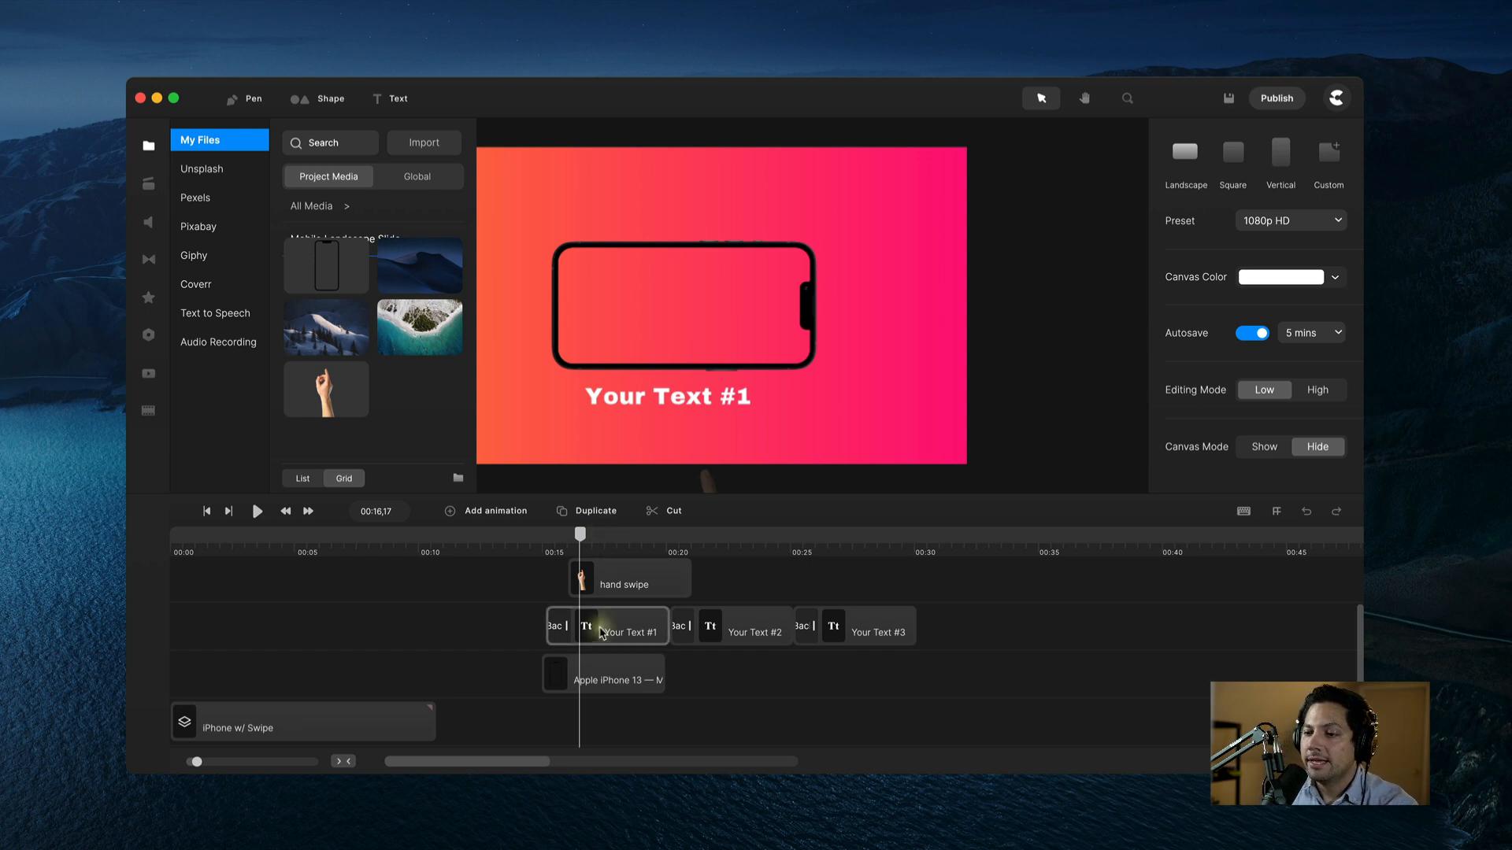
scroll(669, 660, down, 2)
scroll(704, 659, up, 2)
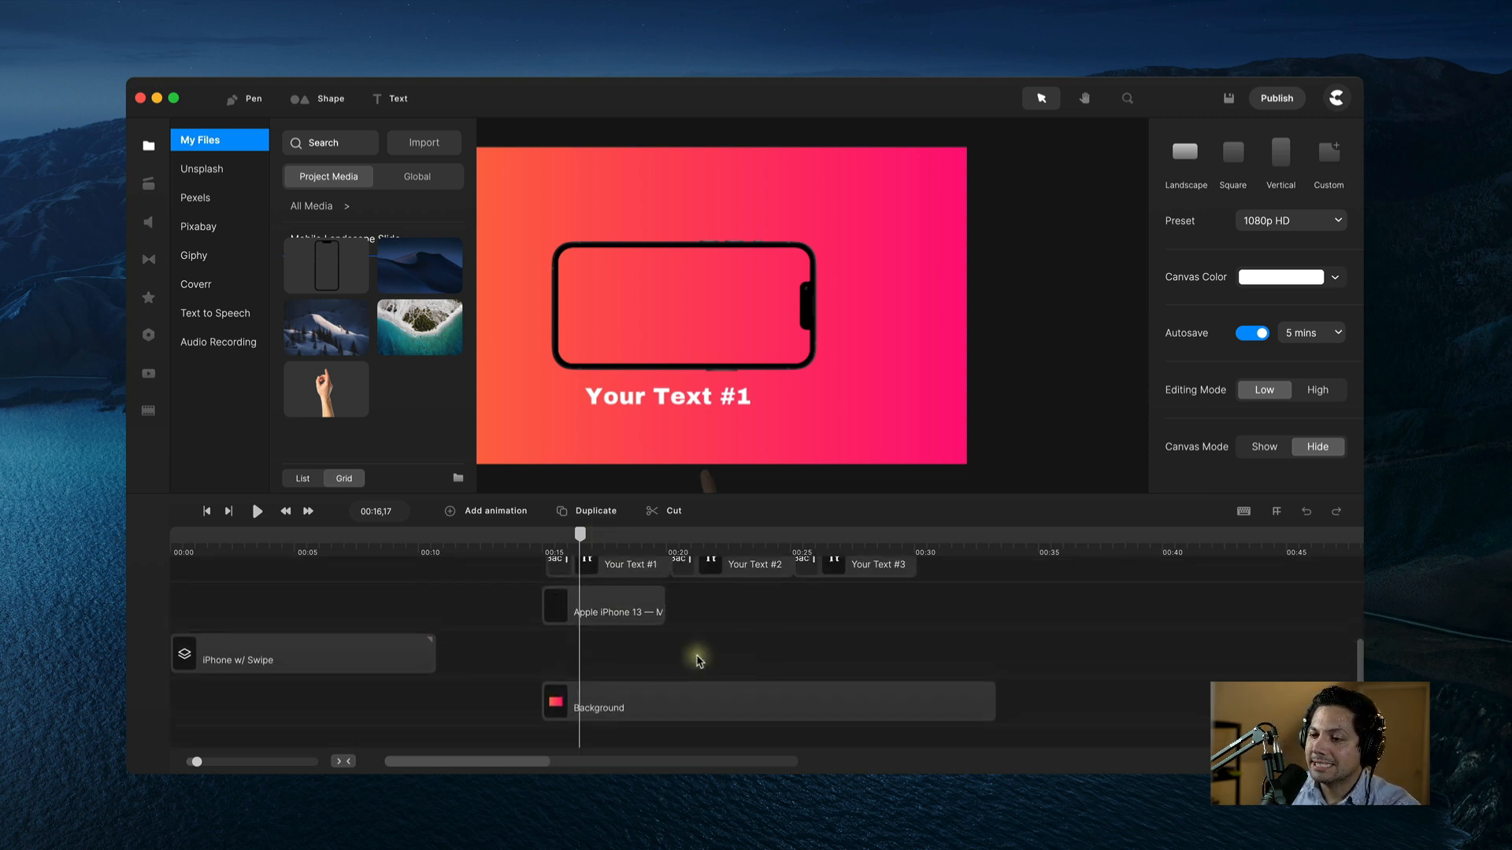
click(596, 622)
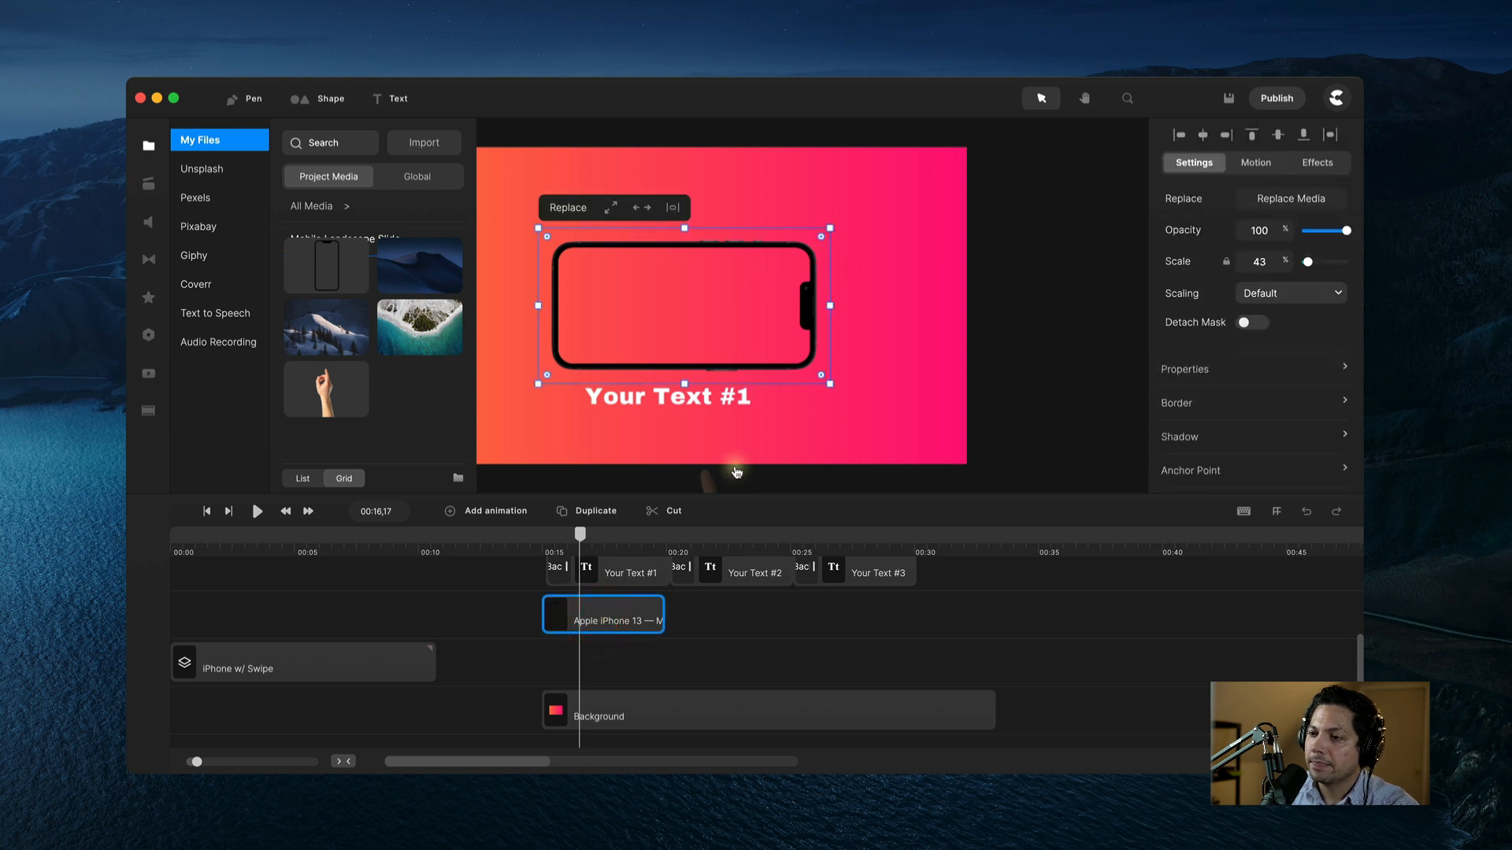
click(718, 622)
click(625, 623)
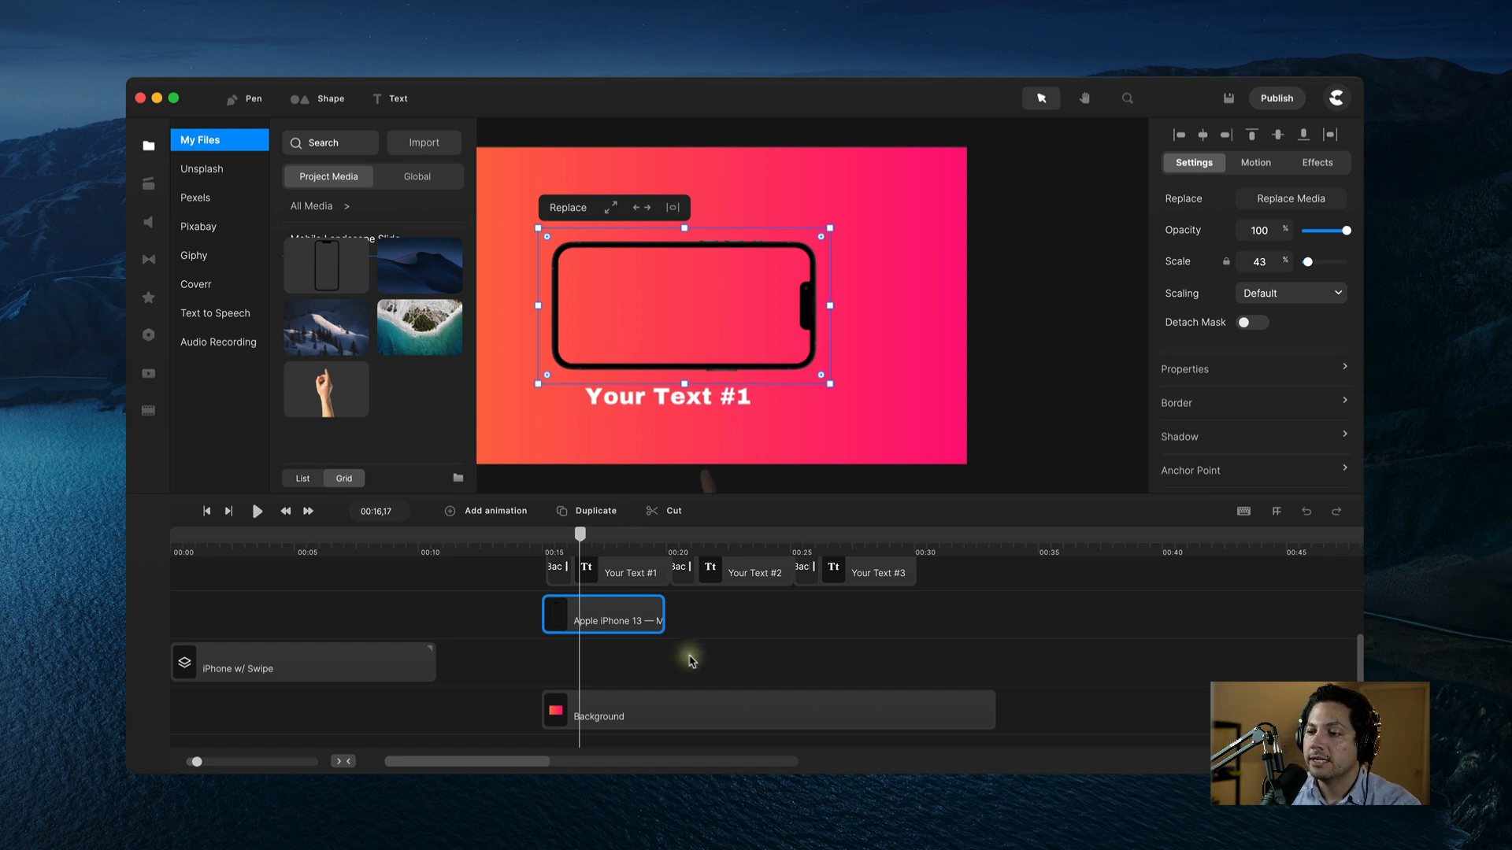
Step: Collapse the My Files media panel to free up canvas space
click(148, 145)
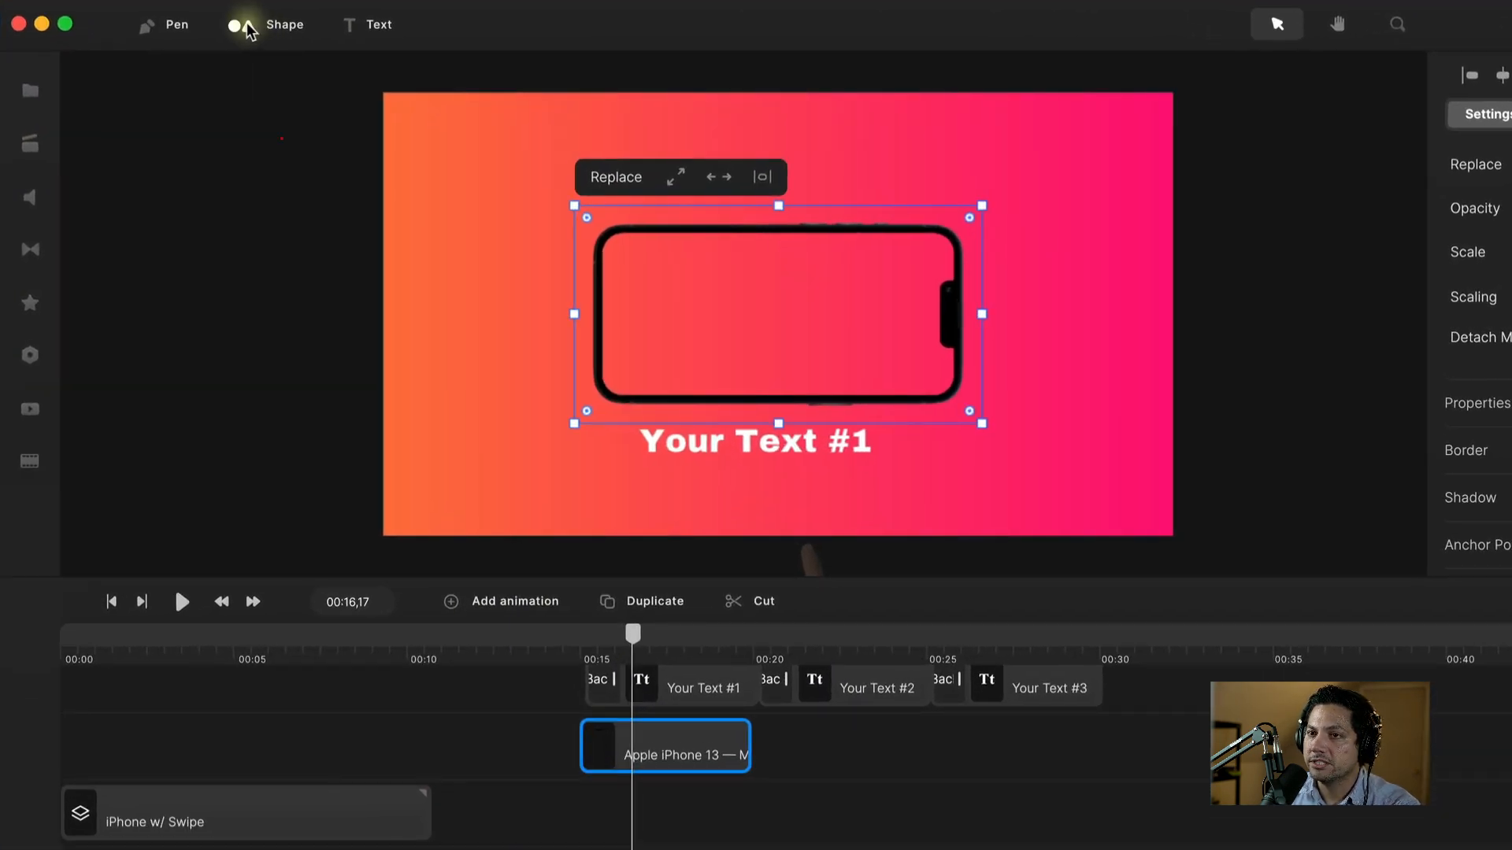
click(249, 26)
Step: Add a blue Rounded Rect and resize it to cover the iPhone screen
click(259, 154)
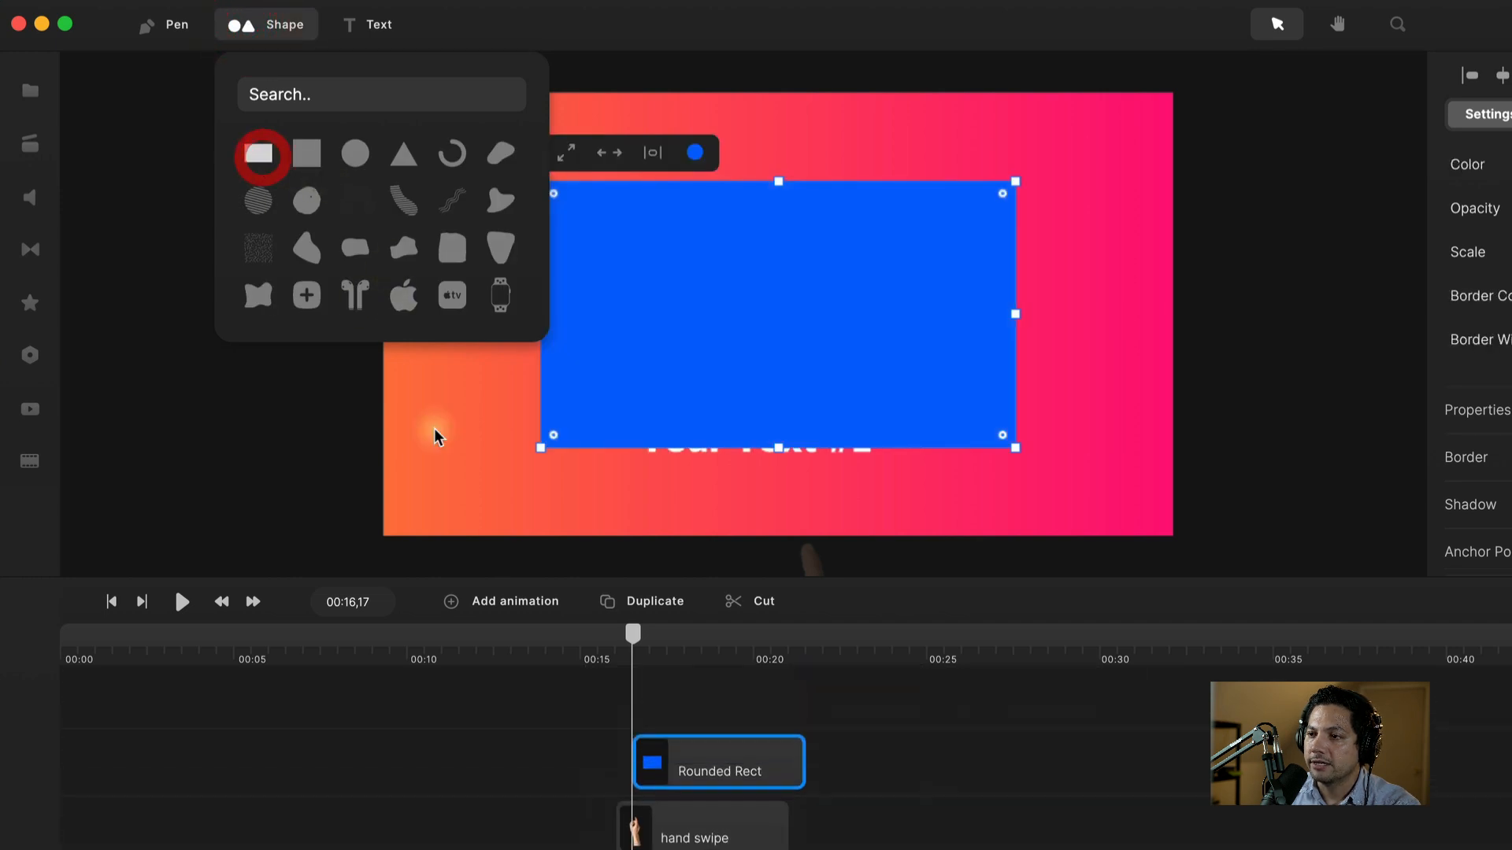
click(717, 304)
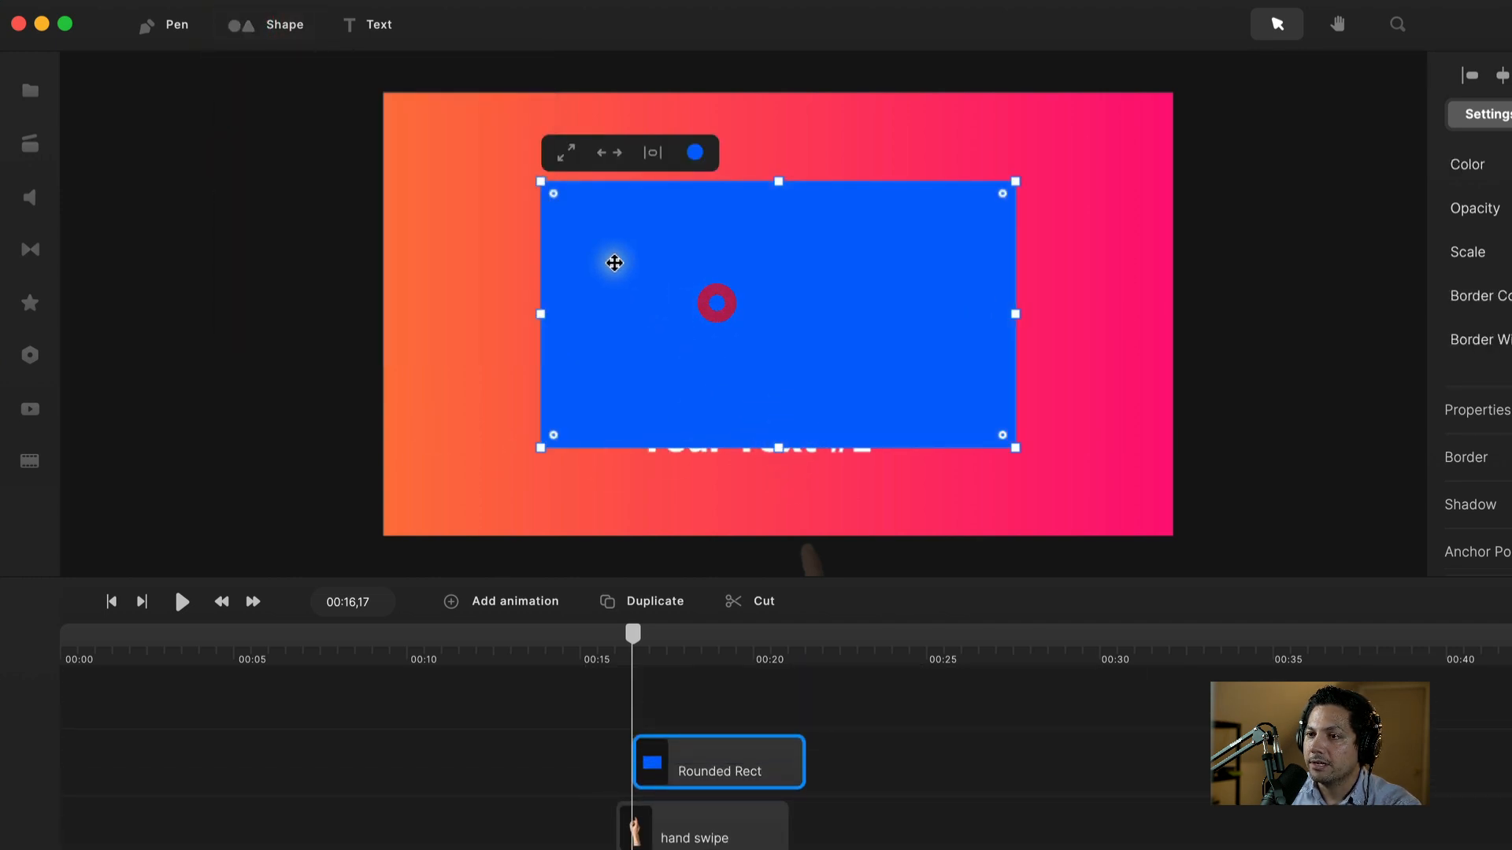
drag(538, 178, 593, 263)
drag(752, 292, 715, 291)
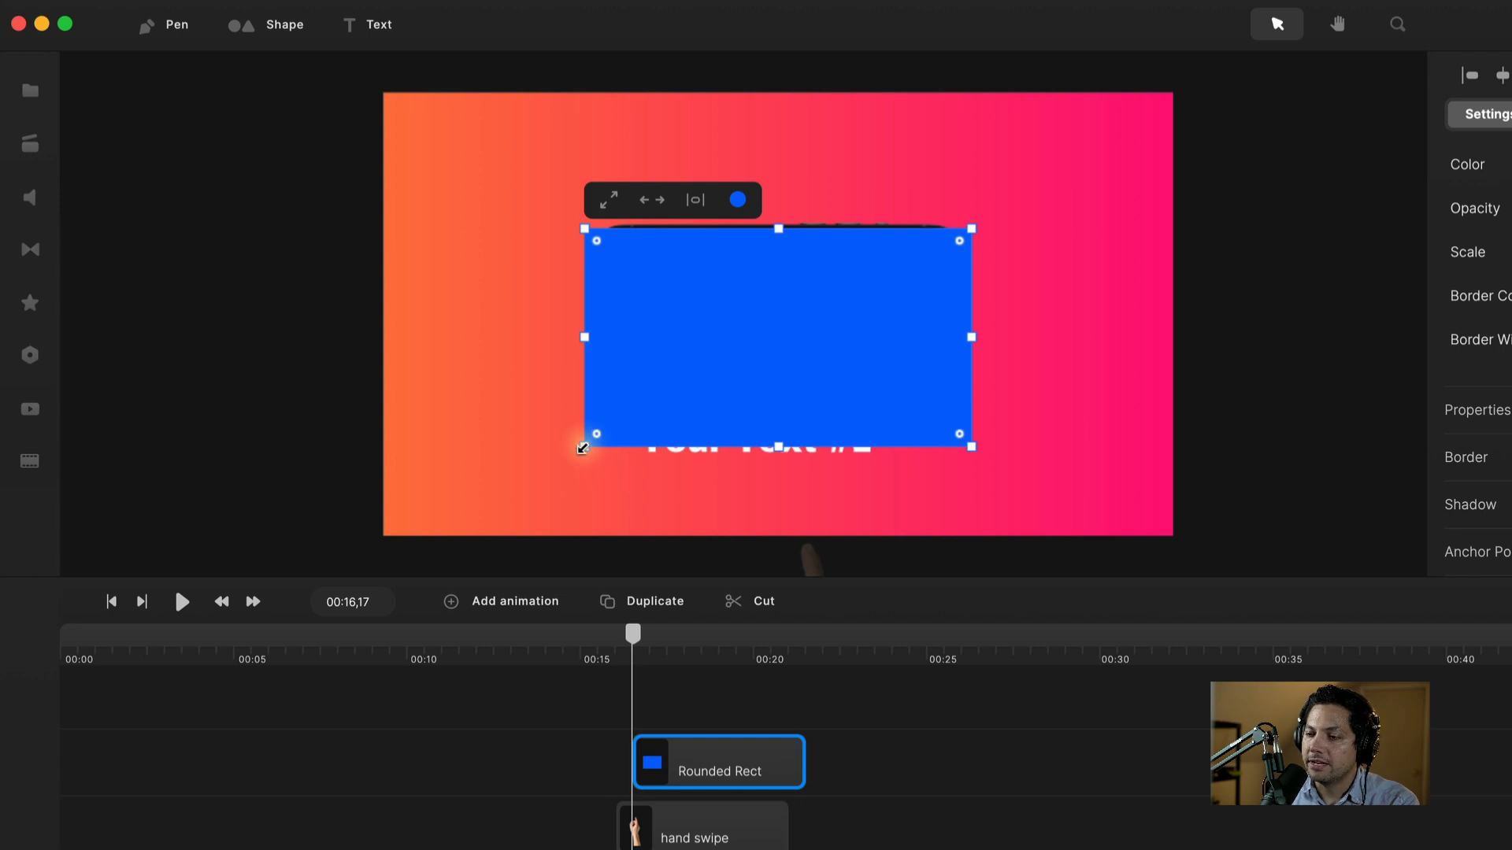
drag(582, 448, 594, 397)
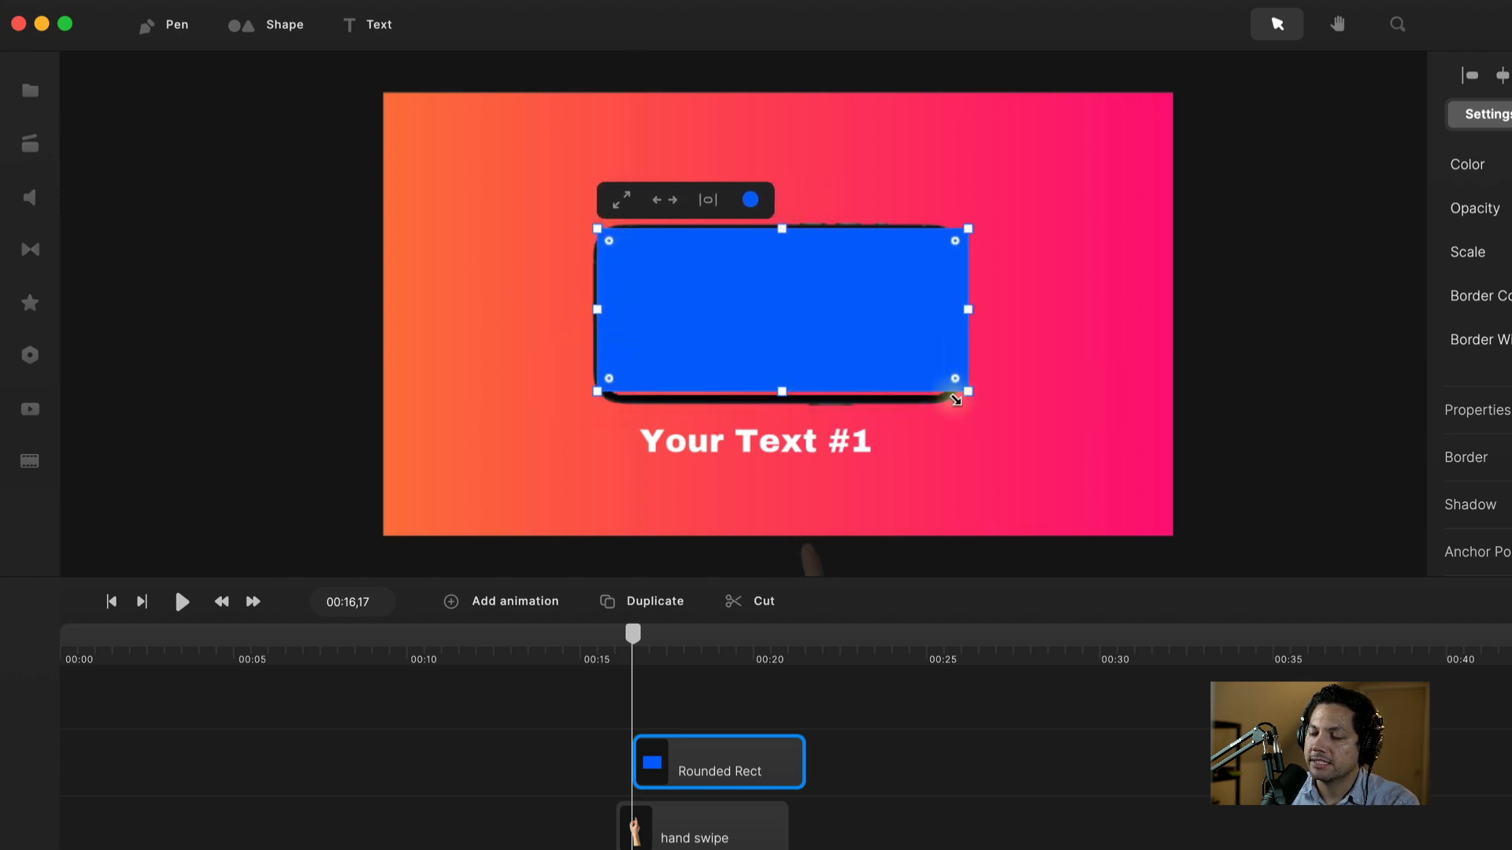
mouse_move(970, 393)
mouse_down()
mouse_move(944, 399)
mouse_move(960, 400)
mouse_up()
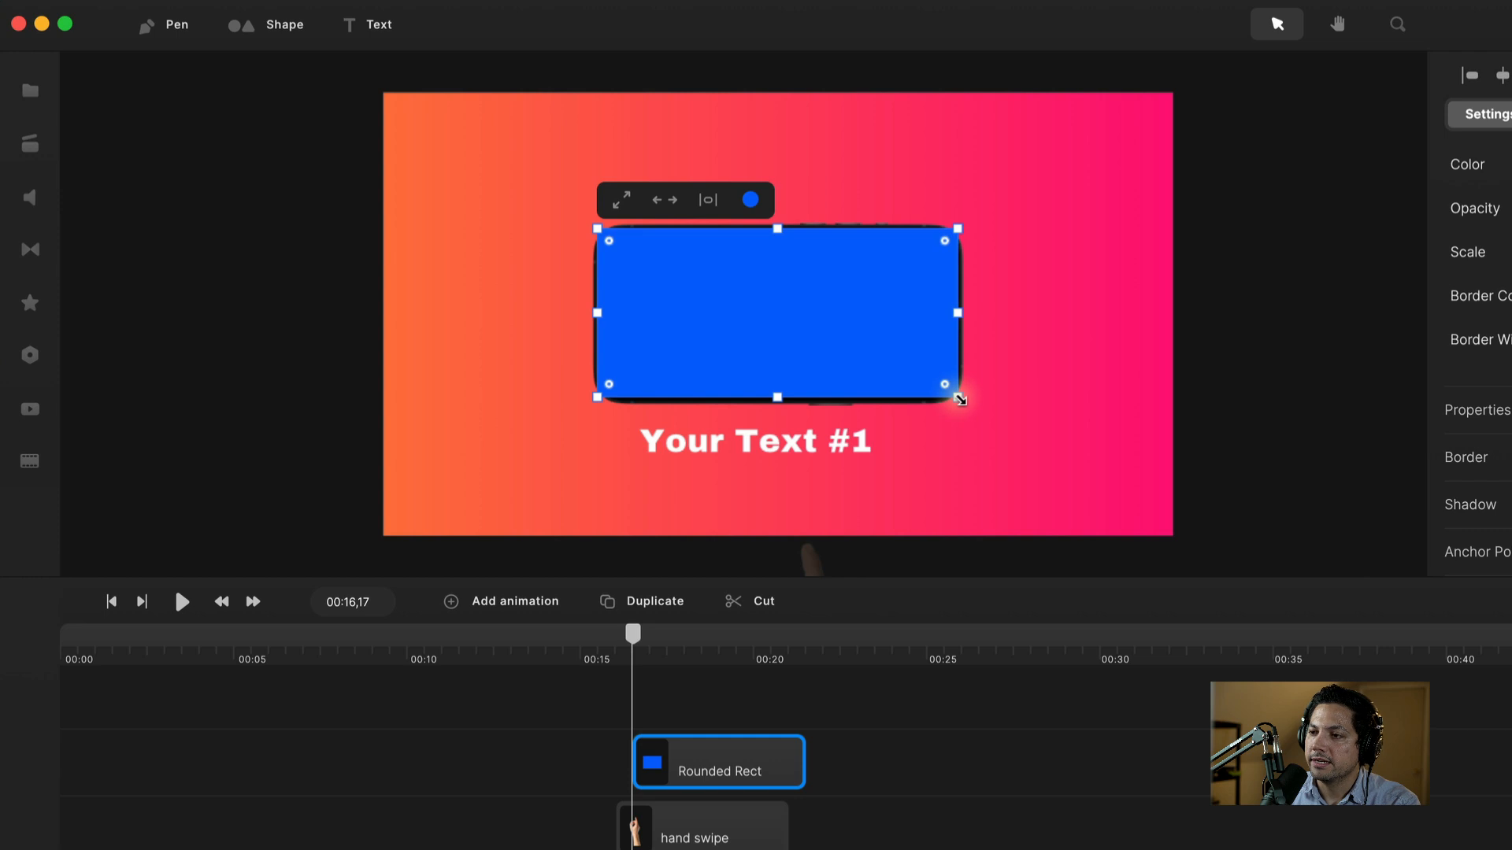
click(863, 338)
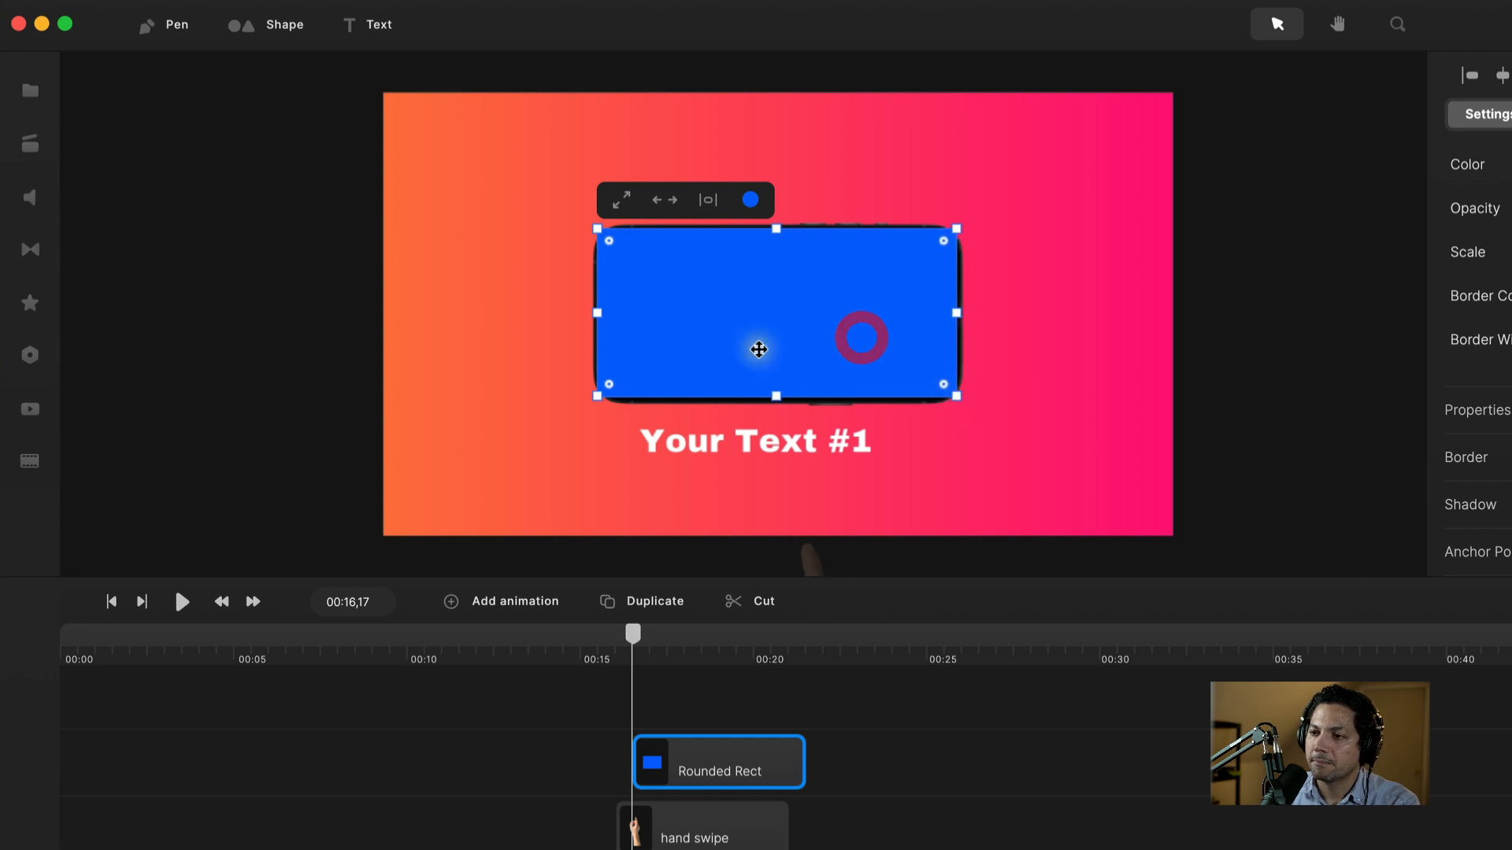
Step: Adjust the rectangle's corner radius to match the phone's rounded corners
scroll(915, 286, up, 10)
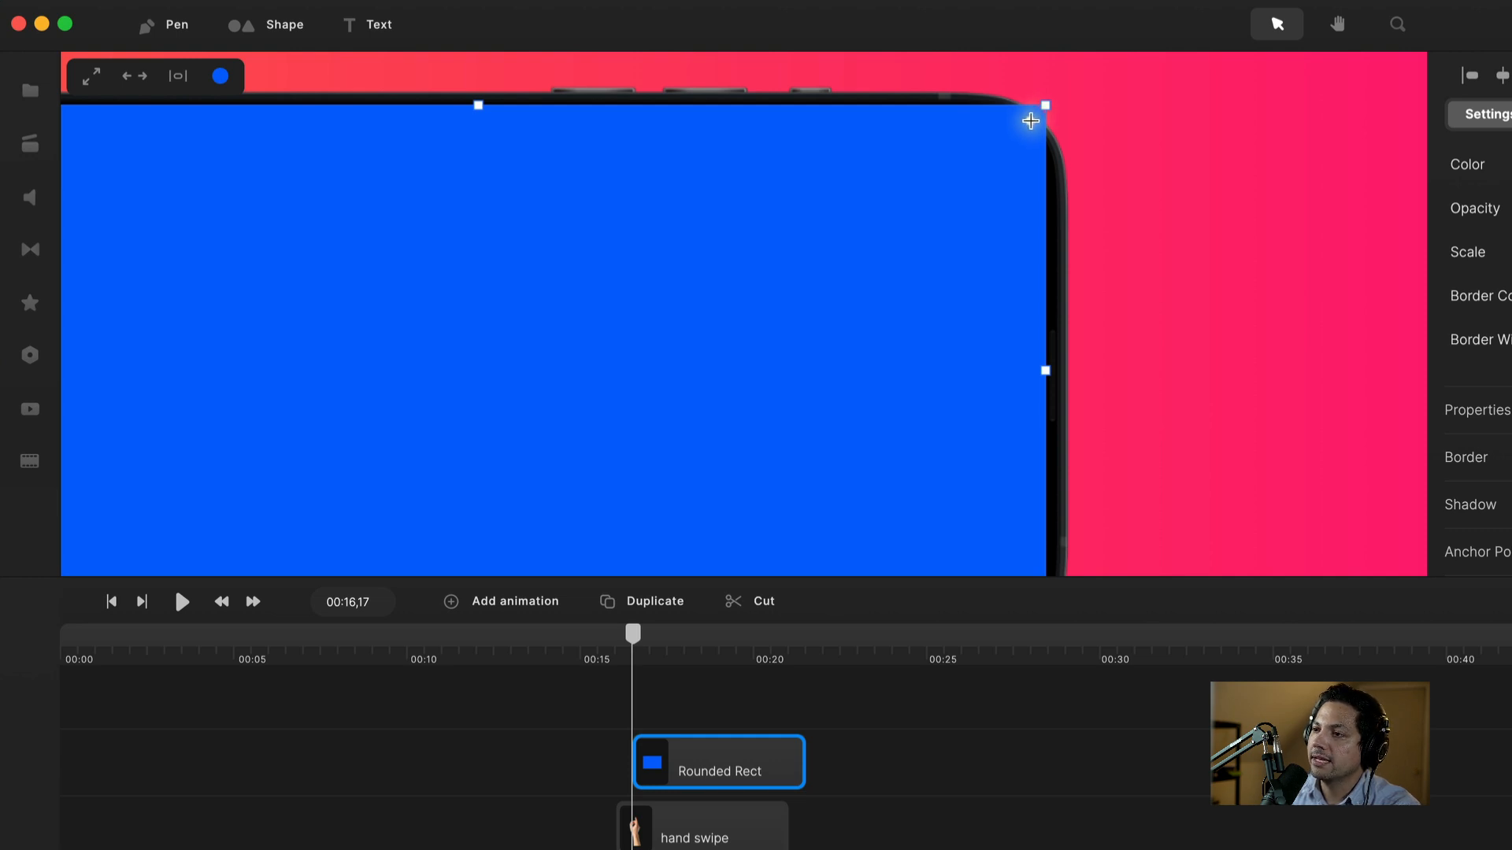
drag(1024, 128, 961, 173)
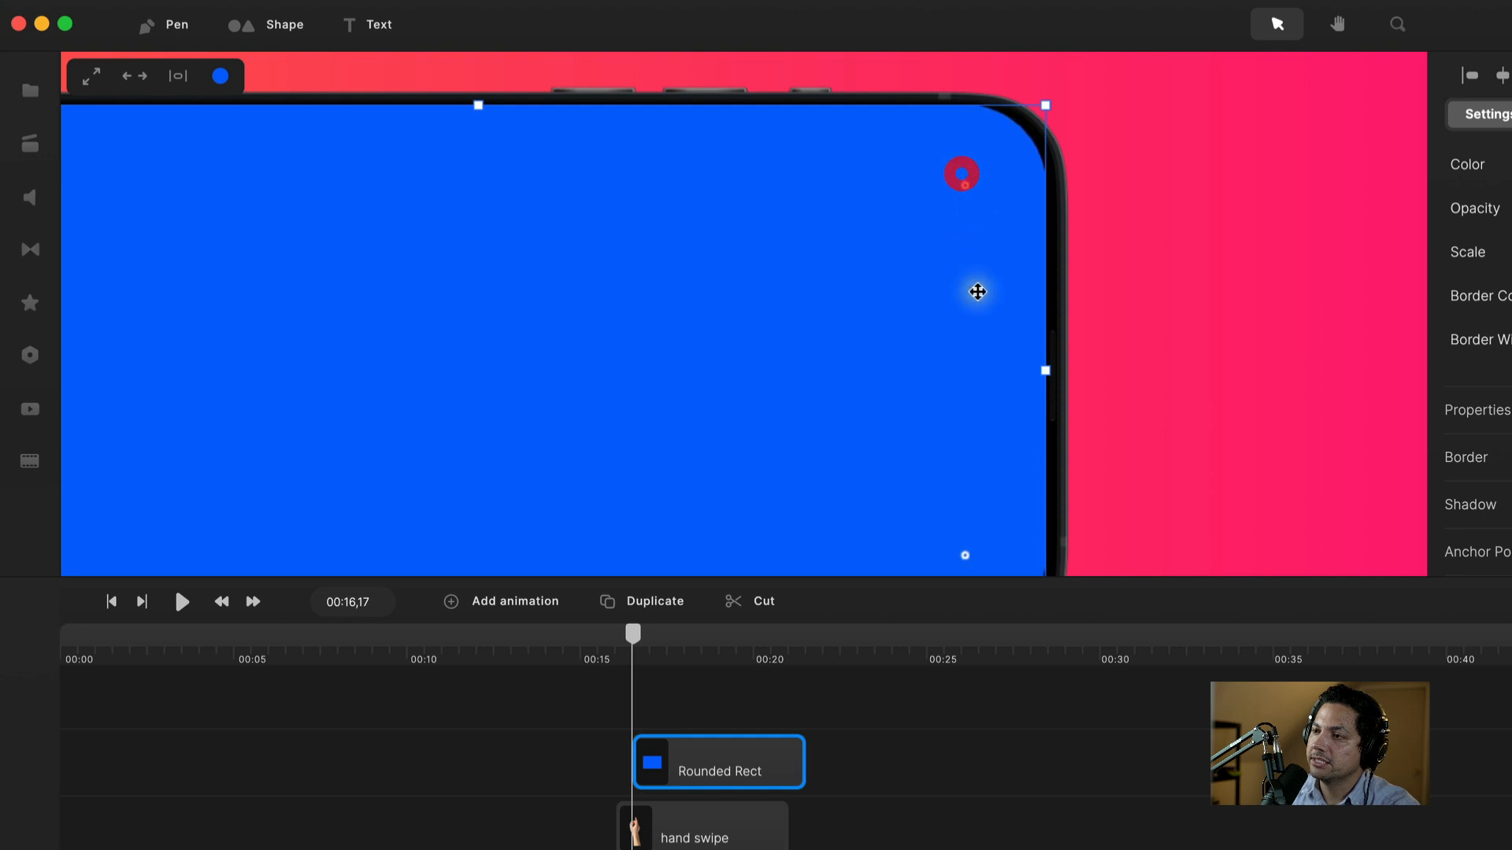
scroll(978, 292, up, 1)
scroll(978, 292, down, 2)
scroll(978, 292, down, 4)
scroll(978, 292, up, 1)
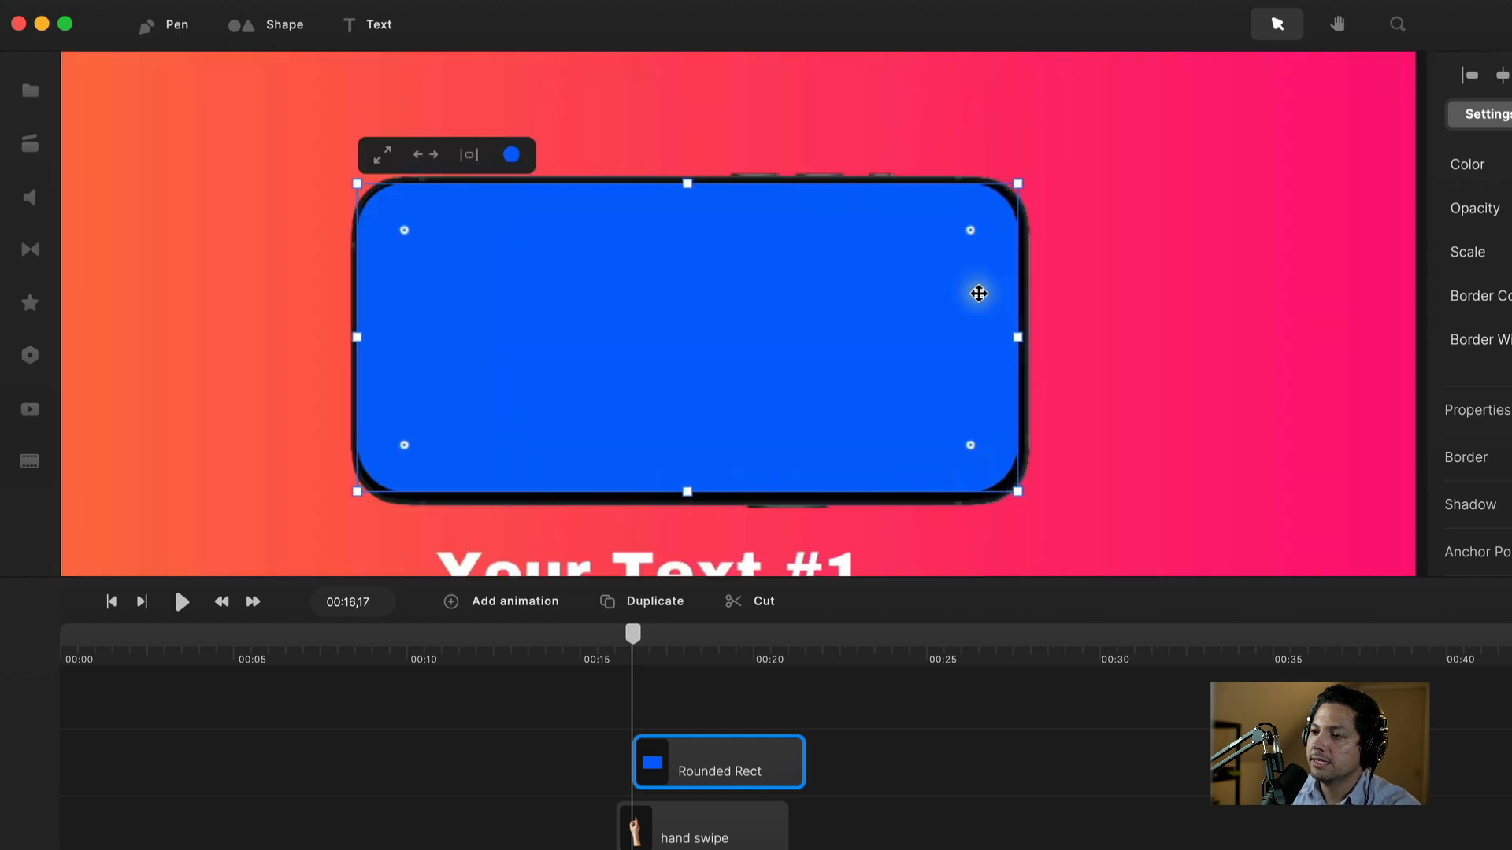
drag(969, 229, 933, 253)
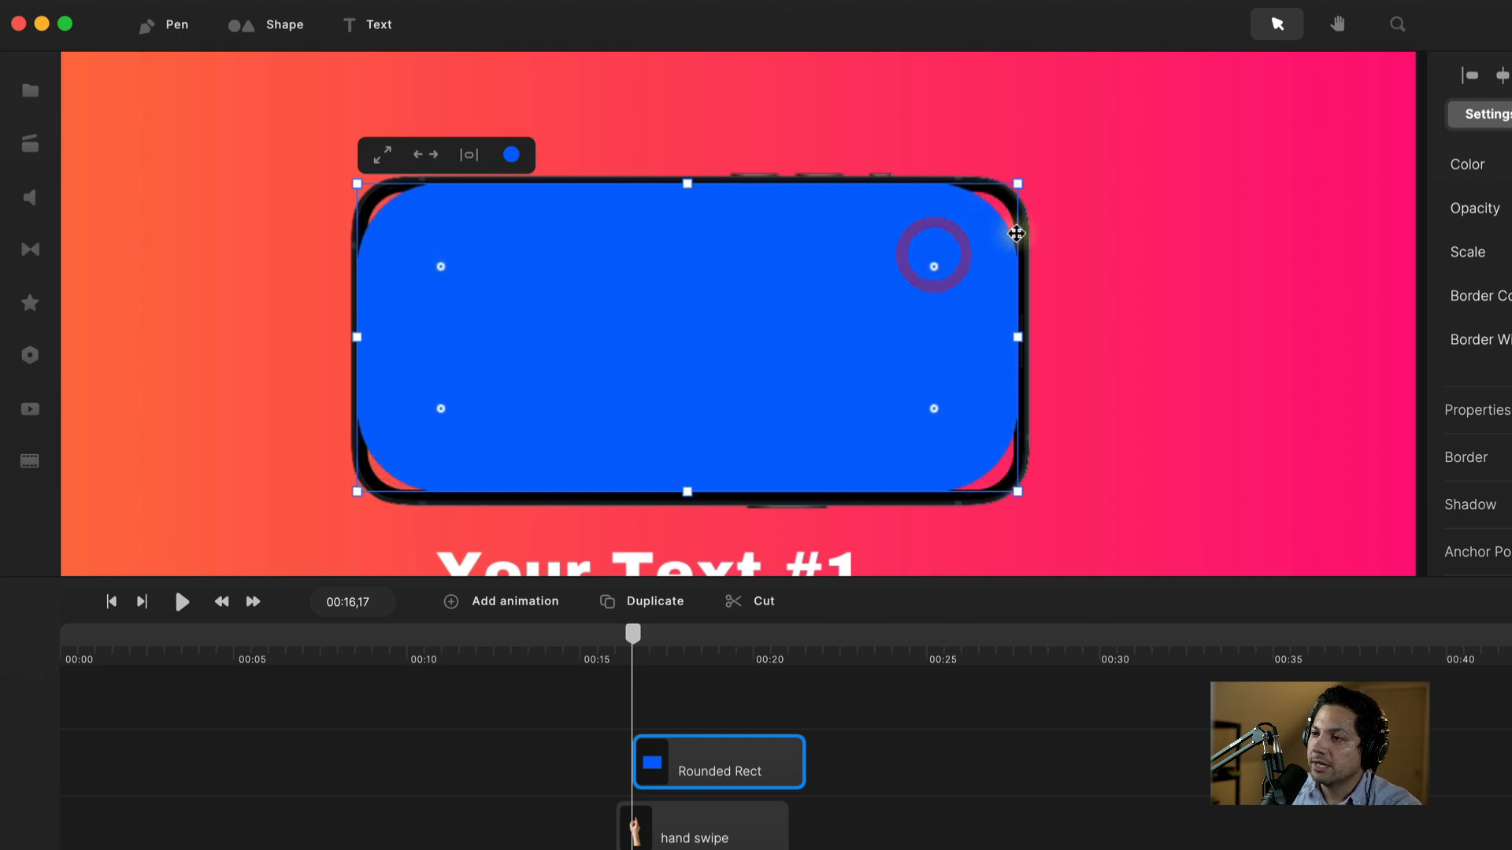
scroll(1006, 224, up, 3)
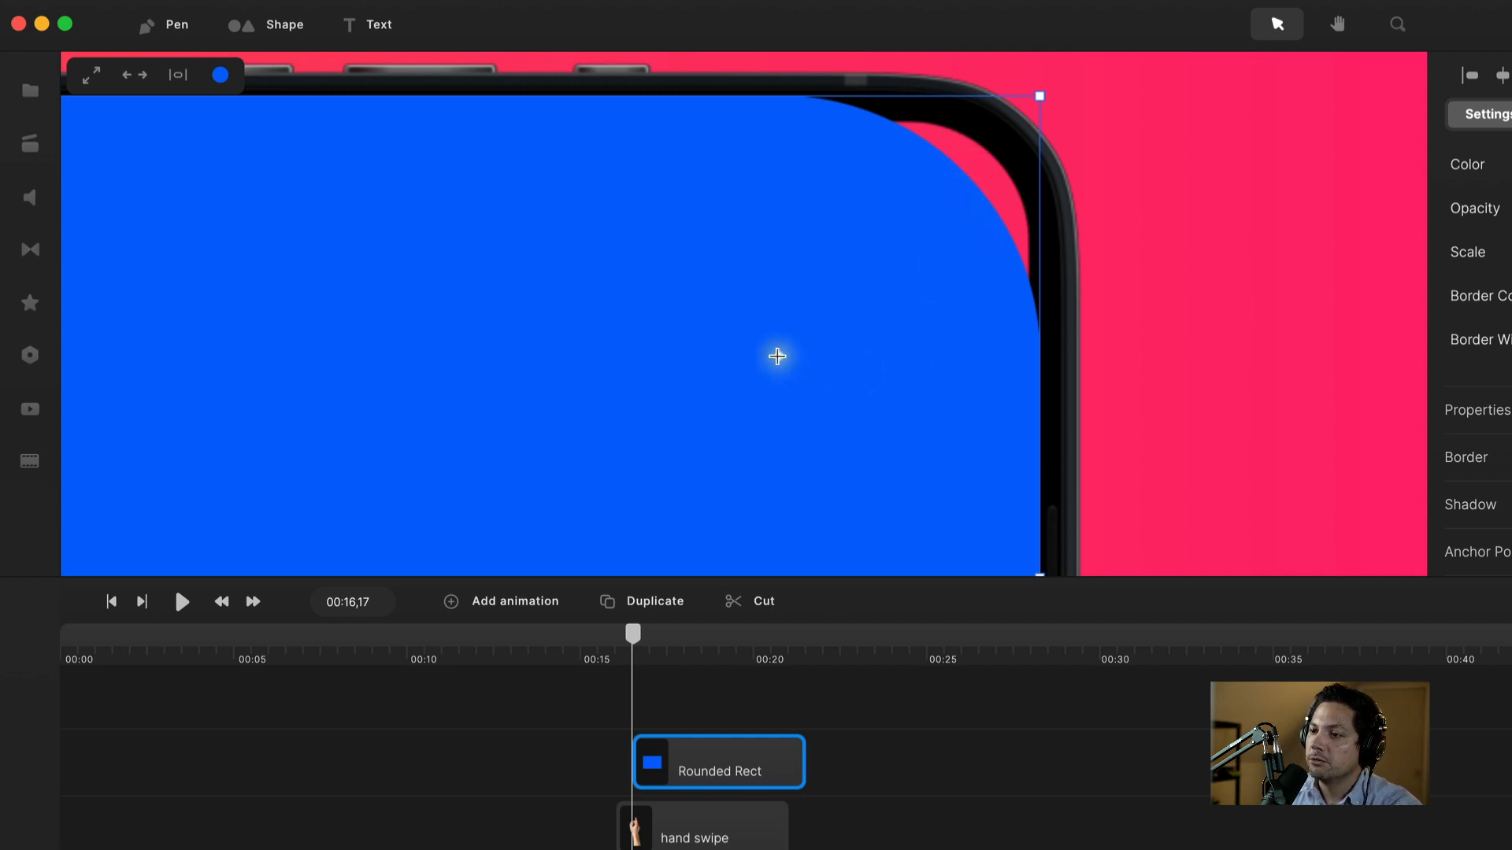
drag(782, 355, 908, 245)
key(super+0)
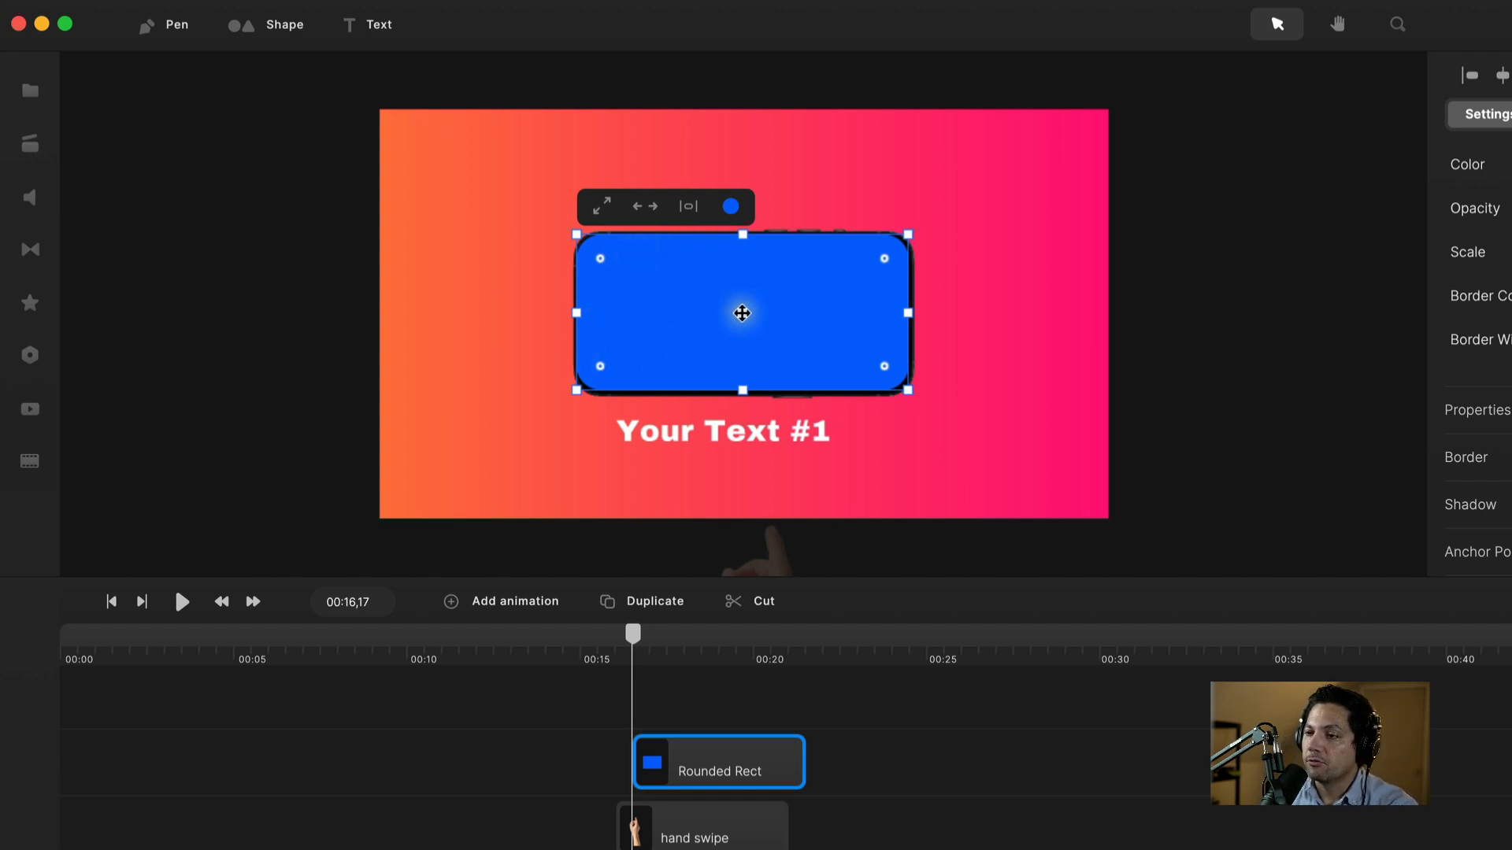
Step: Line the Rounded Rect clip up to start at 00:16
right_click(726, 313)
click(699, 705)
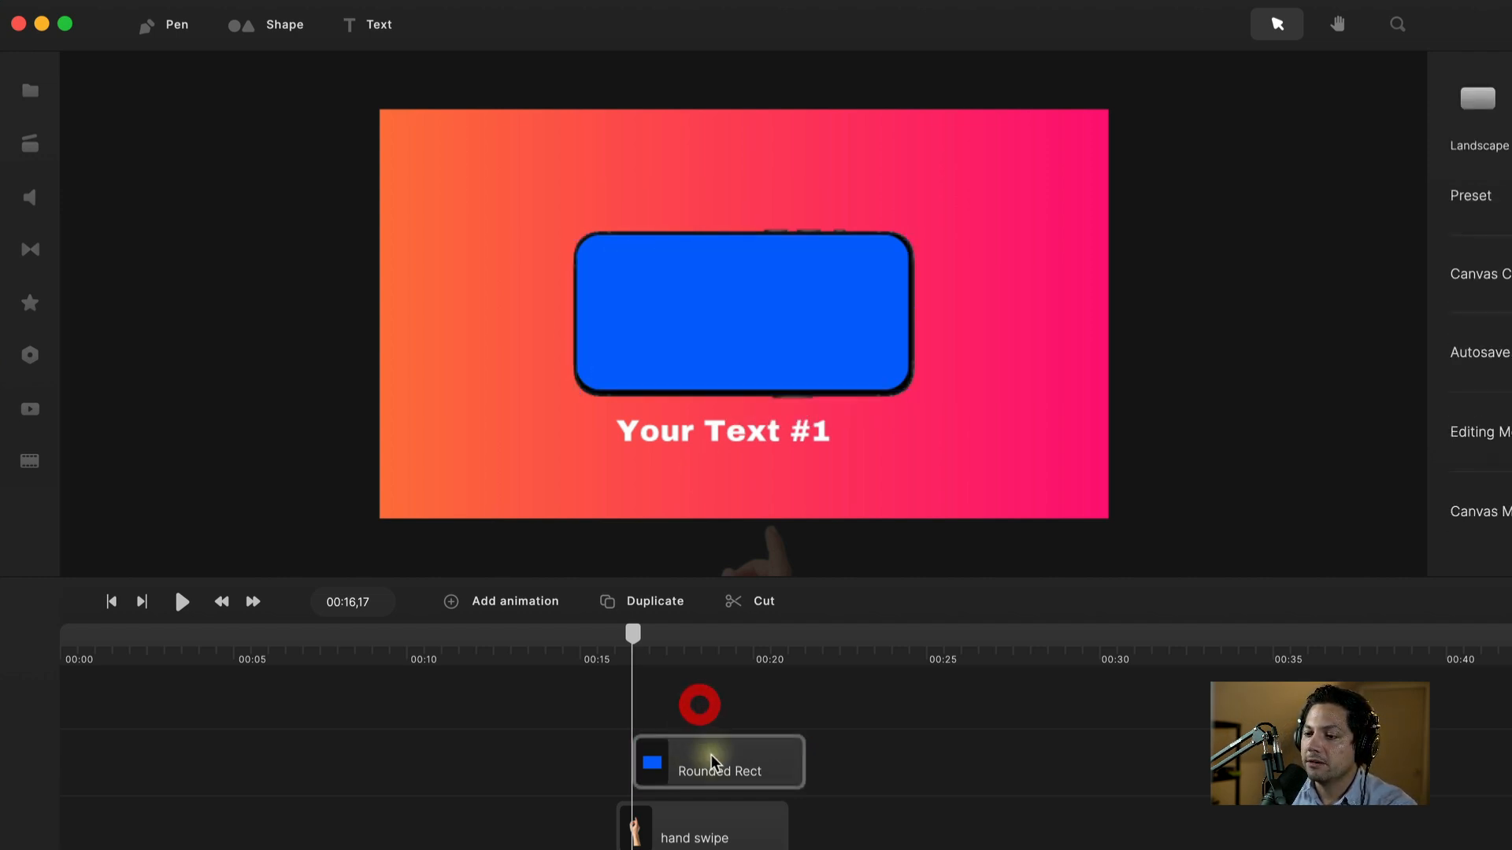
click(712, 763)
drag(713, 762, 709, 770)
Step: Rename the Rounded Rect clip to 'Screen' and wrap the shape in a group
right_click(711, 774)
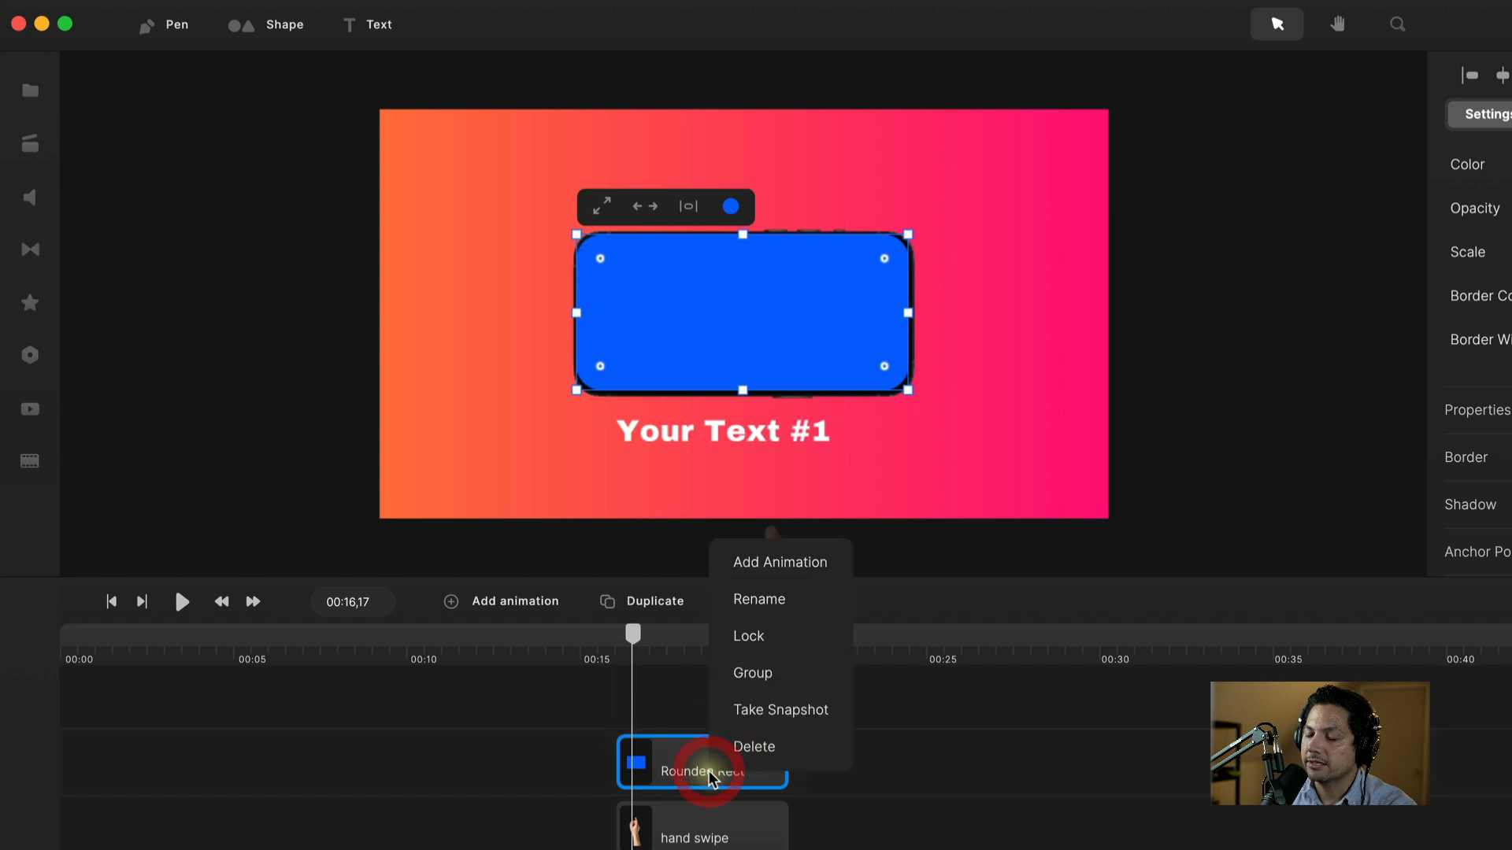
click(677, 691)
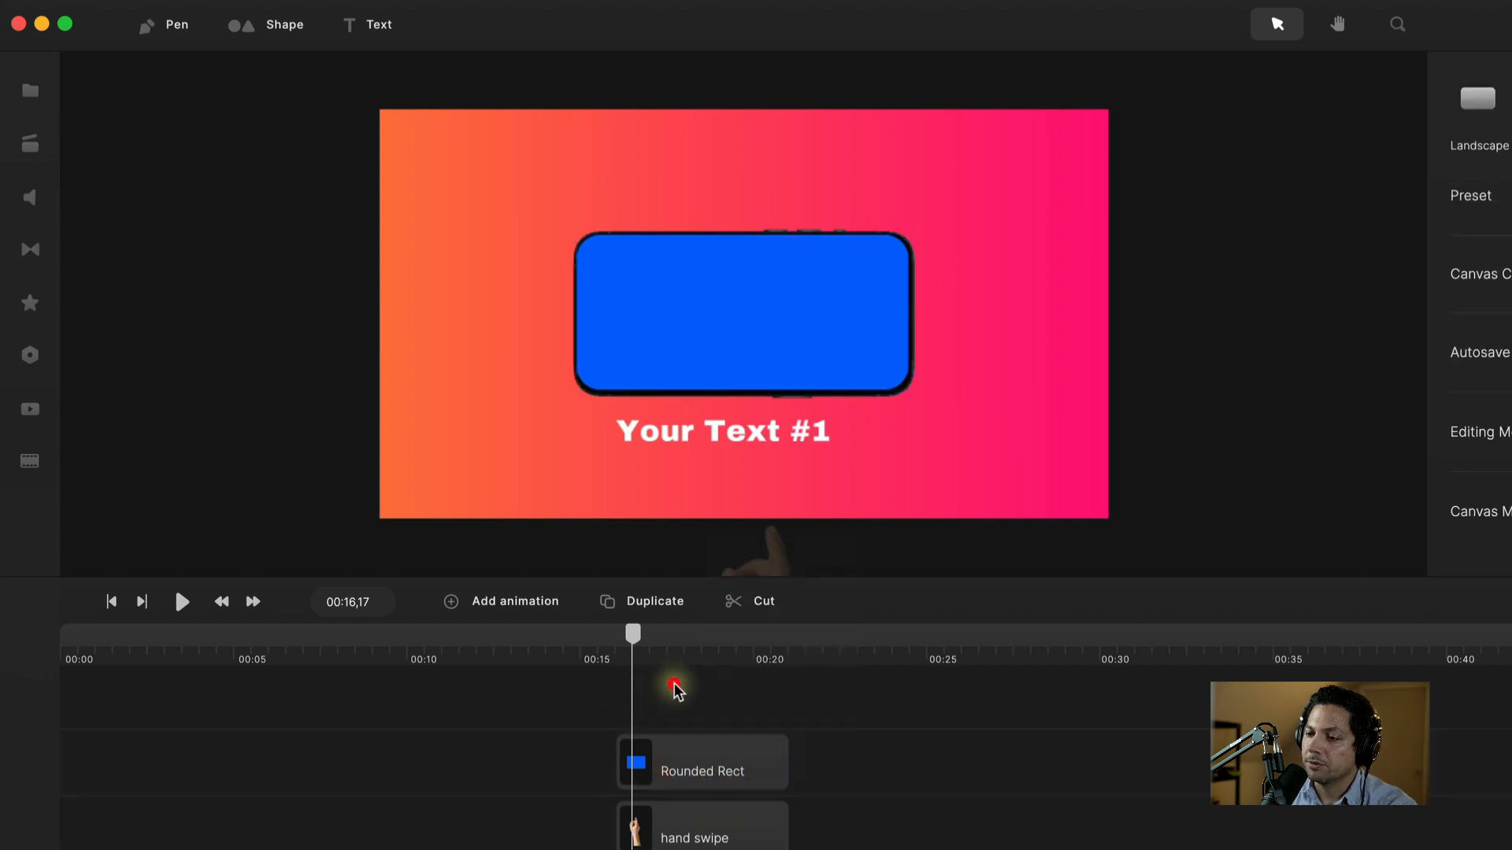
right_click(709, 776)
click(759, 597)
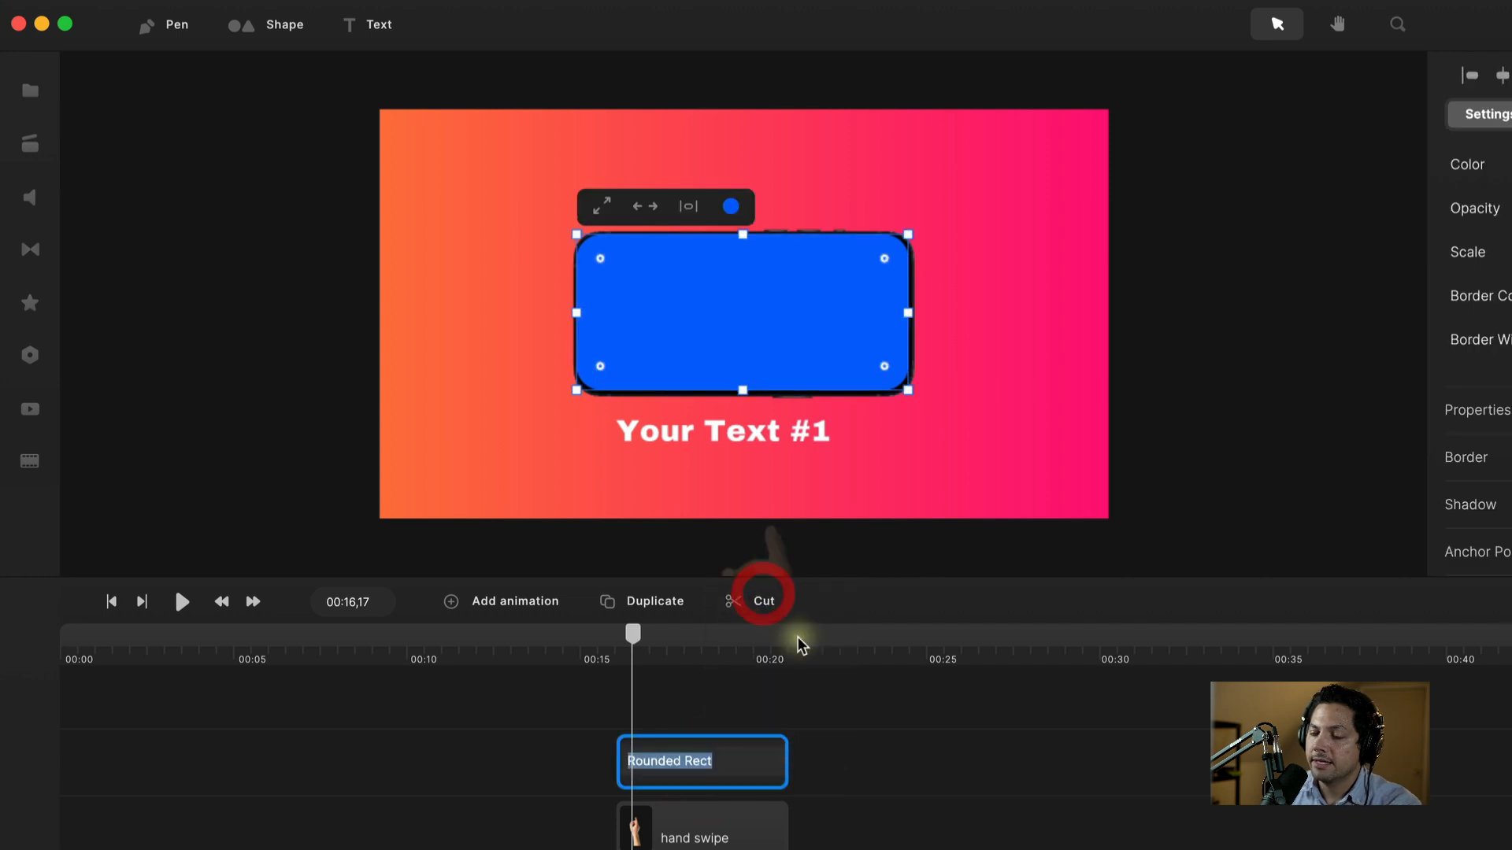
text(Screen)
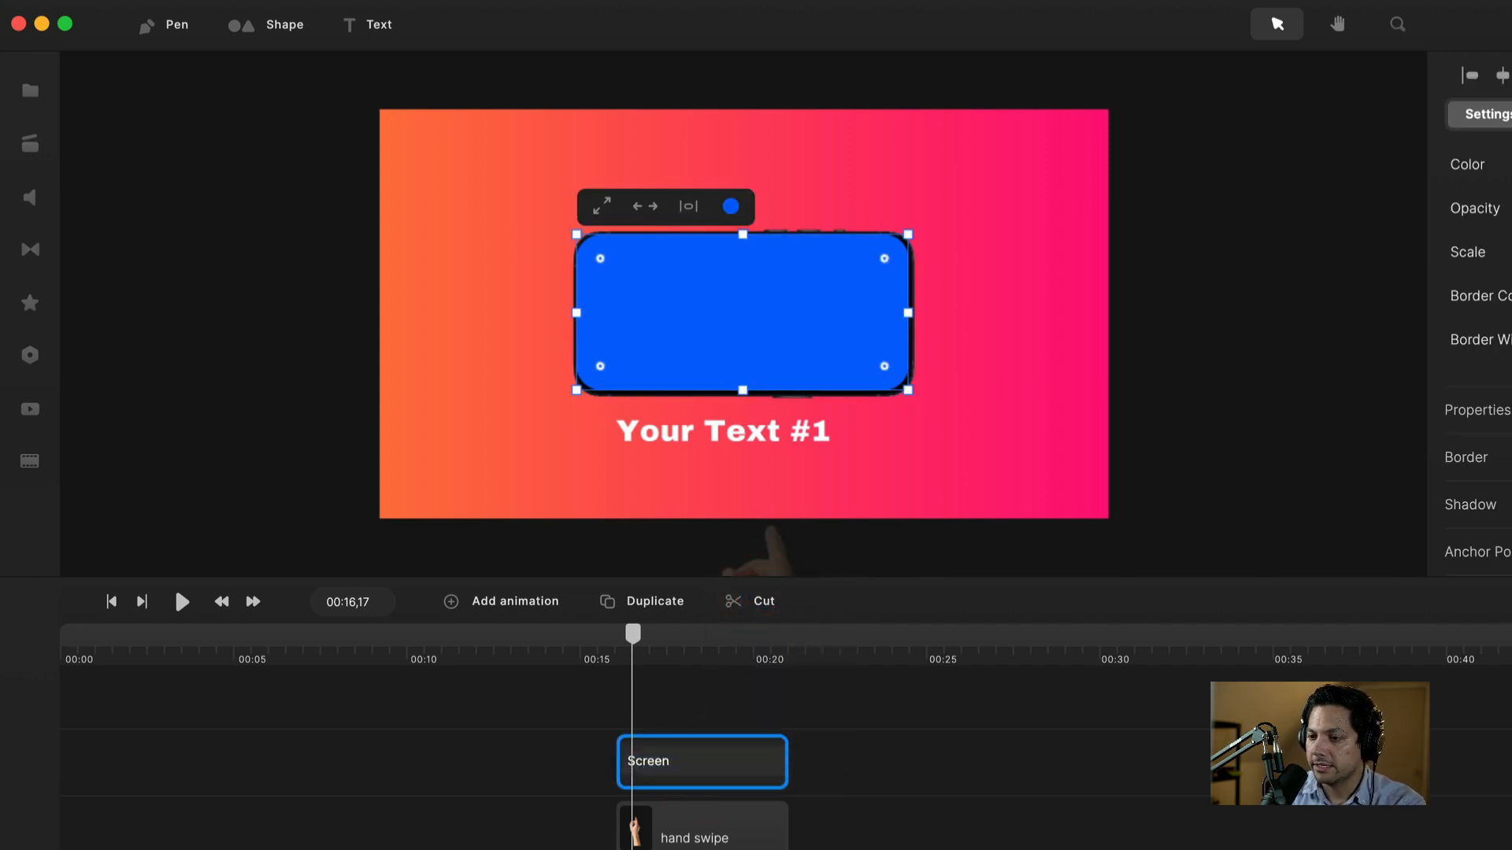
key(Return)
right_click(742, 304)
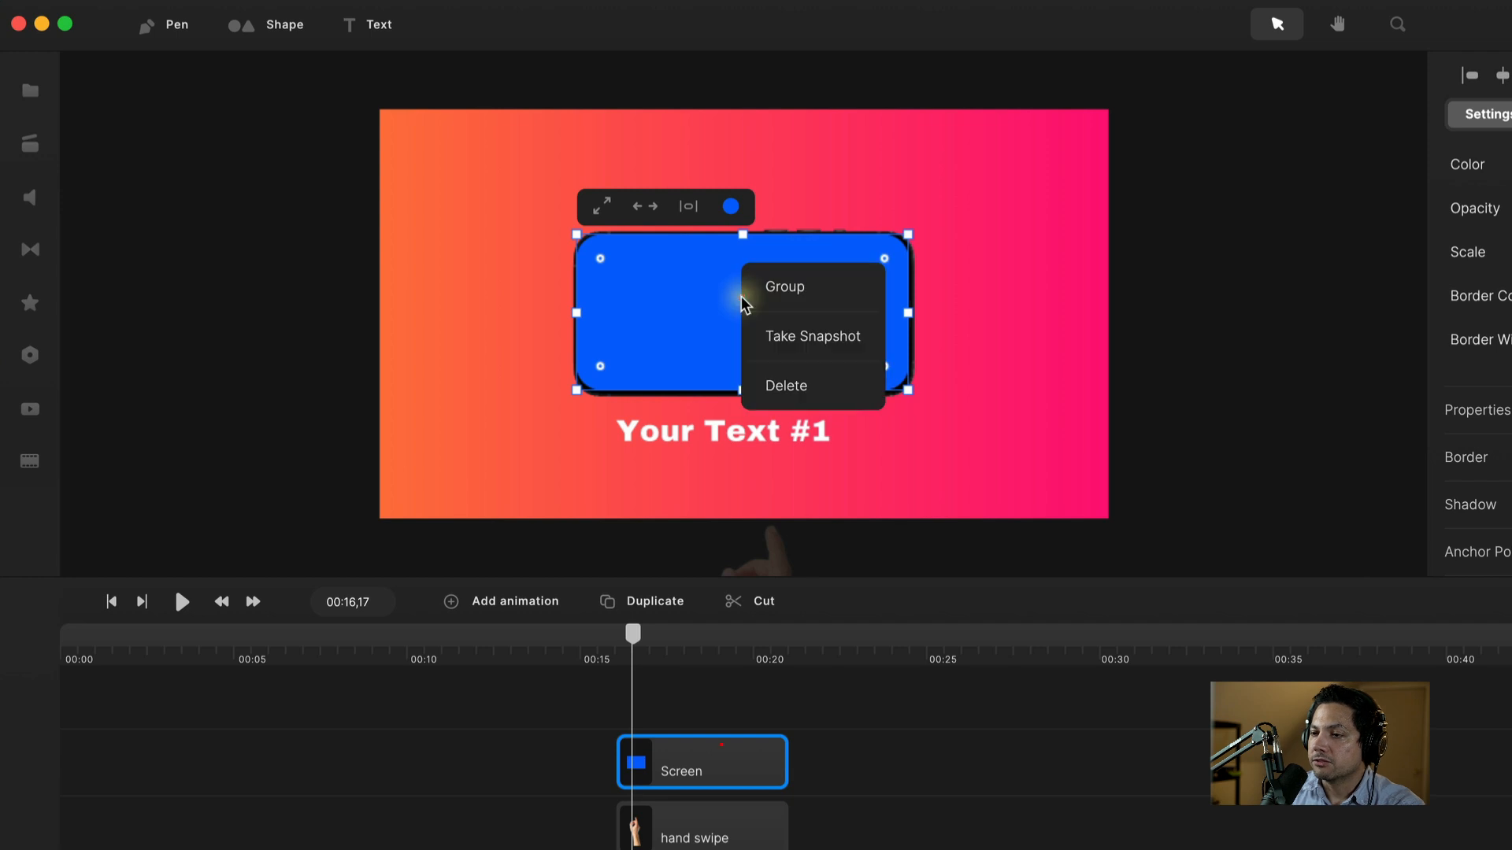
click(777, 285)
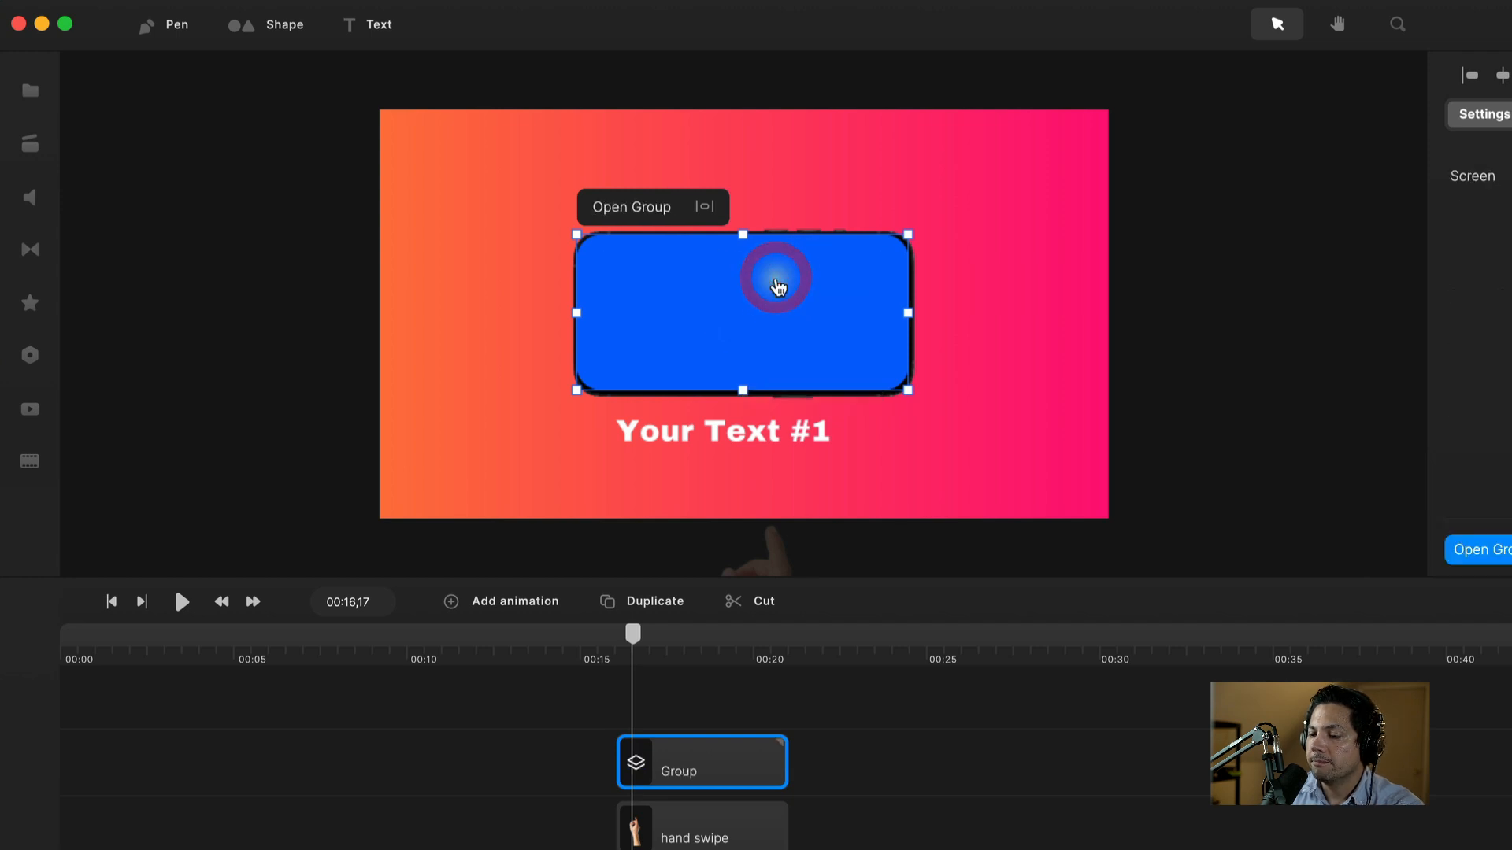
Step: Rename the group 'Screen Swipe', switch on its Mask toggle, and open it for editing
right_click(685, 773)
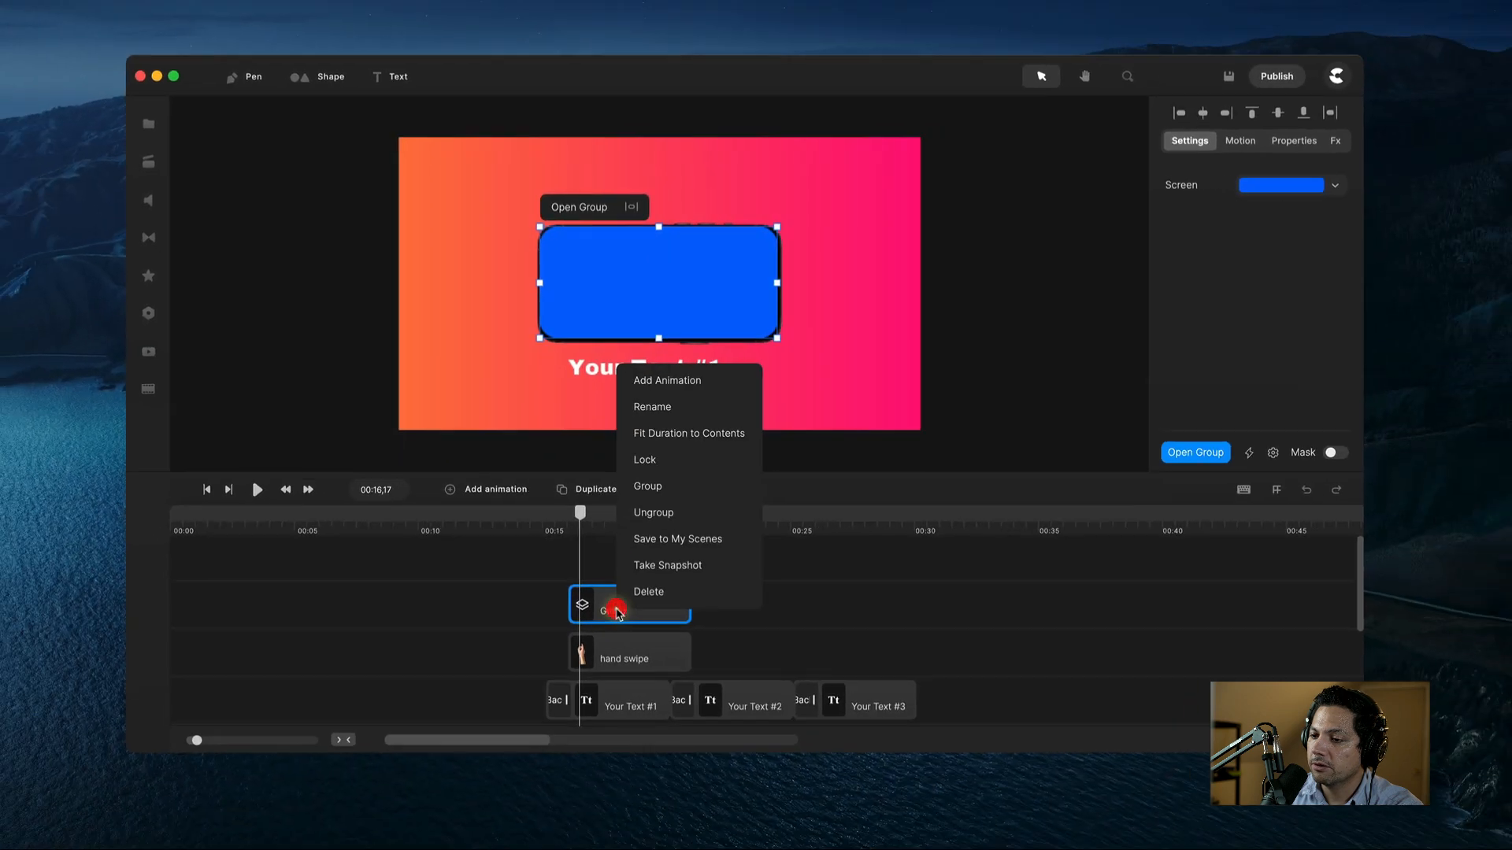
click(652, 406)
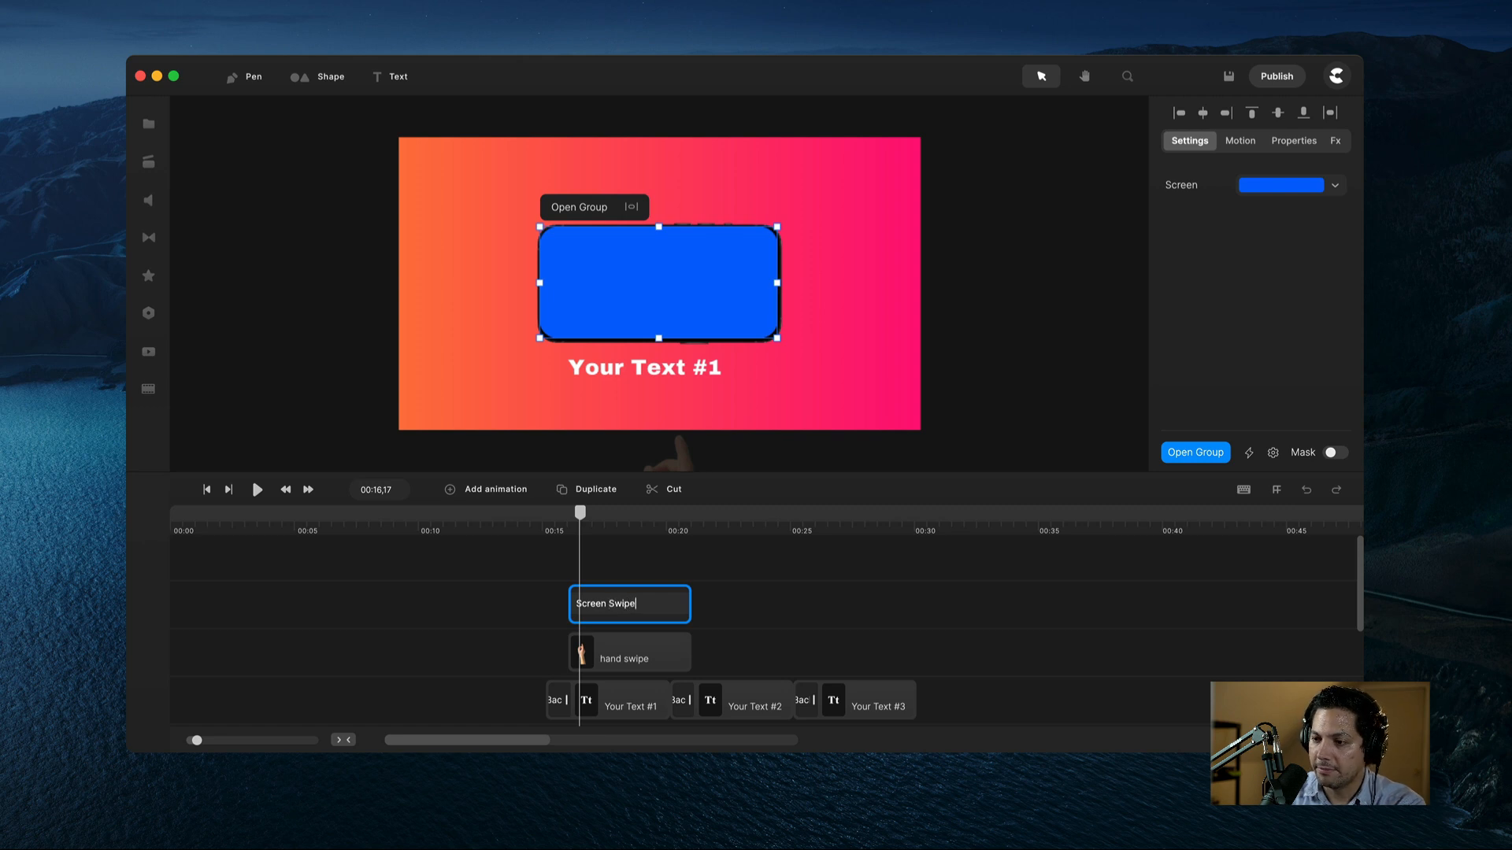
key(Return)
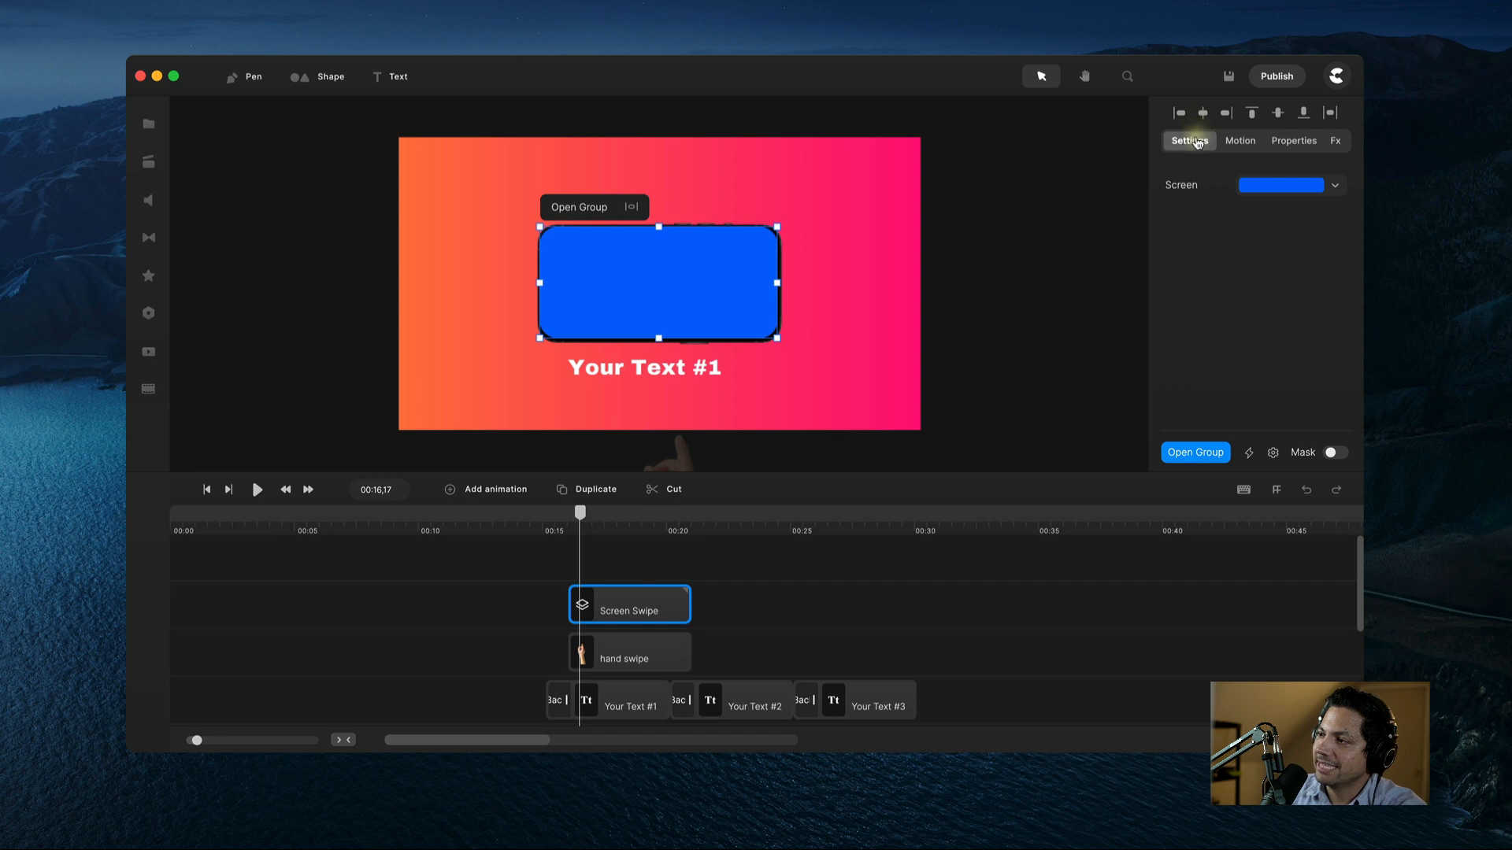
click(1329, 454)
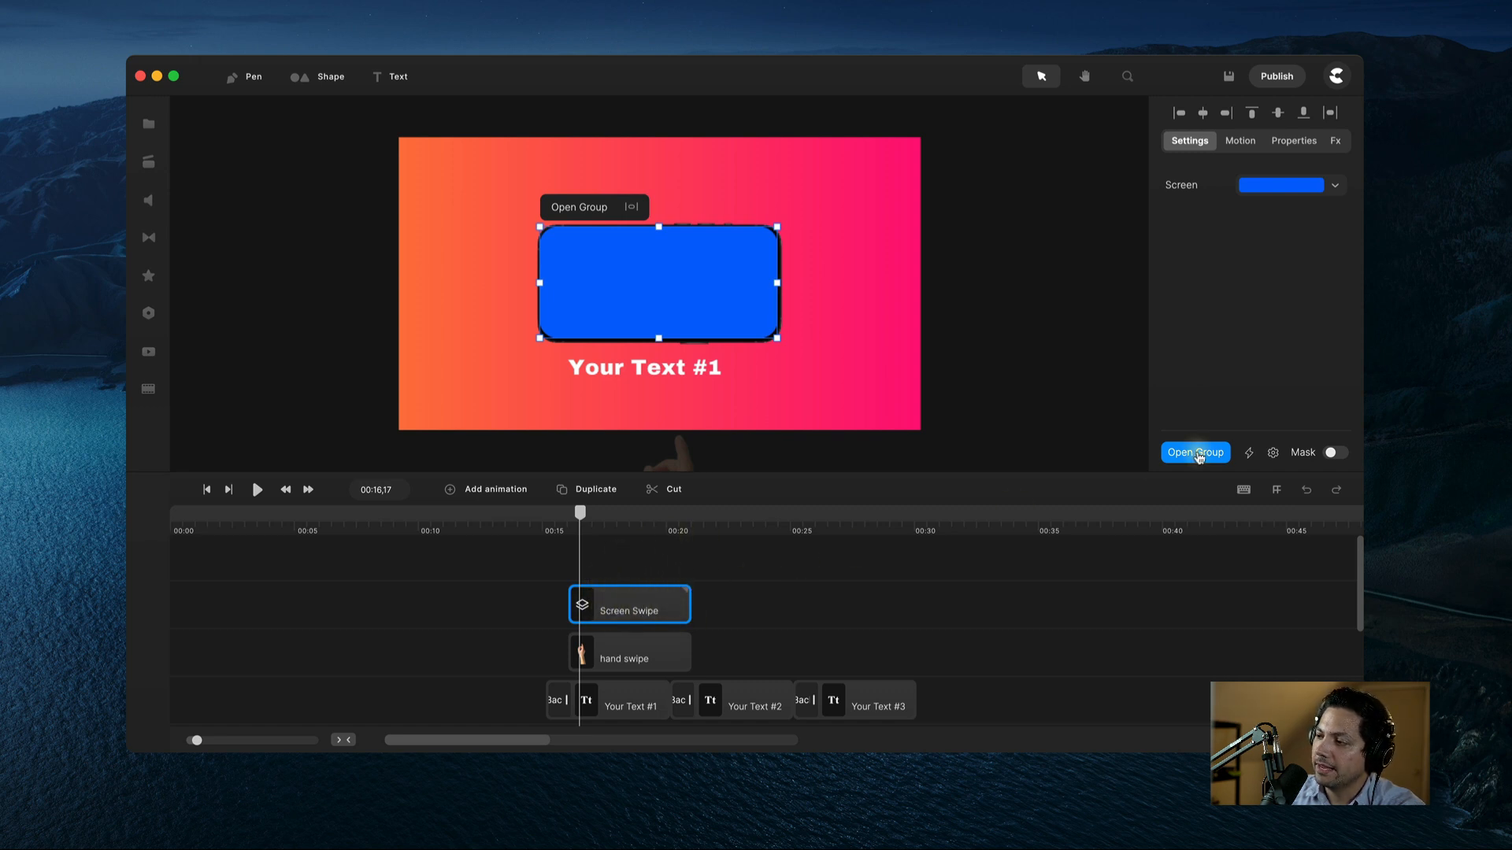
click(1331, 455)
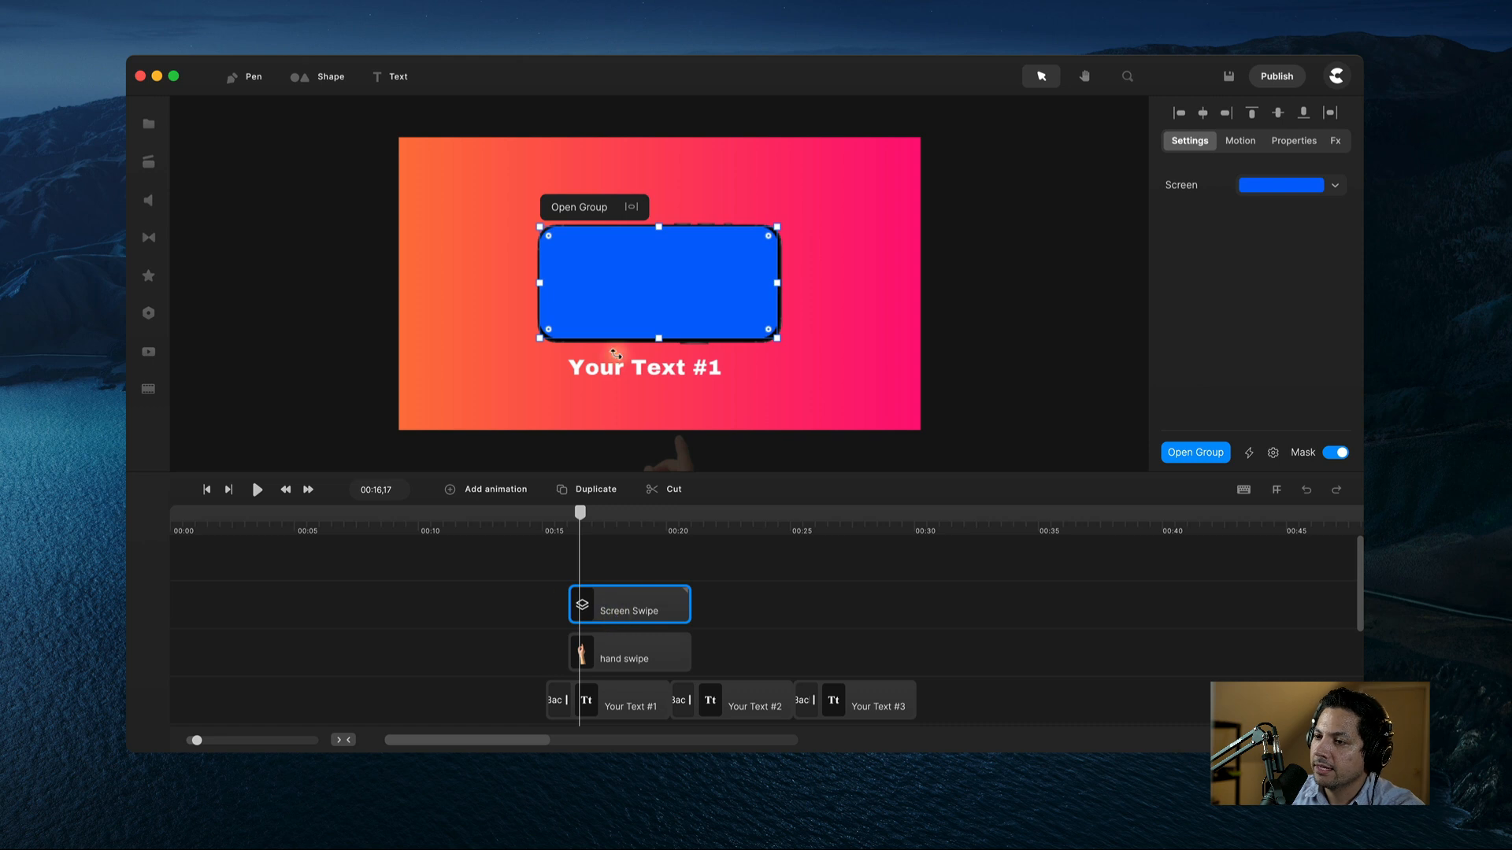
double_click(629, 603)
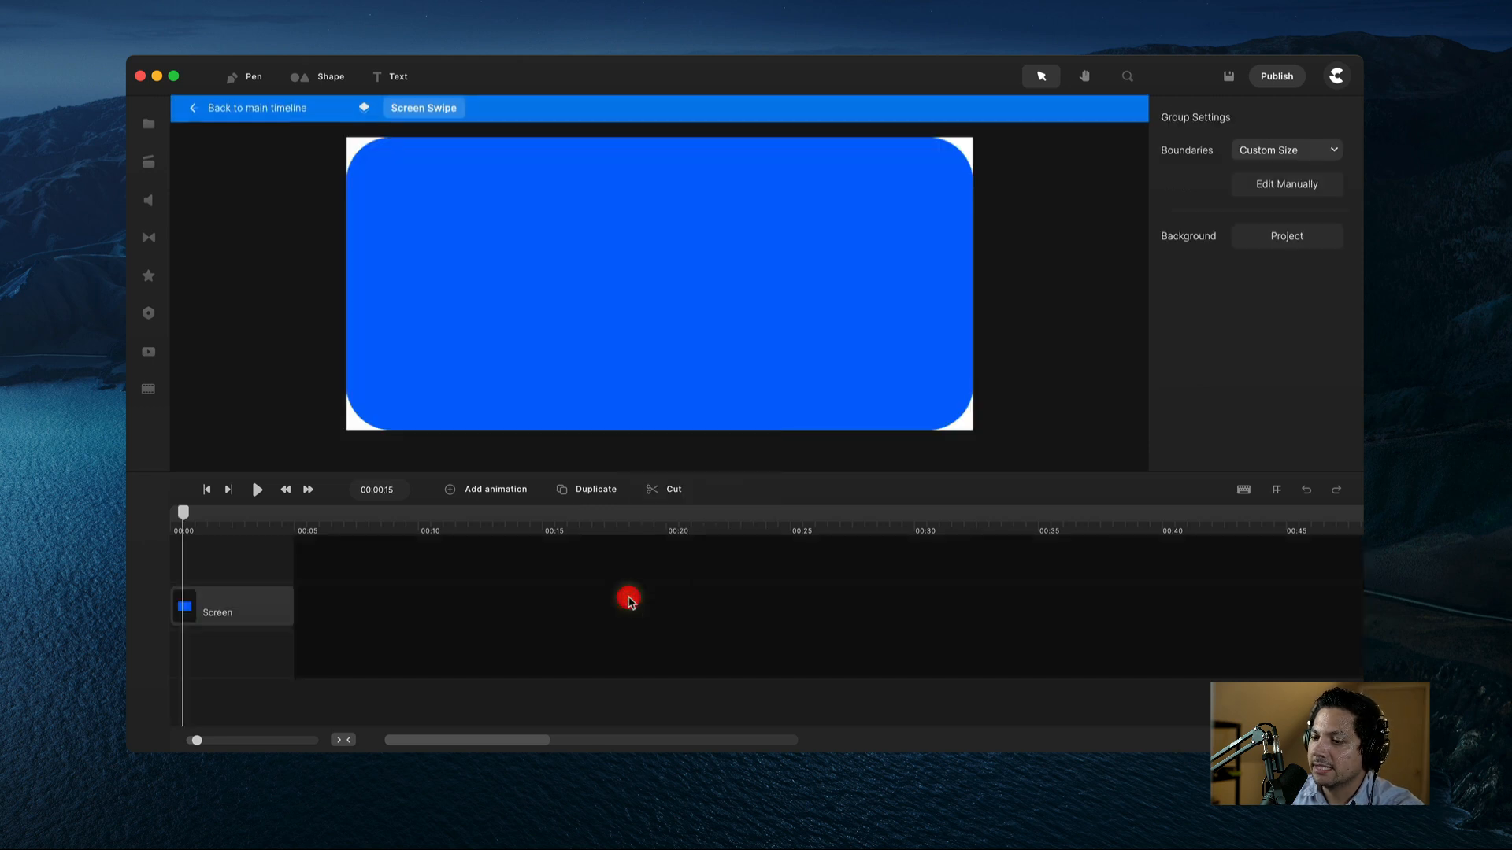
Step: Stretch the Screen rectangle rightward to a 167% long strip, then group it
click(425, 591)
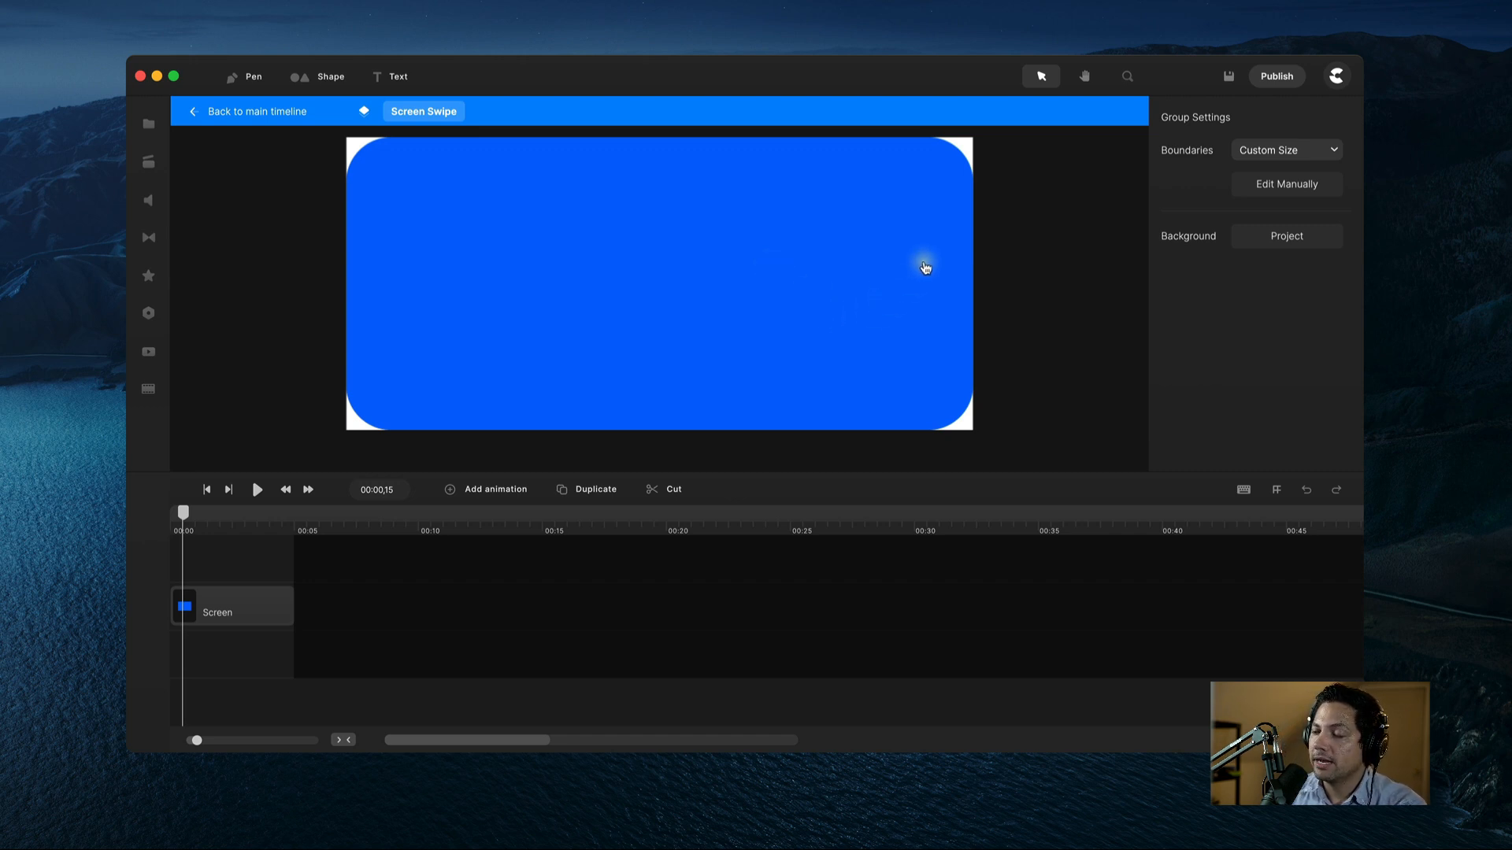
click(758, 281)
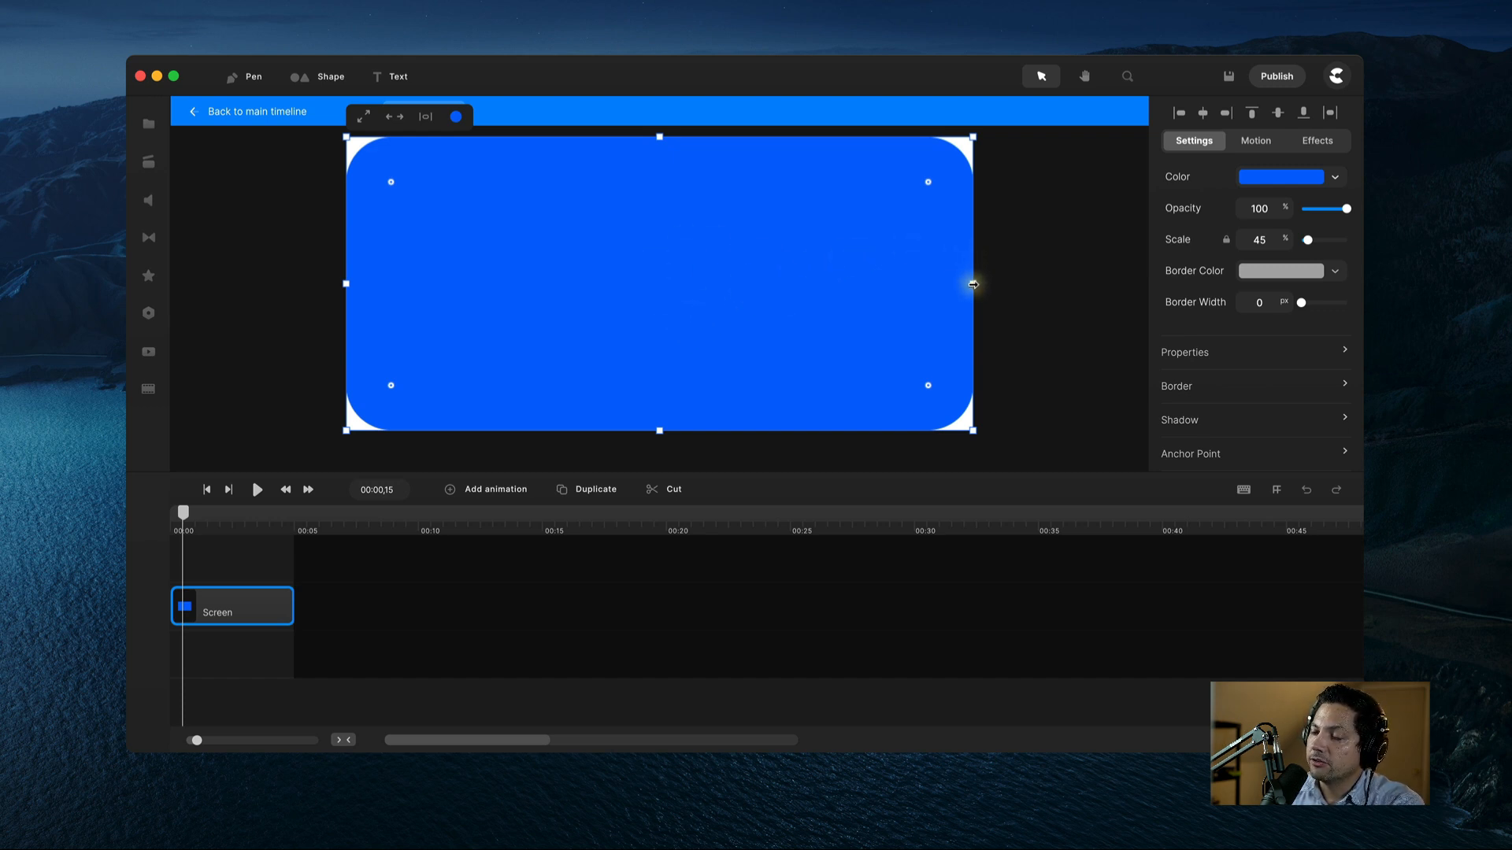
drag(974, 284, 1087, 294)
scroll(948, 311, down, 3)
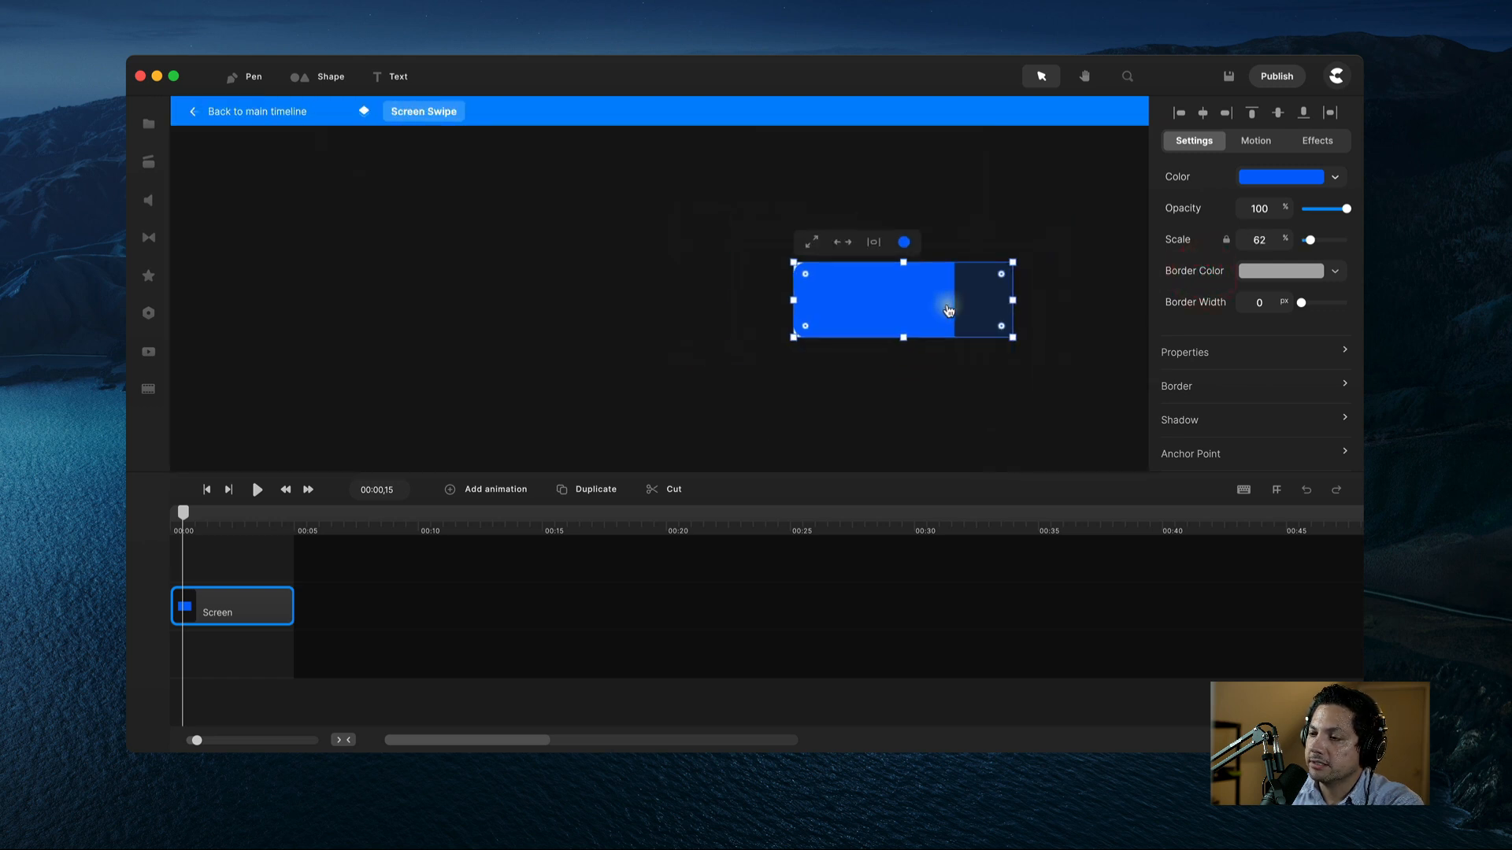
drag(1013, 300, 1151, 299)
click(1085, 75)
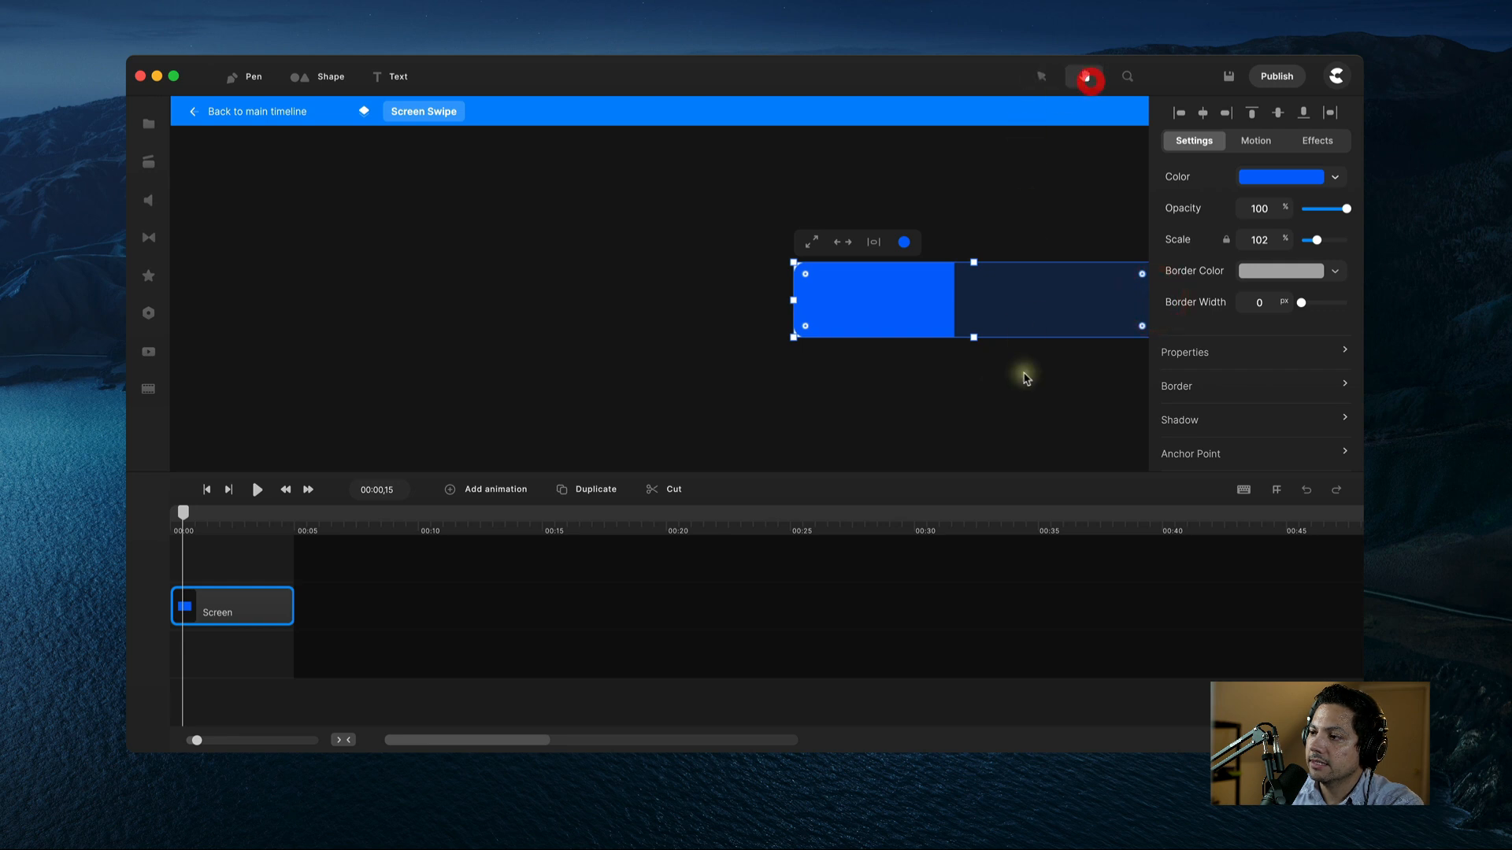
drag(1019, 371, 756, 375)
click(1041, 76)
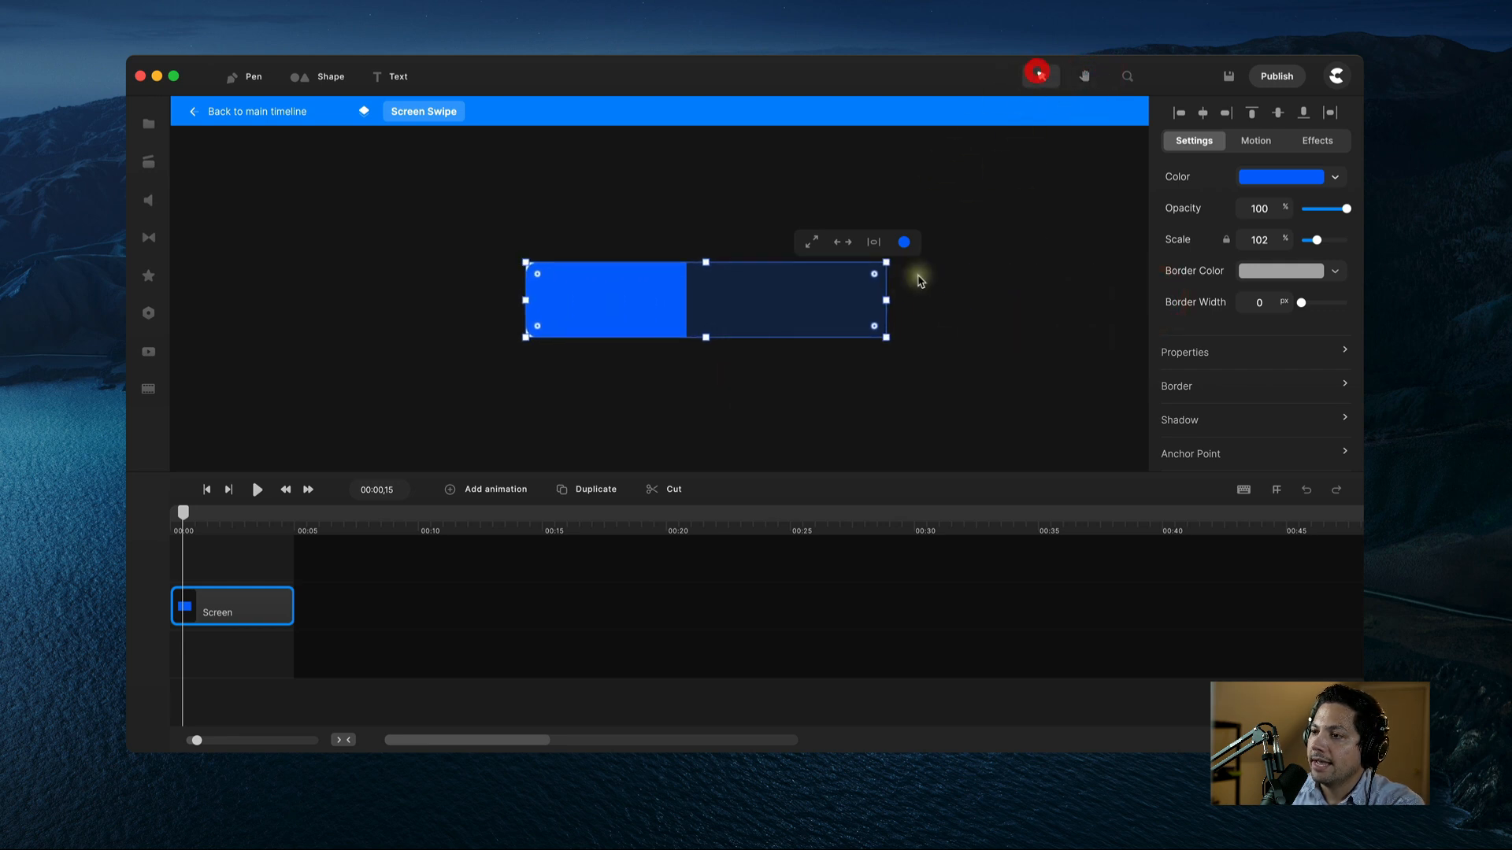
drag(885, 300, 1056, 298)
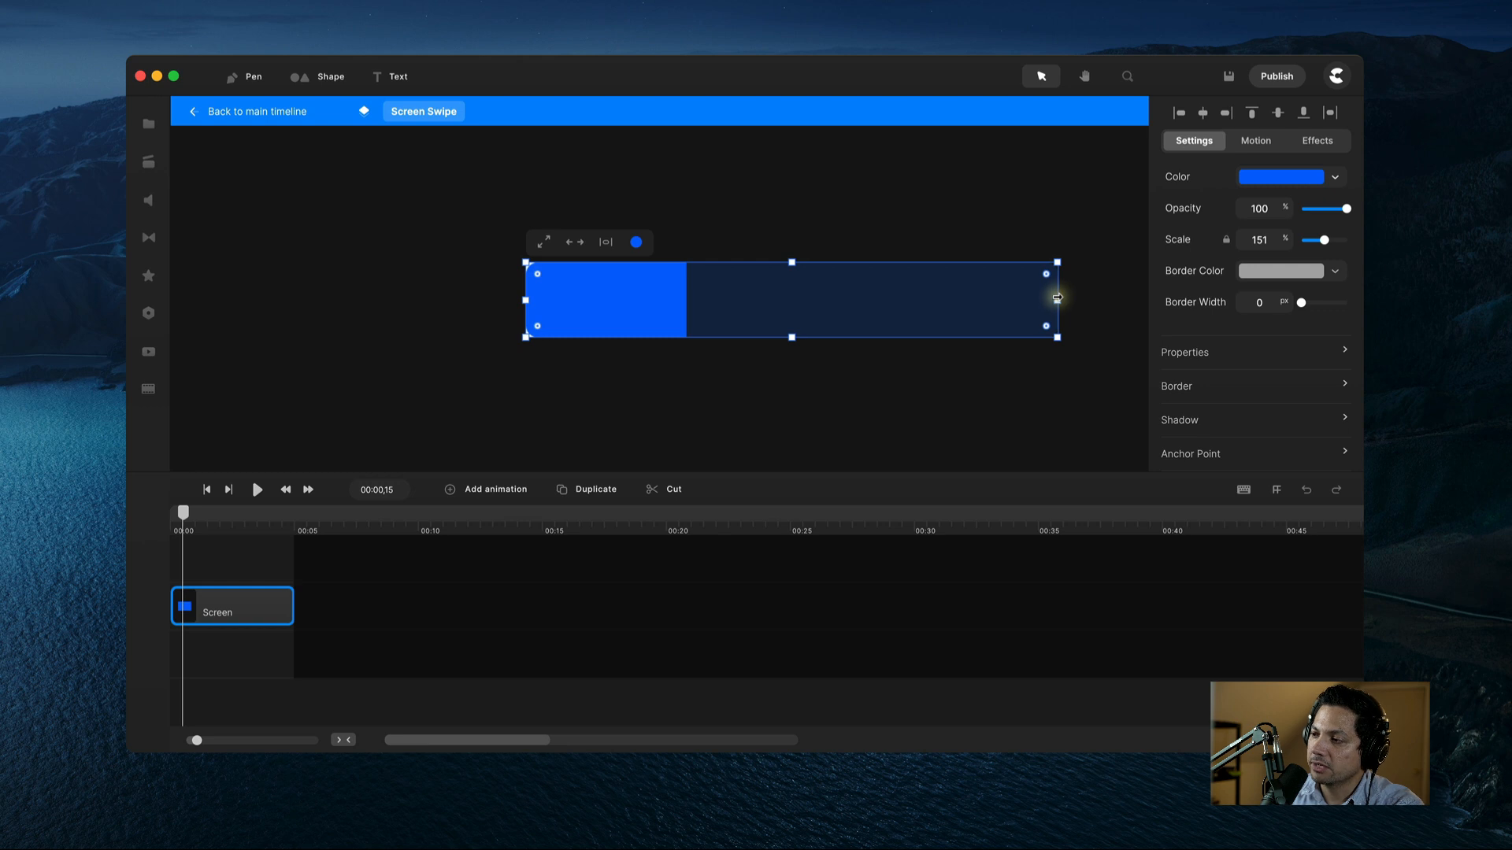
drag(1056, 301, 1113, 293)
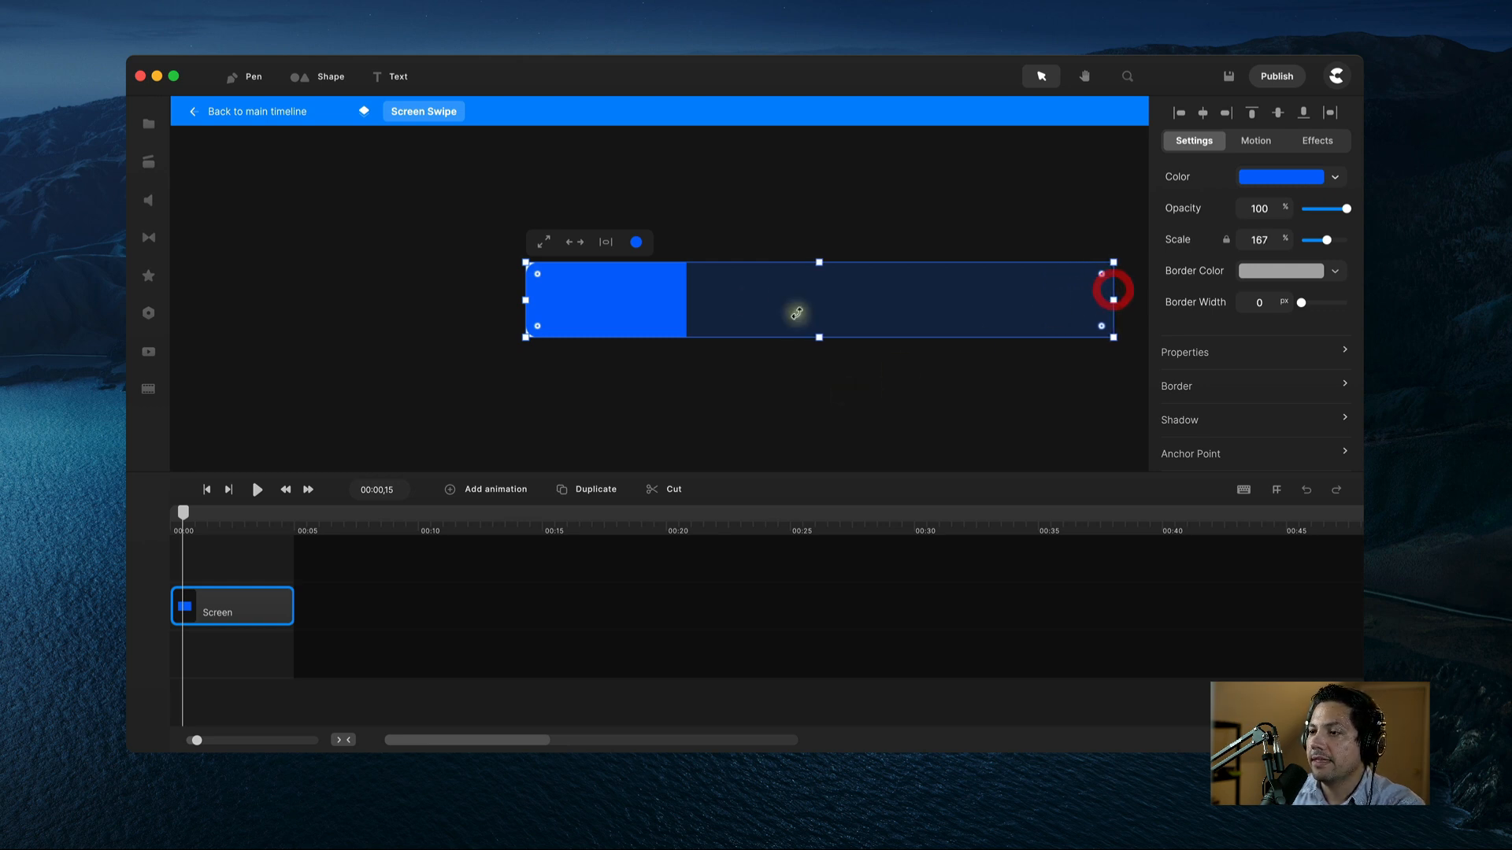
right_click(810, 303)
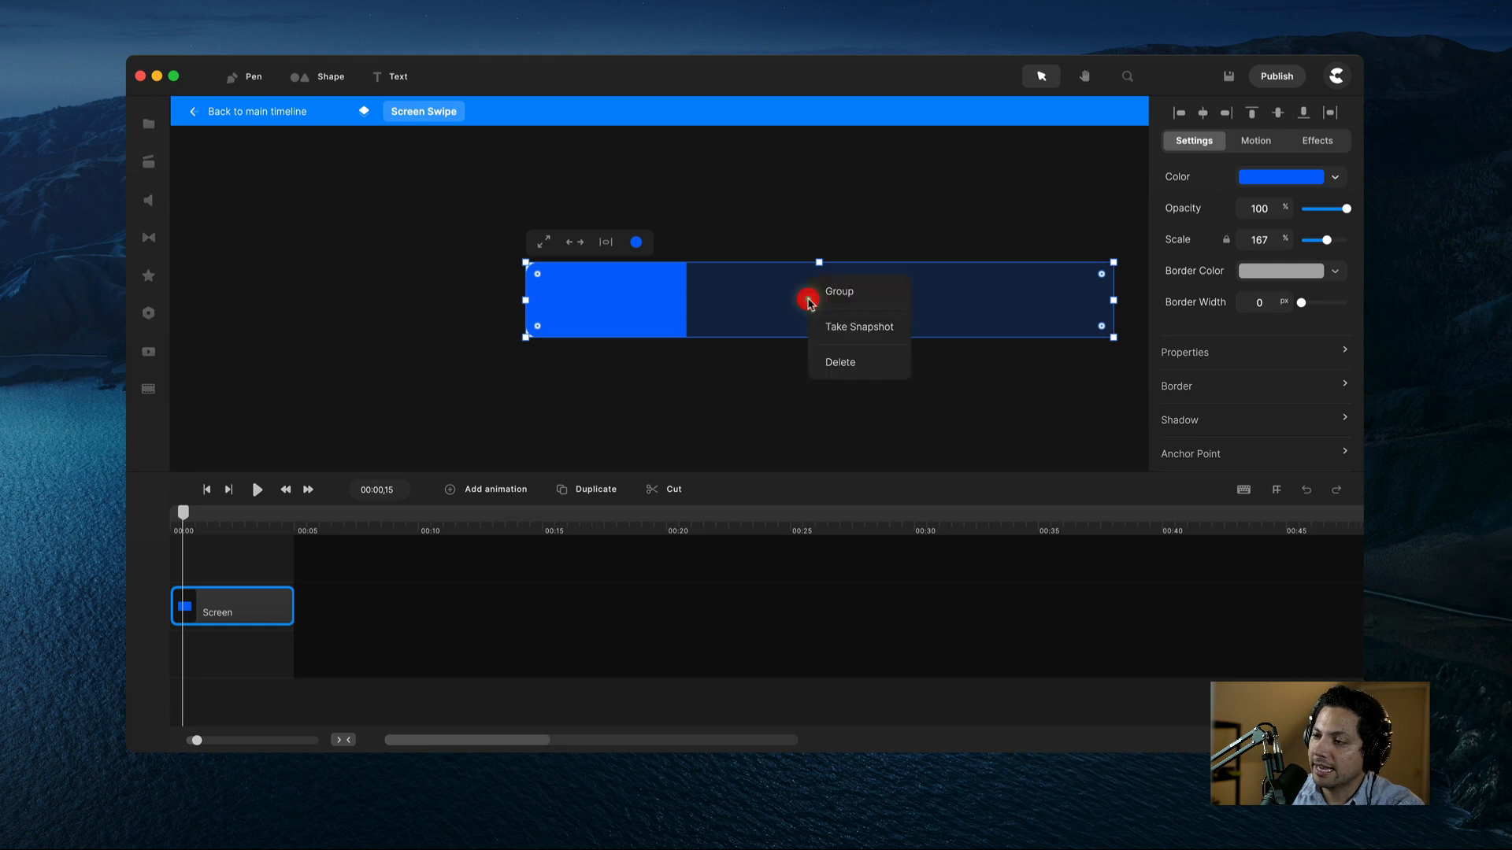
click(823, 289)
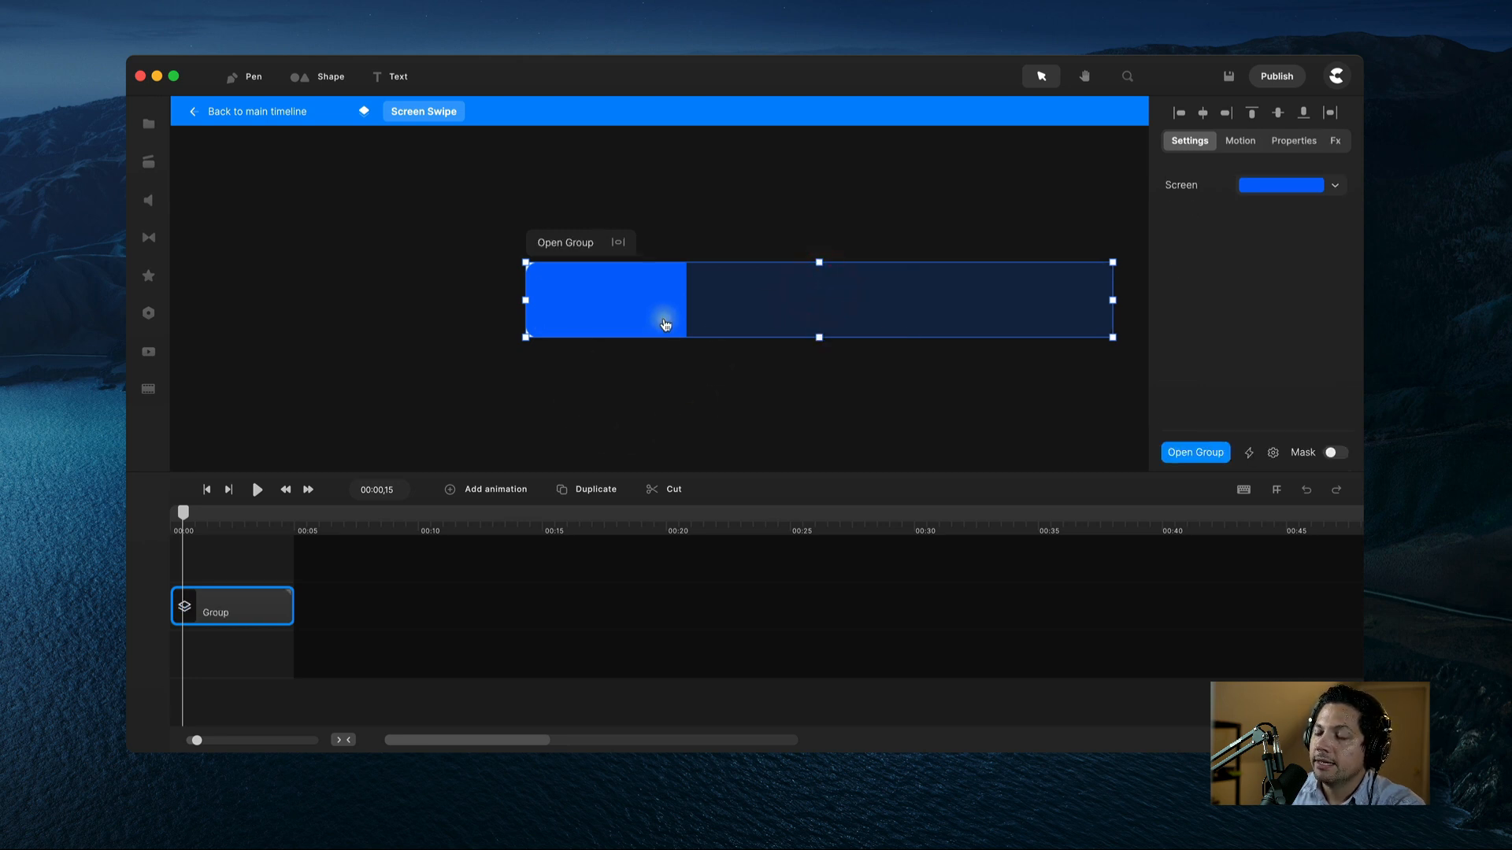
Step: Inside the nested group, delete the blue placeholder and extend the track to 00:10
double_click(214, 614)
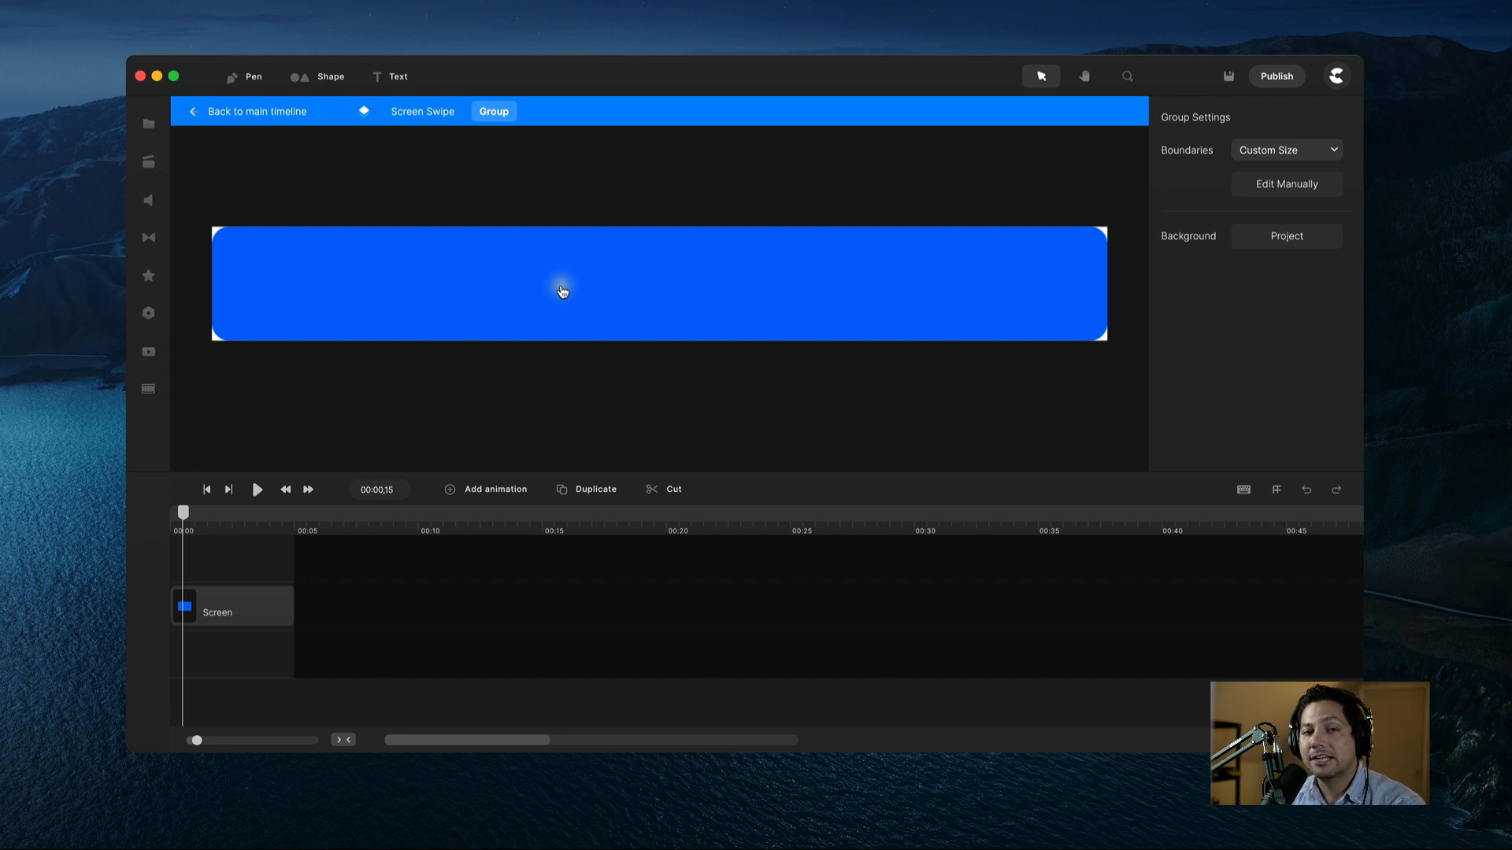
click(626, 291)
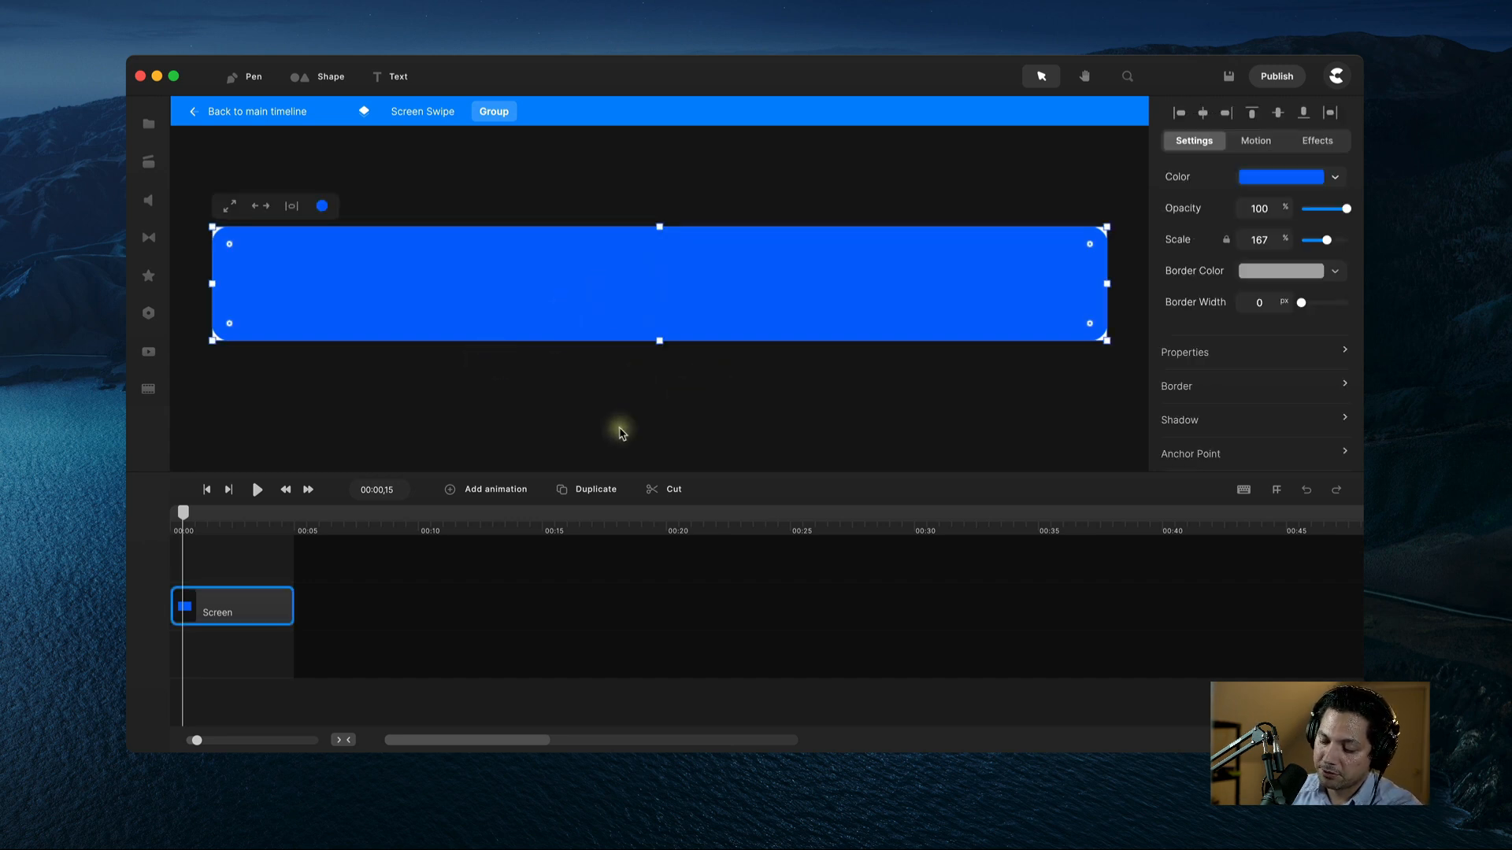
key(Delete)
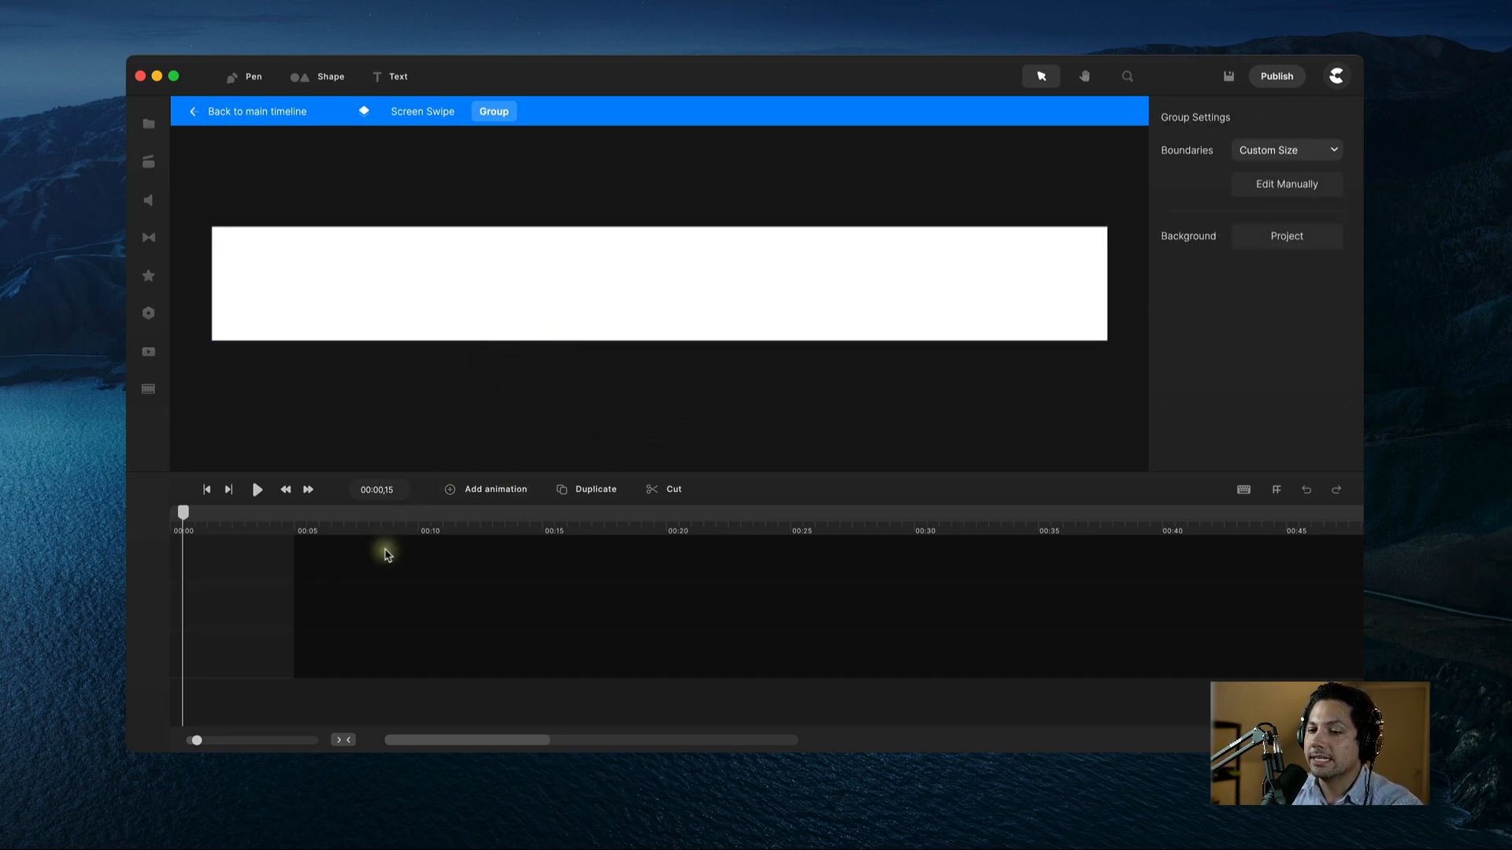
drag(294, 581, 444, 573)
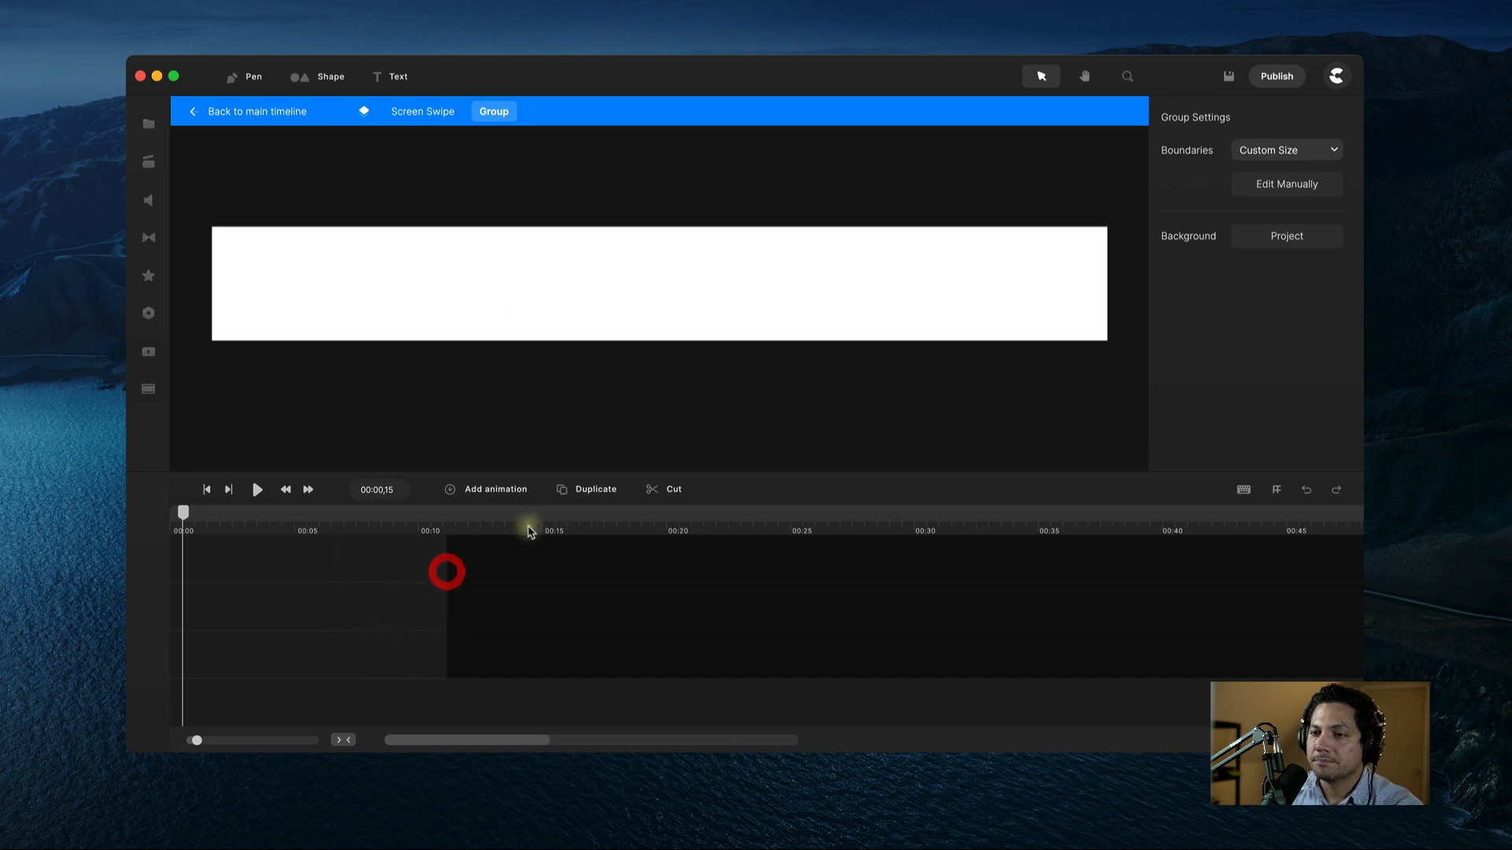
click(149, 127)
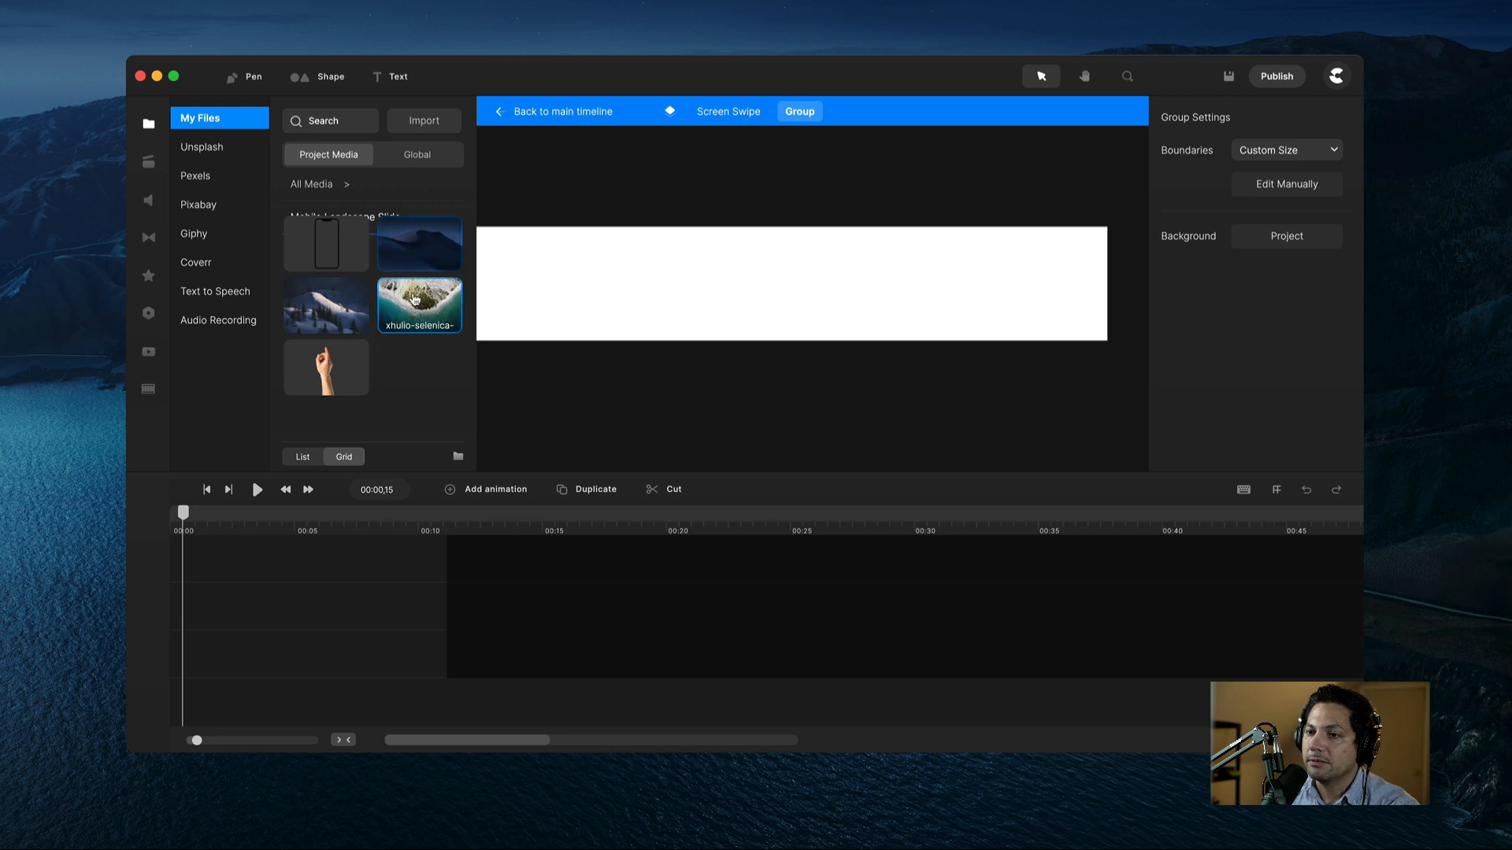
Step: Place the dark dune photo at 59% scale over the left end of the strip
drag(417, 249, 619, 274)
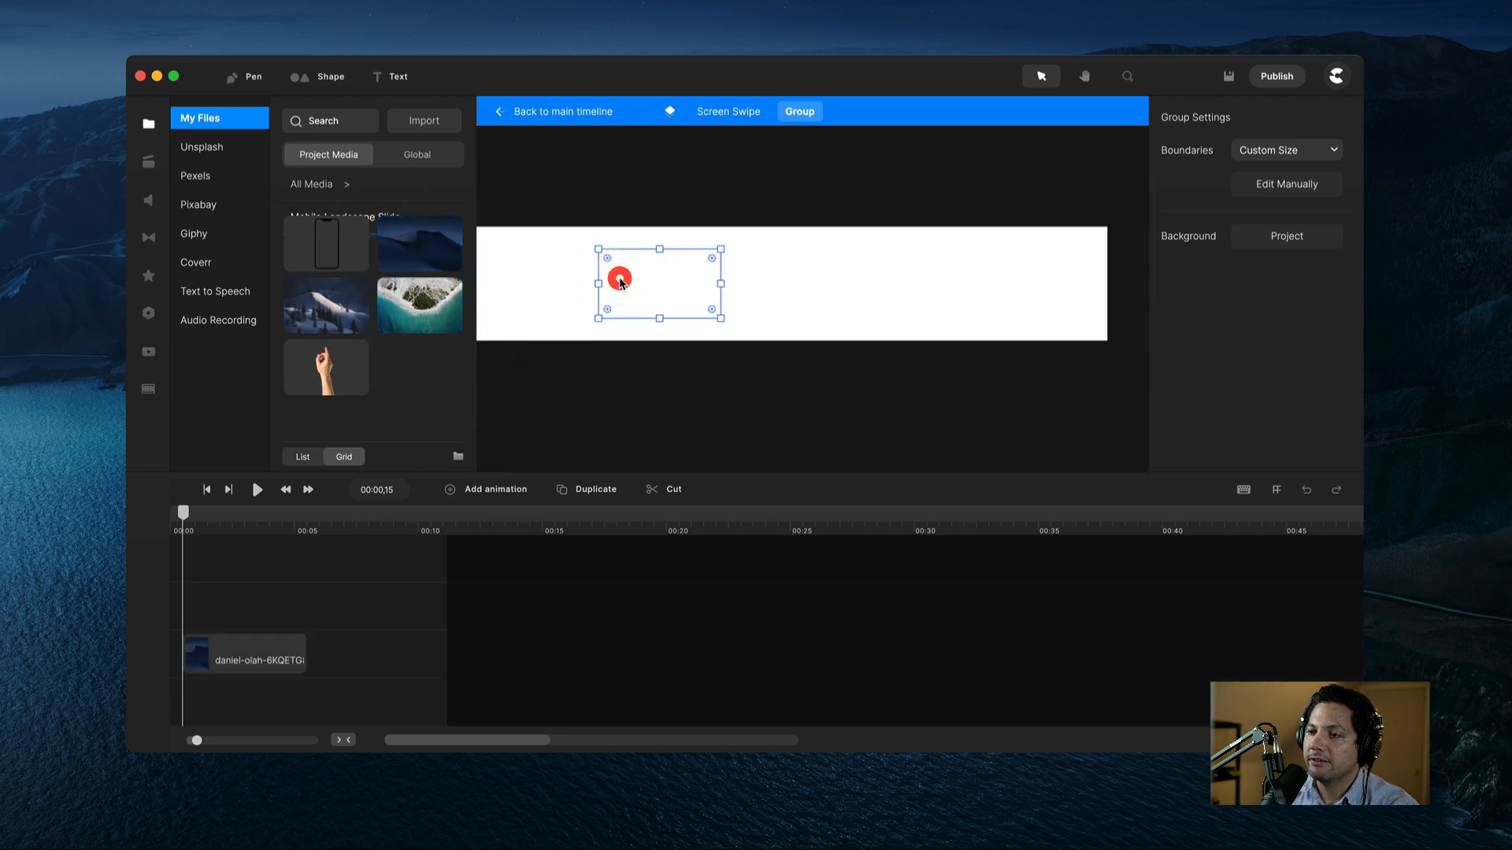
click(148, 124)
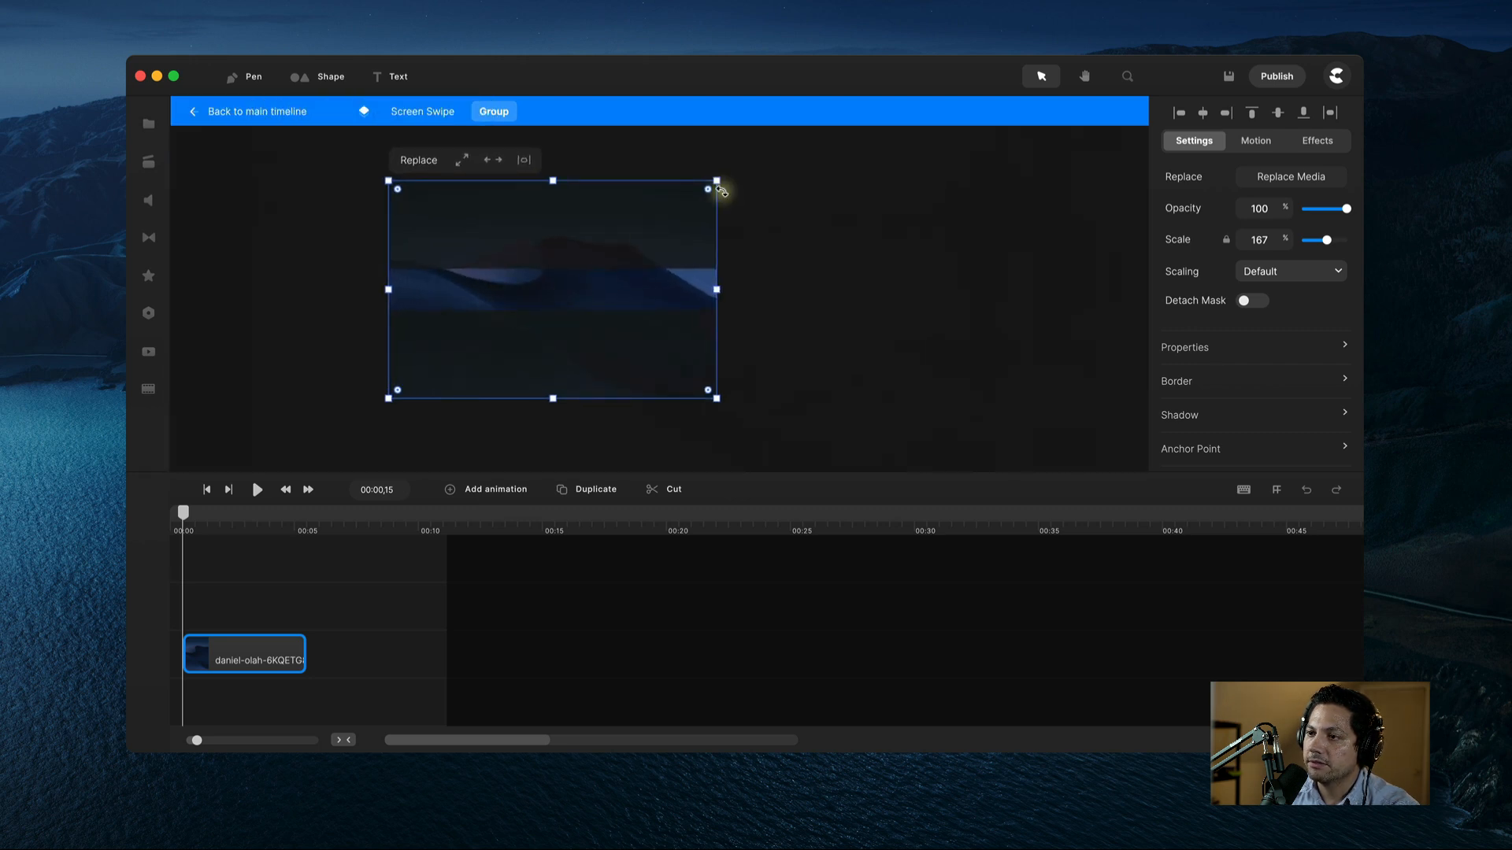
drag(719, 180, 501, 321)
click(486, 307)
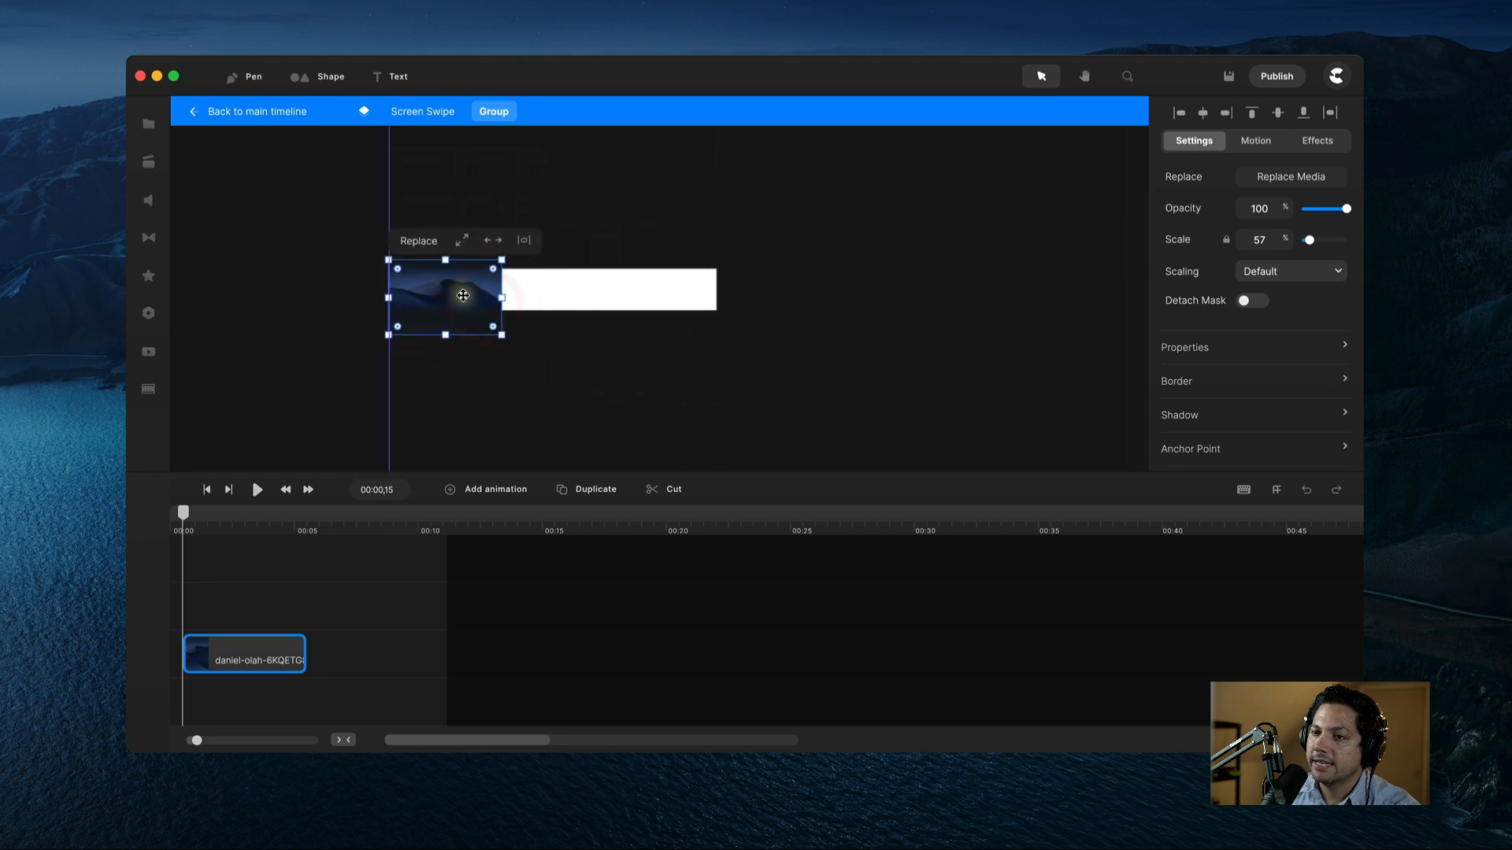
click(467, 312)
key(super+0)
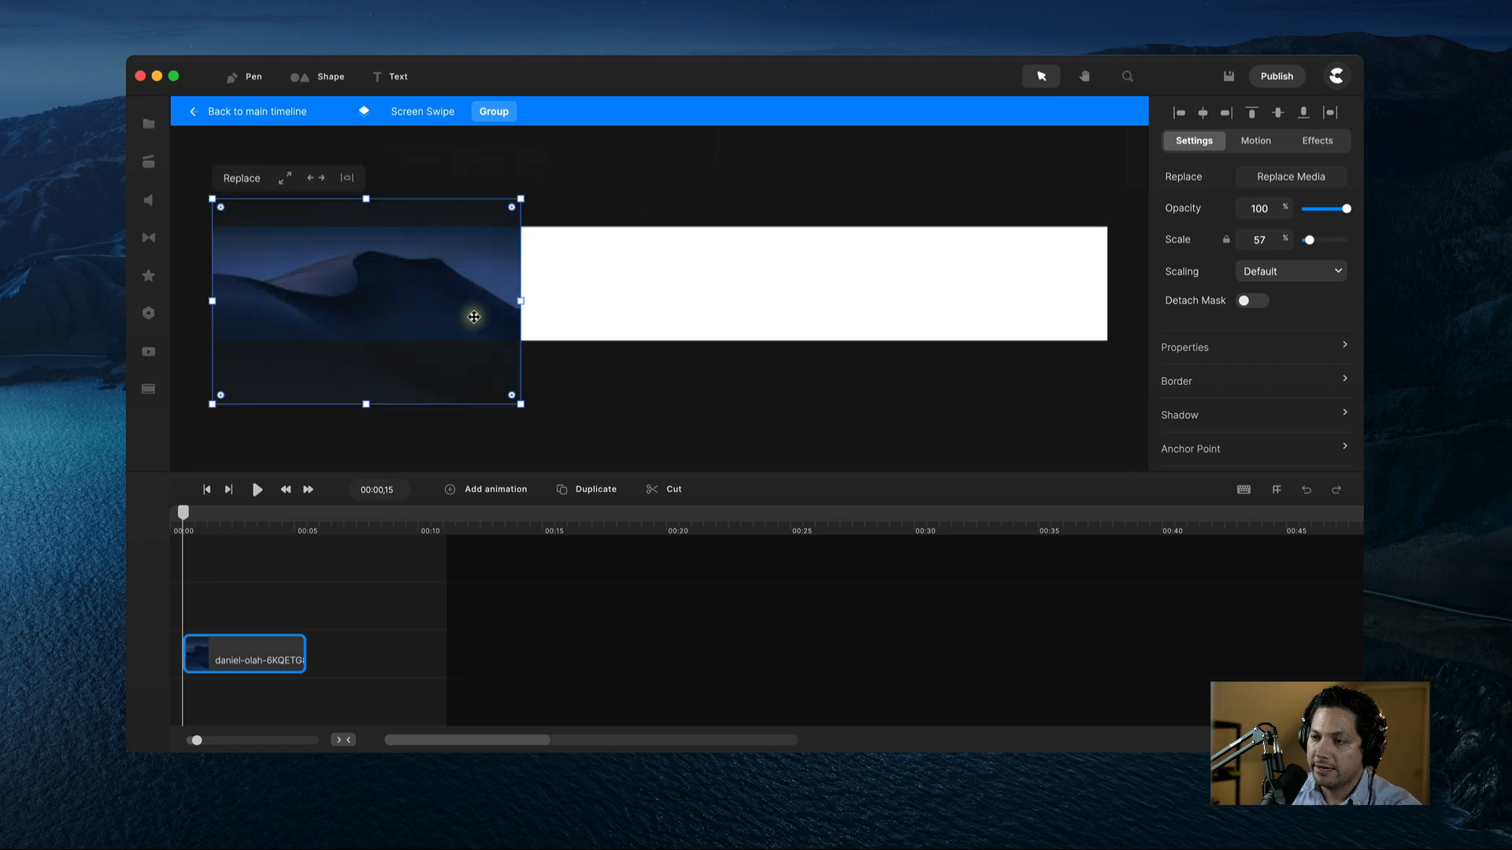
drag(522, 201, 544, 188)
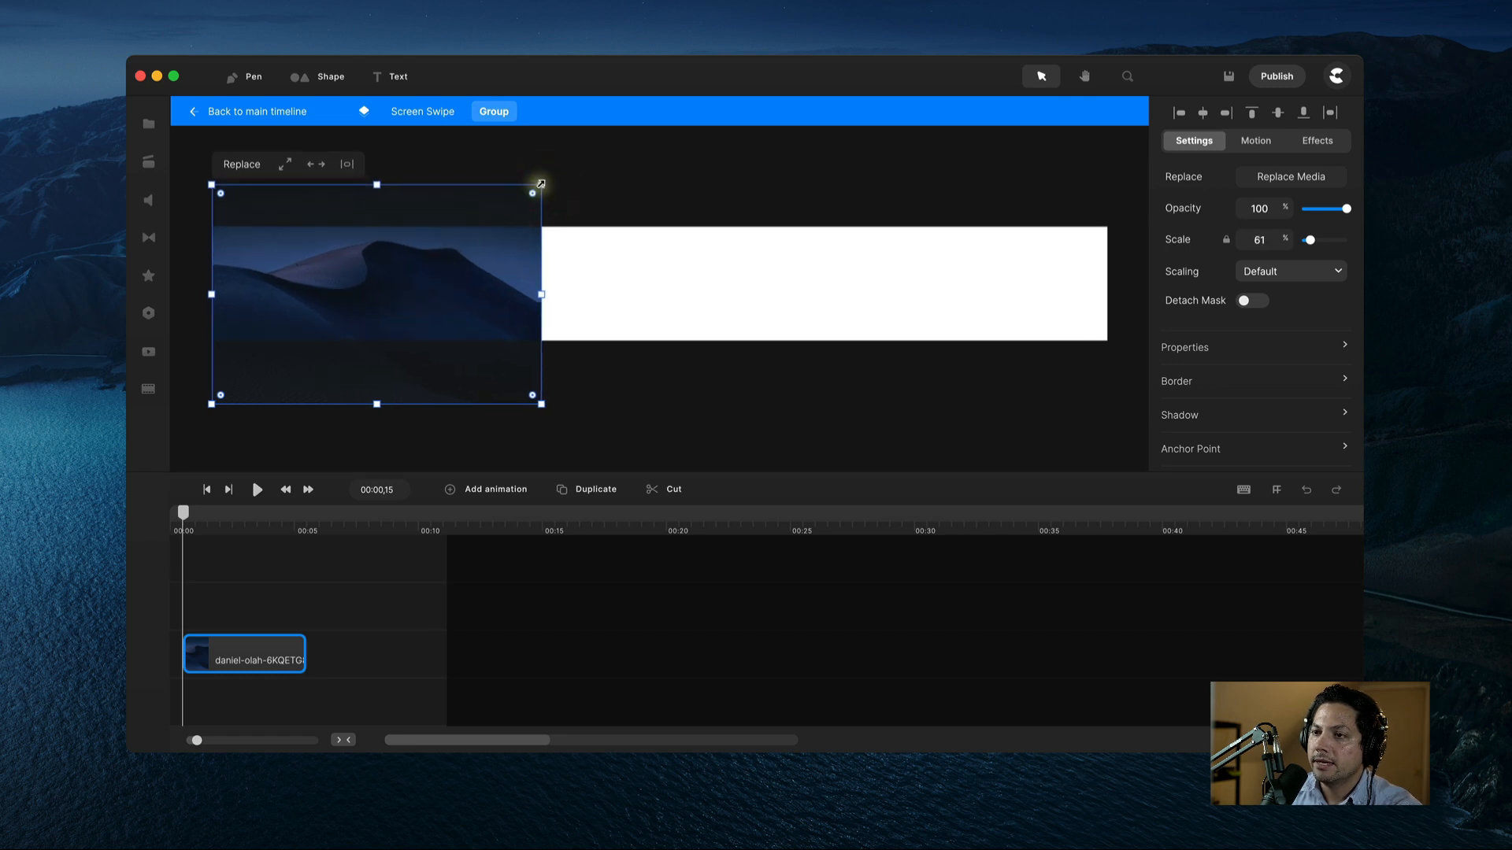
drag(541, 184, 530, 191)
drag(385, 287, 380, 313)
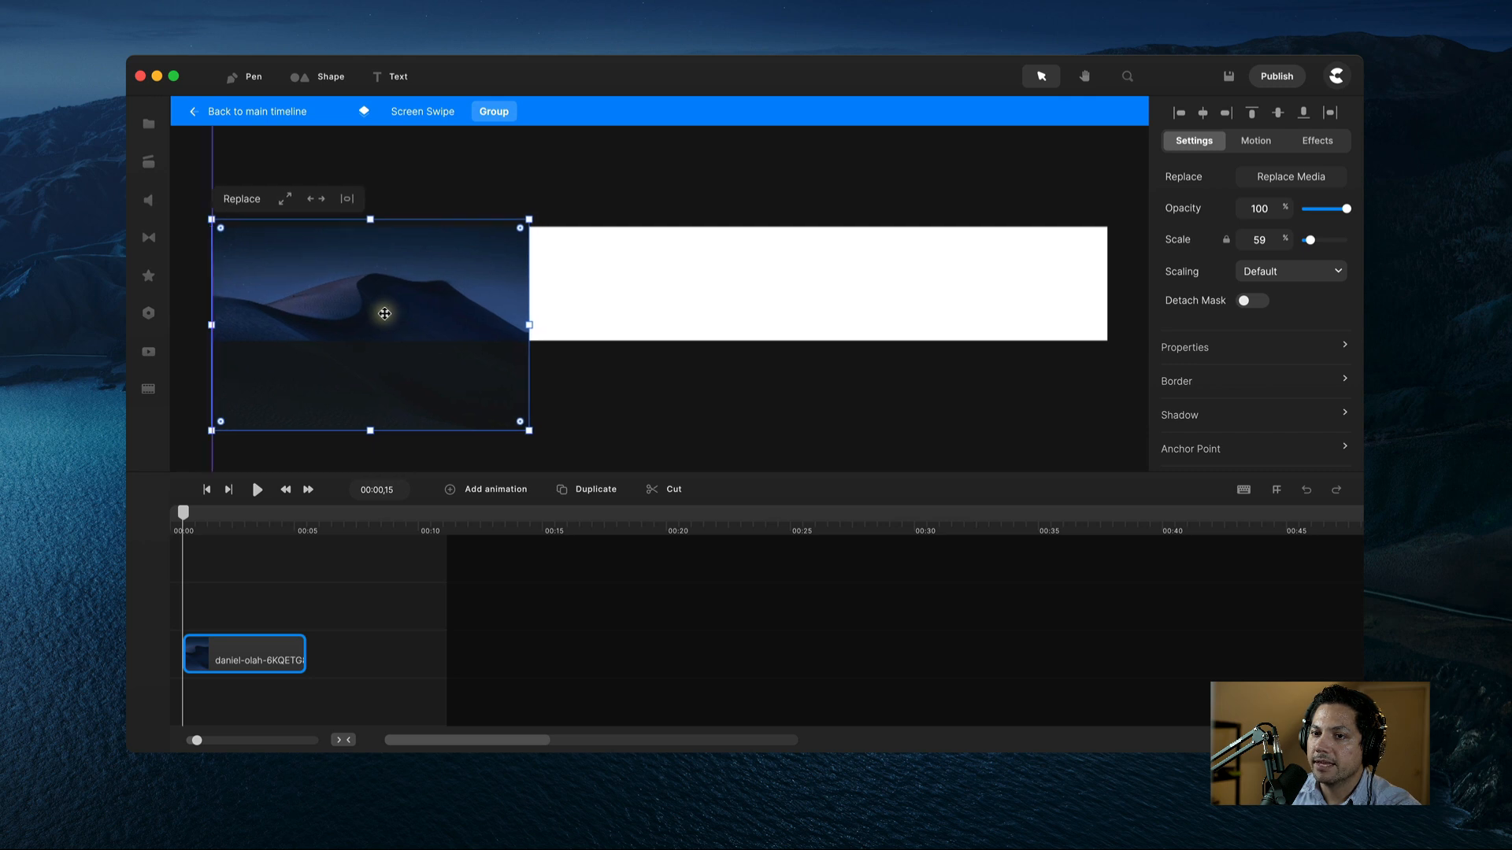
click(580, 395)
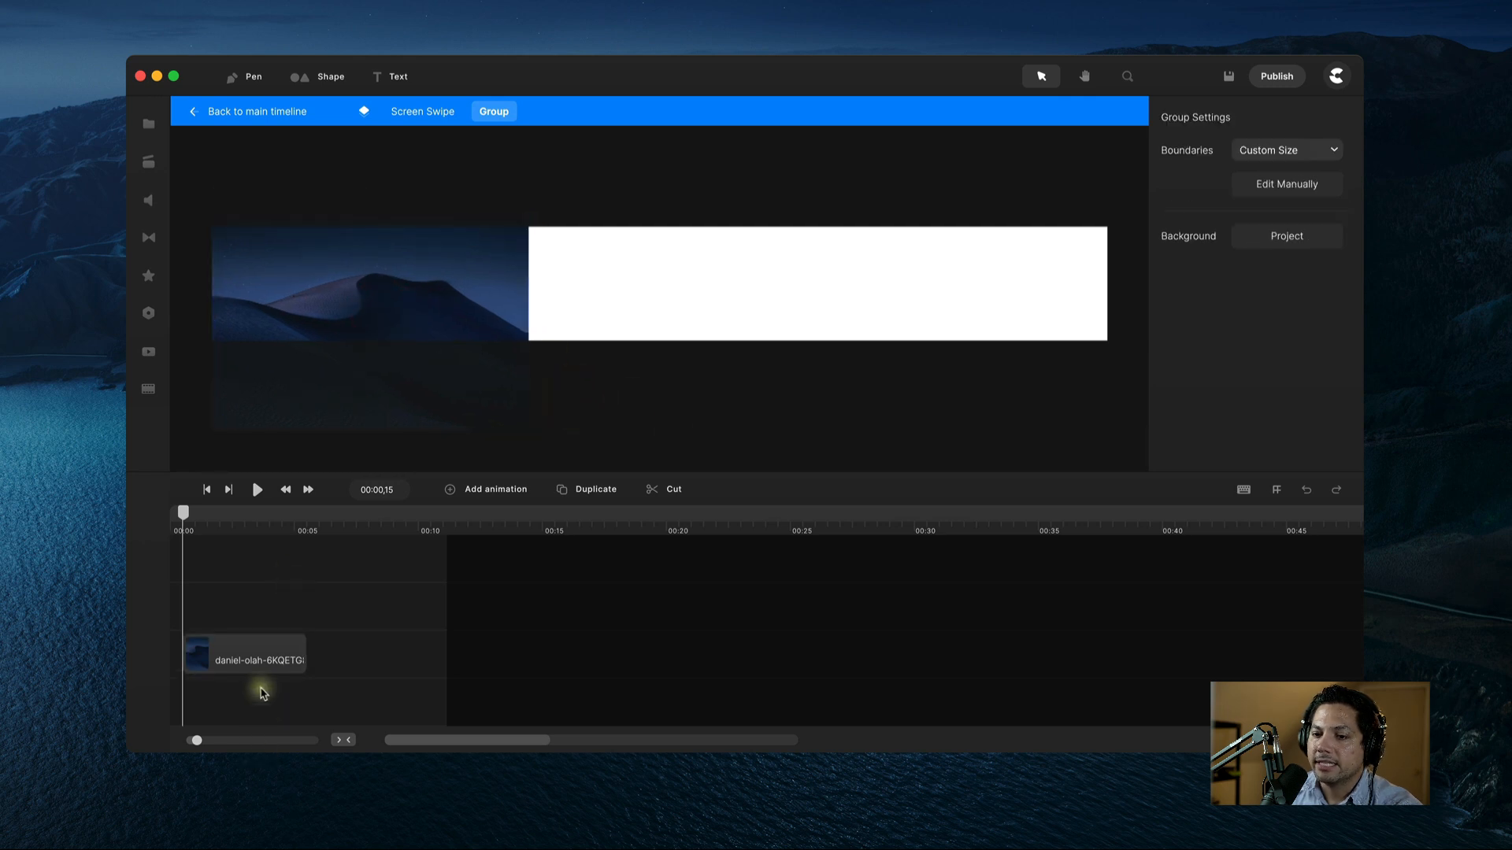
Step: Add the aerial island photo from My Files to the group
click(210, 664)
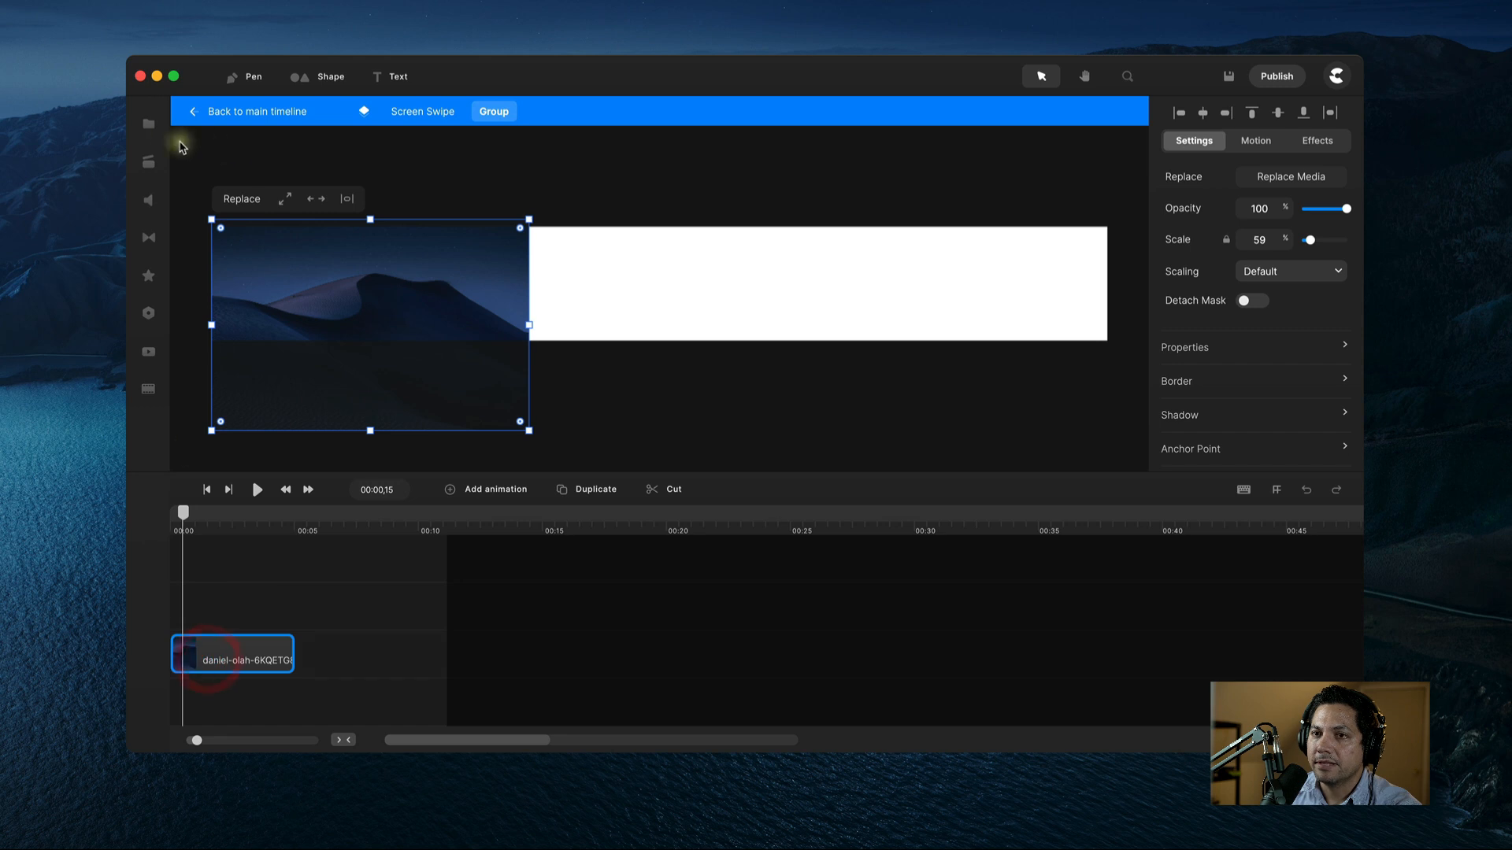
click(149, 124)
drag(420, 308, 641, 317)
Step: Scale the aerial beach photo to 56% beside the dune image, then reopen the media library
click(148, 123)
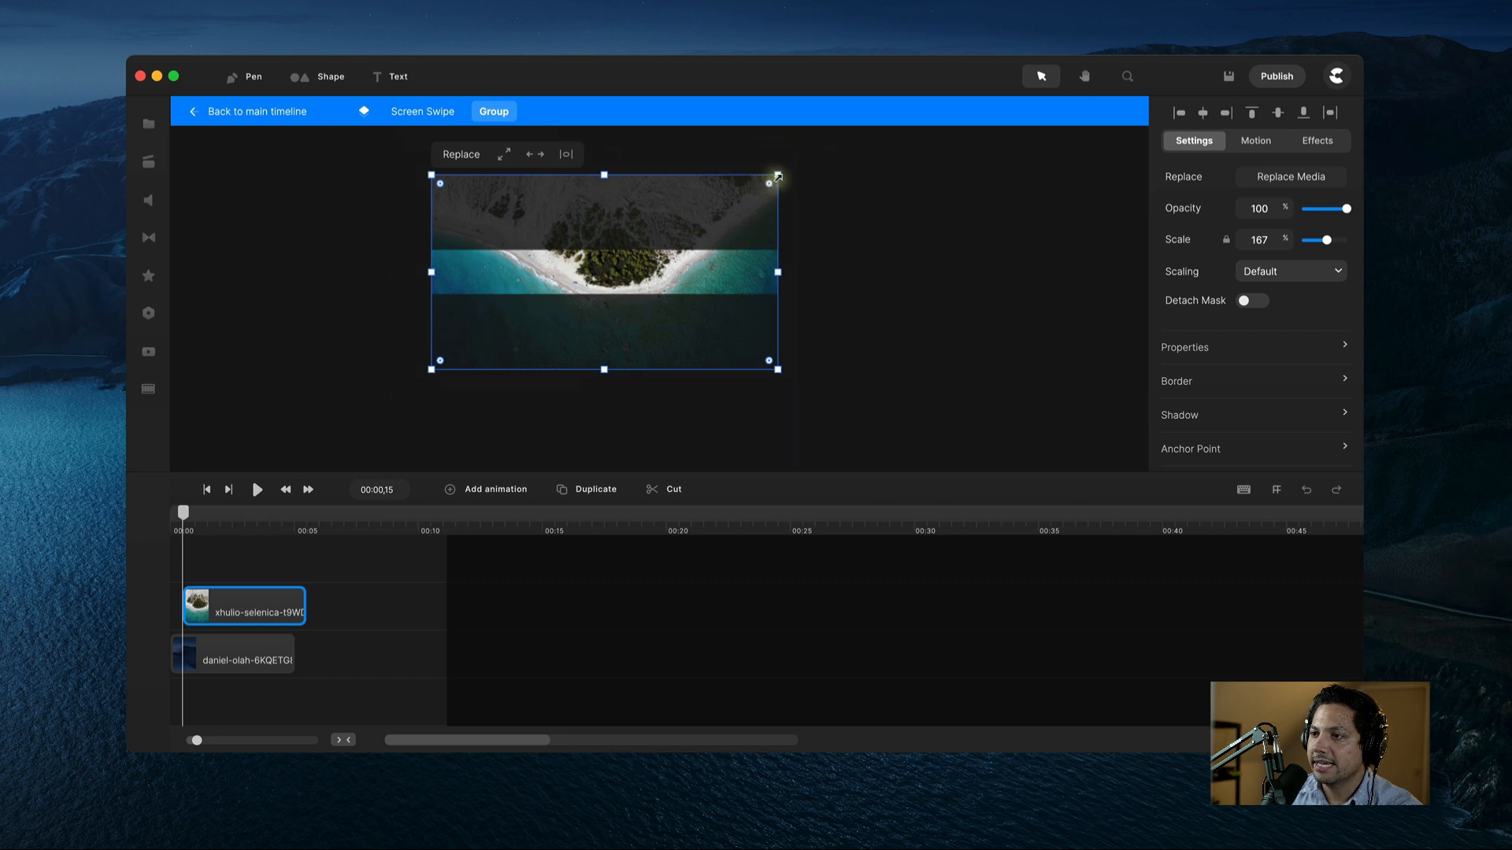
drag(778, 177, 622, 280)
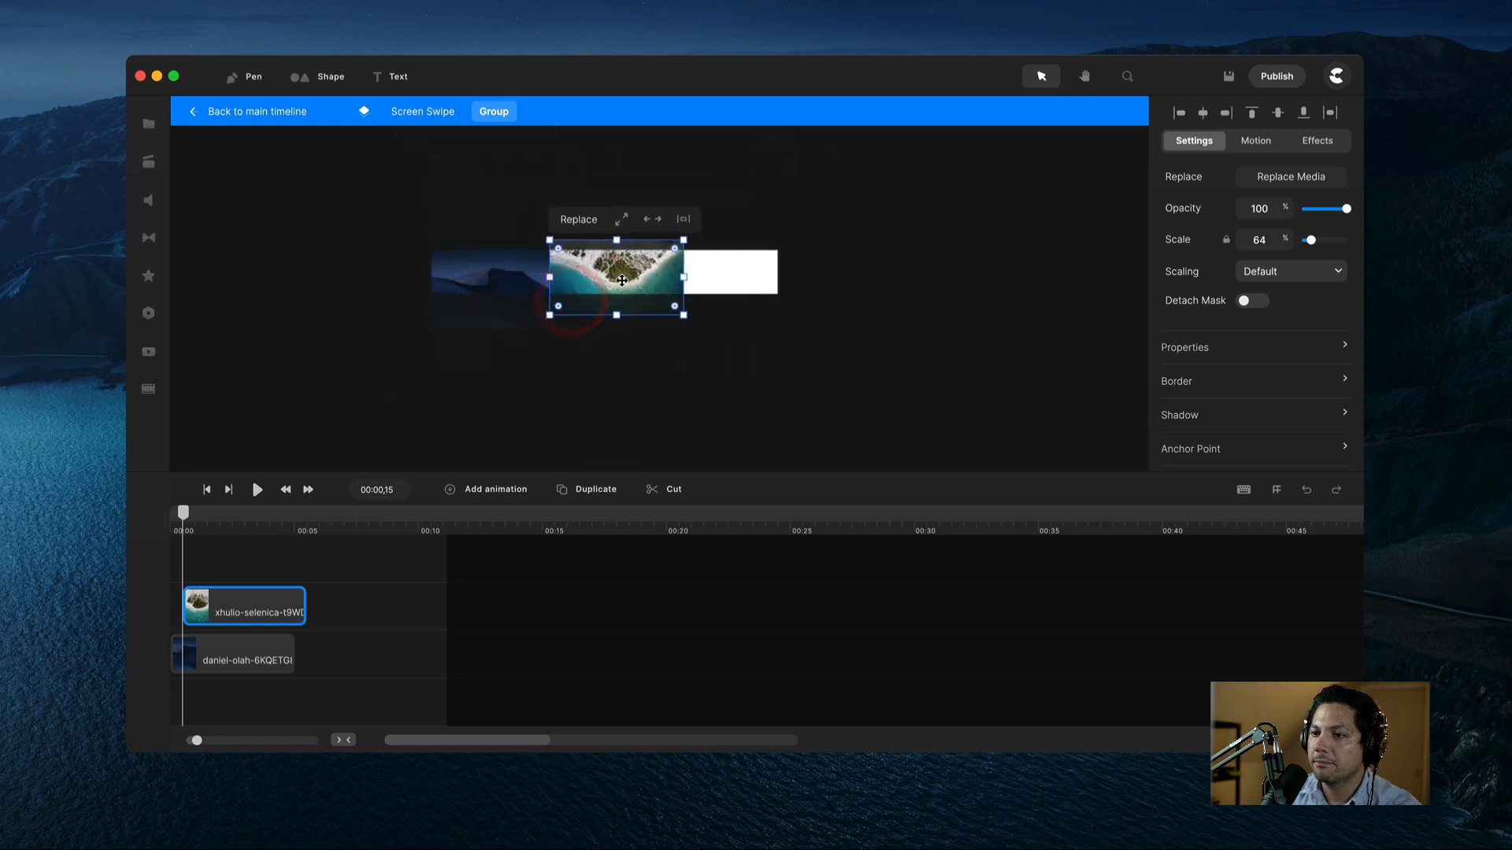
drag(684, 240, 669, 248)
scroll(592, 271, up, 5)
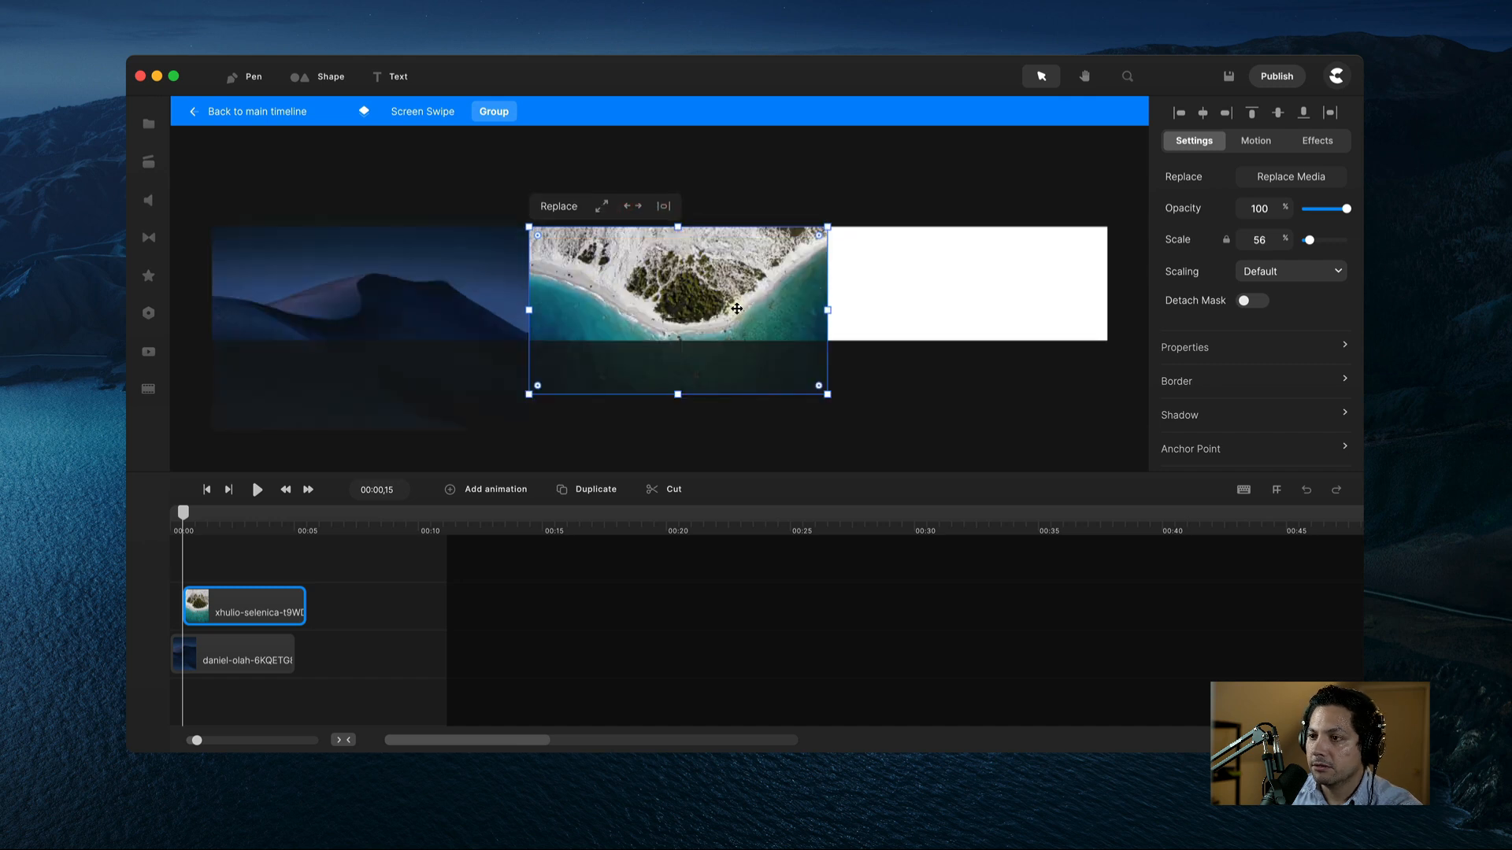
drag(736, 309, 695, 285)
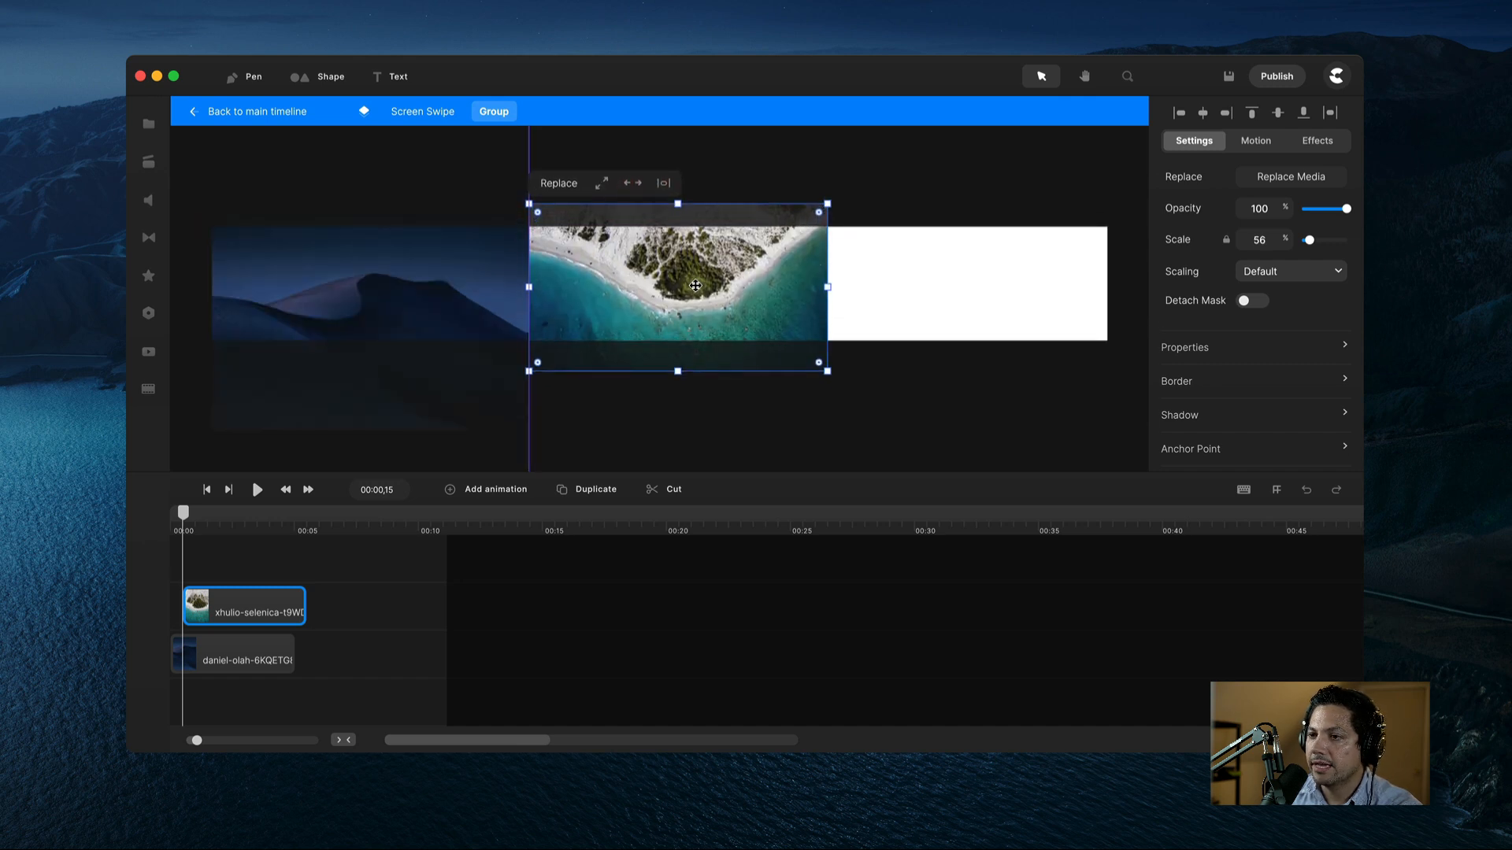
click(756, 444)
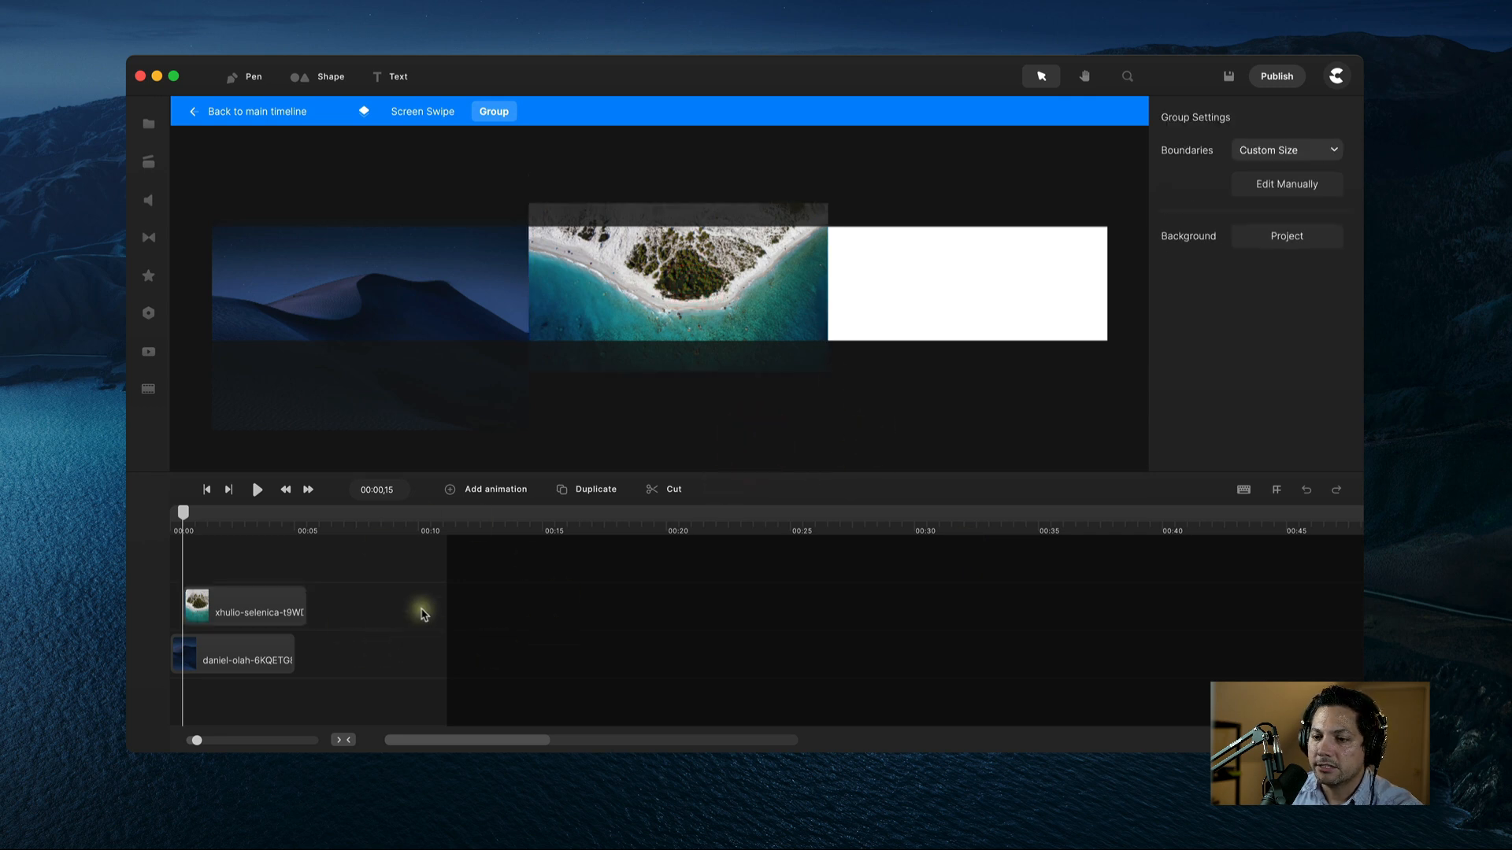
click(268, 610)
click(145, 126)
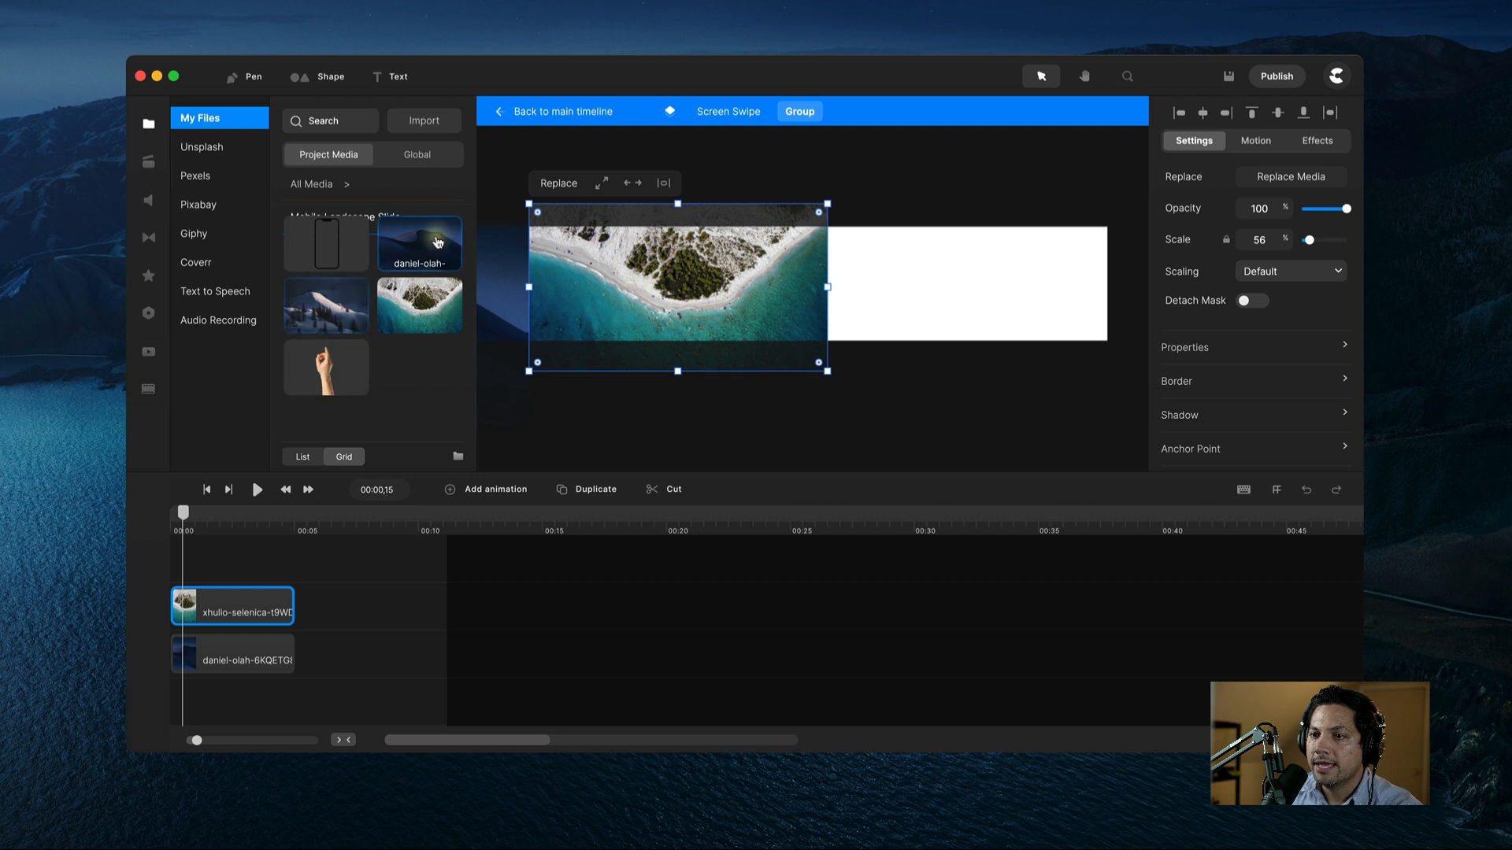
Step: Add the snowy mountain photo at 55% scale, aligned right of the beach image
drag(326, 305, 929, 288)
scroll(553, 284, down, 5)
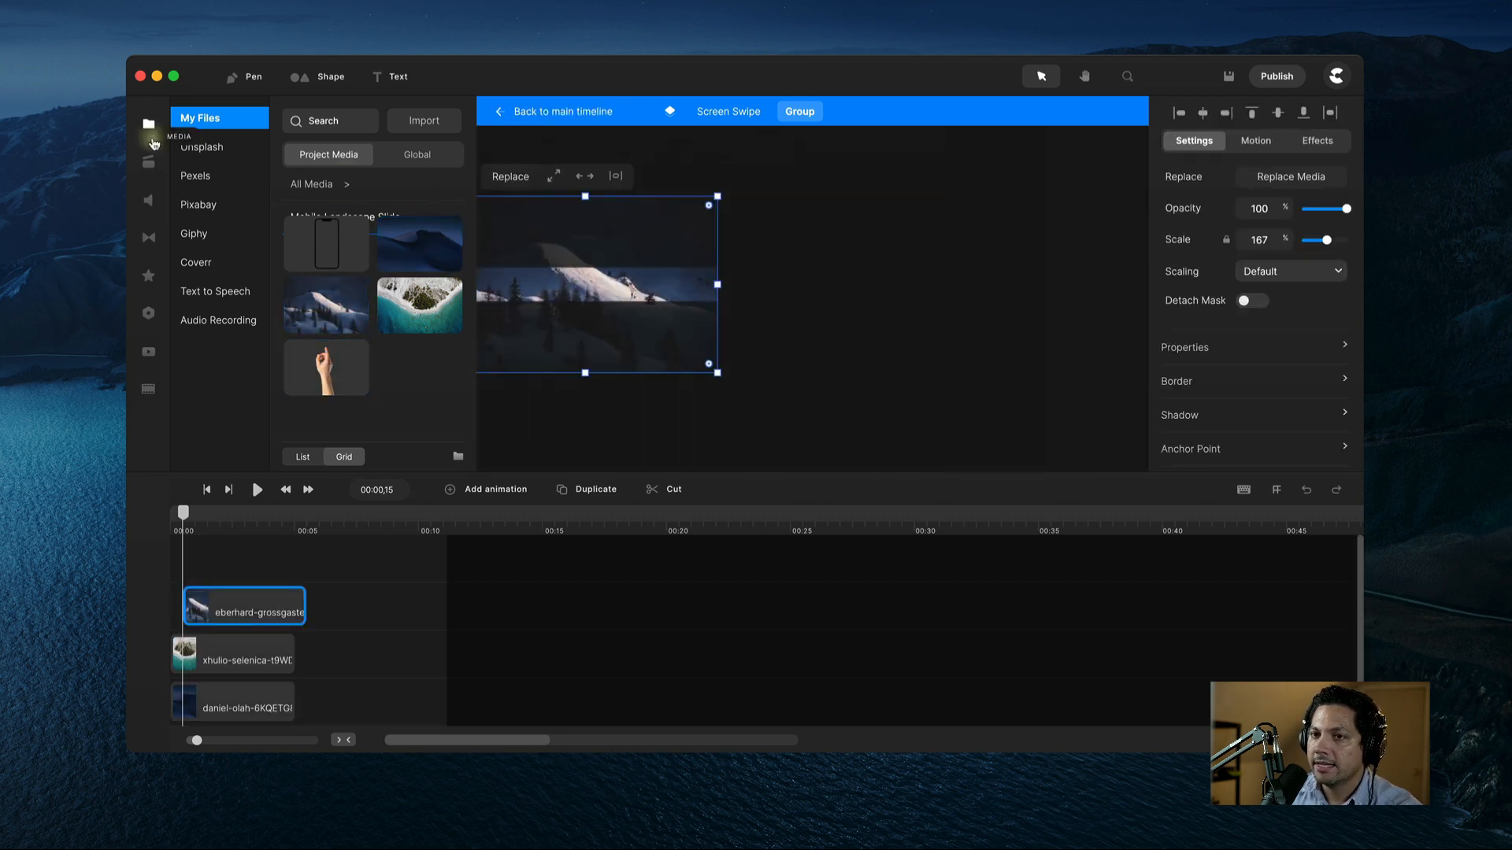
click(148, 125)
drag(719, 196, 557, 300)
drag(497, 340, 681, 299)
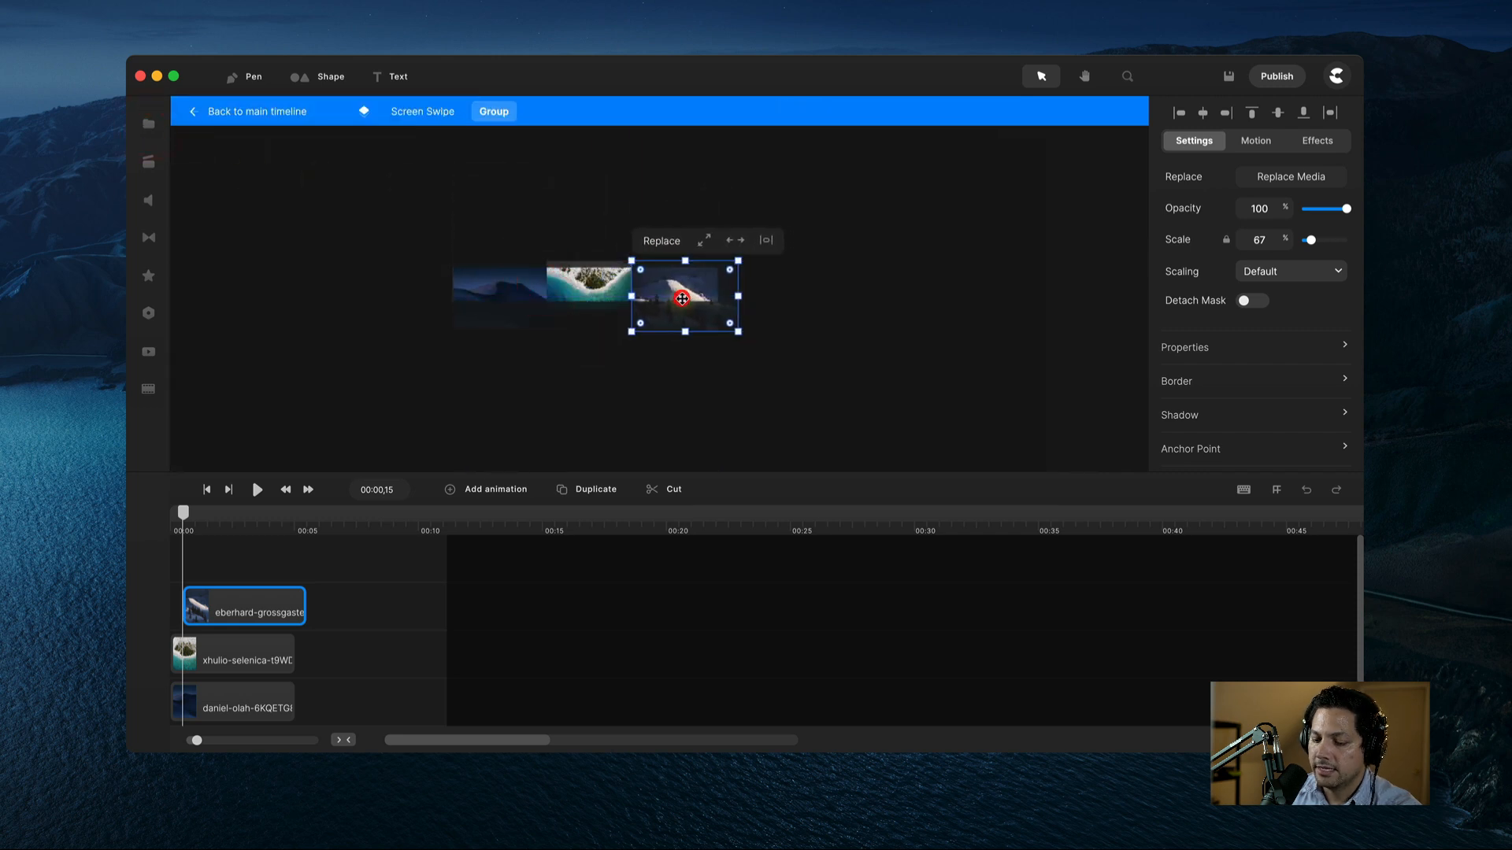
scroll(699, 307, up, 5)
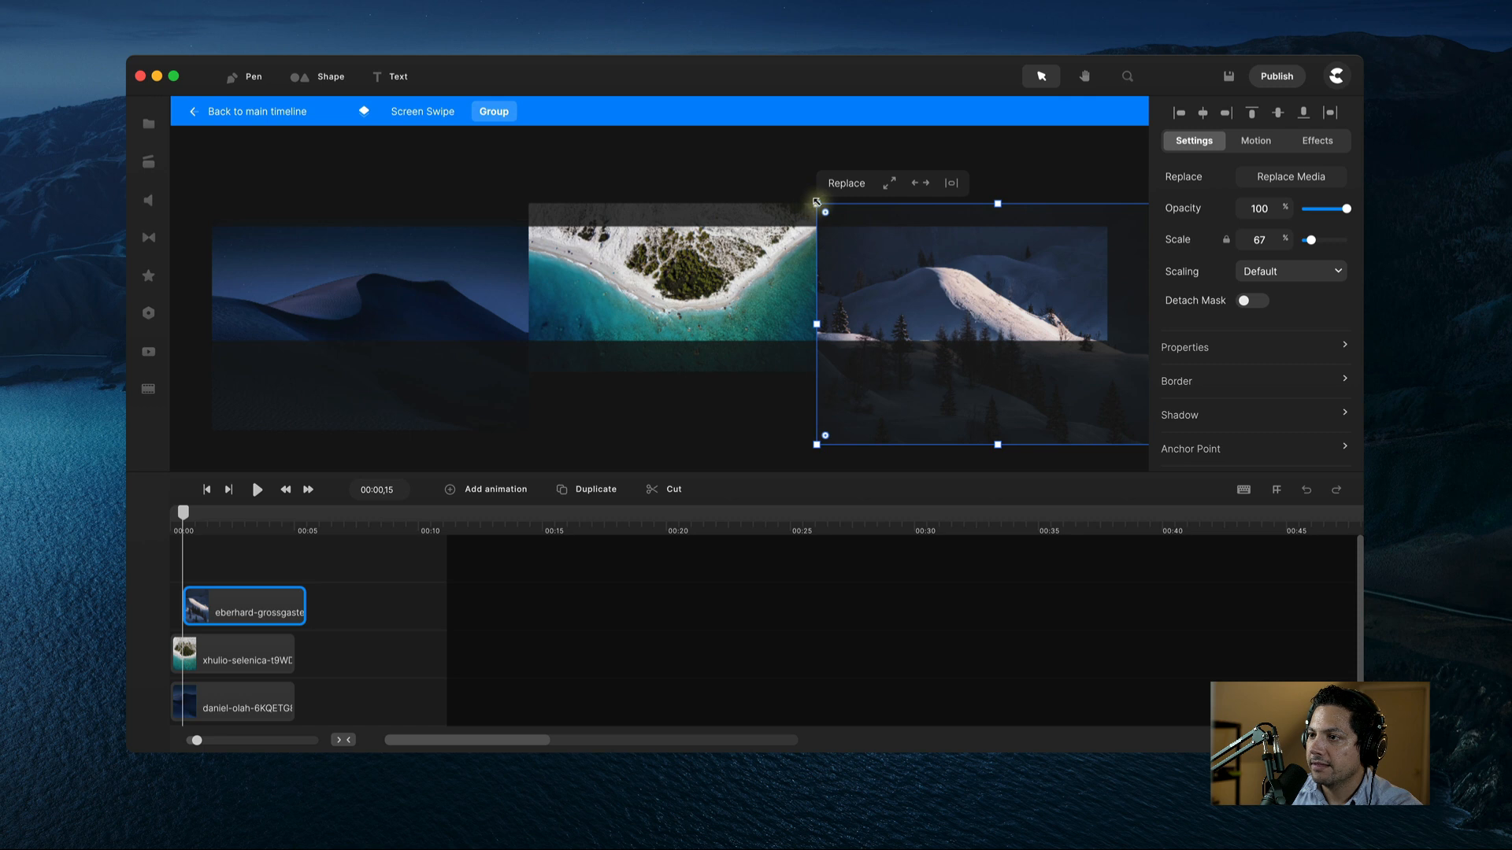
drag(817, 202, 861, 271)
drag(907, 319, 890, 280)
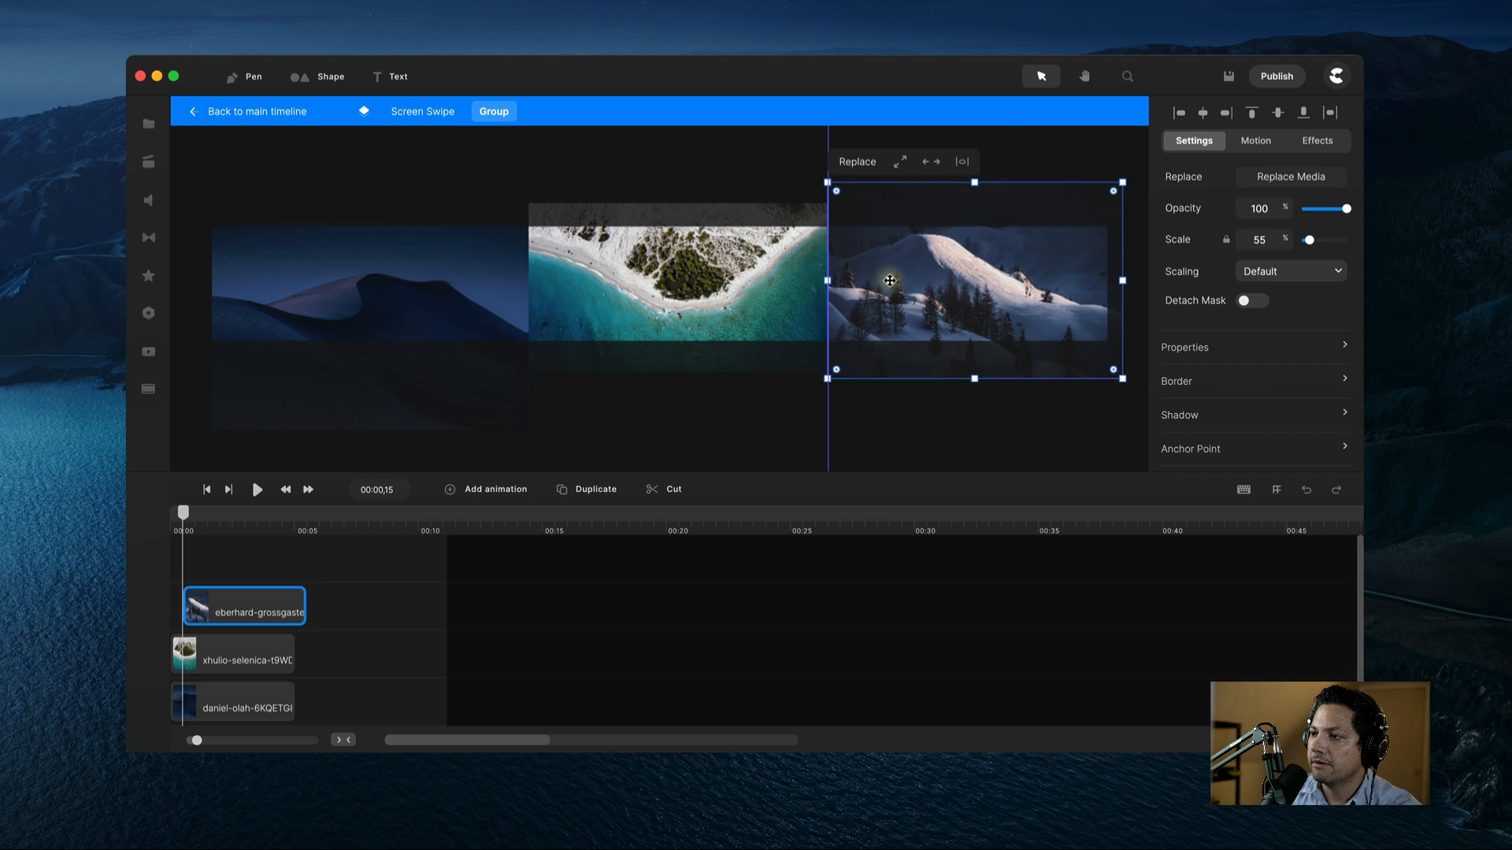
click(792, 449)
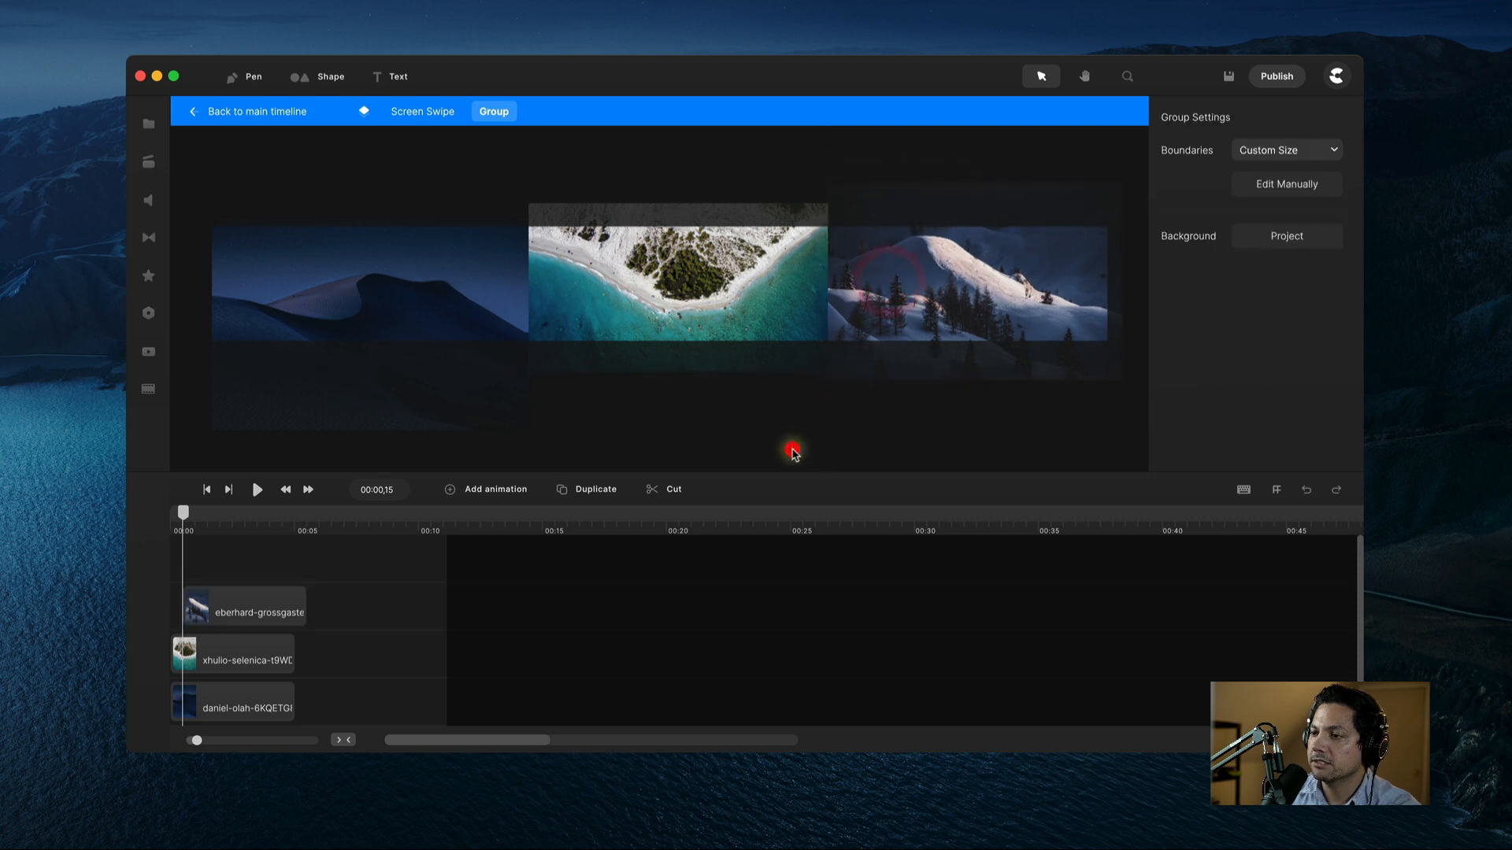
click(209, 615)
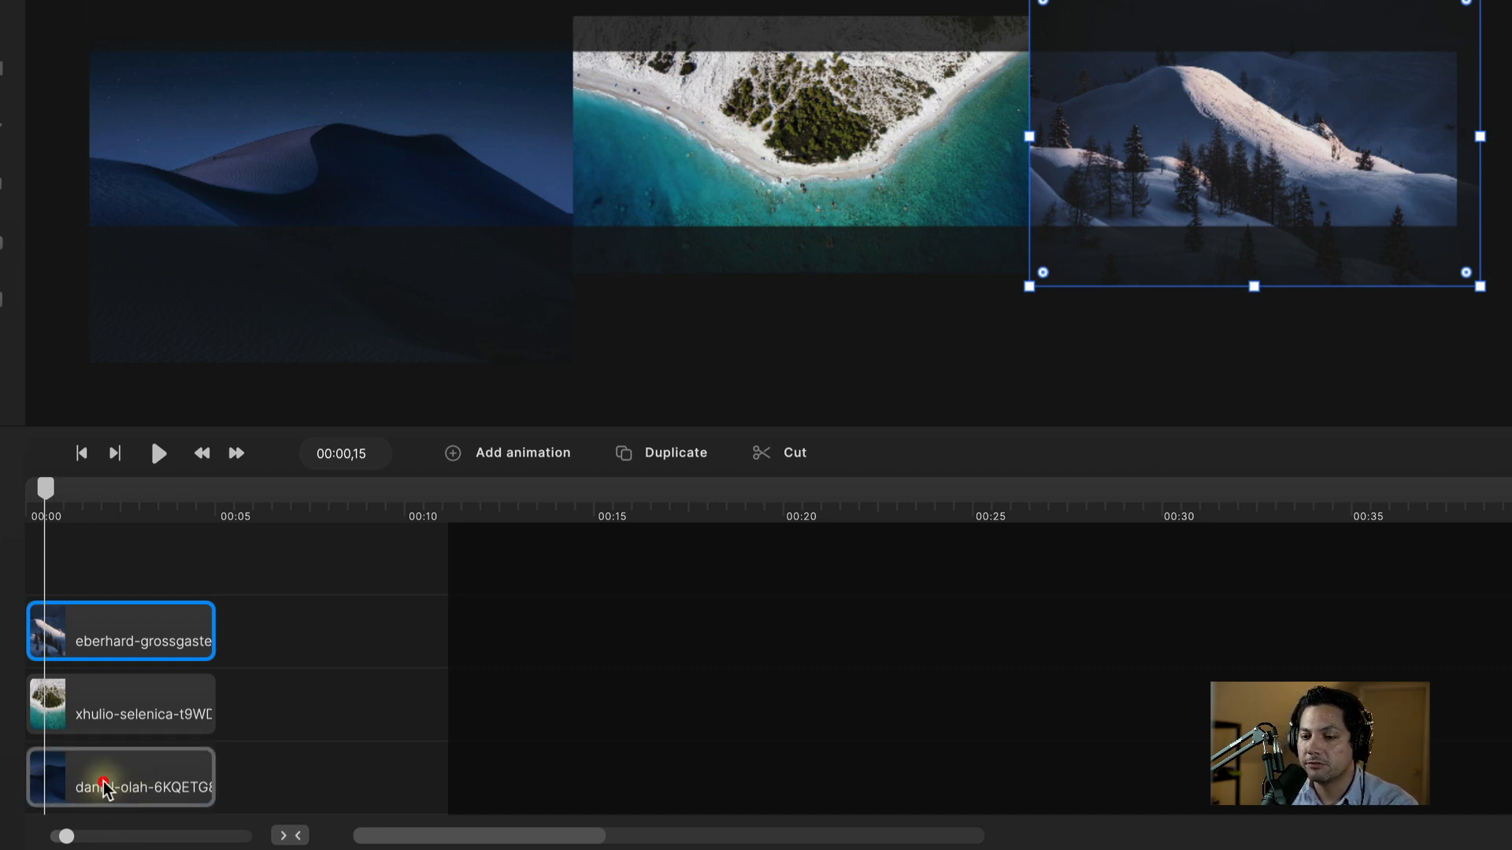
Step: Group the dune image on its own and name the group 'Screen 1'
click(126, 787)
right_click(124, 789)
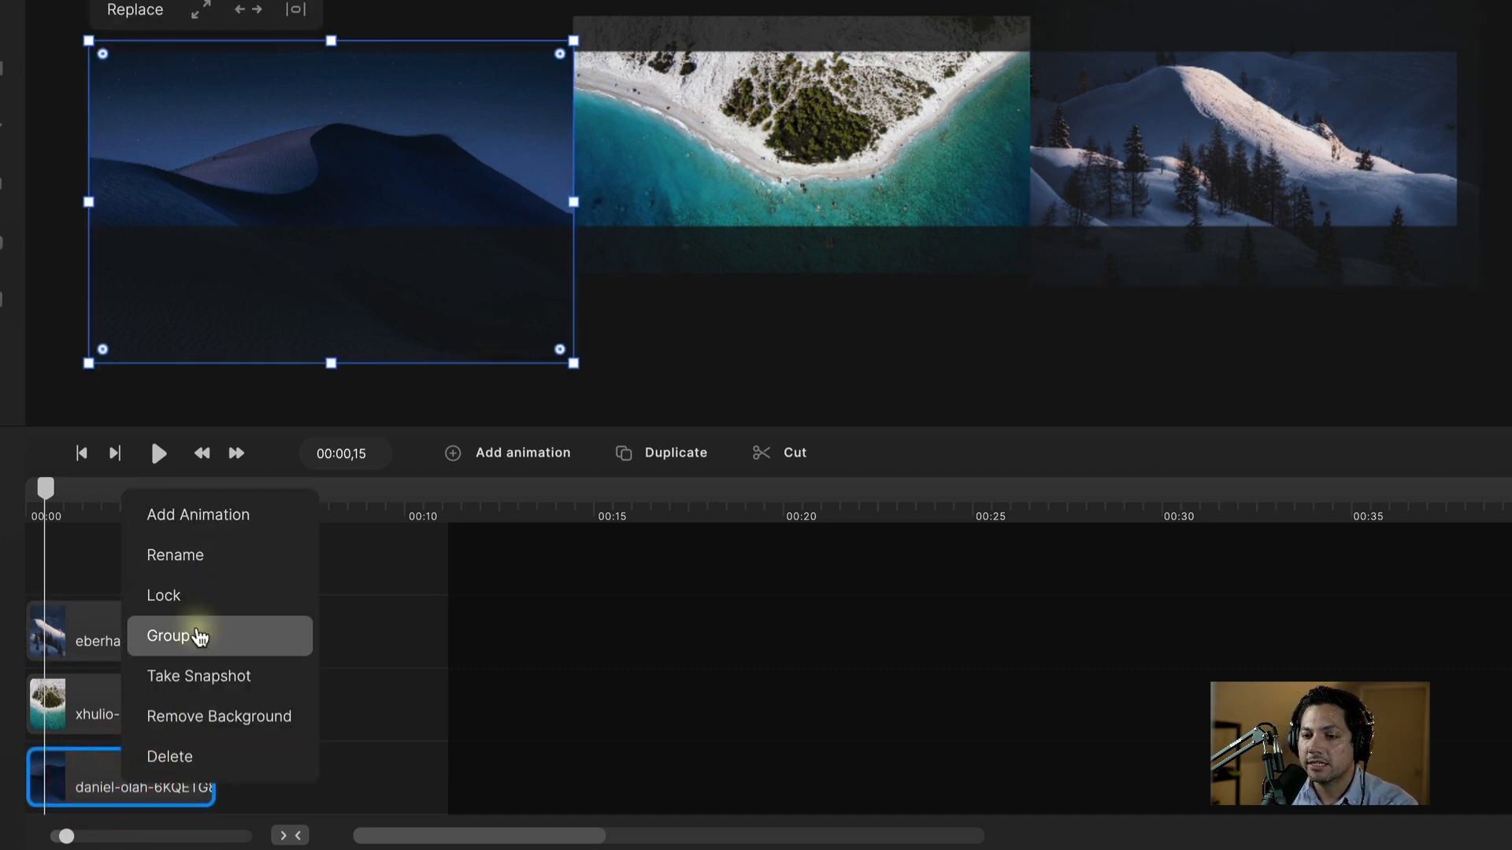
click(199, 636)
right_click(111, 784)
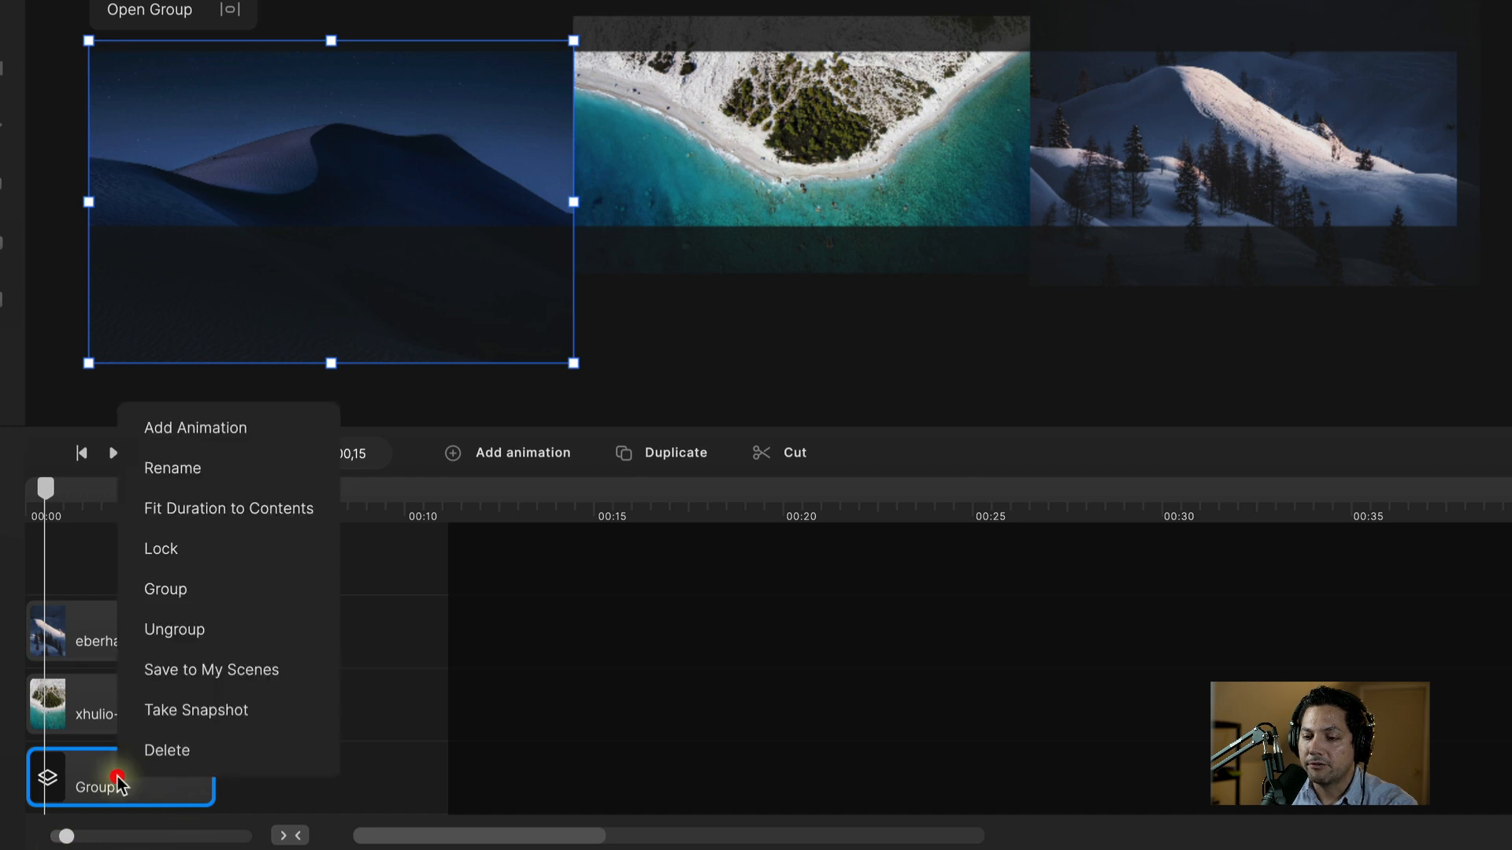
click(163, 476)
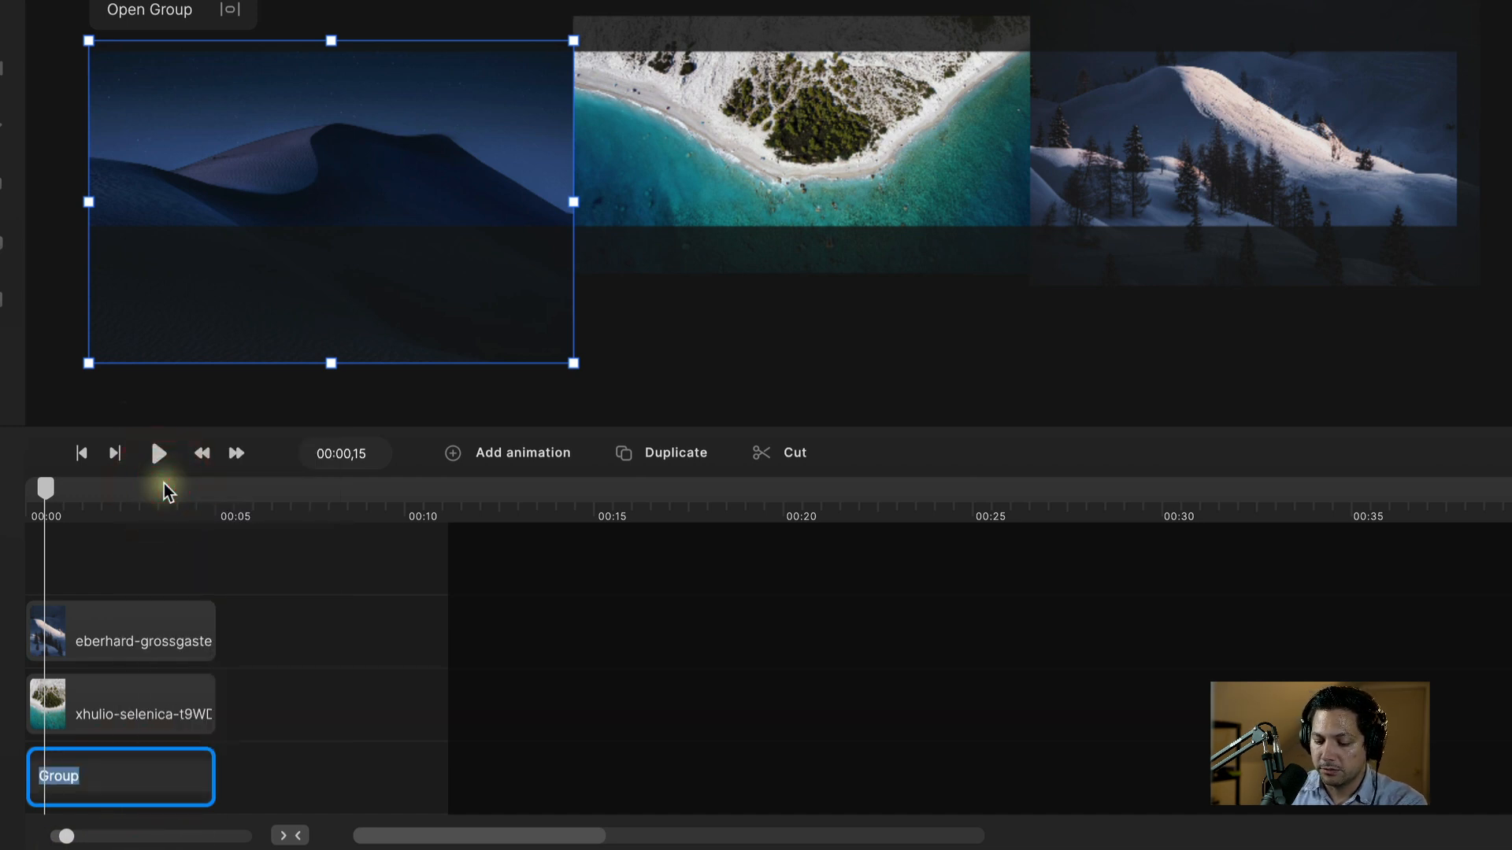
text(Sc)
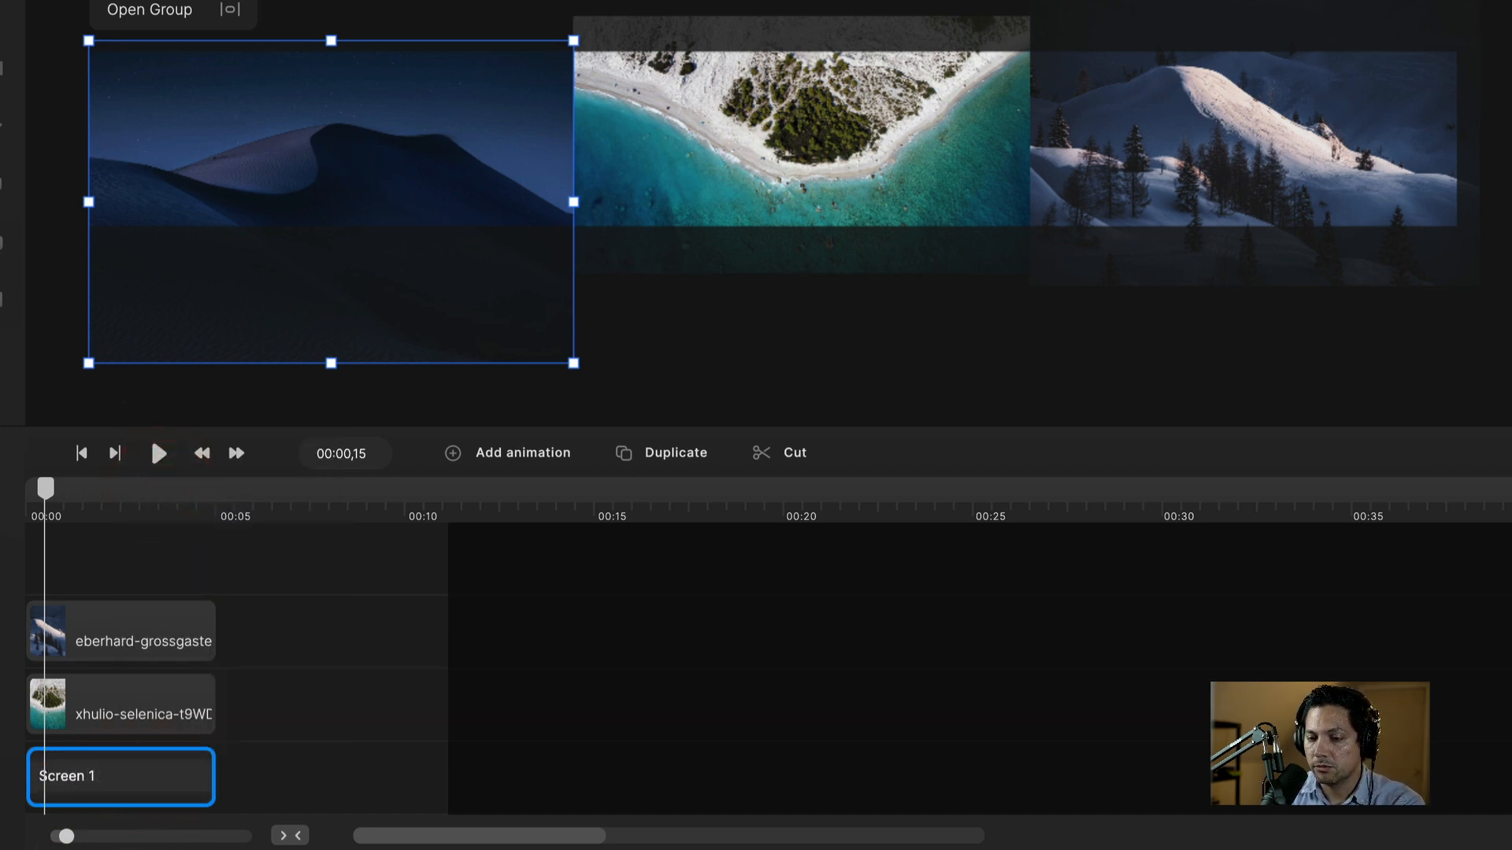
text(reen 1)
key(Return)
Step: Group the beach image on its own and name the group 'Screen 2'
click(102, 717)
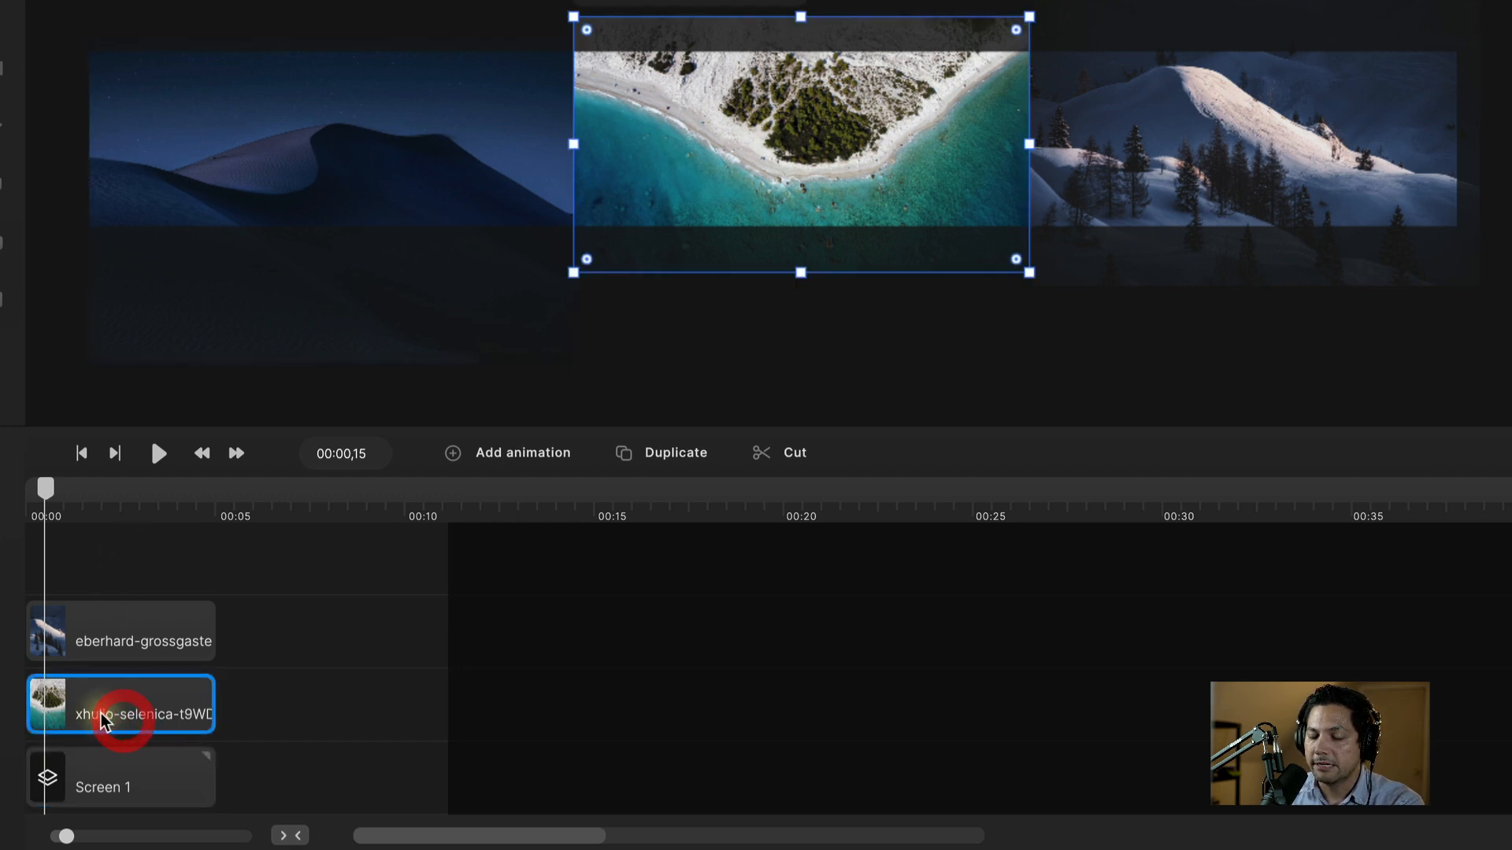
right_click(104, 719)
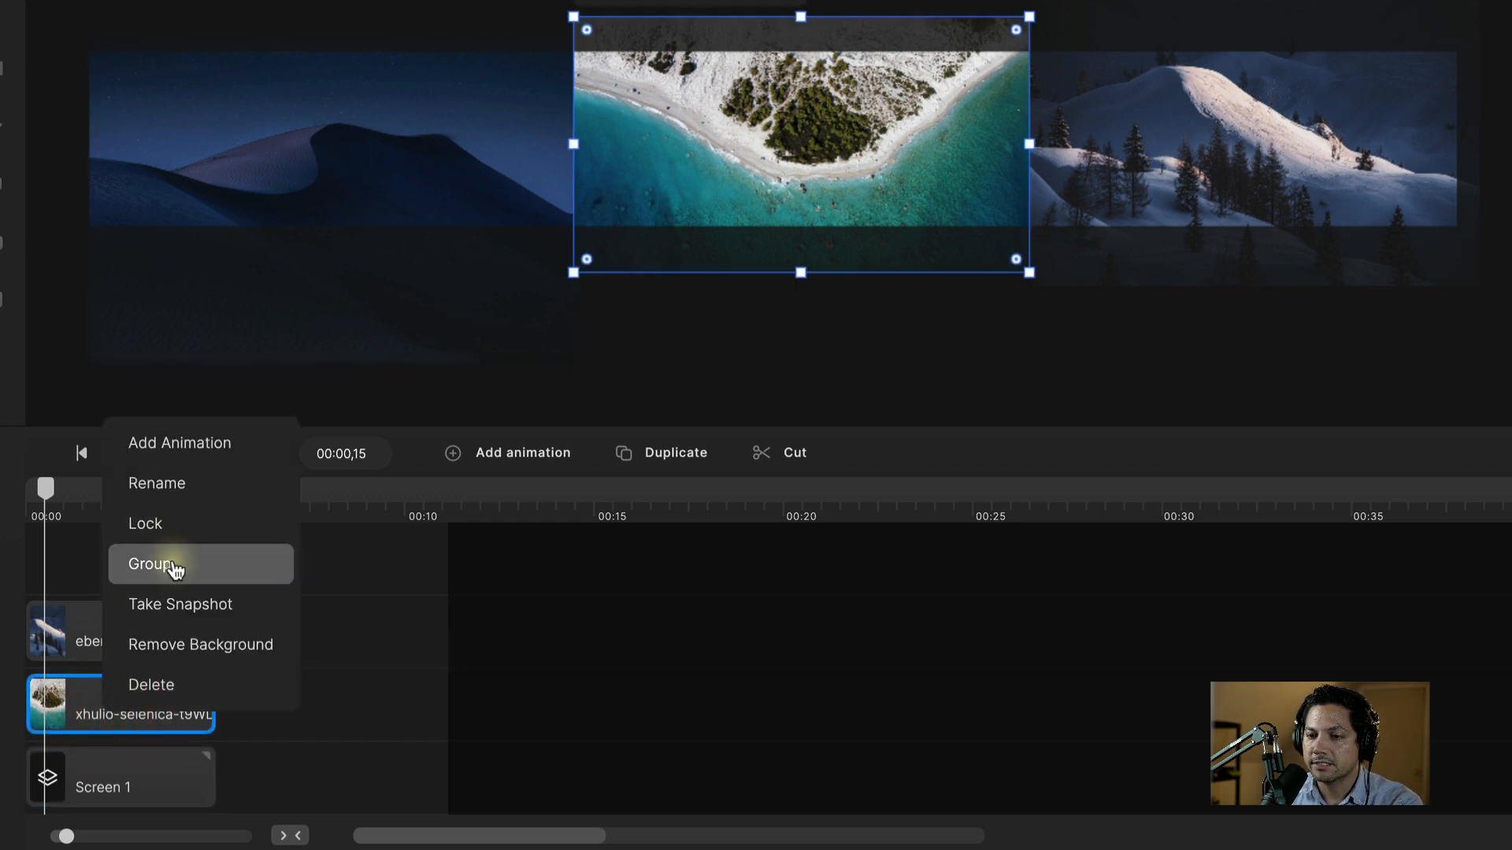
click(173, 569)
right_click(95, 693)
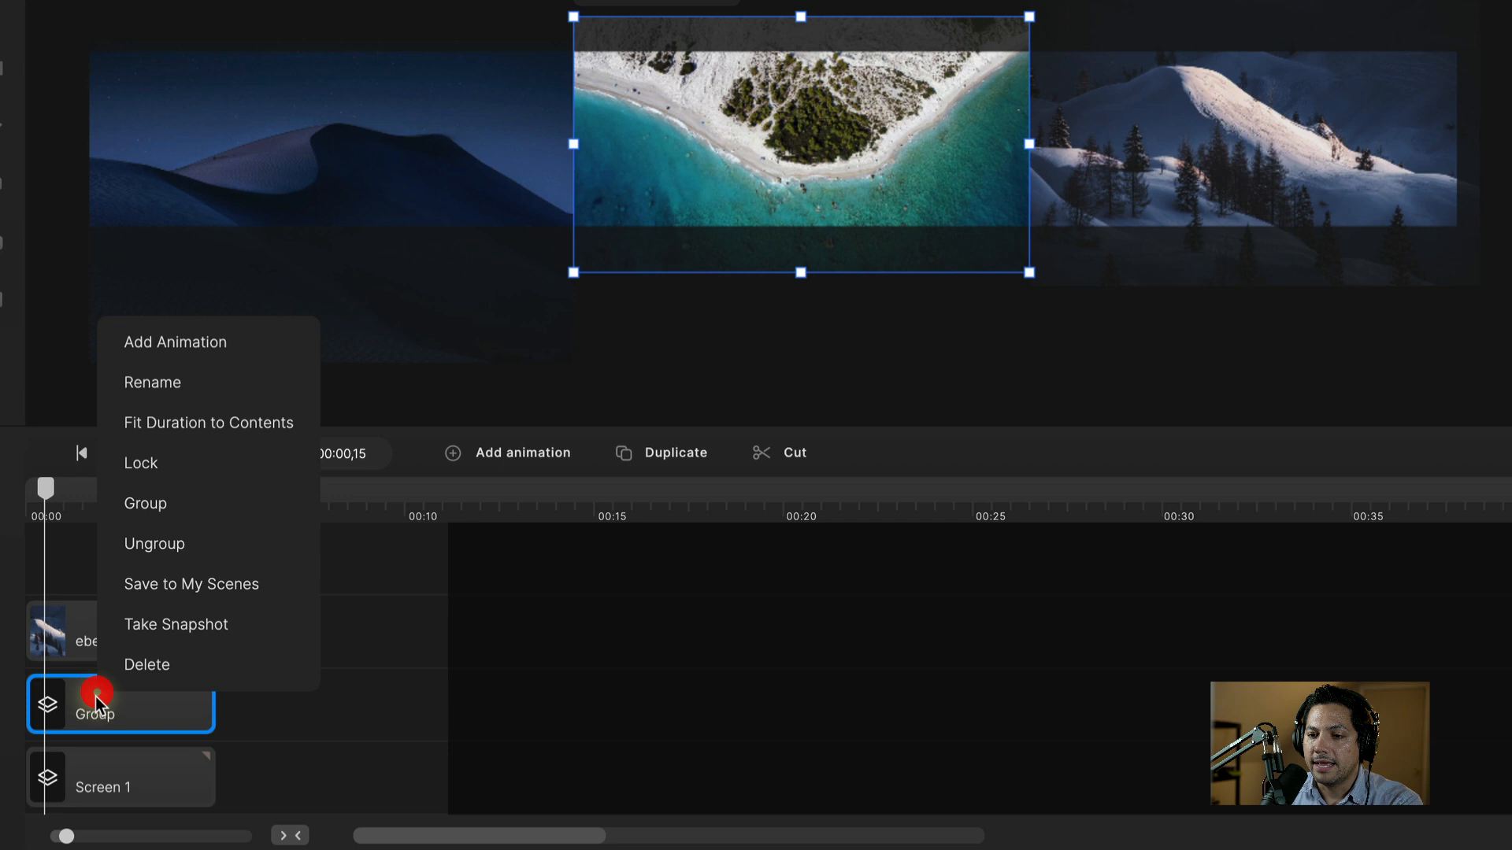
click(146, 383)
text(Screen 2)
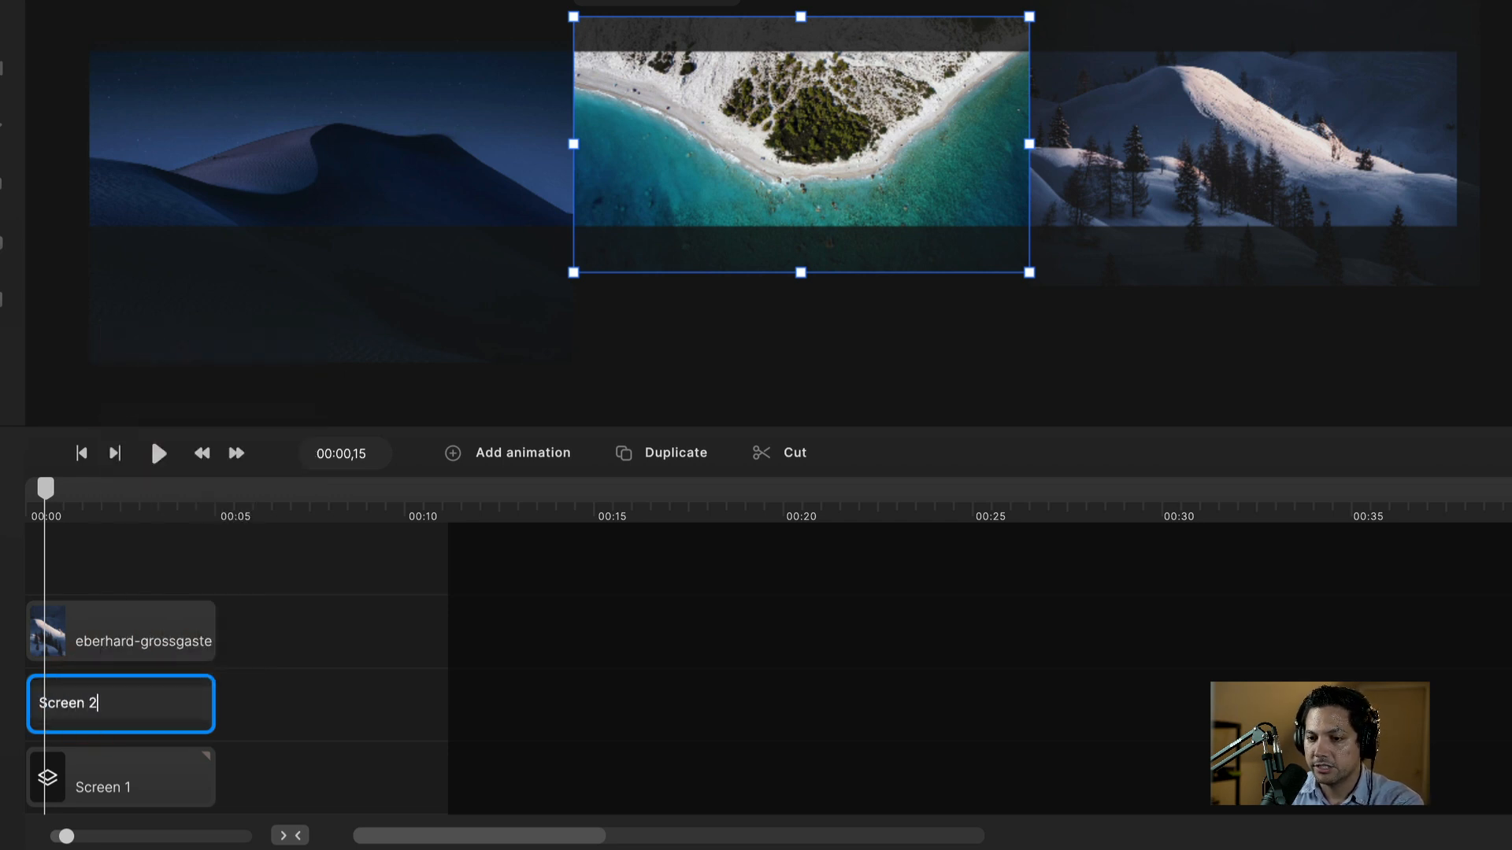
key(Return)
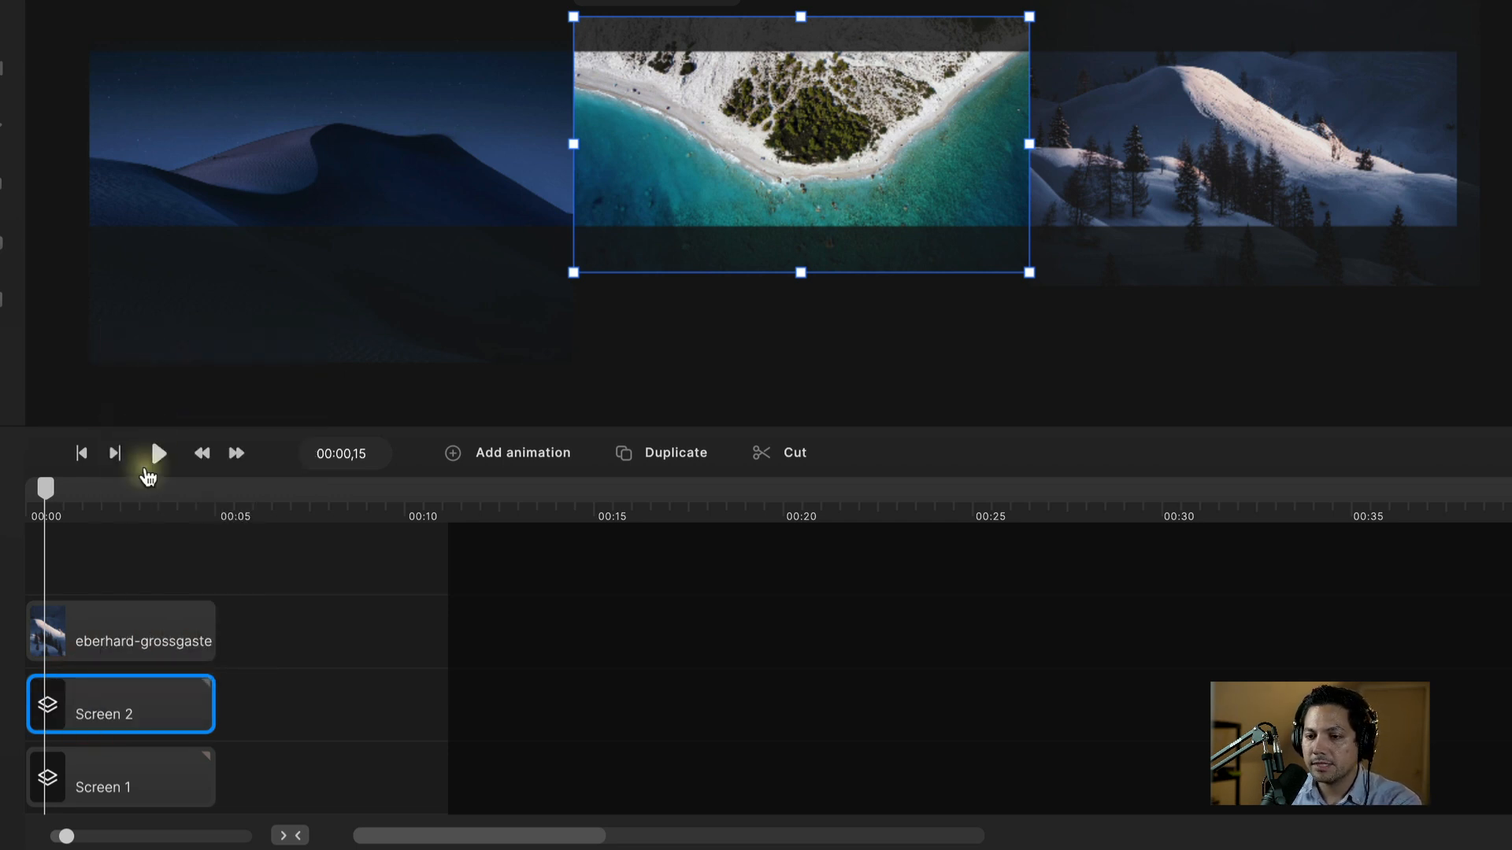
Step: Group the mountain image on its own and name the group 'Screen 3'
click(118, 633)
right_click(118, 639)
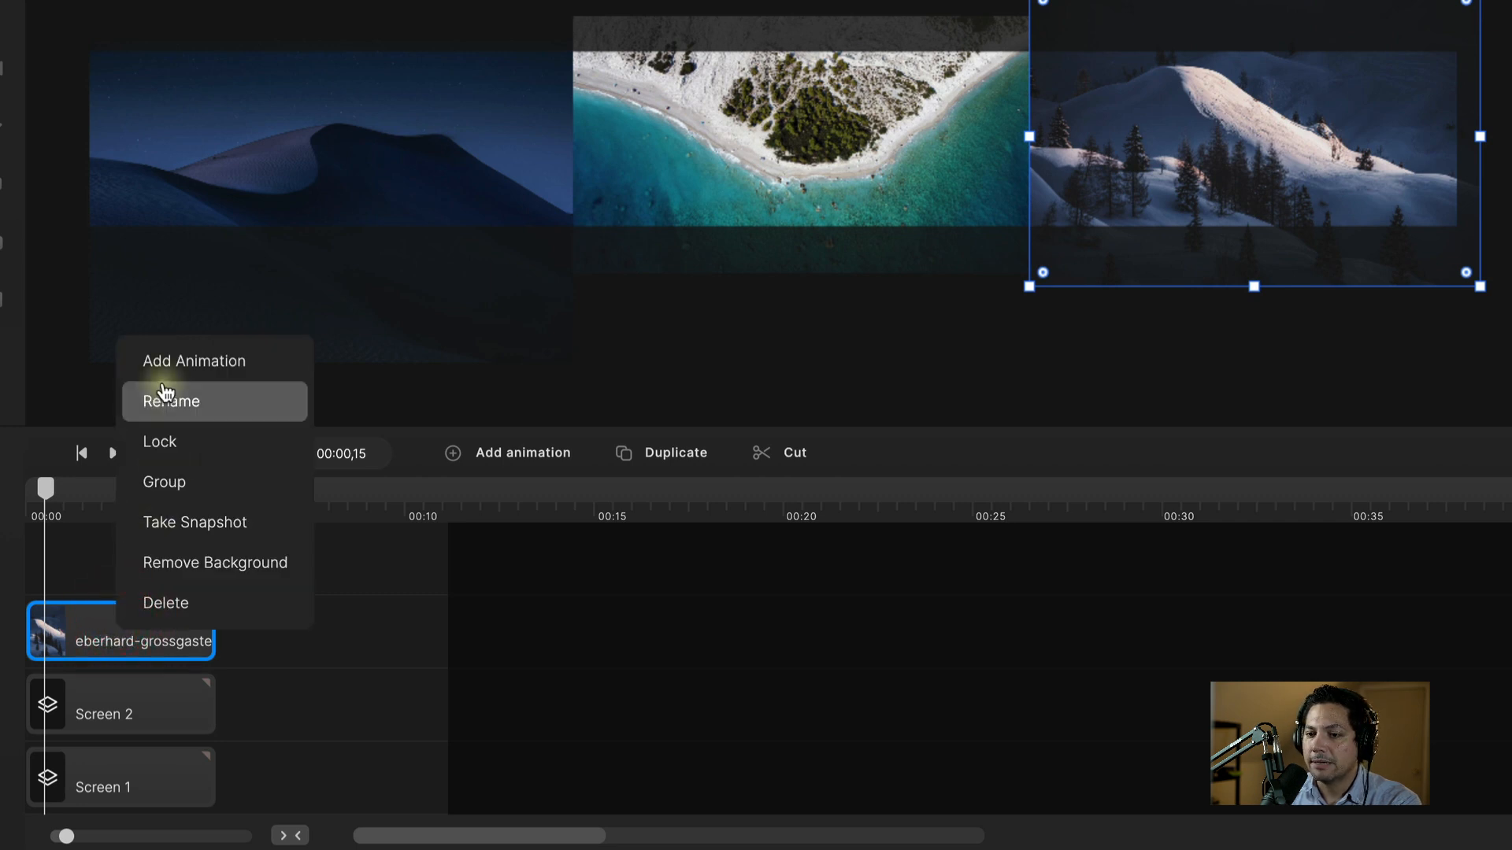
click(201, 481)
right_click(87, 644)
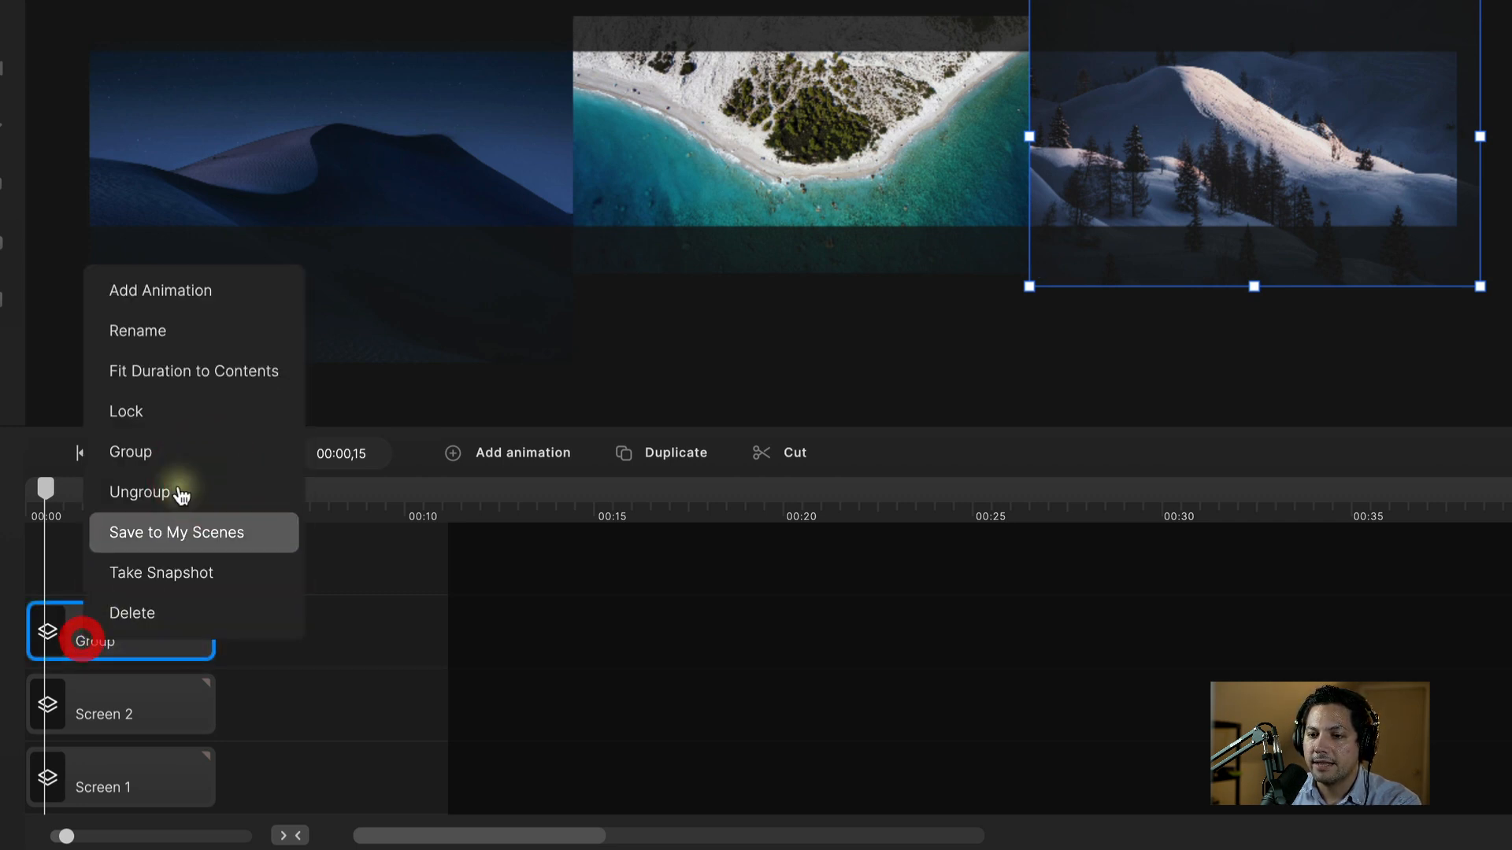
click(169, 333)
text(Screen 3)
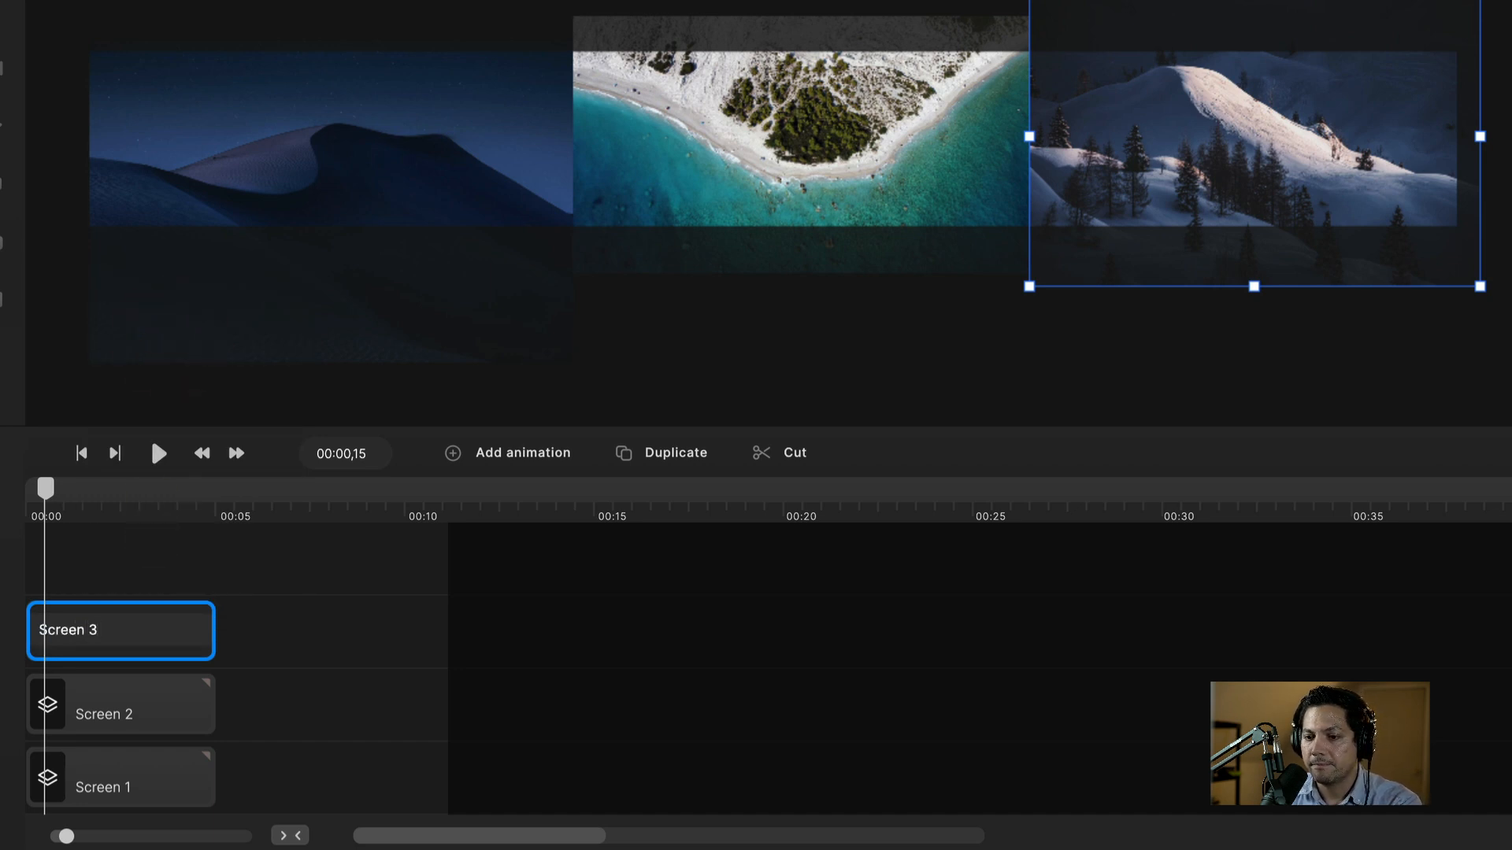
key(Return)
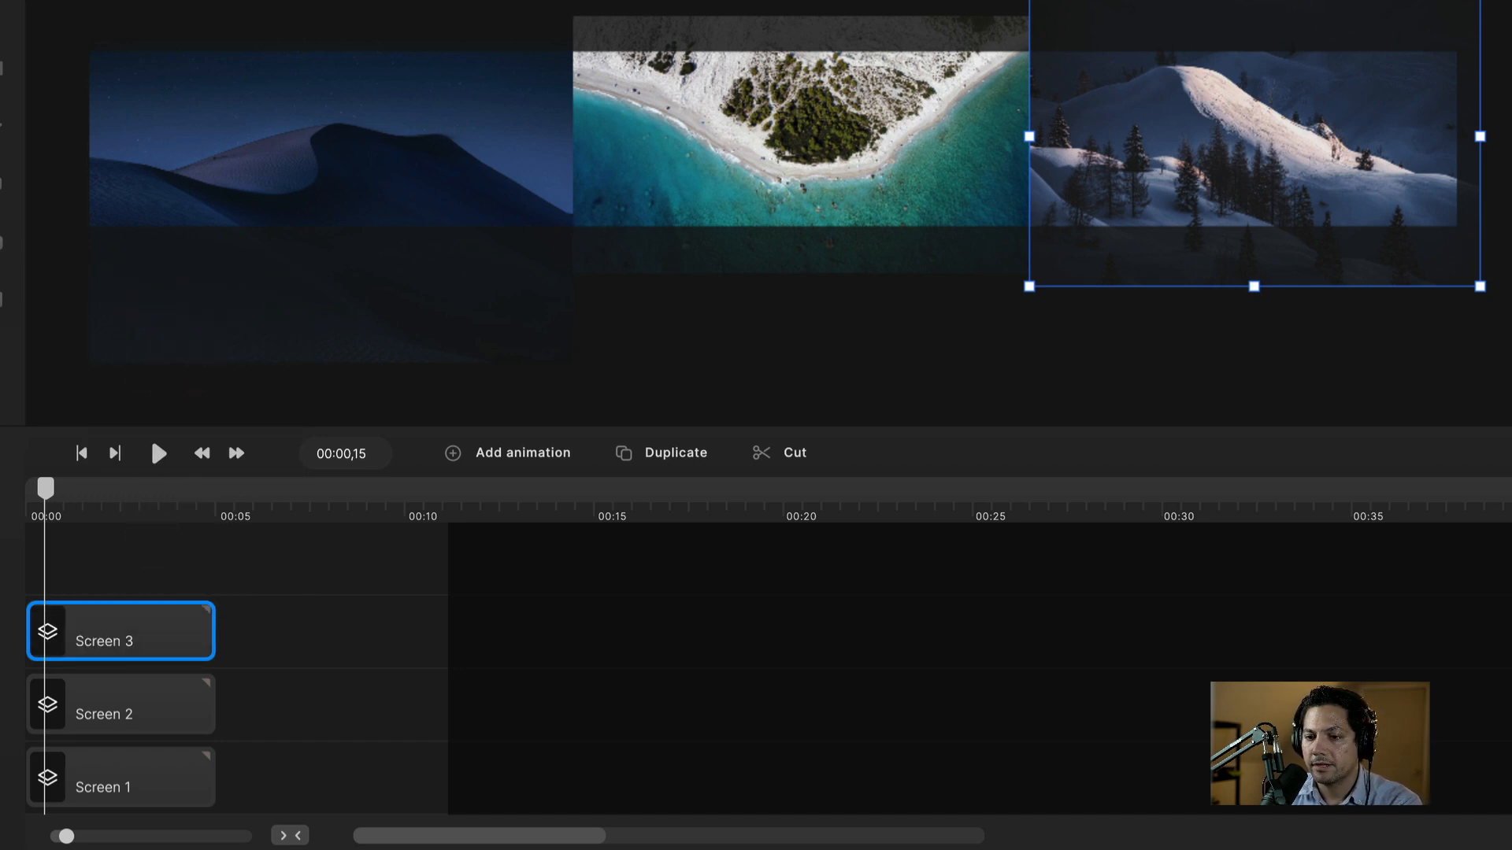
drag(48, 489, 30, 489)
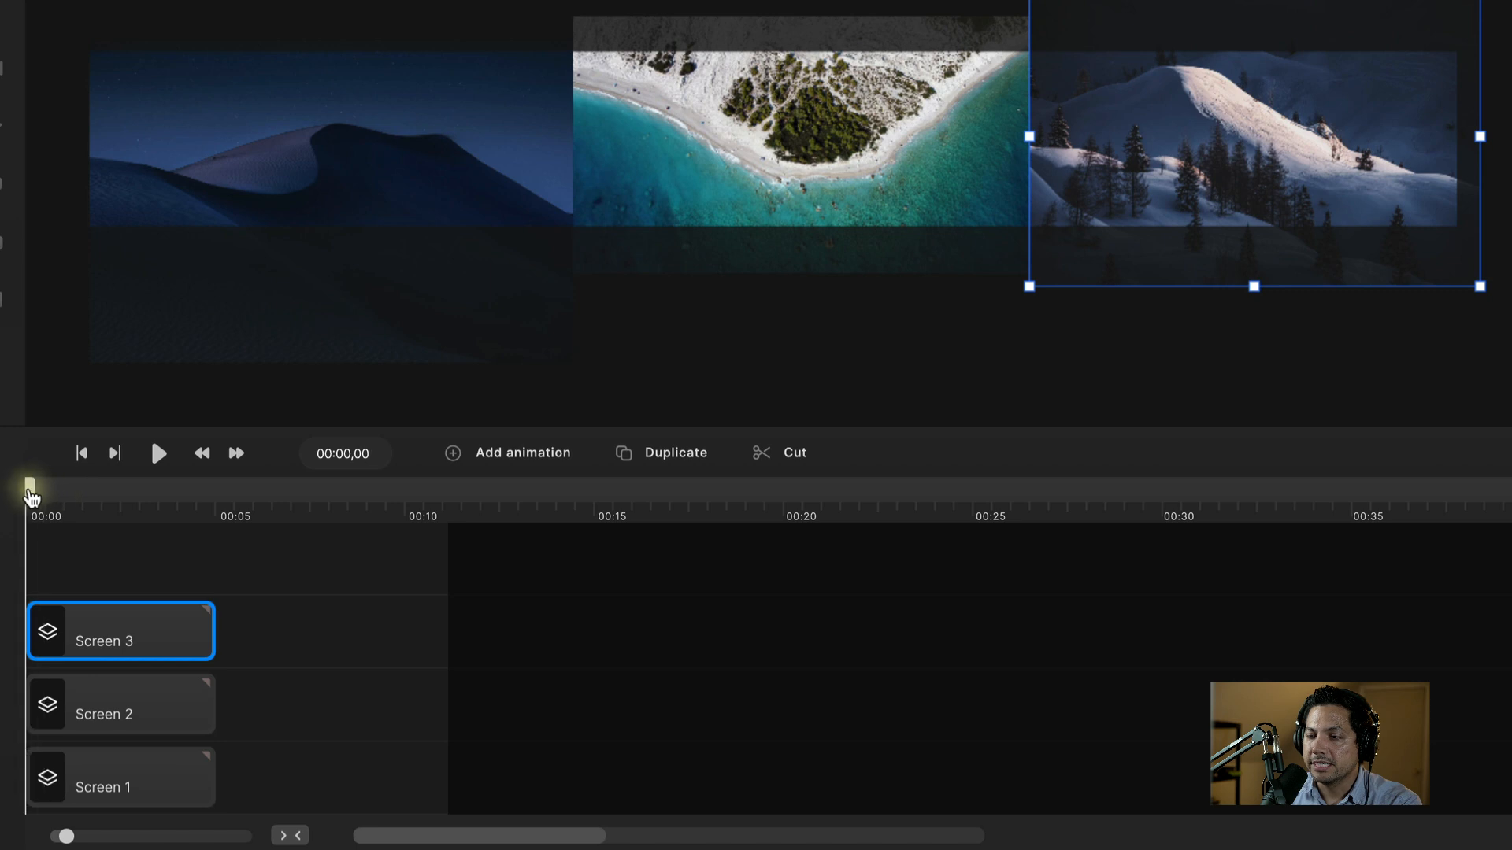
Step: Extend the group's duration from 00:05 to about 00:10
click(196, 583)
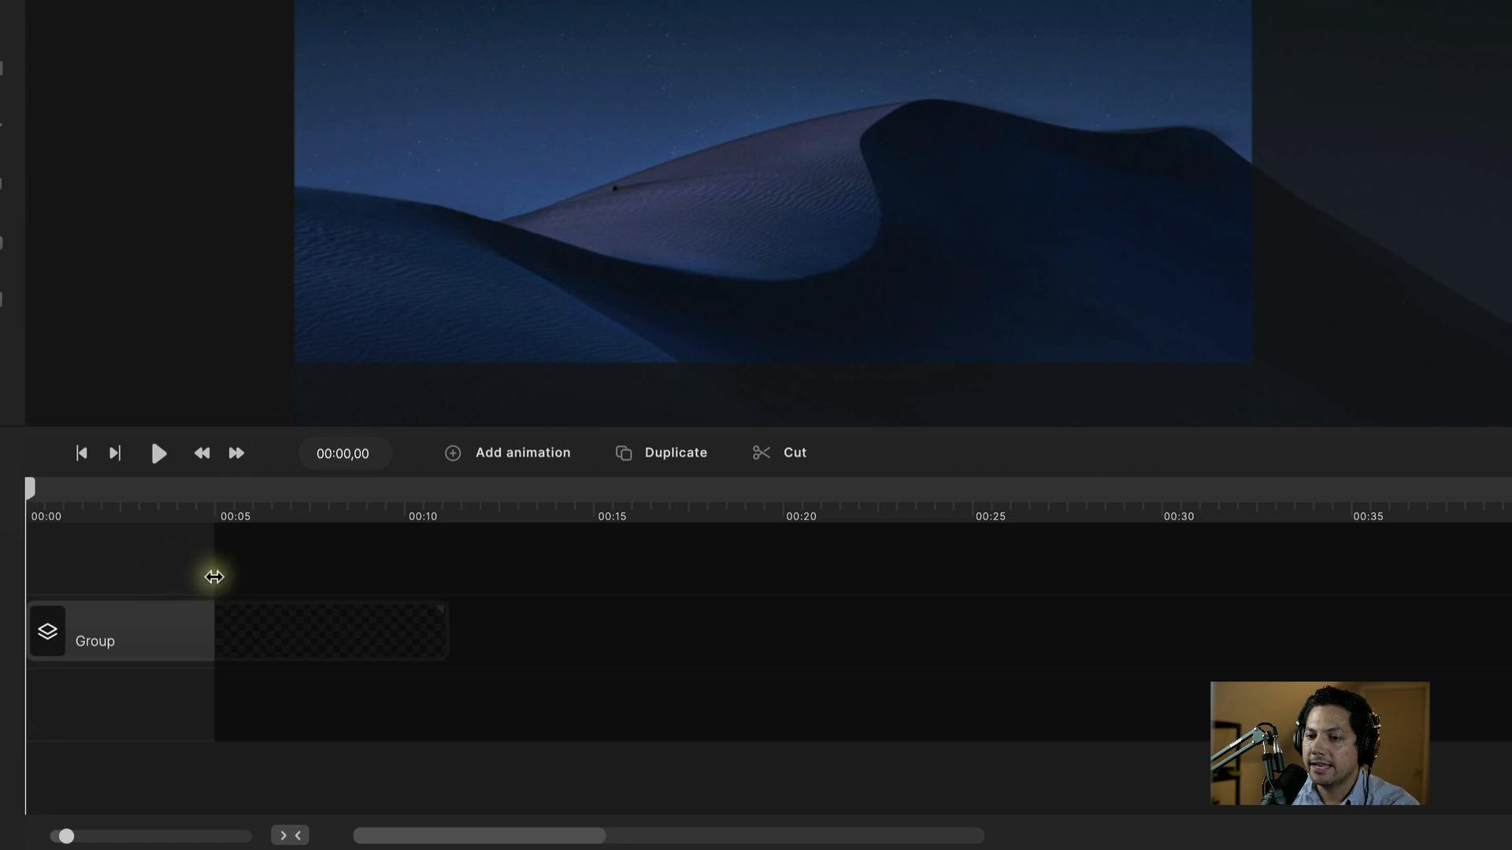
drag(217, 575, 449, 563)
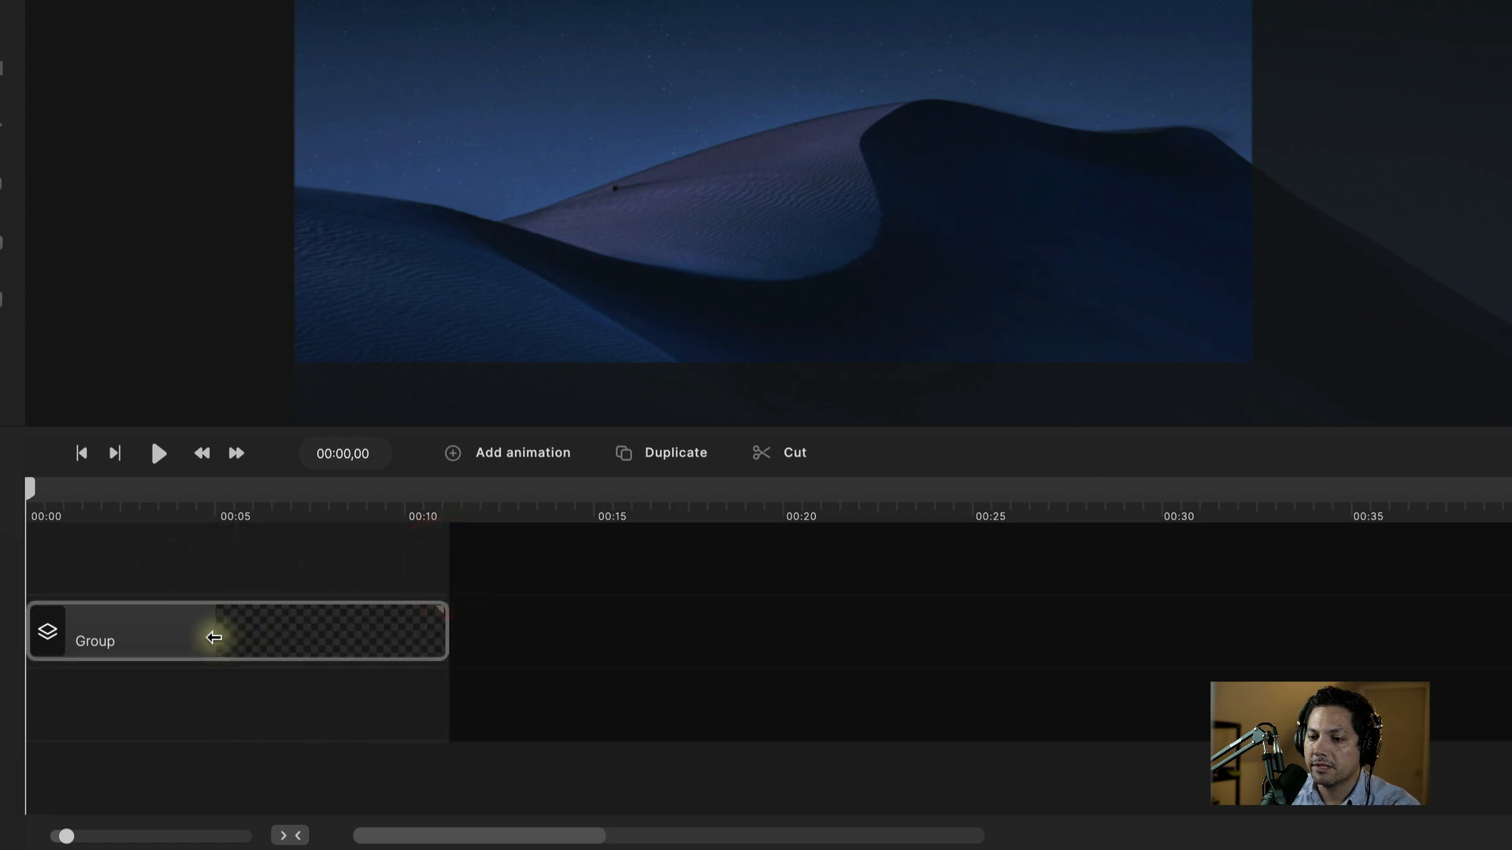
click(213, 631)
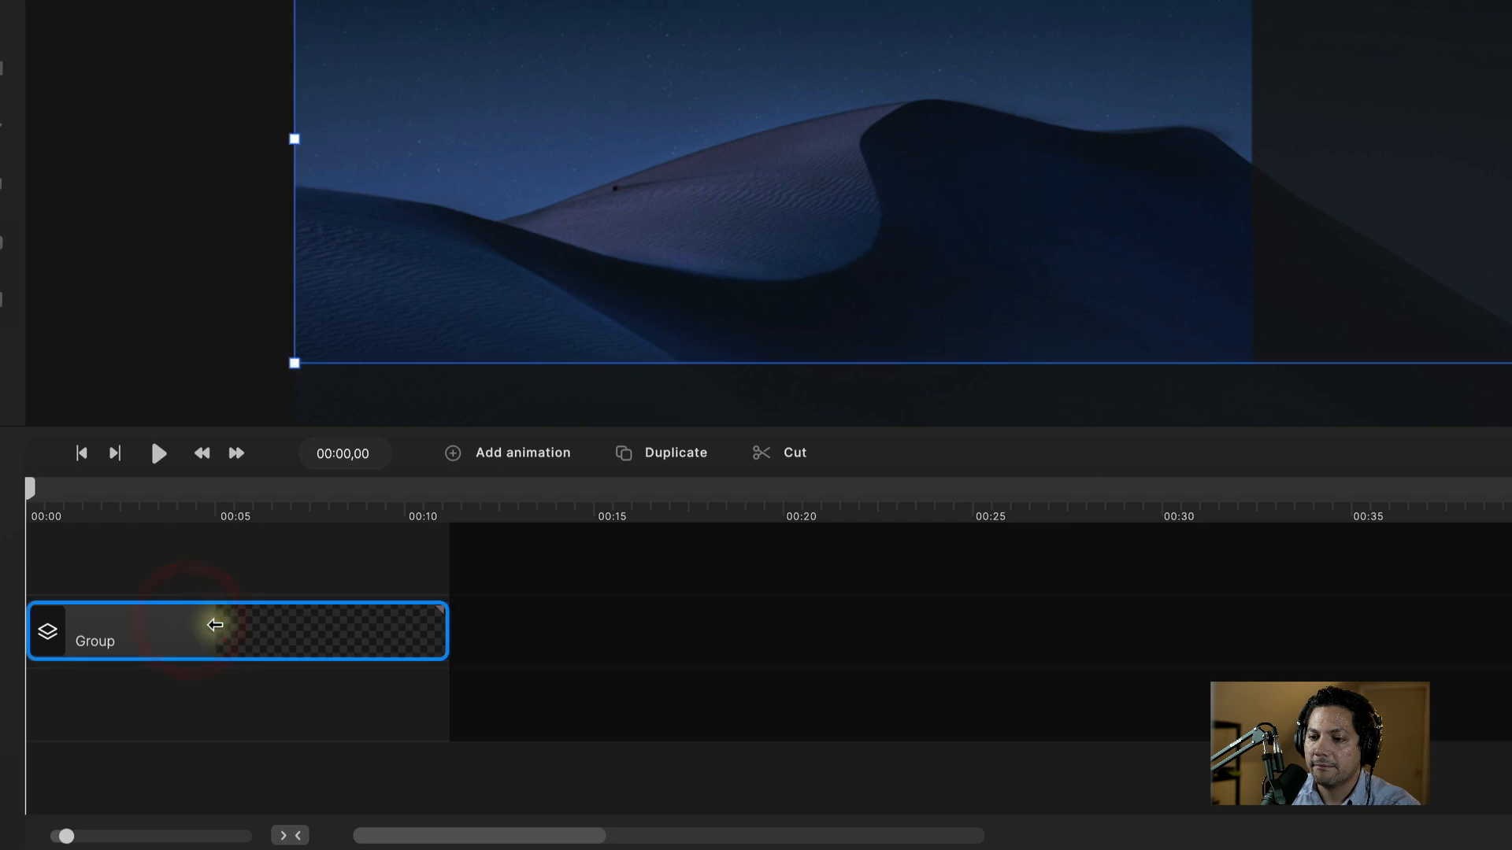
mouse_move(212, 626)
mouse_down()
mouse_move(238, 628)
mouse_move(185, 631)
mouse_up()
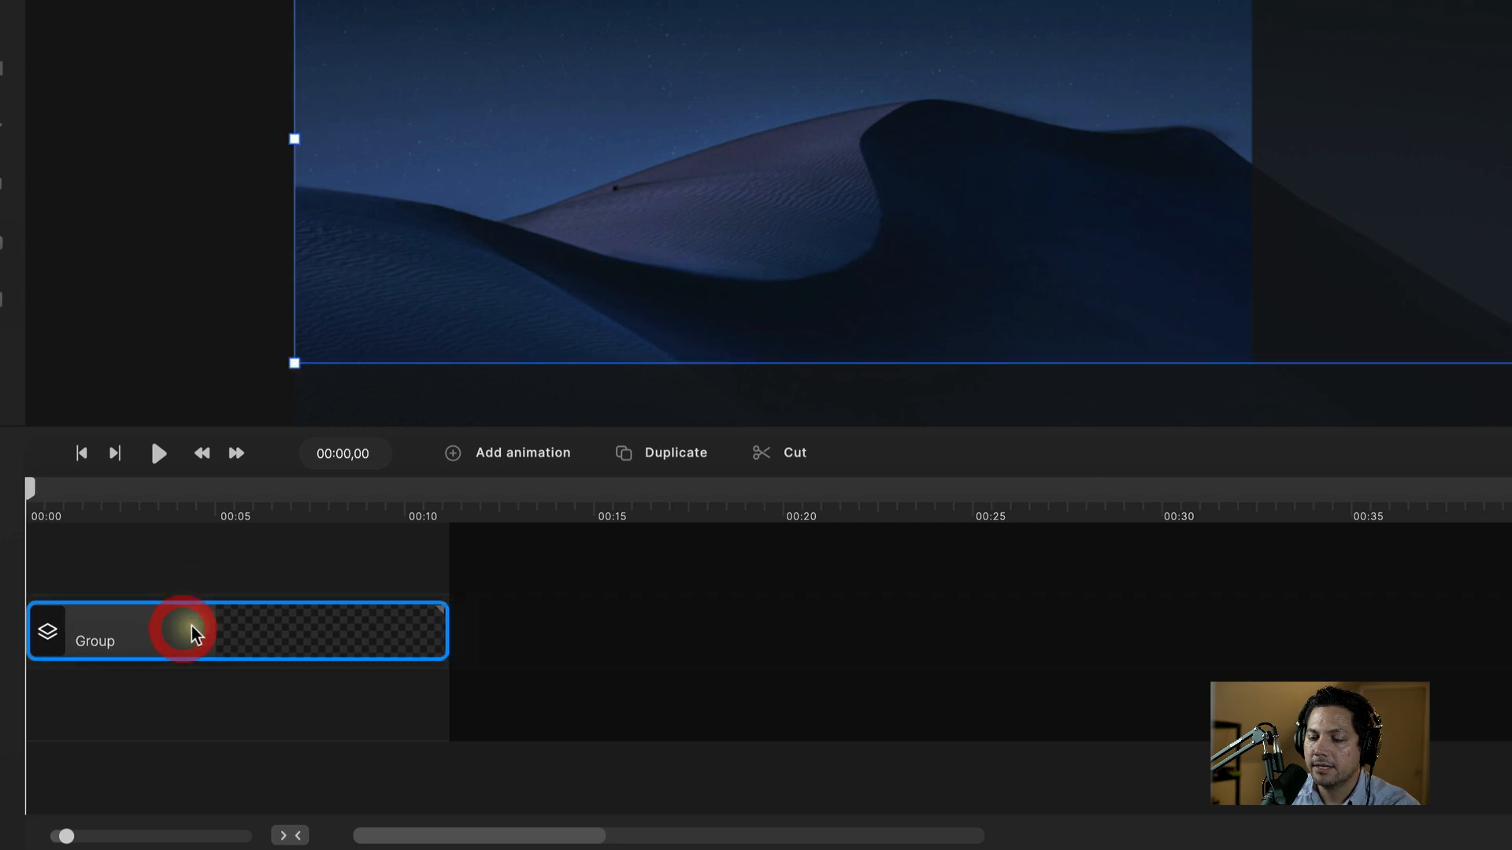
Step: Preview the group from the start, checking the dunes and the eight-second mark
click(344, 518)
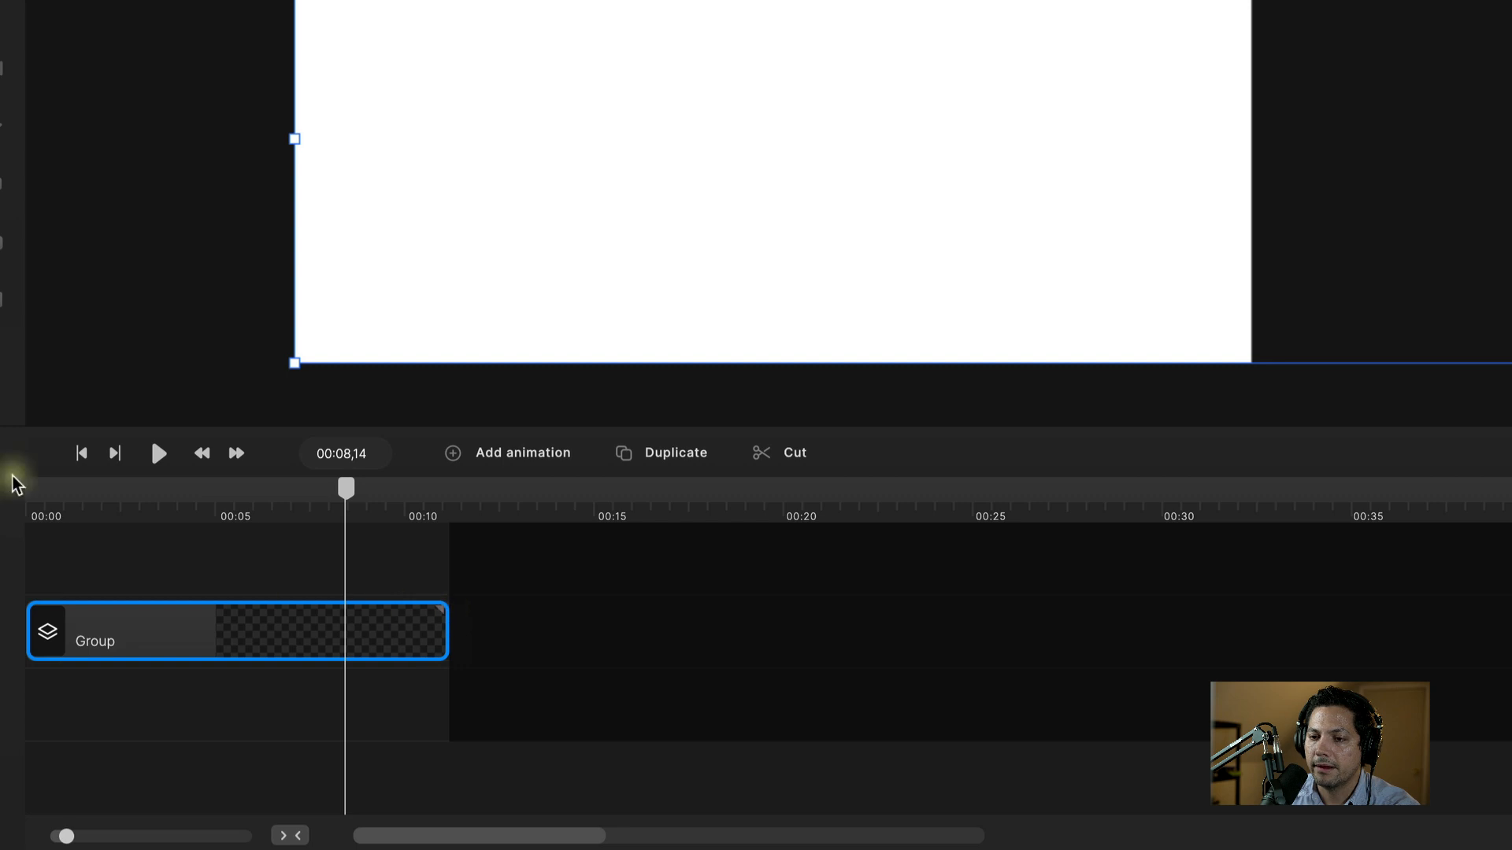
click(86, 501)
drag(86, 506, 8, 488)
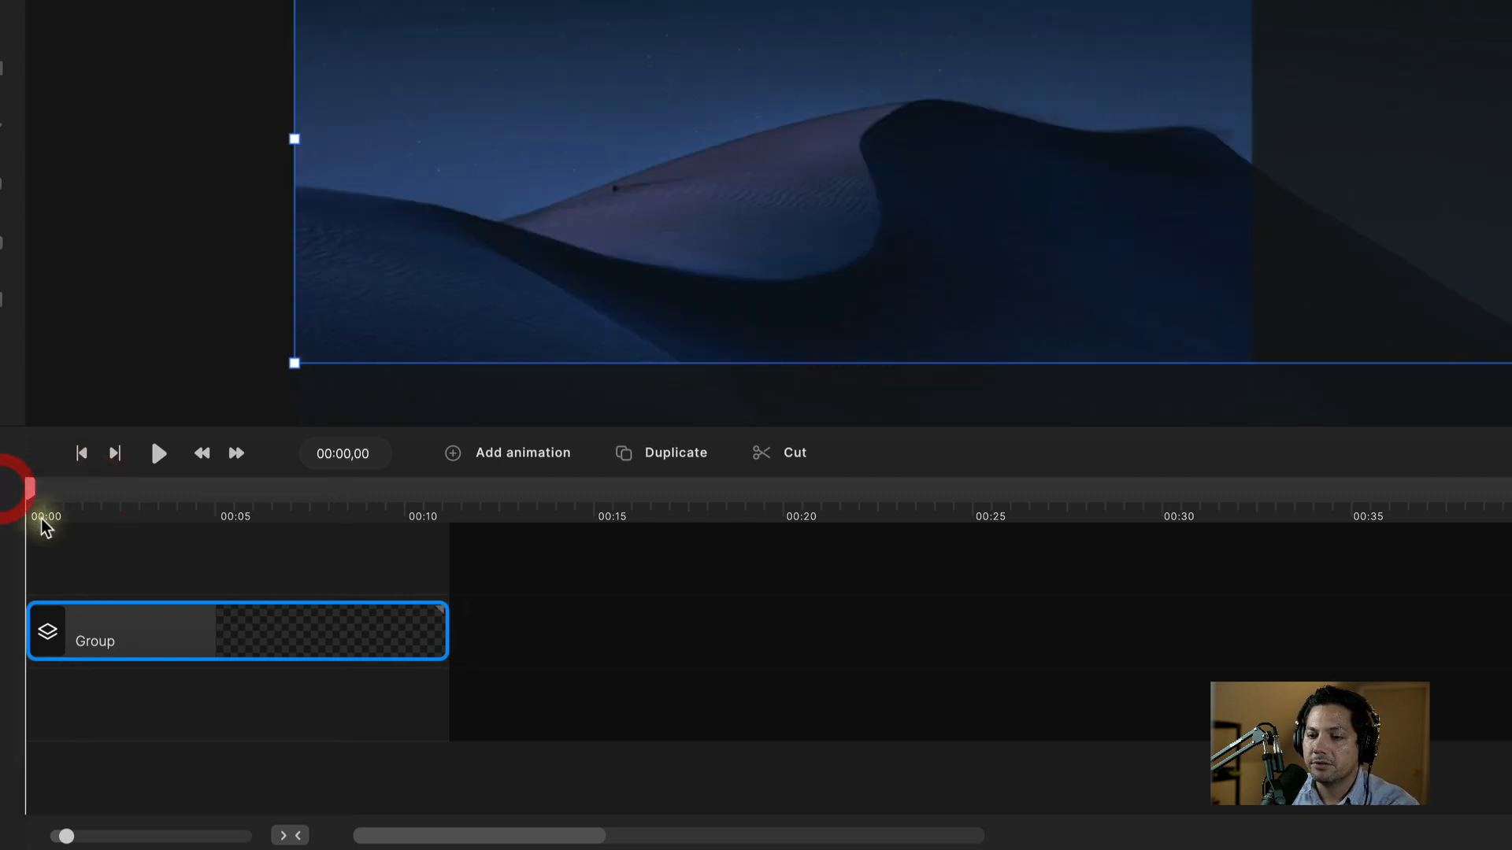
key(space)
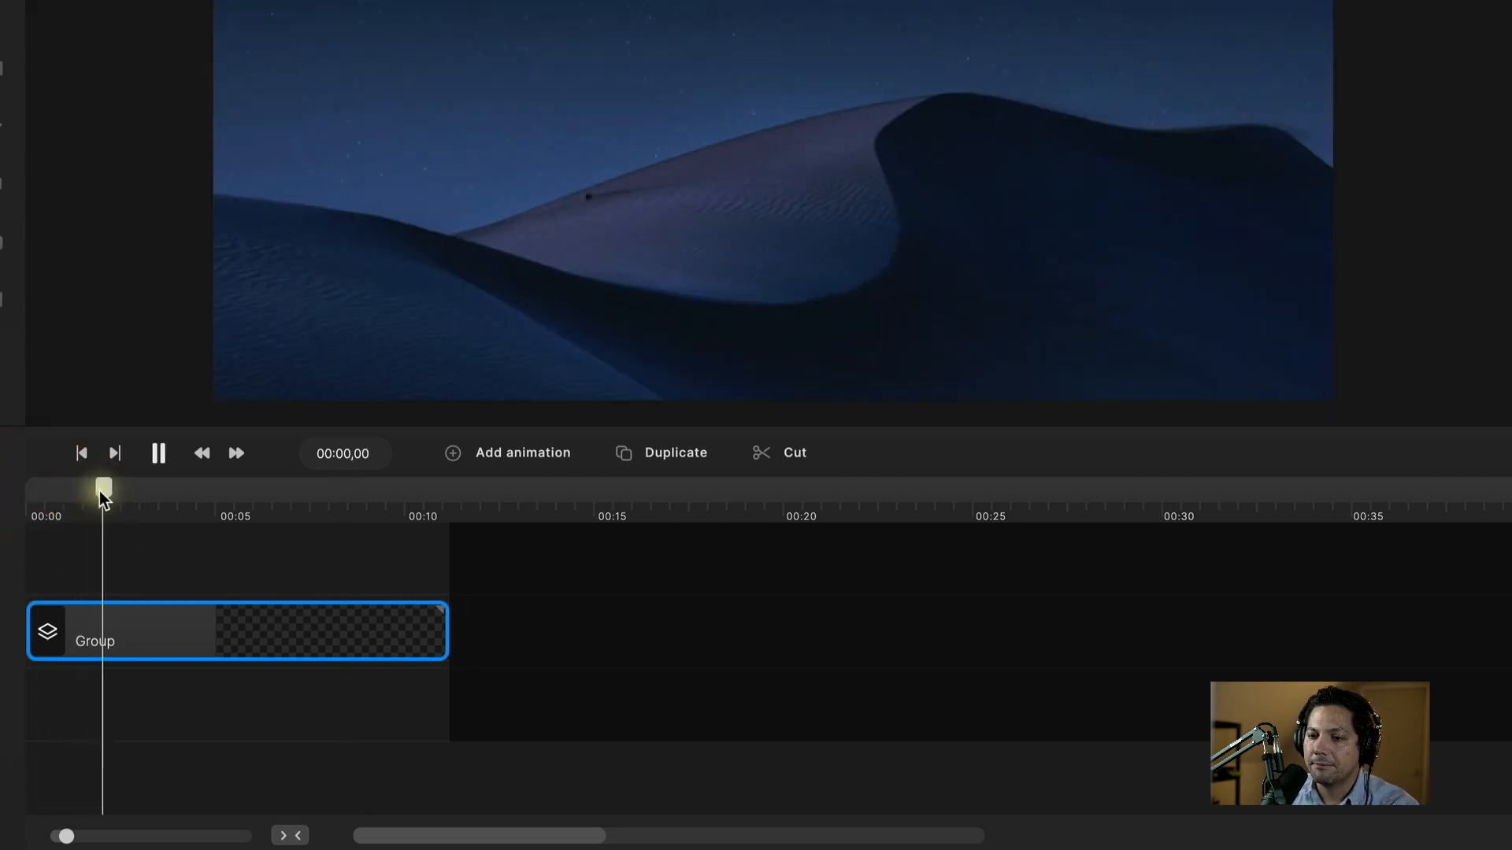
drag(103, 490, 27, 513)
click(211, 634)
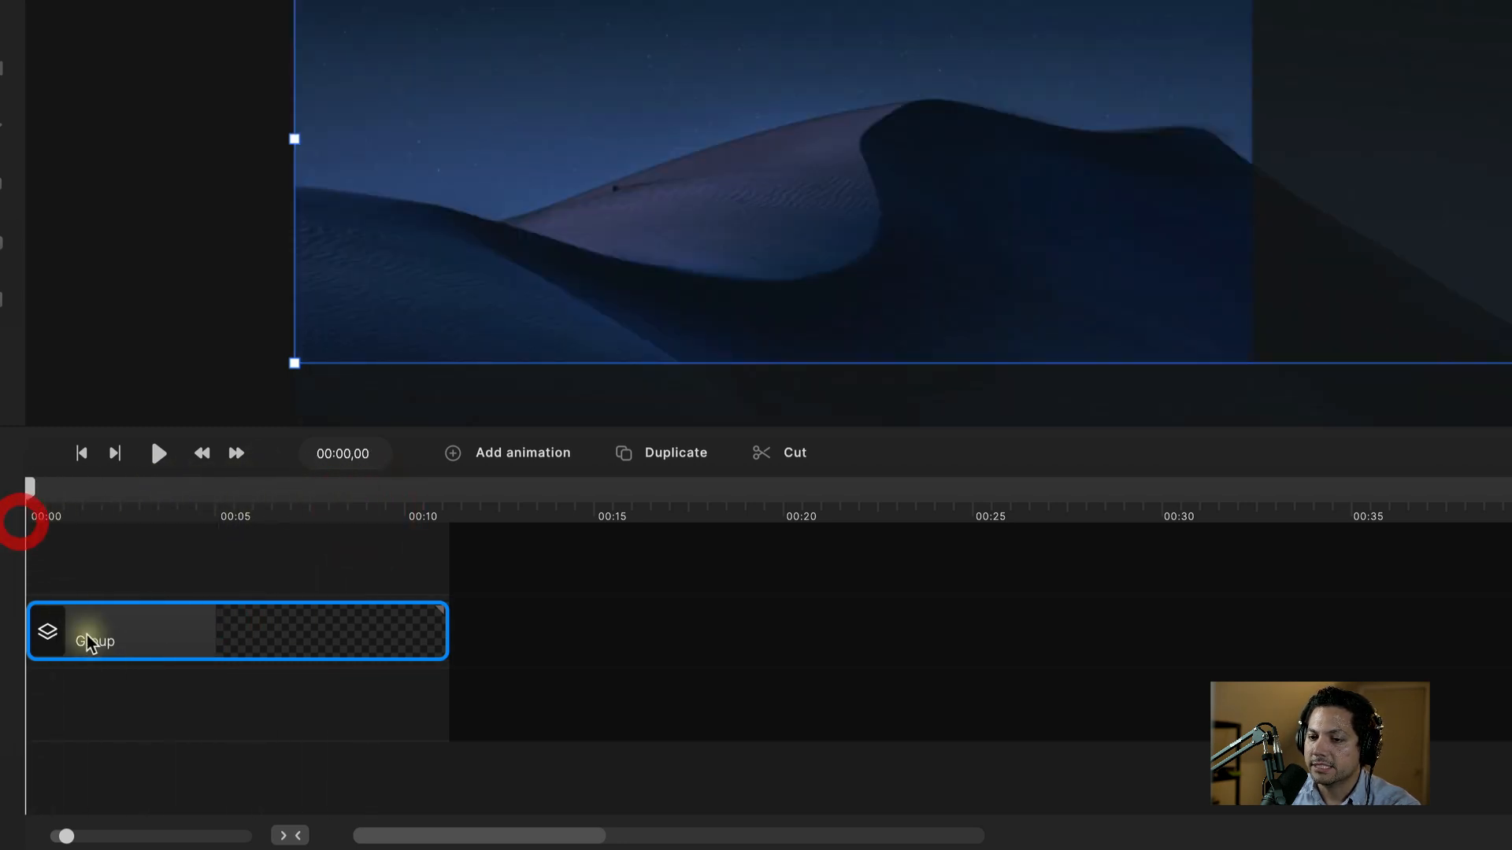
Step: Add a Position animation to the Group clip
right_click(81, 634)
click(155, 305)
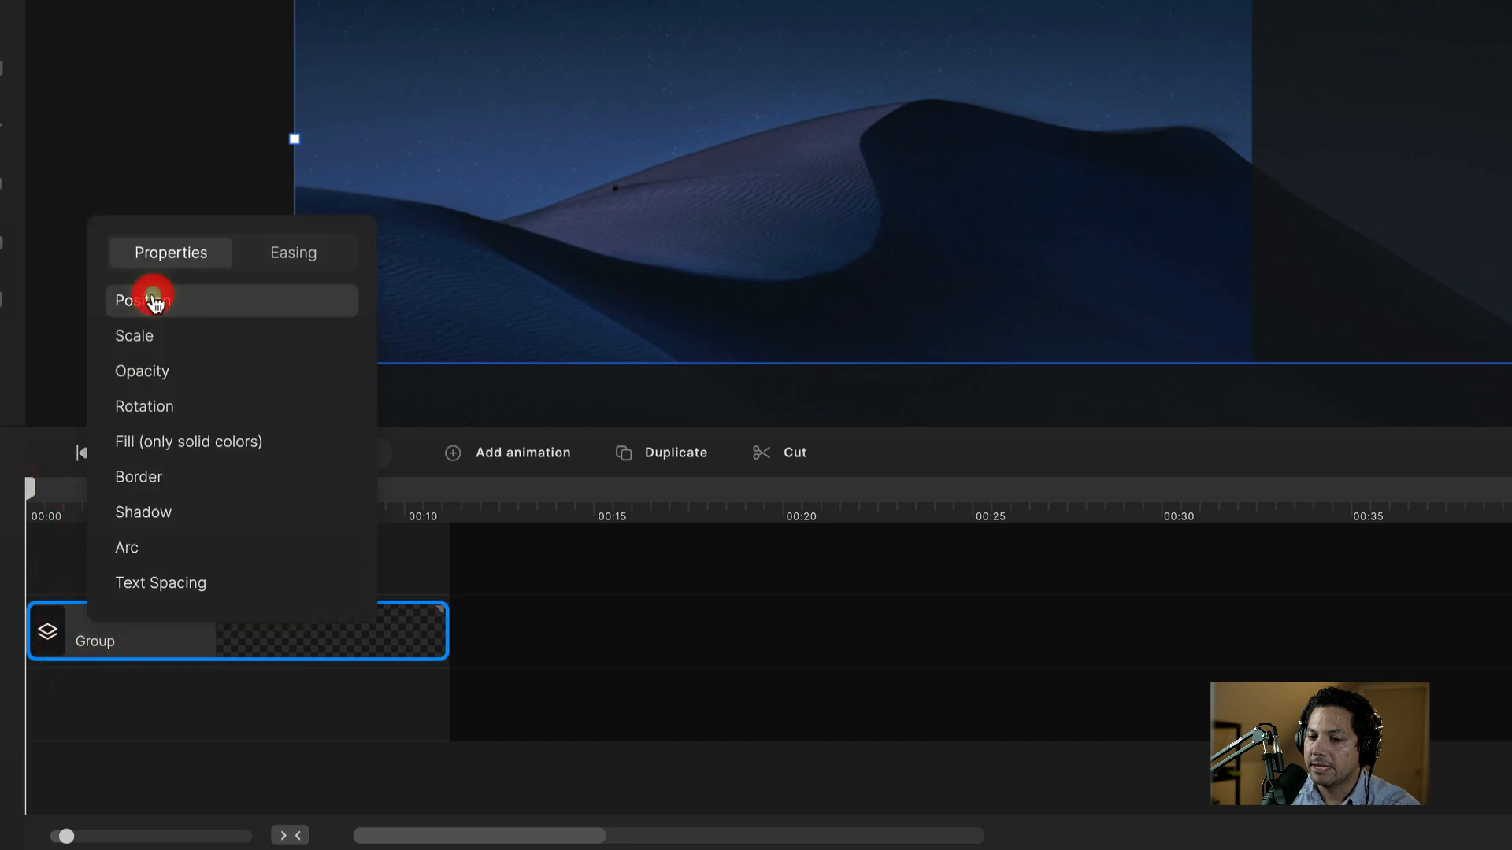
click(160, 300)
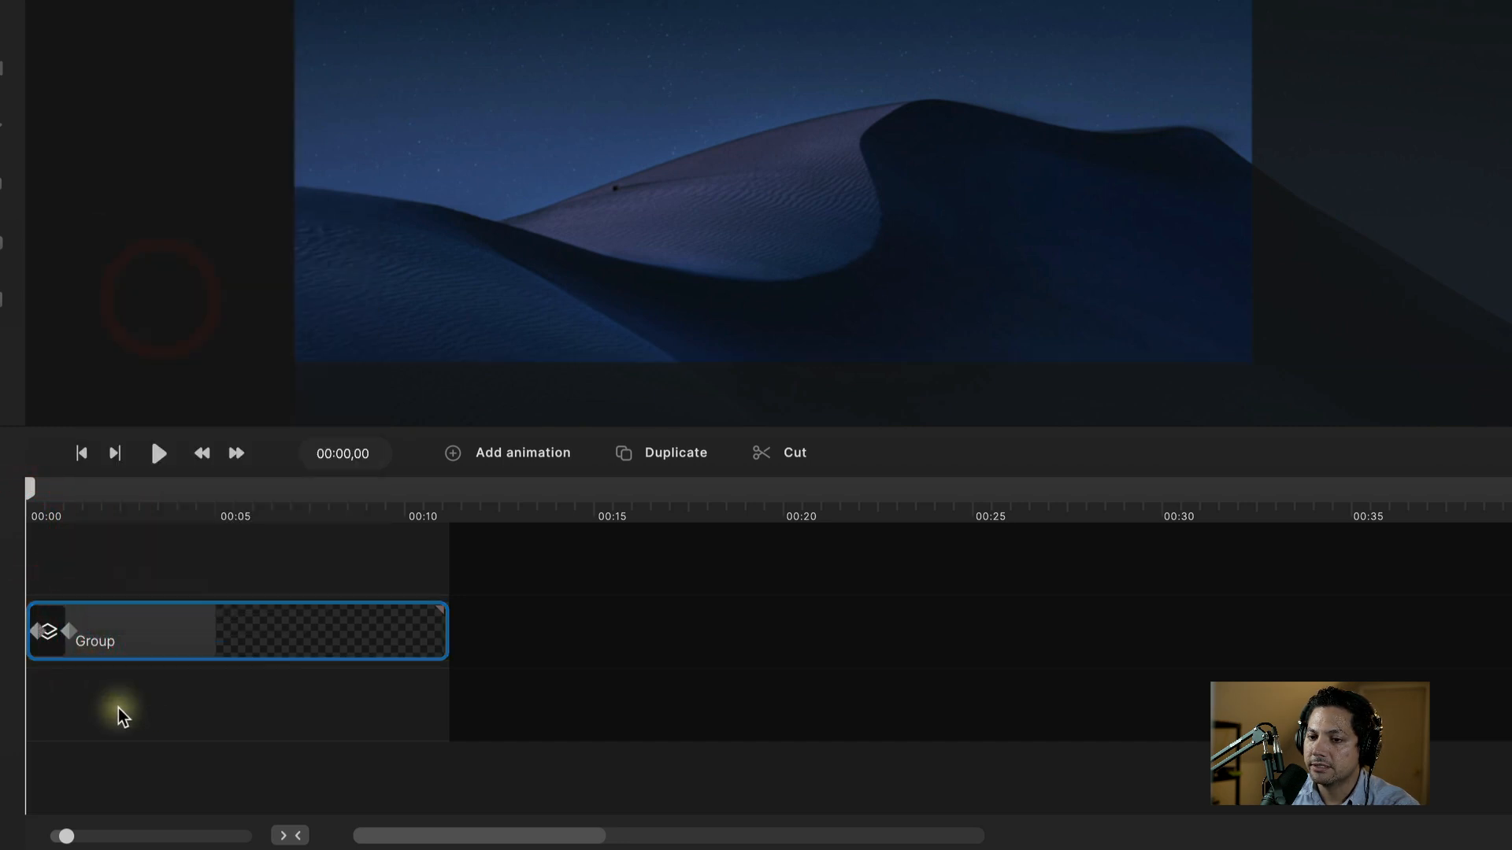
click(120, 709)
Step: Move the end Position keyframe to about 00:03
drag(31, 486, 91, 520)
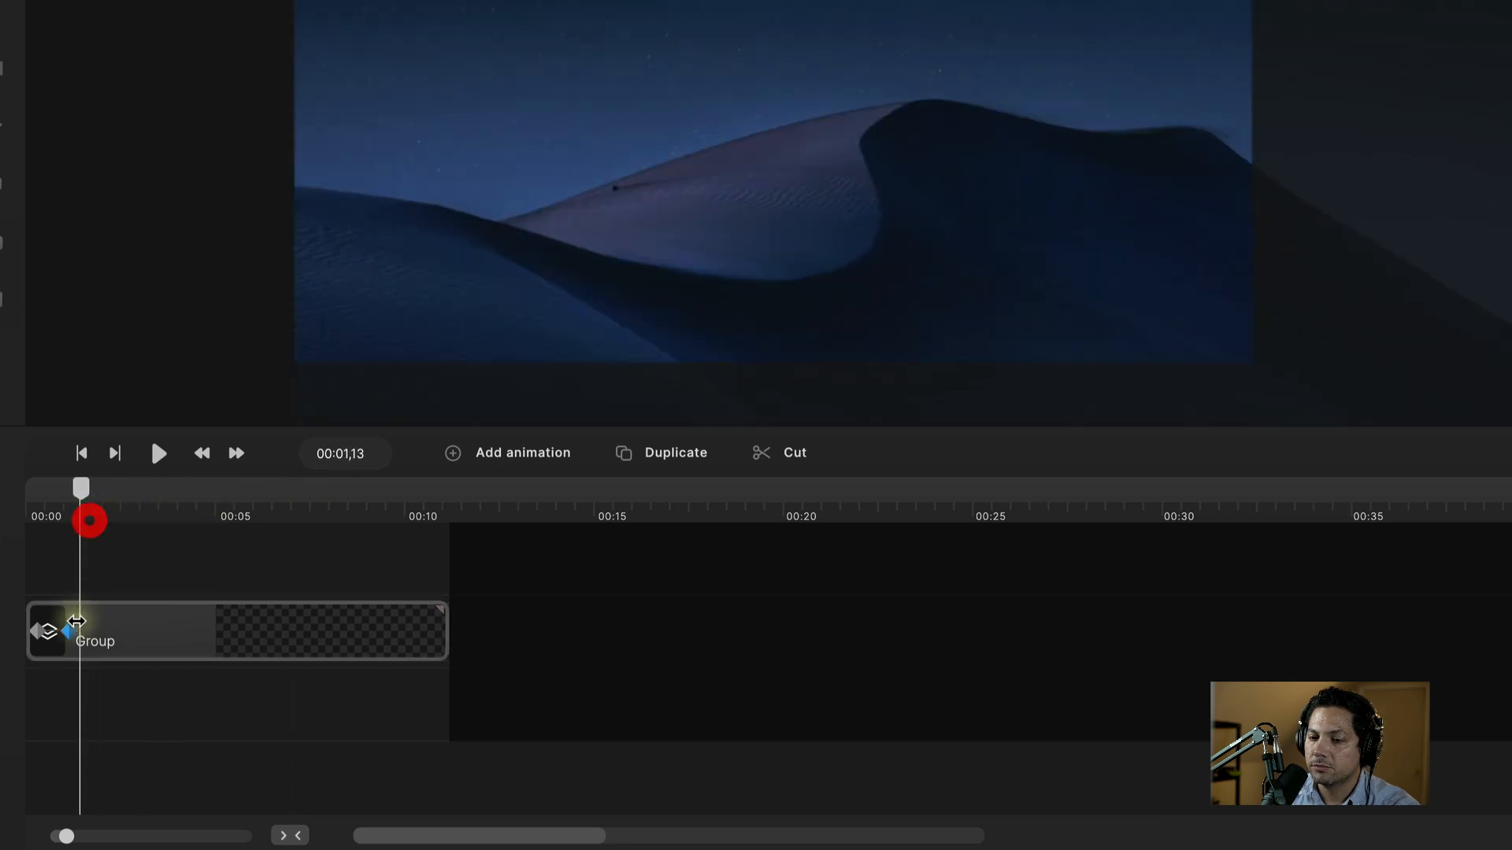
drag(70, 632, 151, 637)
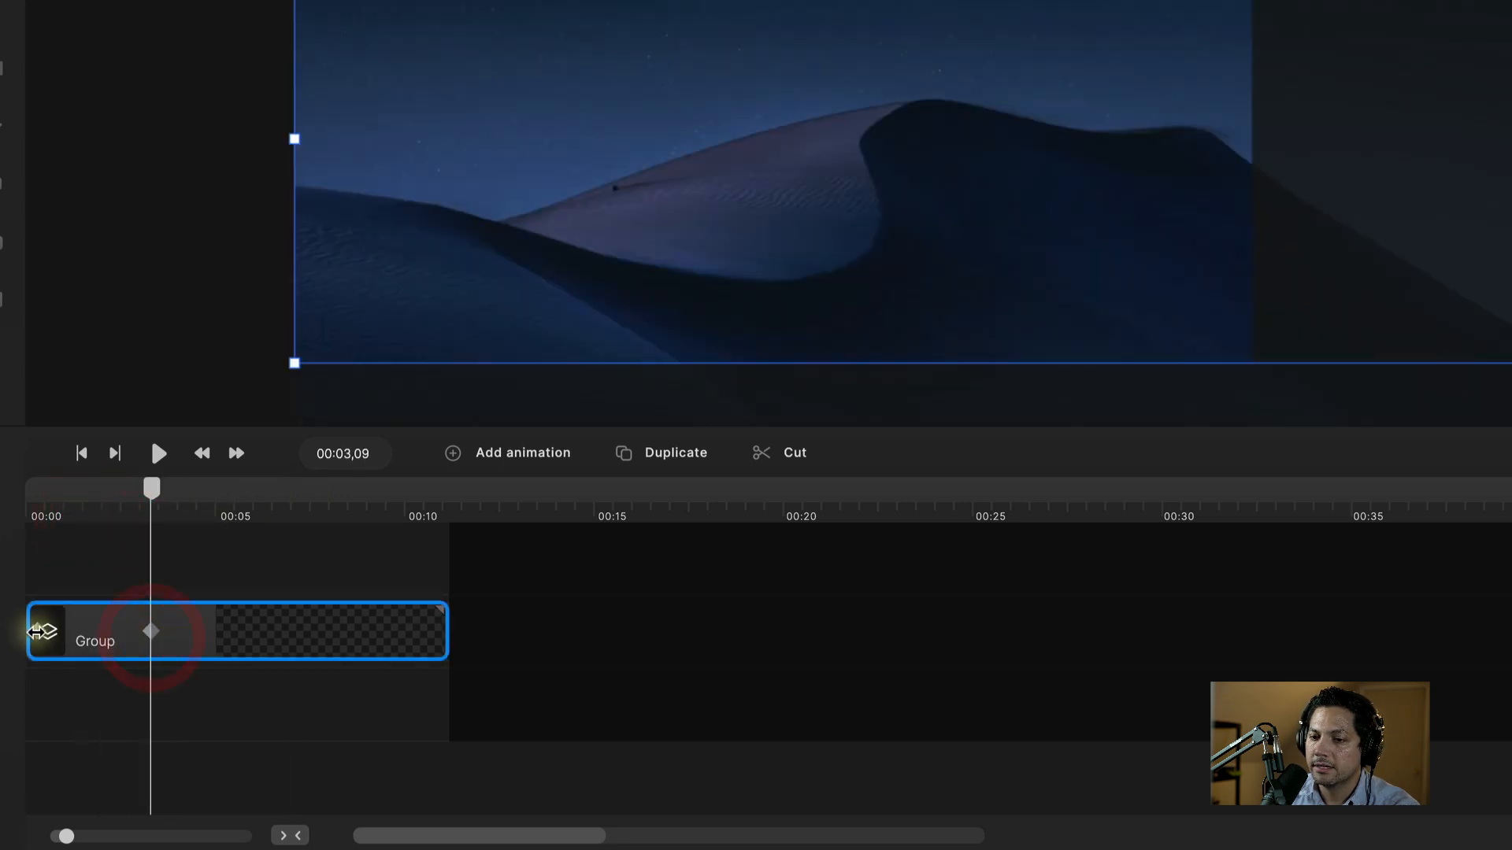
drag(35, 633, 0, 634)
click(102, 638)
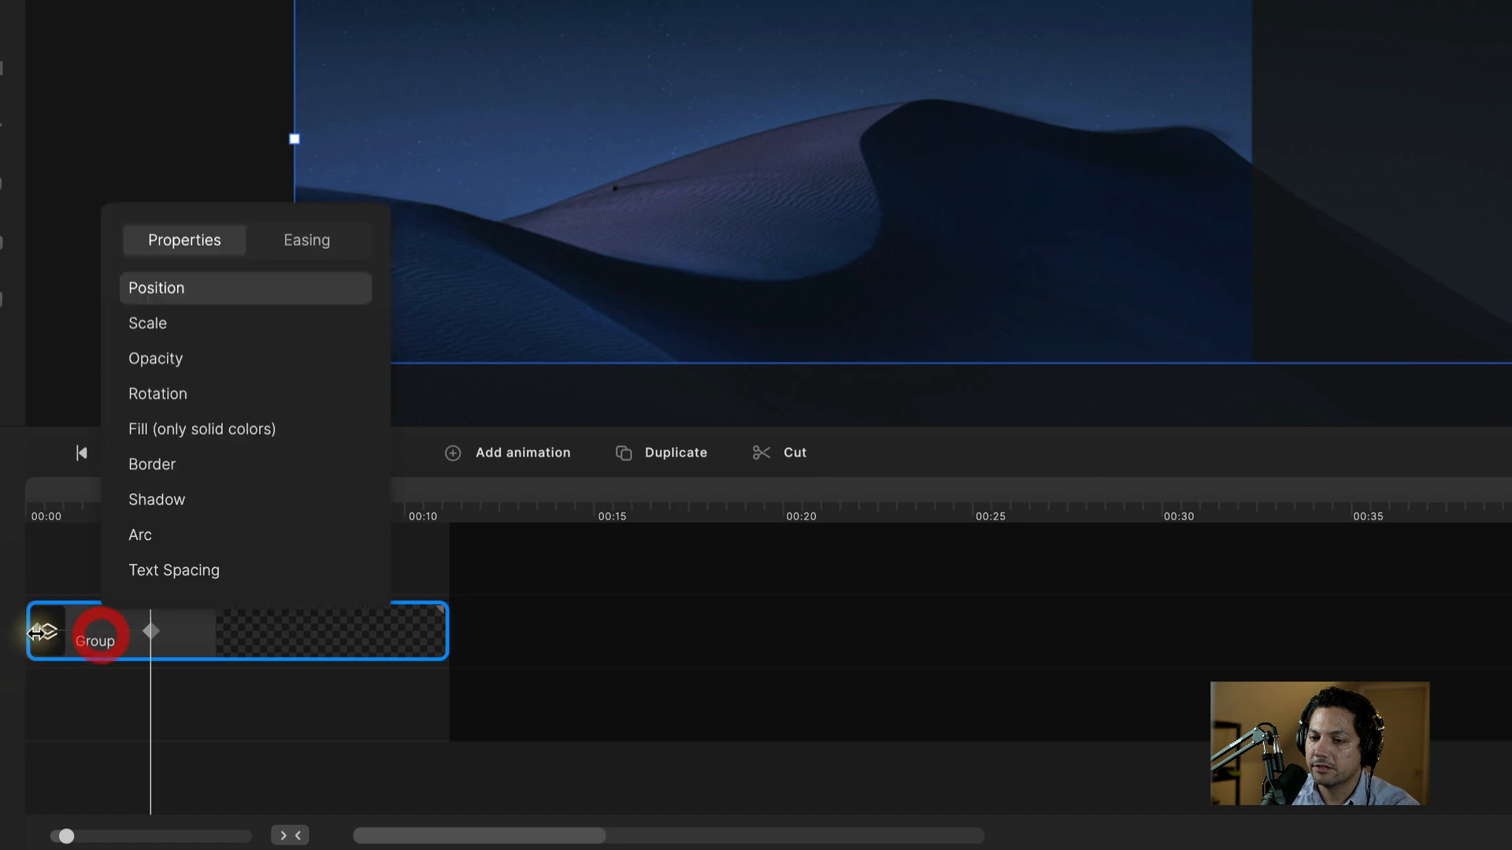
drag(100, 636, 112, 635)
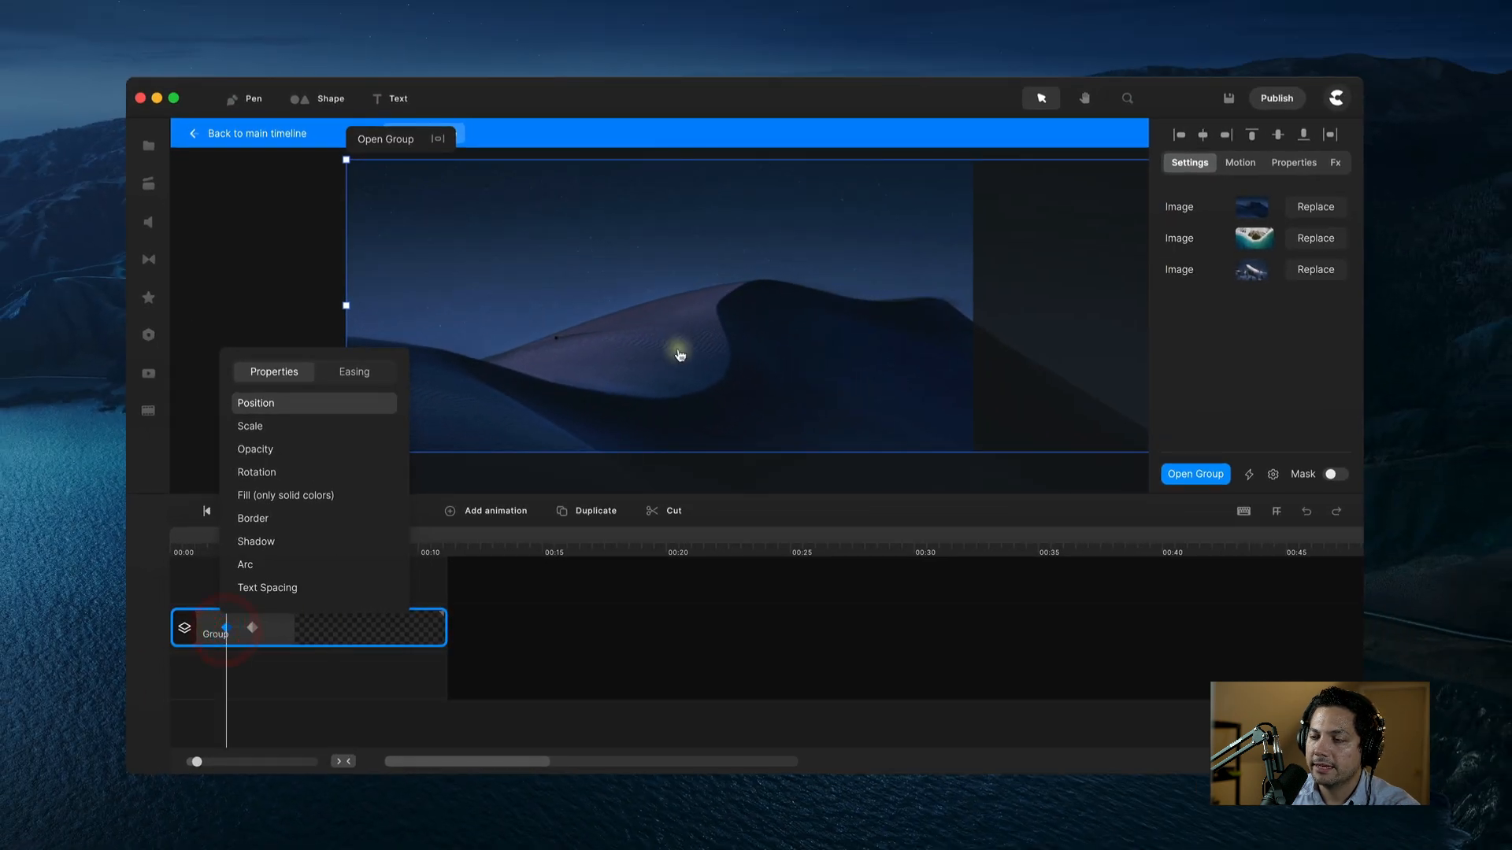
click(680, 355)
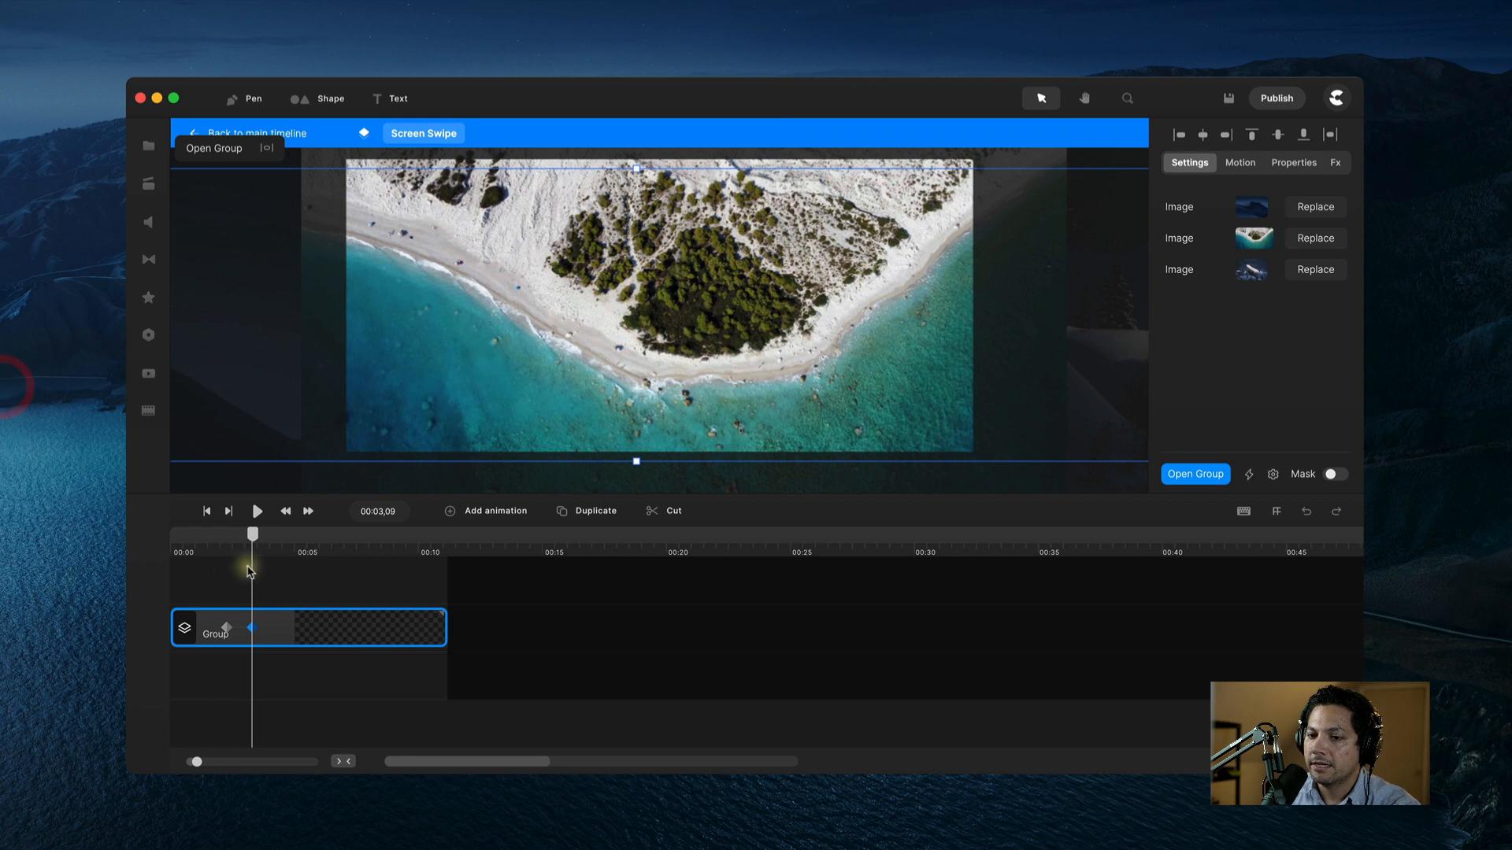
click(221, 549)
drag(217, 538, 163, 551)
key(space)
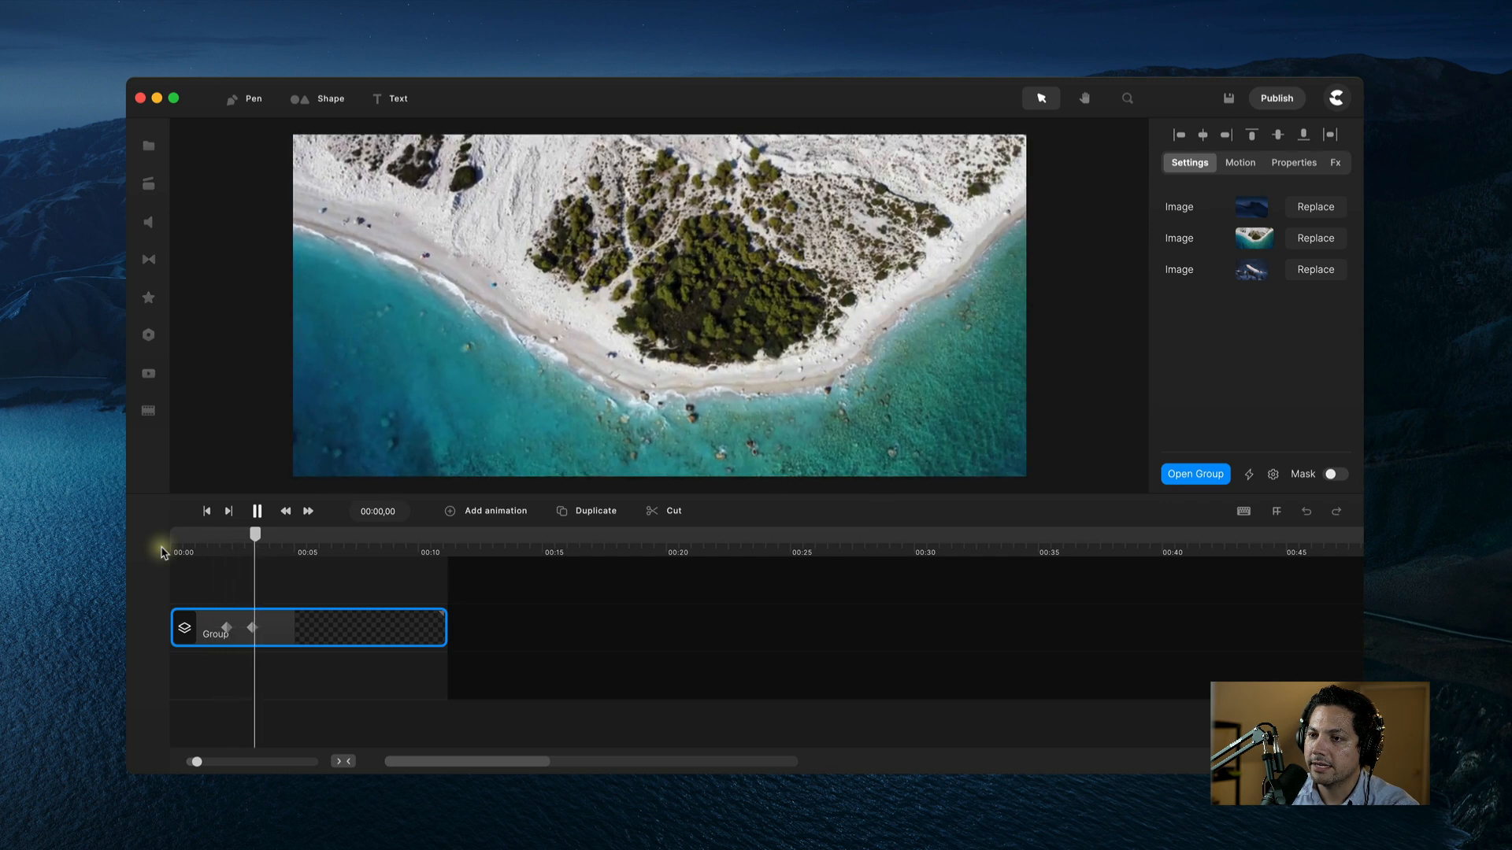
key(space)
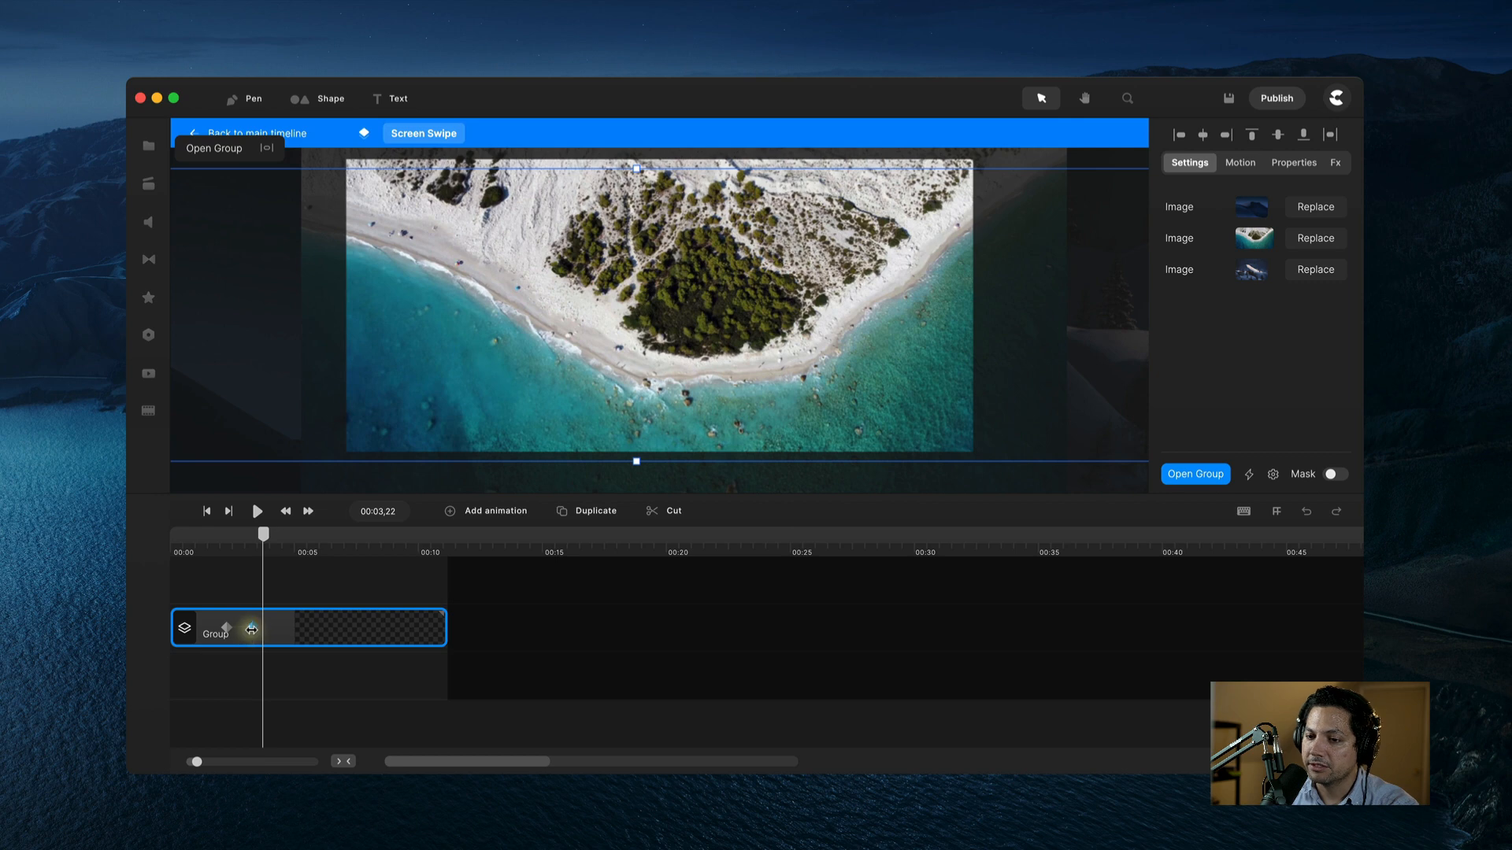
Step: Drag the swipe's end keyframe slightly later and replay the dune-to-beach slide to check it
click(244, 629)
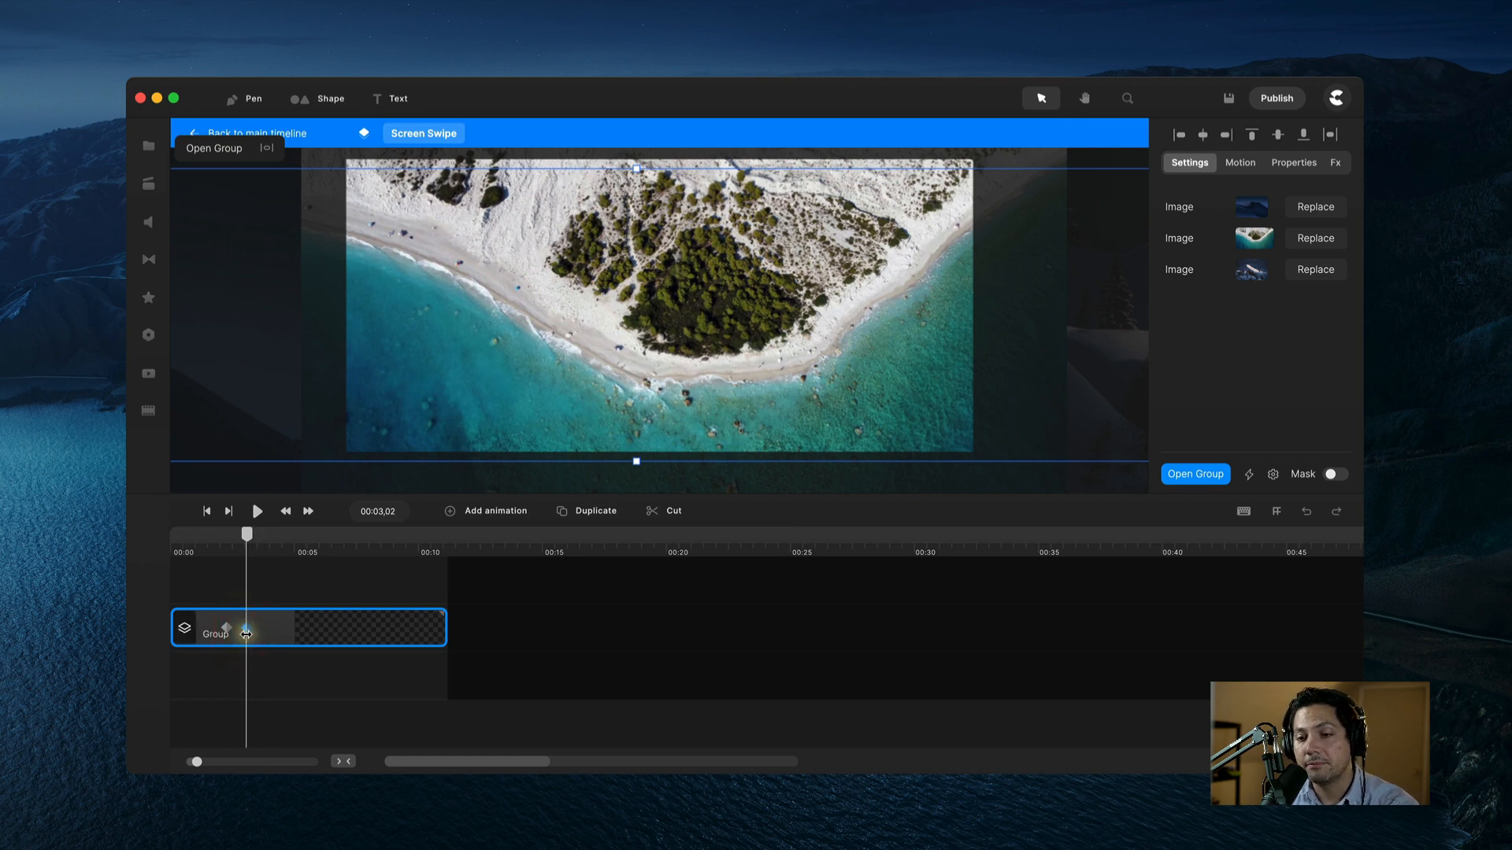
drag(245, 627, 263, 628)
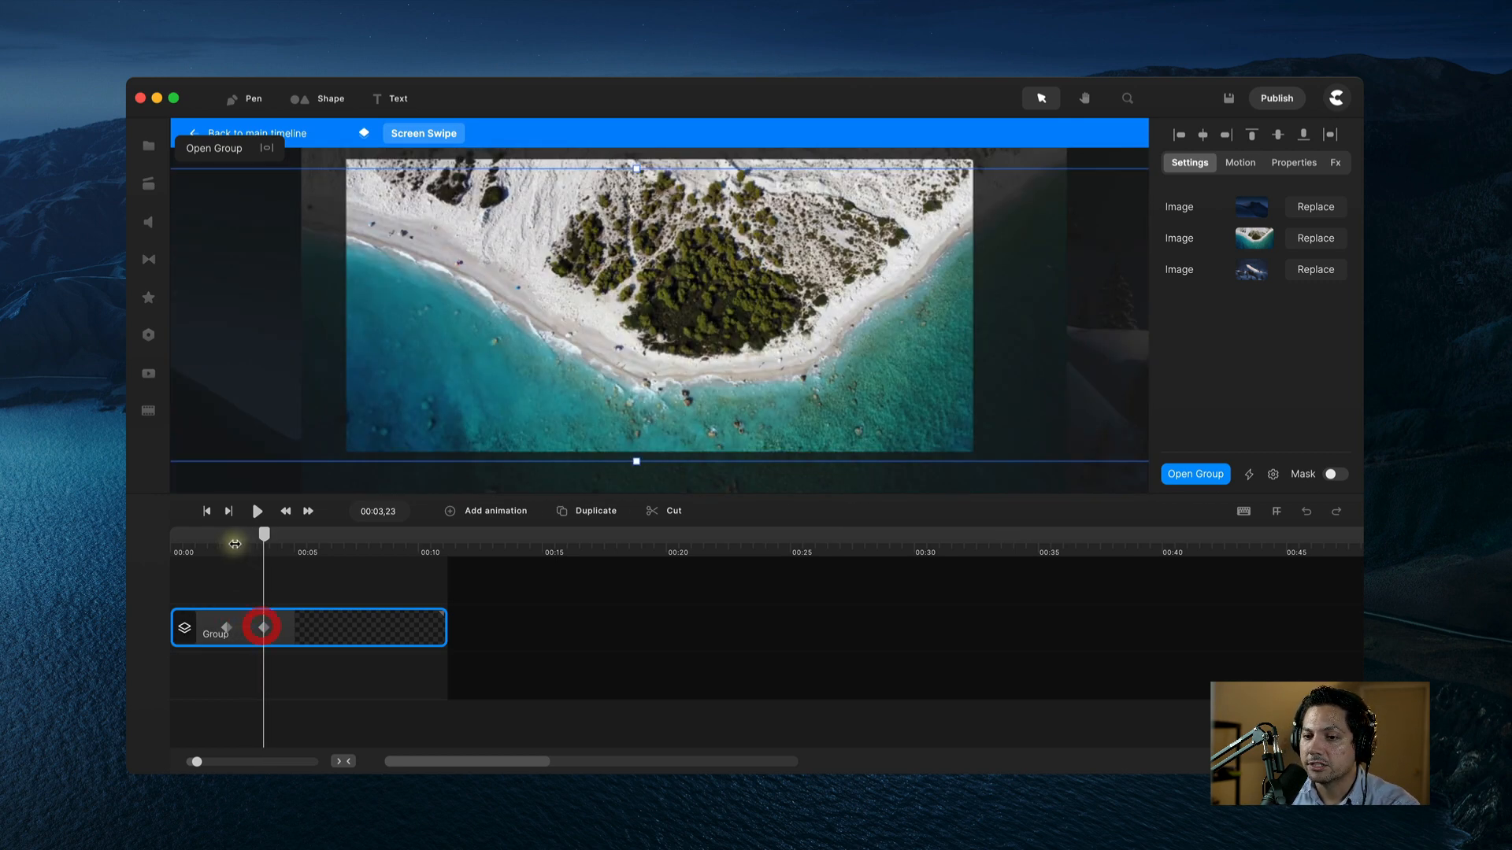
click(226, 548)
key(space)
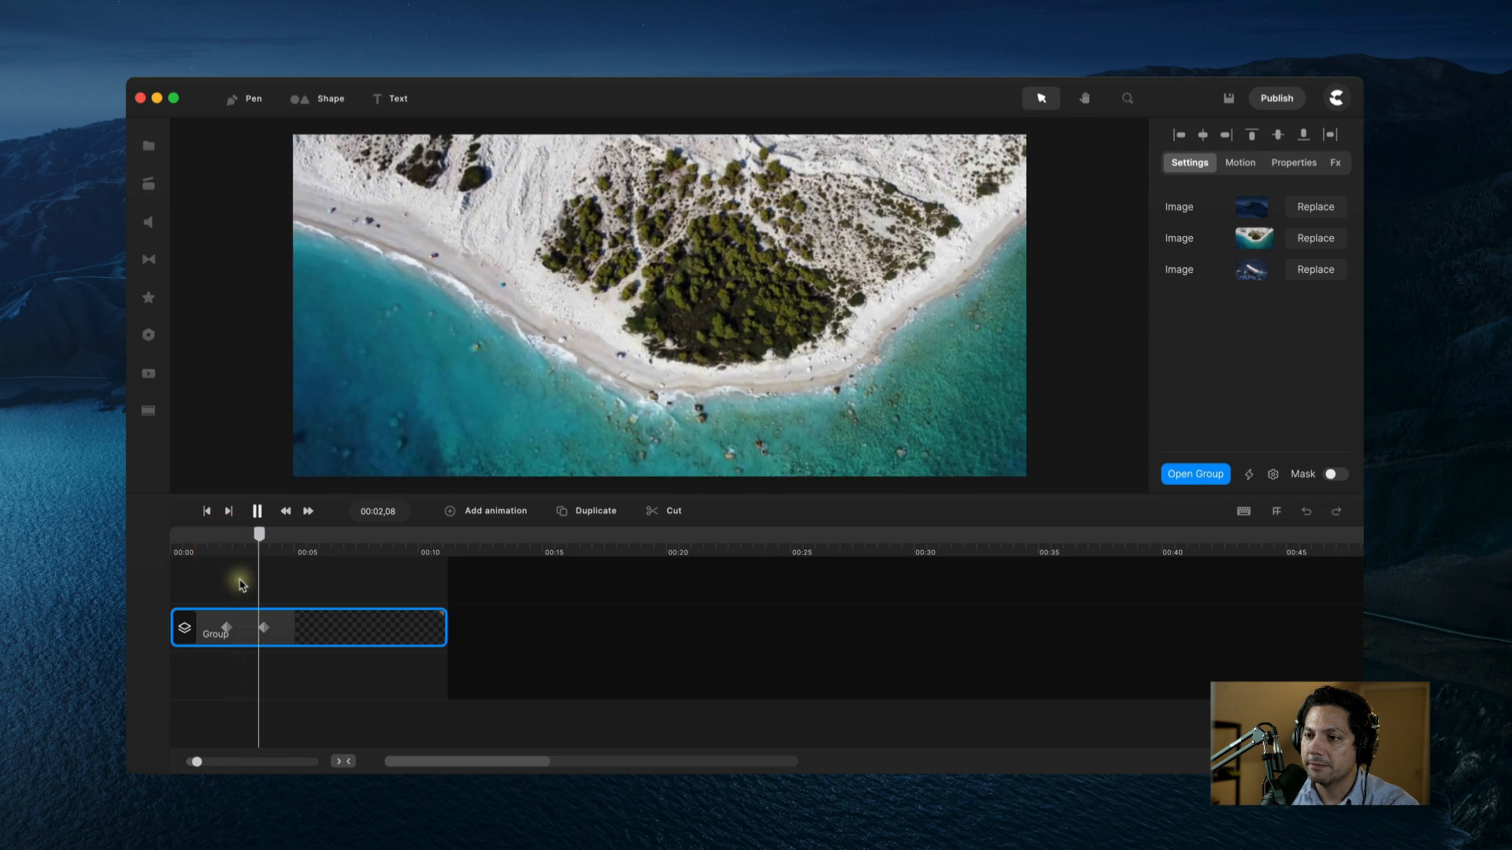
click(265, 628)
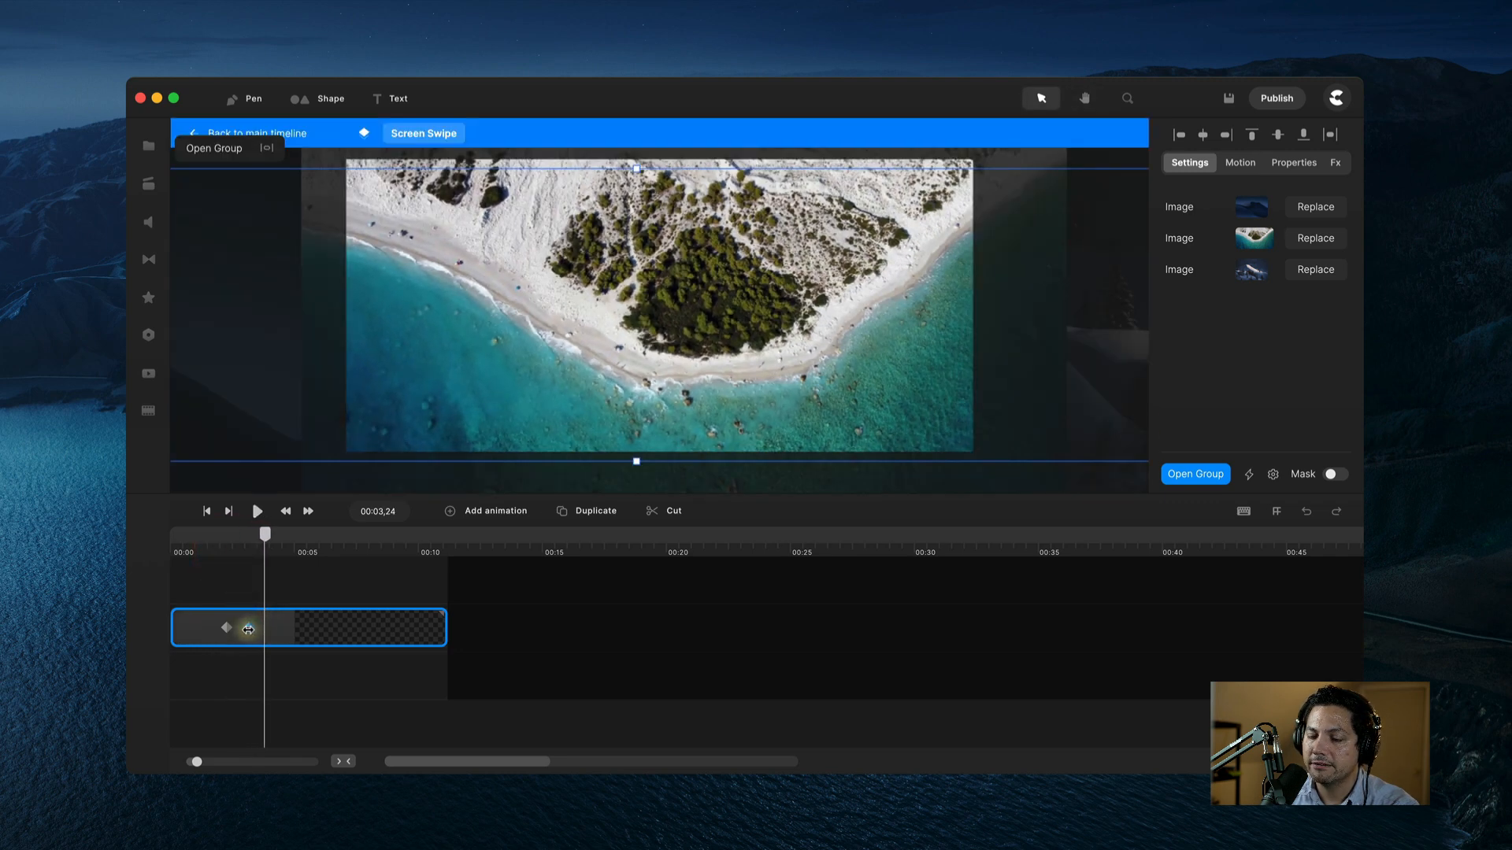
click(248, 628)
click(212, 543)
key(space)
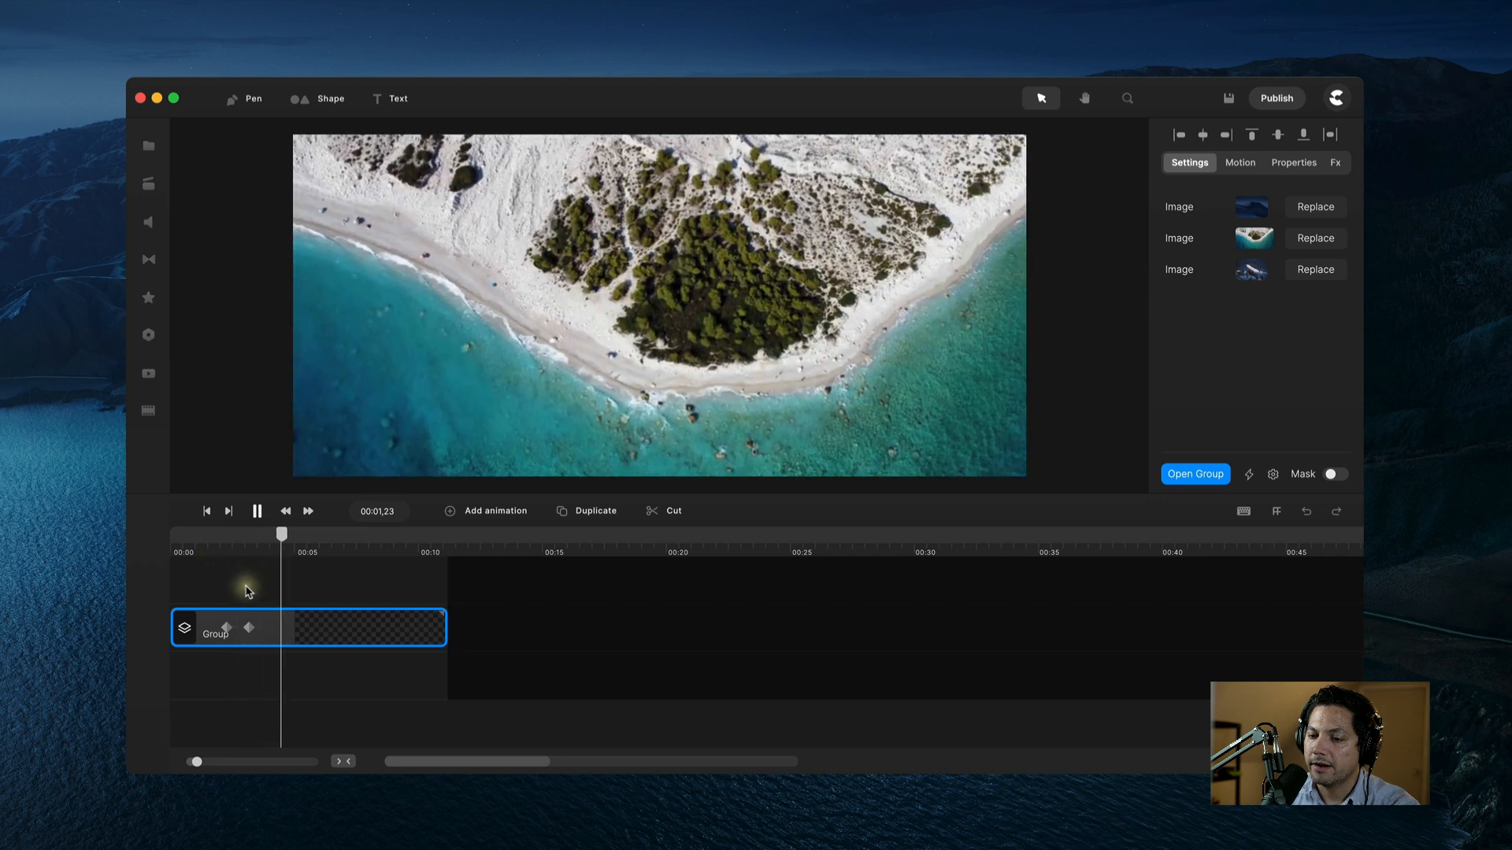
click(260, 630)
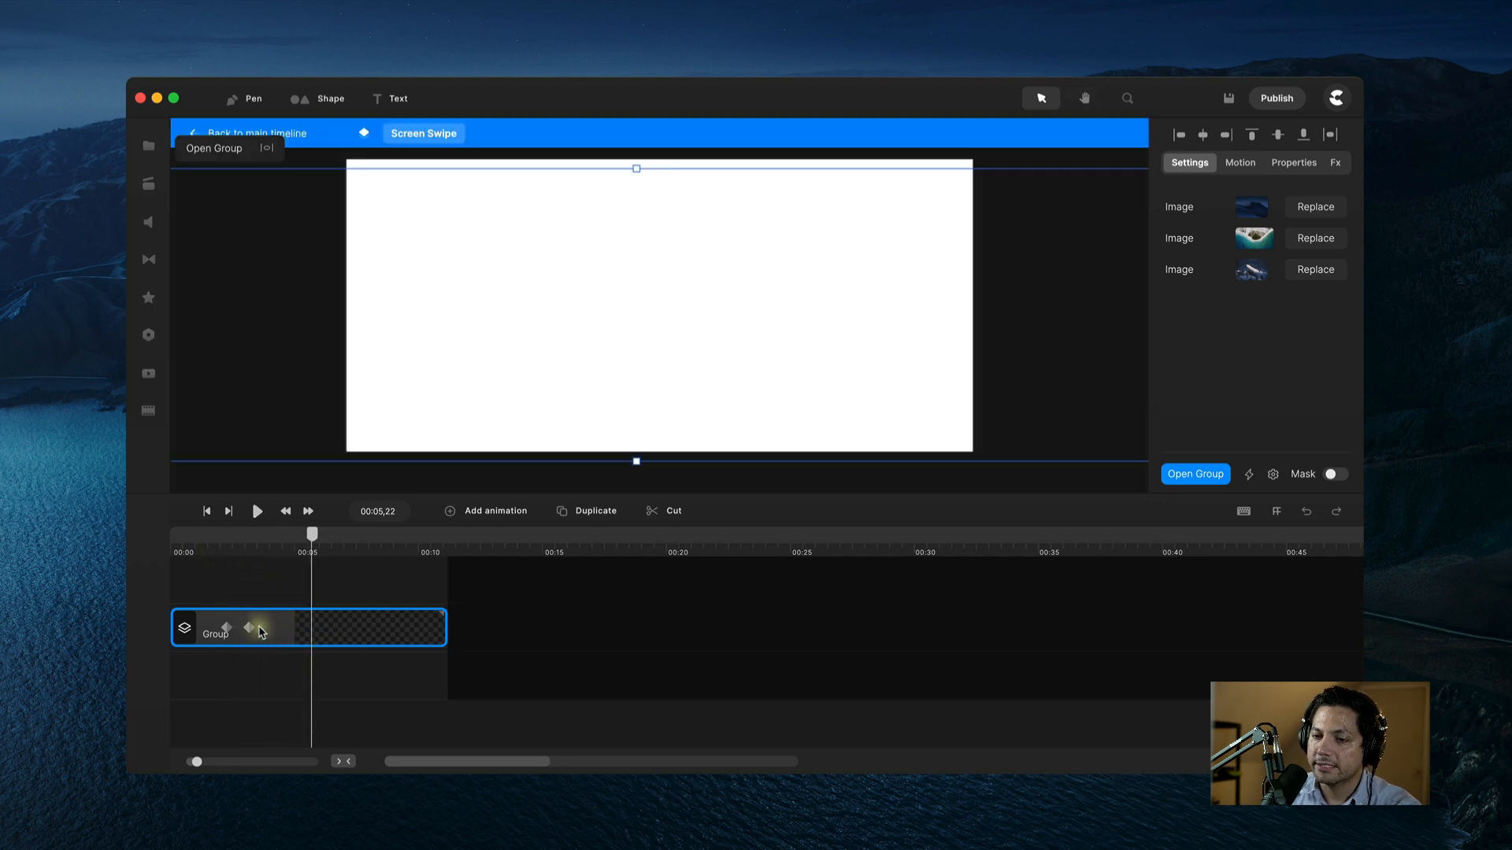
Step: Extend Screen 1 and its dune image to about ten seconds
double_click(267, 632)
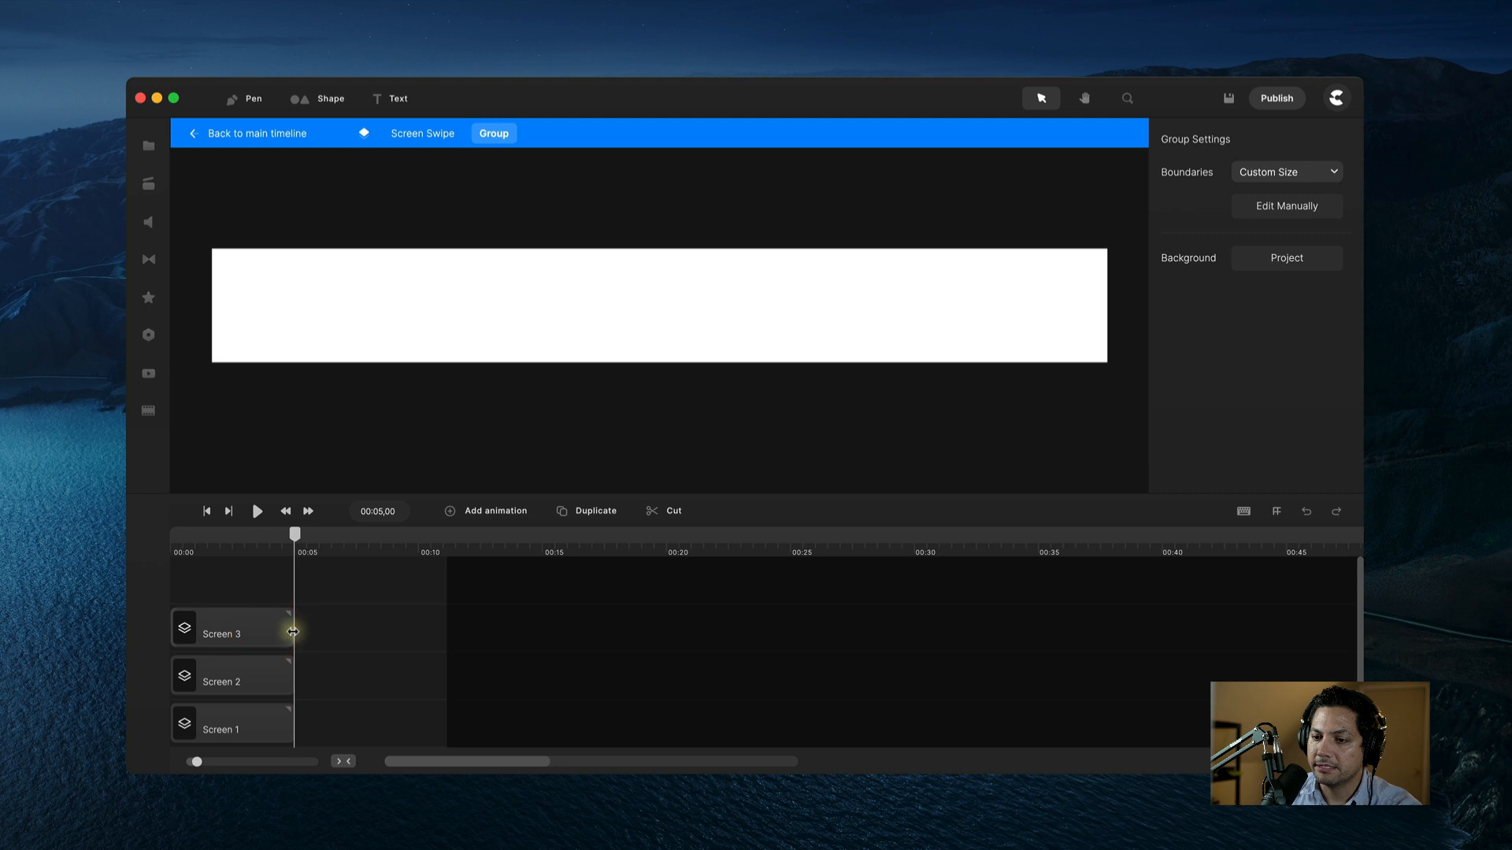
click(292, 631)
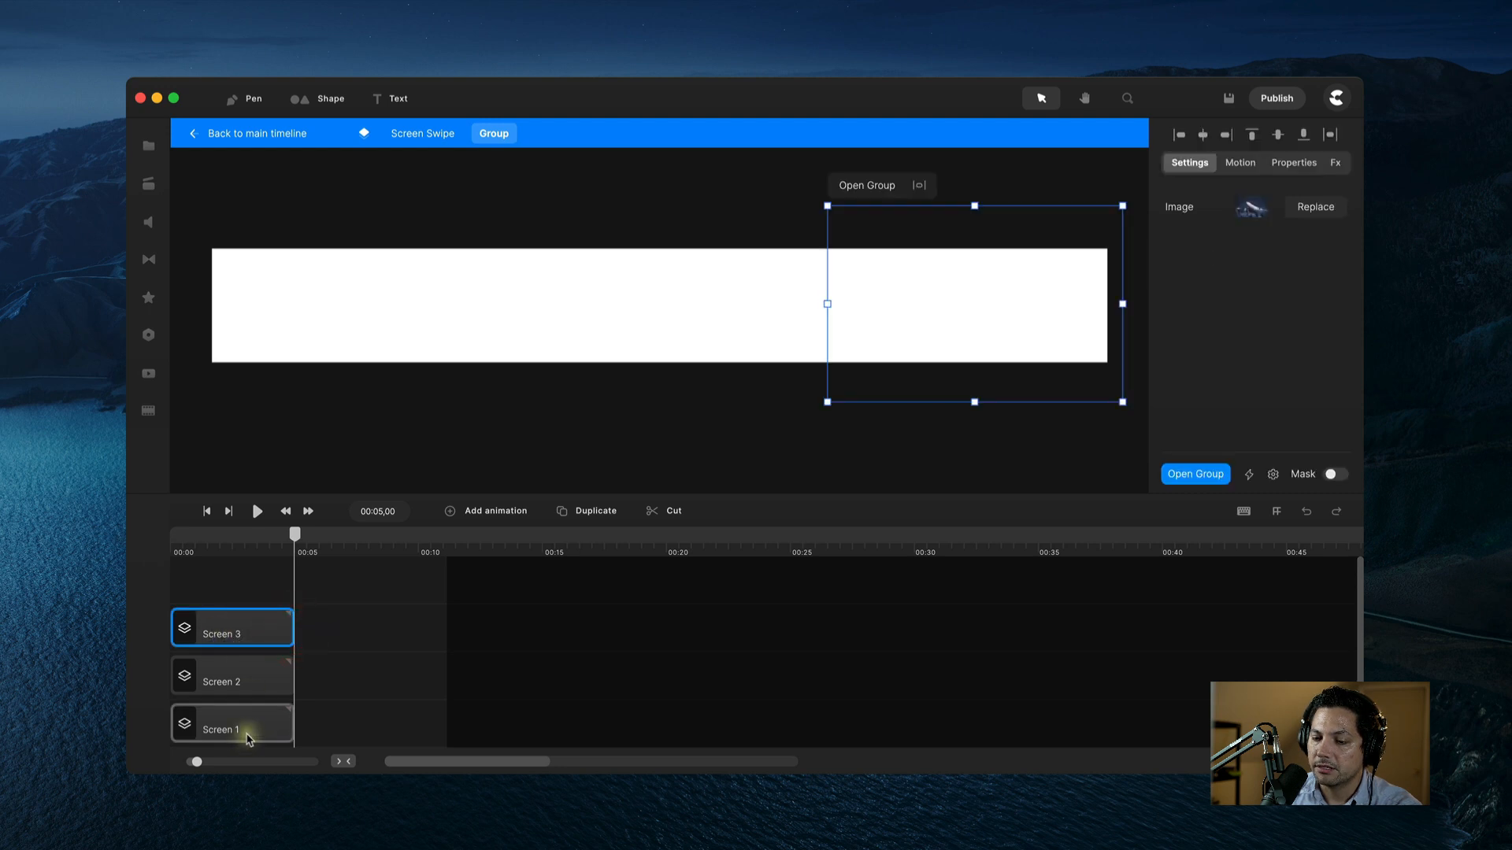
double_click(247, 738)
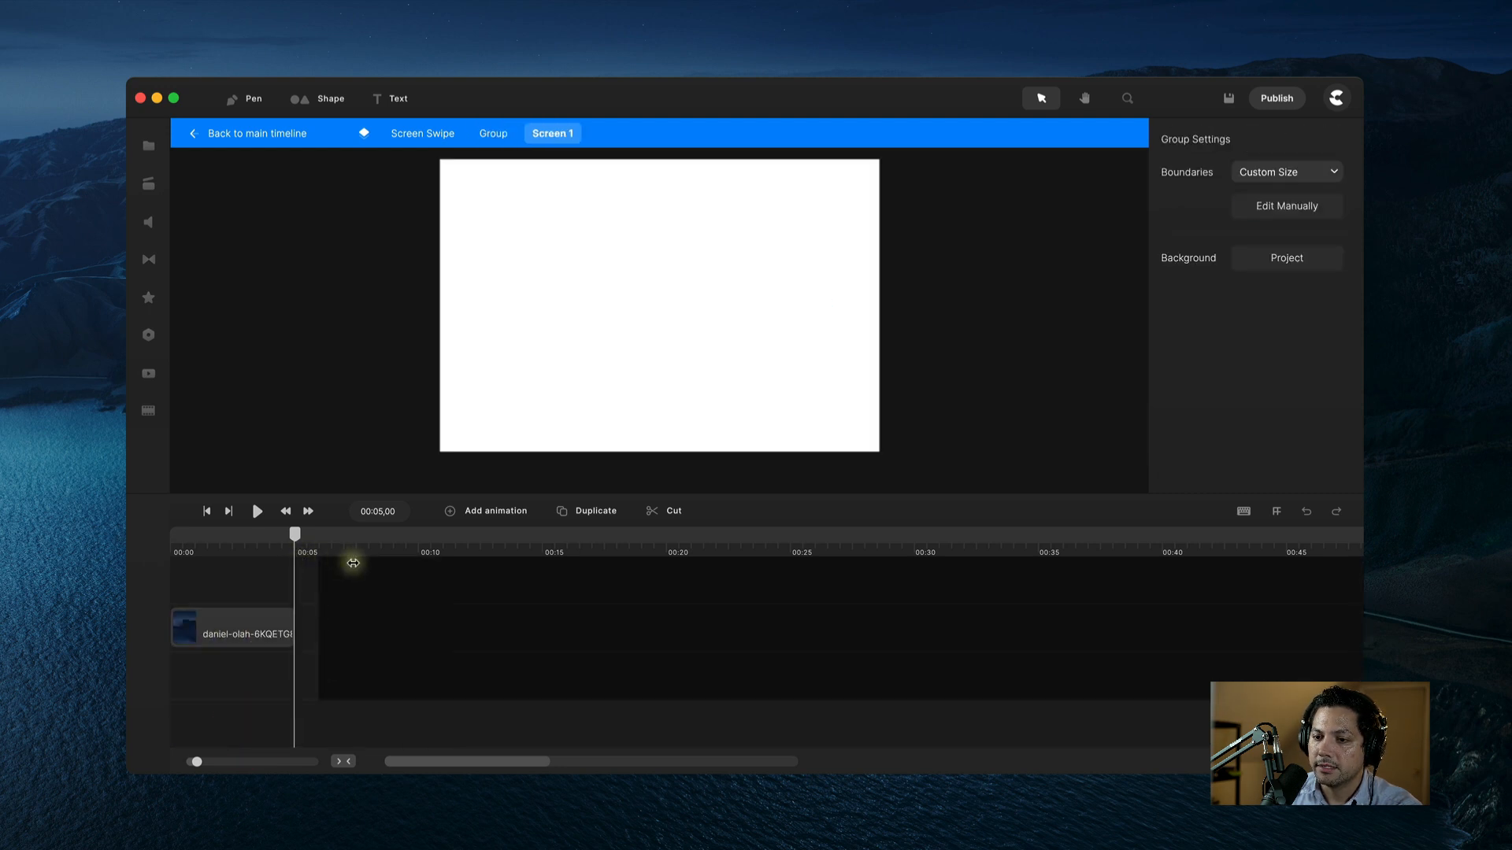
drag(353, 563, 441, 565)
drag(294, 622, 410, 622)
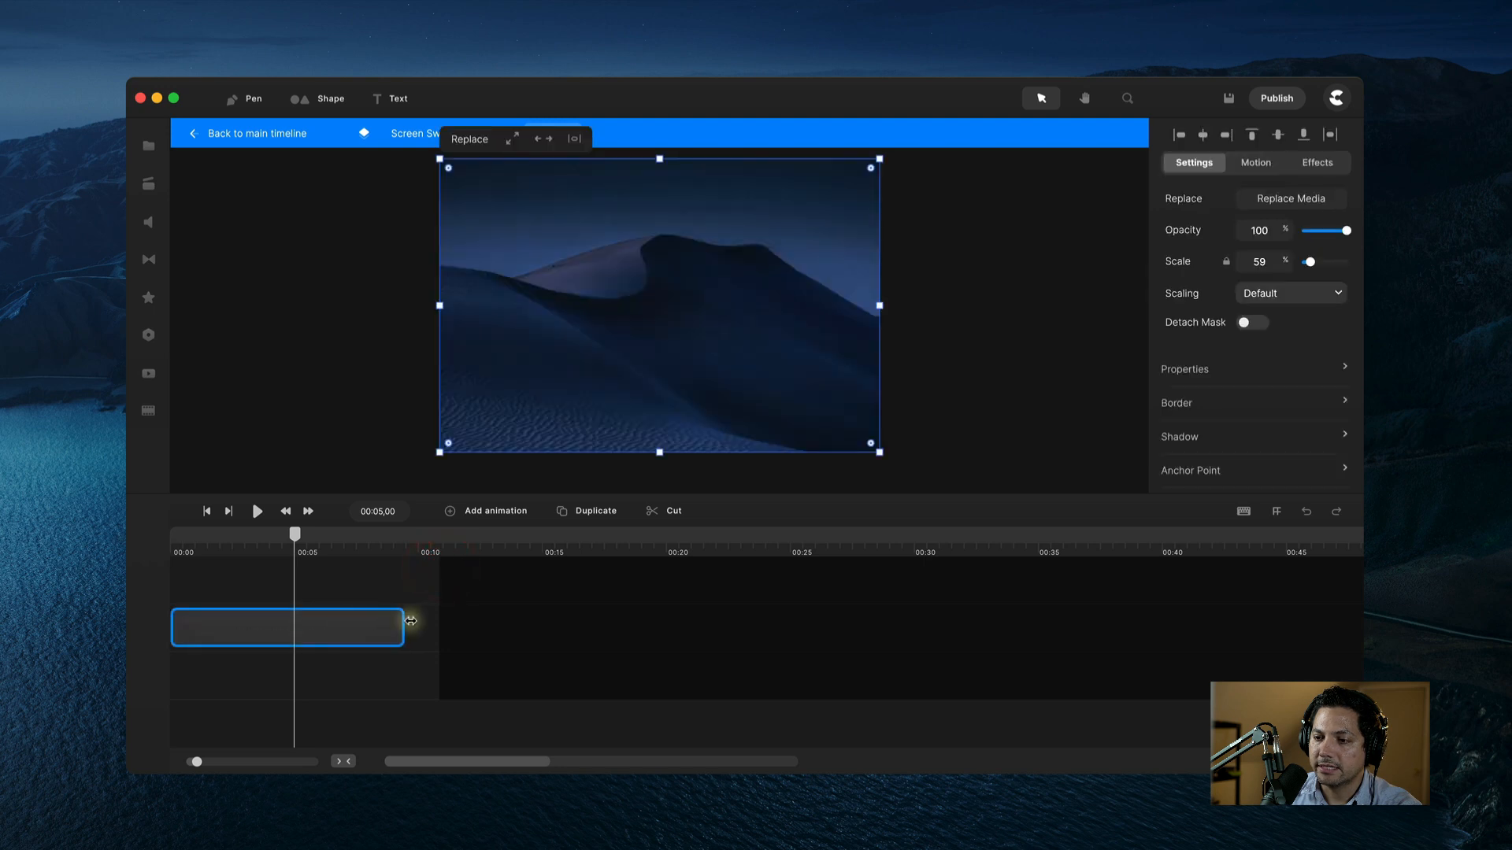
click(417, 133)
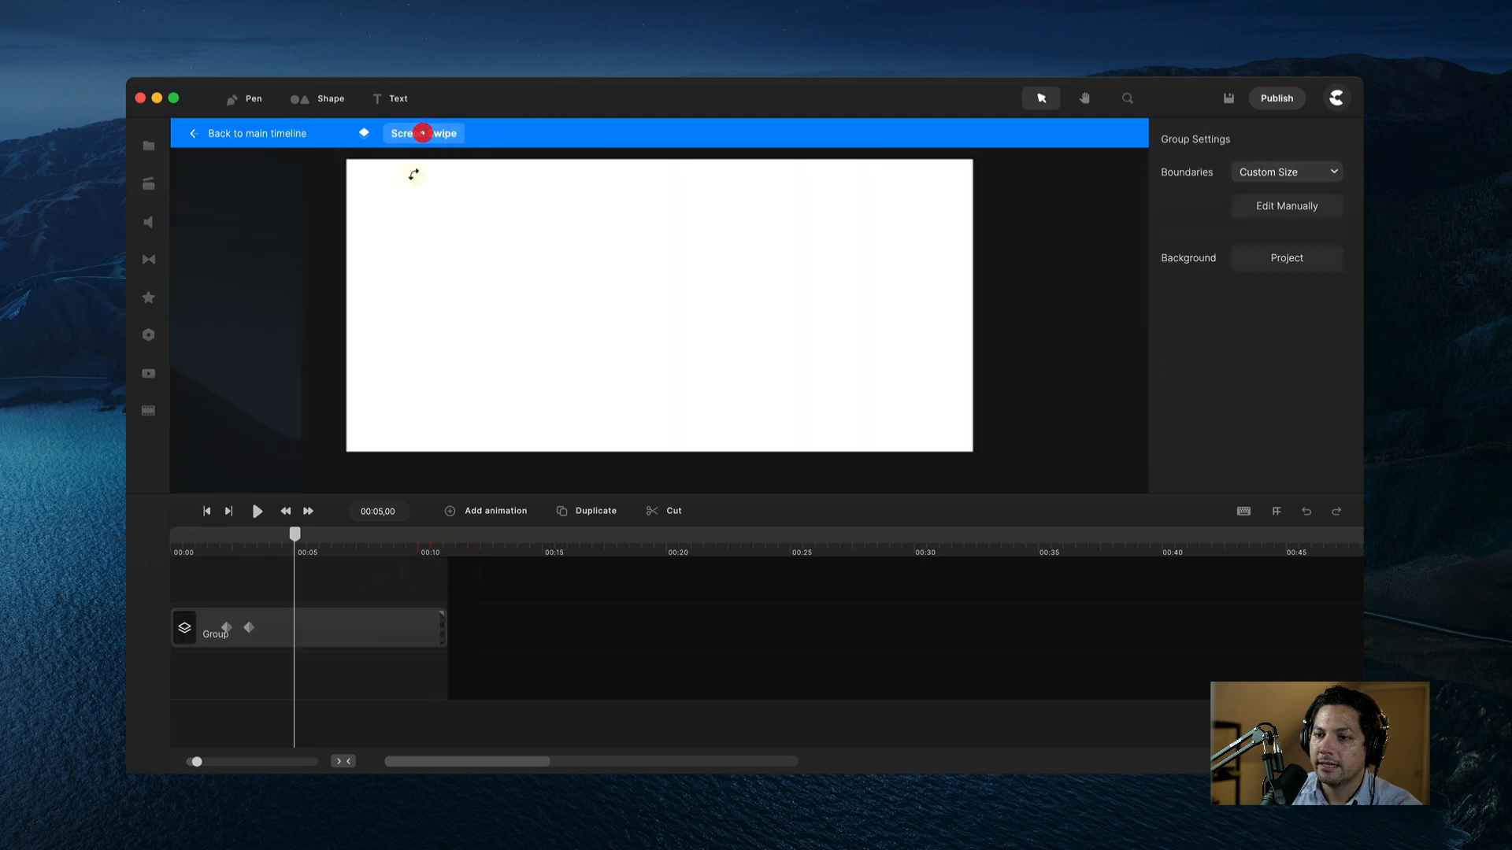
Step: Extend Screen 2 and its beach image to about ten seconds
double_click(312, 628)
double_click(244, 673)
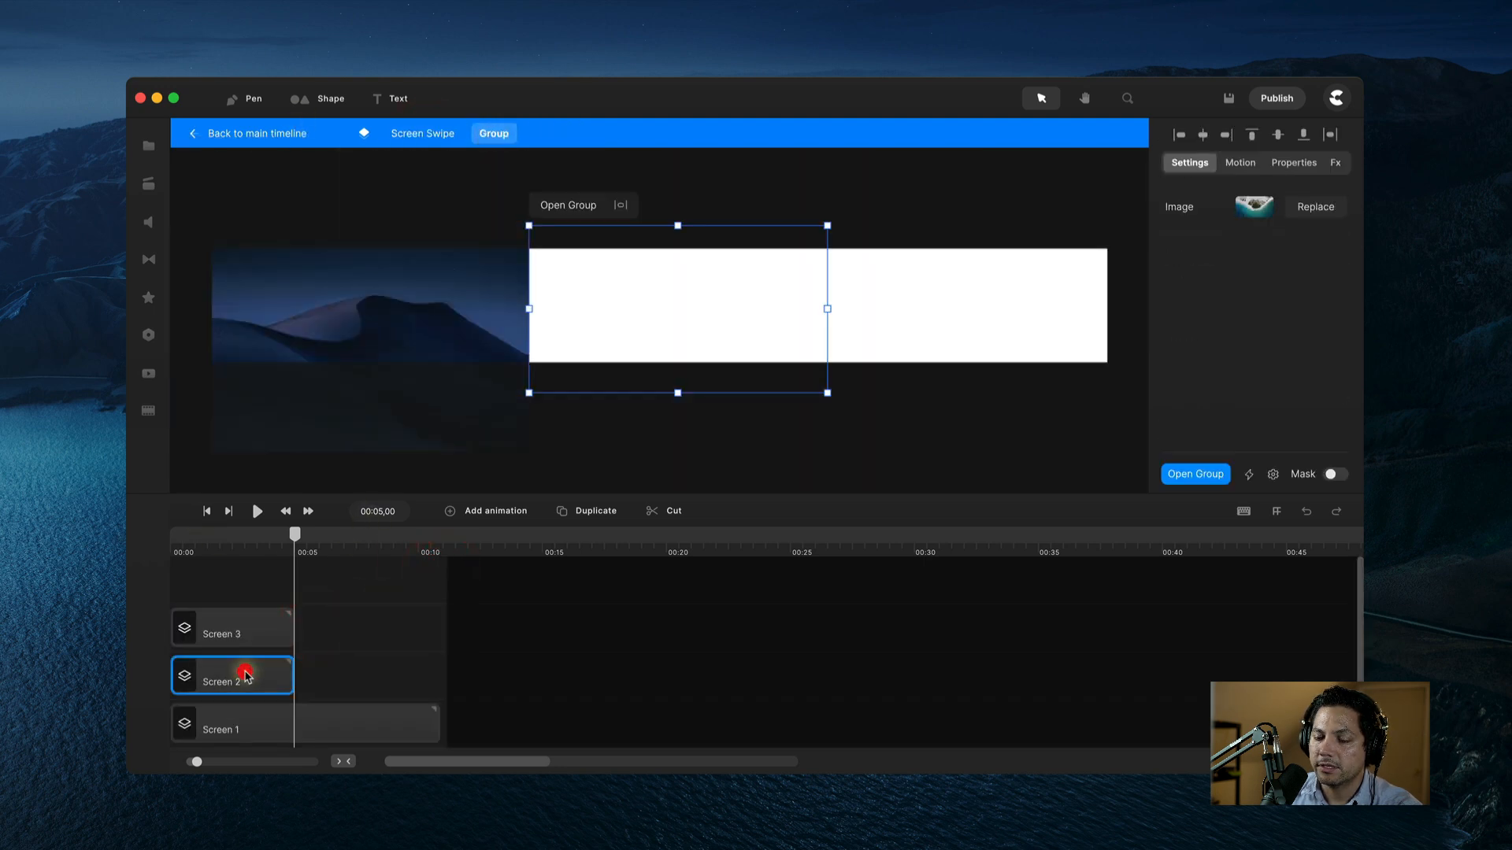
drag(297, 594, 438, 591)
drag(292, 618, 428, 612)
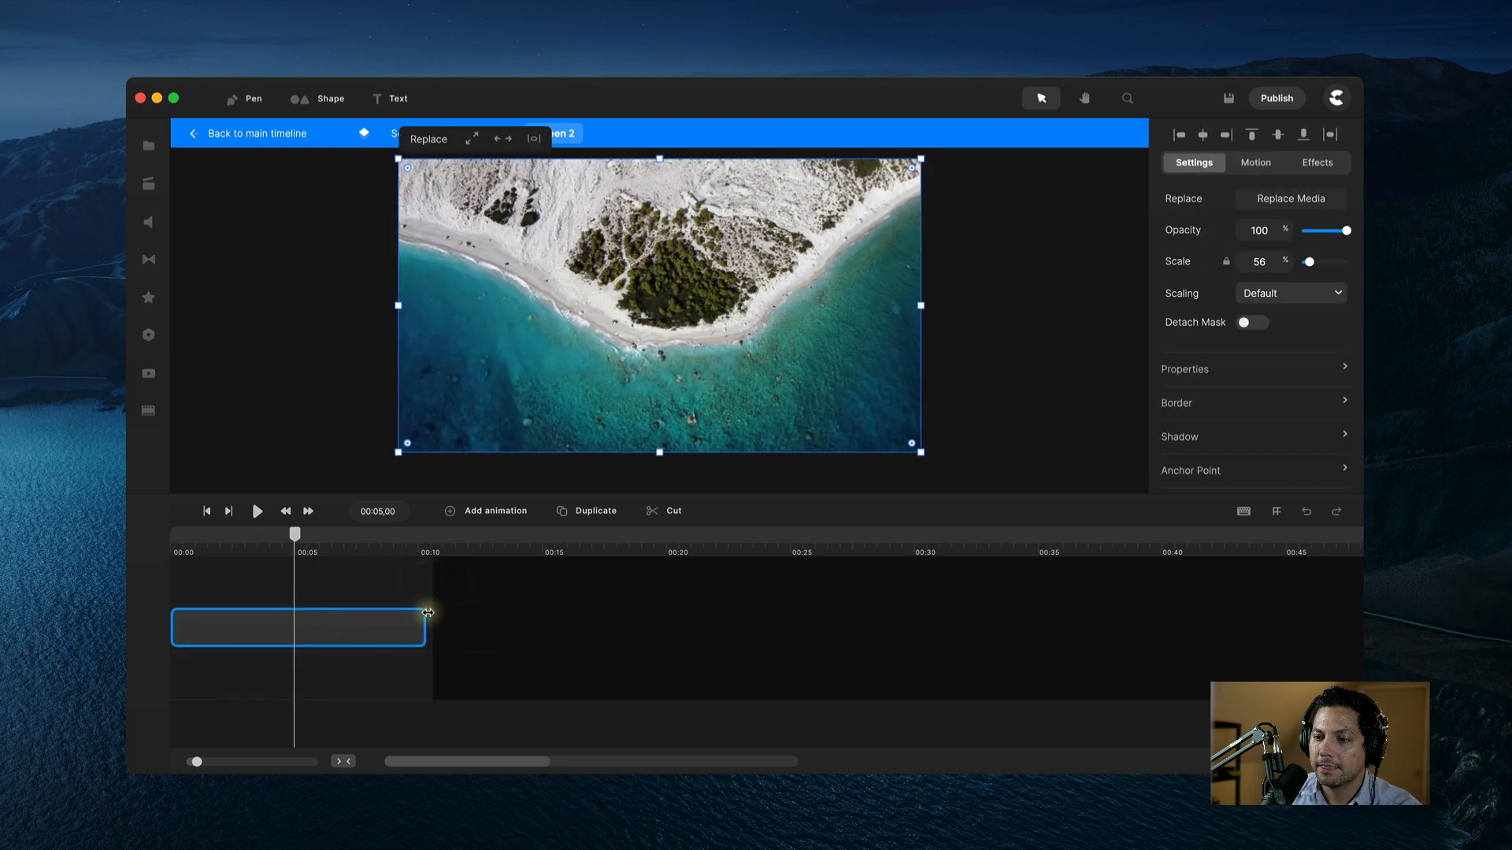
click(335, 244)
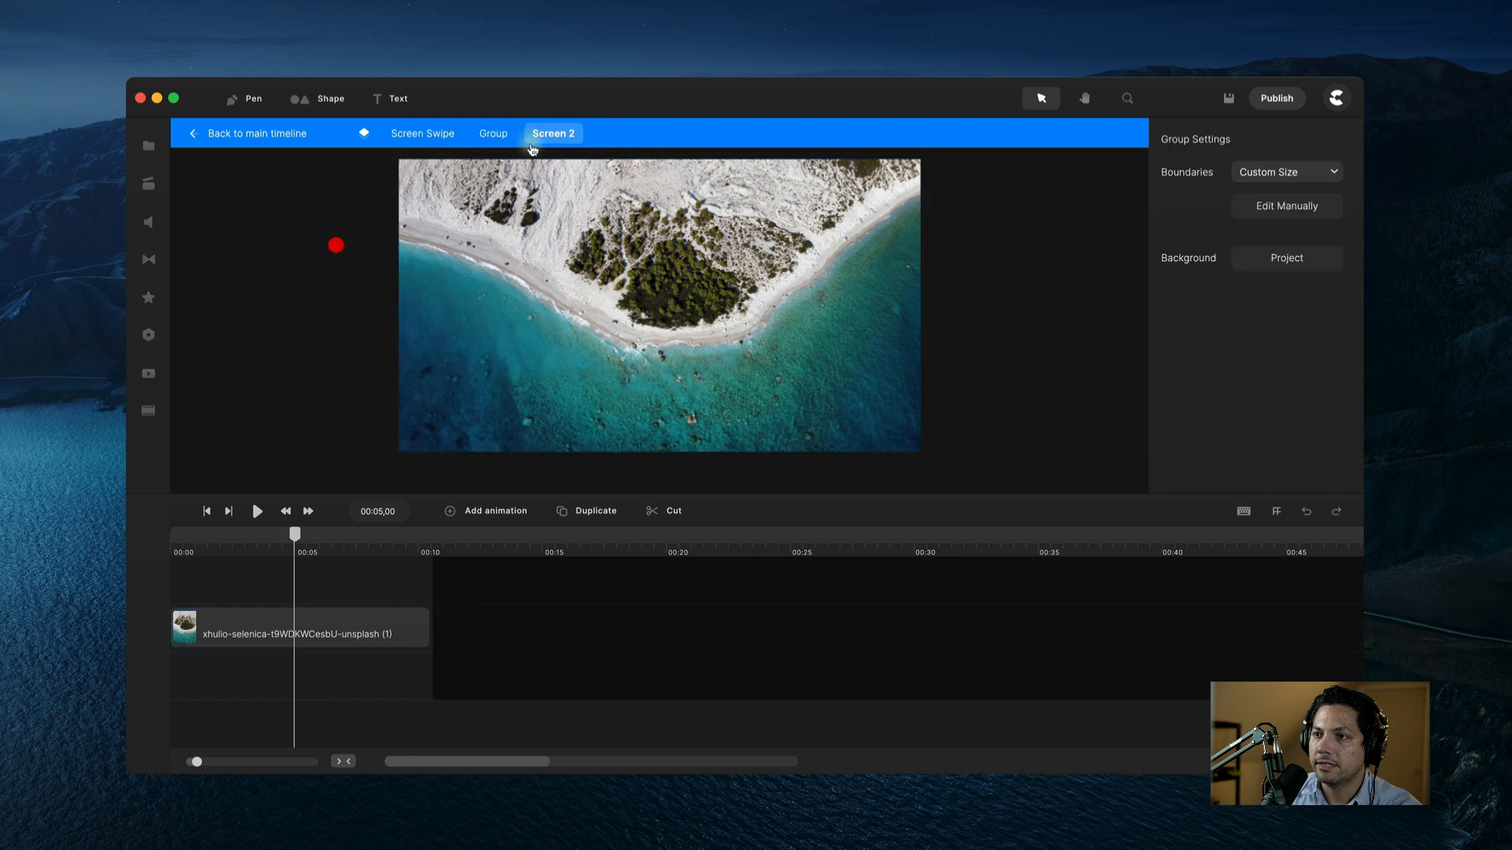
click(494, 134)
Step: Extend Screen 3 and its snowy hill image to about ten seconds
double_click(243, 624)
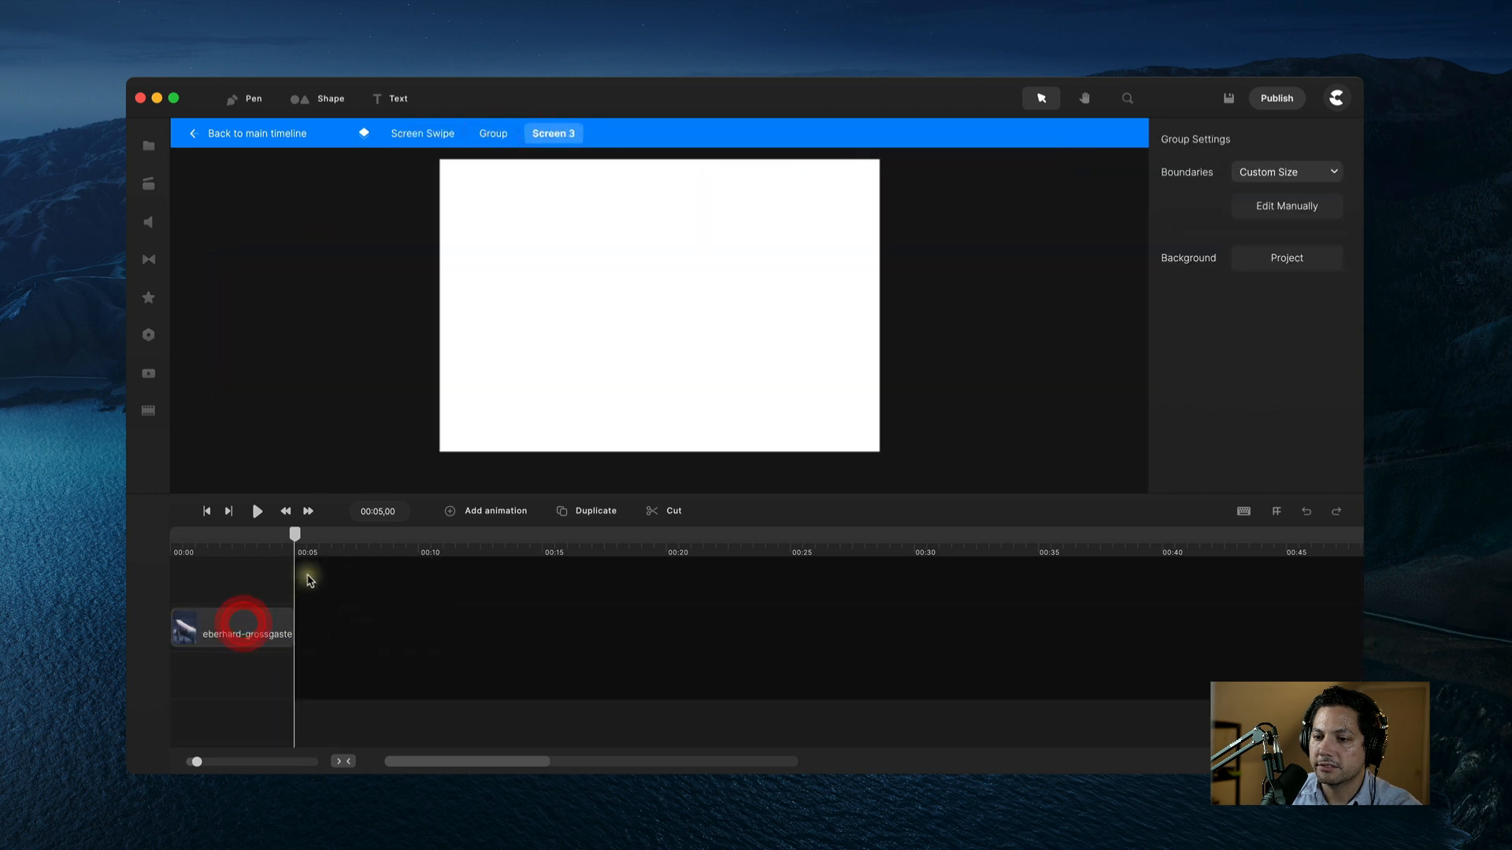
drag(302, 571, 436, 575)
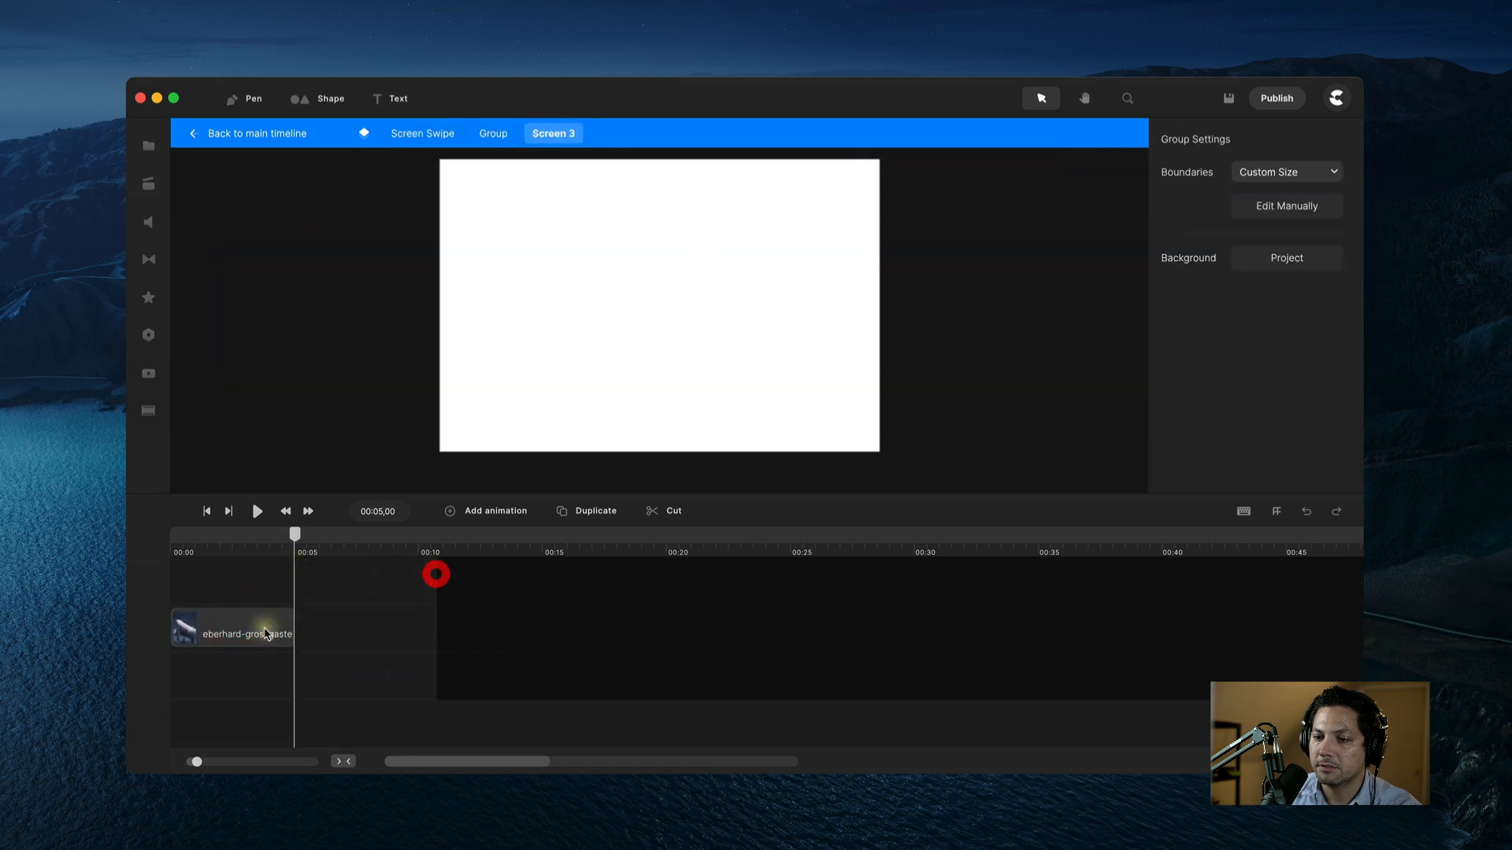
click(253, 628)
drag(293, 624, 417, 615)
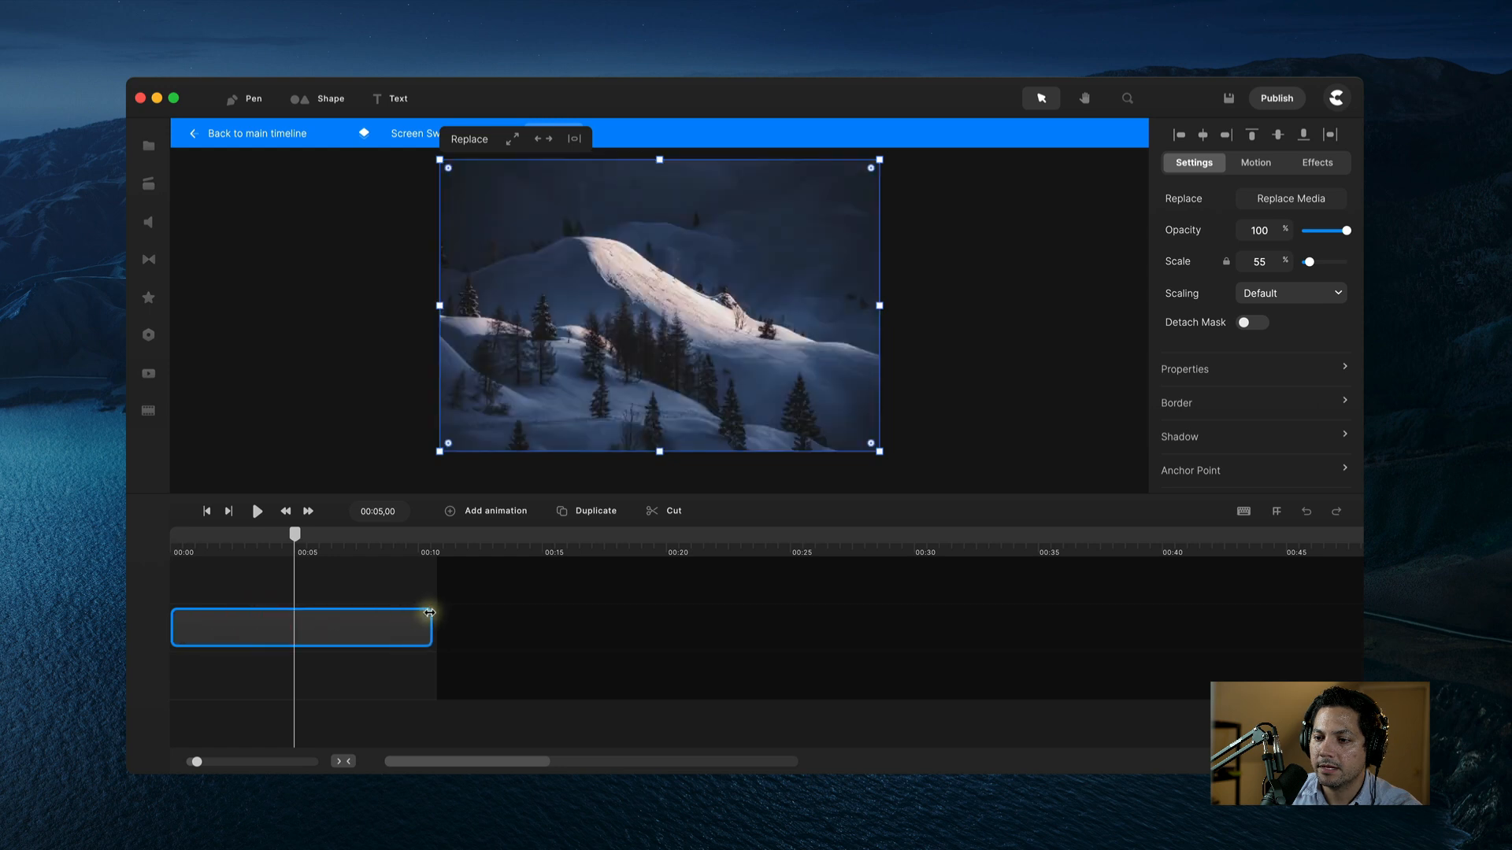
click(317, 266)
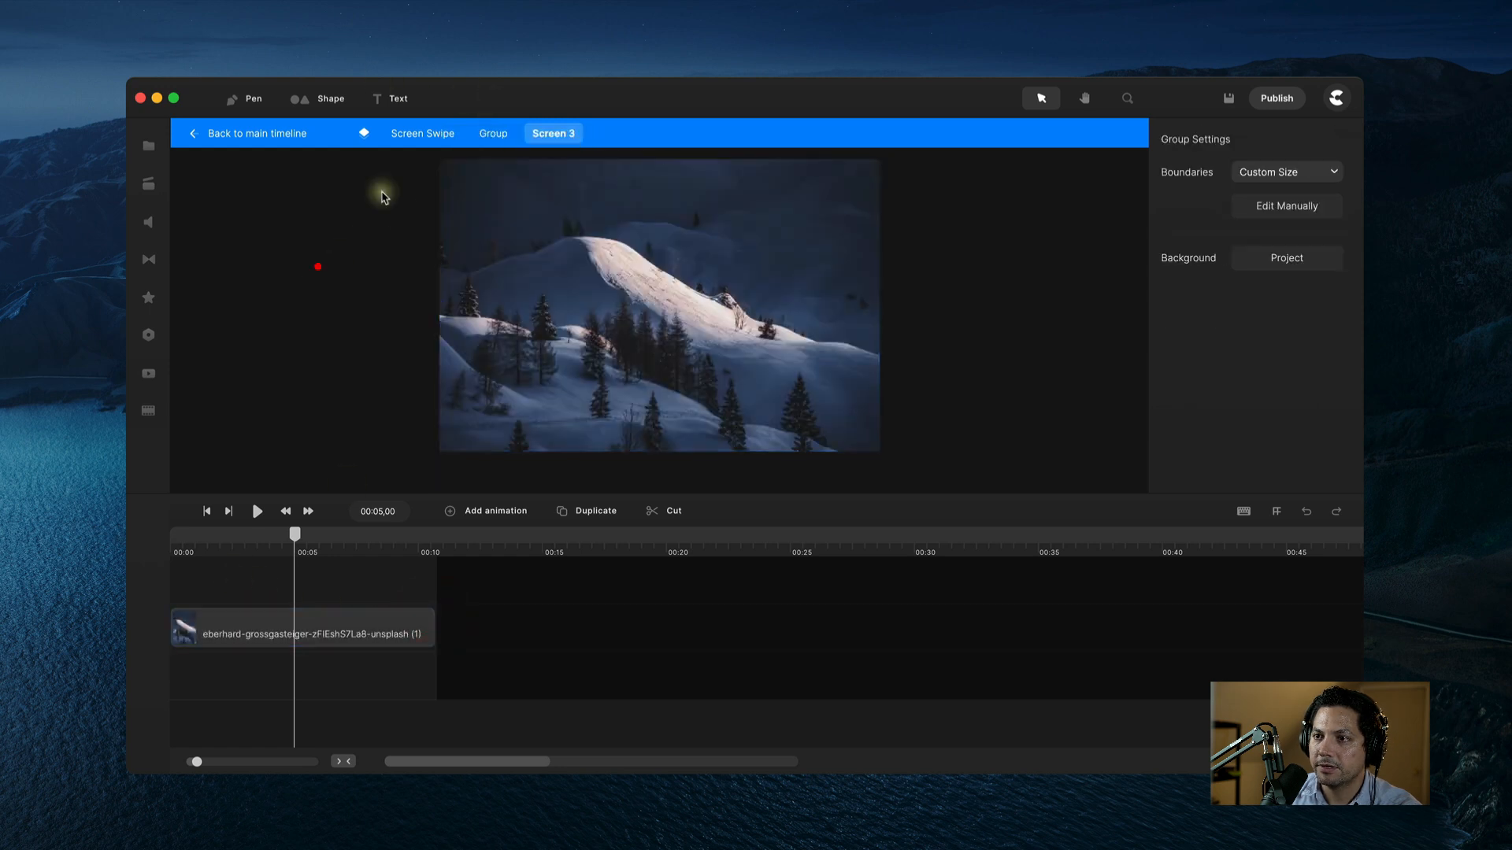
click(473, 138)
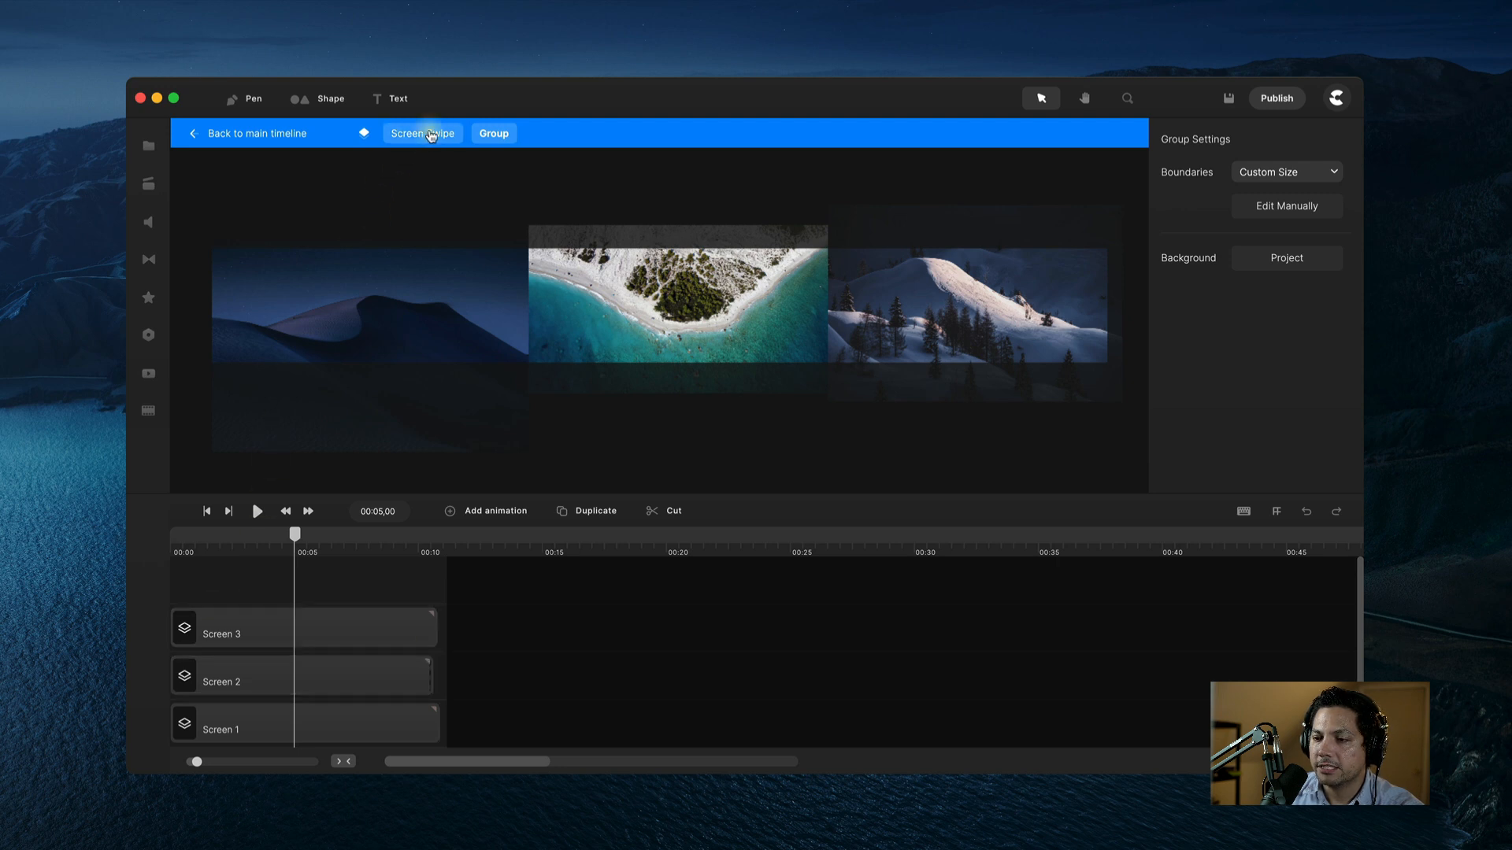
Step: Select the group of screens and place the playhead at about 5 seconds
click(431, 136)
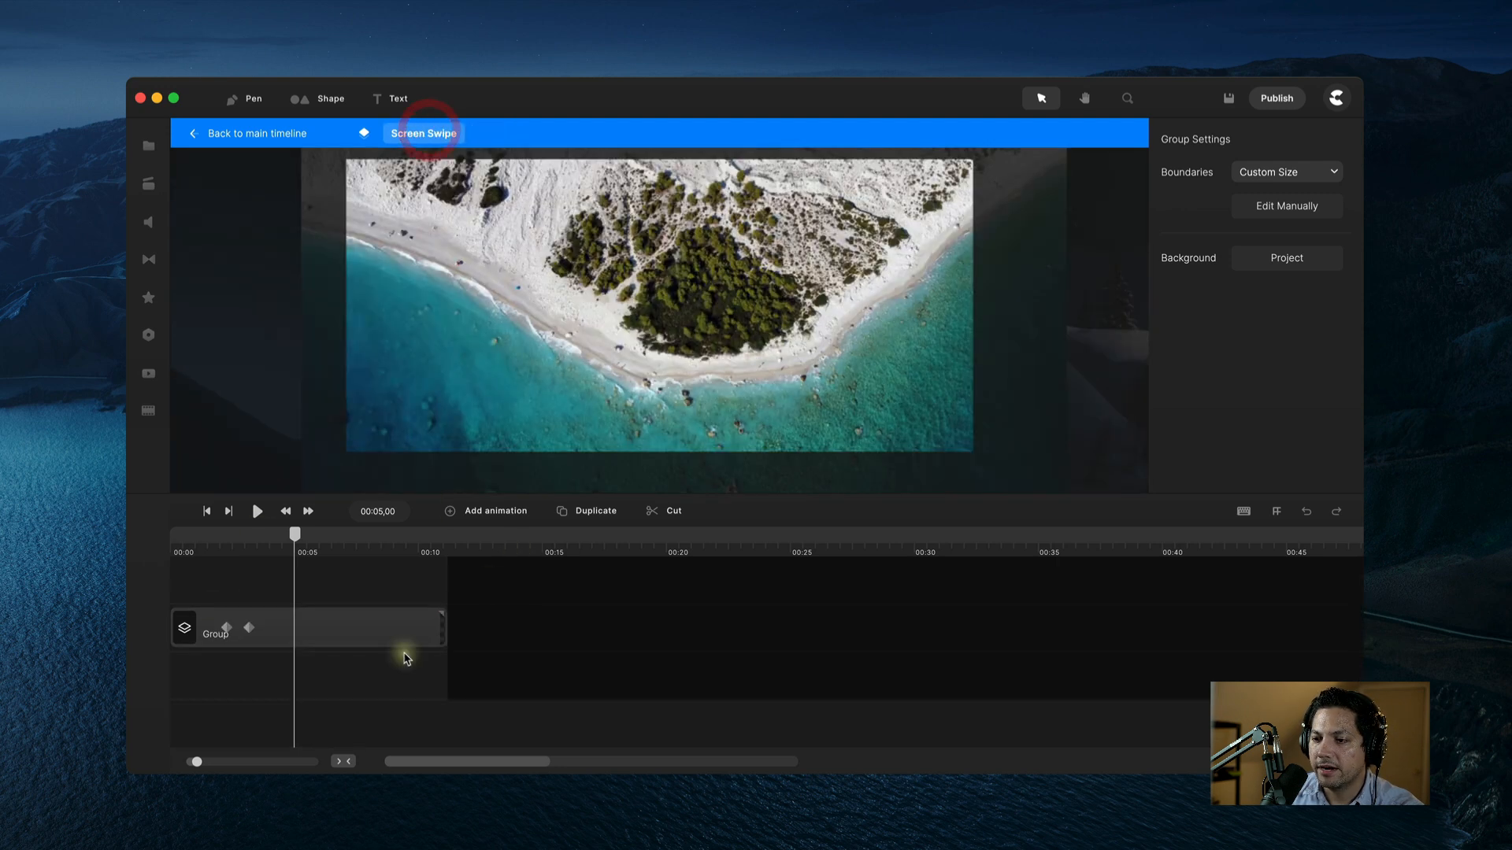
click(442, 623)
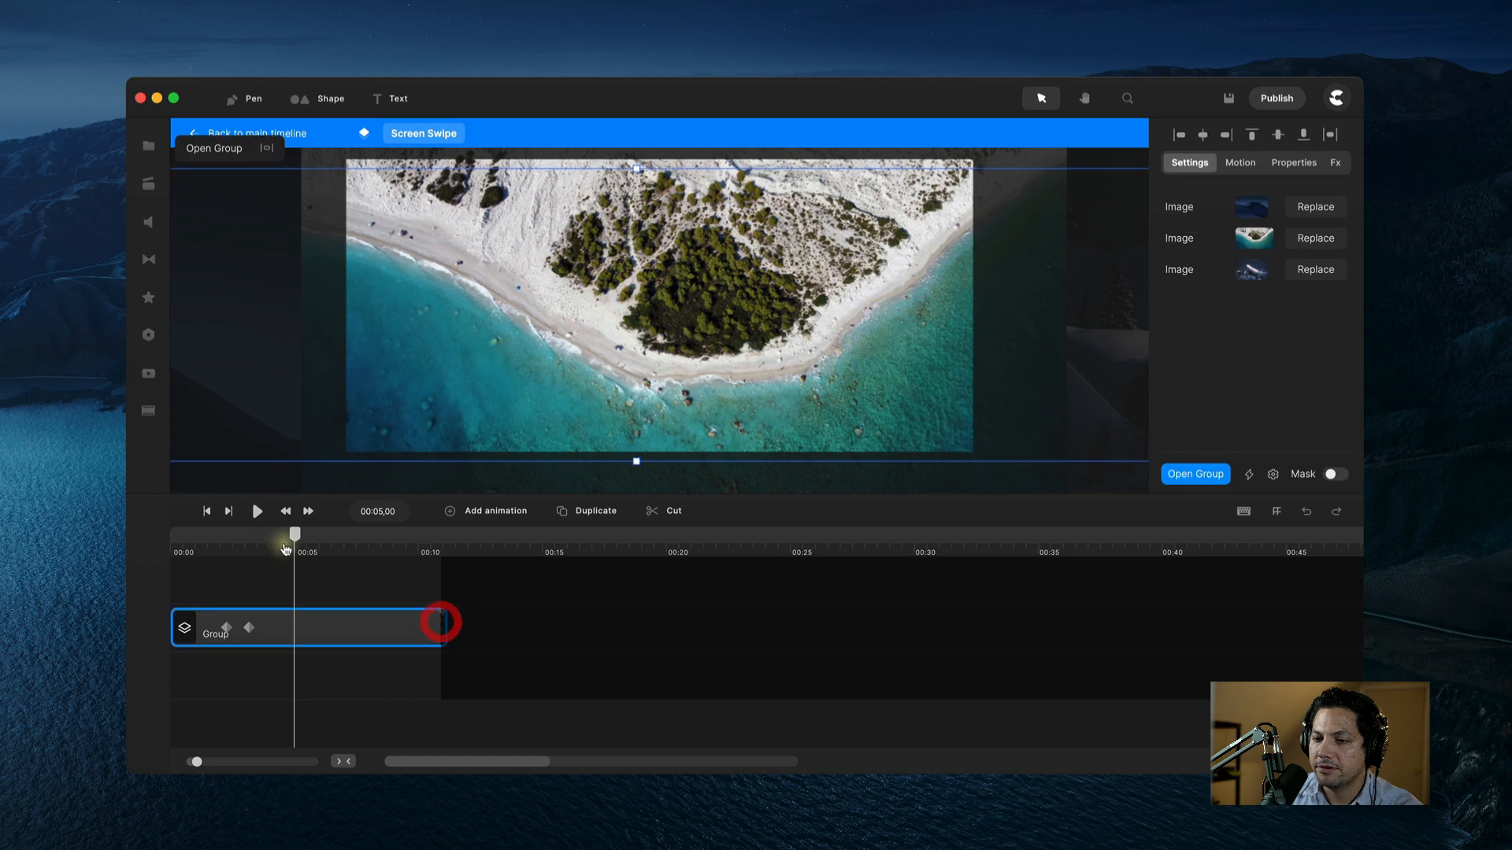
mouse_move(295, 534)
mouse_down()
mouse_move(225, 555)
mouse_move(304, 549)
mouse_up()
Step: Add a Position keyframe there, then drag the images left at 6 seconds so snow fills the frame
right_click(306, 630)
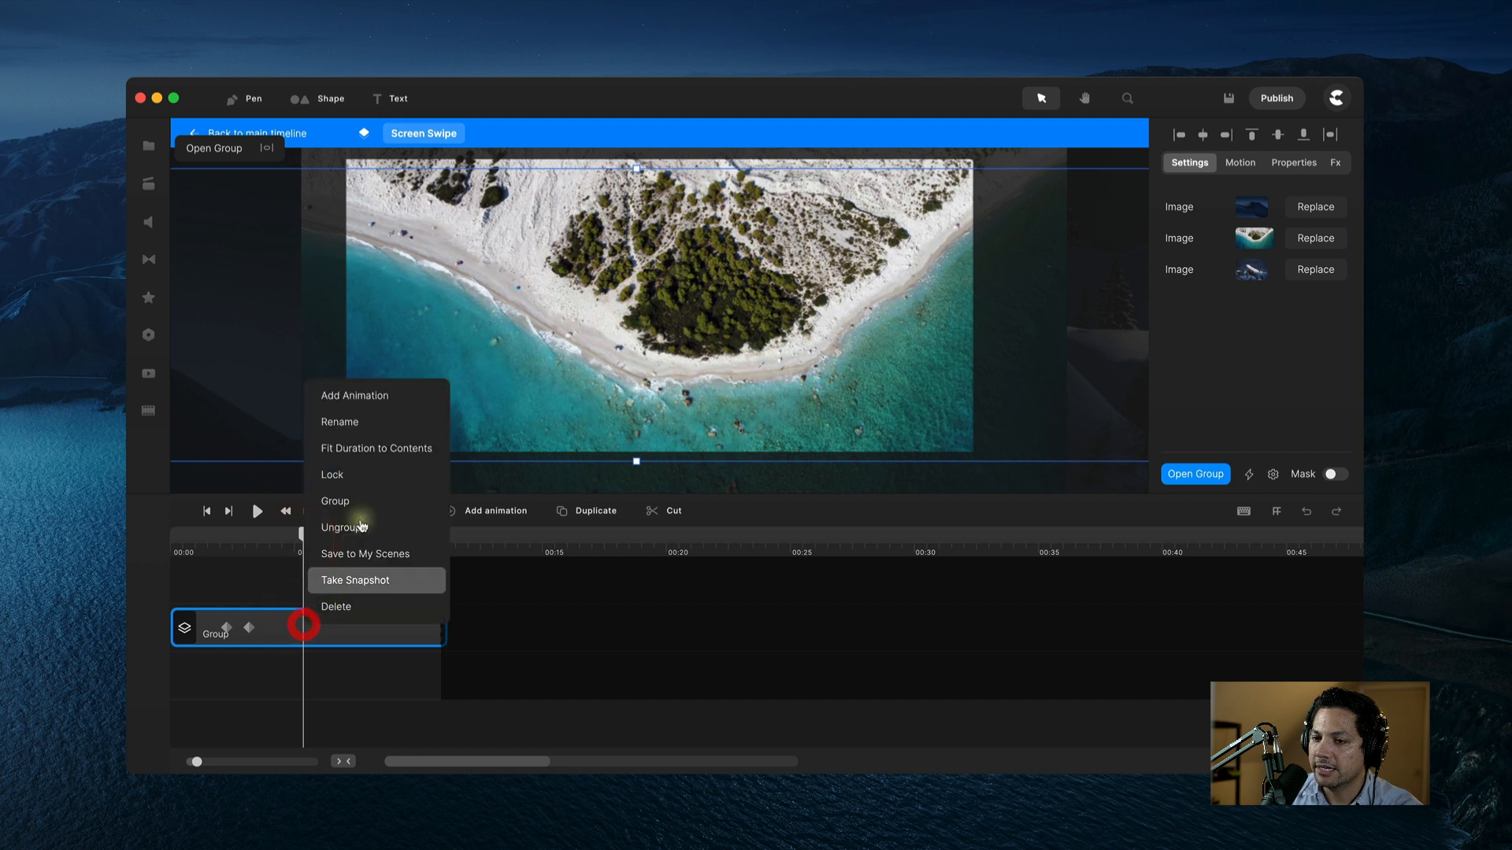
click(342, 393)
click(342, 404)
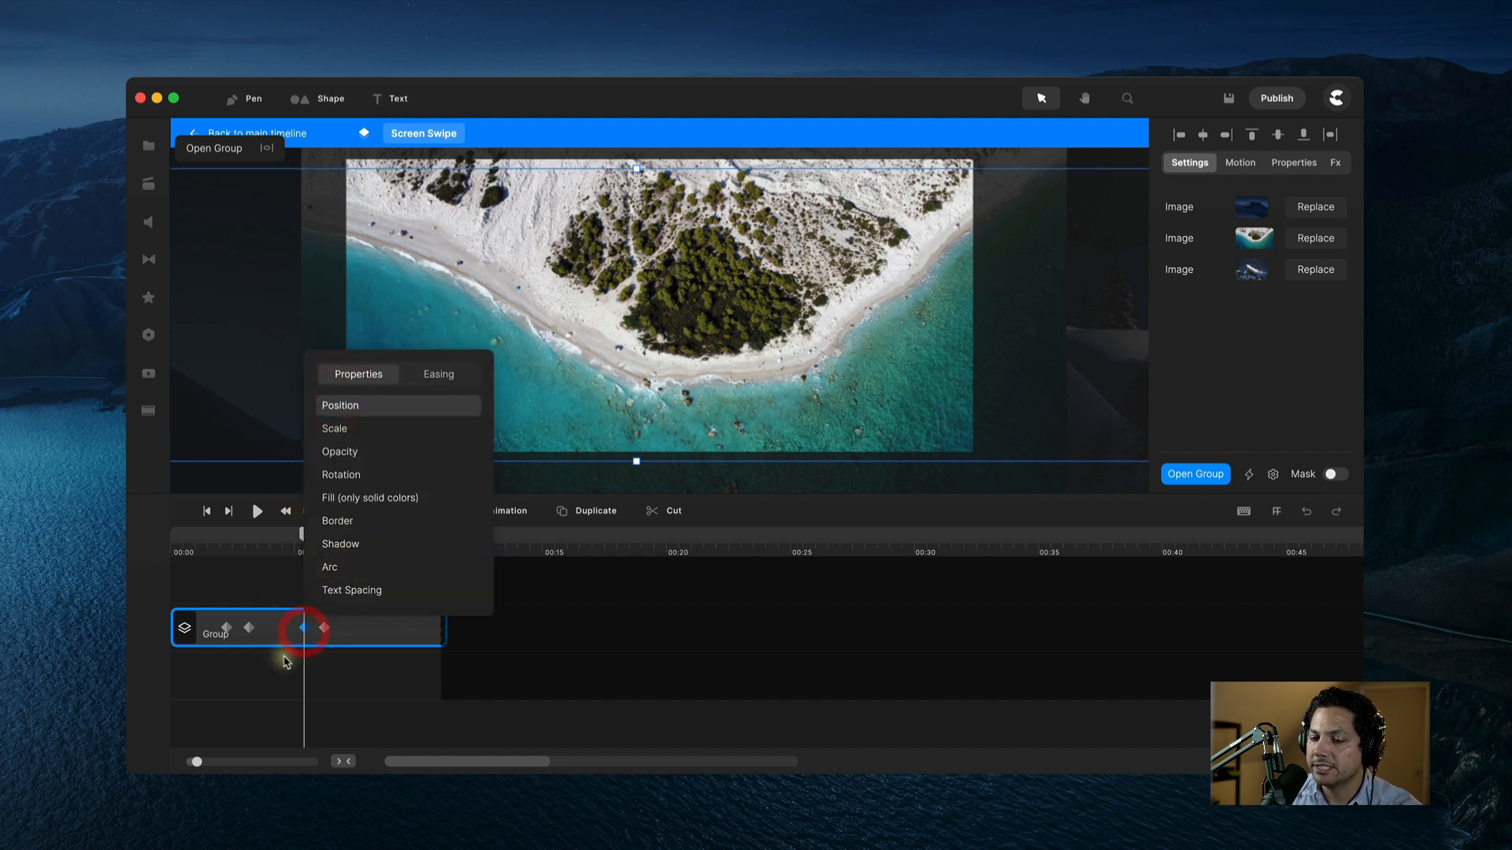
click(634, 343)
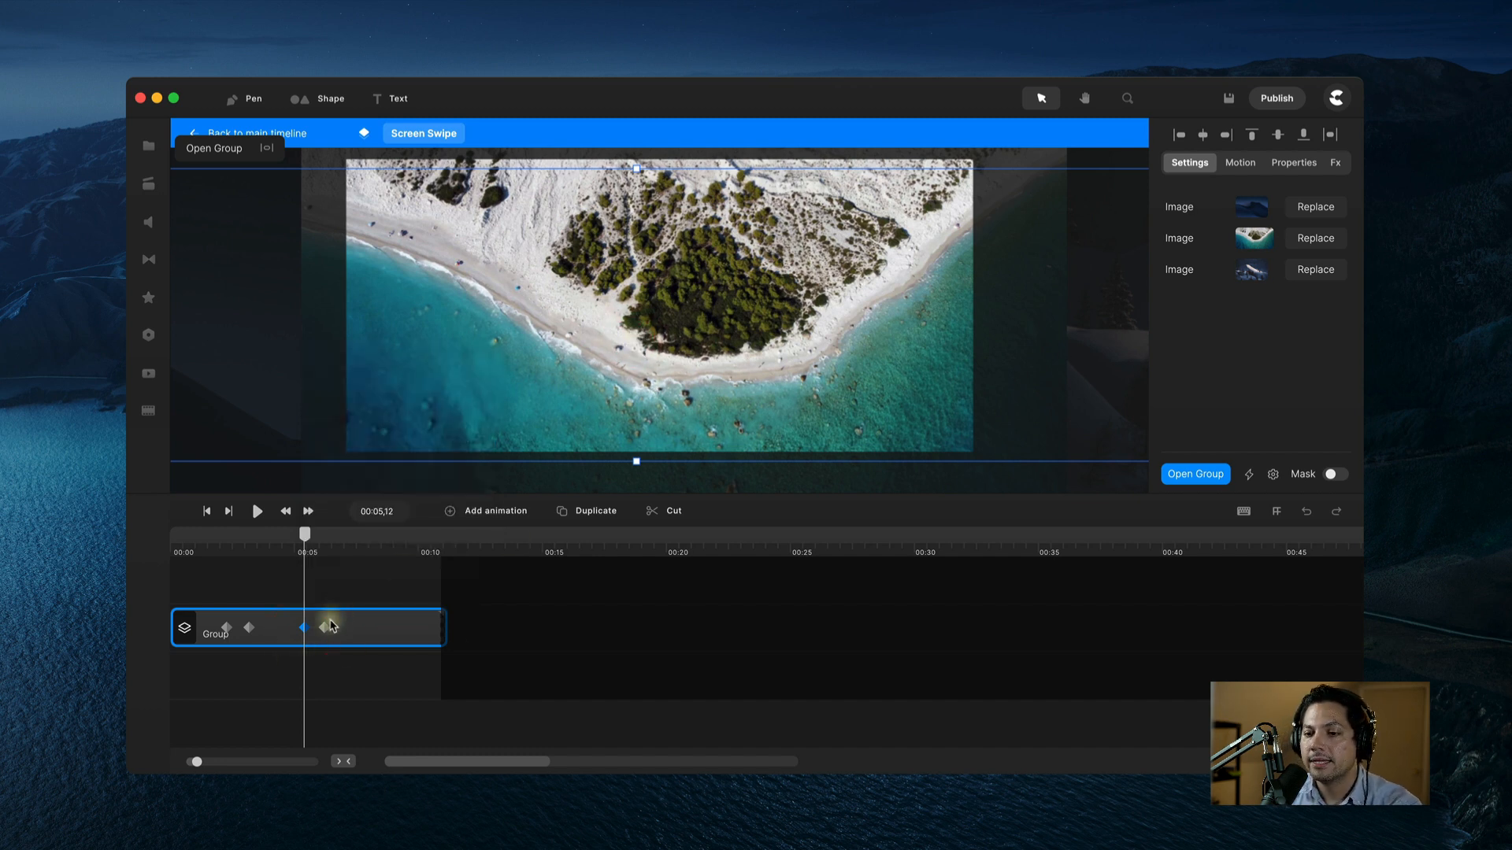
click(326, 628)
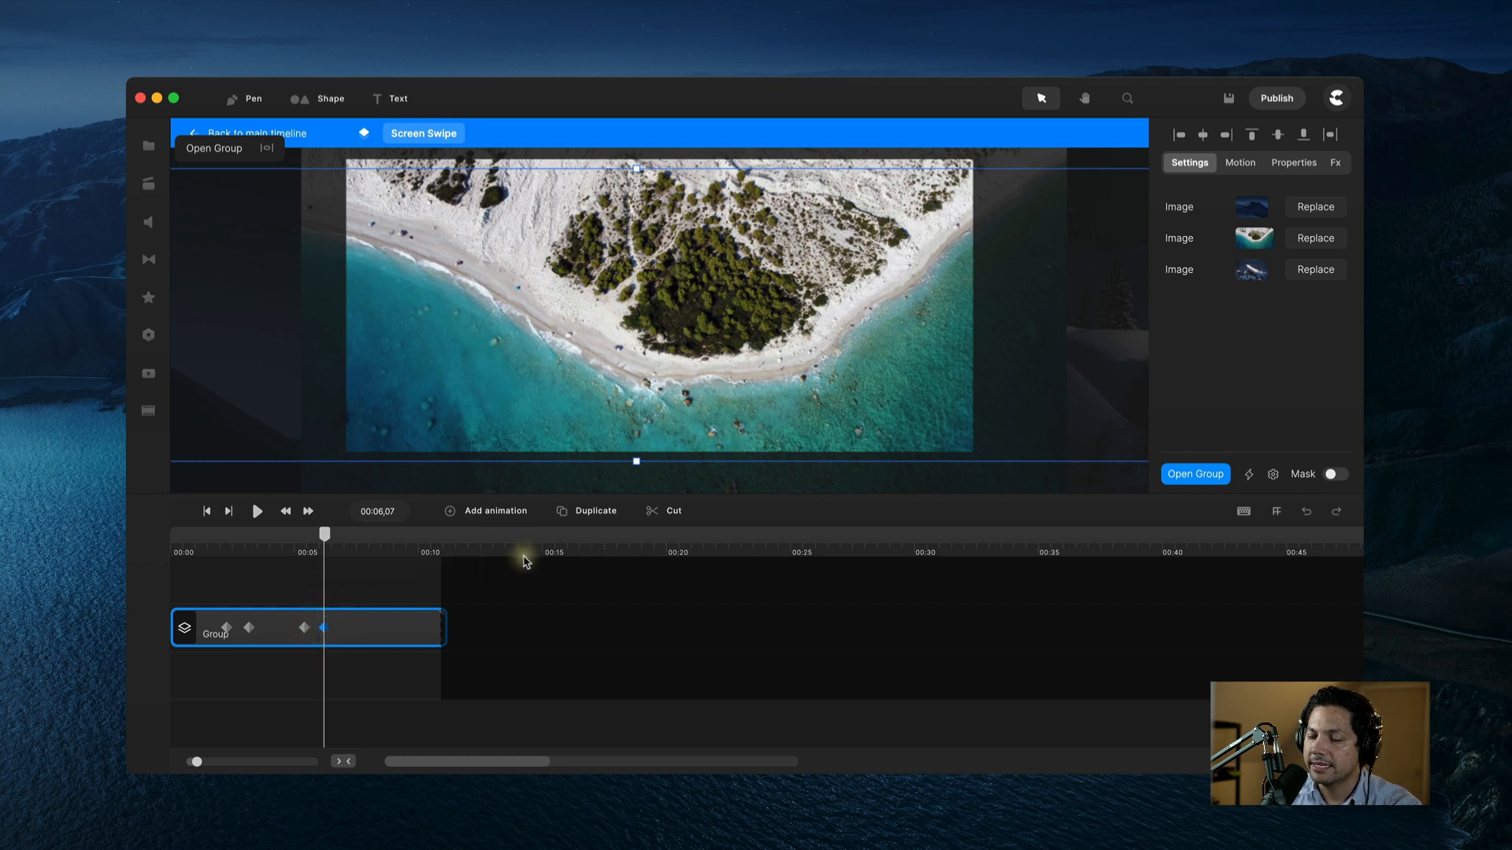
drag(894, 382, 180, 372)
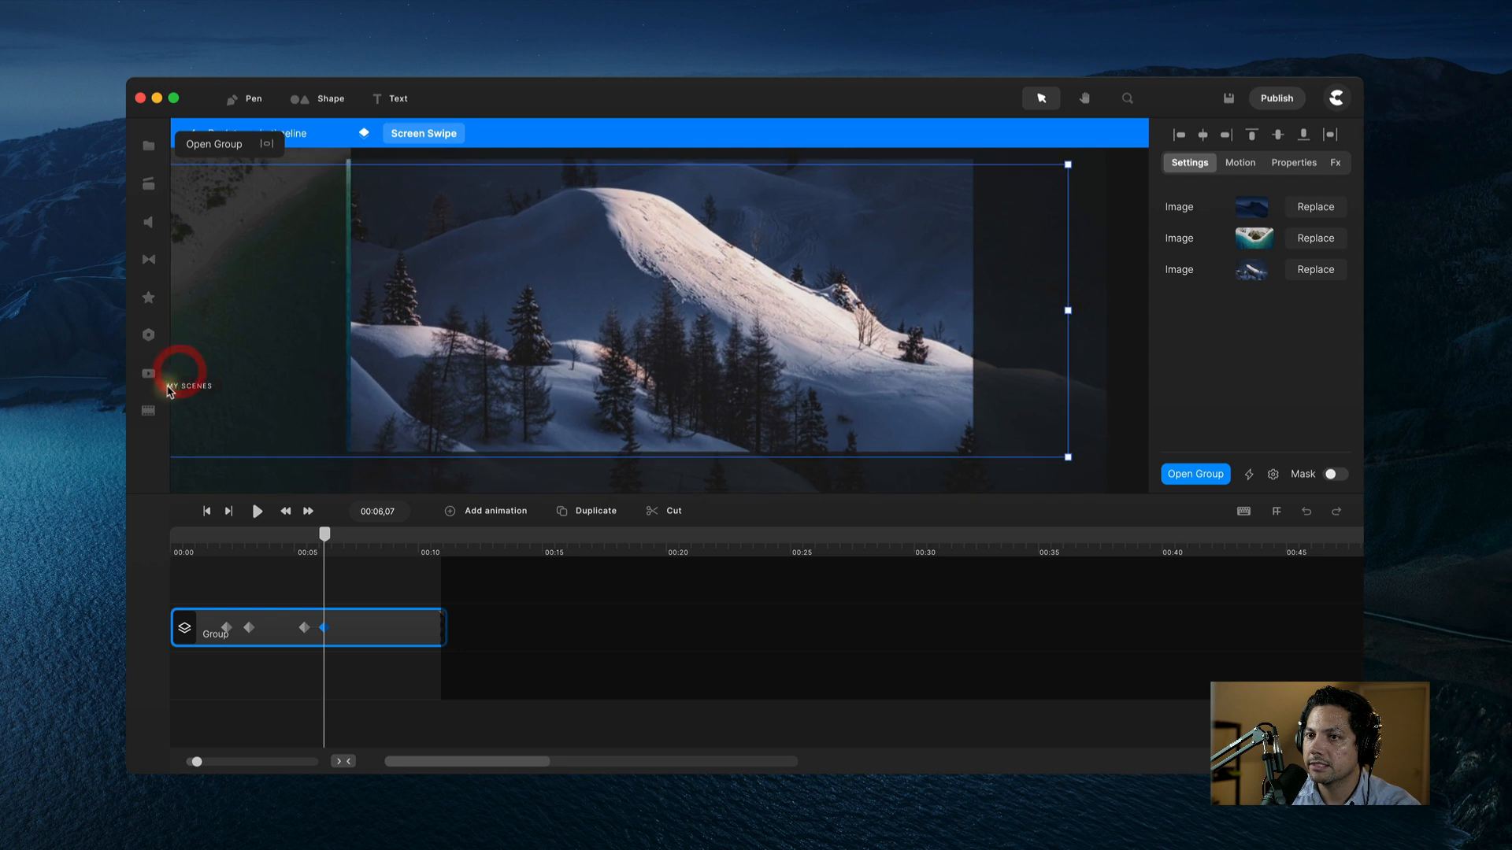
Step: Nudge the snow image slightly left and play the swipe back from about 2 seconds
drag(581, 346, 572, 347)
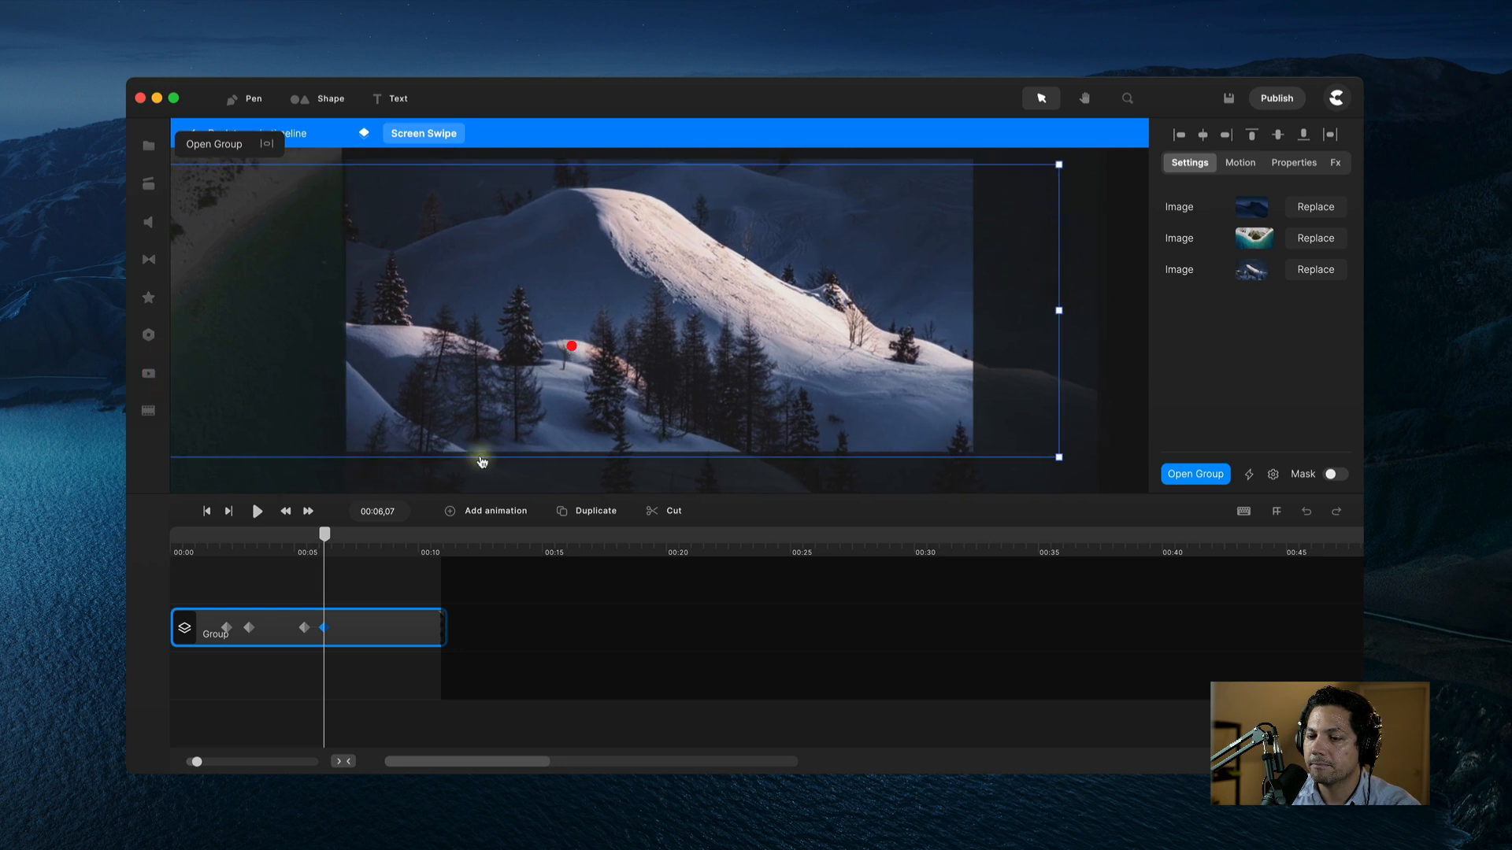
click(231, 549)
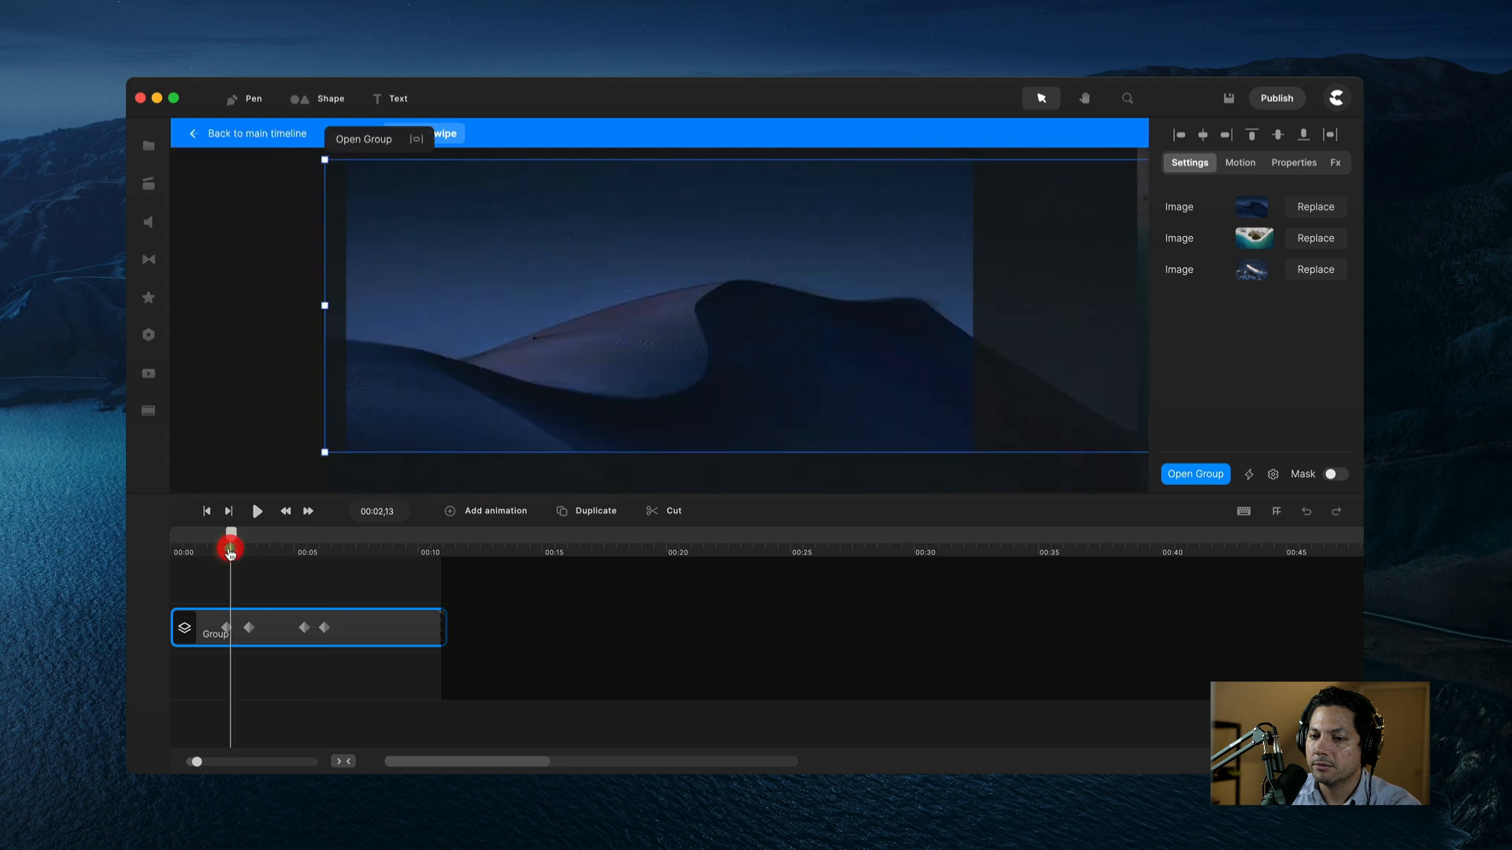
drag(232, 545, 225, 549)
key(space)
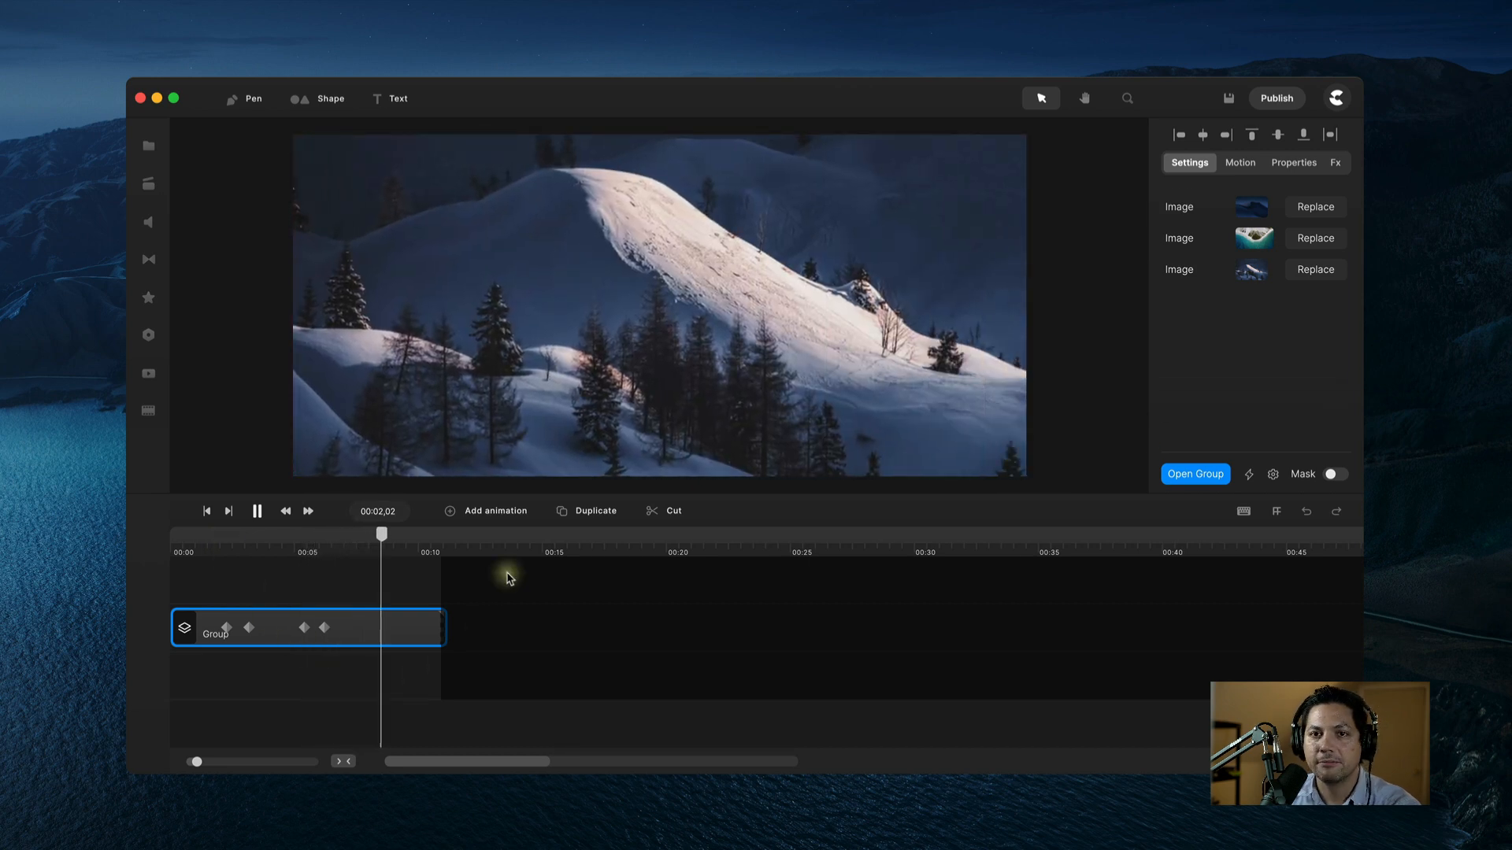
key(space)
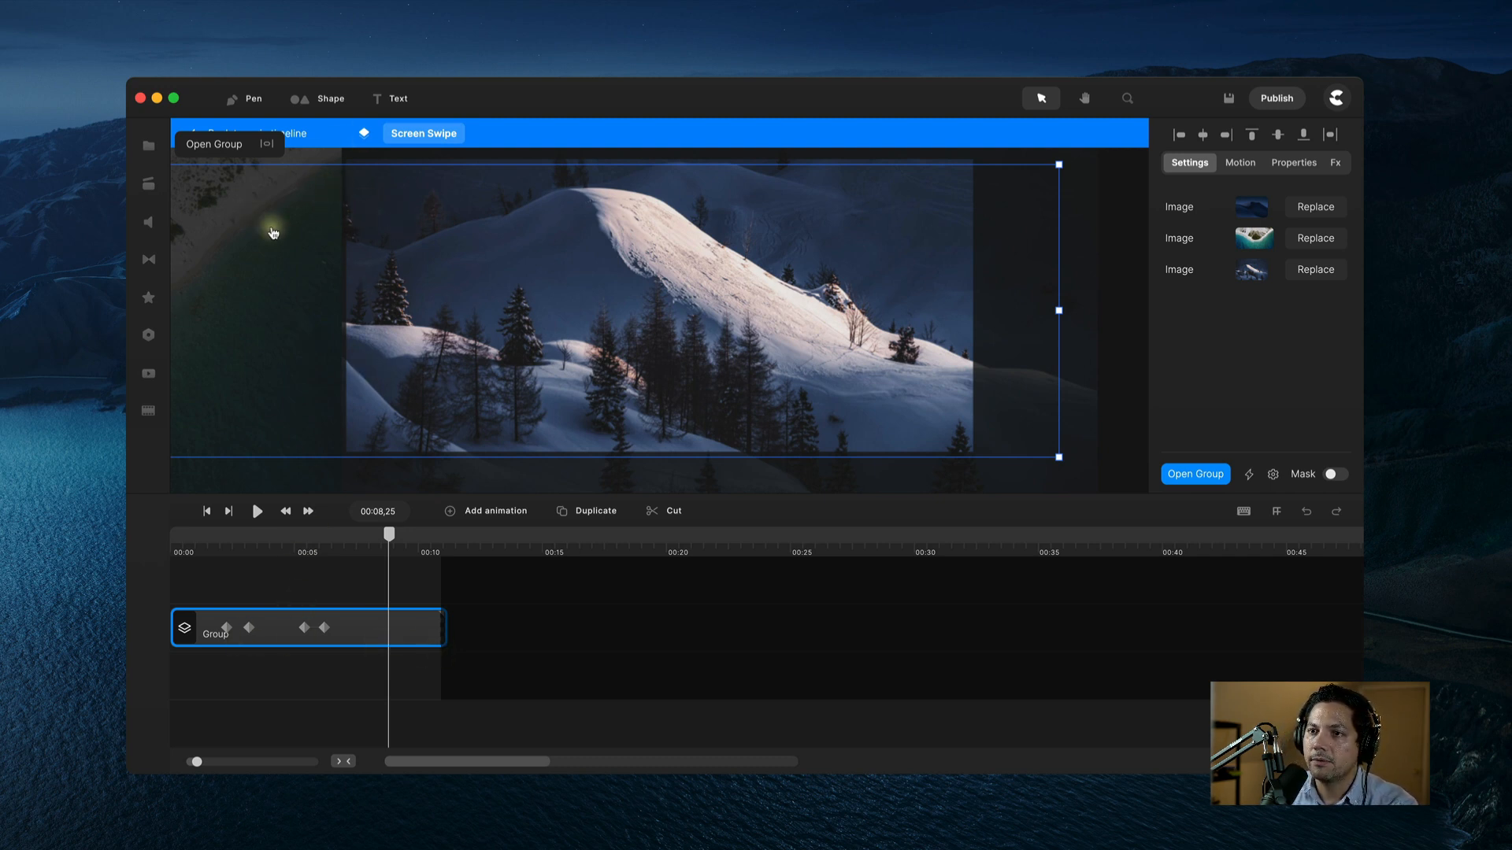
Step: On the main timeline, move Screen Swipe beneath the Apple iPhone 13 layer, just above Background
click(563, 632)
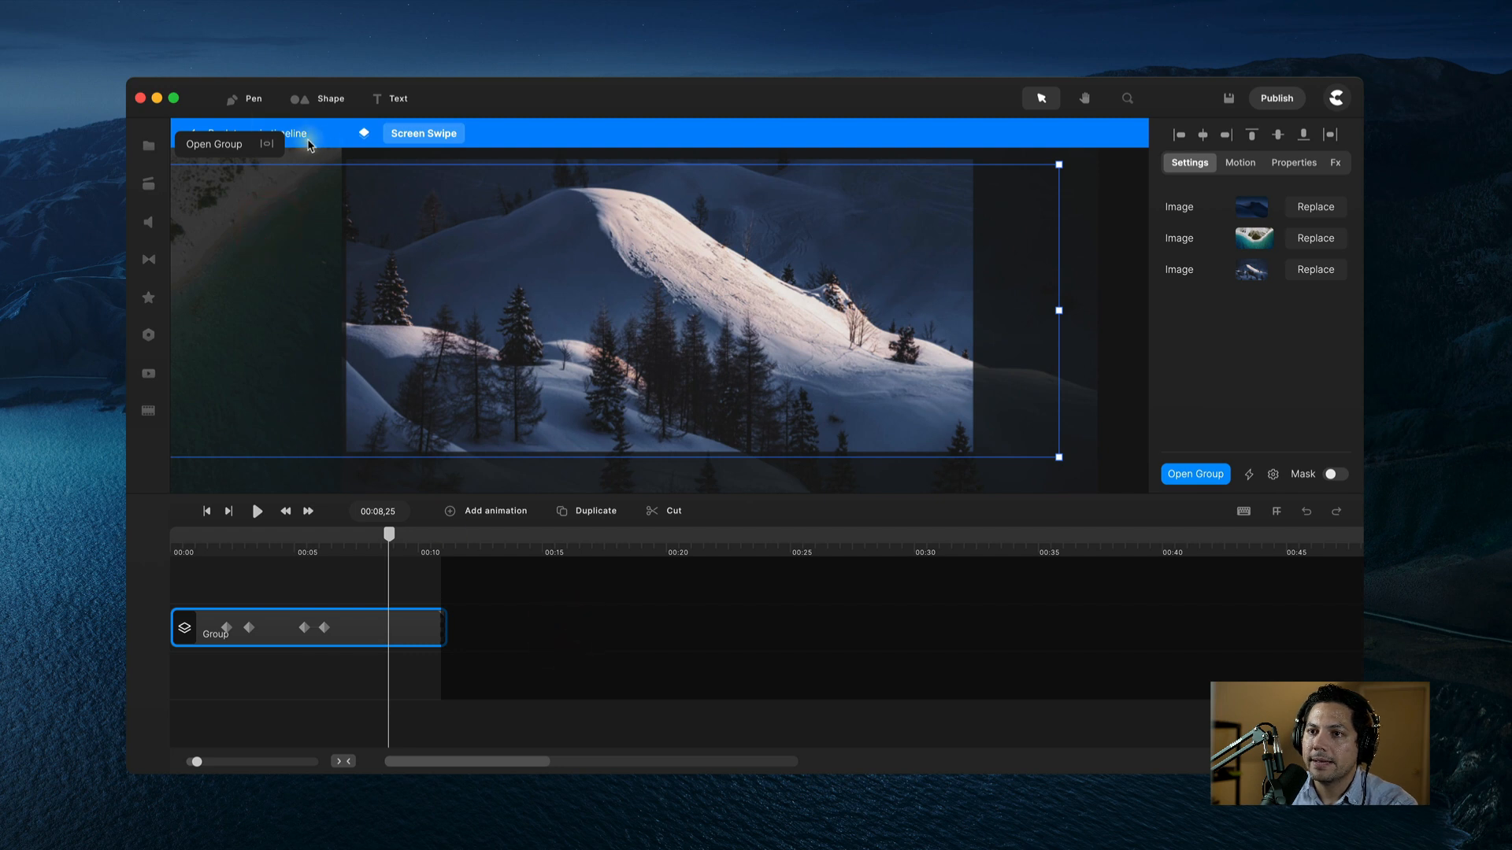
click(300, 137)
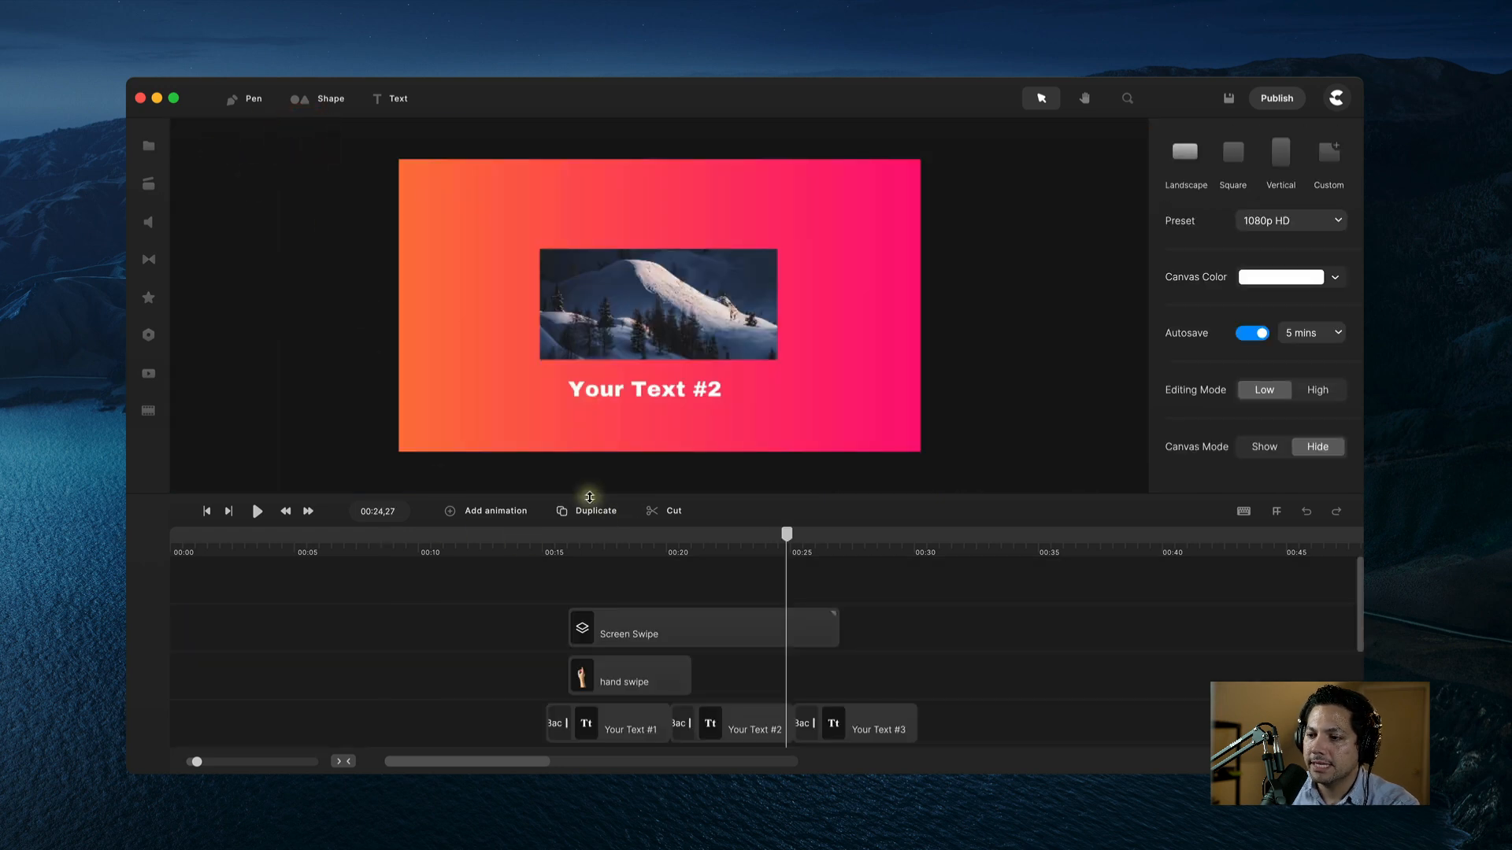
click(561, 551)
drag(564, 538, 586, 534)
scroll(597, 698, down, 3)
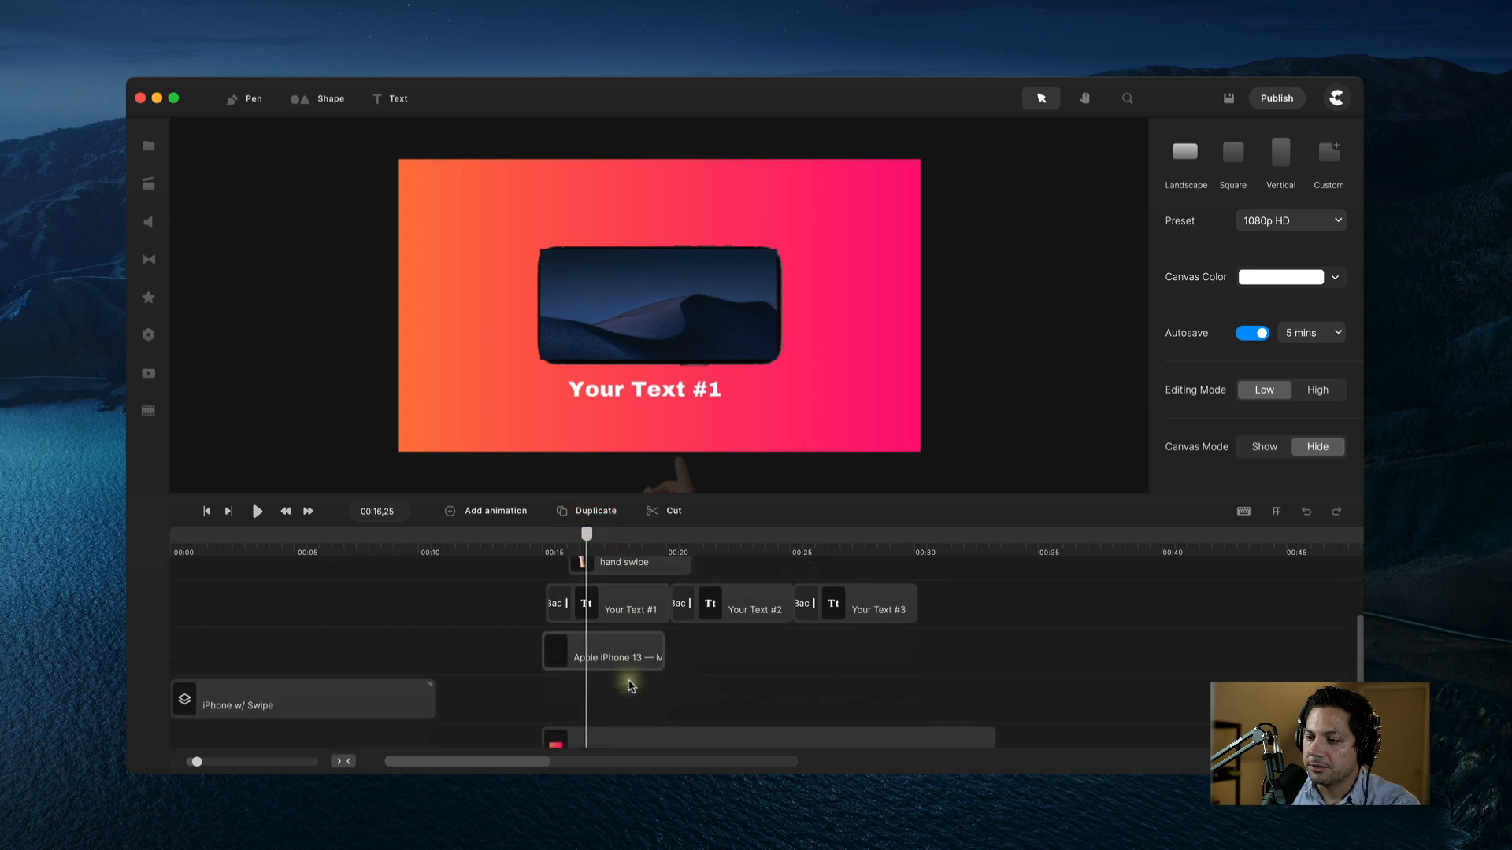
scroll(638, 687, up, 3)
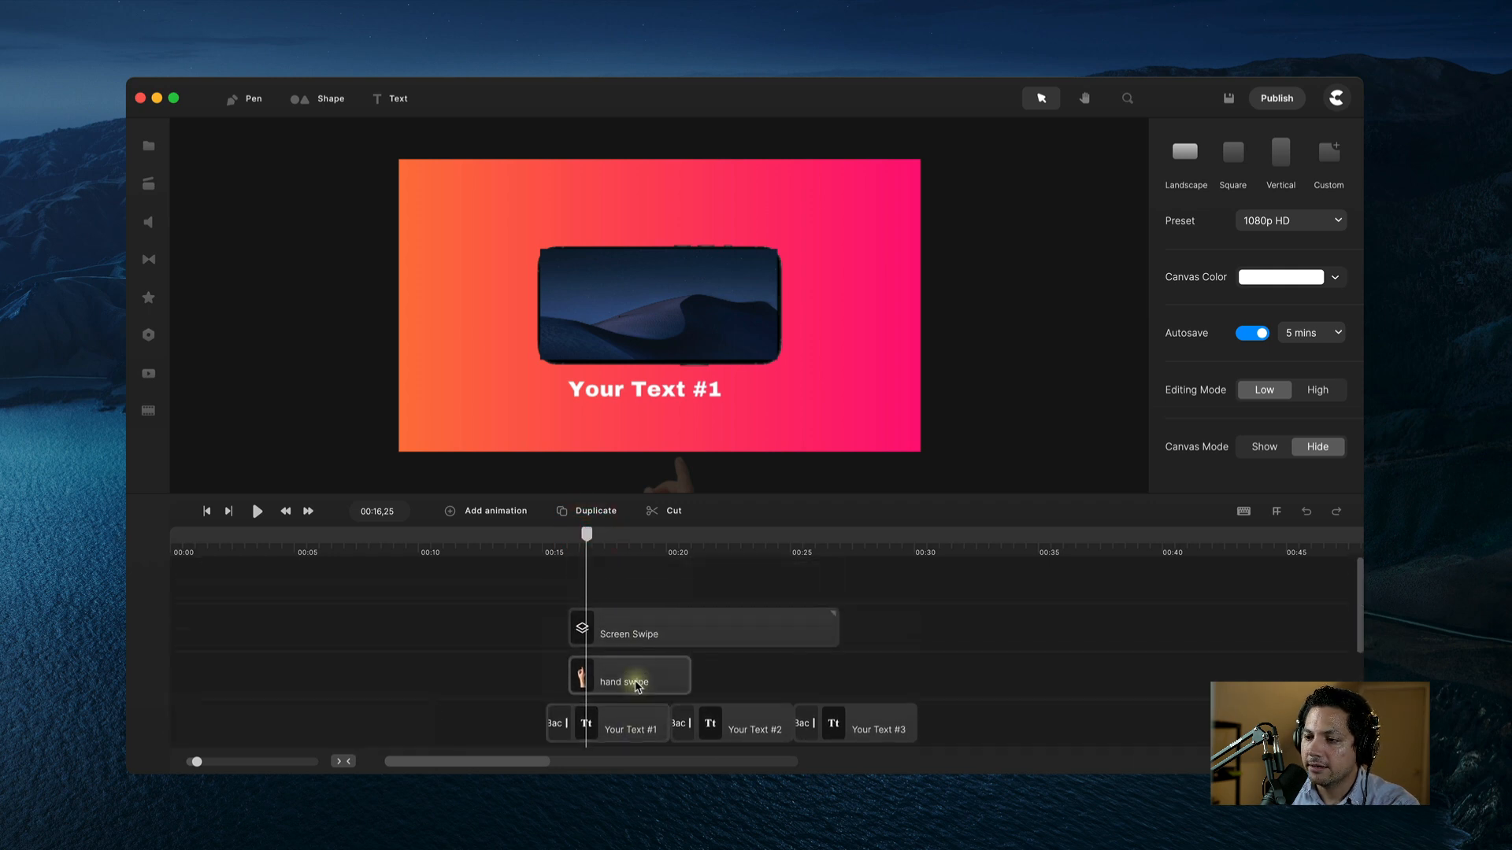
drag(629, 636, 594, 659)
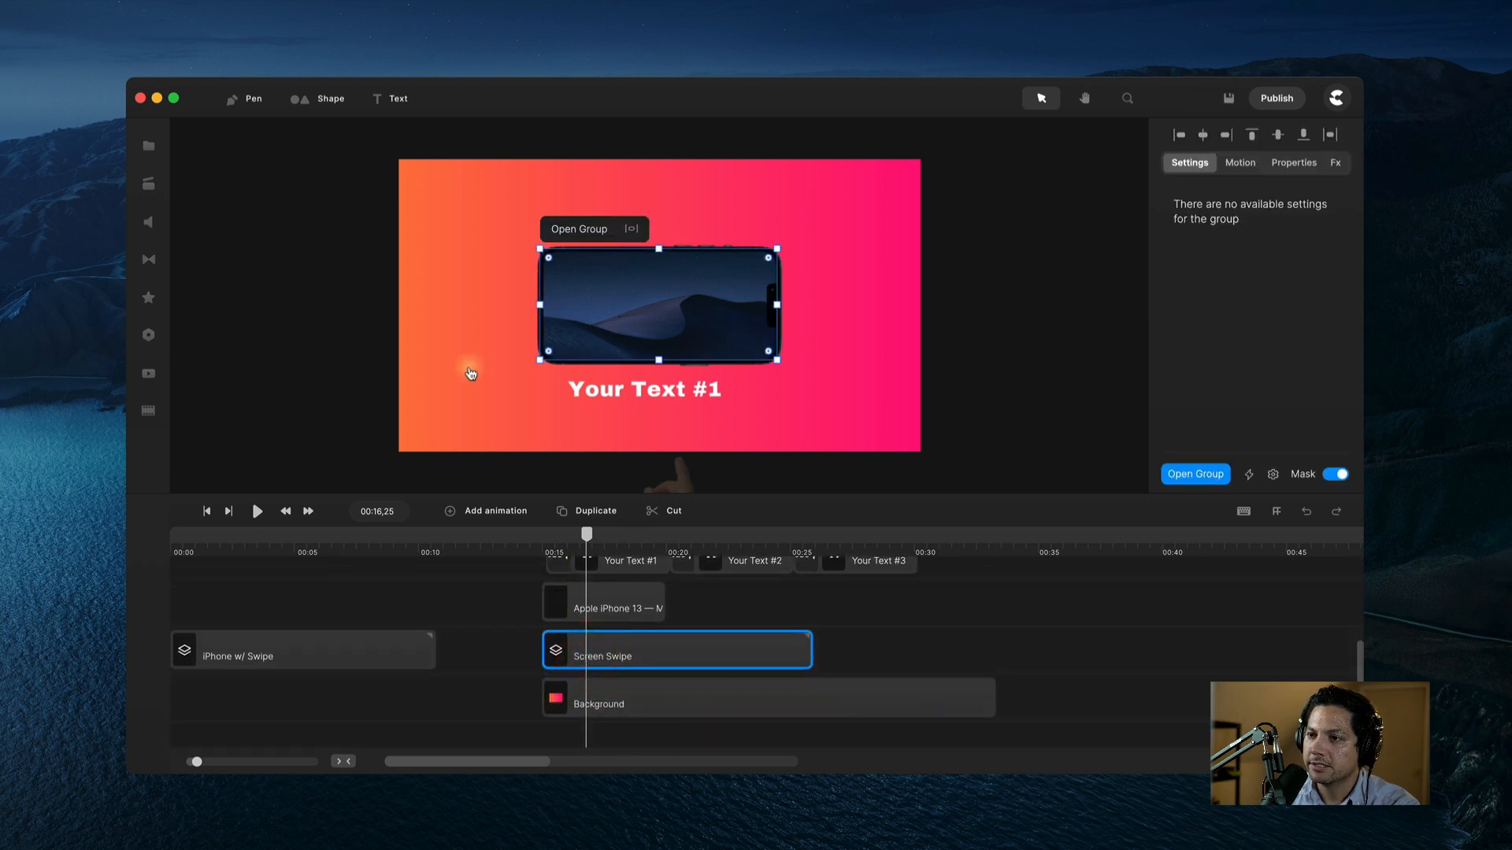
click(471, 374)
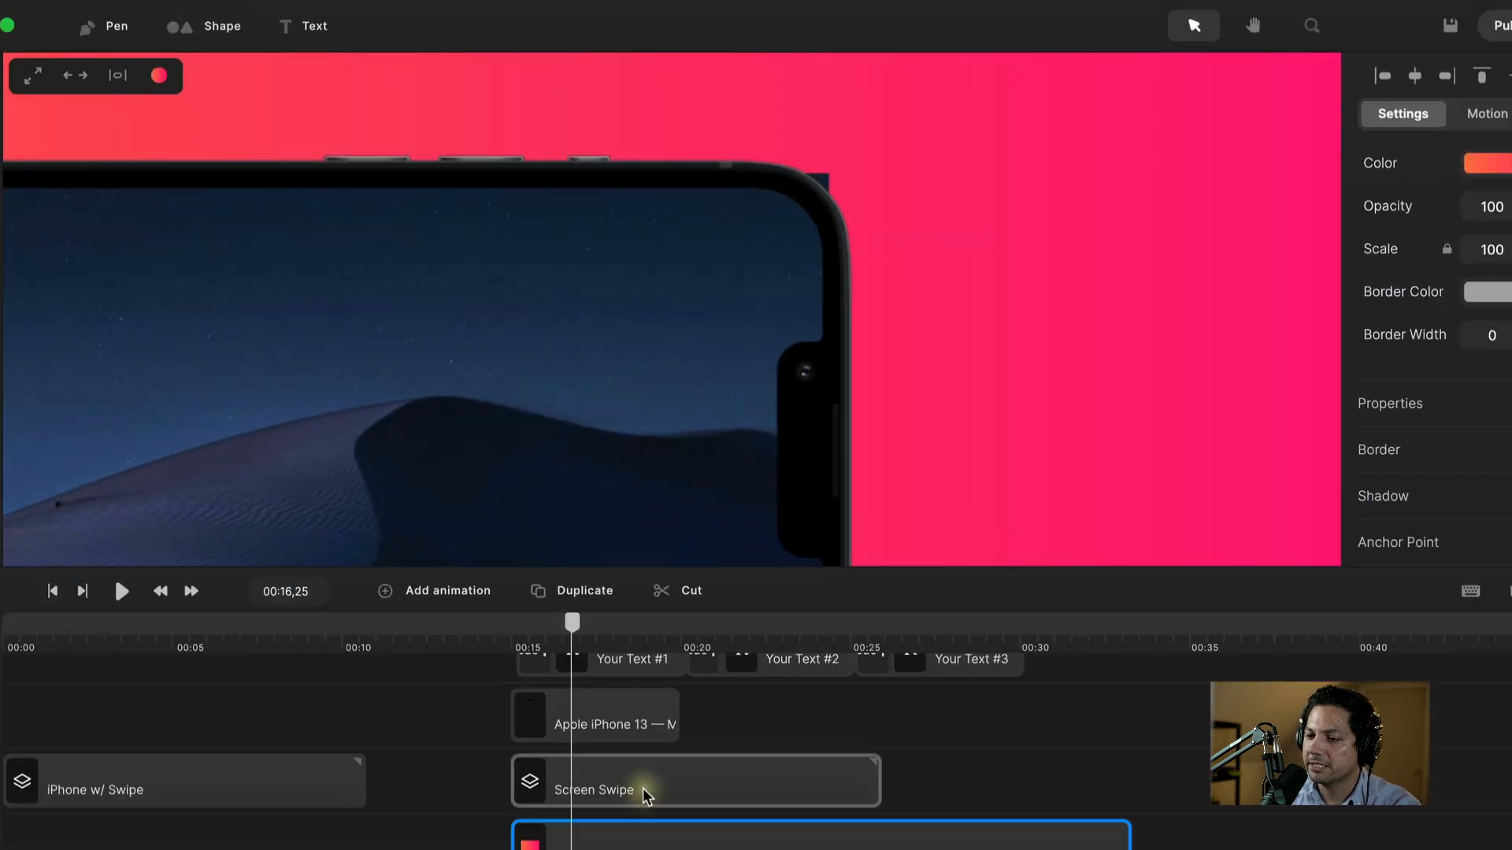
Step: Preview the screen changes and stretch the iPhone clip to about 00:29, matching Your Text #3
click(643, 787)
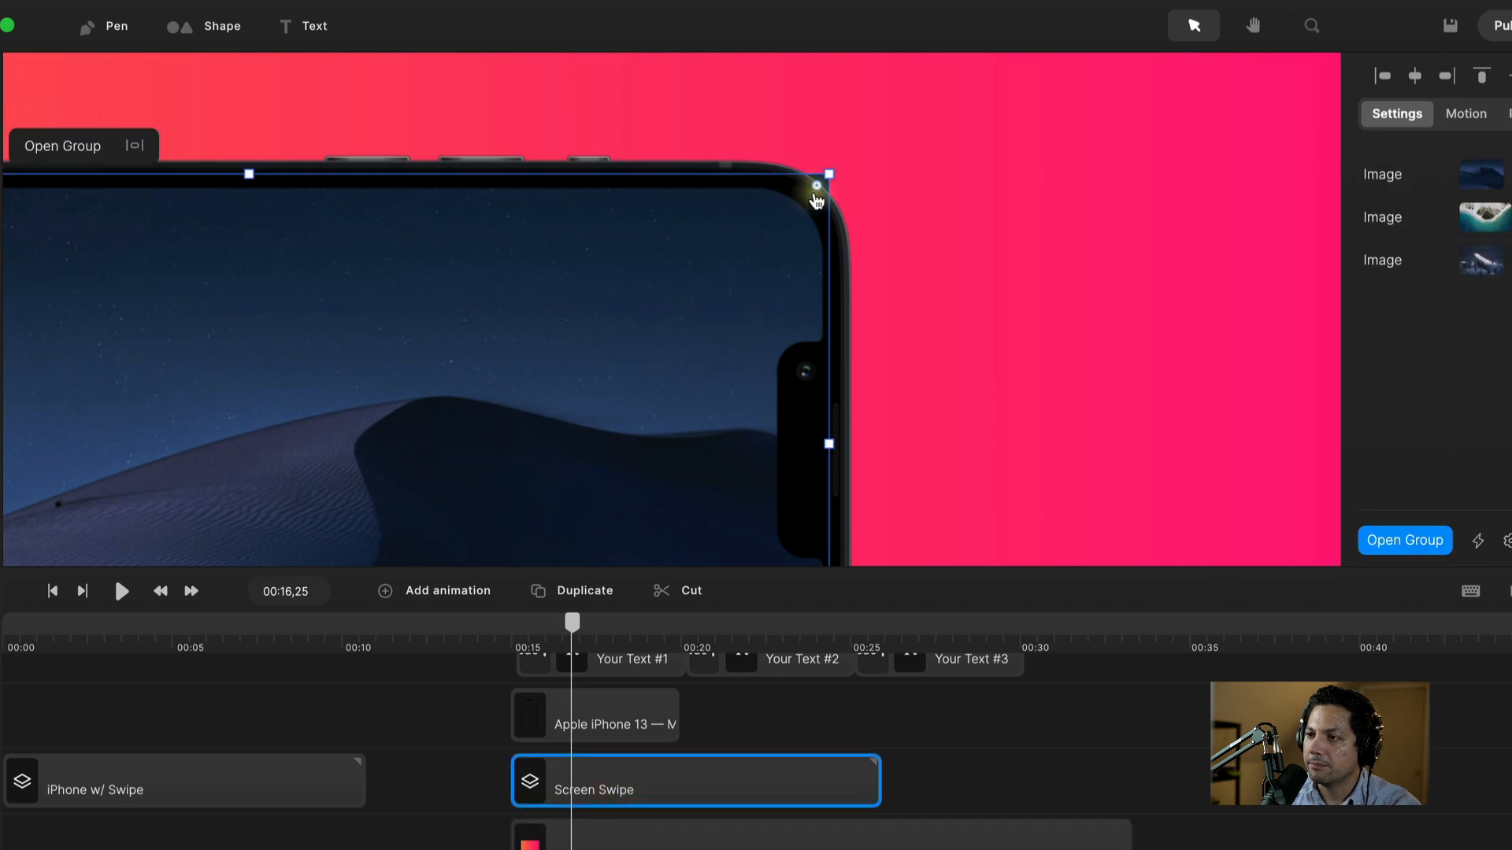
click(776, 227)
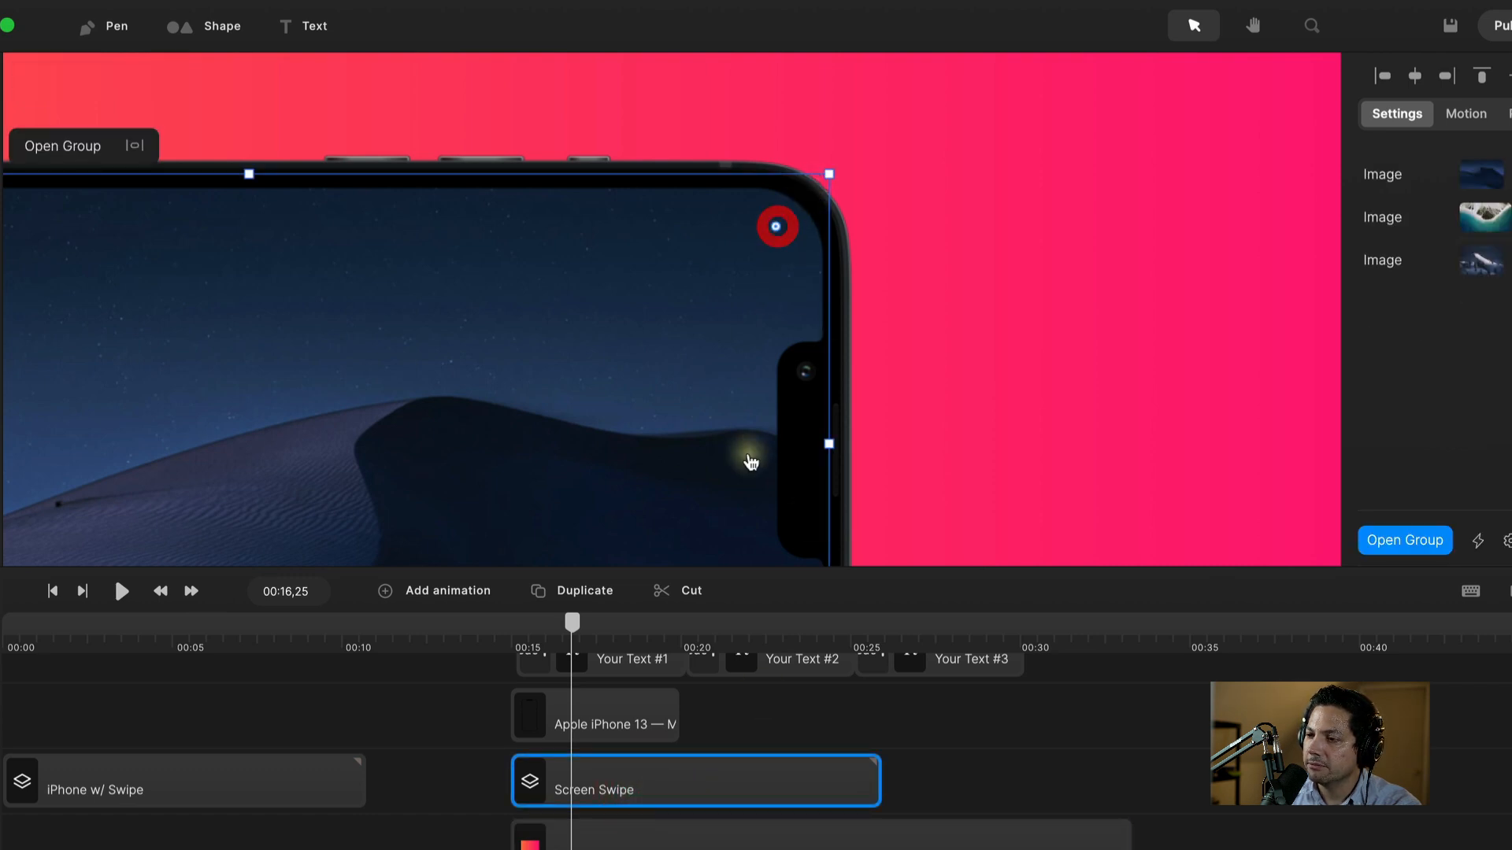
key(super+0)
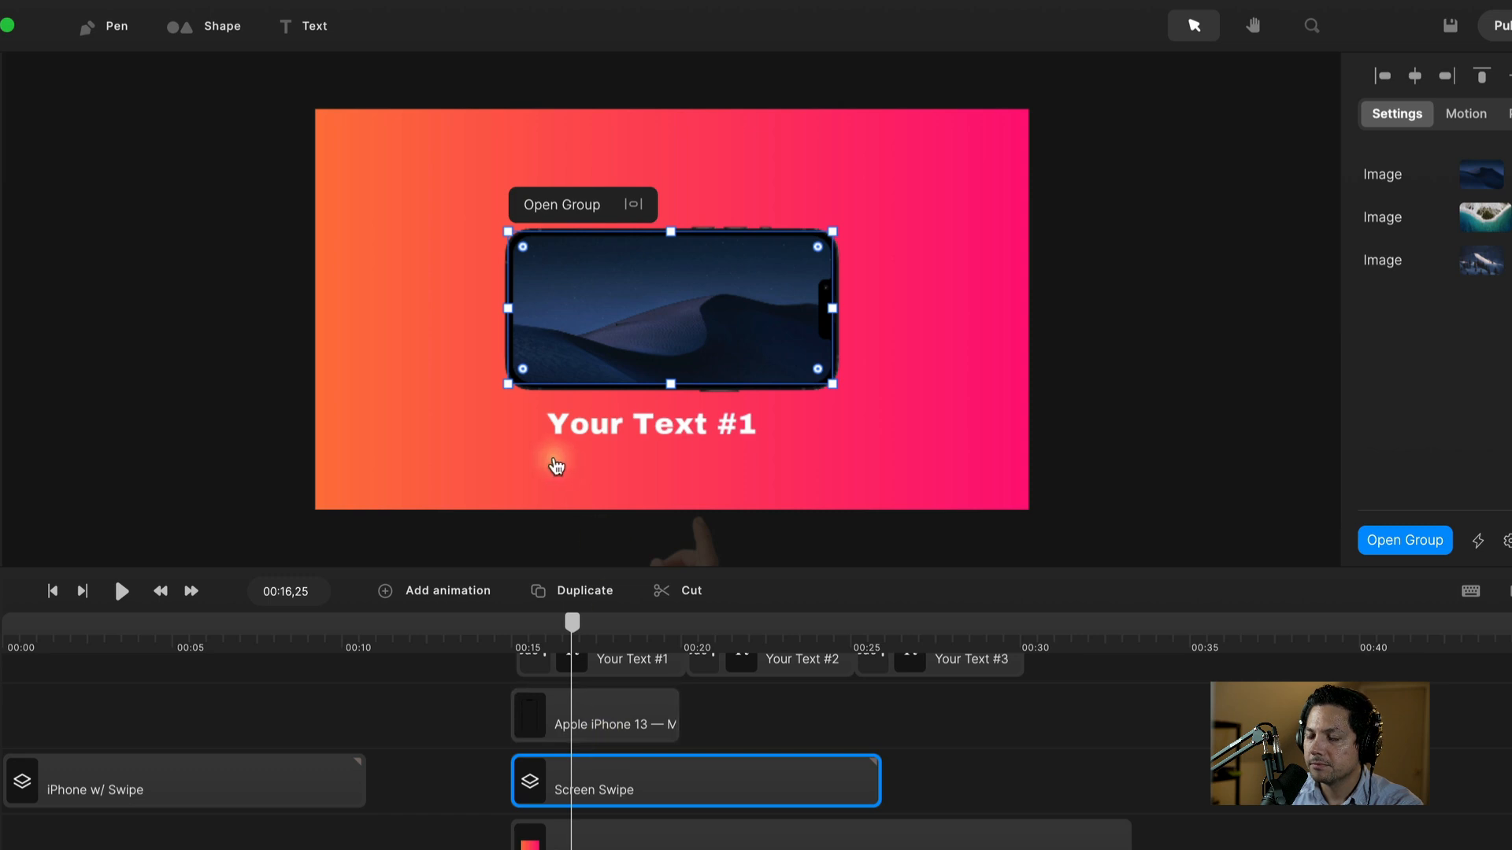
click(482, 692)
click(523, 633)
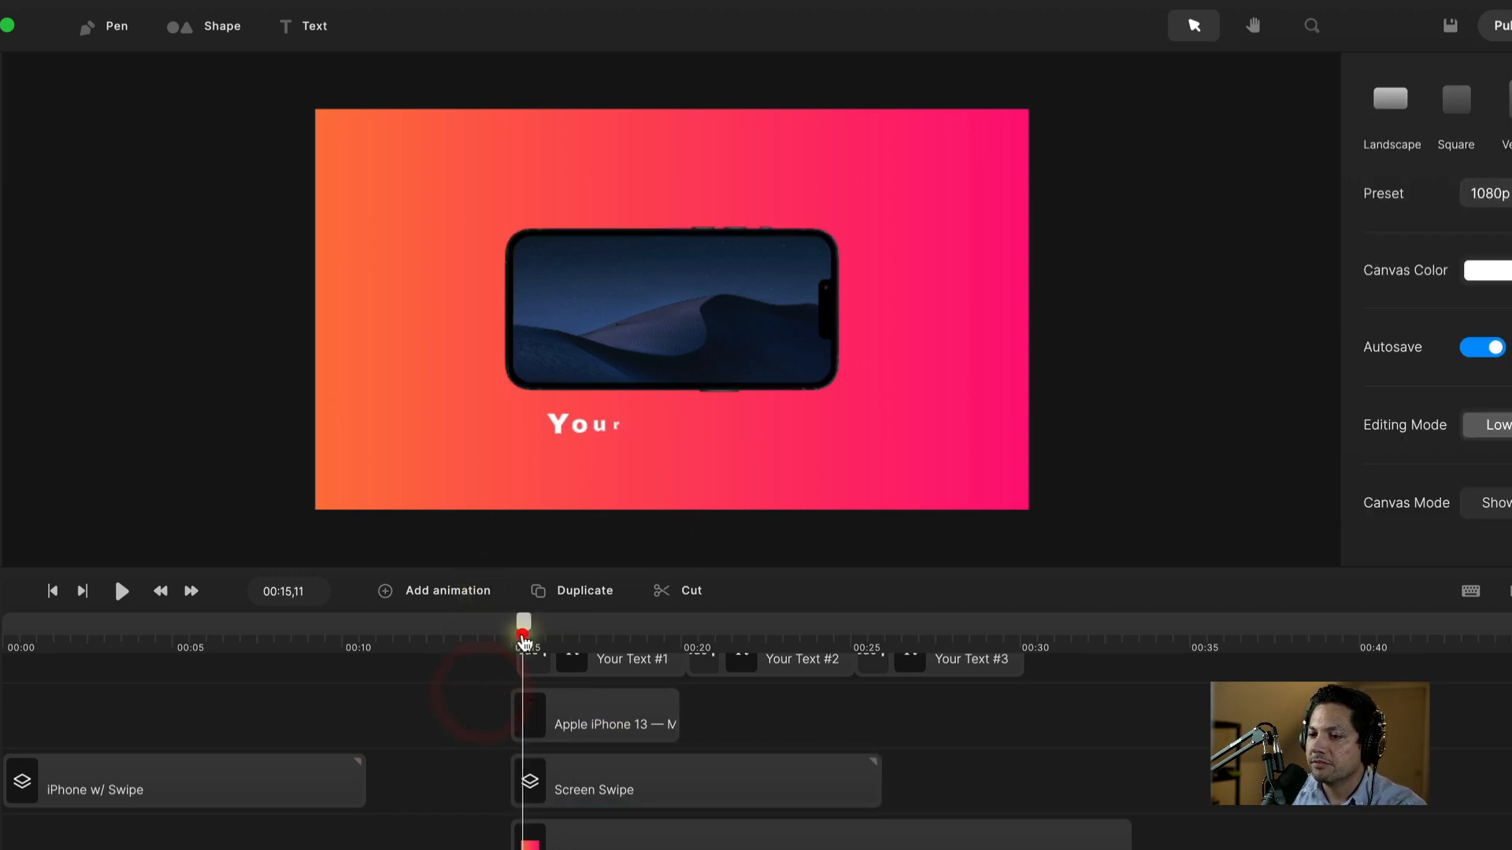
drag(522, 621, 774, 622)
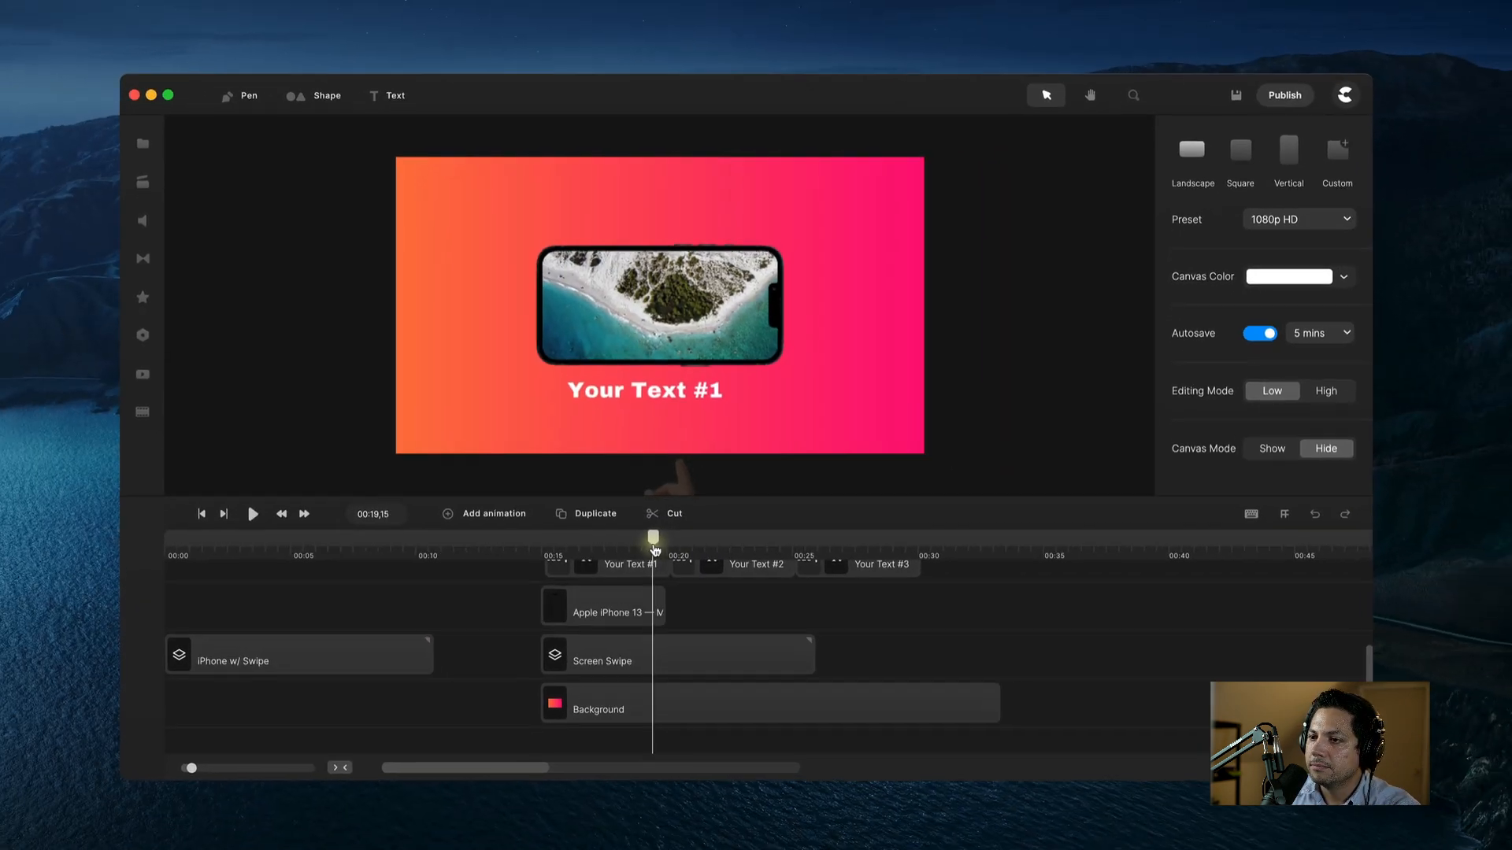
drag(651, 533, 585, 555)
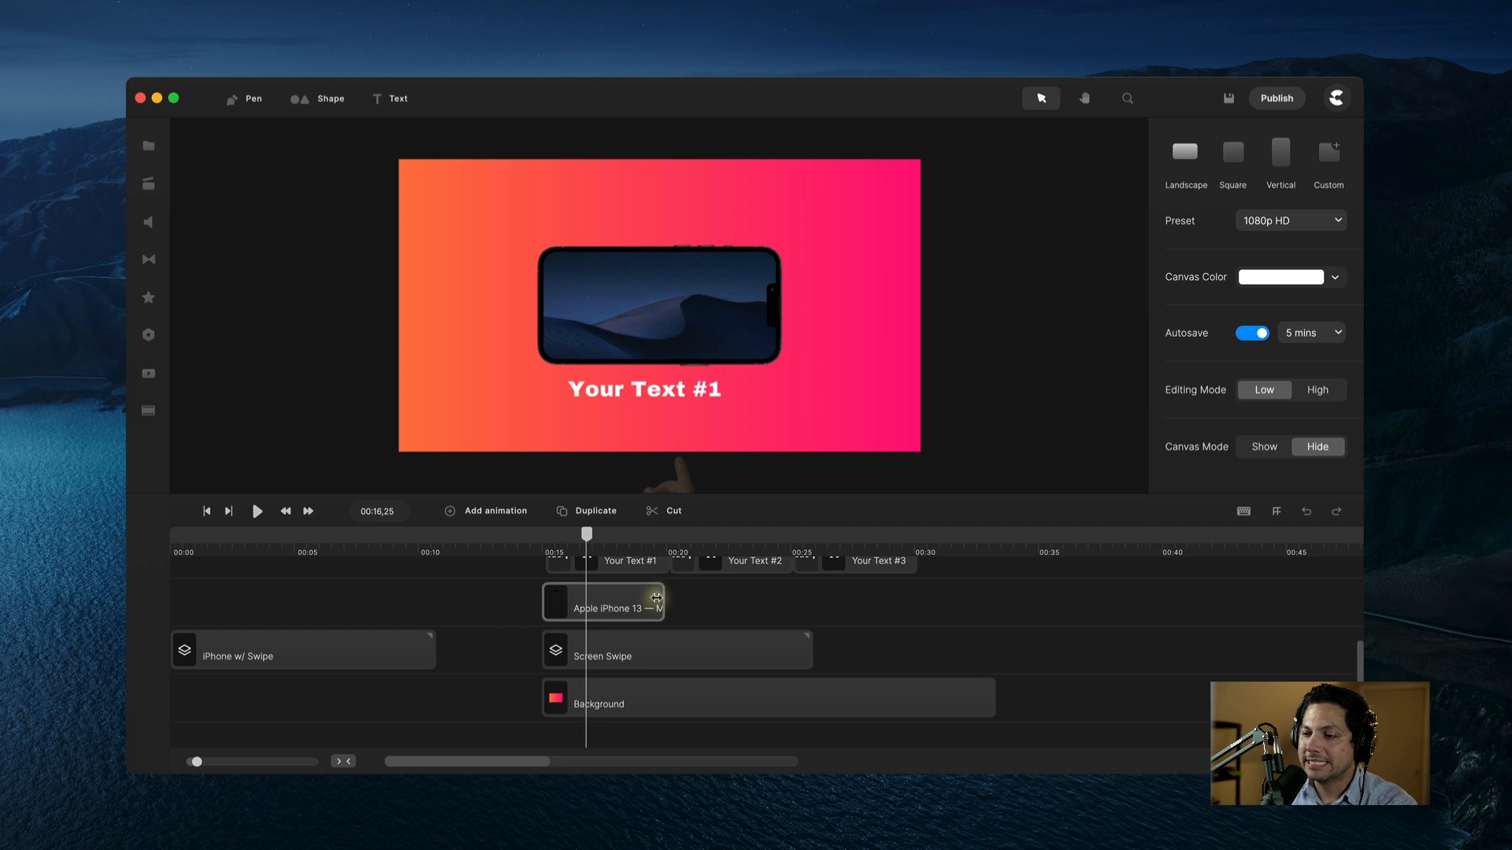
drag(660, 599, 908, 603)
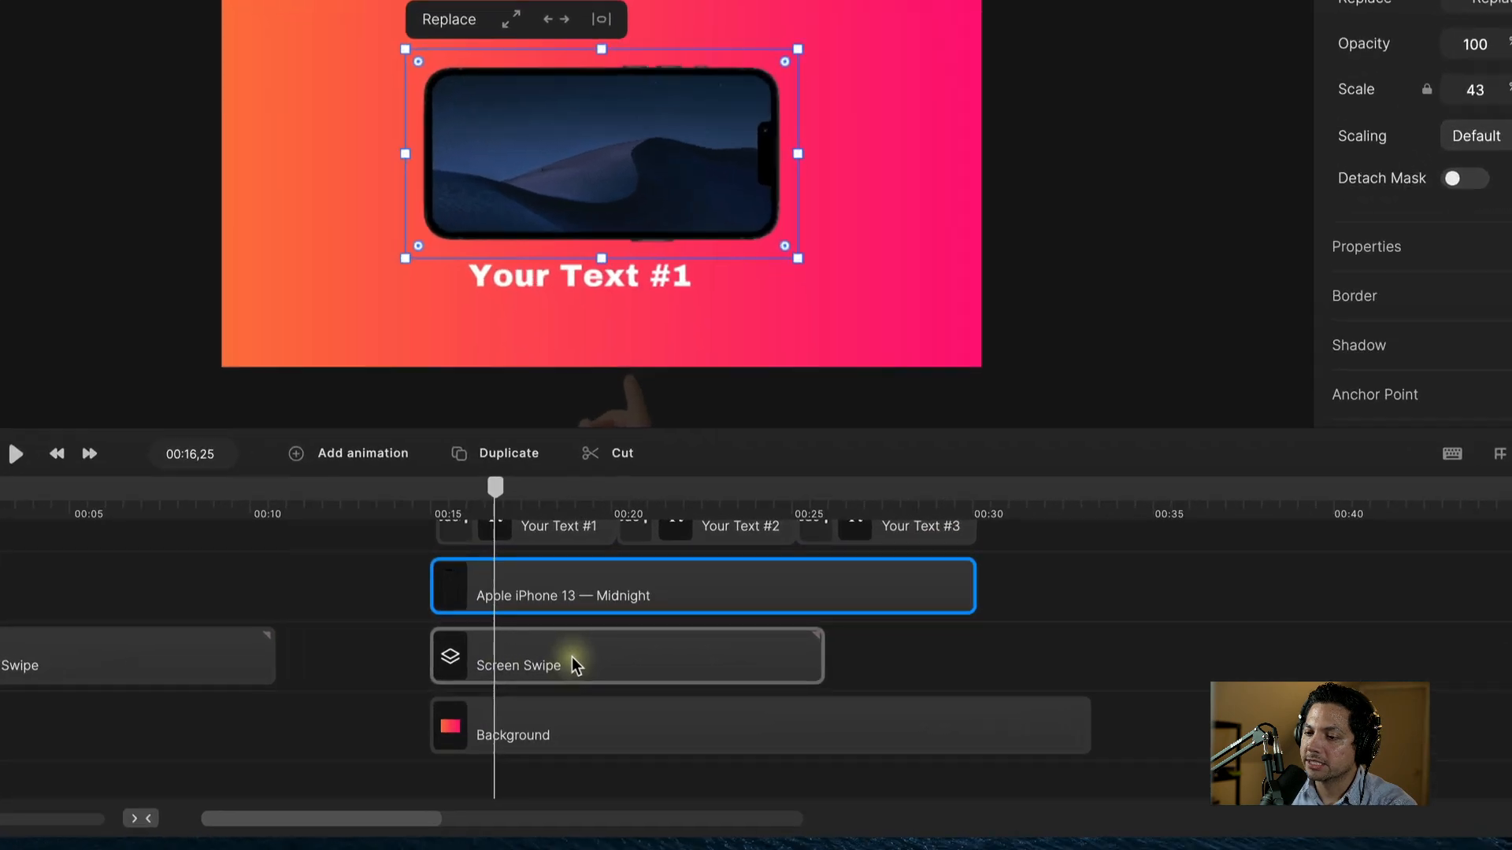
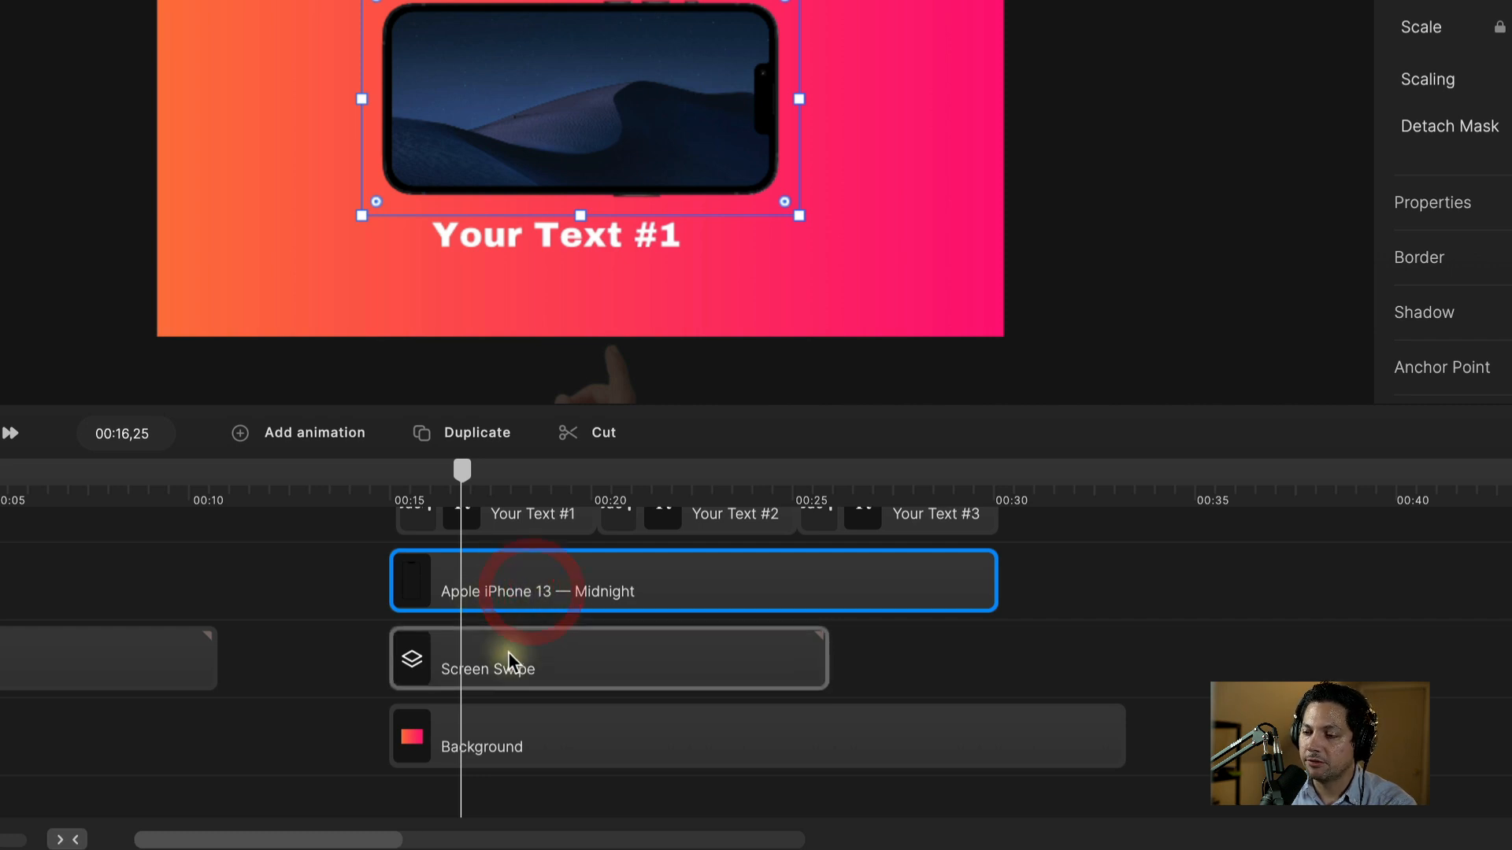
Step: Group the Apple iPhone and Screen Swipe clips and rename the group 'iPhone'
shift+click(525, 668)
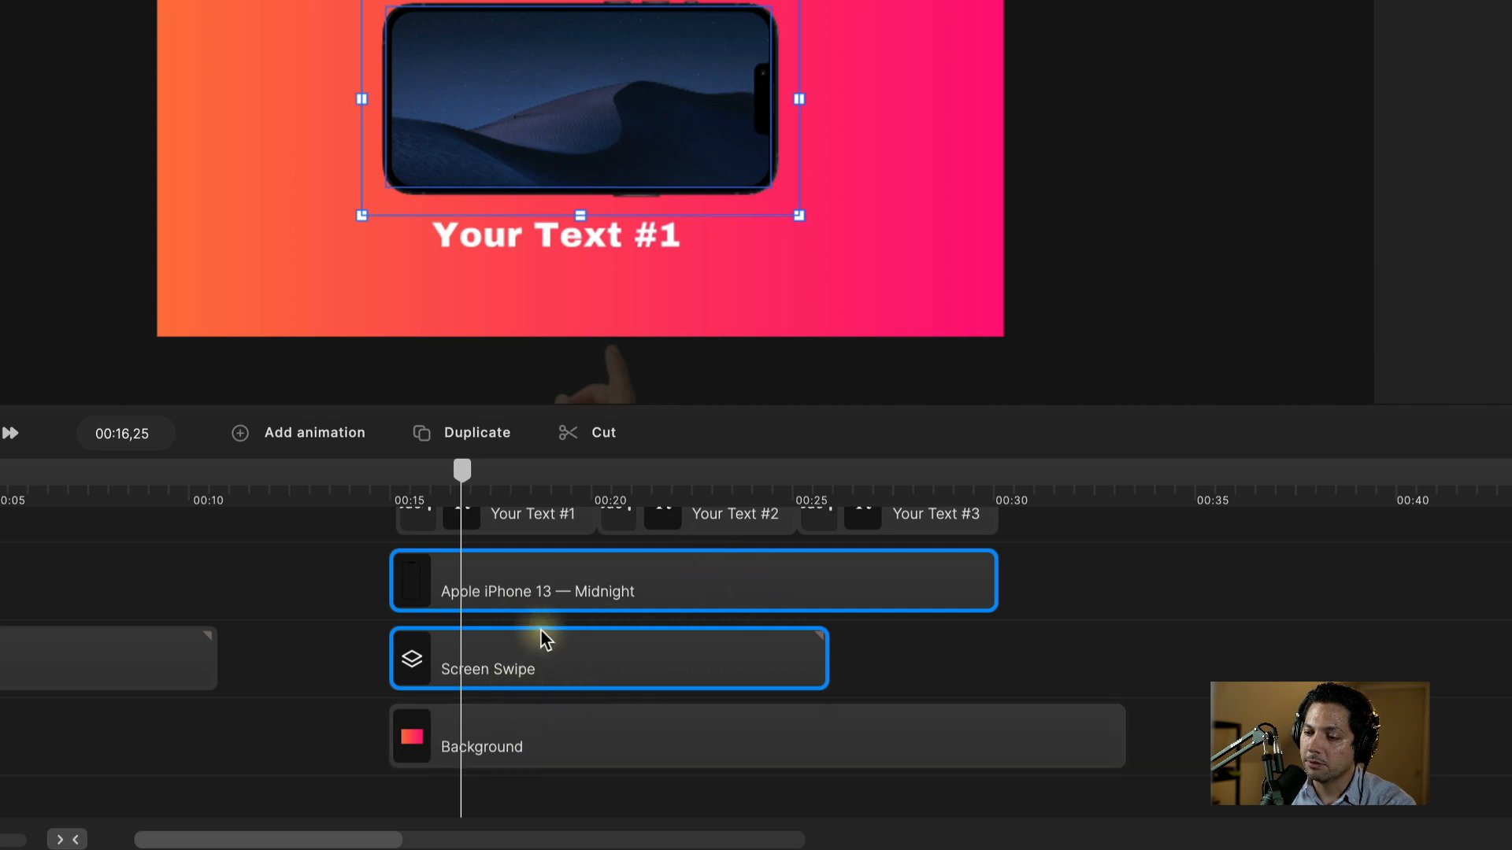
click(890, 666)
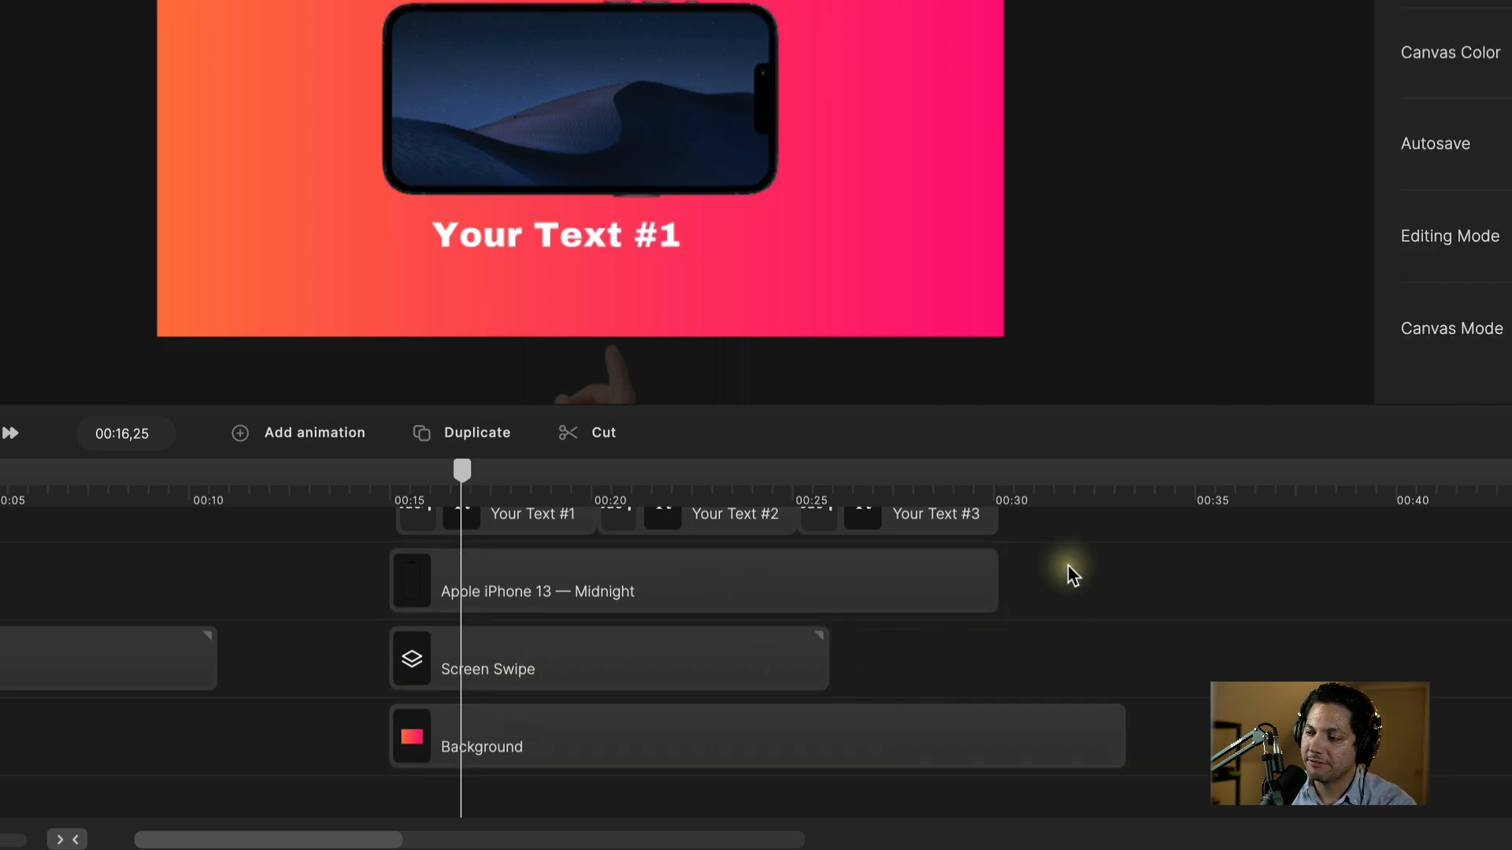
drag(1068, 564, 331, 675)
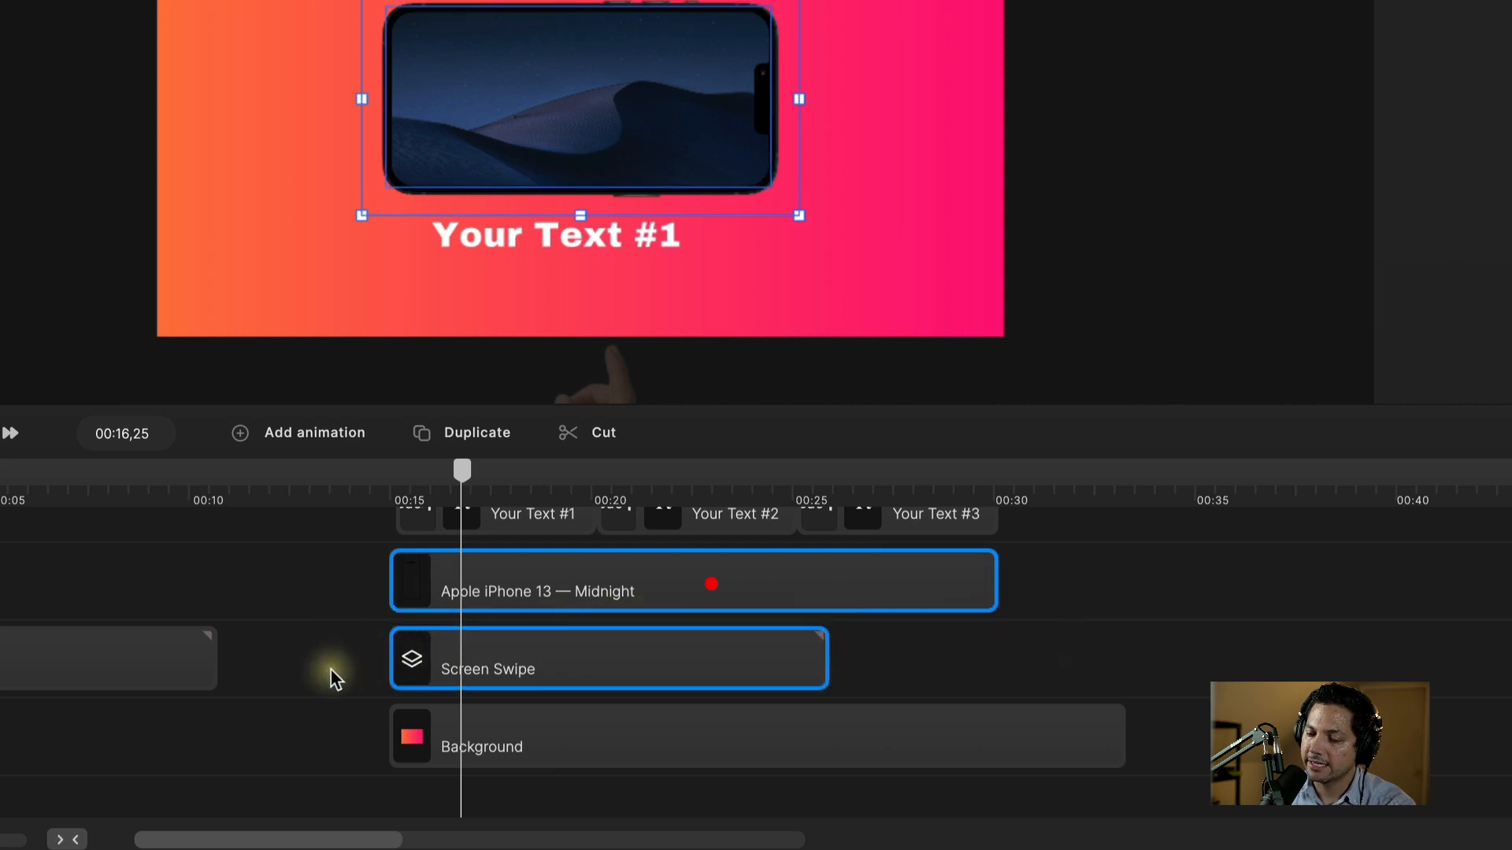
right_click(580, 595)
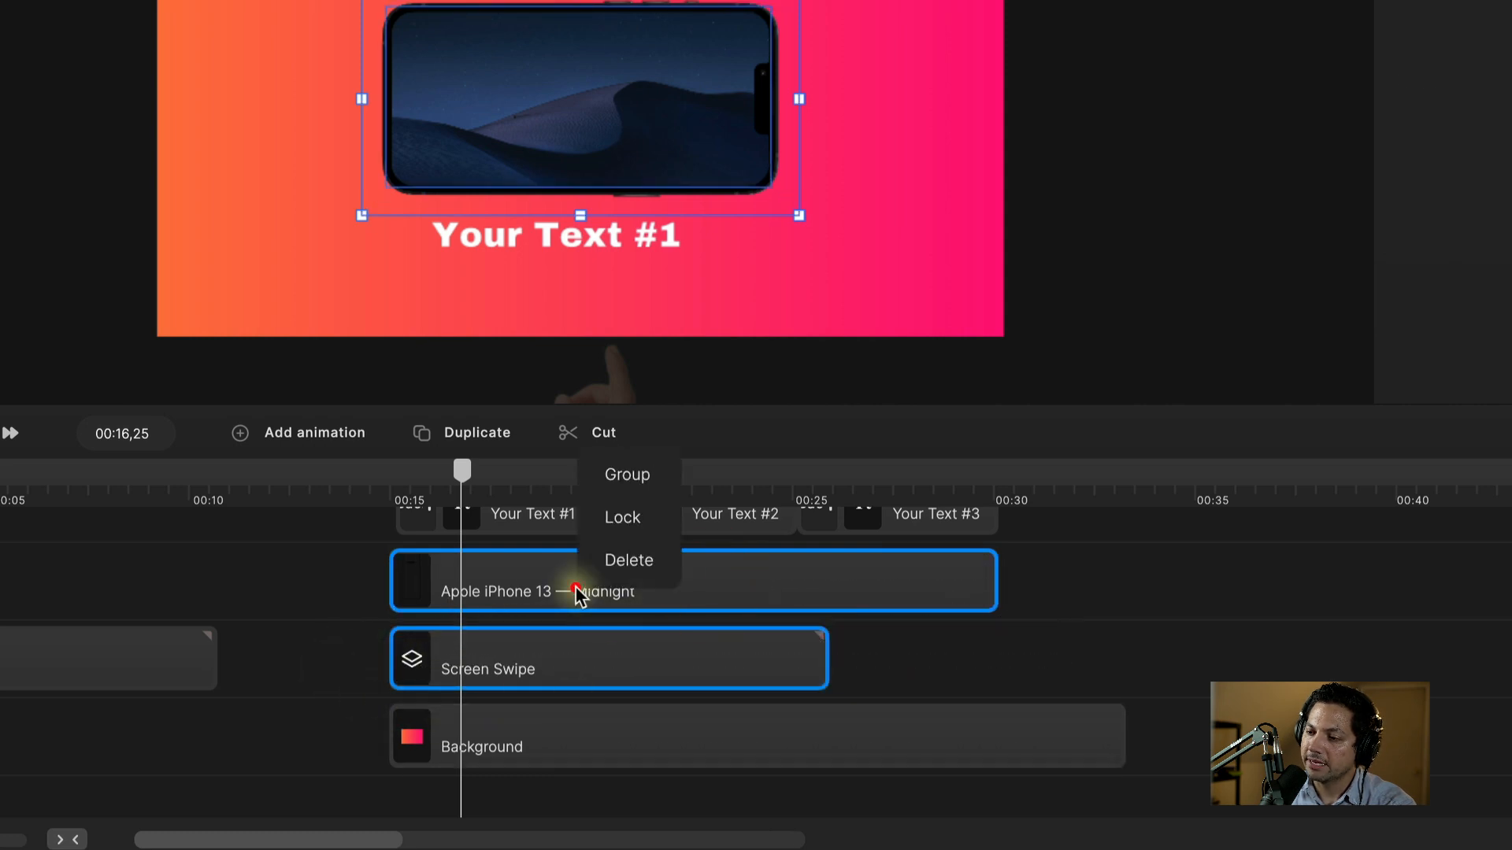
click(632, 478)
right_click(486, 589)
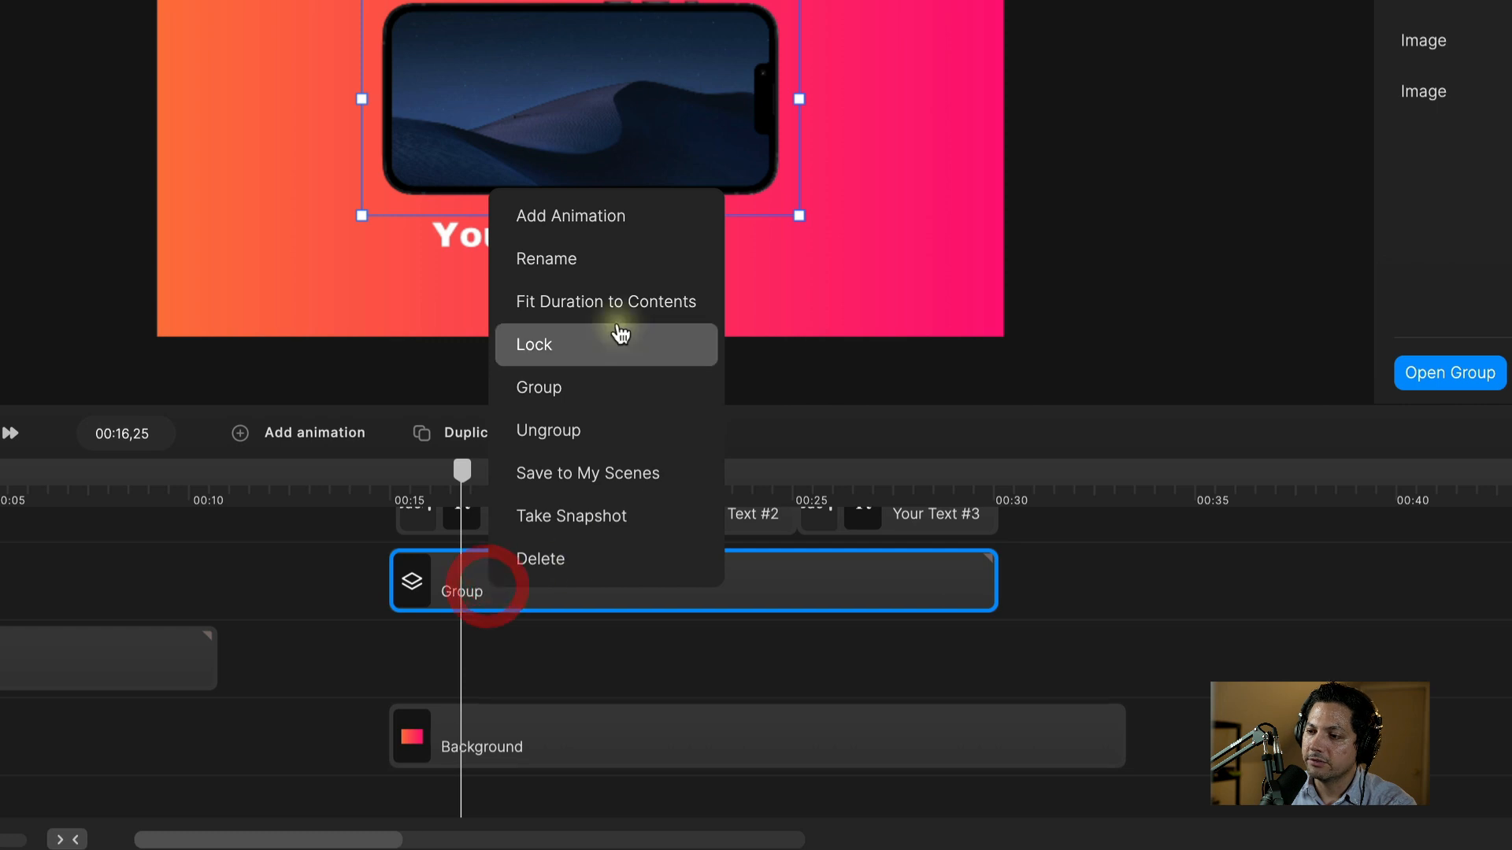
click(608, 267)
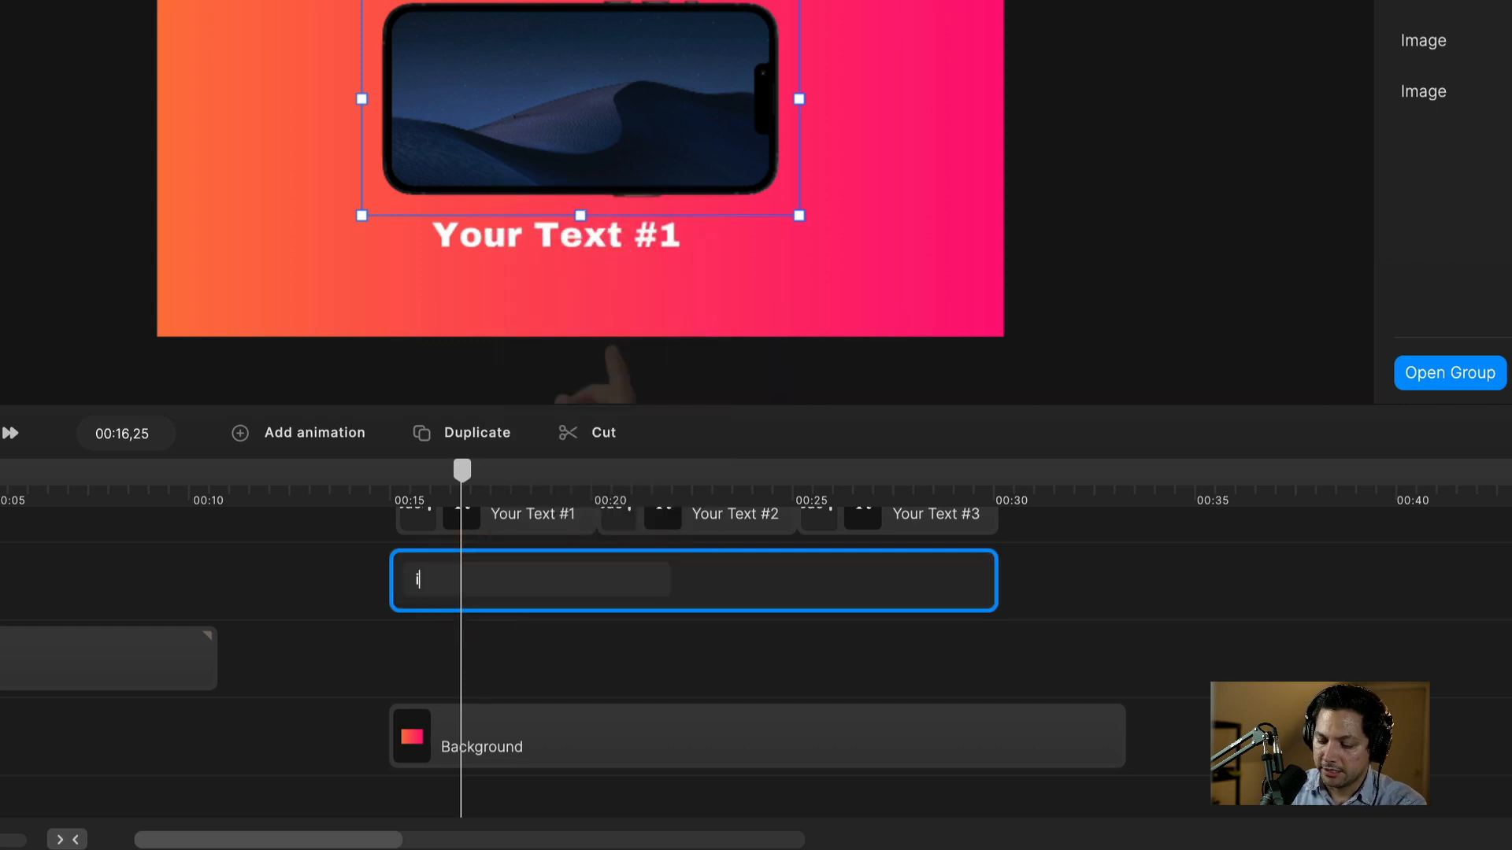
text(iPhone)
key(Return)
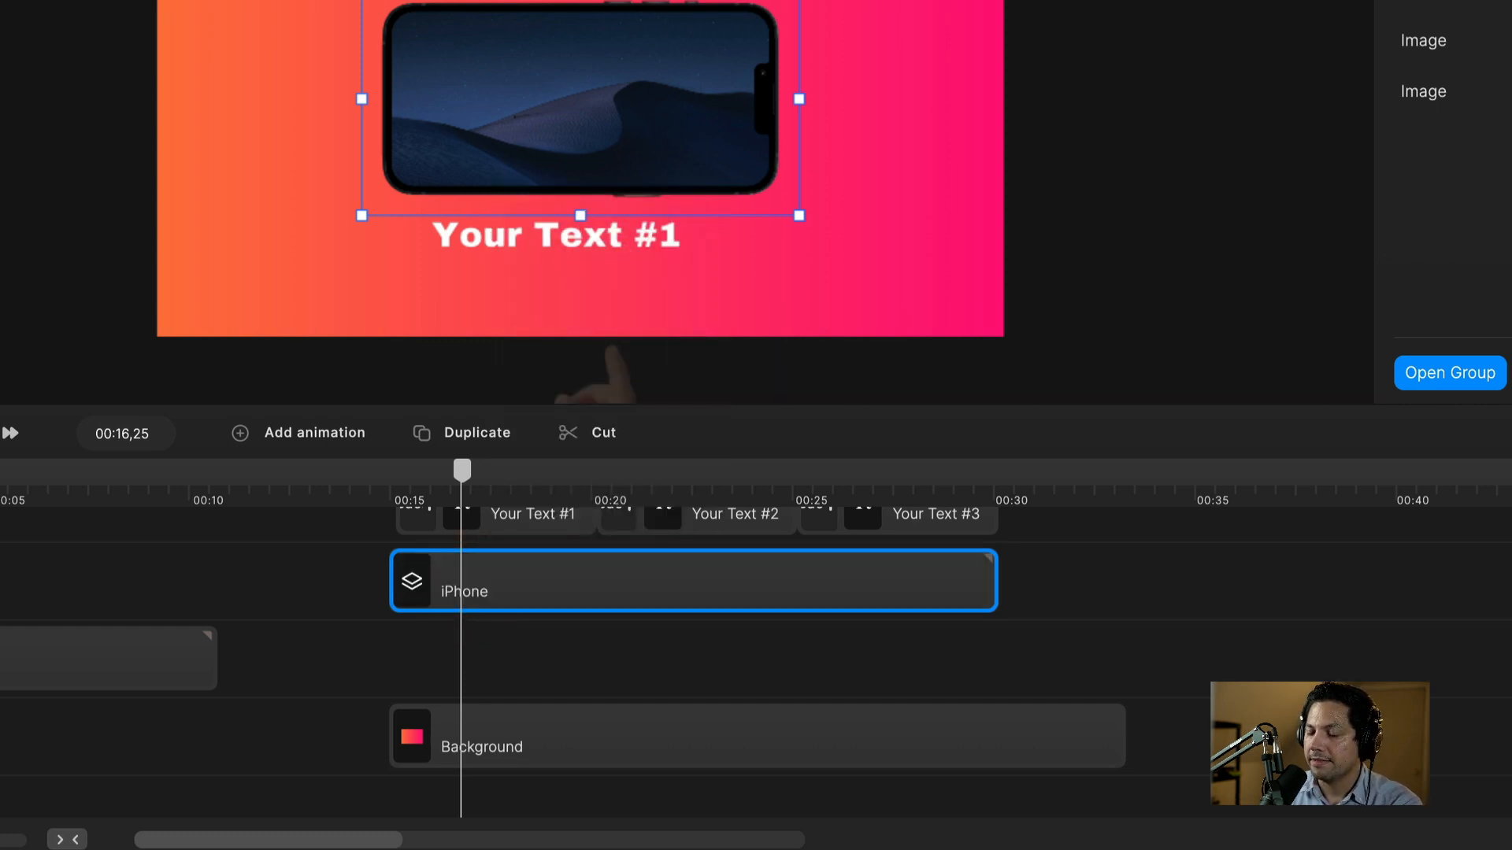
Step: Check the layer stack, selecting Background and then reselecting the iPhone group
scroll(583, 701, up, 3)
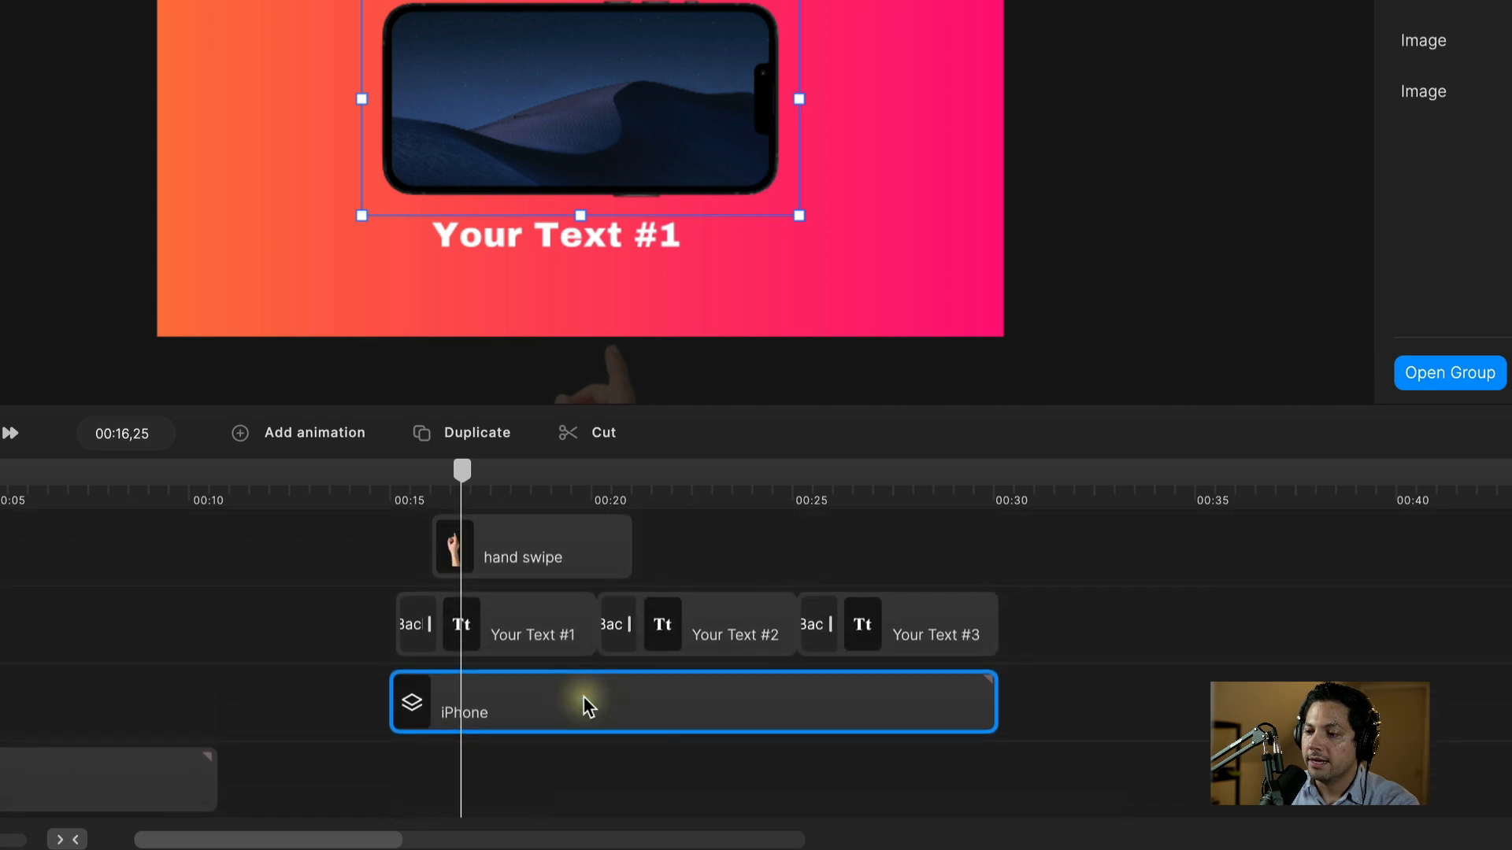
scroll(588, 721, down, 4)
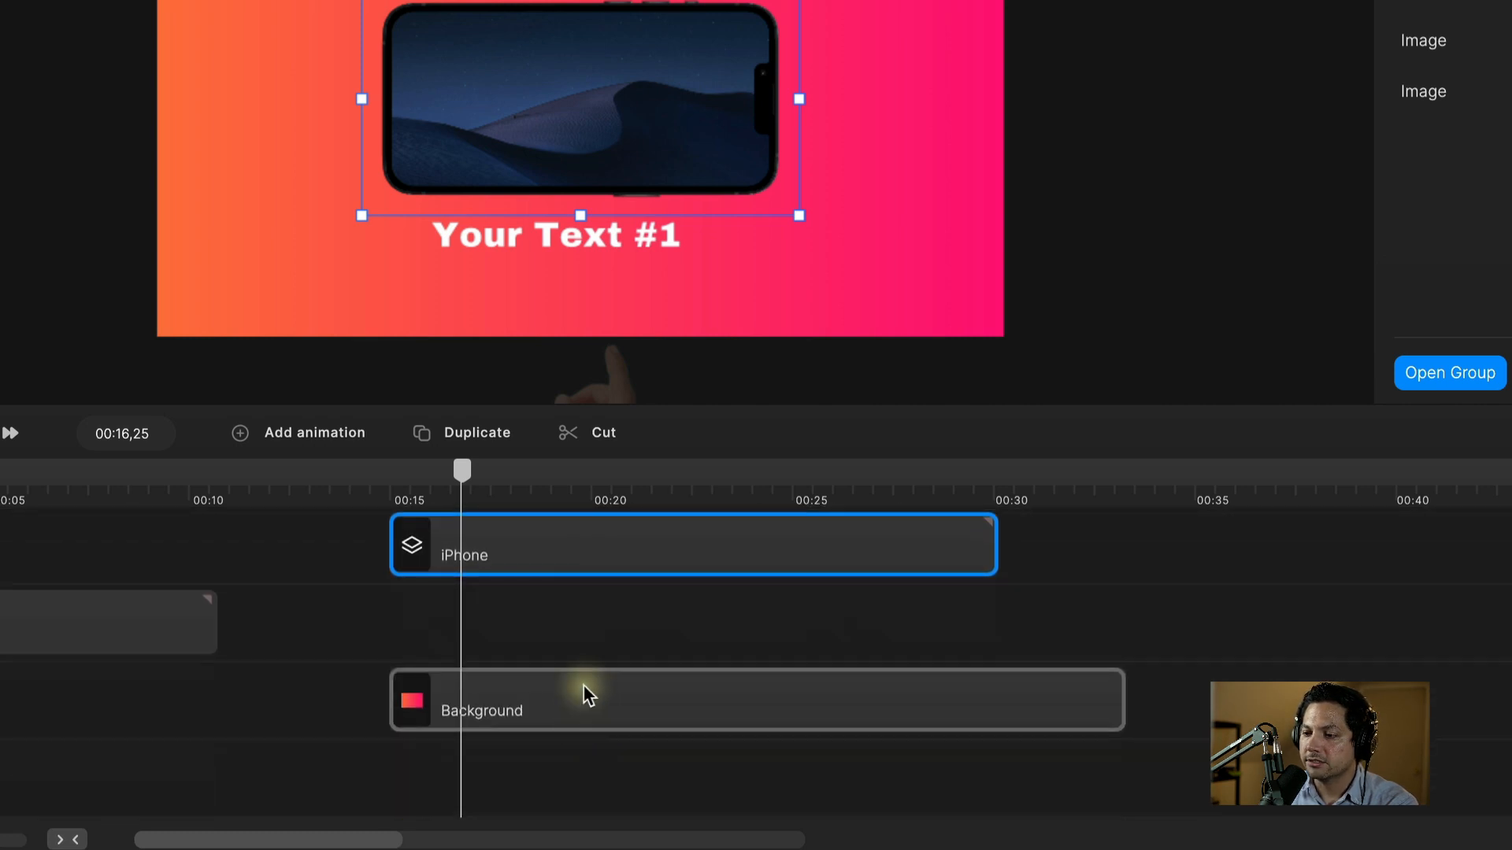
scroll(584, 687, down, 2)
click(578, 624)
scroll(608, 703, up, 7)
scroll(608, 703, down, 4)
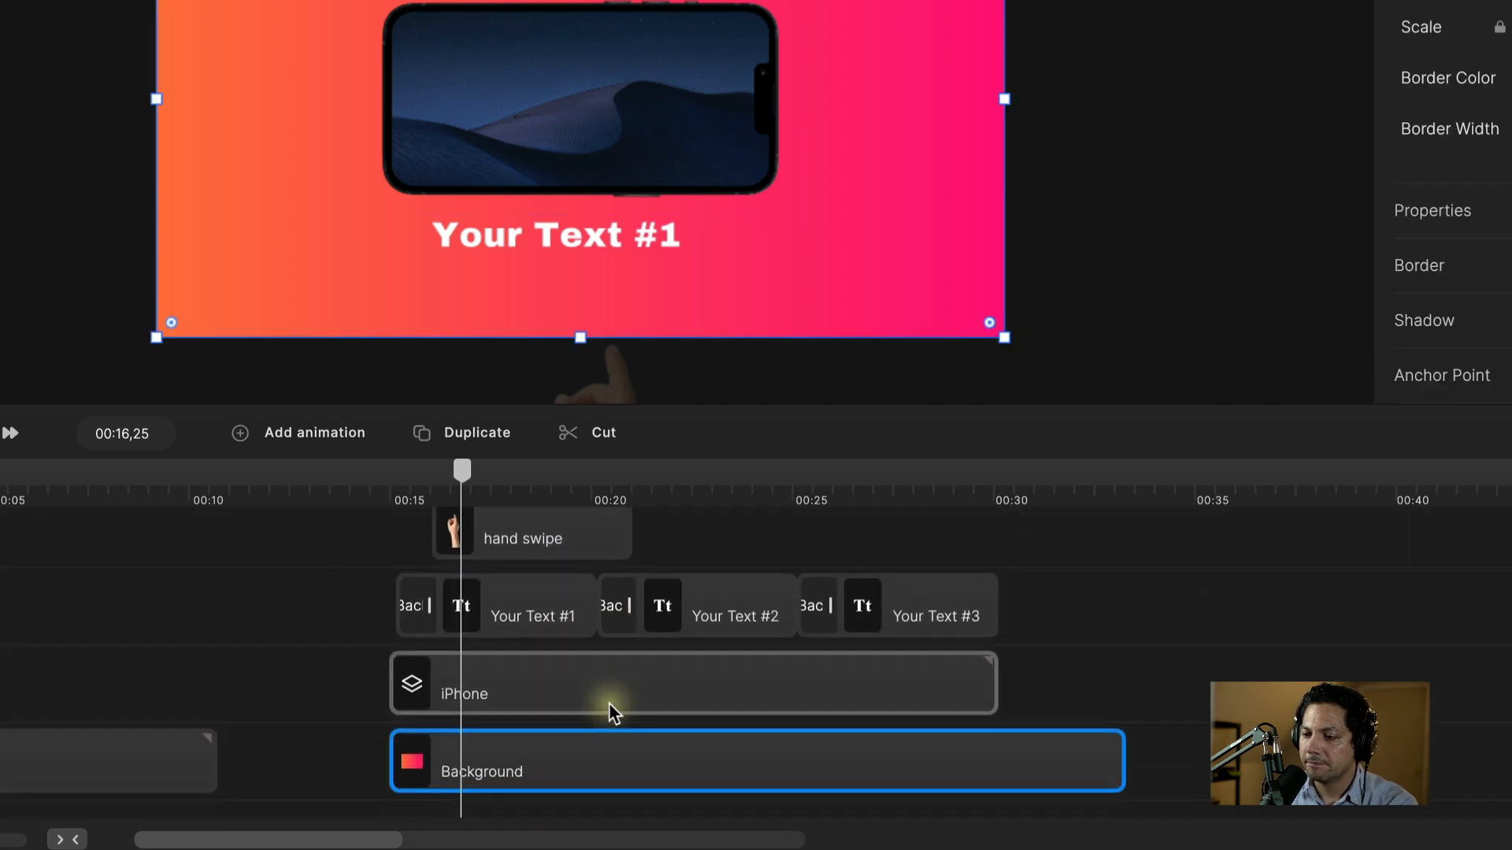
scroll(544, 644, up, 1)
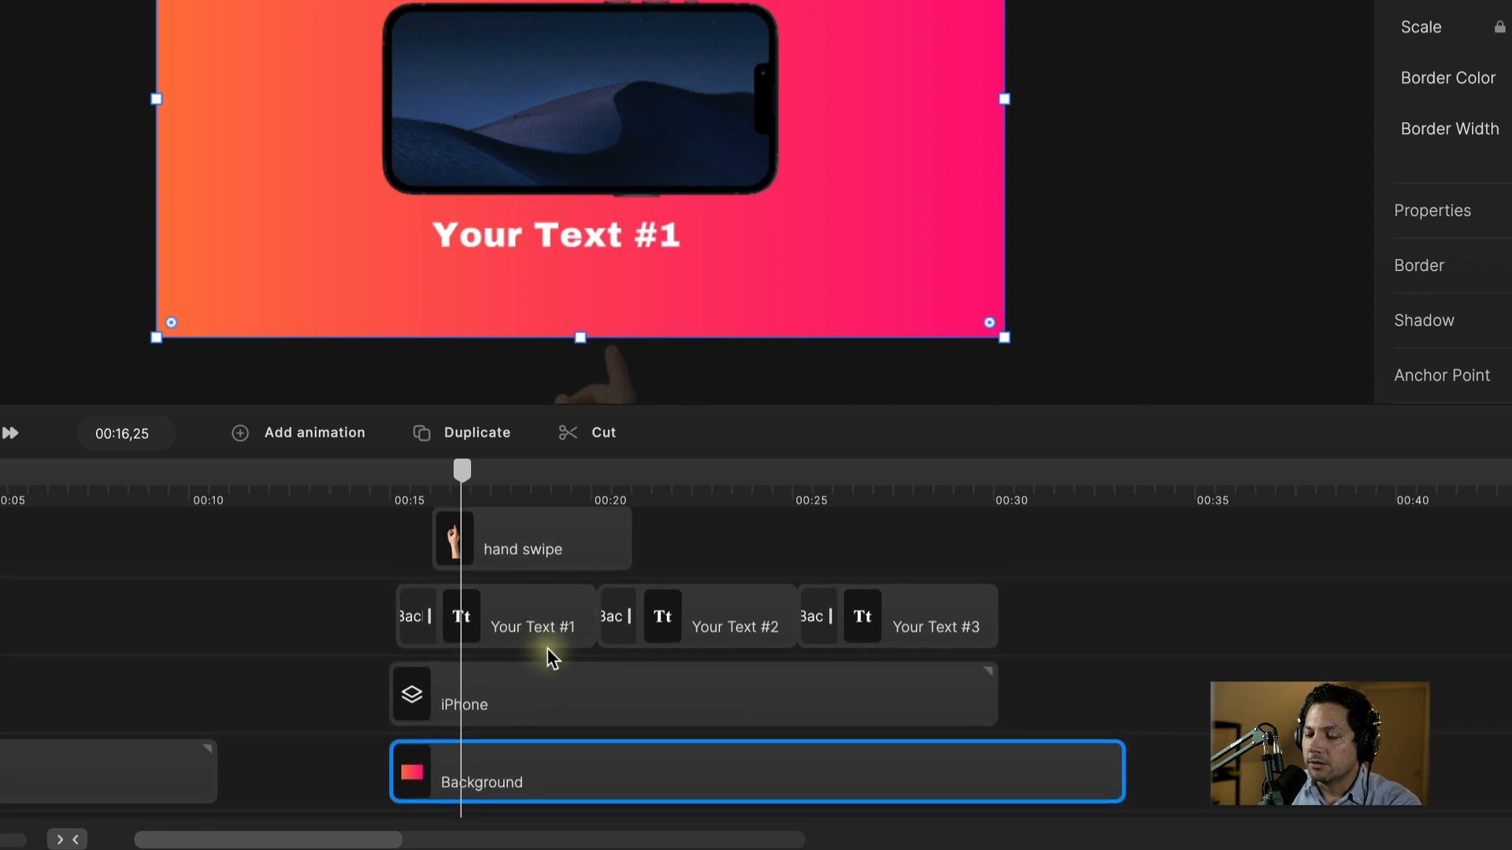
click(522, 713)
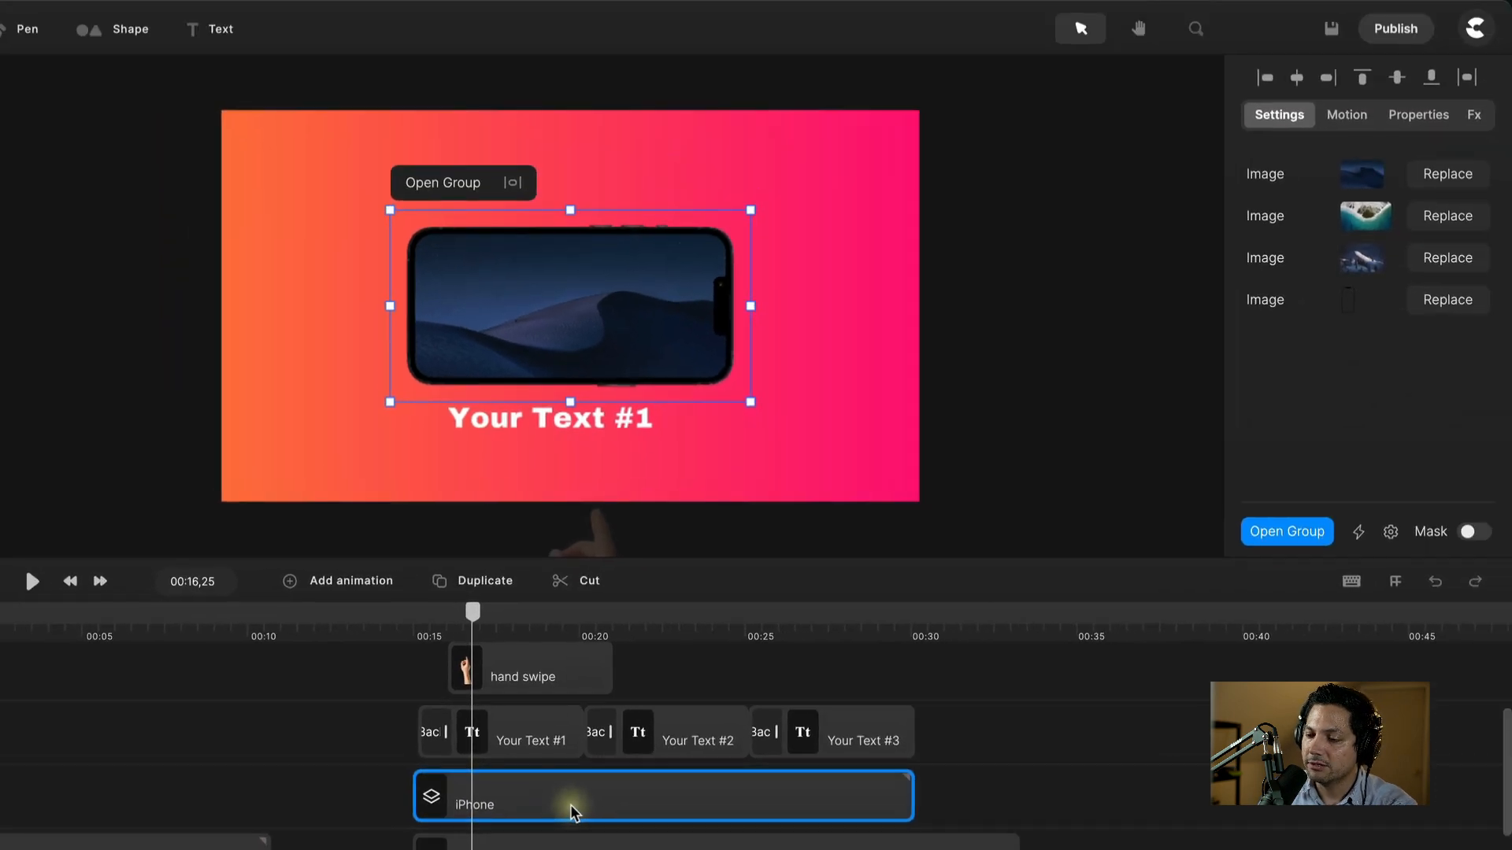
Step: Give the iPhone group a Right slide-in Position entrance and preview it
click(565, 695)
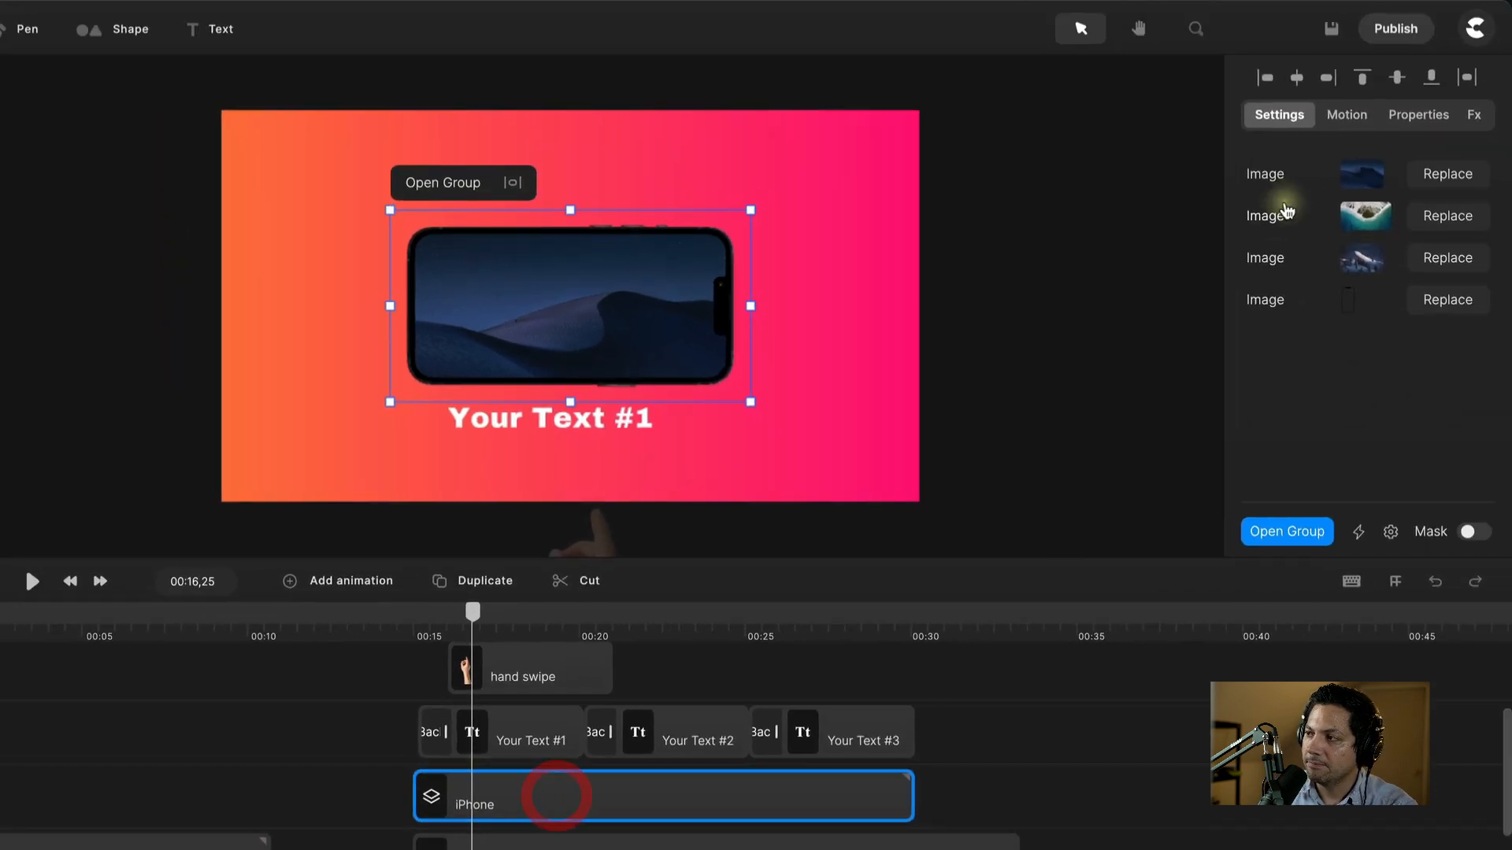
click(1346, 115)
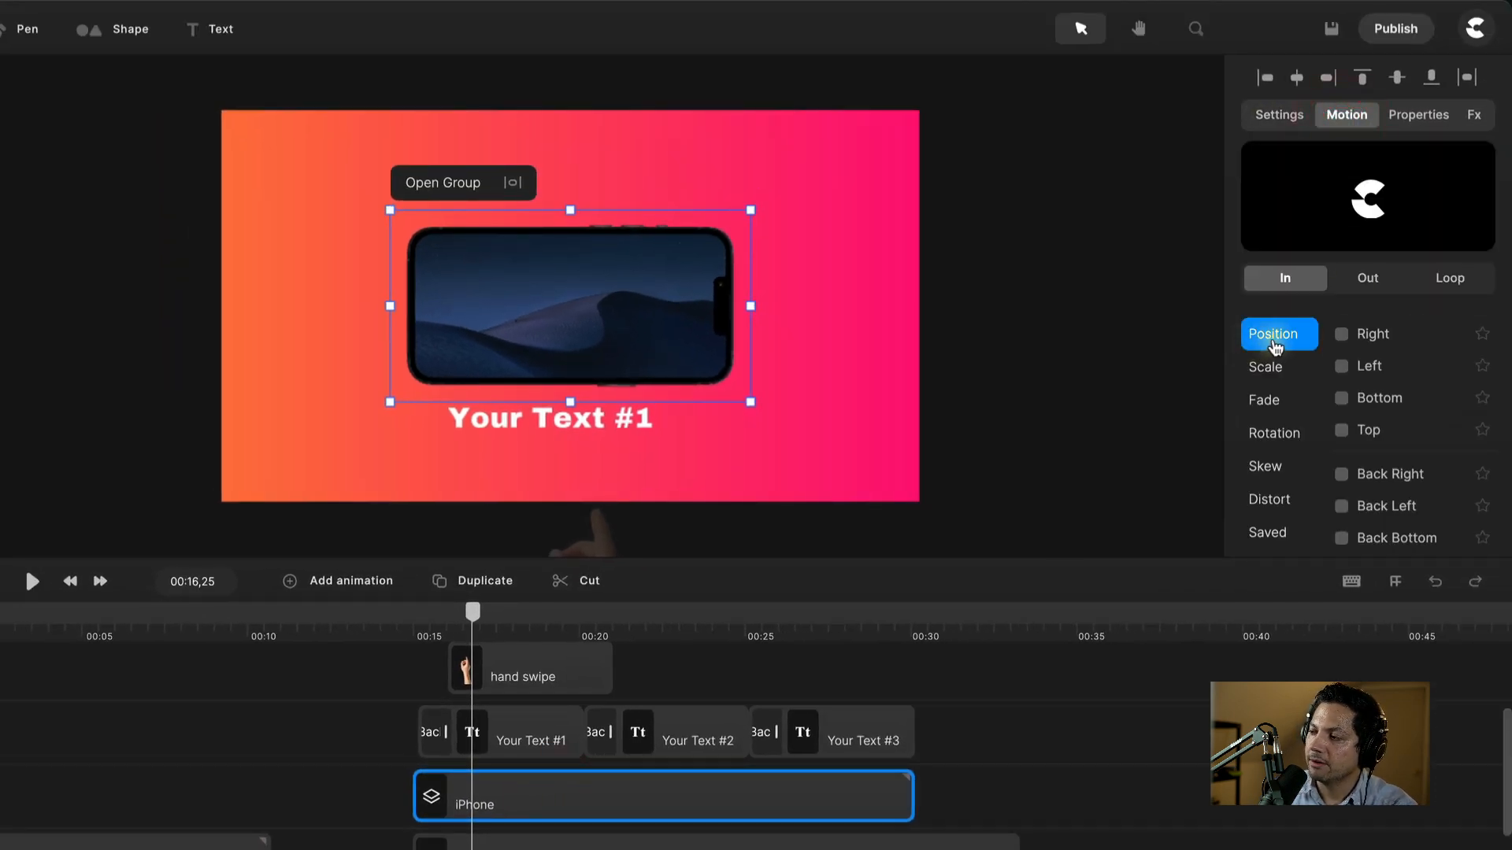
click(1342, 334)
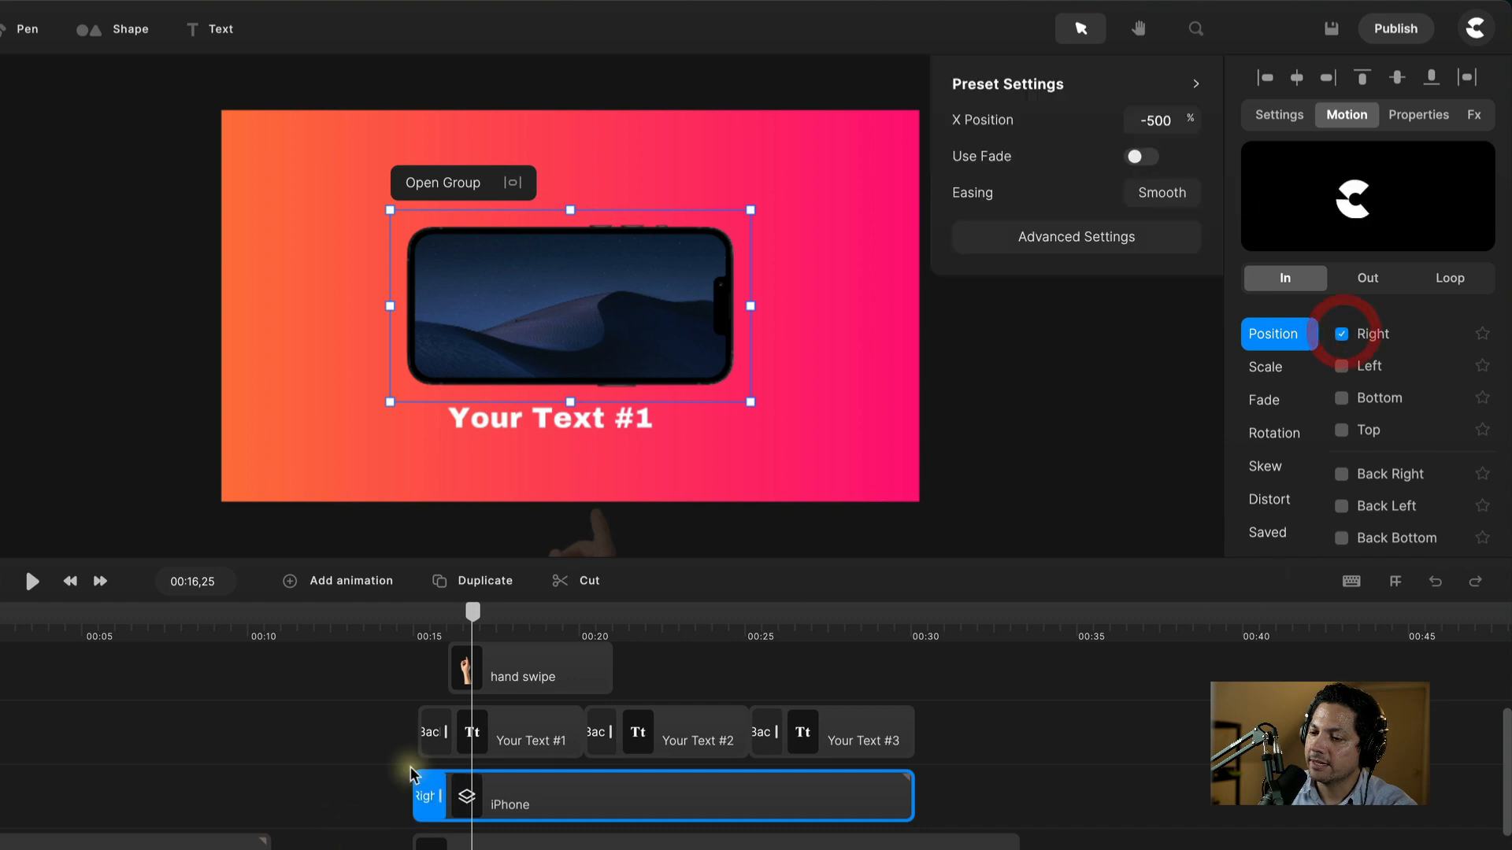
click(422, 622)
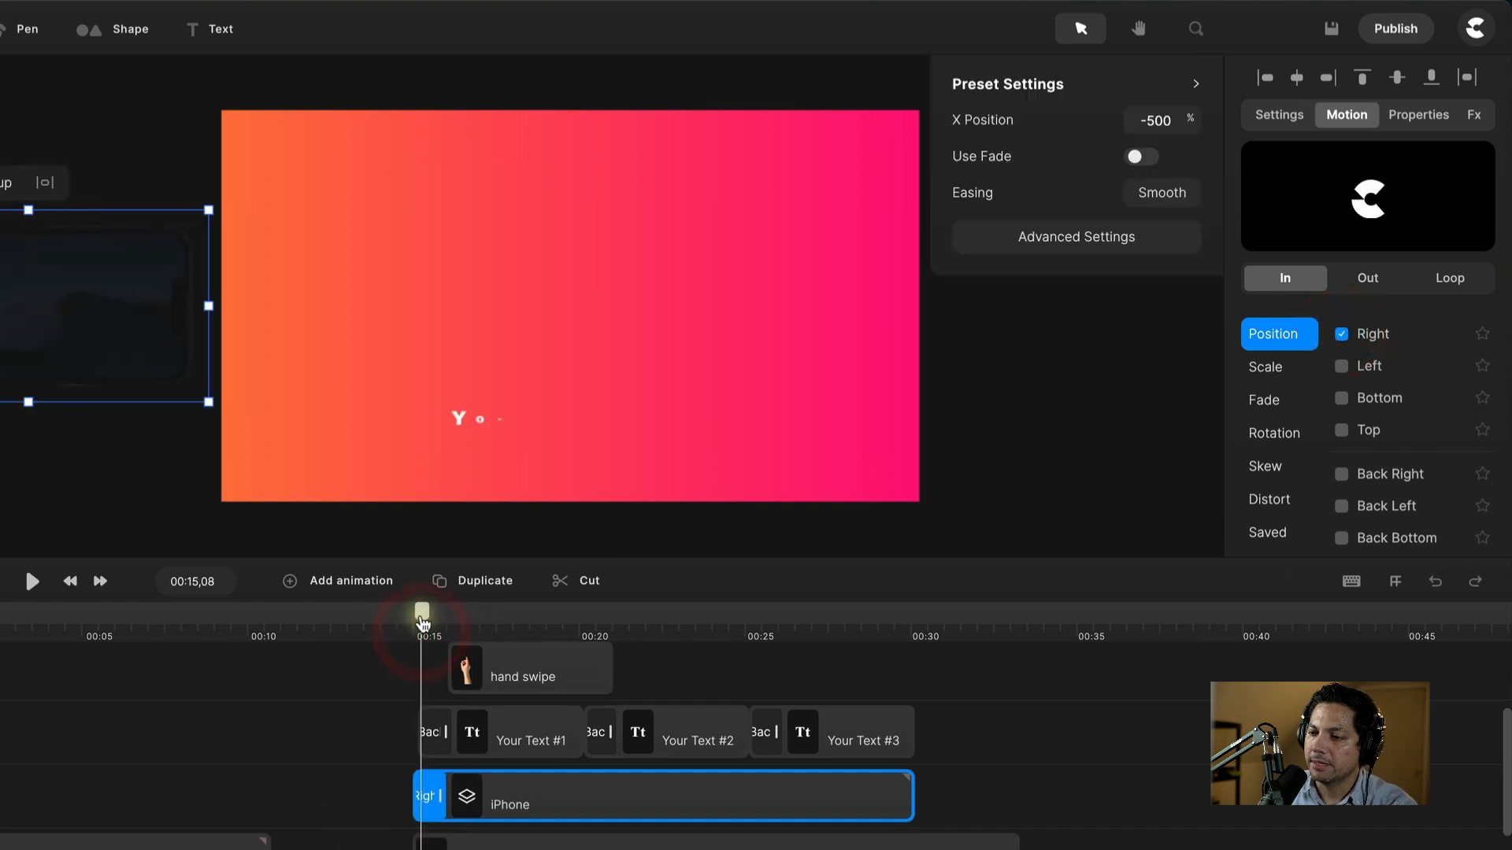
key(space)
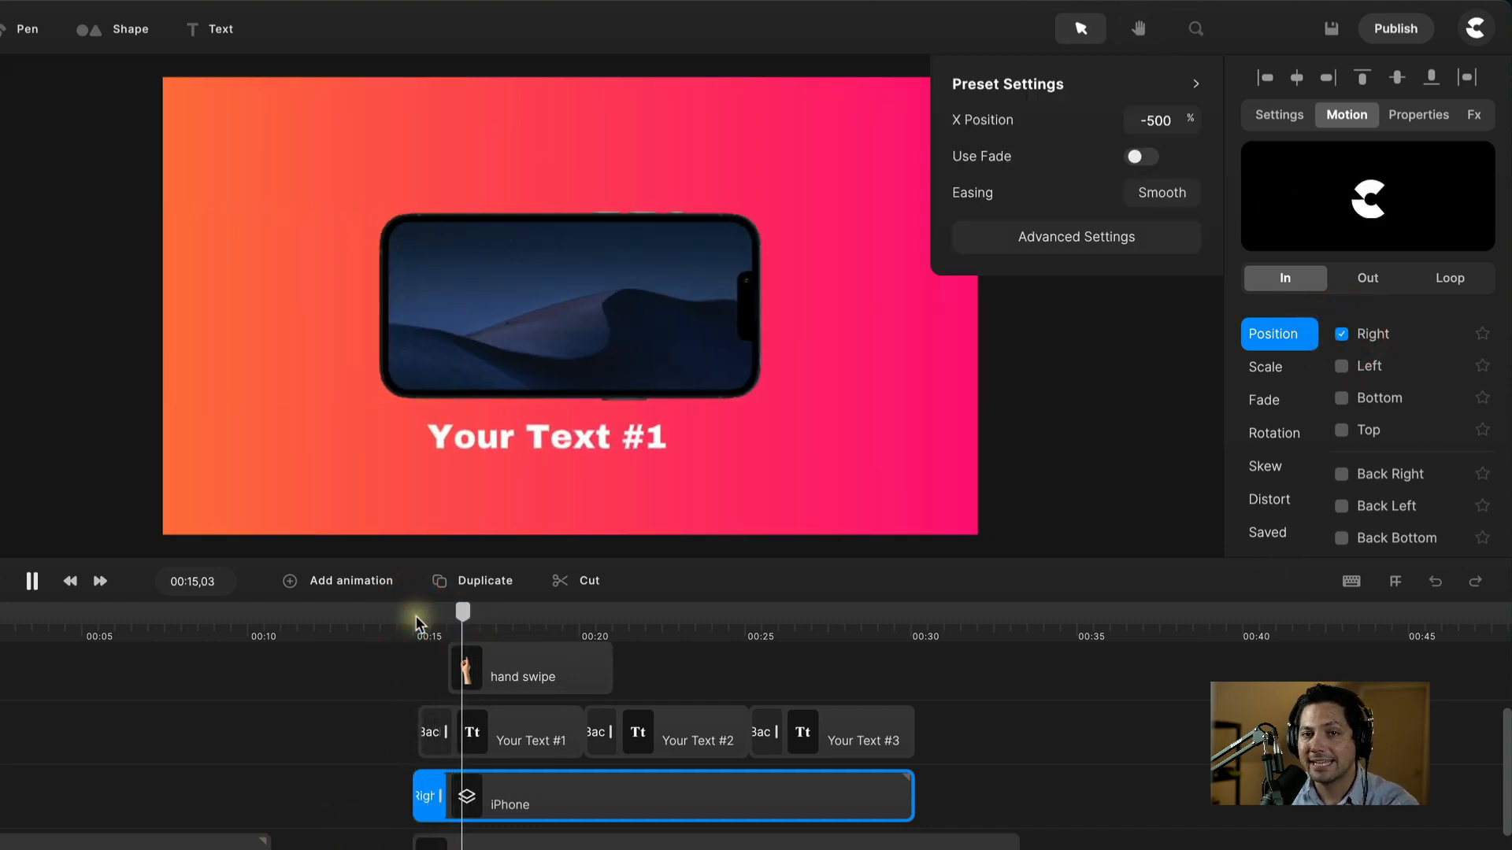
click(419, 764)
drag(527, 611, 440, 630)
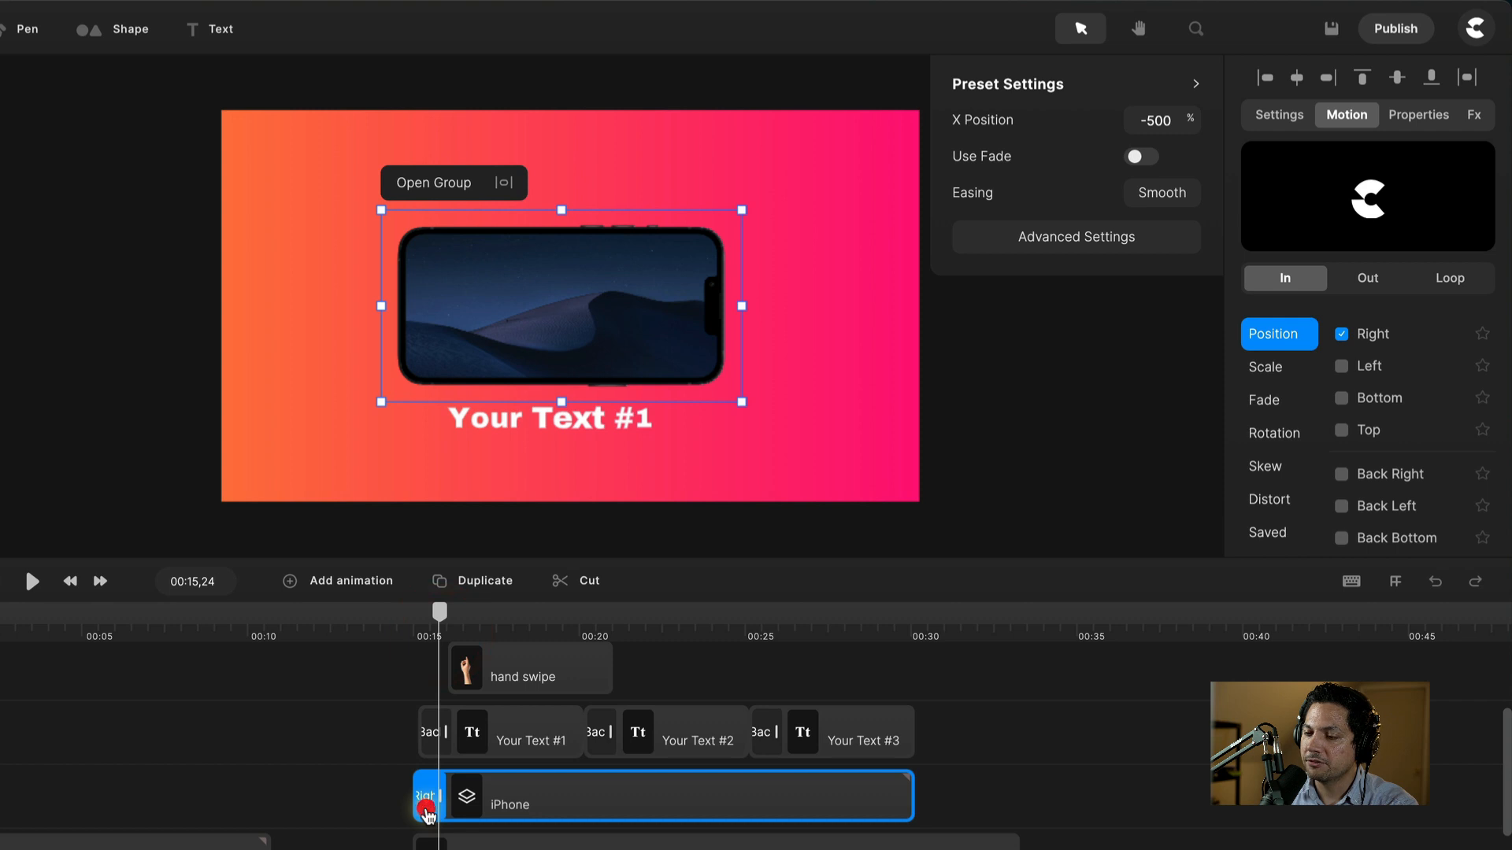
Step: Set the entrance's advanced Rotation to -10 and replay the animation
click(426, 811)
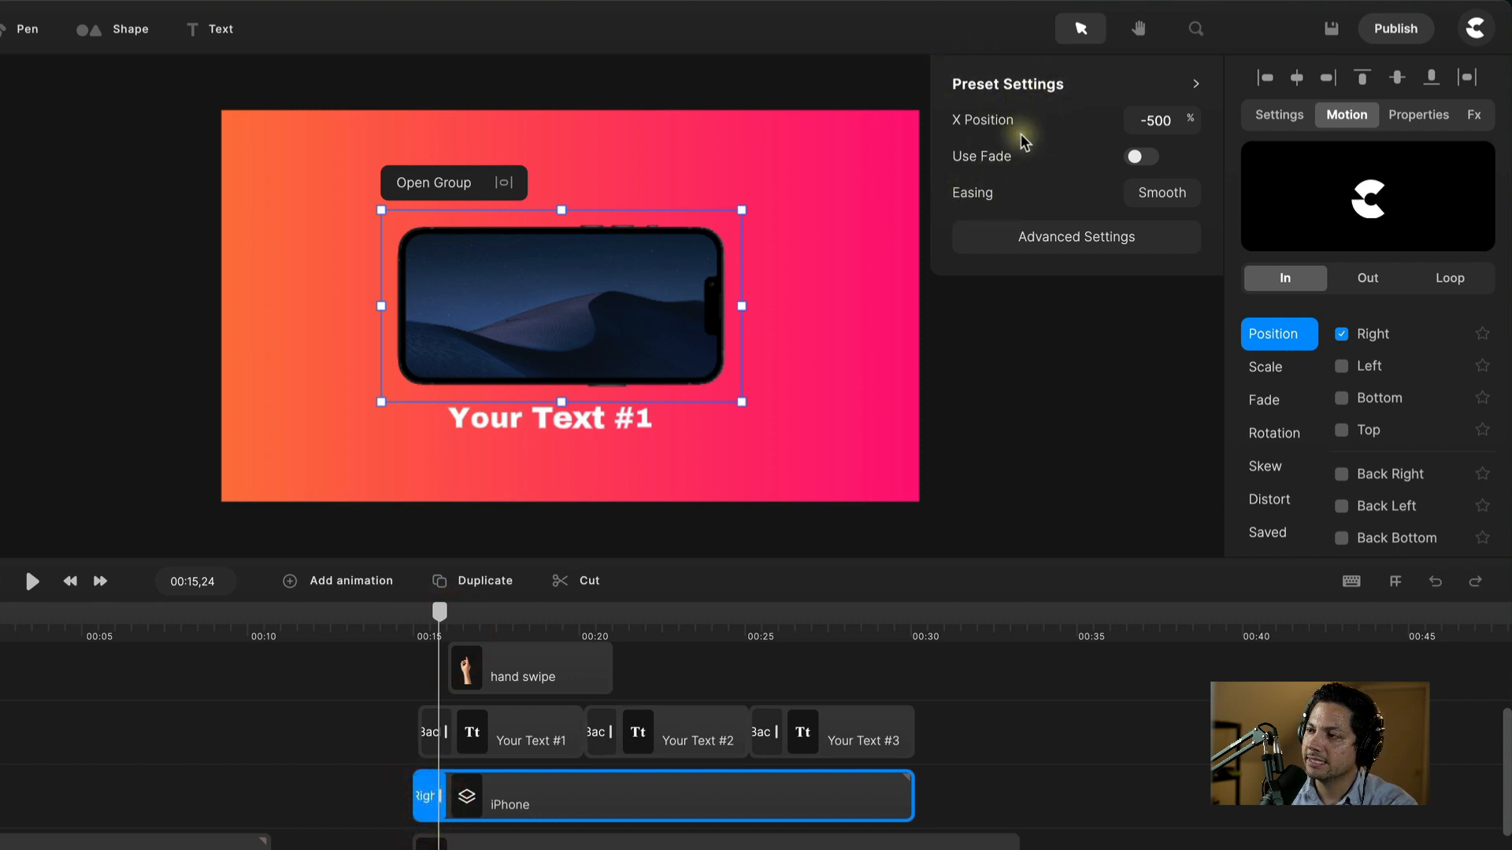
click(1055, 244)
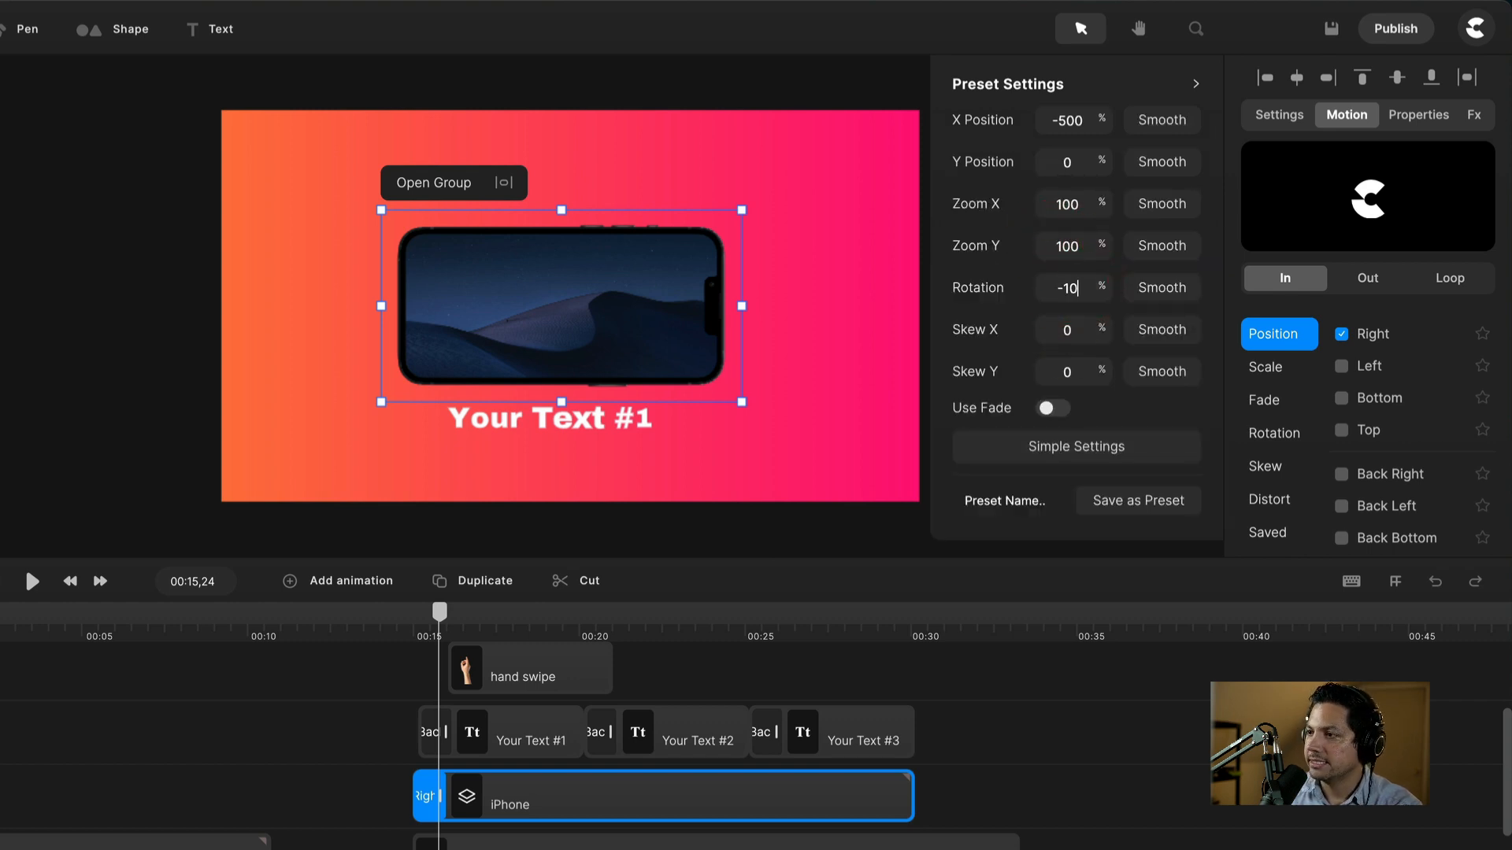
click(411, 636)
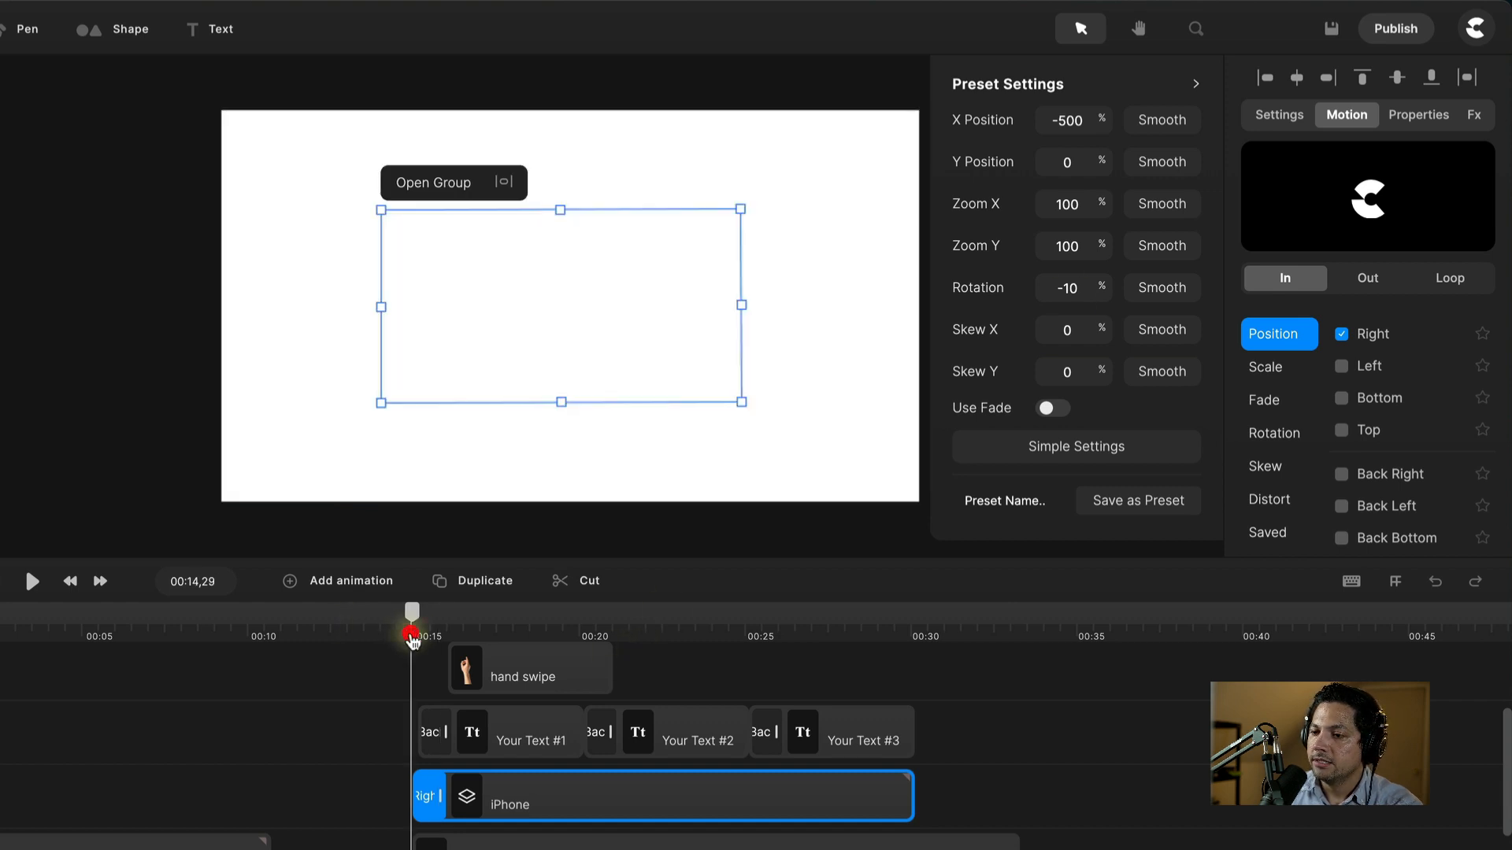
key(space)
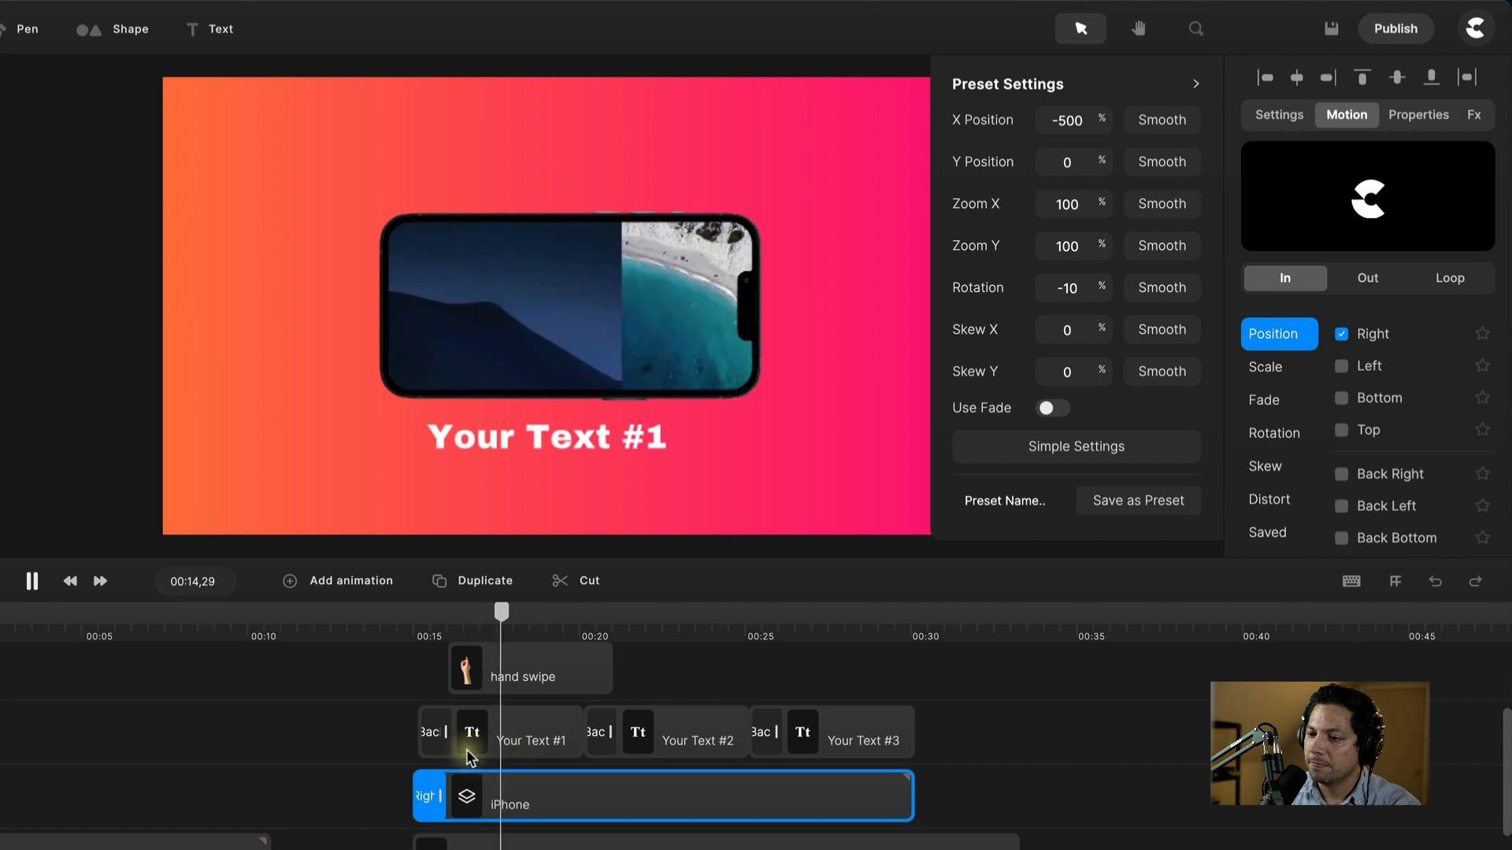
key(space)
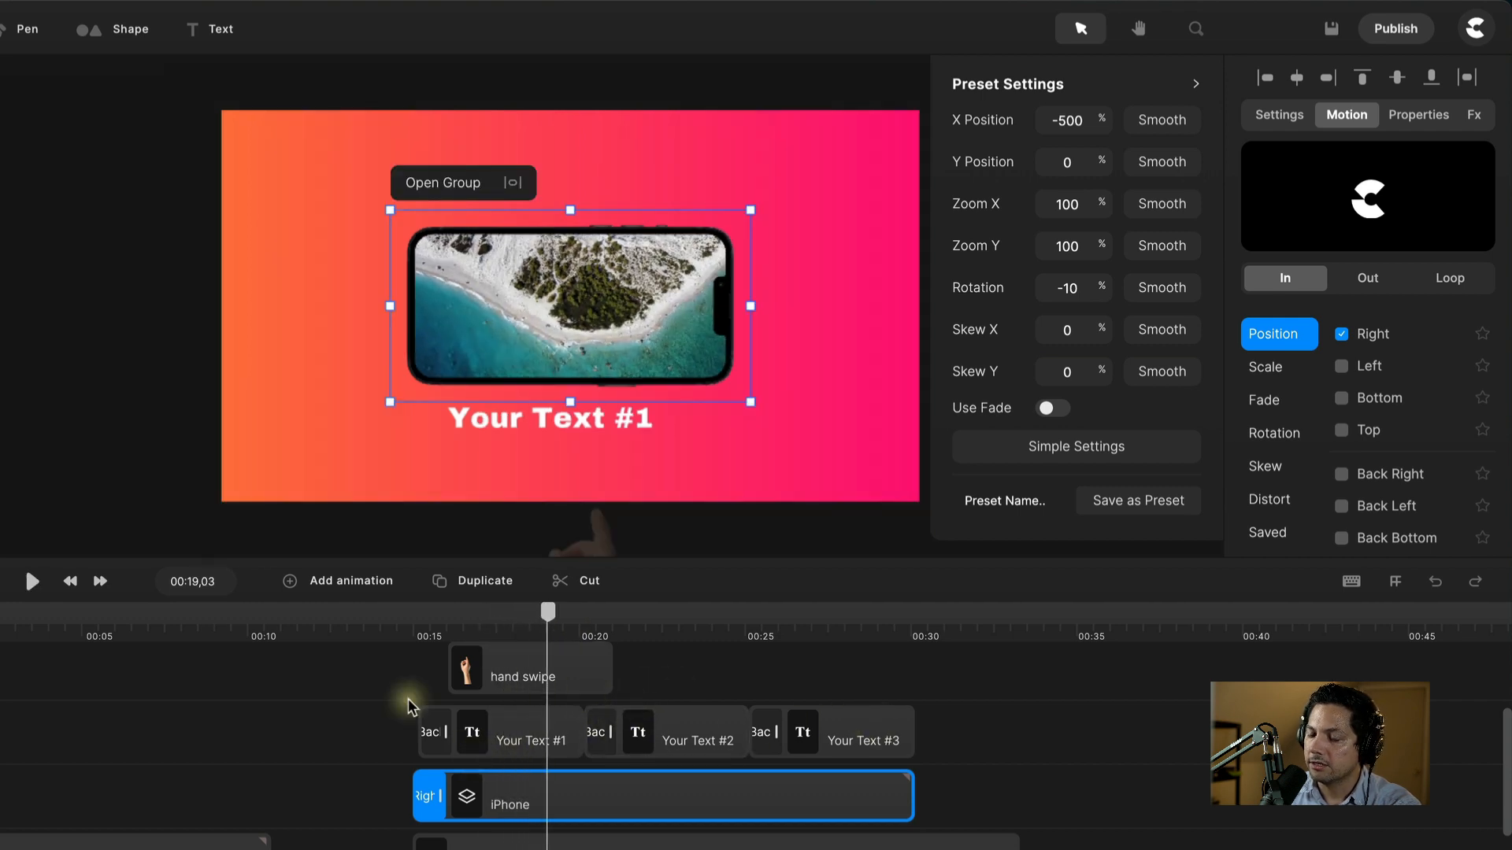
scroll(514, 776, down, 1)
Step: Move the Your Text #2 and #3 clips together later on the timeline
scroll(511, 780, up, 2)
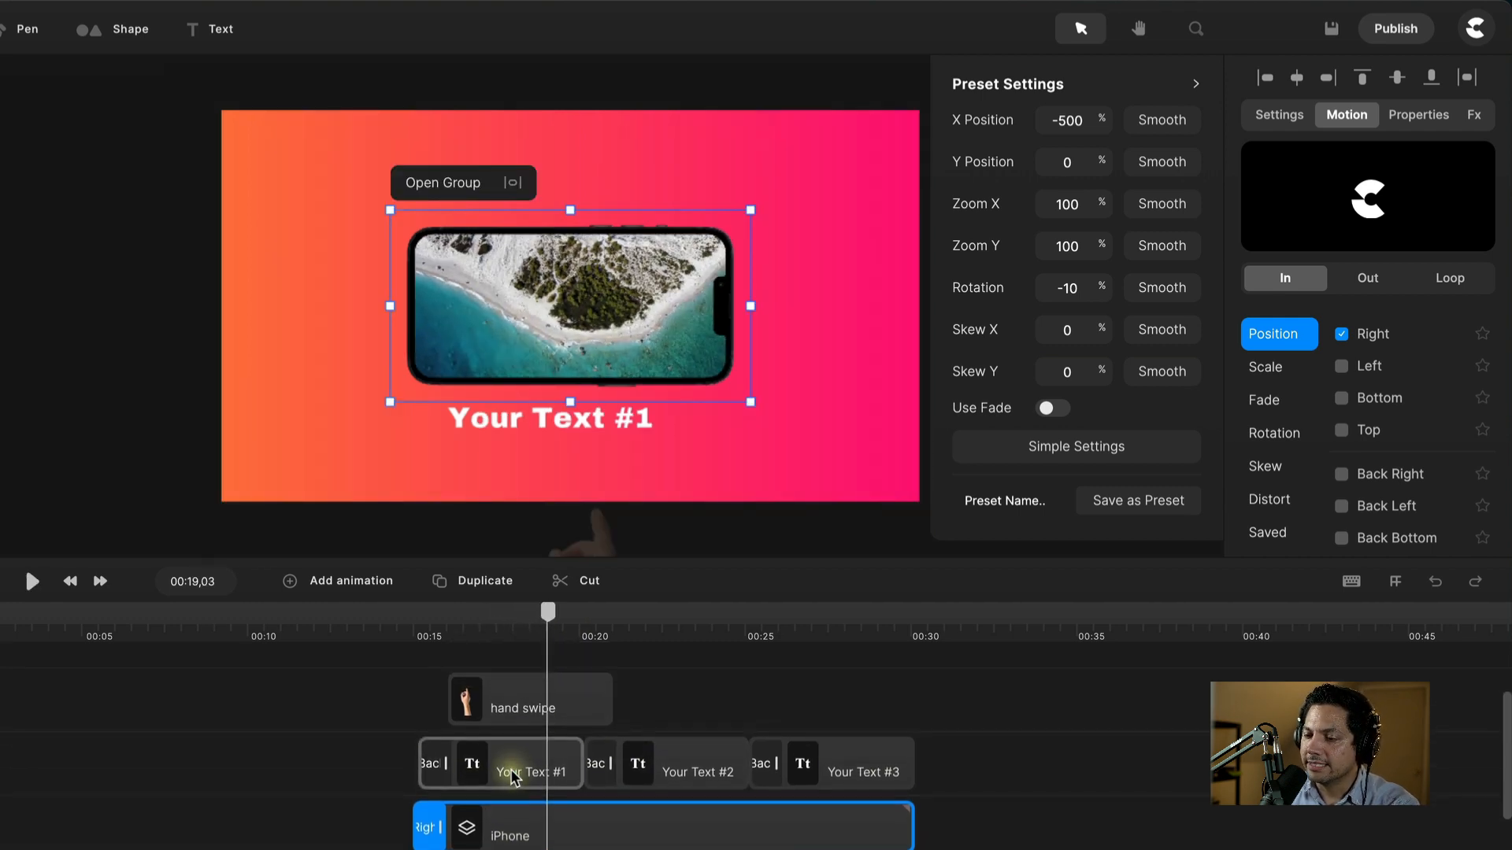
click(842, 770)
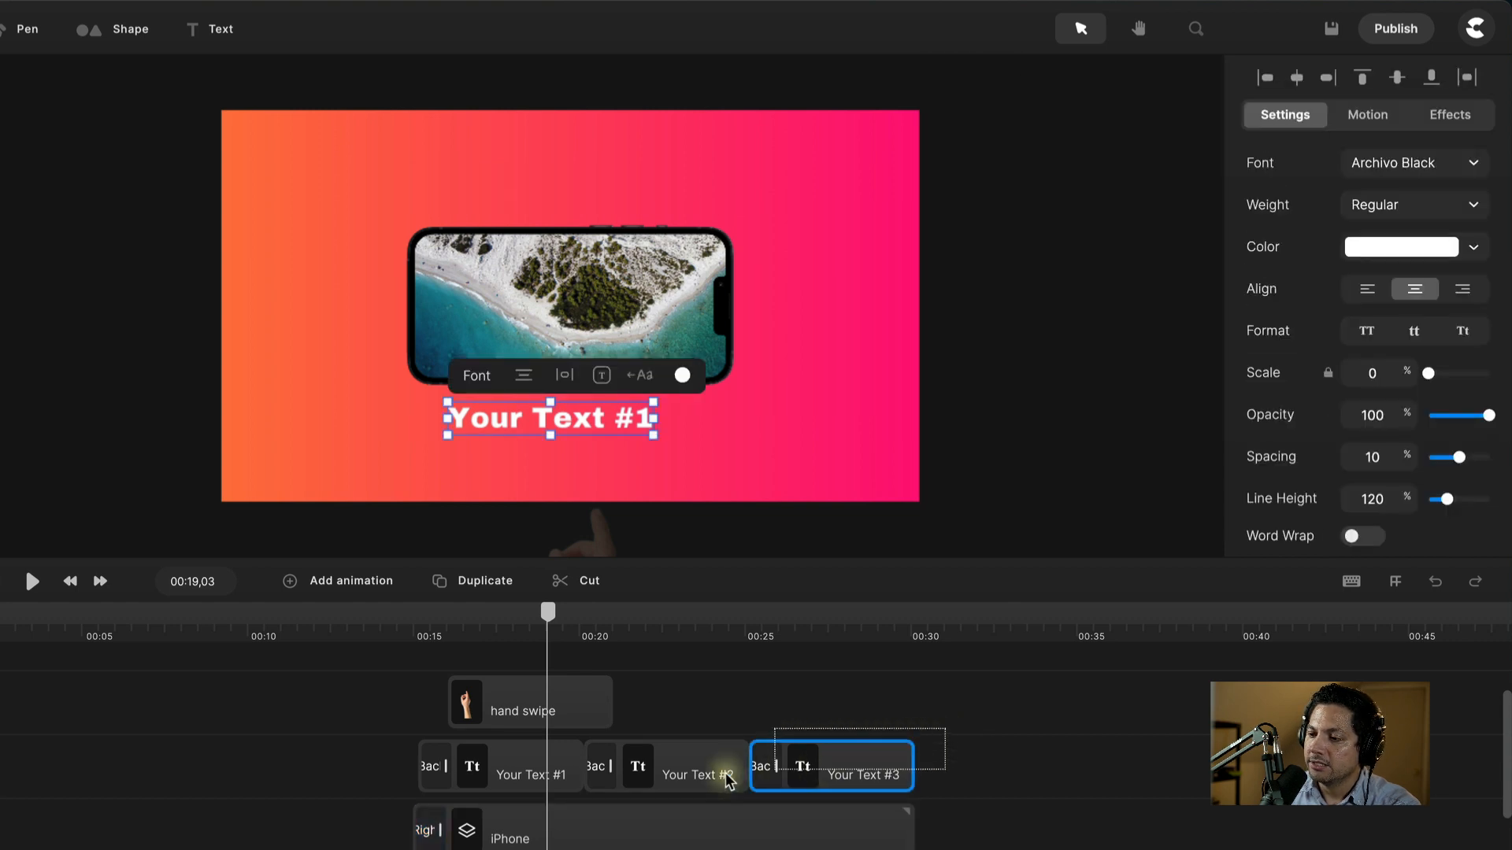
shift+click(693, 770)
drag(707, 778, 839, 770)
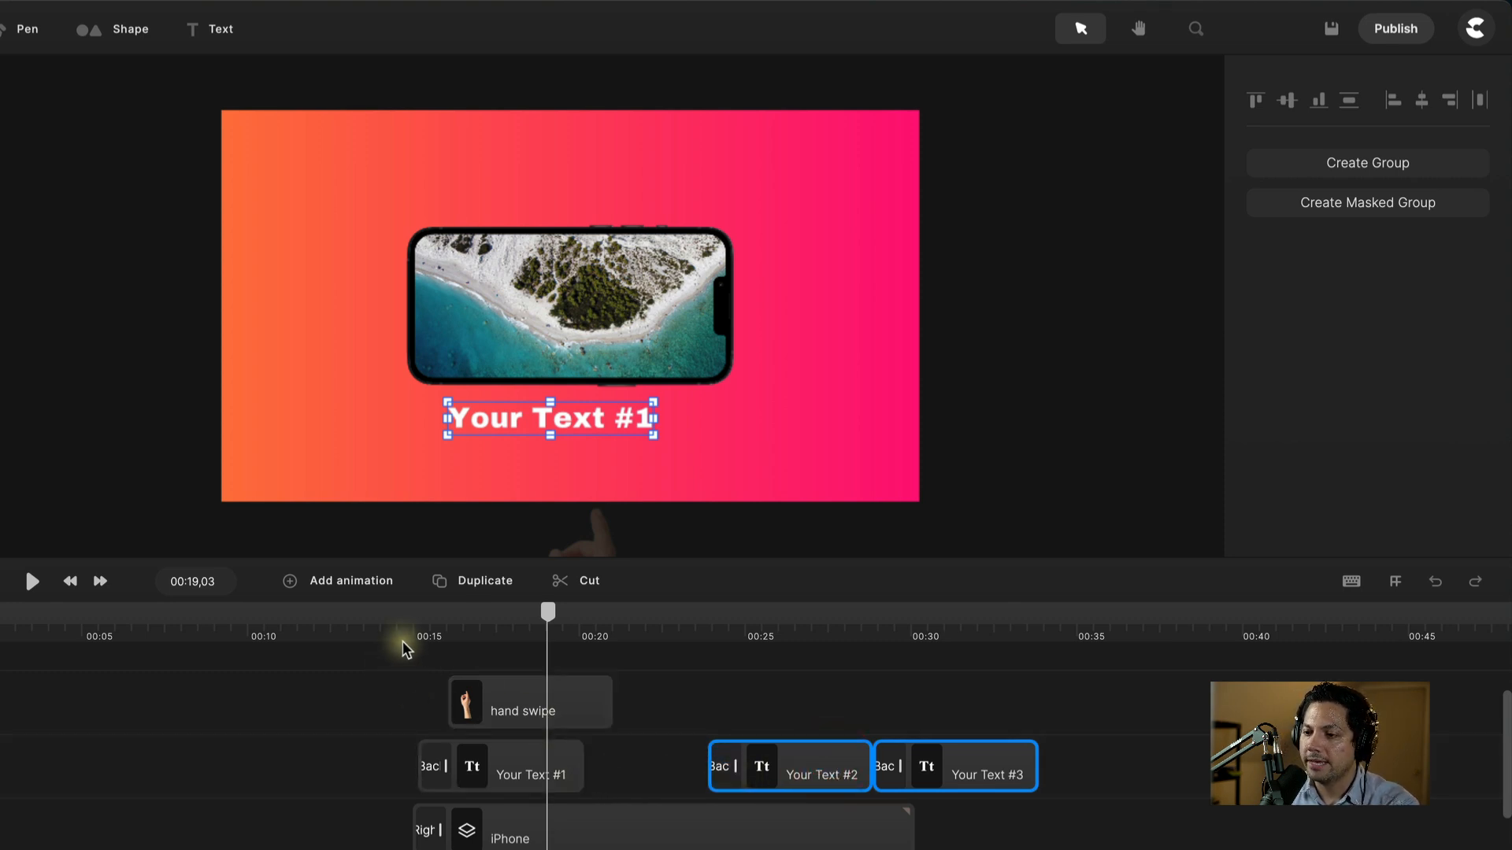
Step: Start Your Text #1 at the playhead near 00:16 and preview the caption reveal
drag(409, 637, 448, 626)
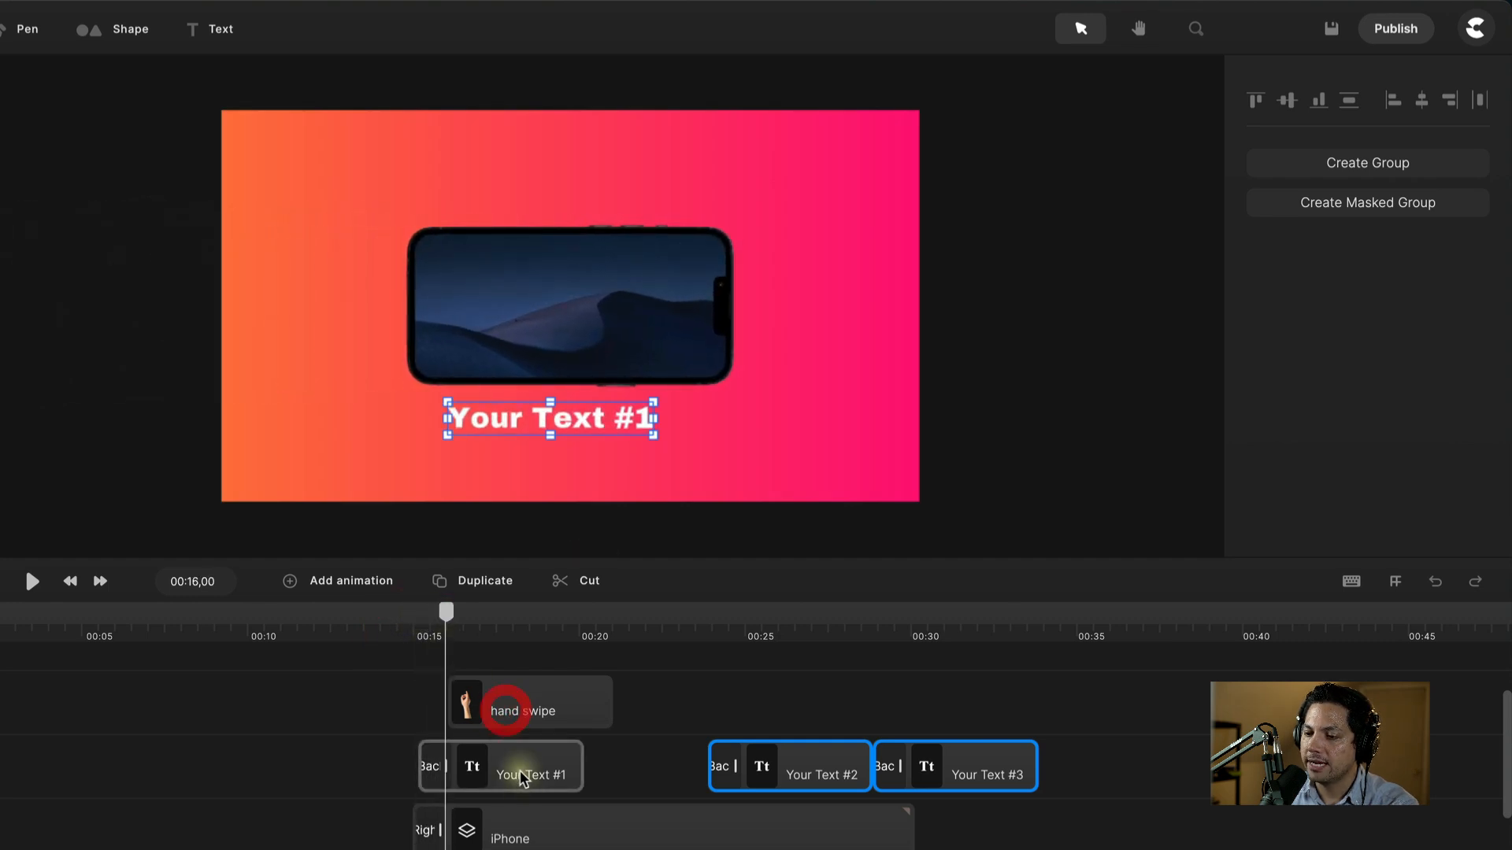
drag(516, 776, 538, 777)
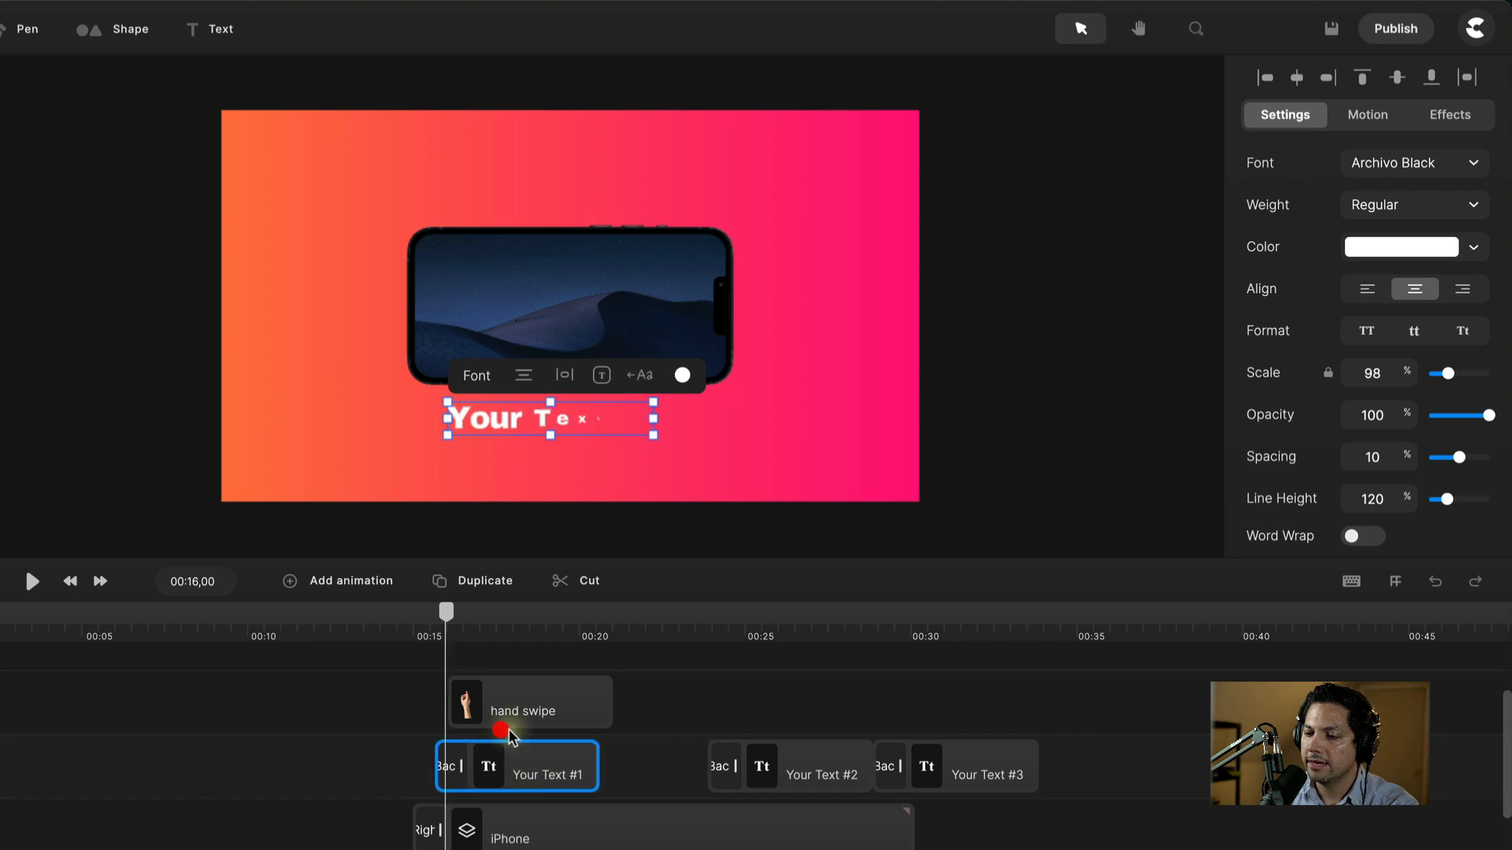
click(405, 617)
key(space)
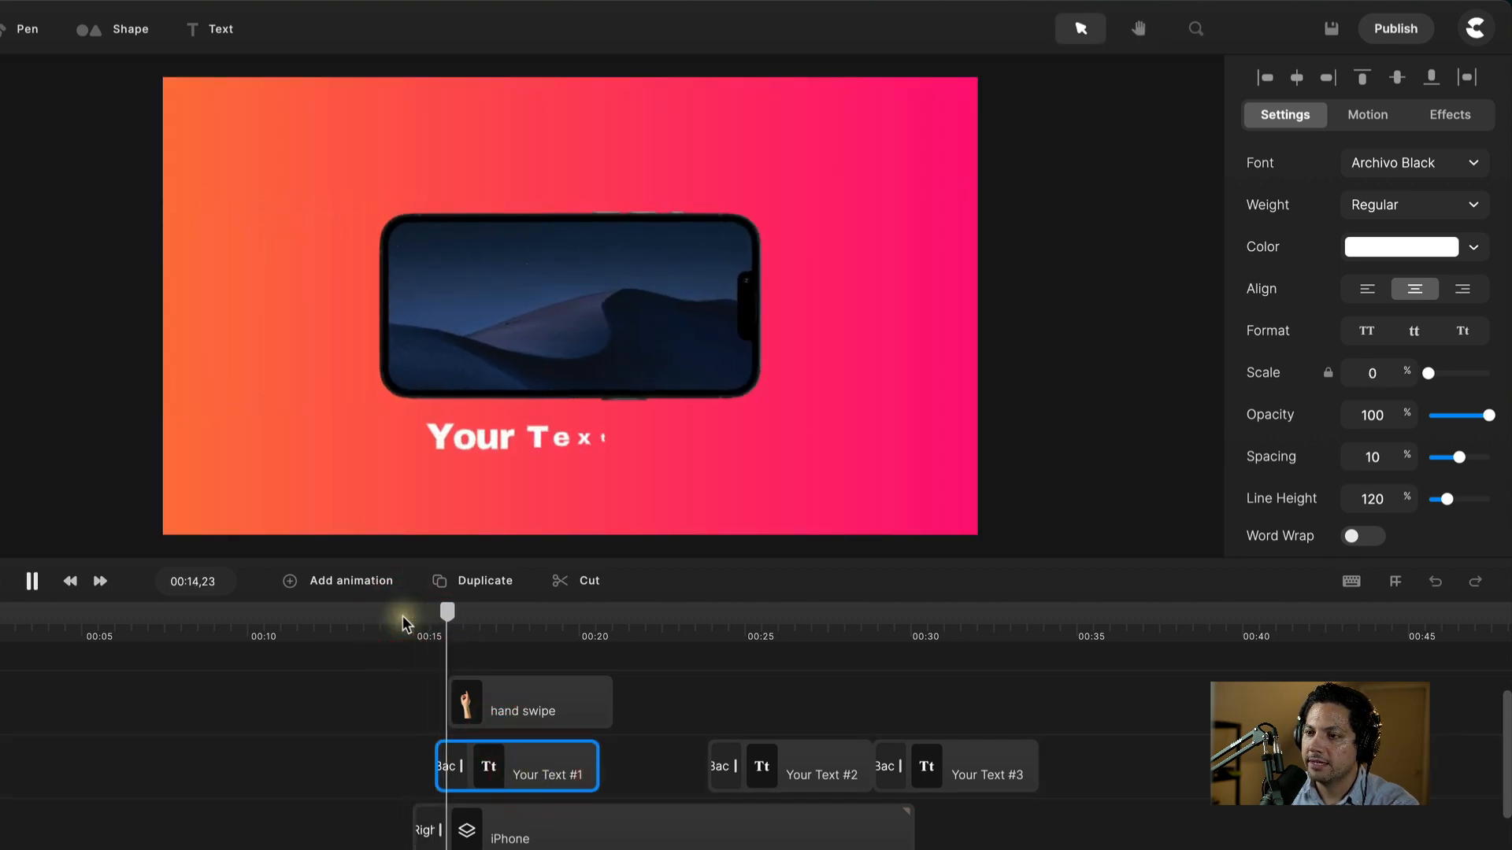
click(532, 778)
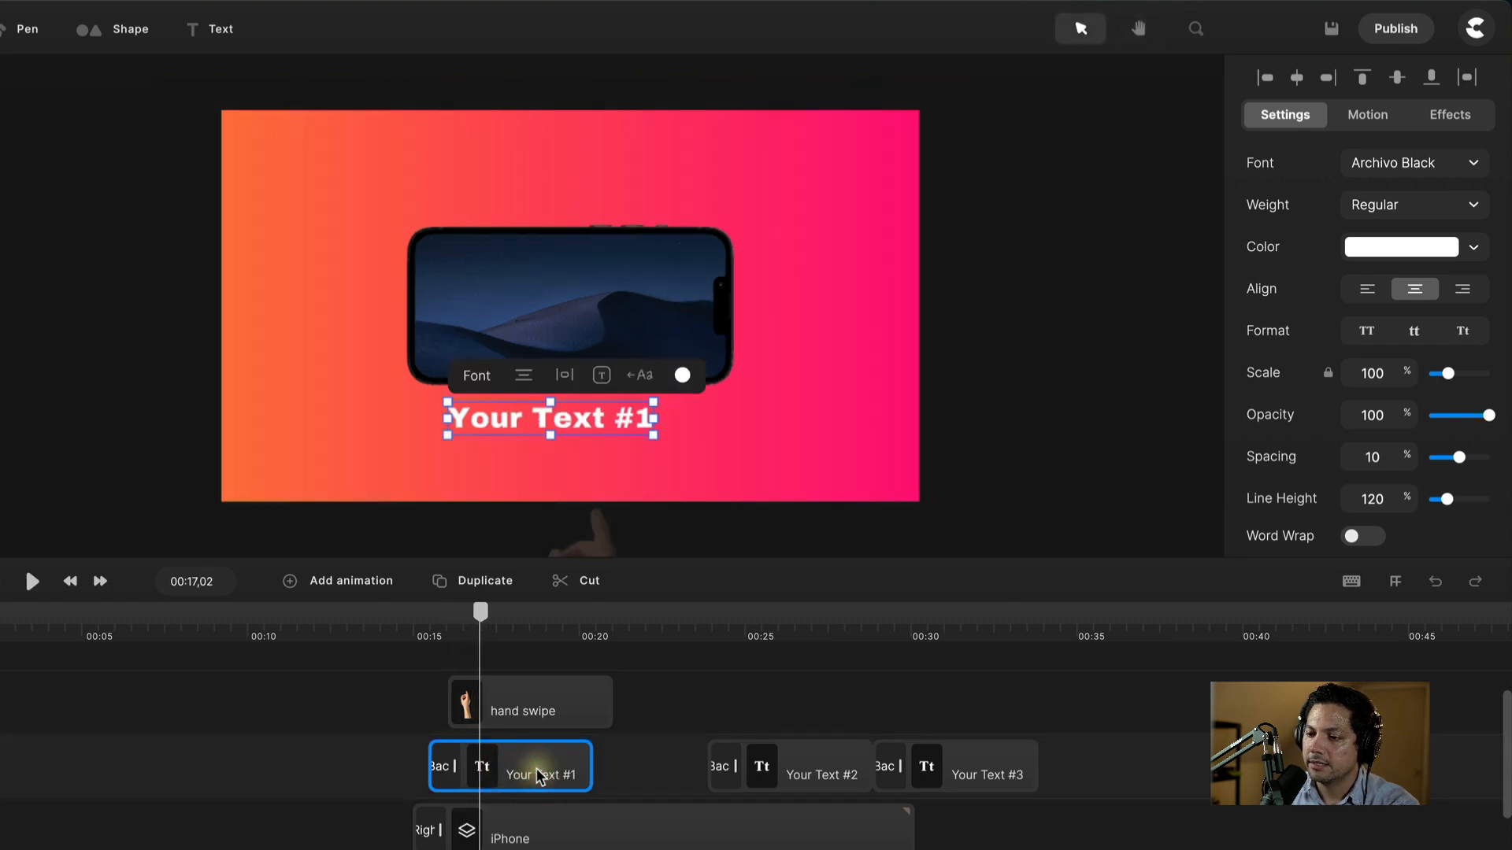
click(543, 774)
click(417, 634)
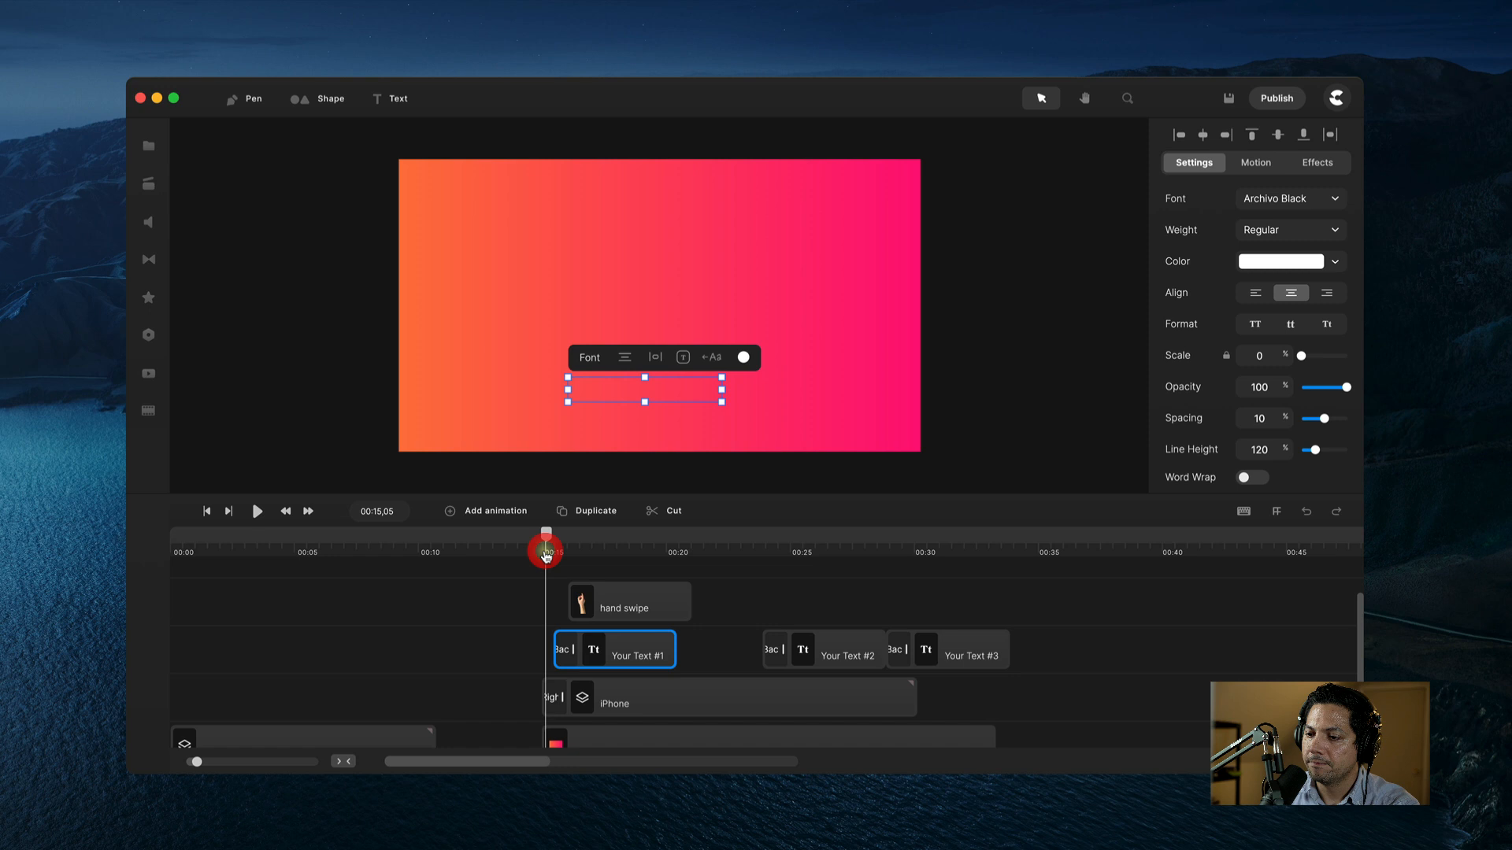
drag(545, 555, 574, 555)
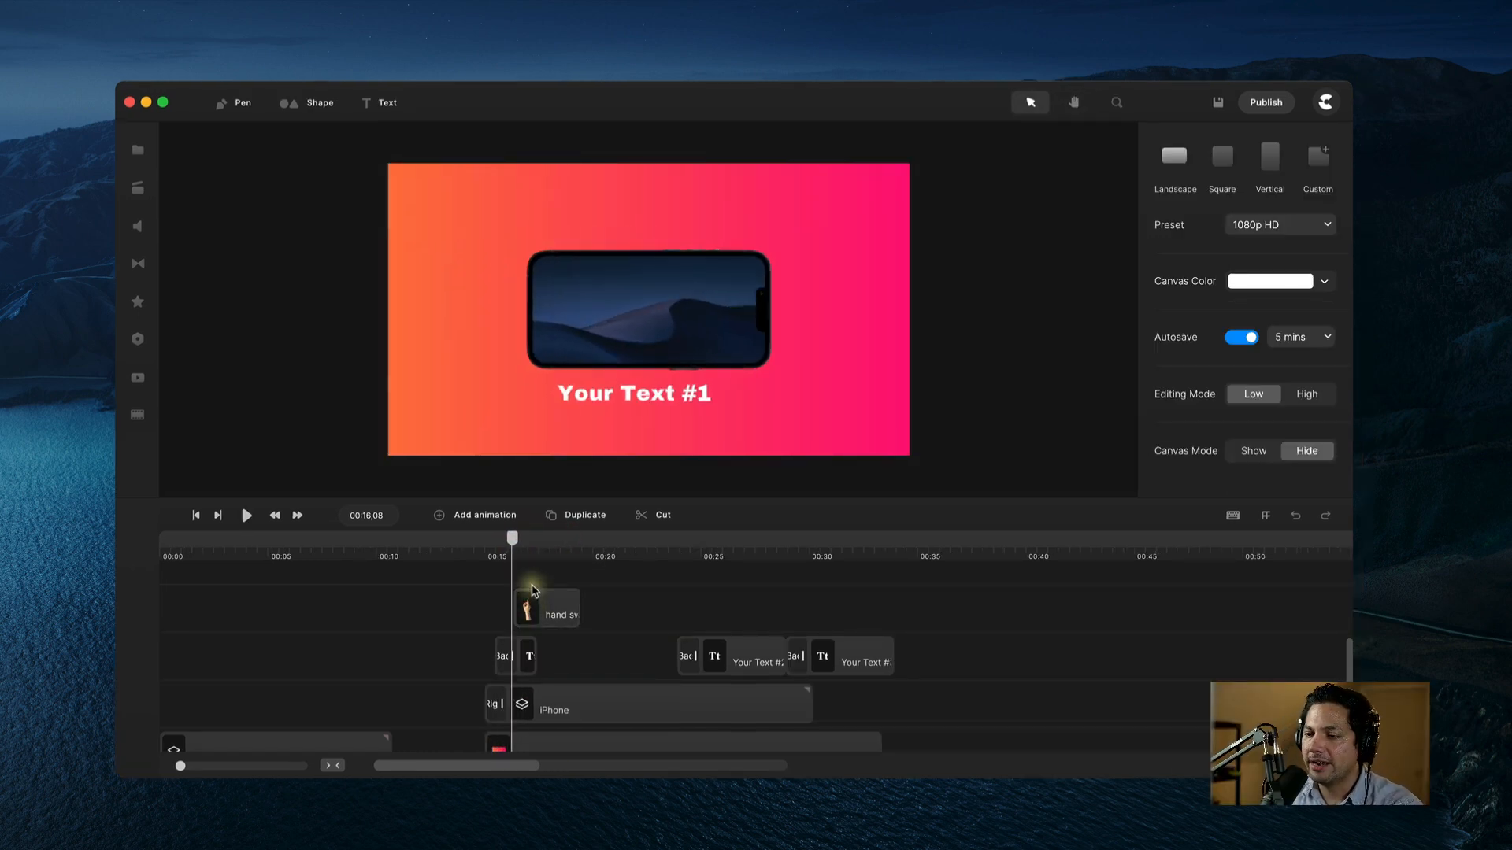
Step: At just after 00:16, drag the hand swipe overlay up onto the phone
click(515, 539)
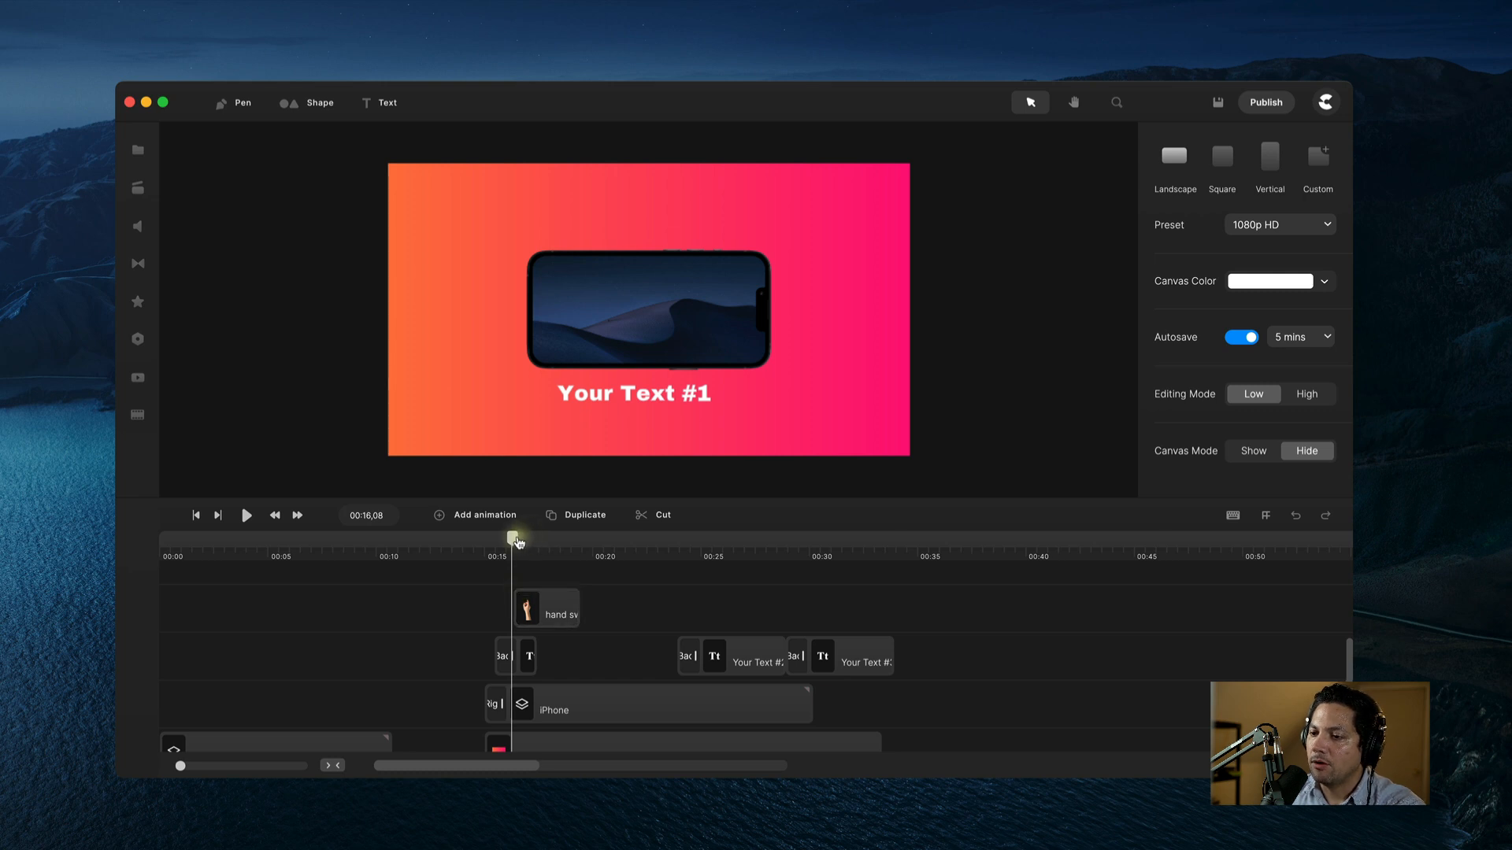
drag(518, 542, 525, 539)
click(544, 609)
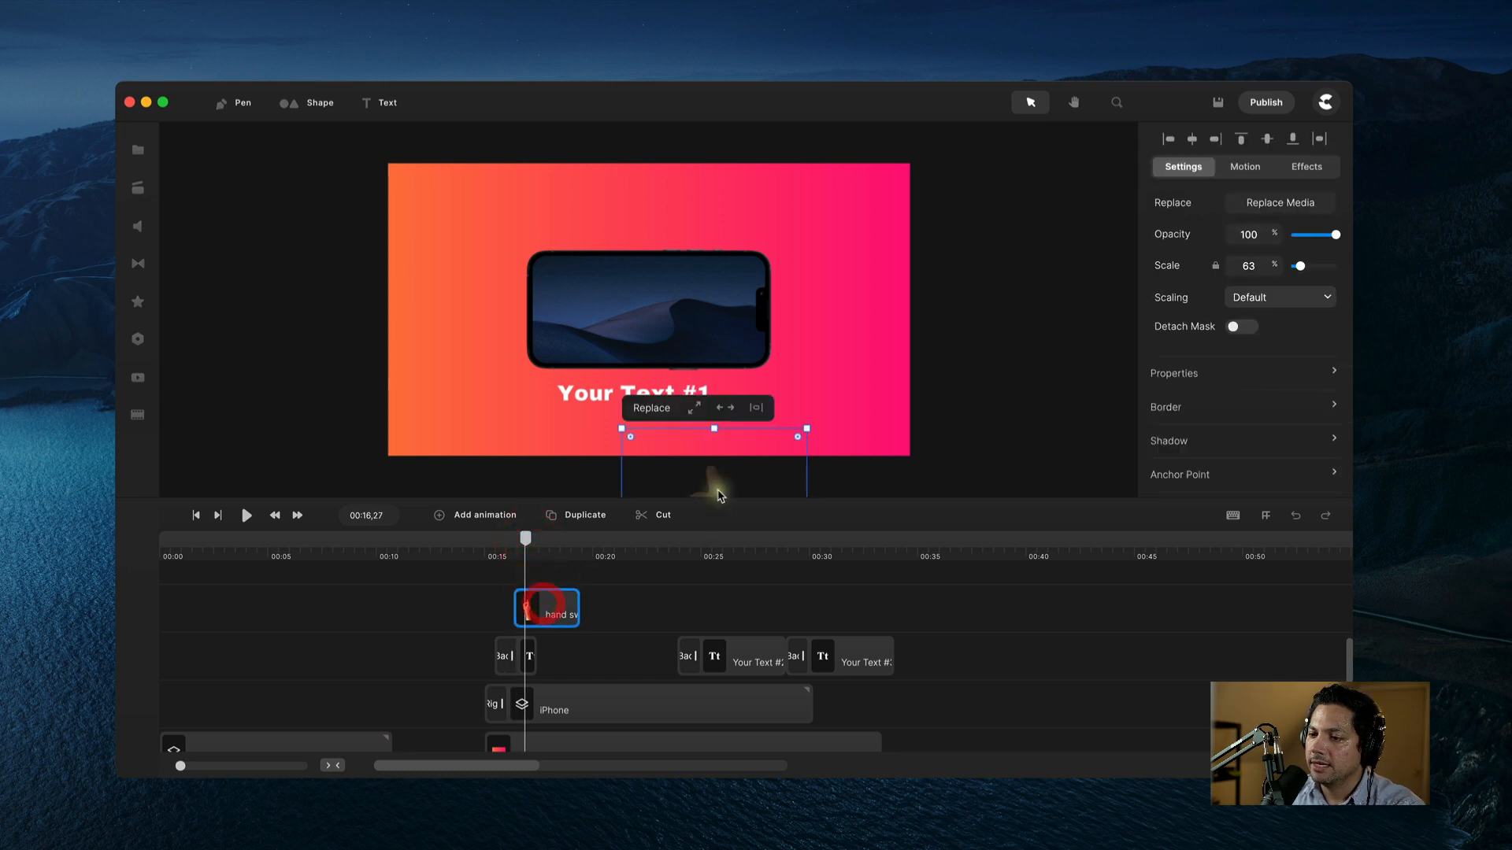
drag(716, 489, 600, 521)
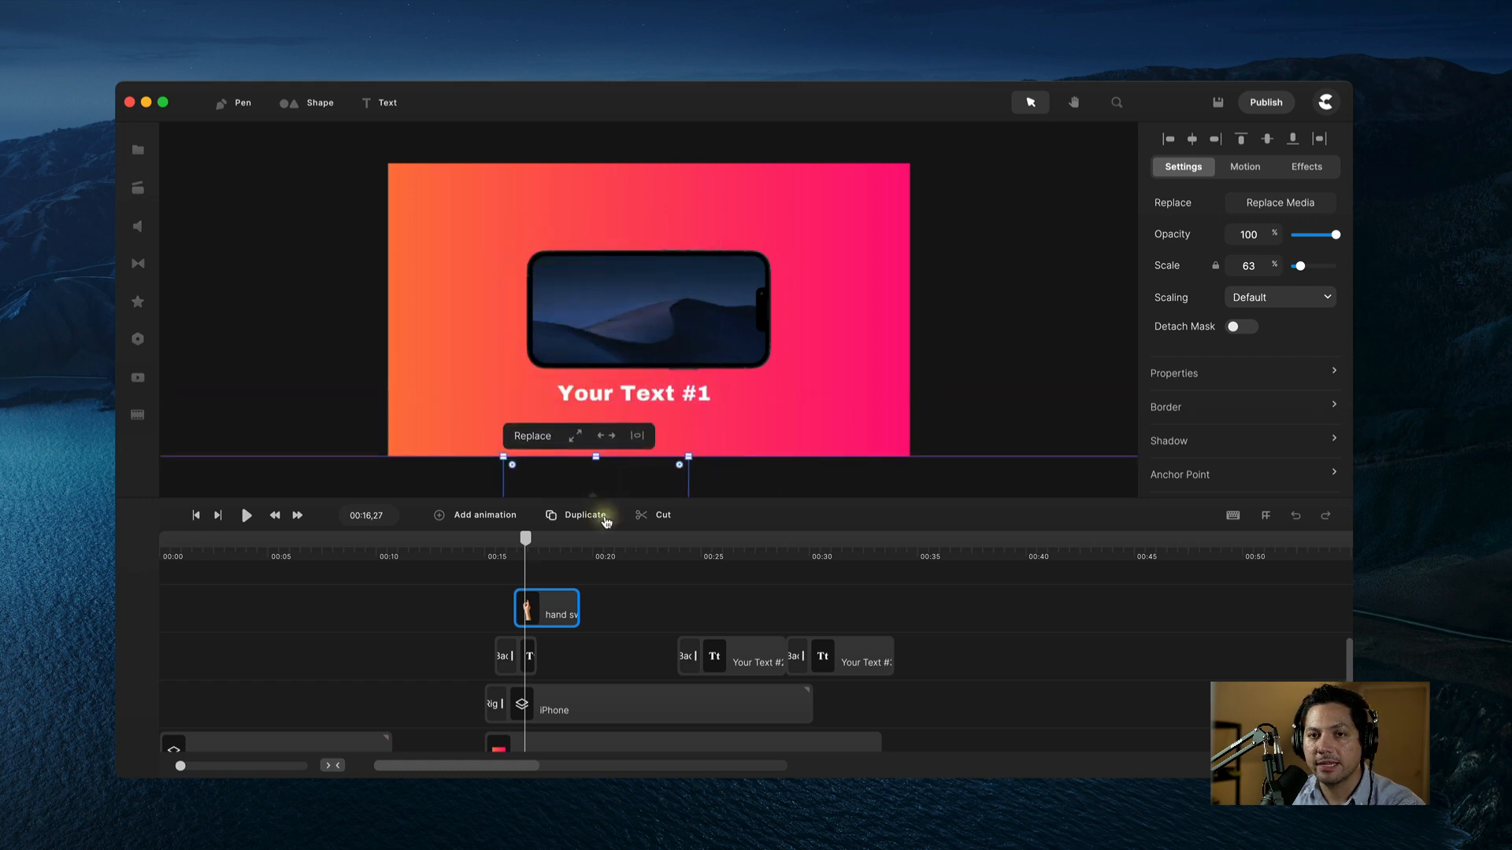
click(598, 516)
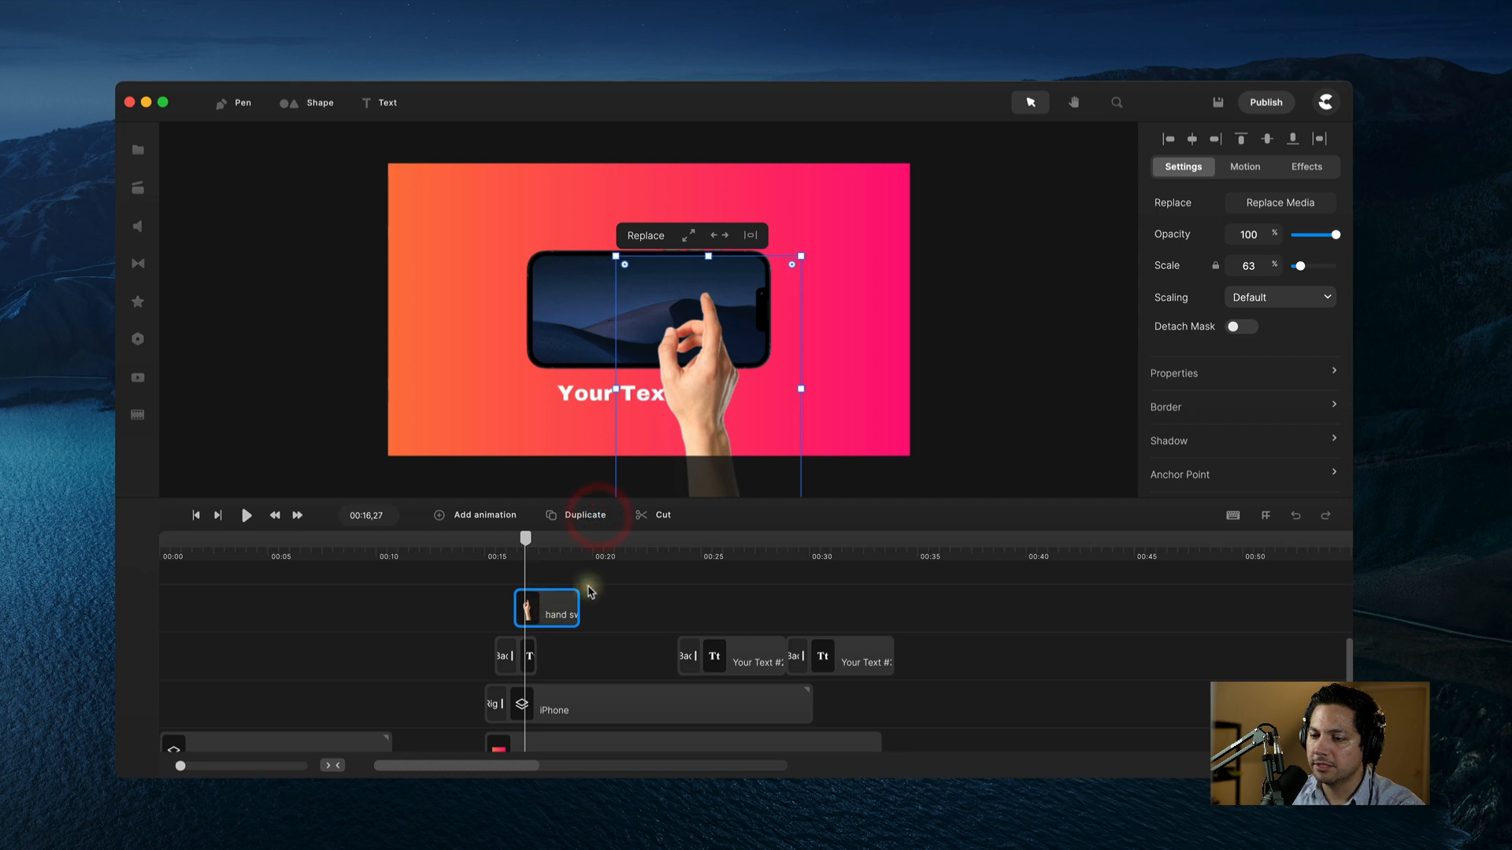
Step: Scrub back and bring up the Add Animation list for the hand swipe clip
drag(525, 542, 843, 553)
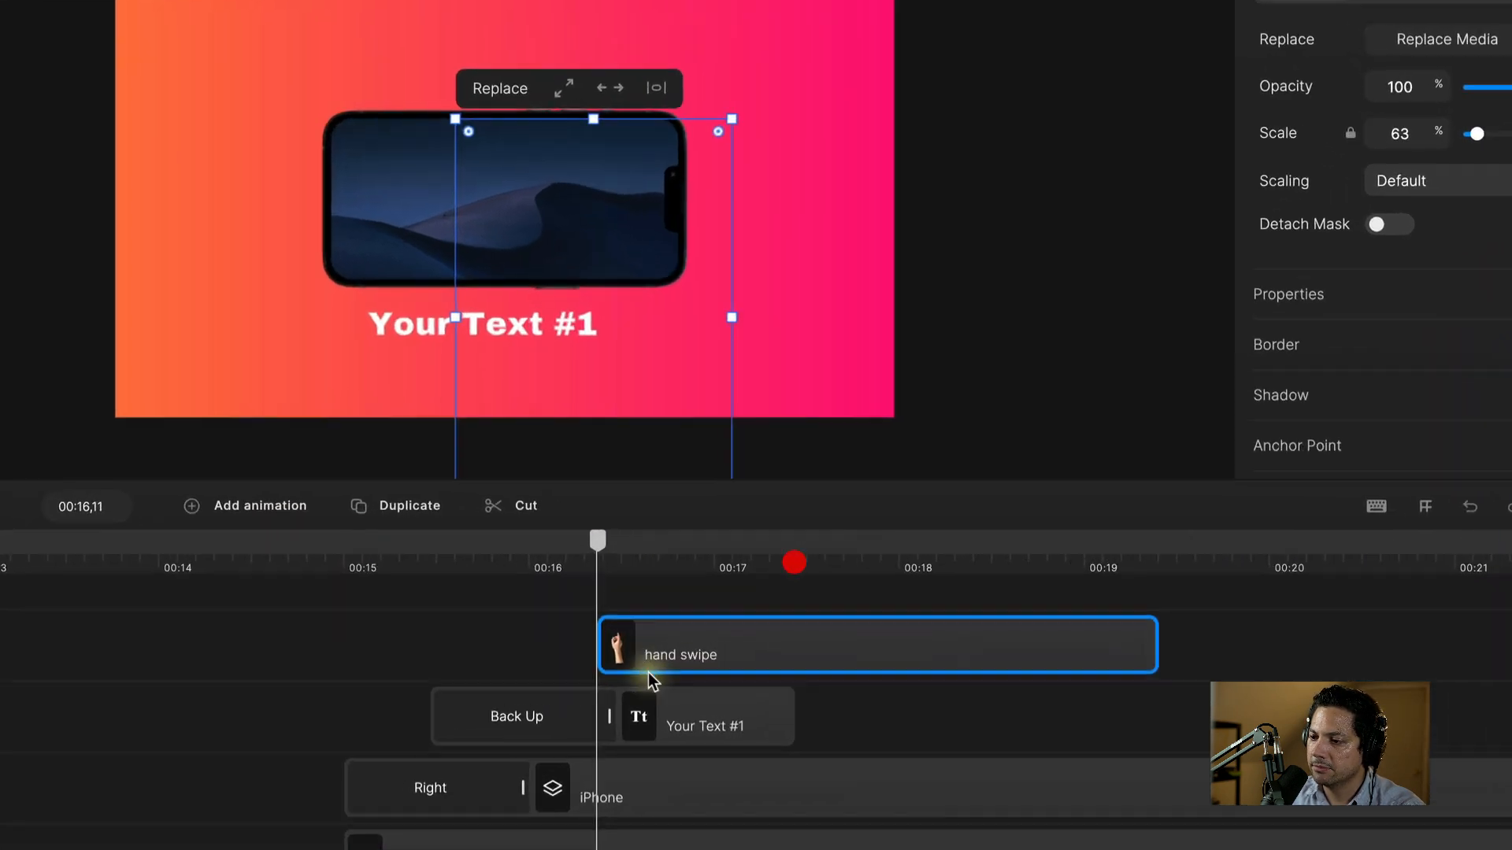
right_click(656, 651)
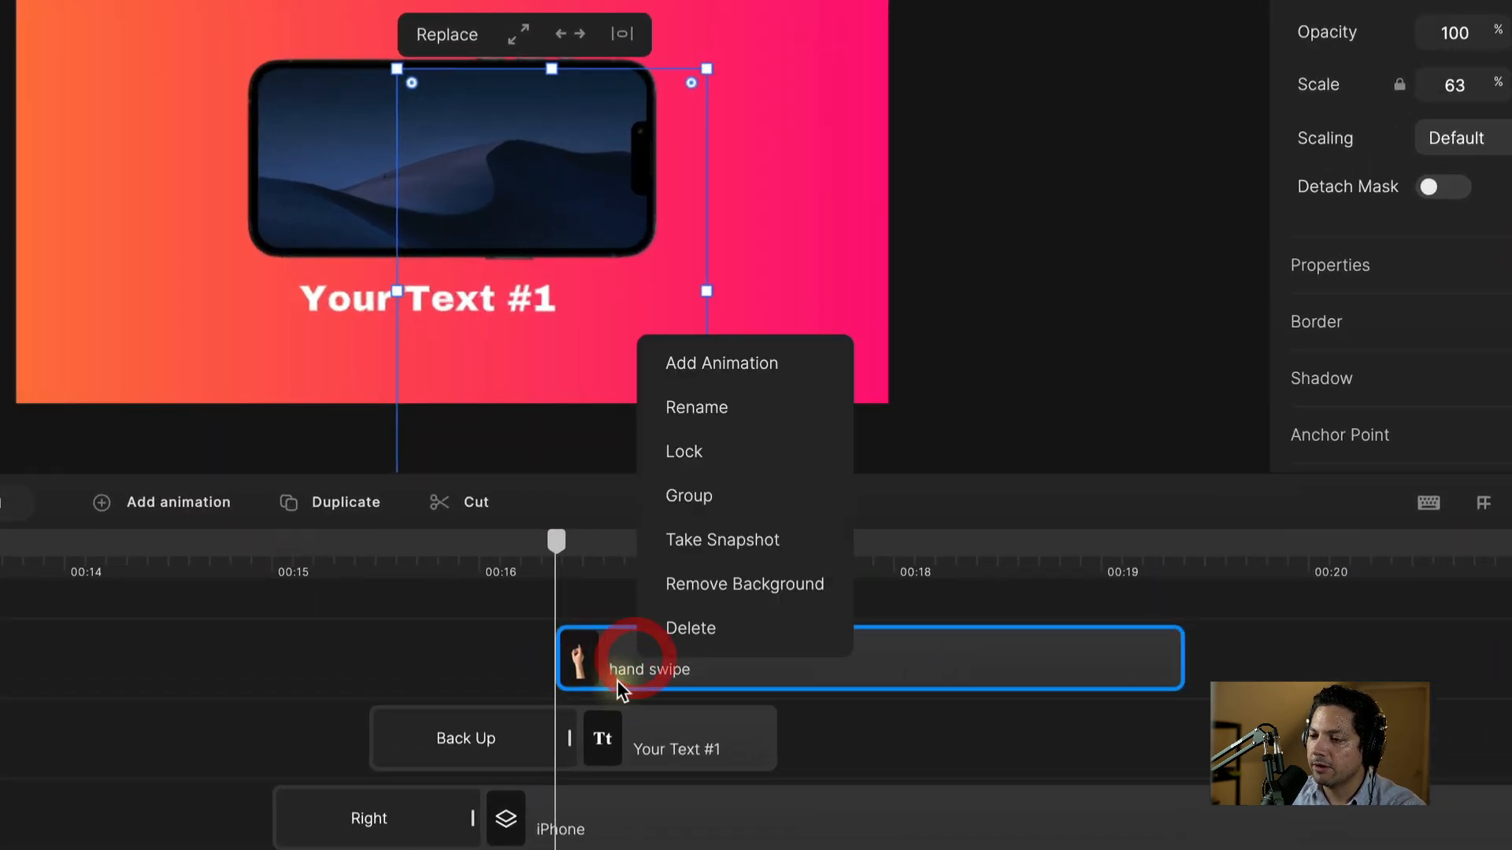
click(705, 363)
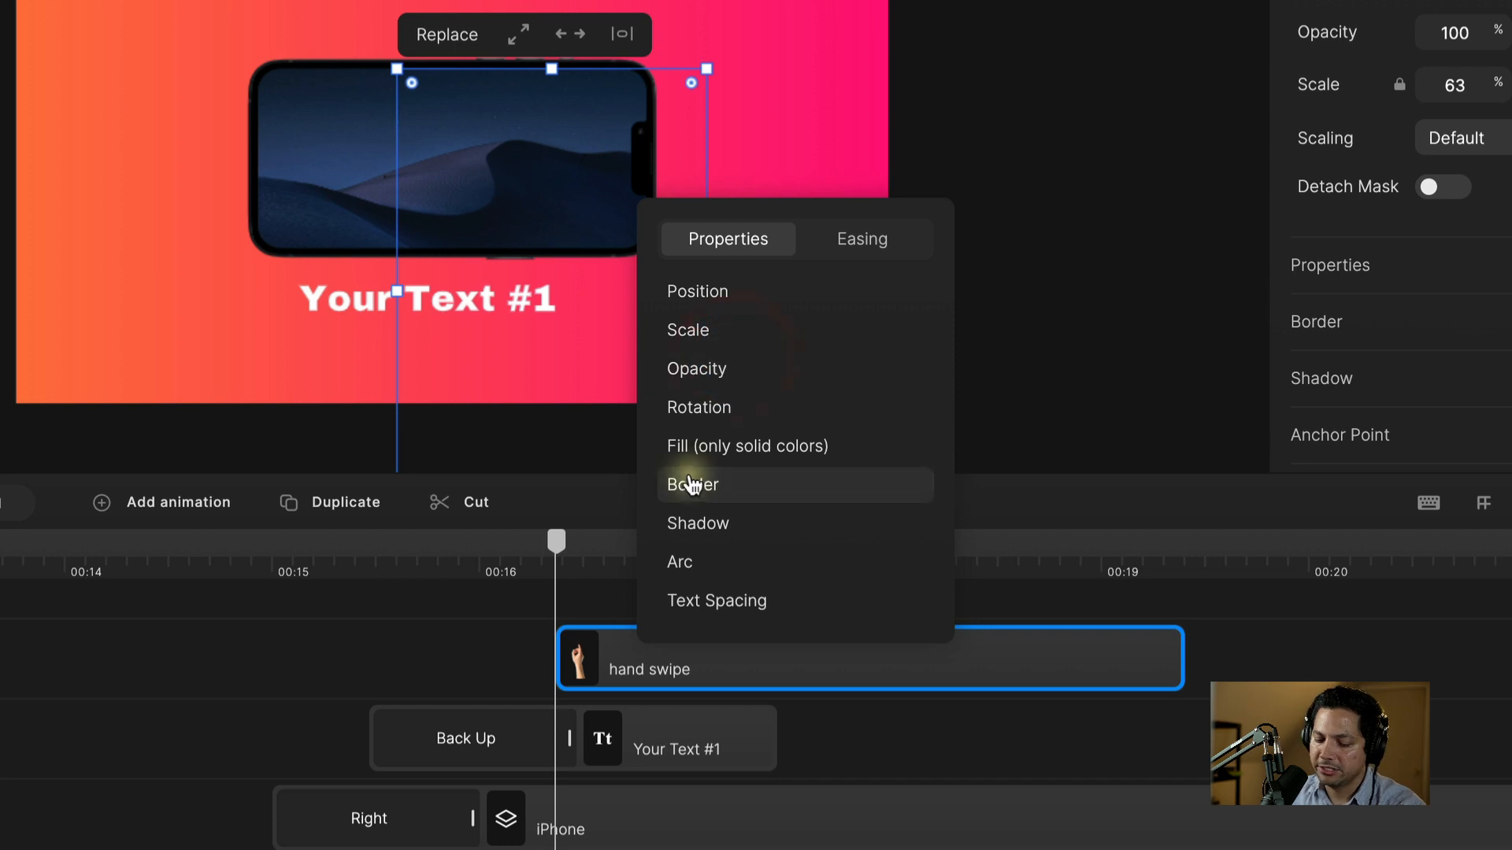
Step: Add a Position animation with its first keyframe at the clip start, hand below the frame
click(716, 299)
click(926, 729)
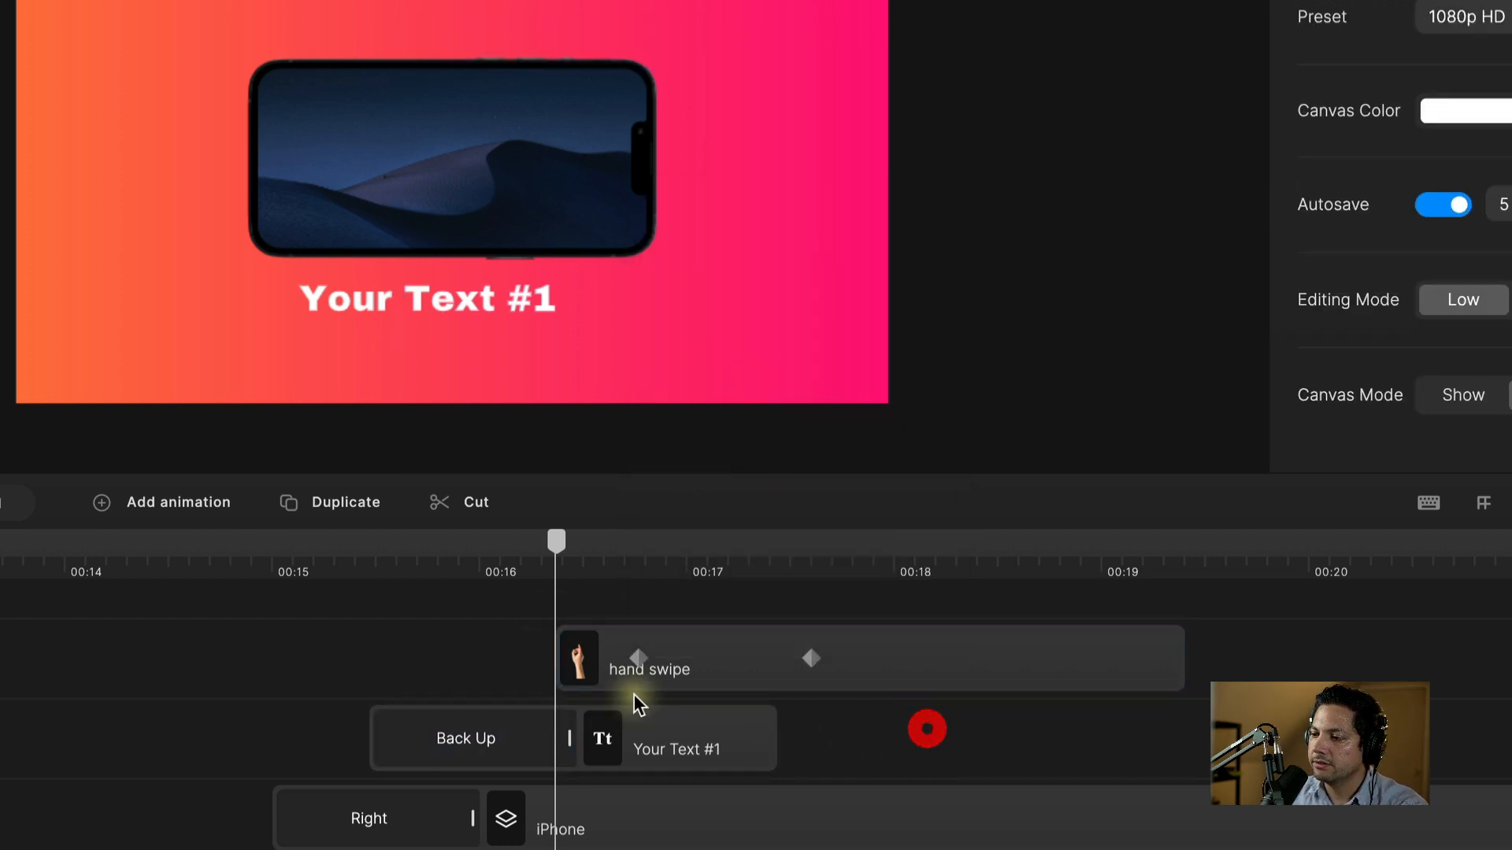
drag(603, 665, 559, 667)
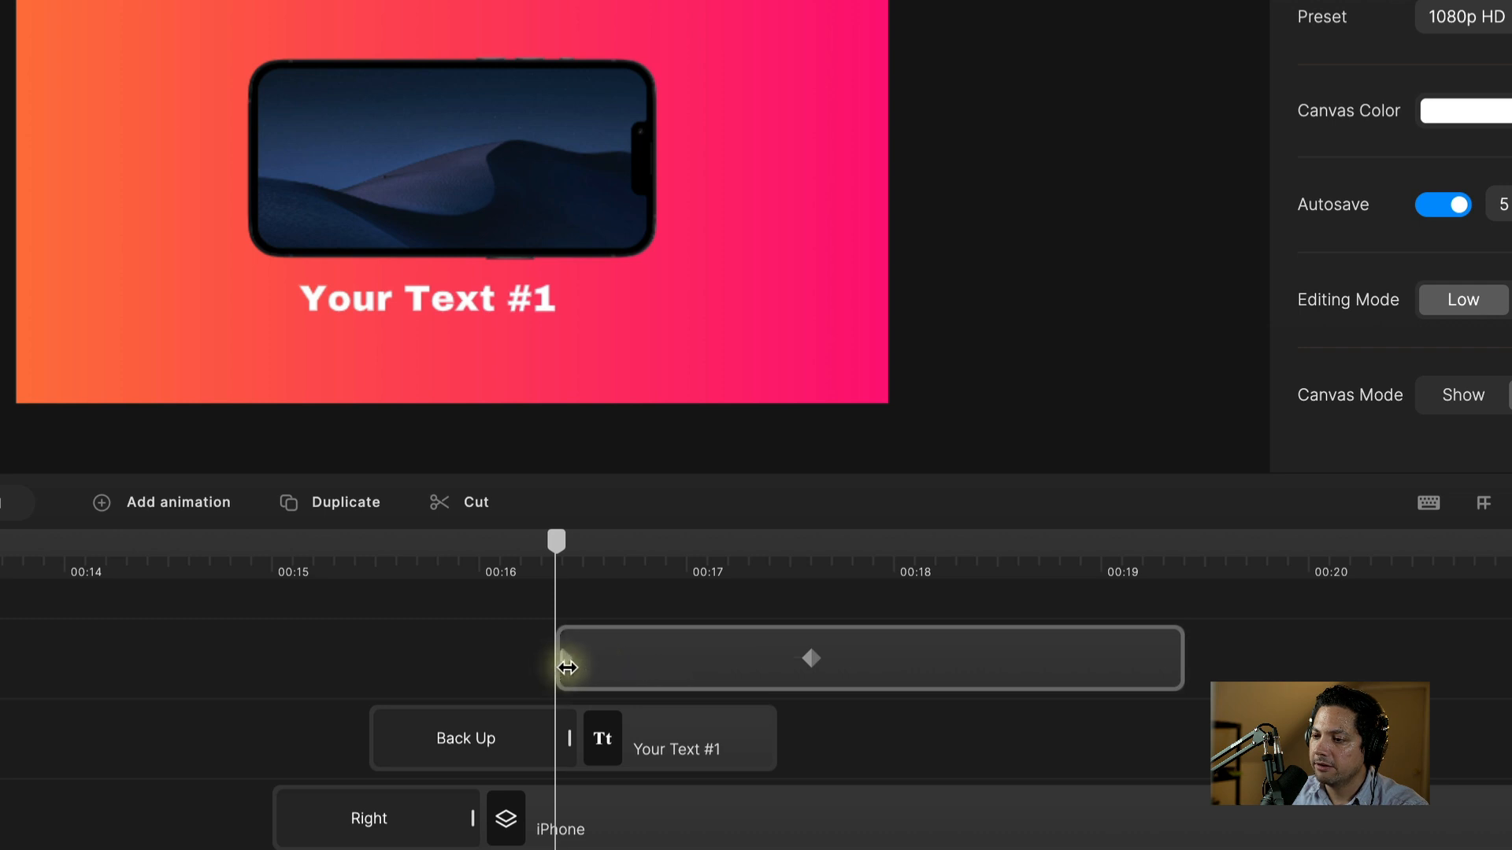
click(566, 666)
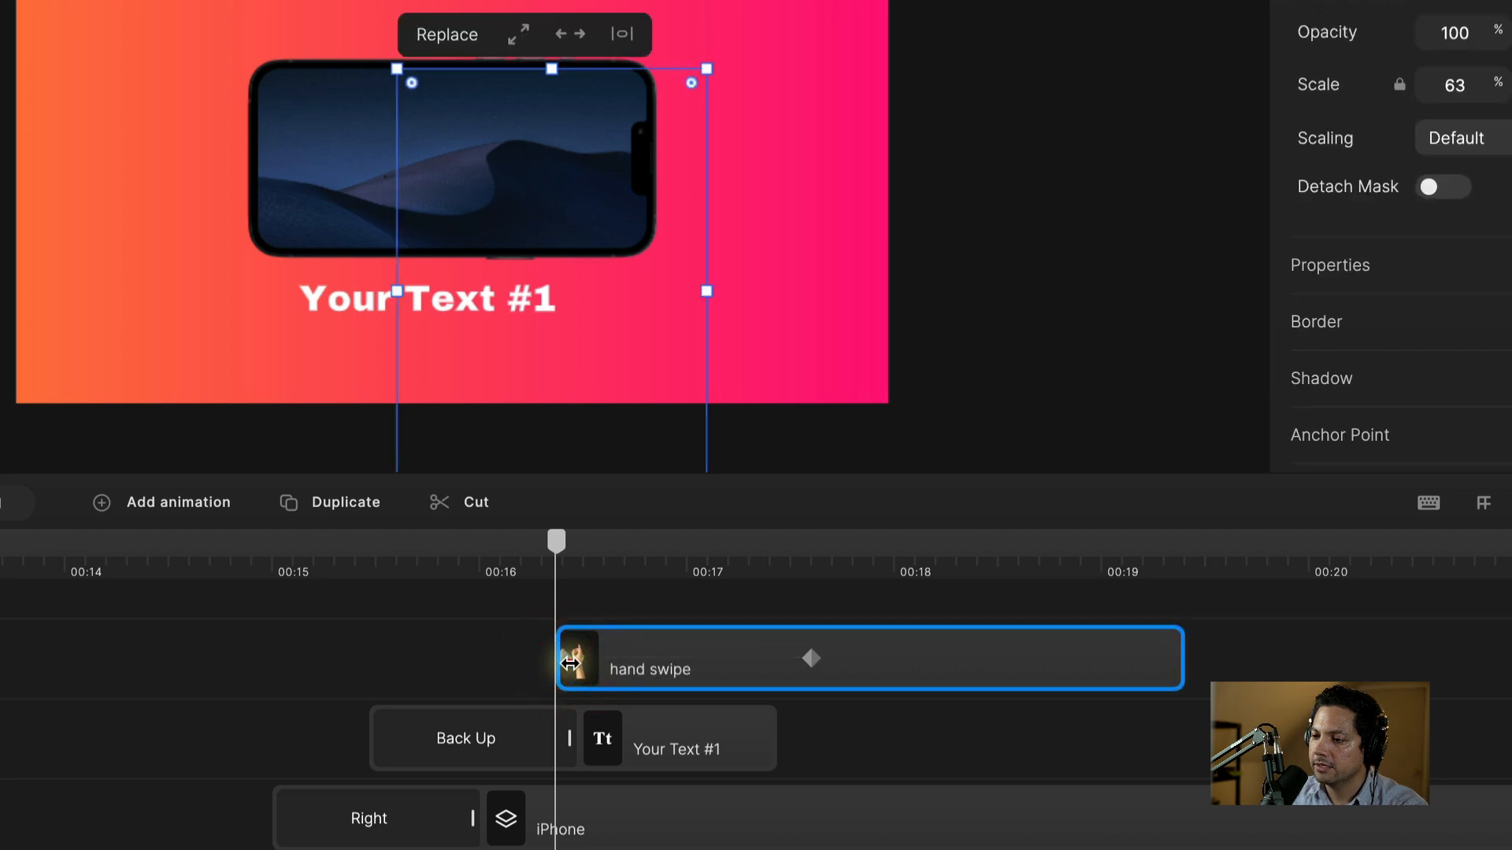
click(573, 663)
click(572, 664)
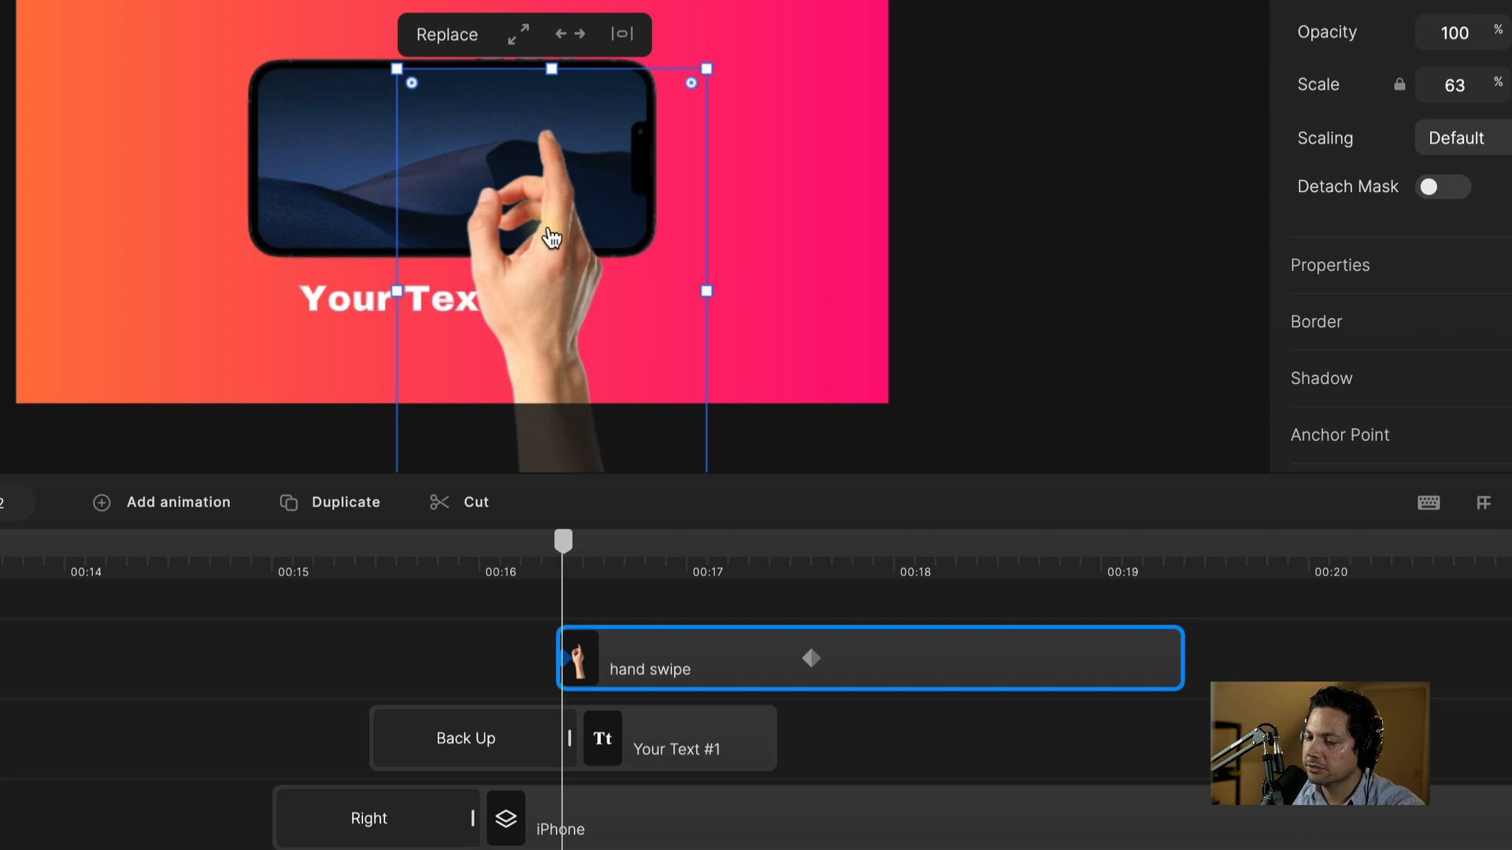
drag(556, 227, 561, 510)
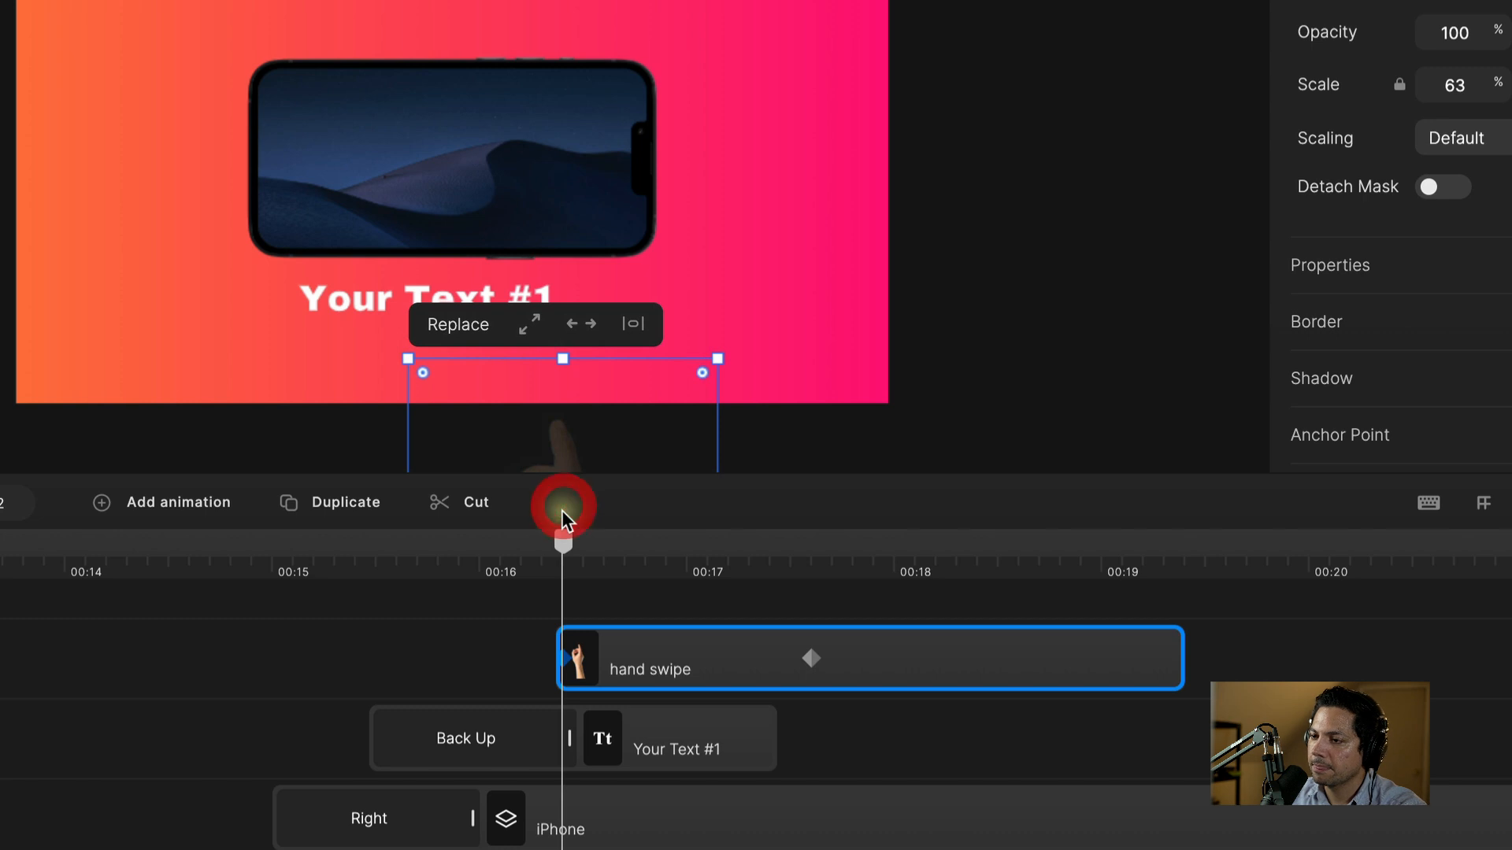
Step: Raise the hand slightly at the second keyframe, move it to about 00:16.9, and preview
click(804, 665)
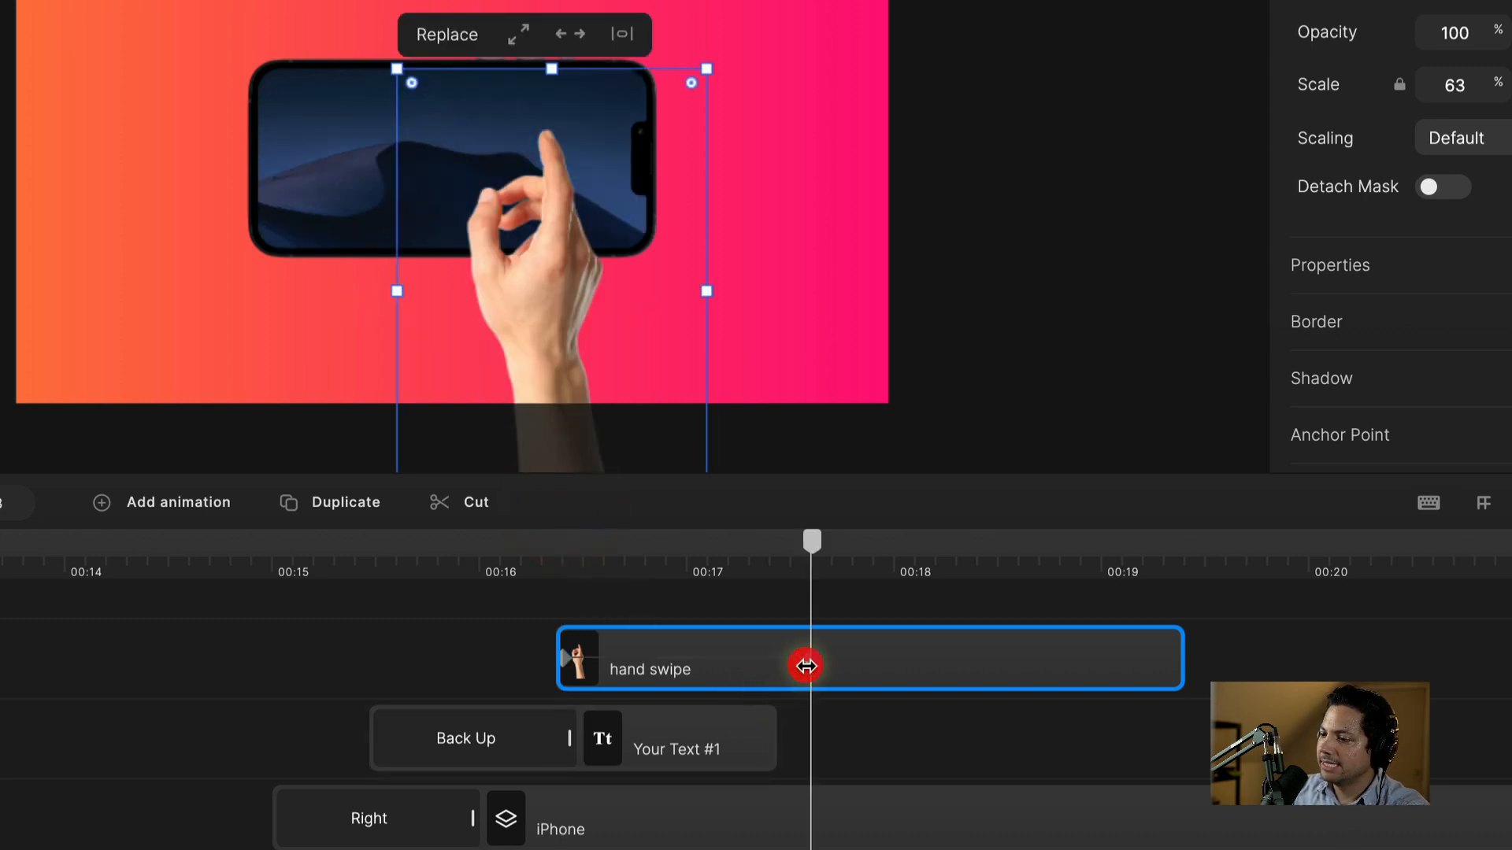
drag(547, 277, 535, 230)
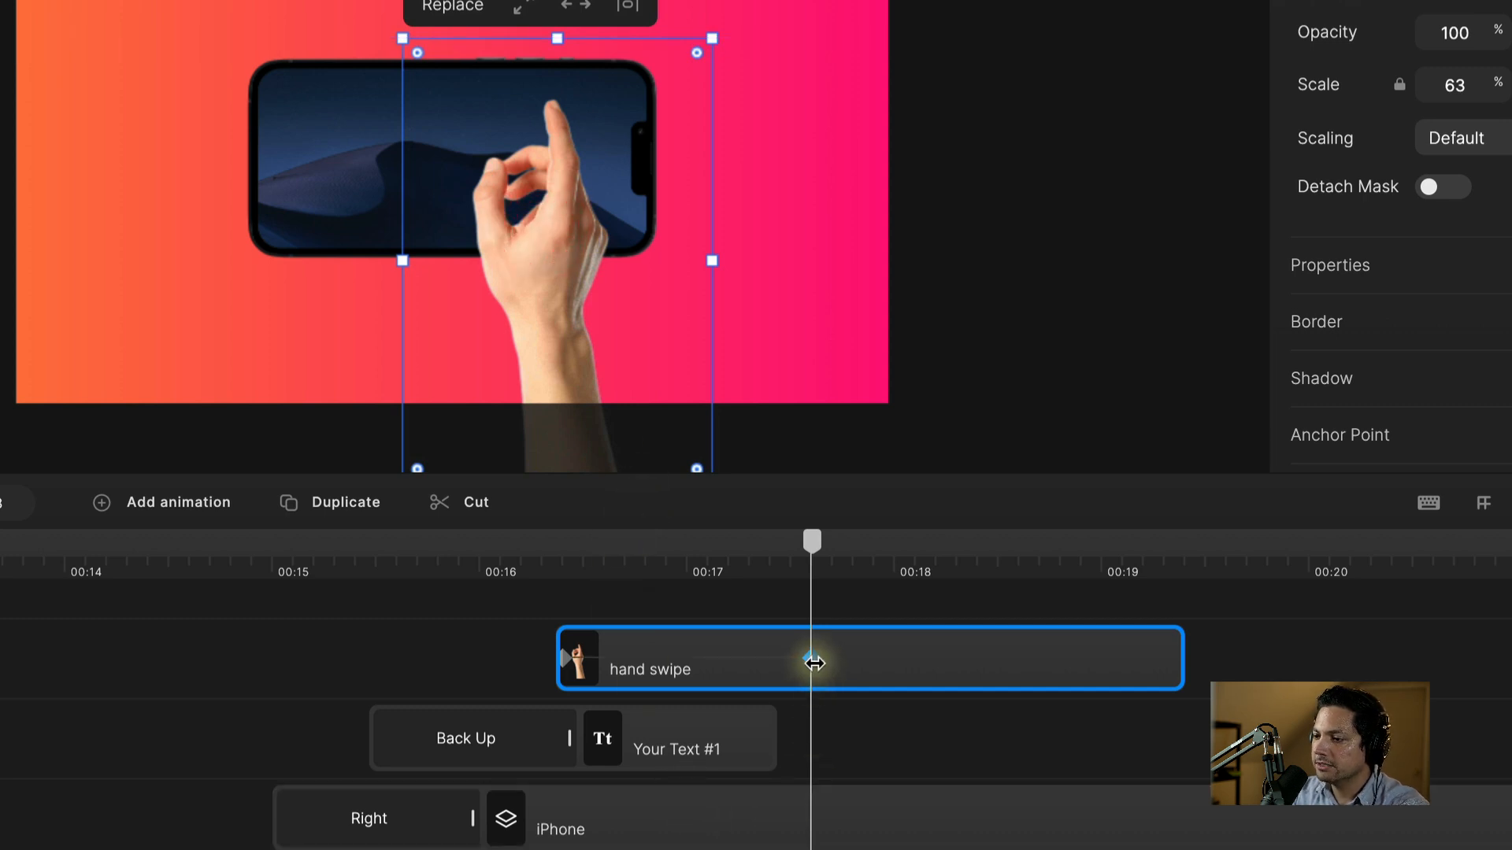
drag(814, 664, 671, 663)
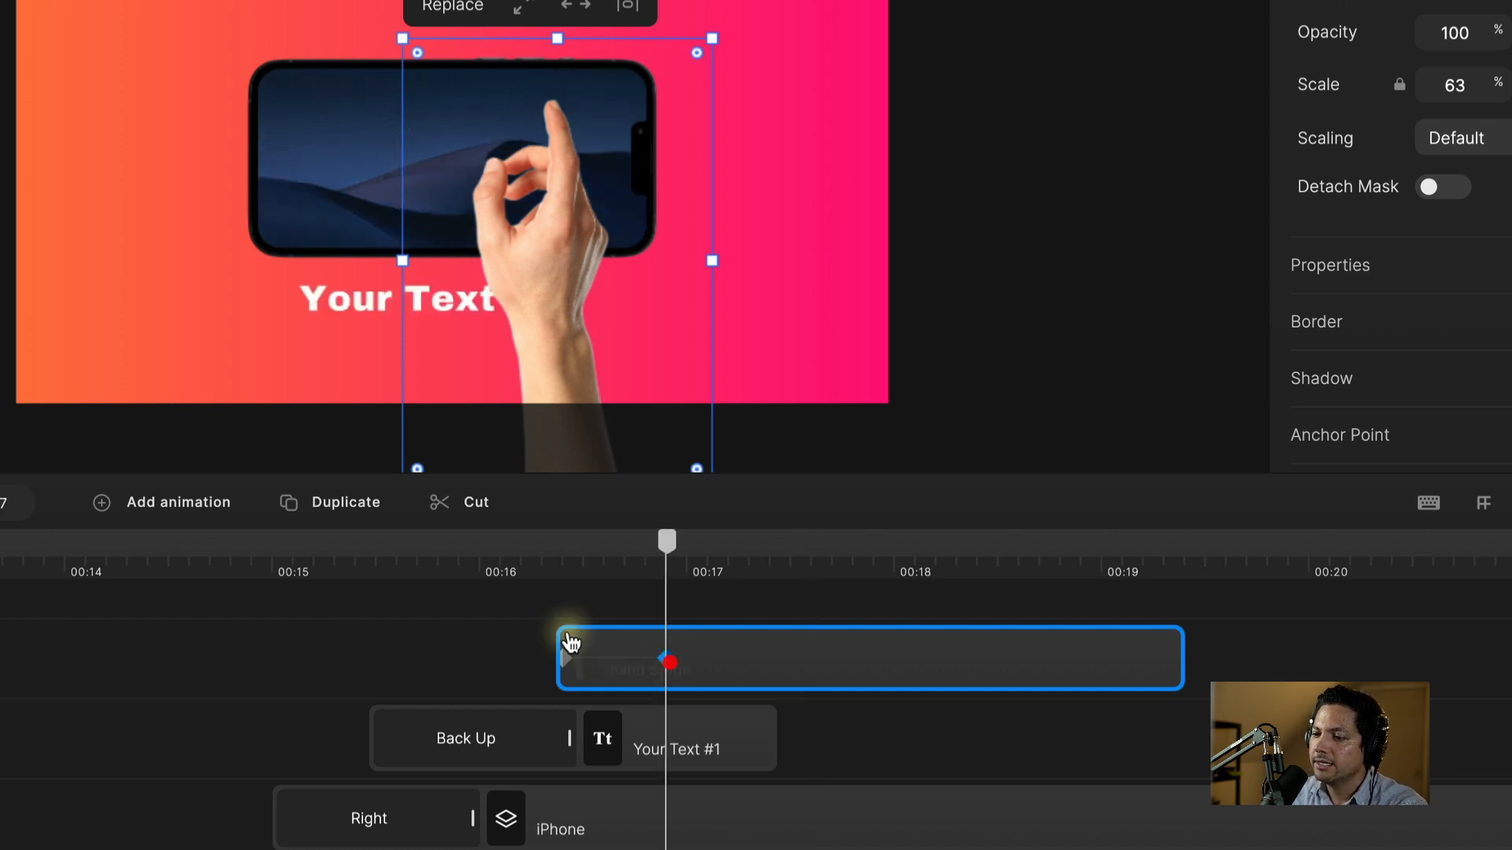
click(316, 567)
key(space)
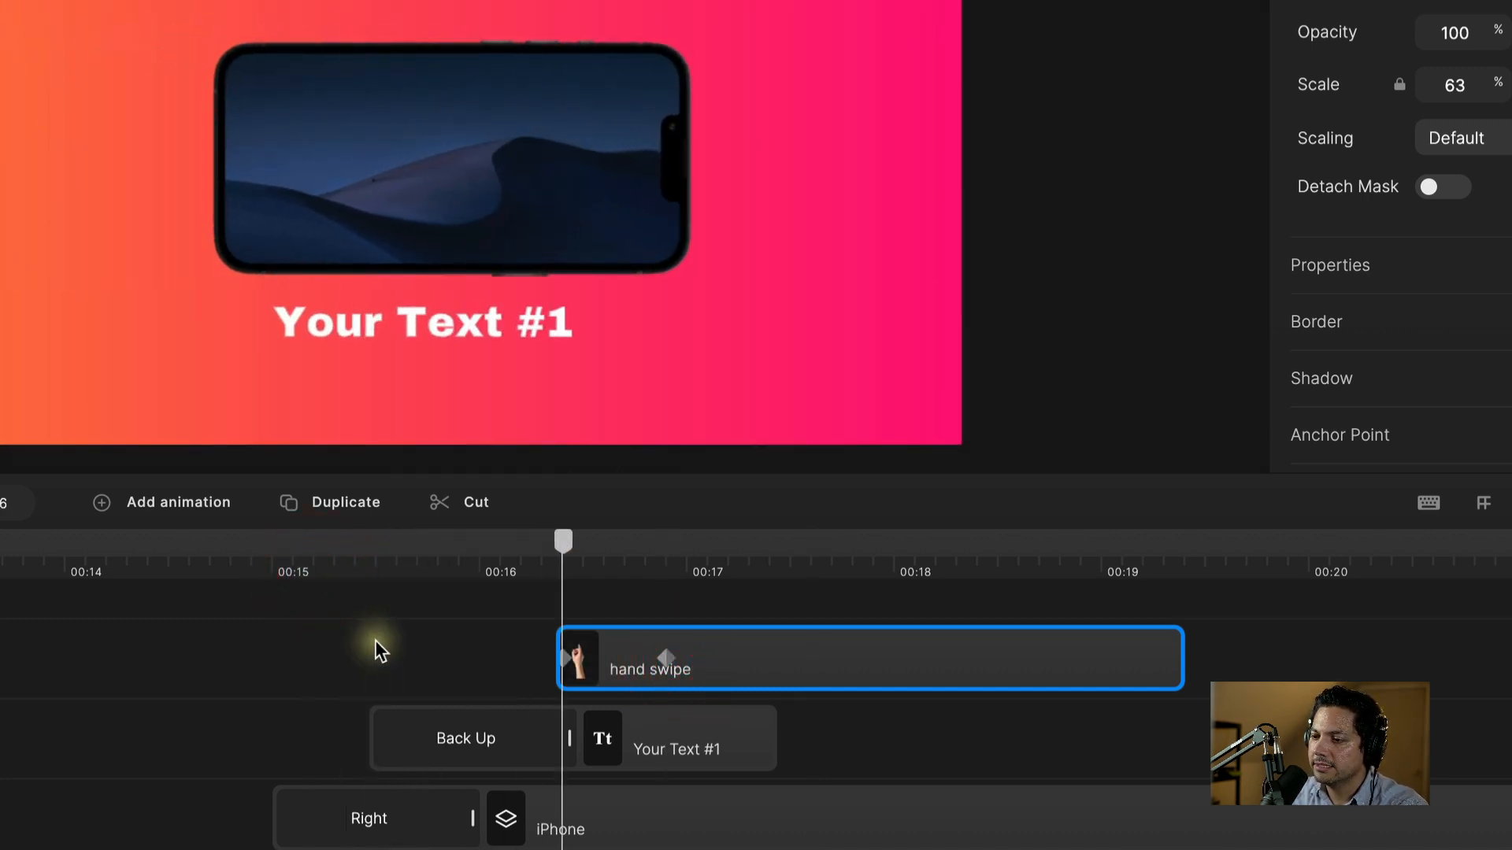
key(space)
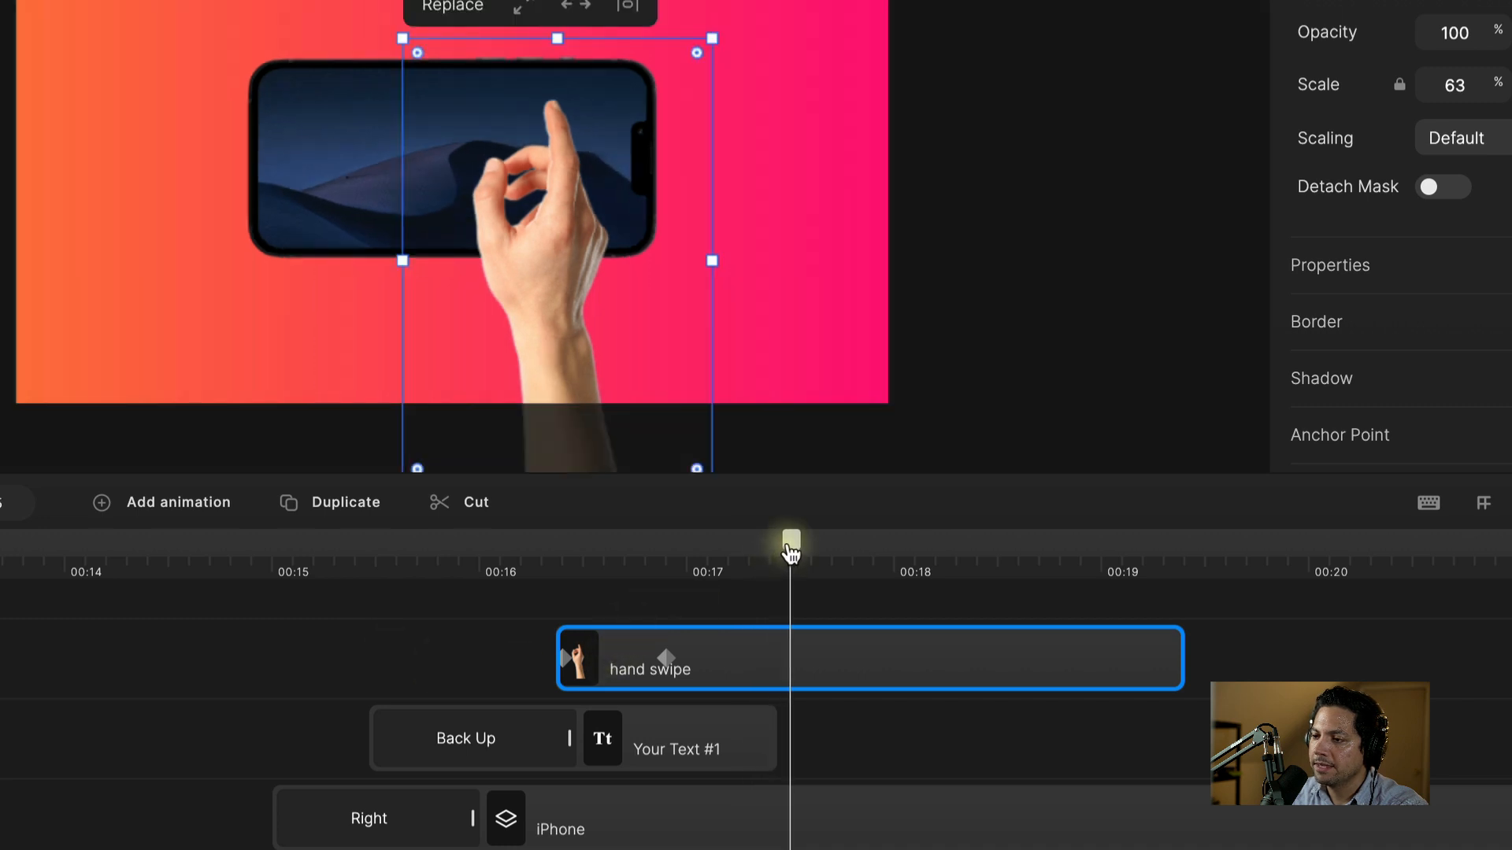
drag(790, 551, 750, 563)
Step: Add Position and Rotation animations and tilt the hand clockwise at the middle keyframe
right_click(737, 657)
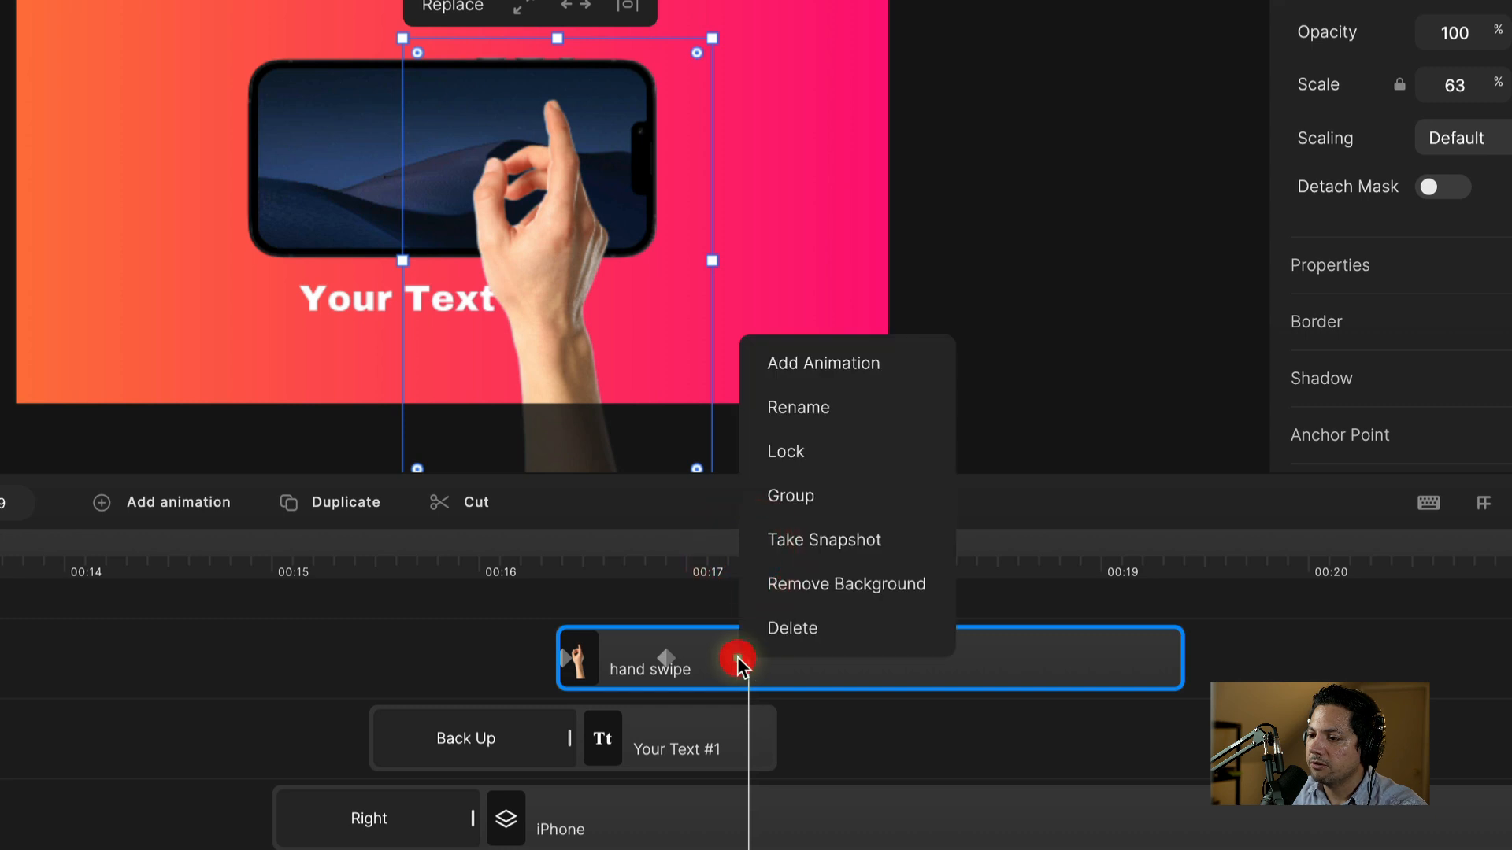
click(802, 362)
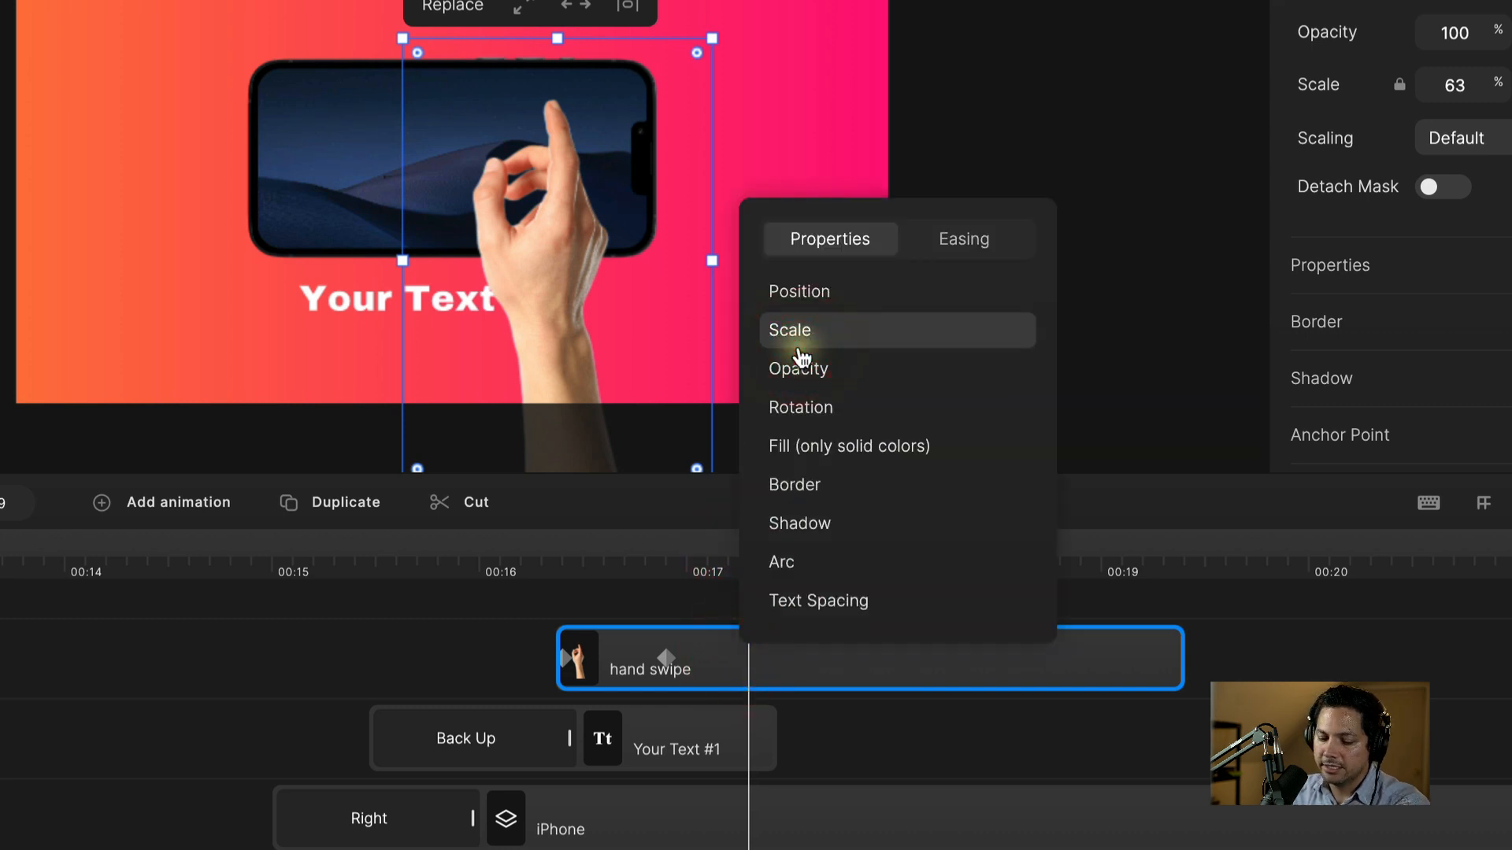
click(811, 293)
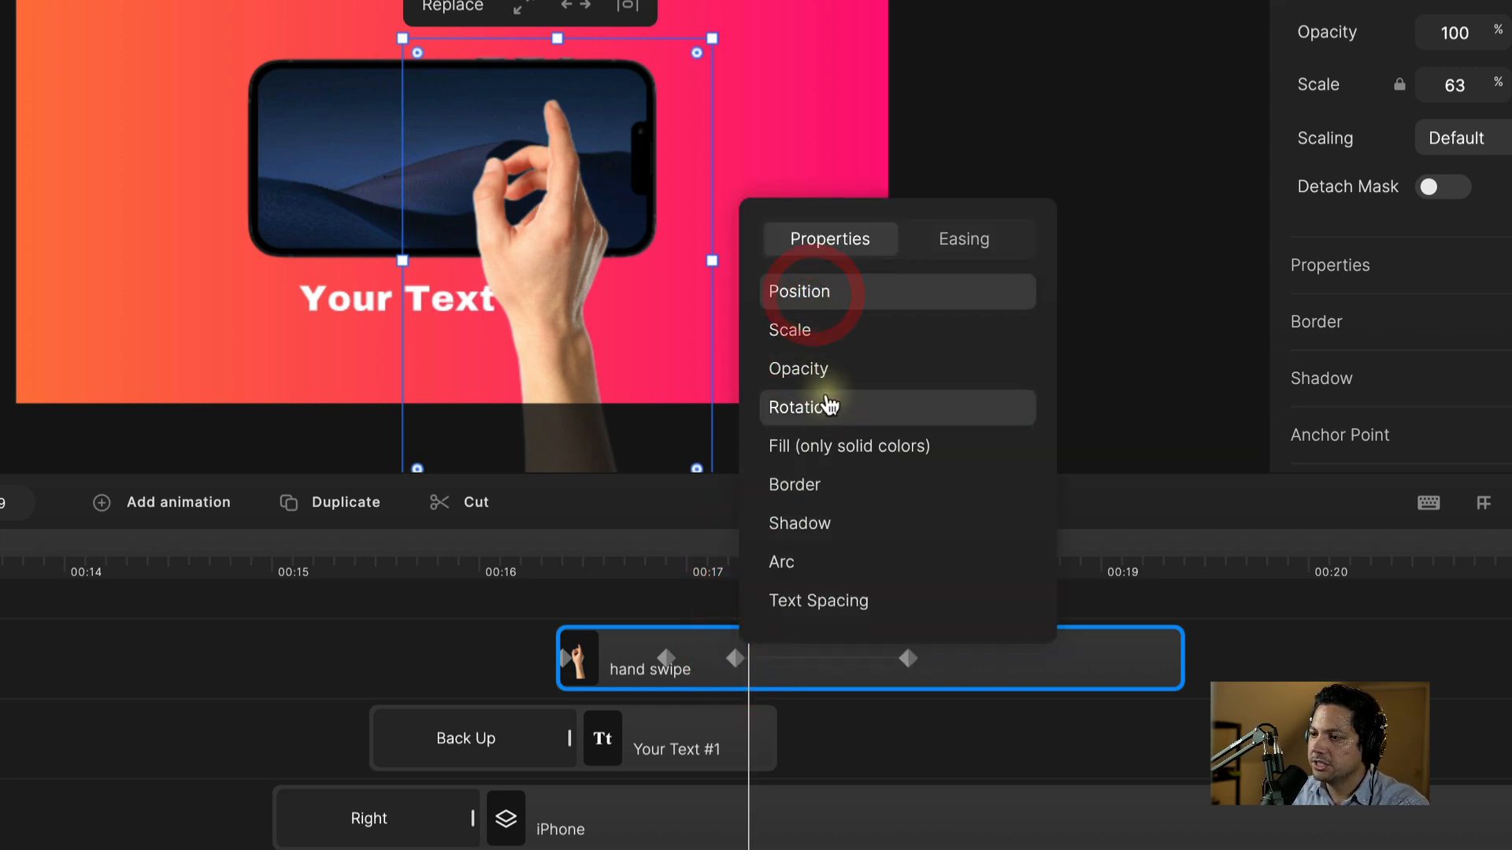
click(825, 404)
click(803, 721)
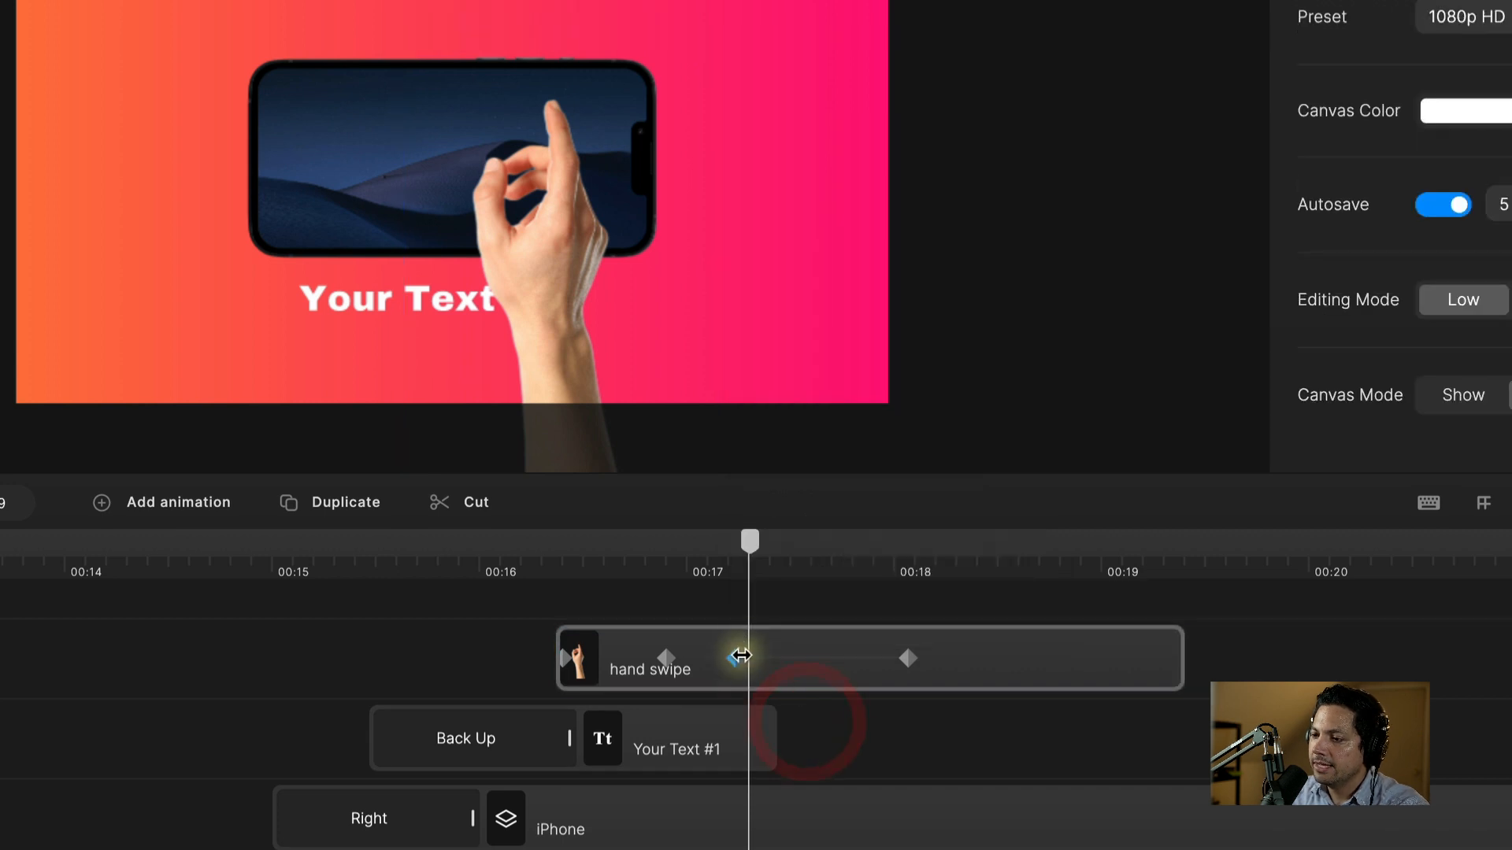
click(742, 655)
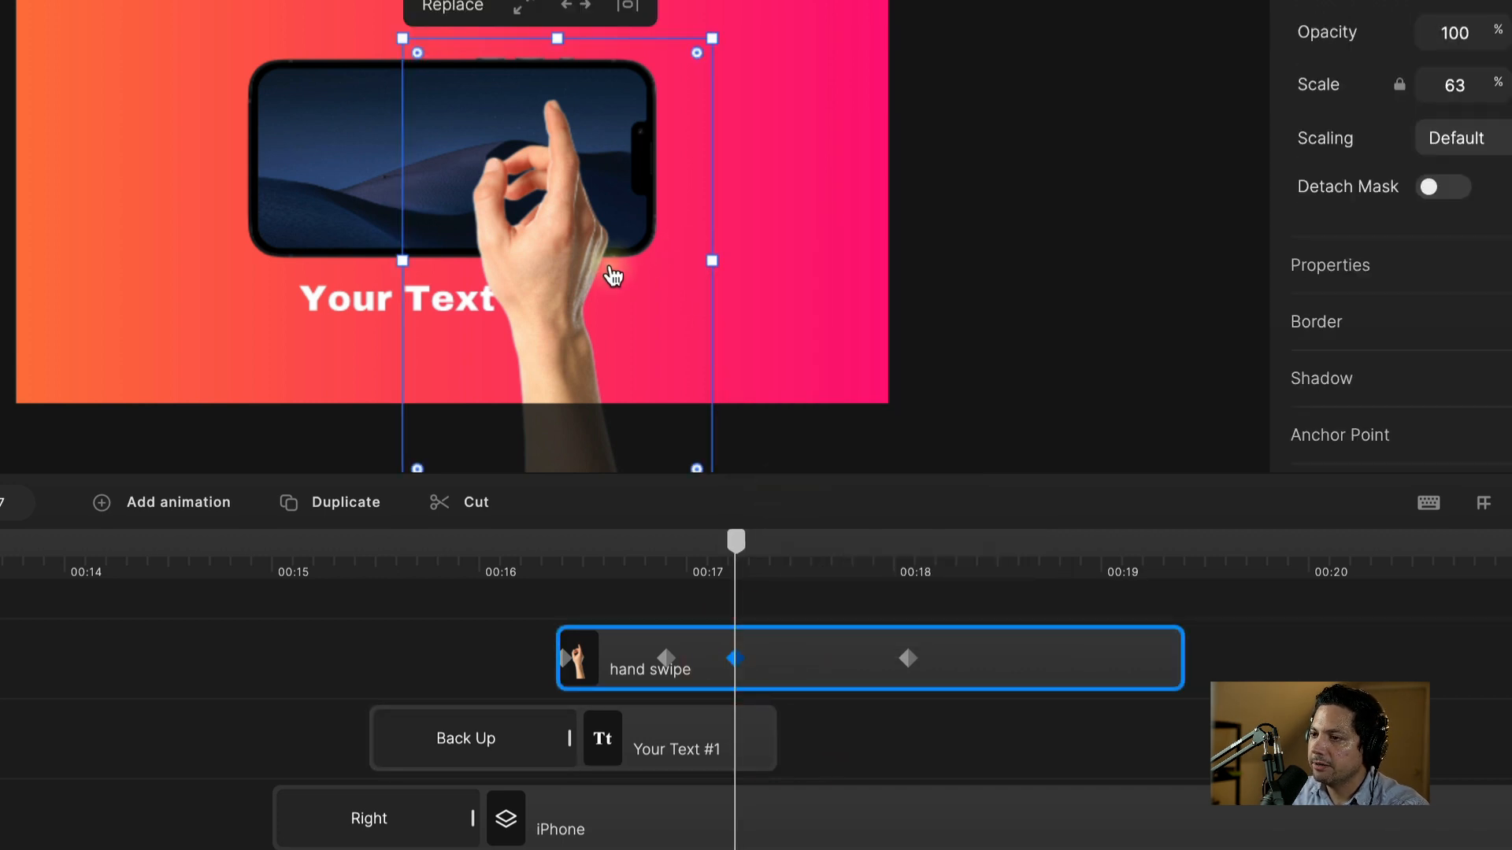
drag(731, 12, 781, 31)
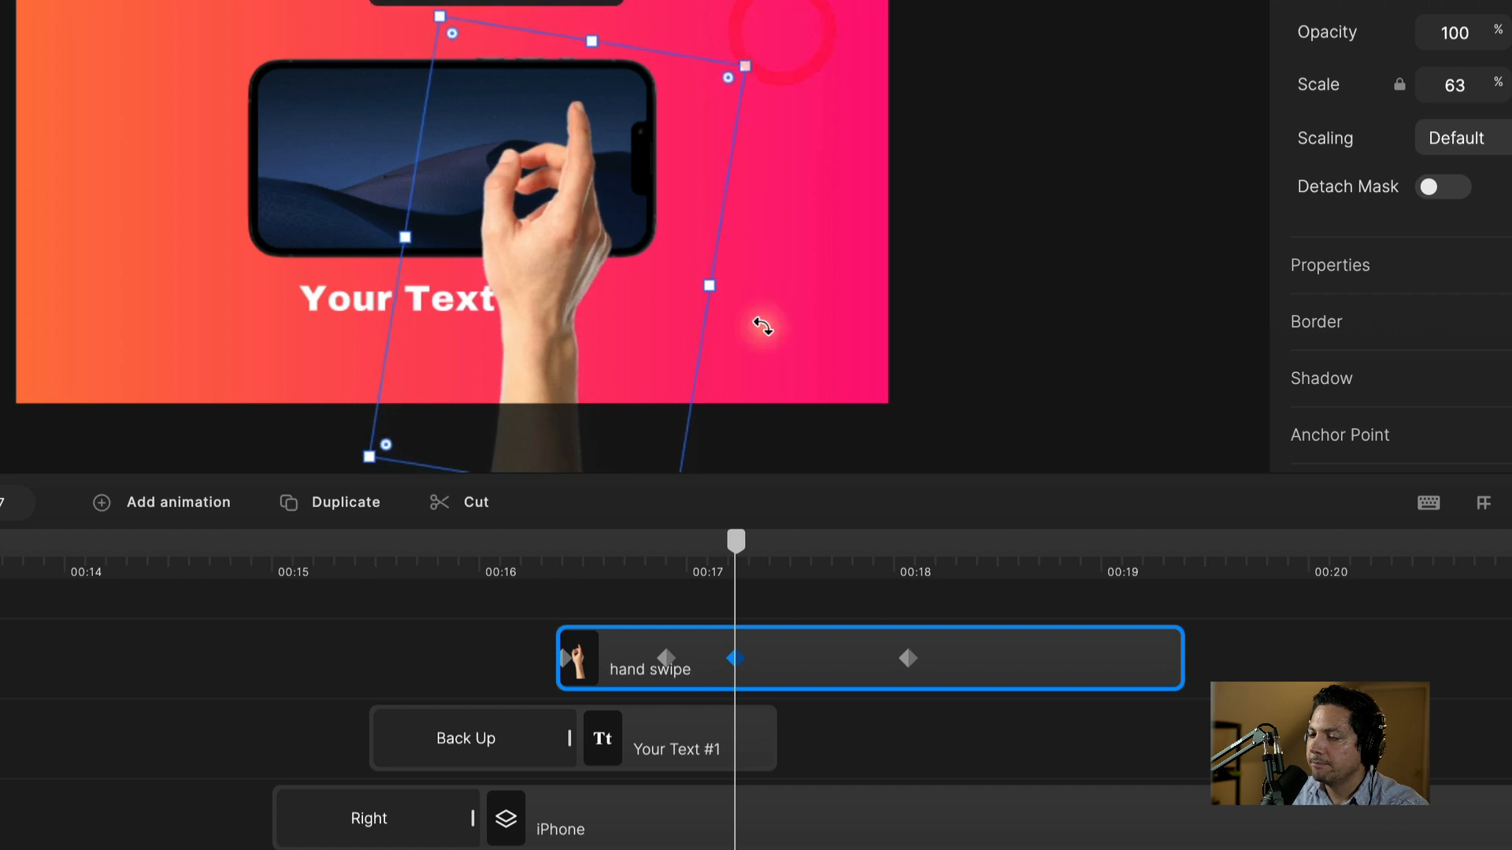
Step: At the 00:18 keyframe, tilt the hand counter-clockwise and drag it left across the phone
click(908, 662)
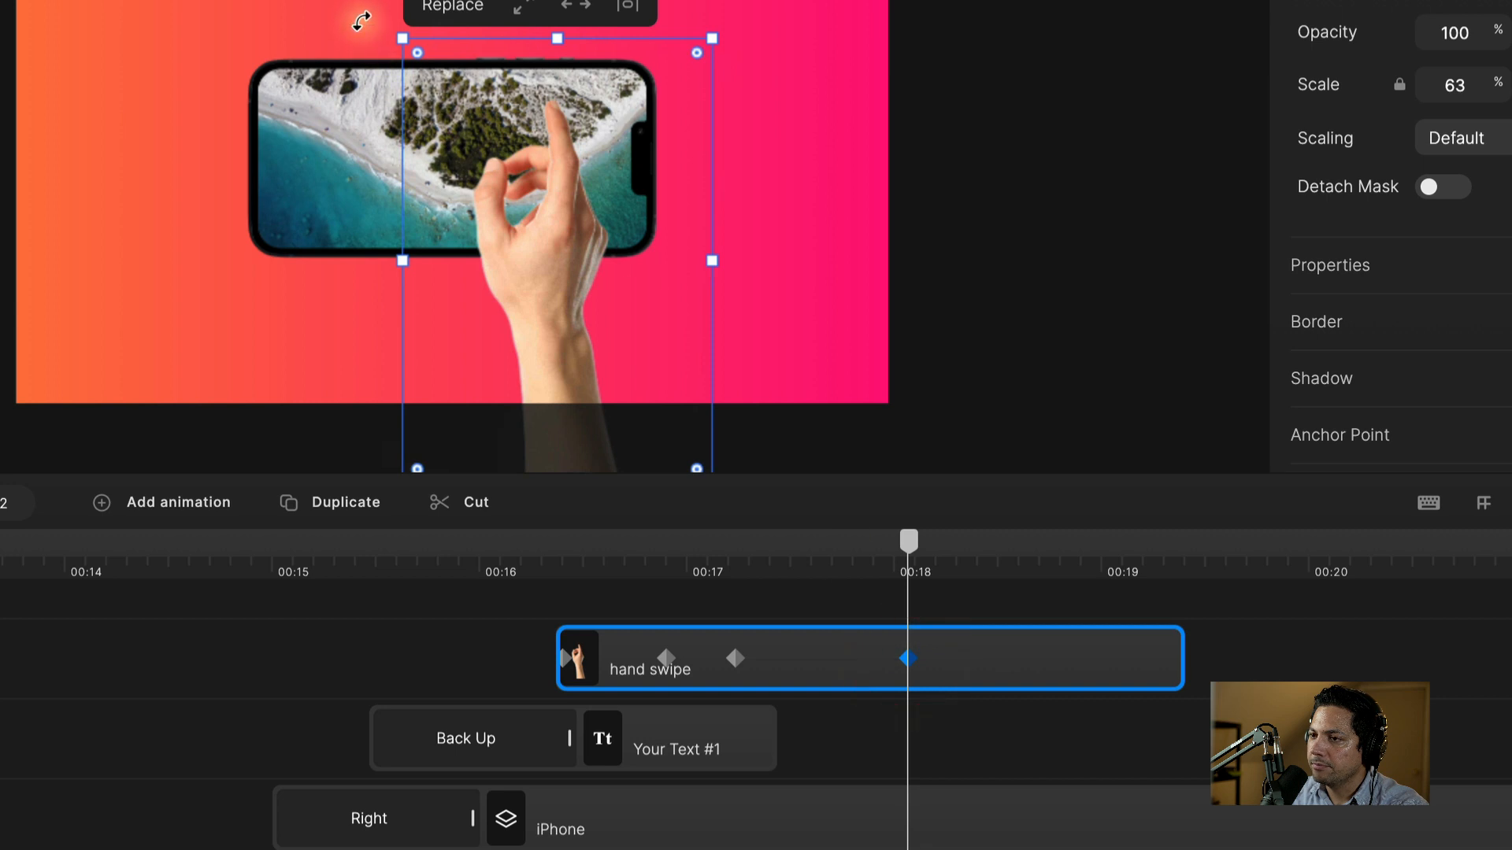
drag(362, 21, 314, 70)
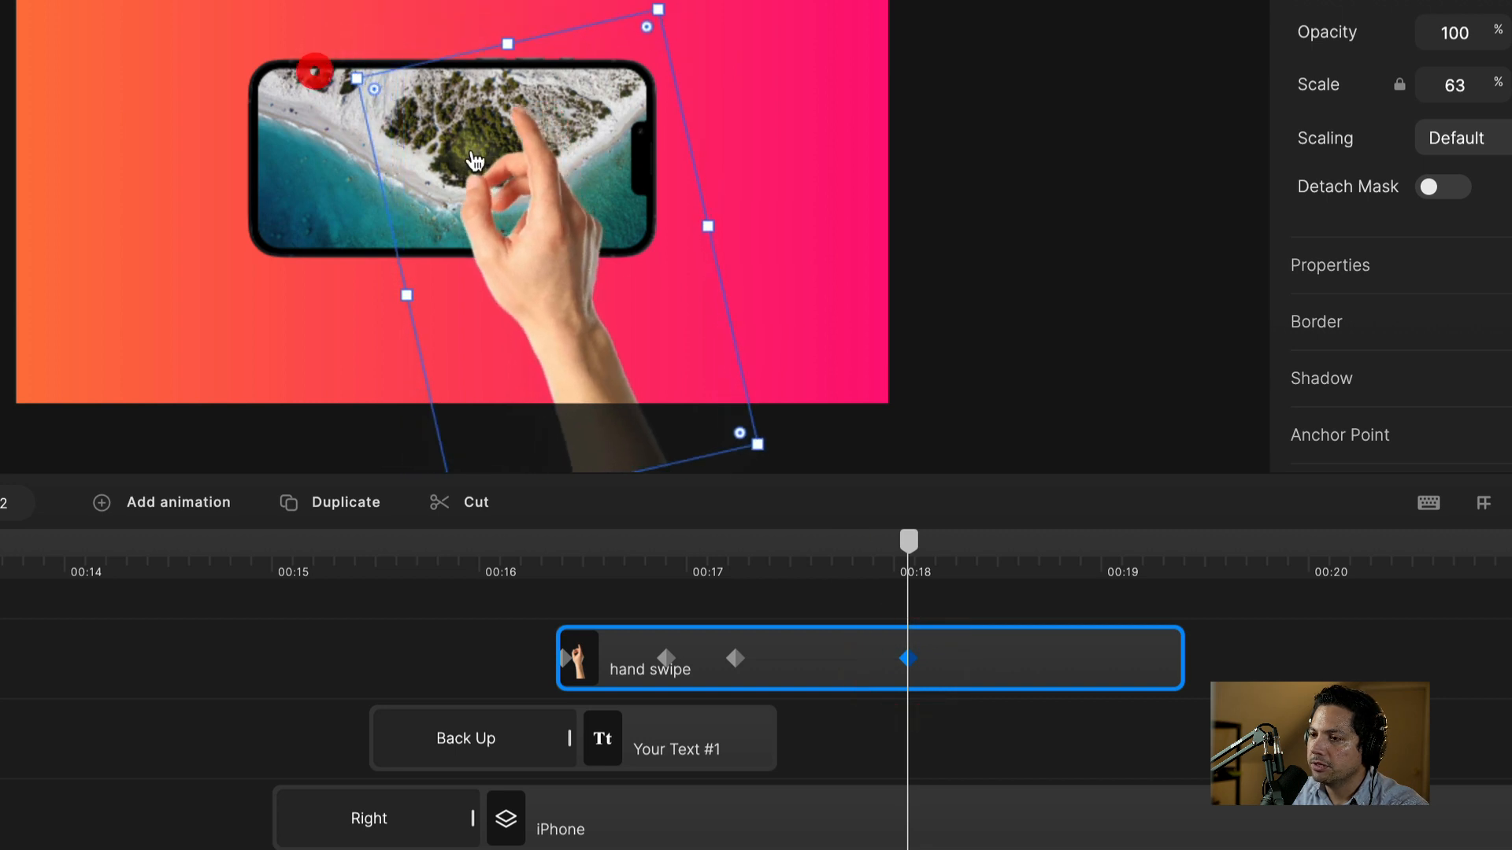
drag(527, 172, 312, 153)
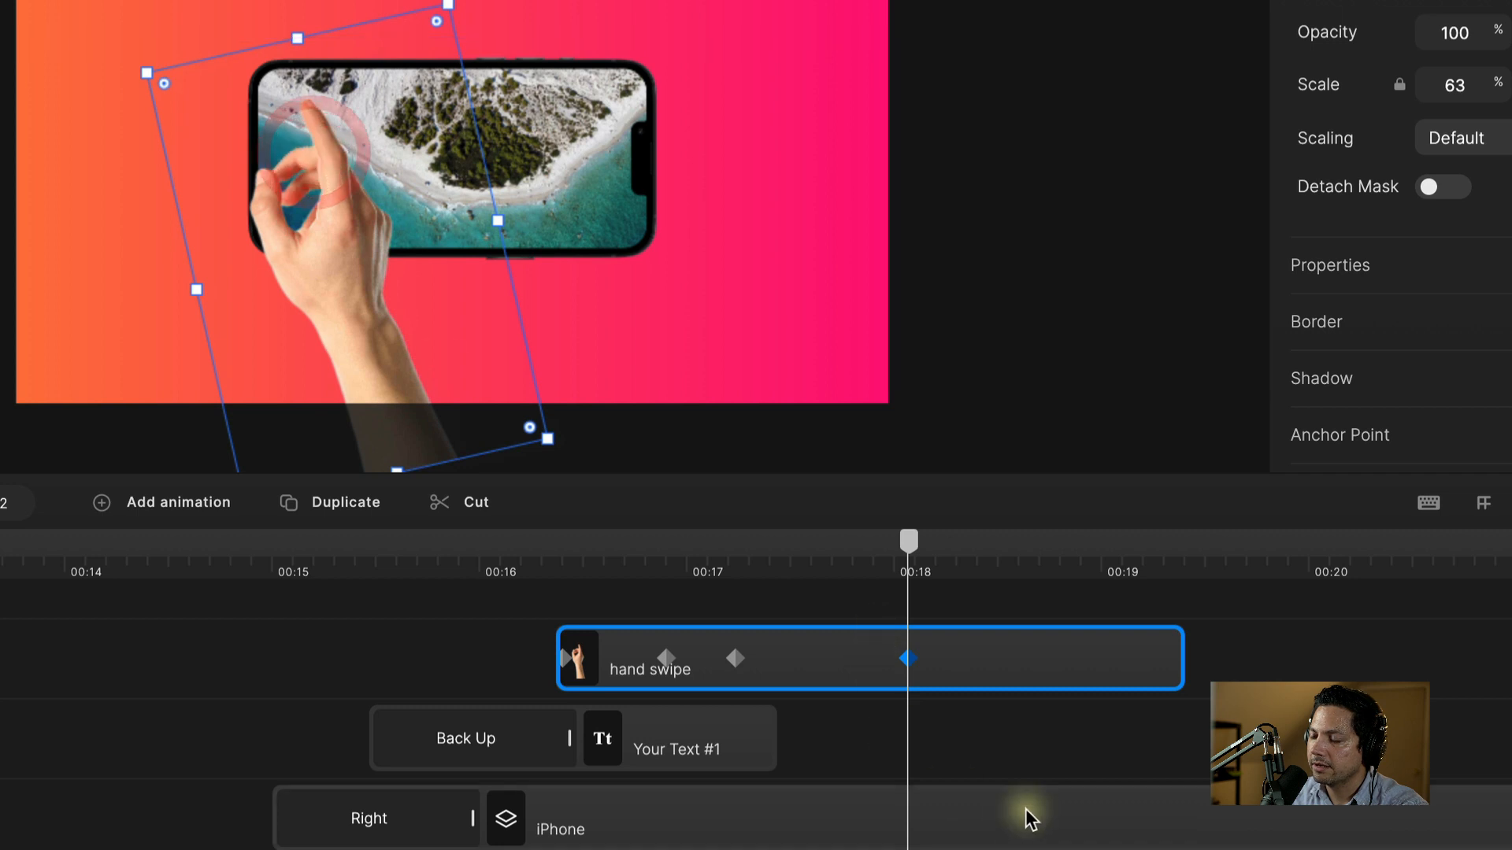
drag(905, 558, 383, 586)
key(space)
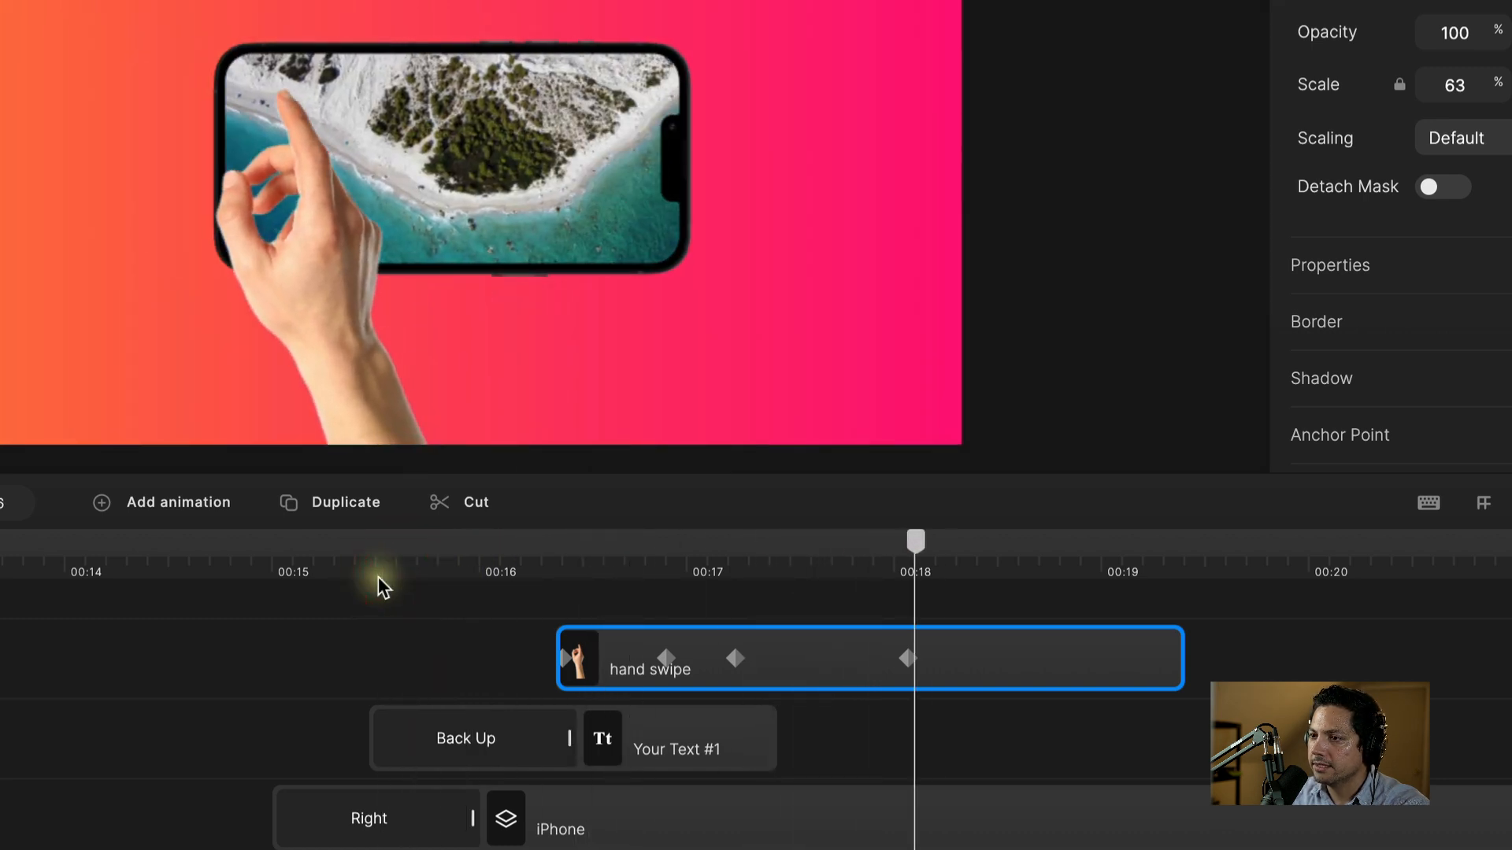
key(space)
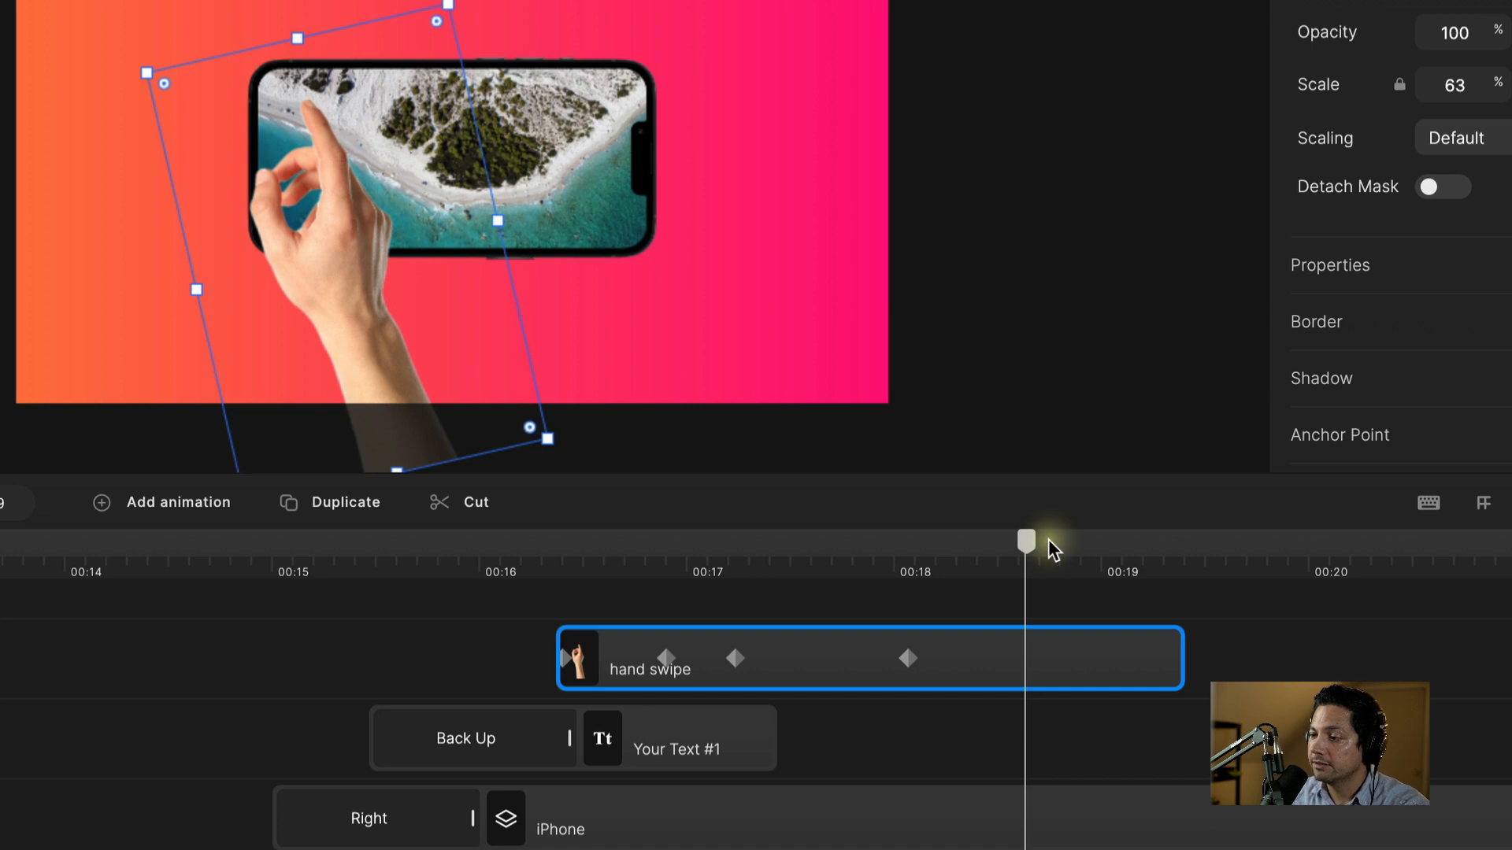
drag(1028, 541, 929, 570)
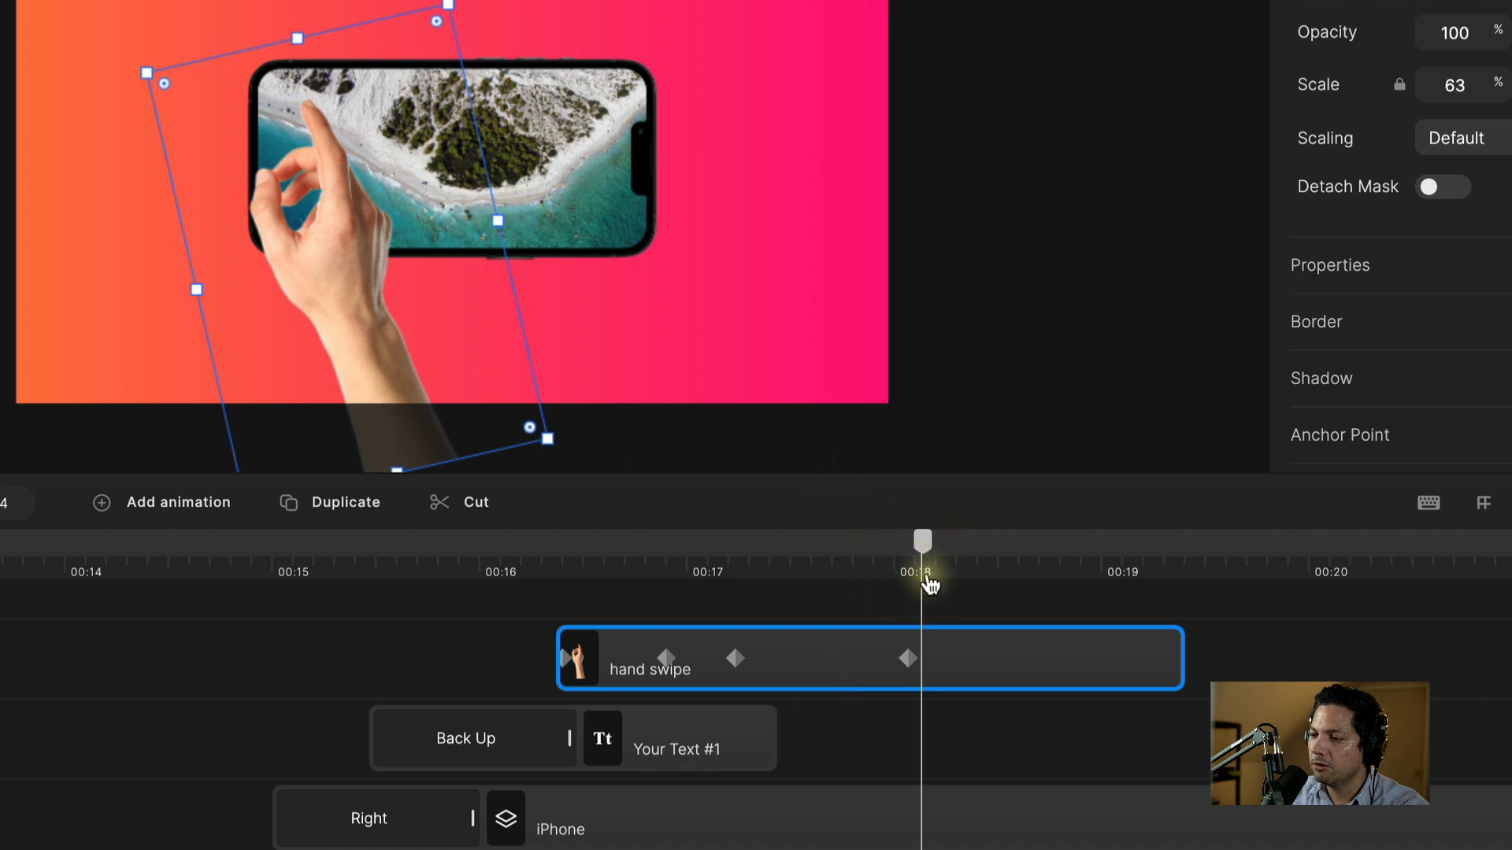
drag(924, 550, 827, 542)
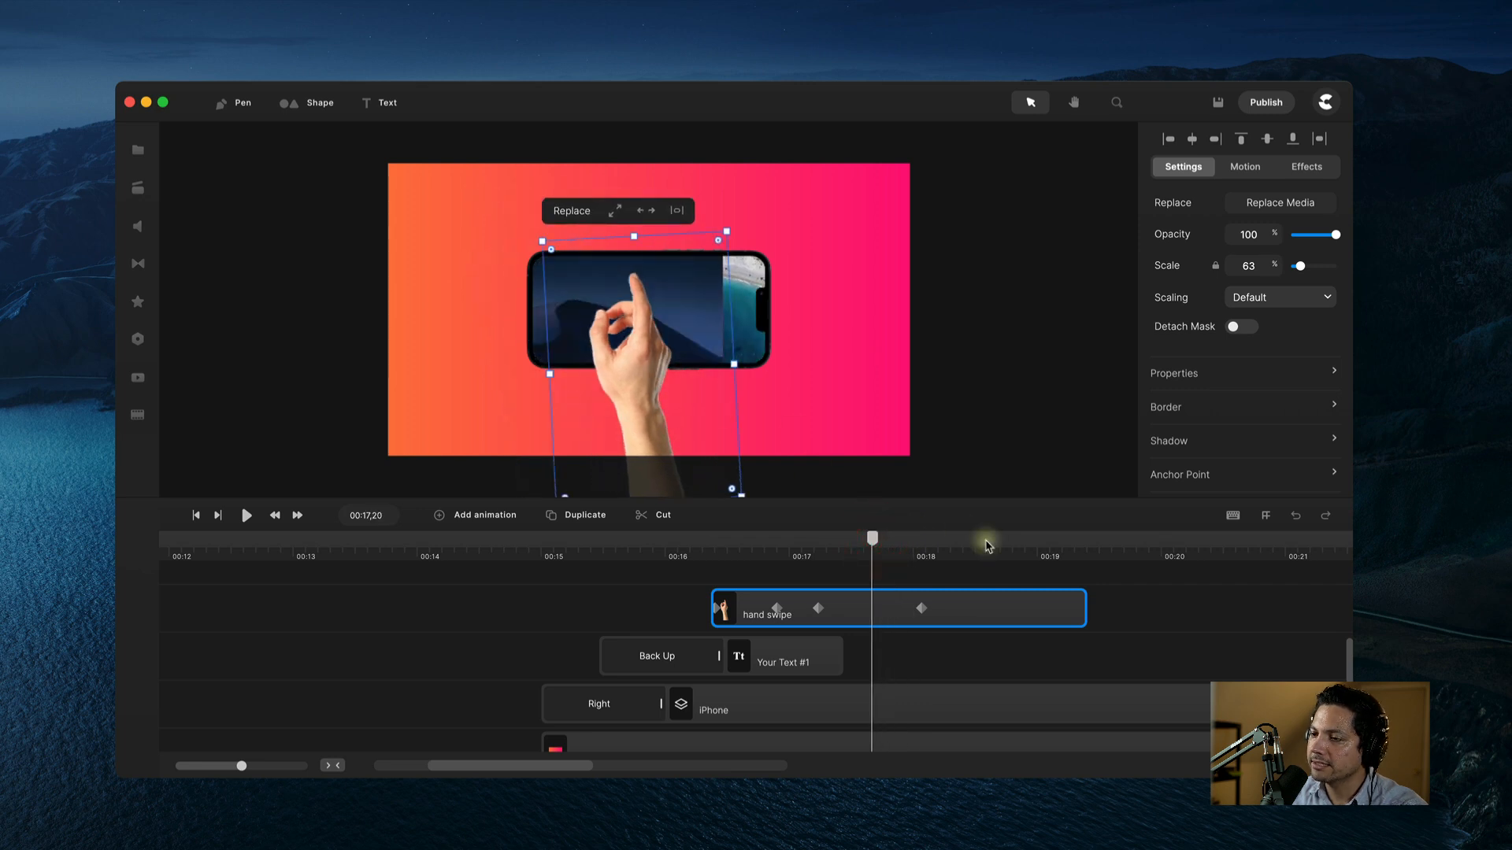
Step: Move Your Text #2 earlier so it starts right after Your Text #1, about 00:17
mouse_move(567, 770)
mouse_down()
mouse_move(592, 765)
mouse_move(577, 765)
mouse_up()
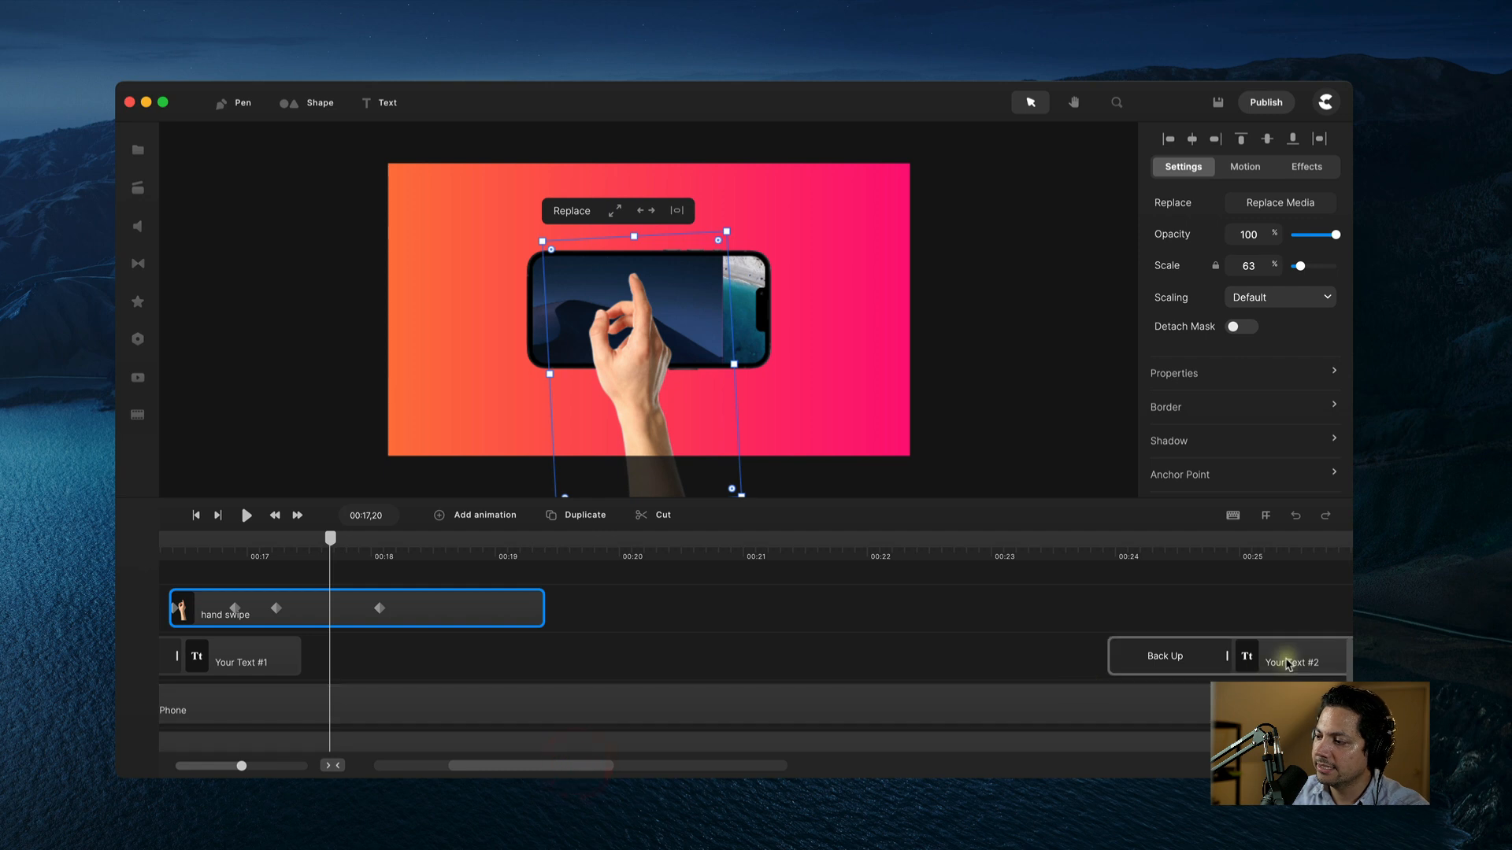
drag(1282, 658, 474, 665)
drag(538, 769, 526, 765)
Step: Preview from 00:16 and select the hand swipe clip at the swipe moment
click(473, 558)
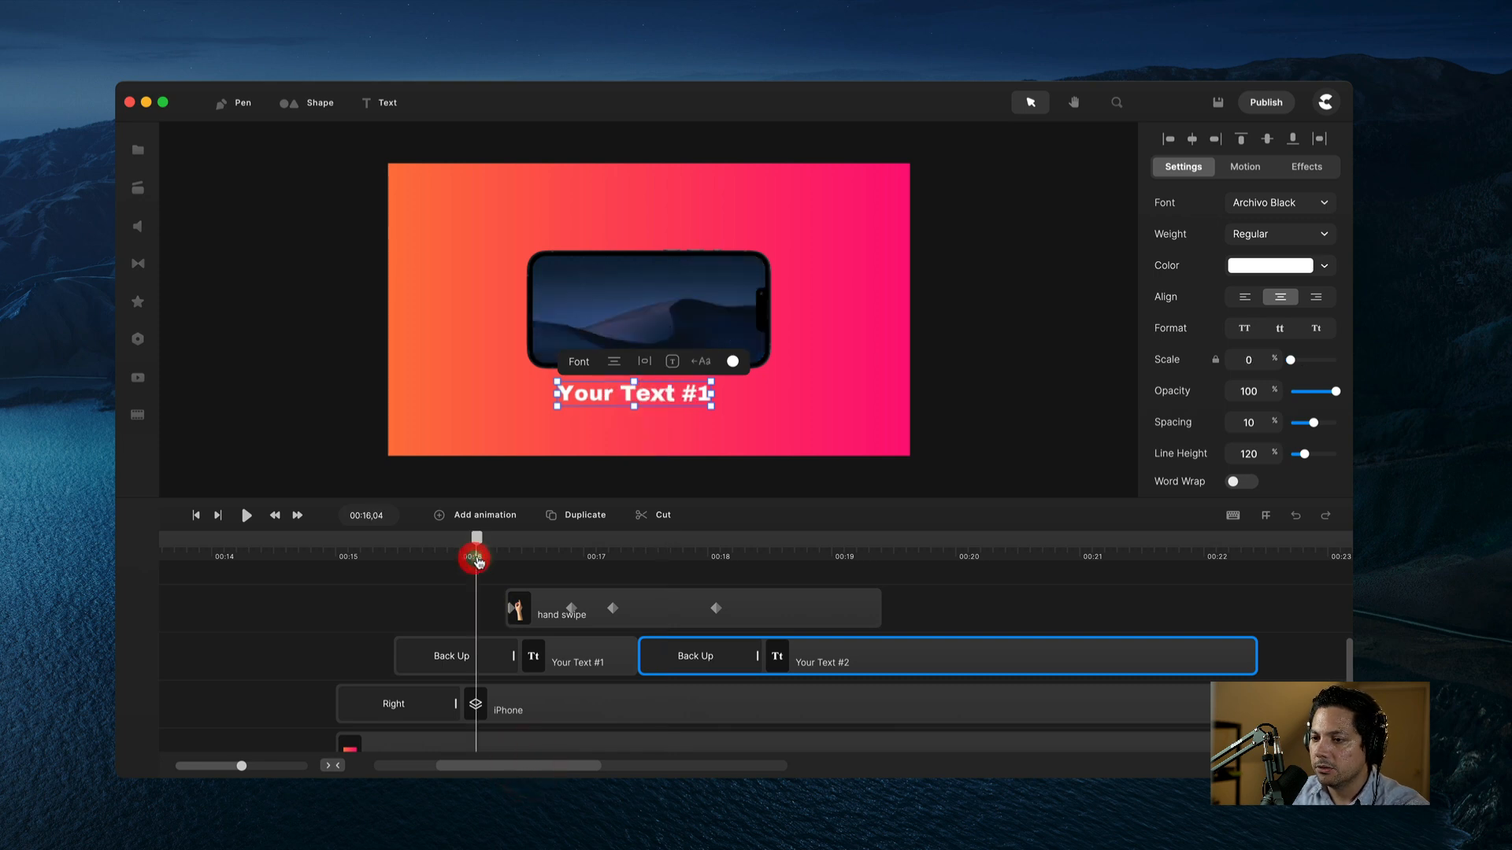
key(space)
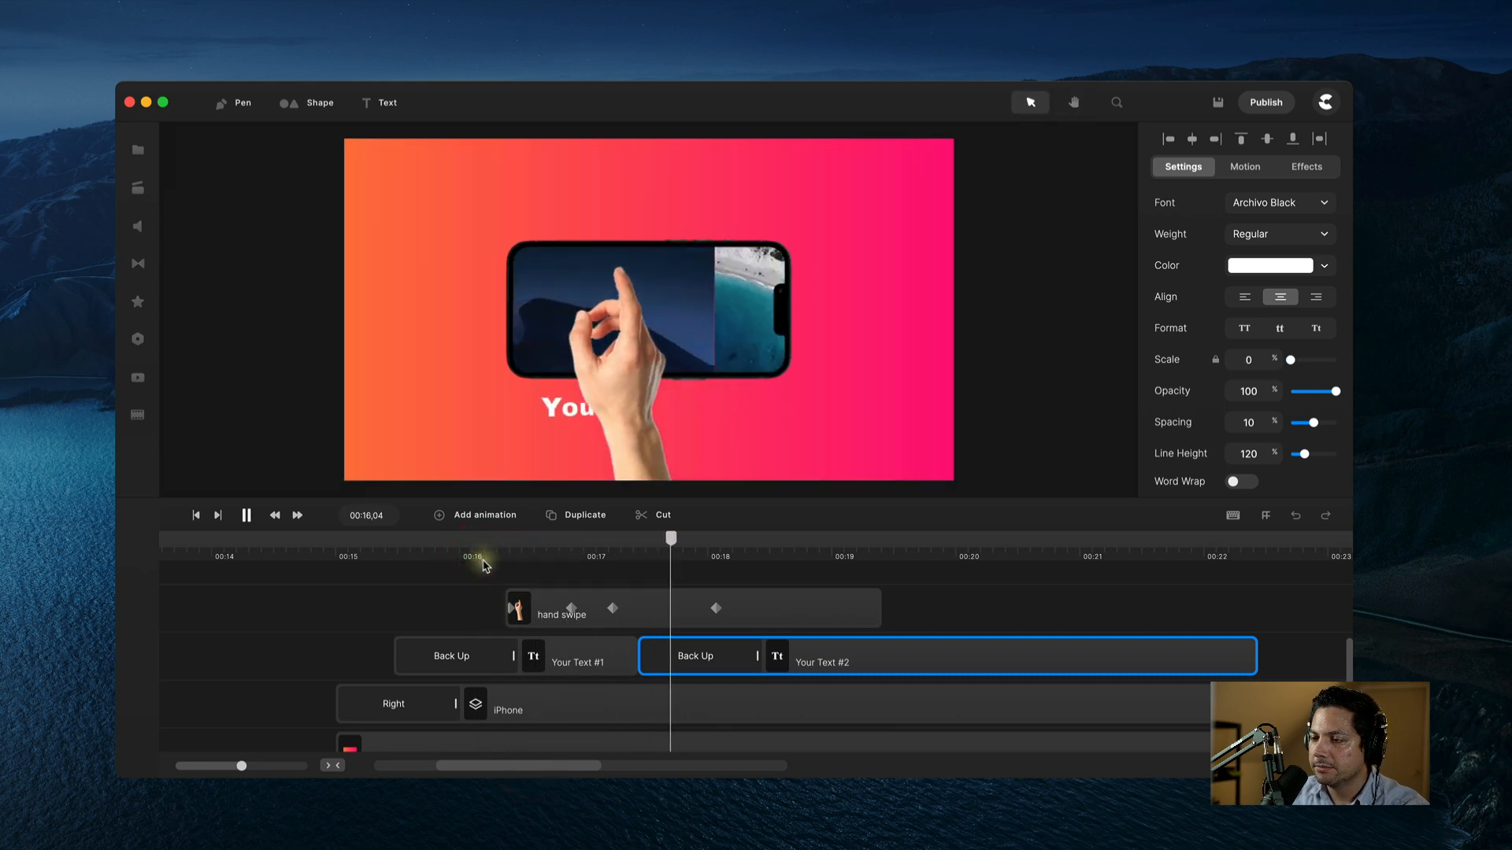
key(space)
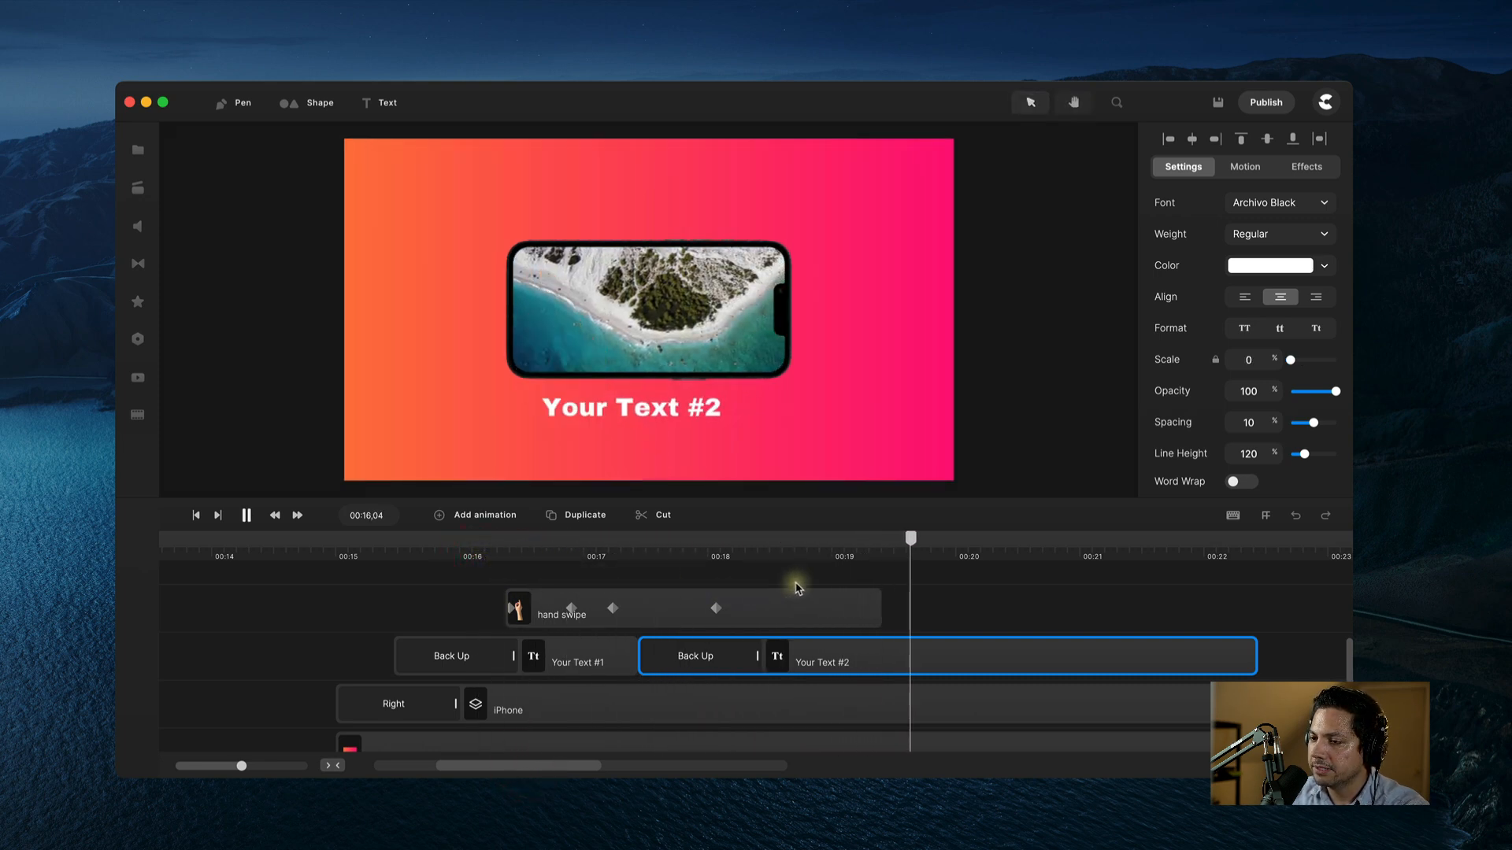
drag(914, 539, 845, 568)
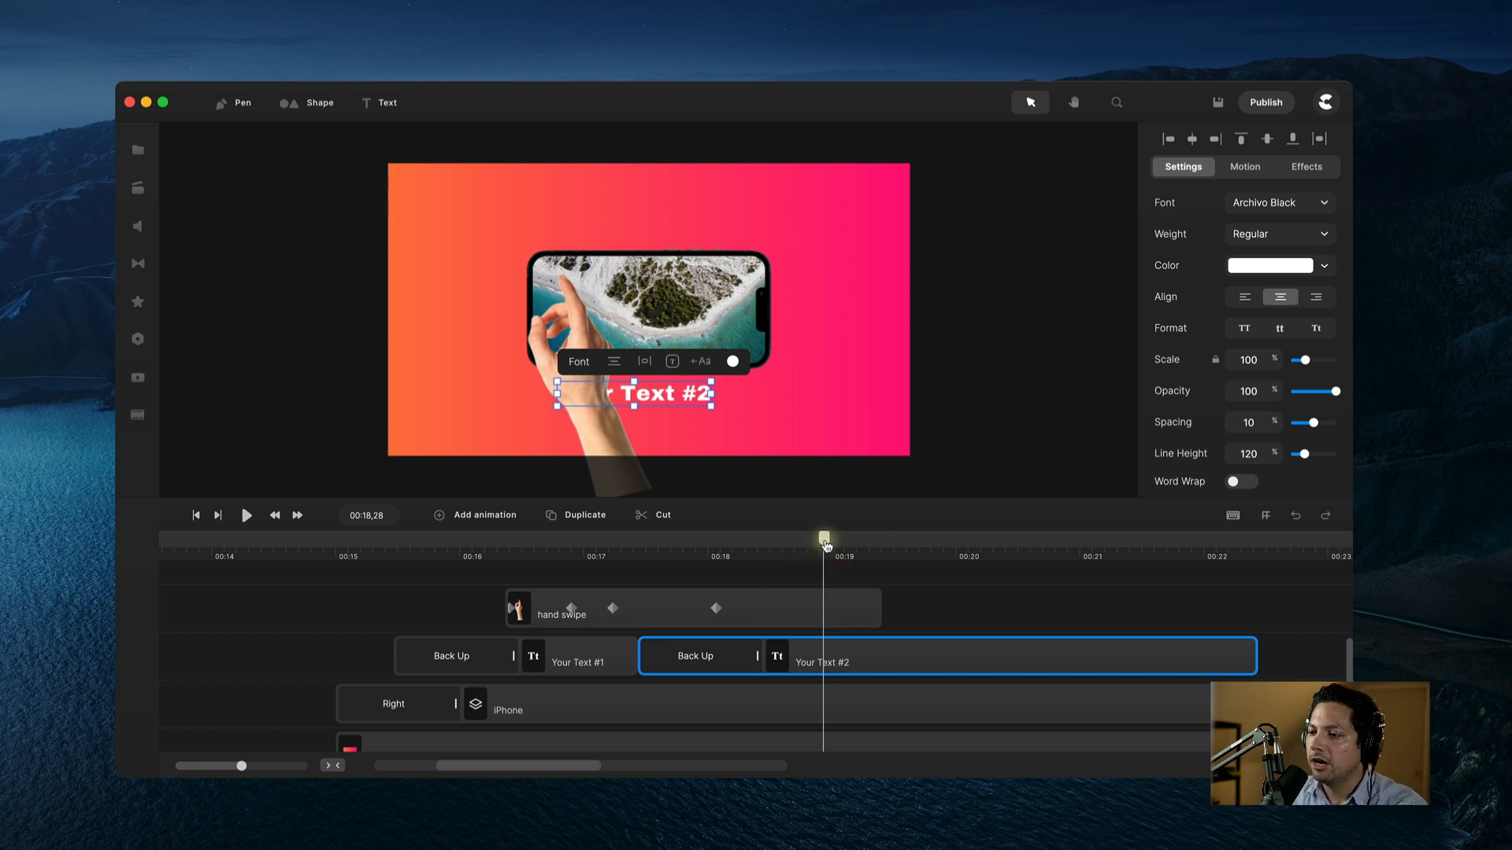
drag(824, 541, 774, 544)
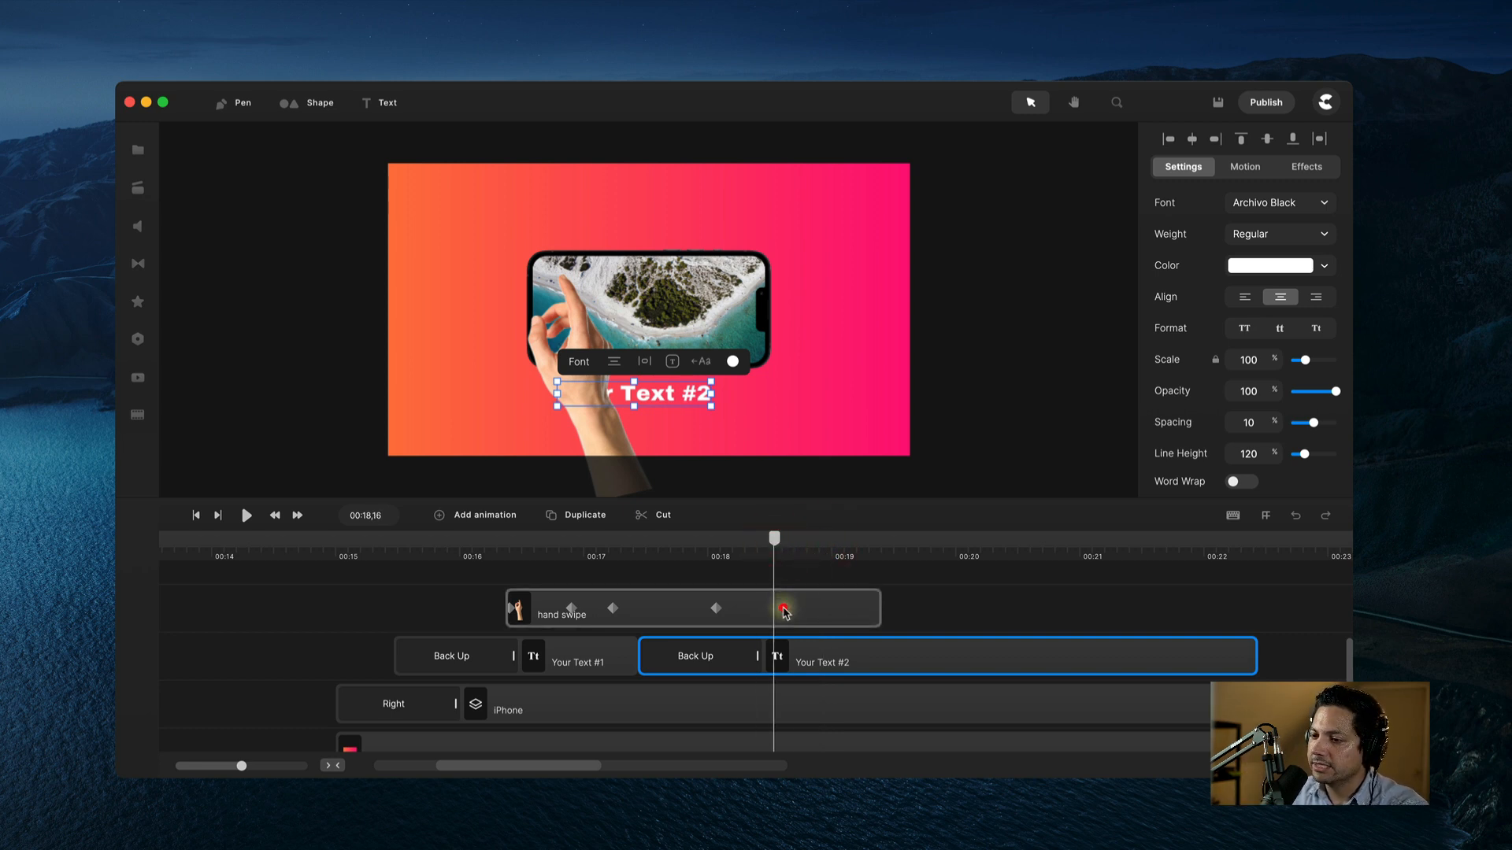
click(783, 610)
drag(769, 546, 758, 545)
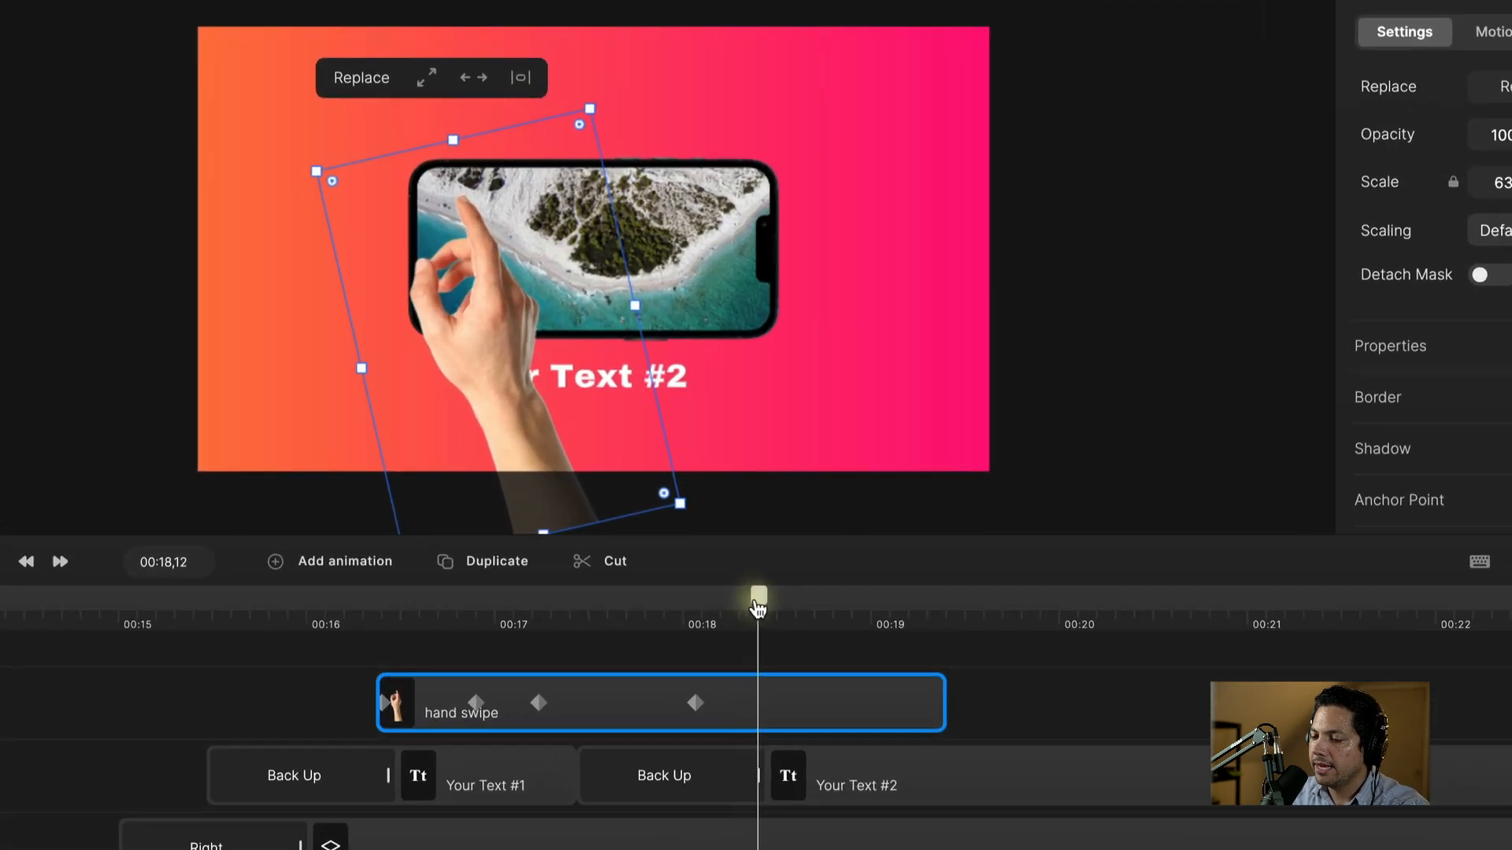
Step: Add a Position animation whose end keyframe moves the hand down out of frame
drag(758, 607, 754, 607)
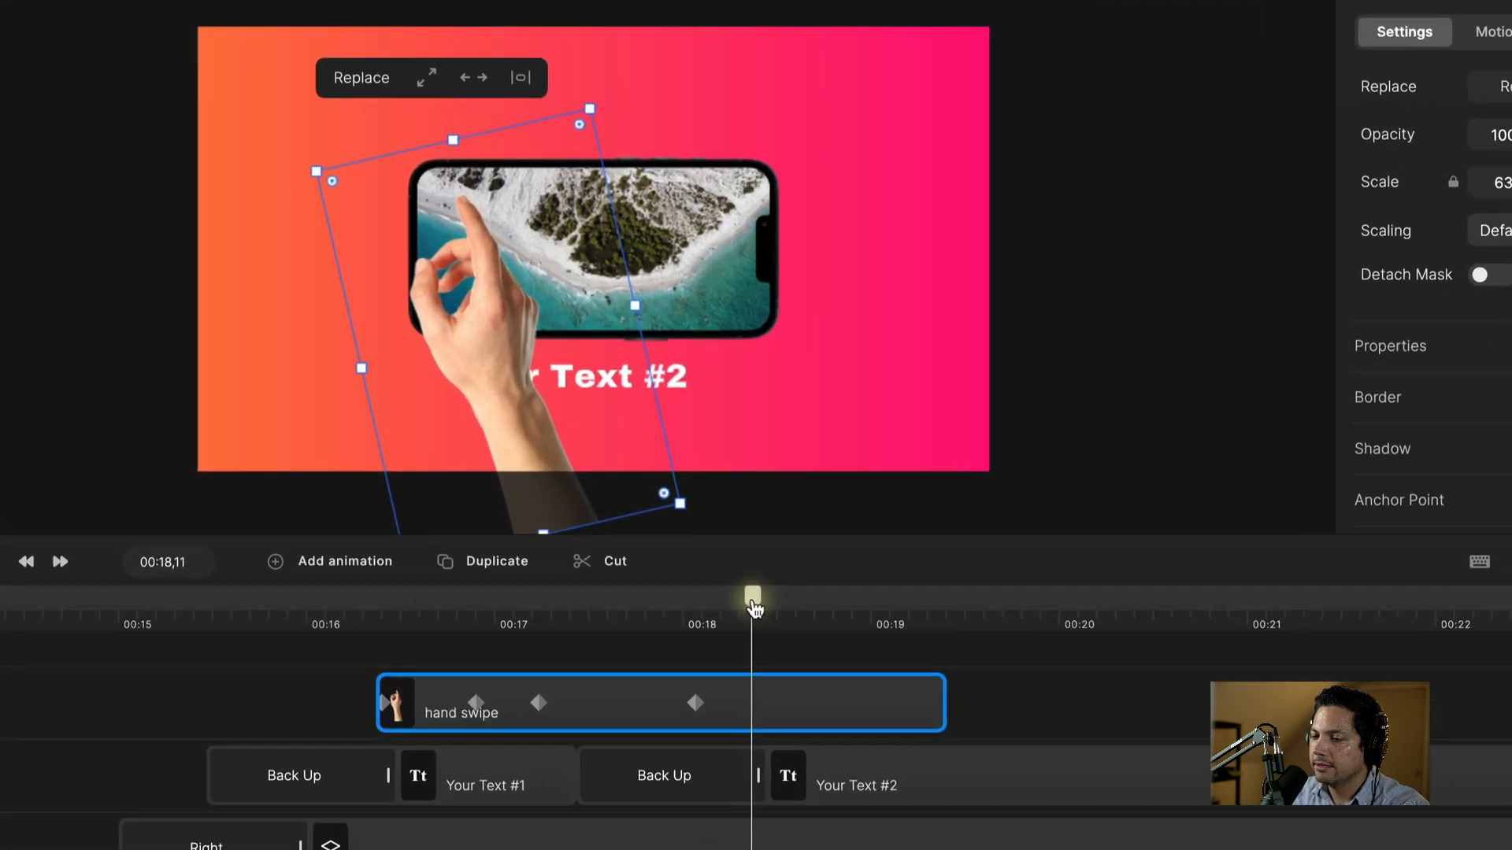
right_click(768, 693)
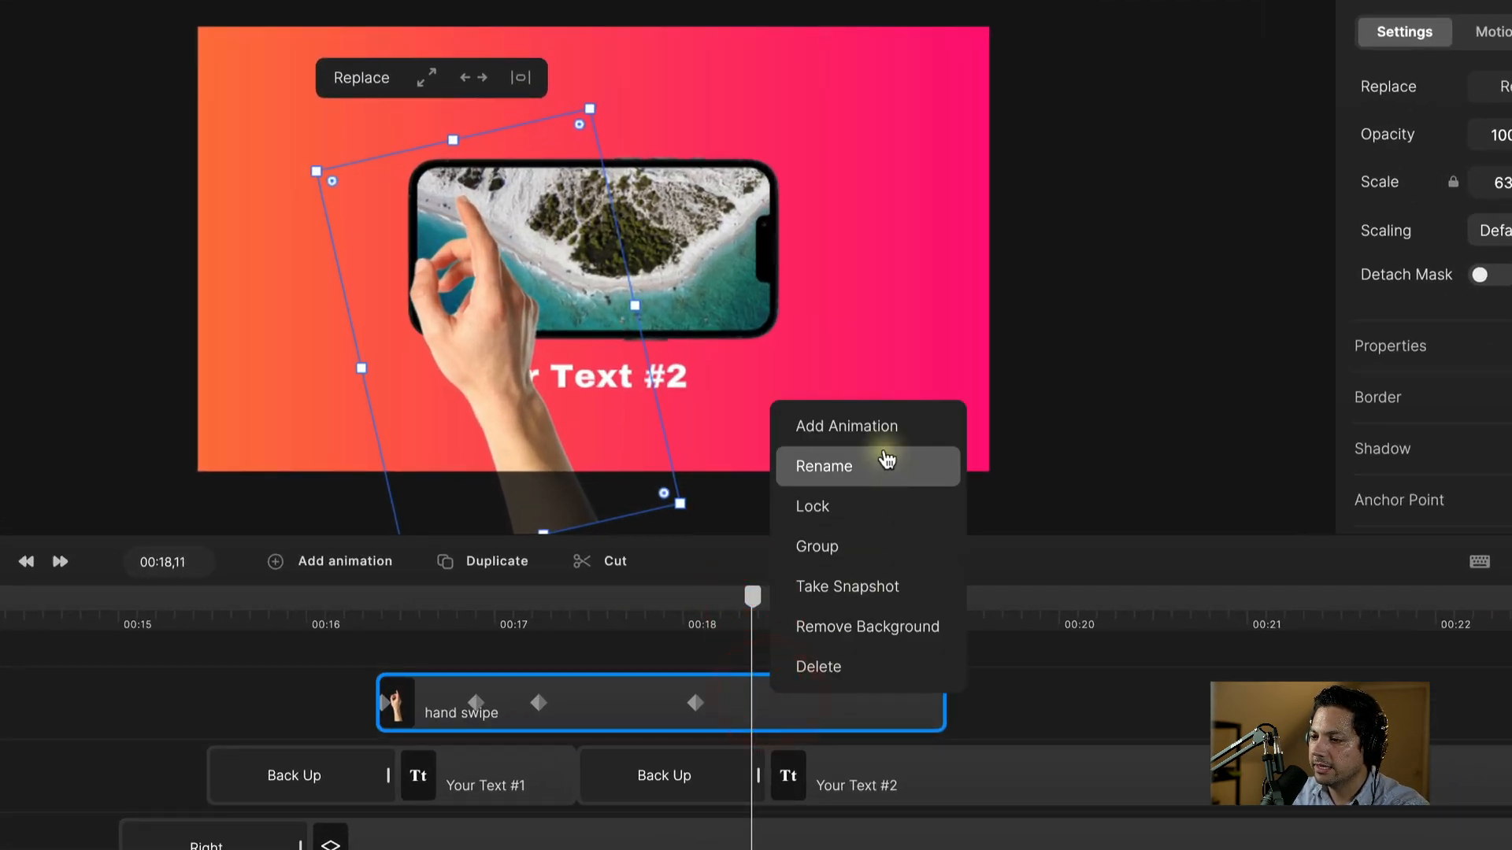
click(882, 433)
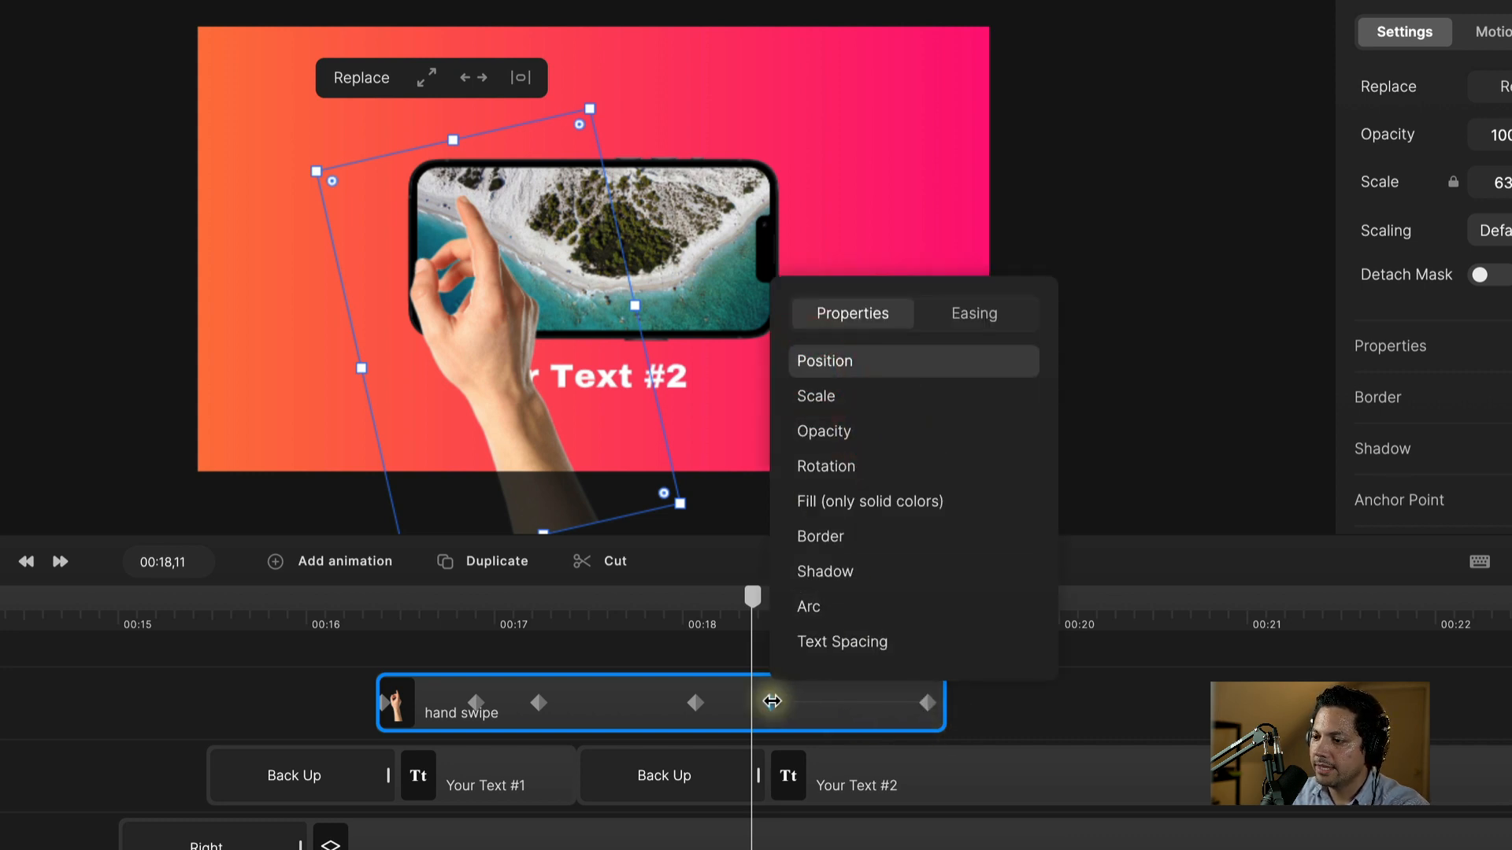
click(771, 702)
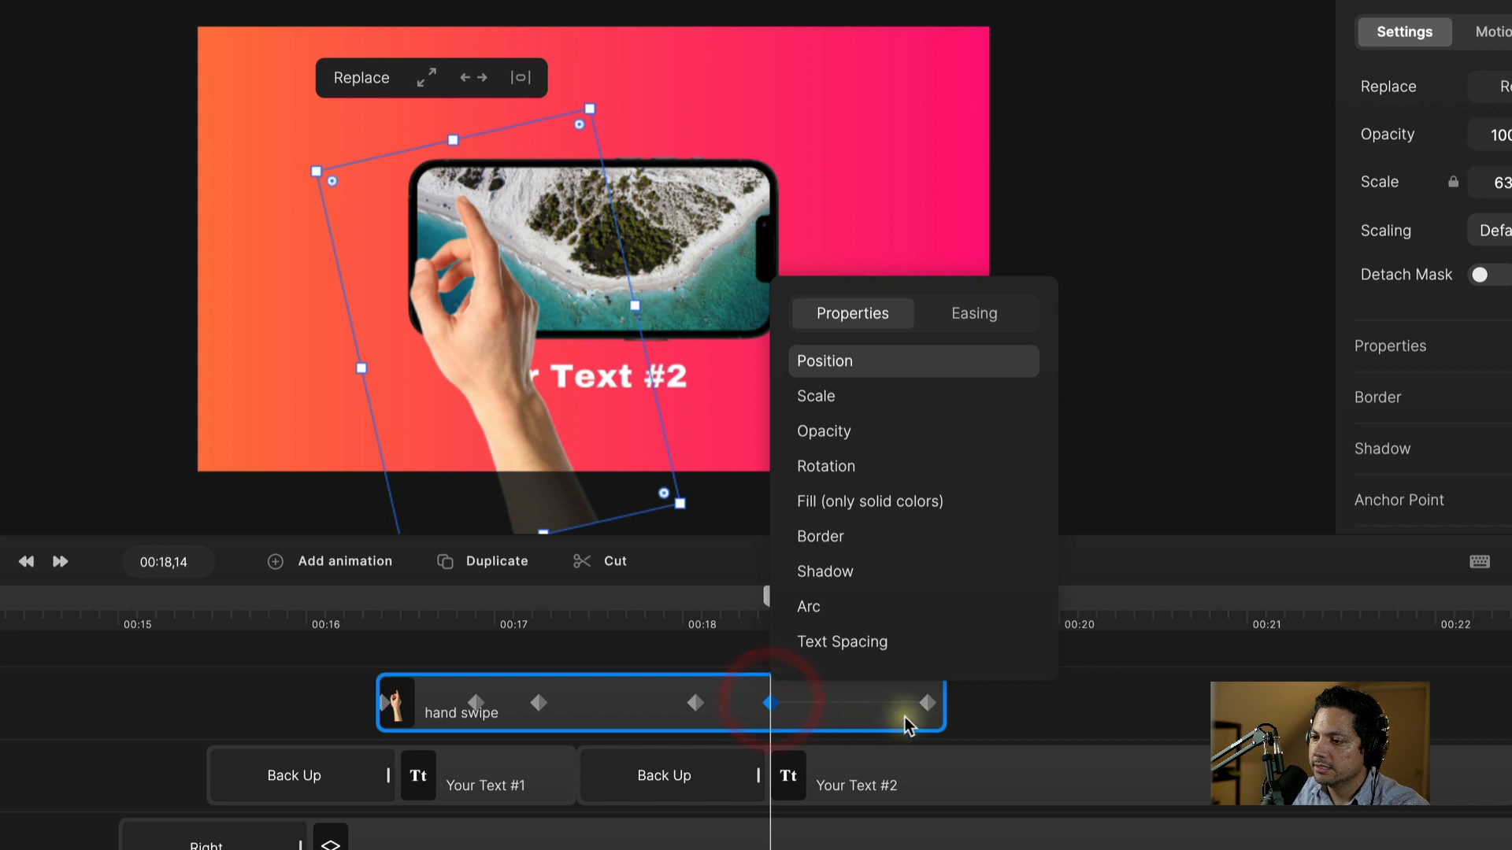
click(927, 703)
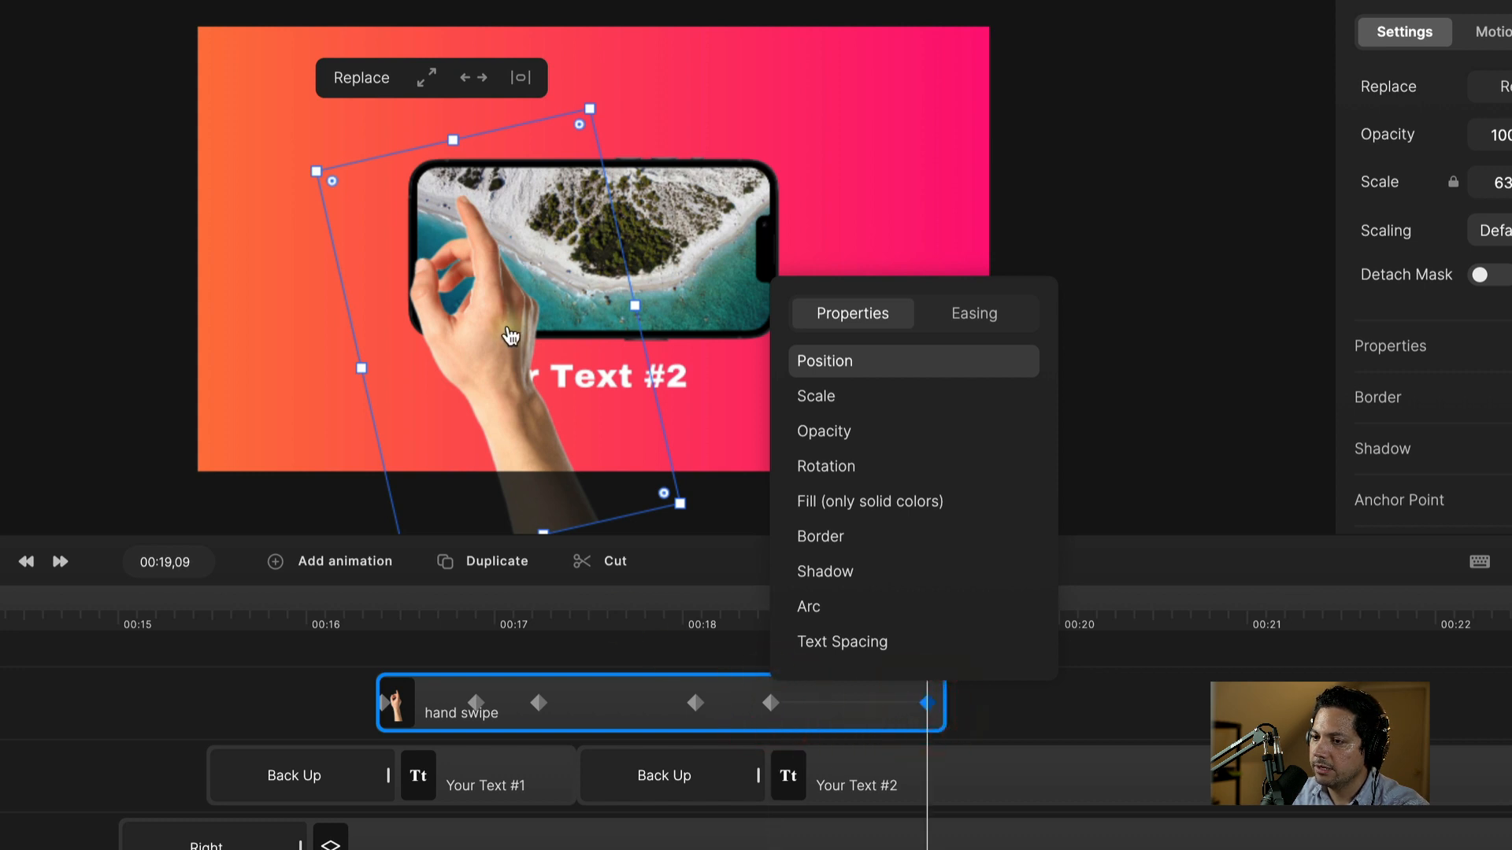
drag(496, 297, 499, 578)
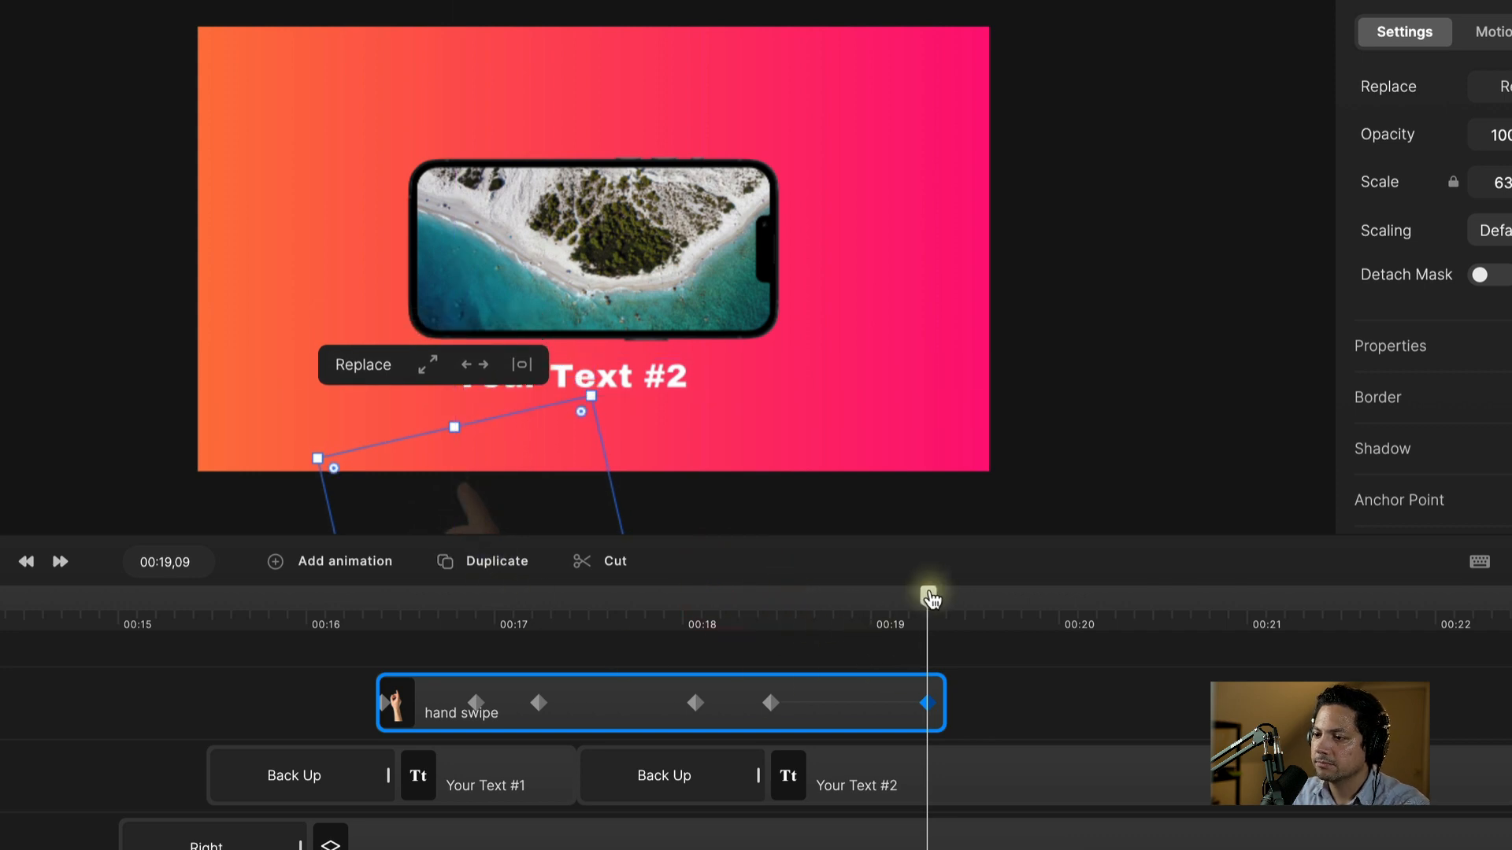
drag(928, 596, 366, 624)
key(space)
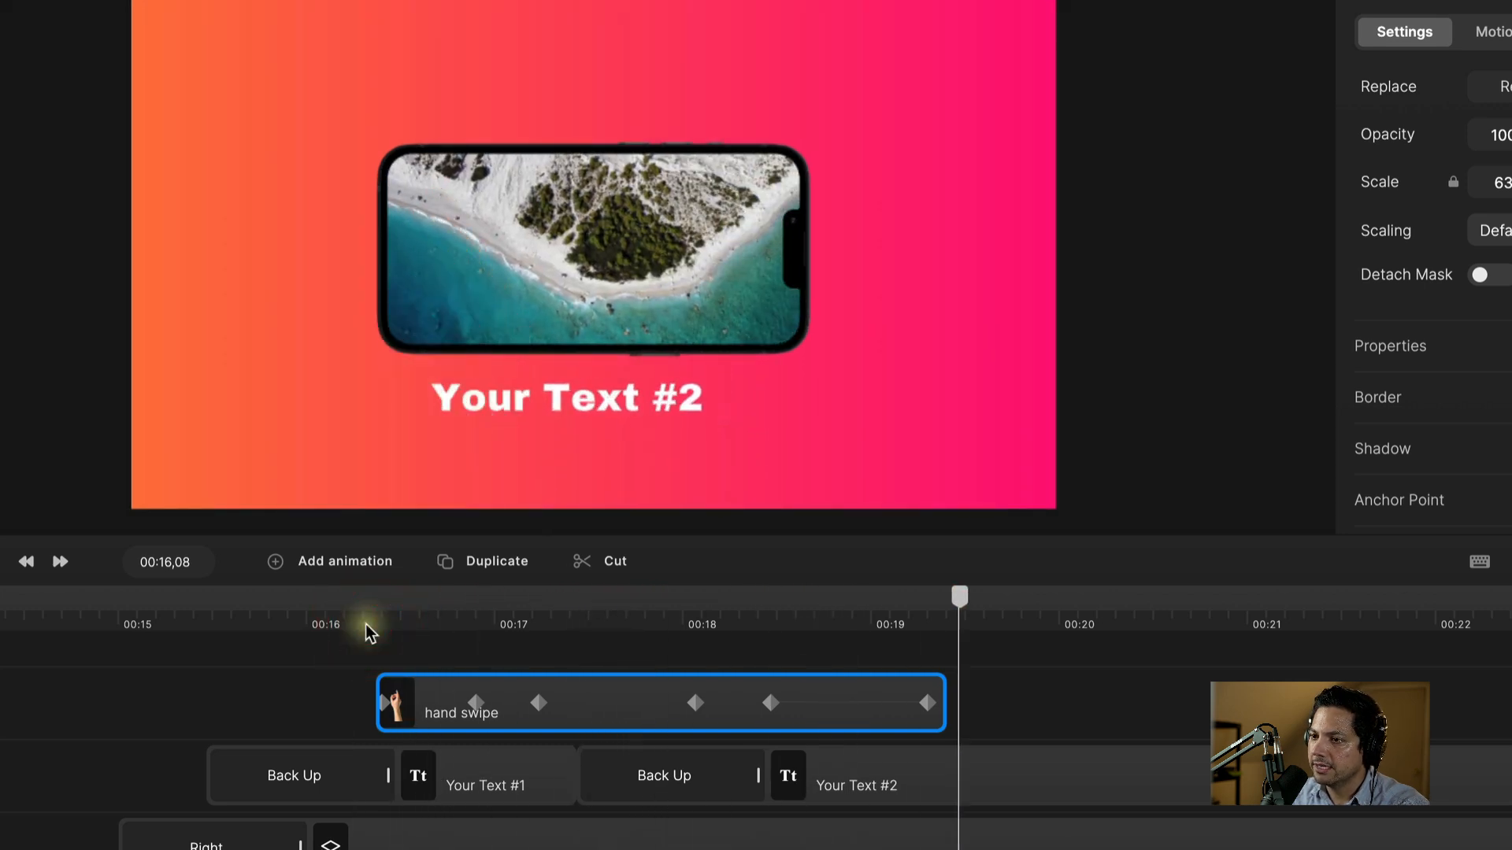
key(space)
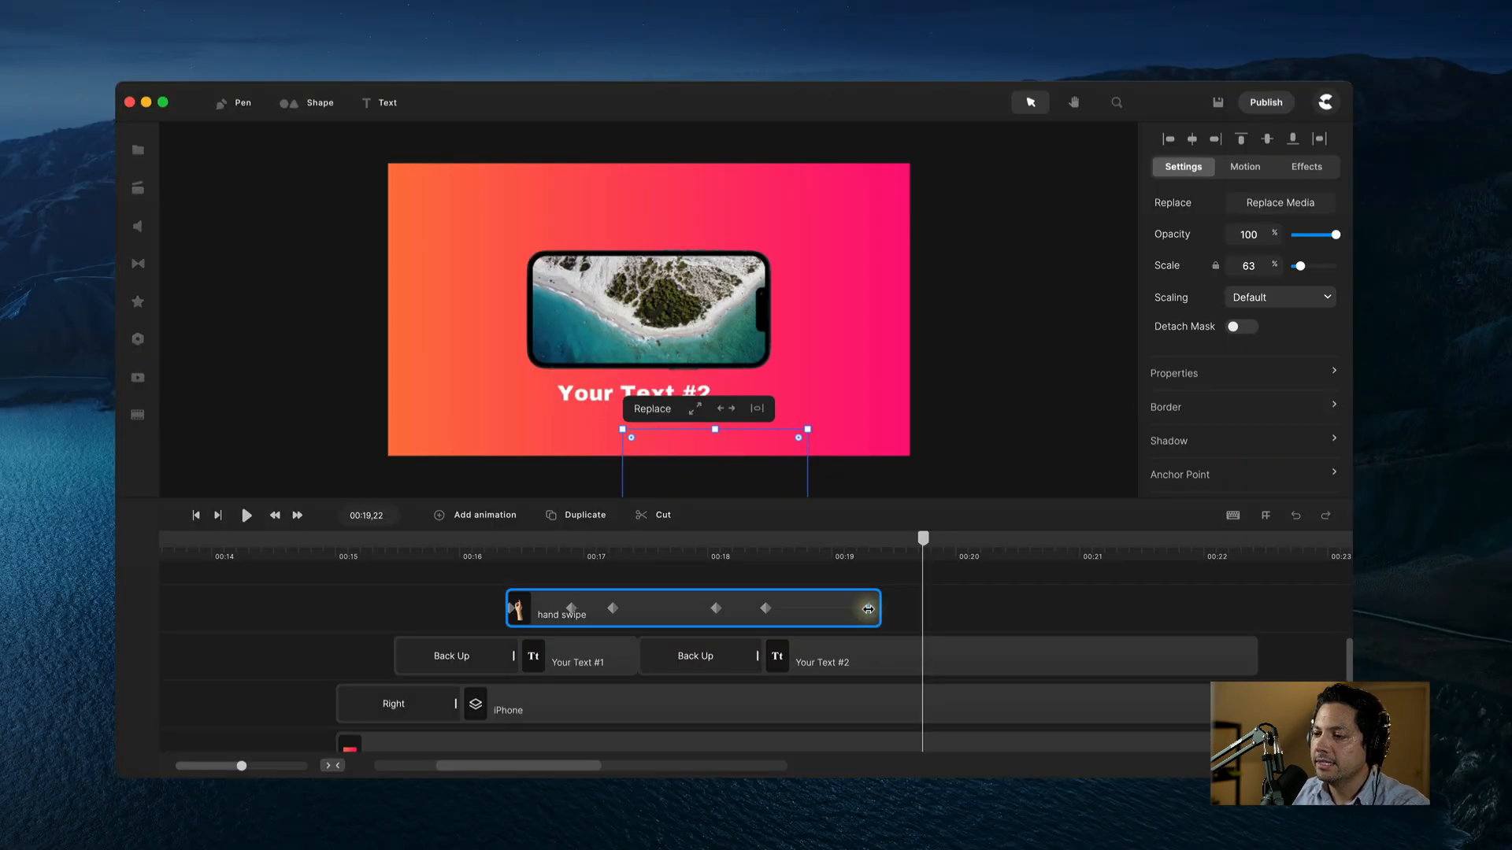
Step: Trim the end of the hand swipe clip and replay from 00:18 to check the exit
drag(868, 609, 845, 611)
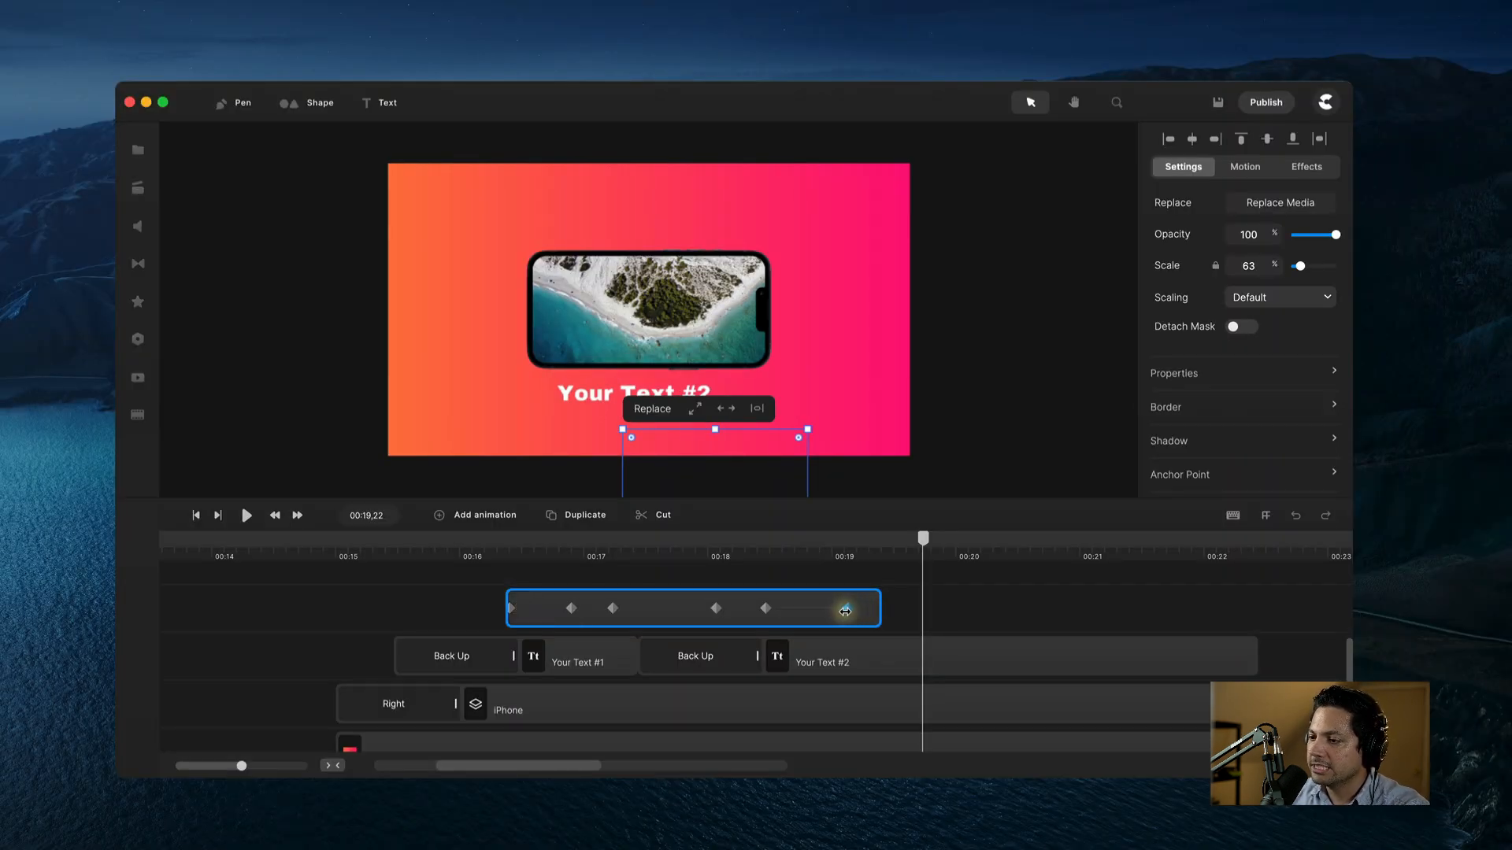
click(745, 557)
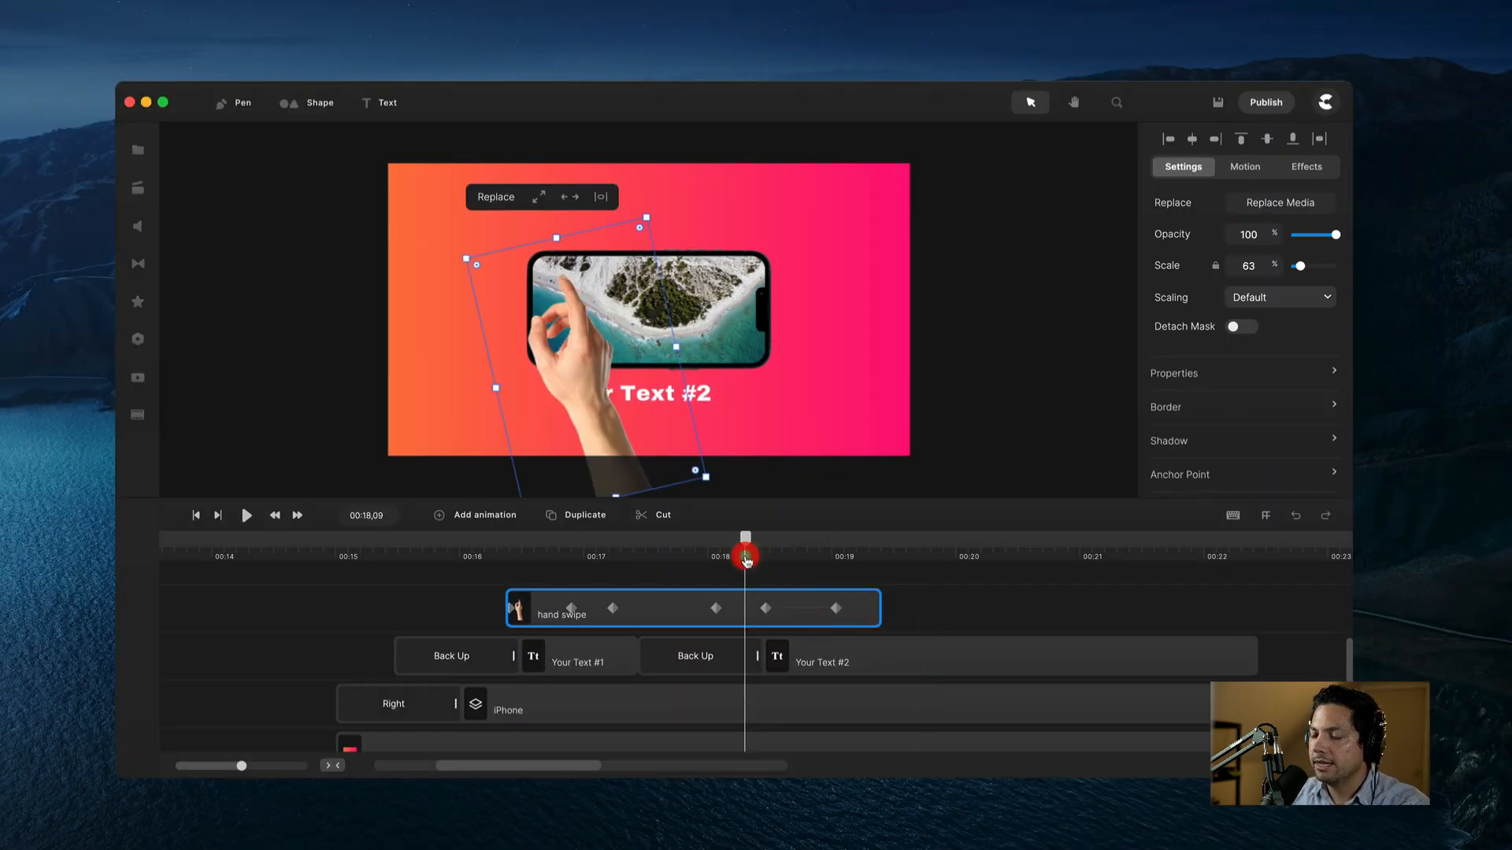
key(space)
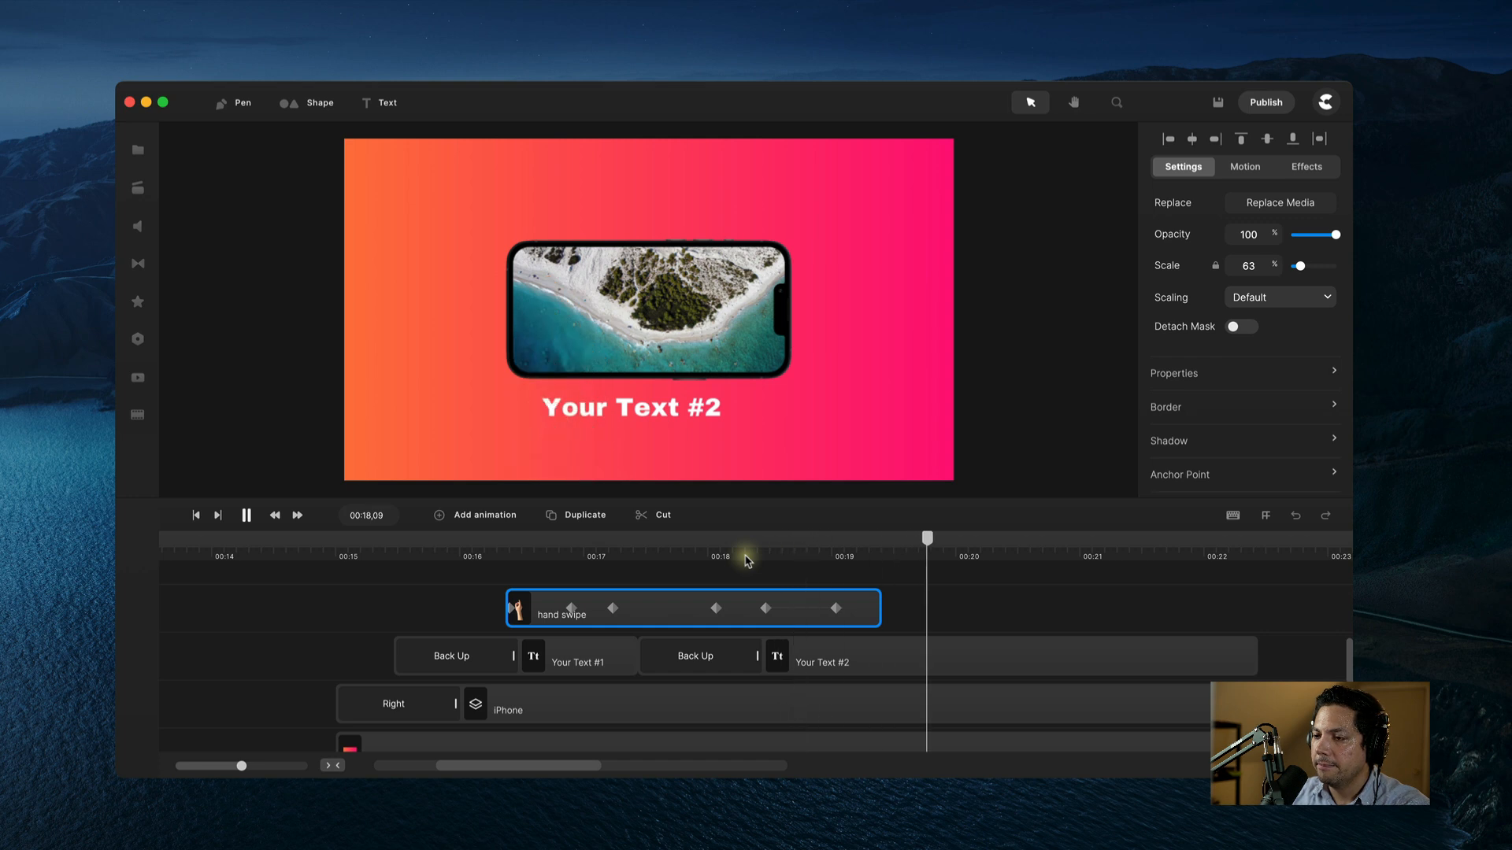
key(space)
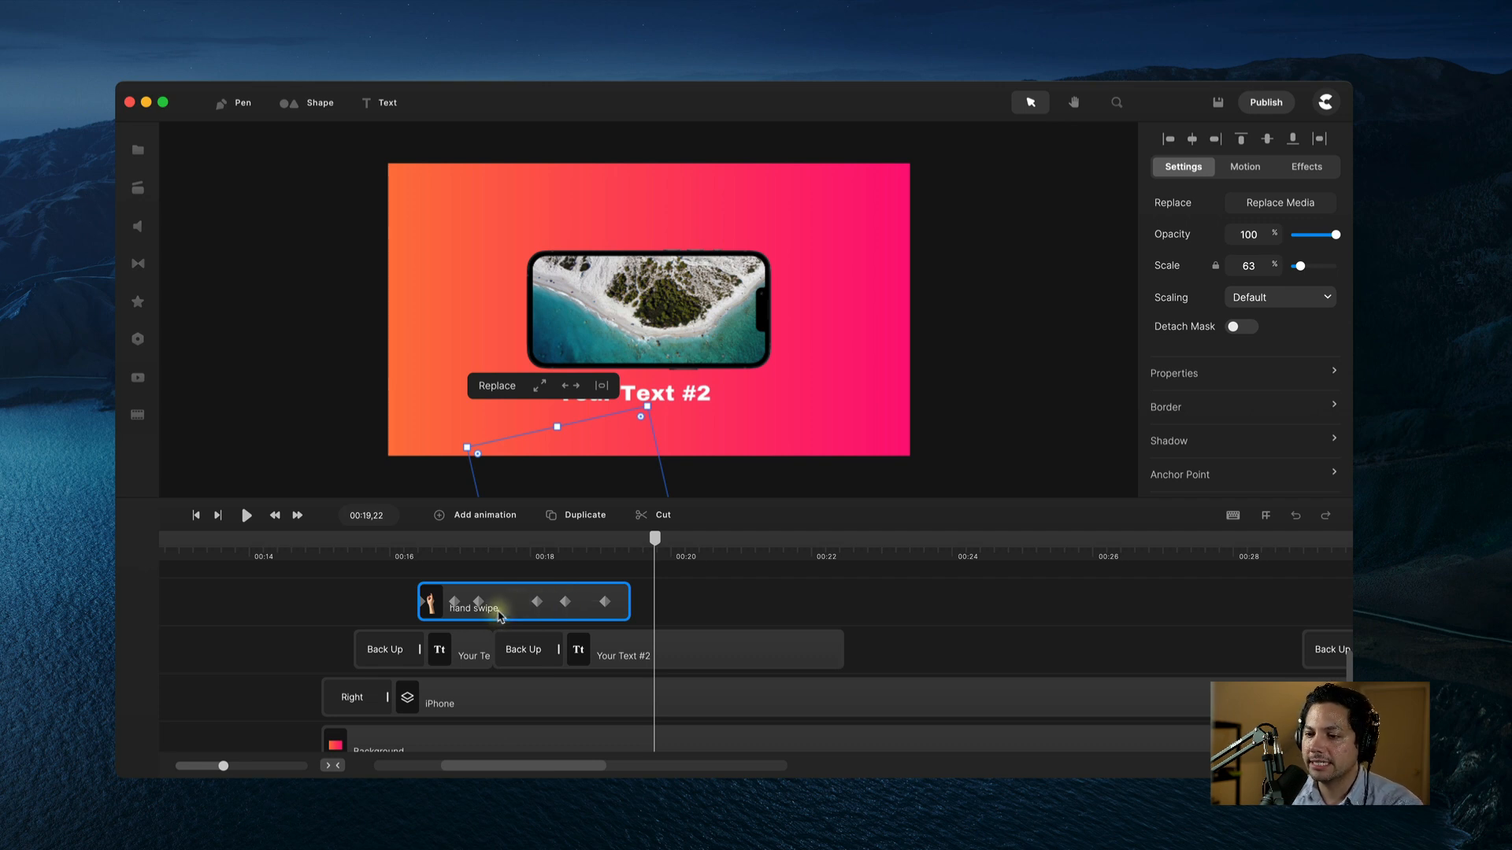
Step: Duplicate the hand swipe and place the copy on its own track starting near 00:20
click(569, 521)
drag(503, 620, 731, 667)
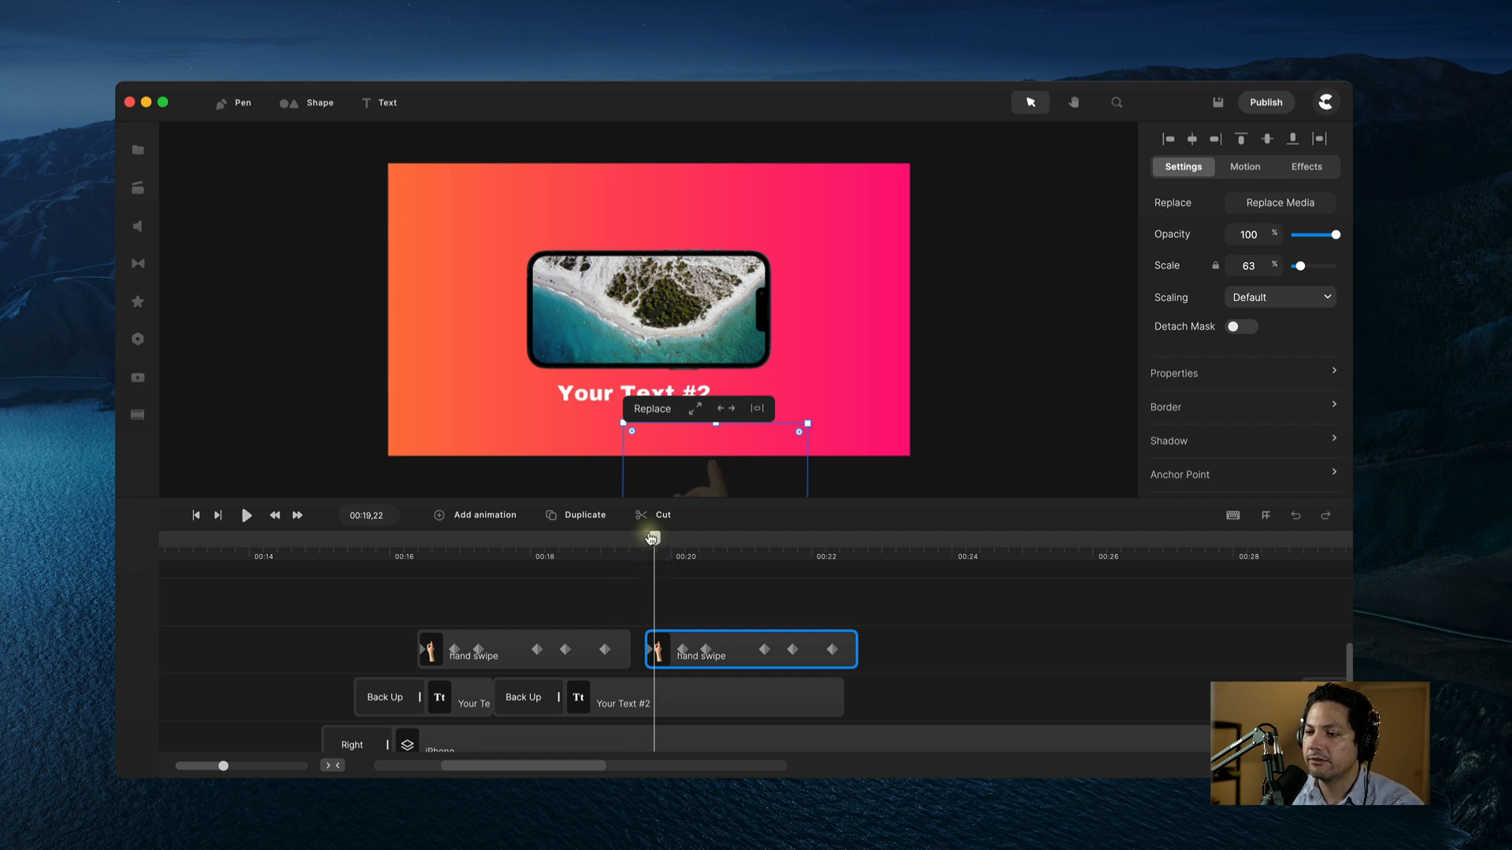
mouse_move(651, 538)
mouse_down()
mouse_move(381, 543)
mouse_move(396, 565)
mouse_move(364, 564)
mouse_move(690, 539)
mouse_move(596, 541)
mouse_move(582, 567)
mouse_move(647, 567)
mouse_up()
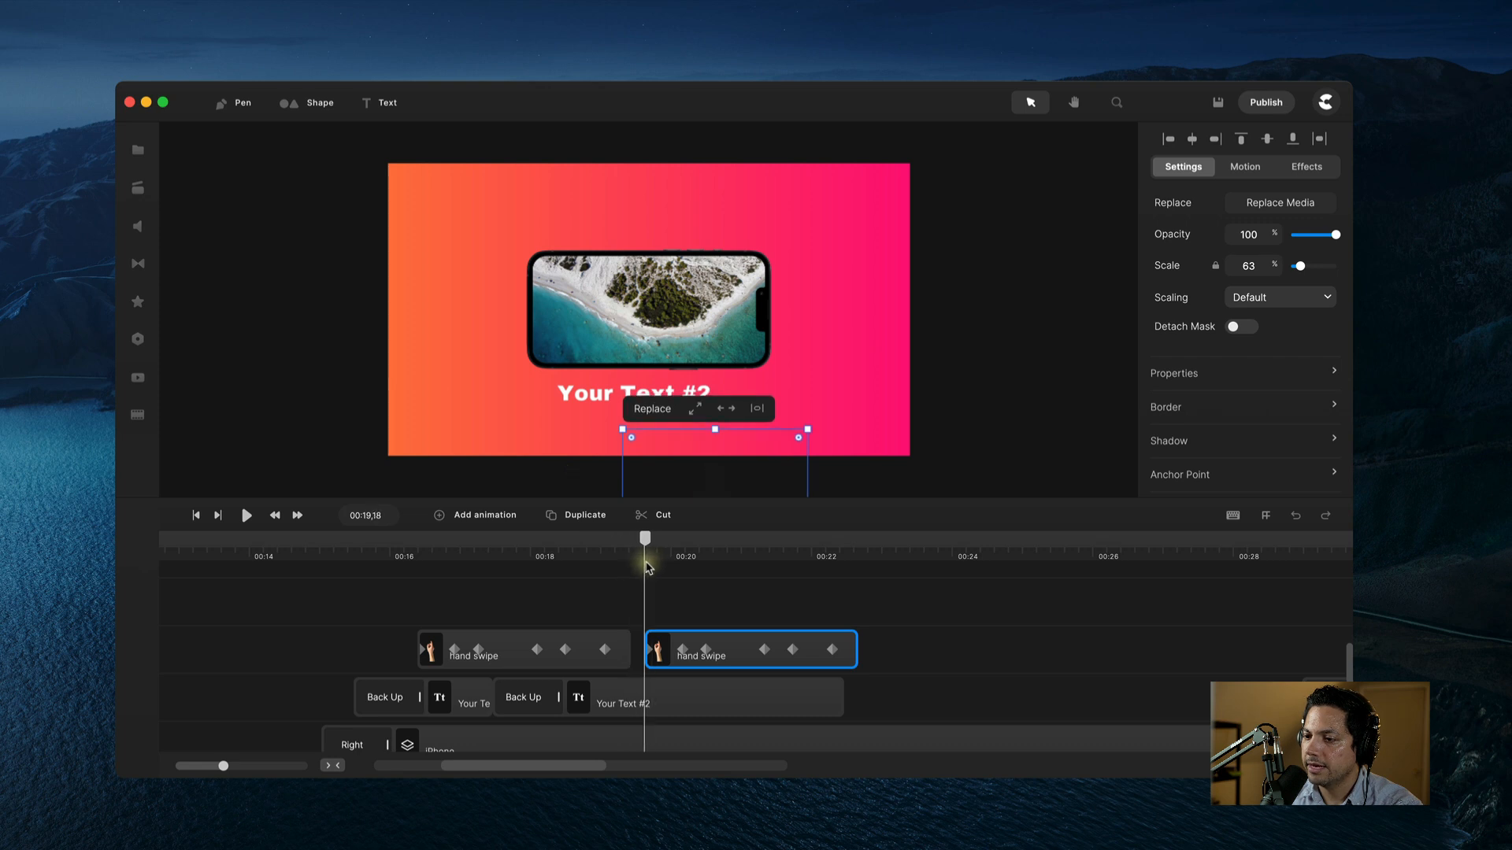
Step: Shift the copied hand swipe slightly earlier and preview it from 00:19
drag(729, 664, 724, 661)
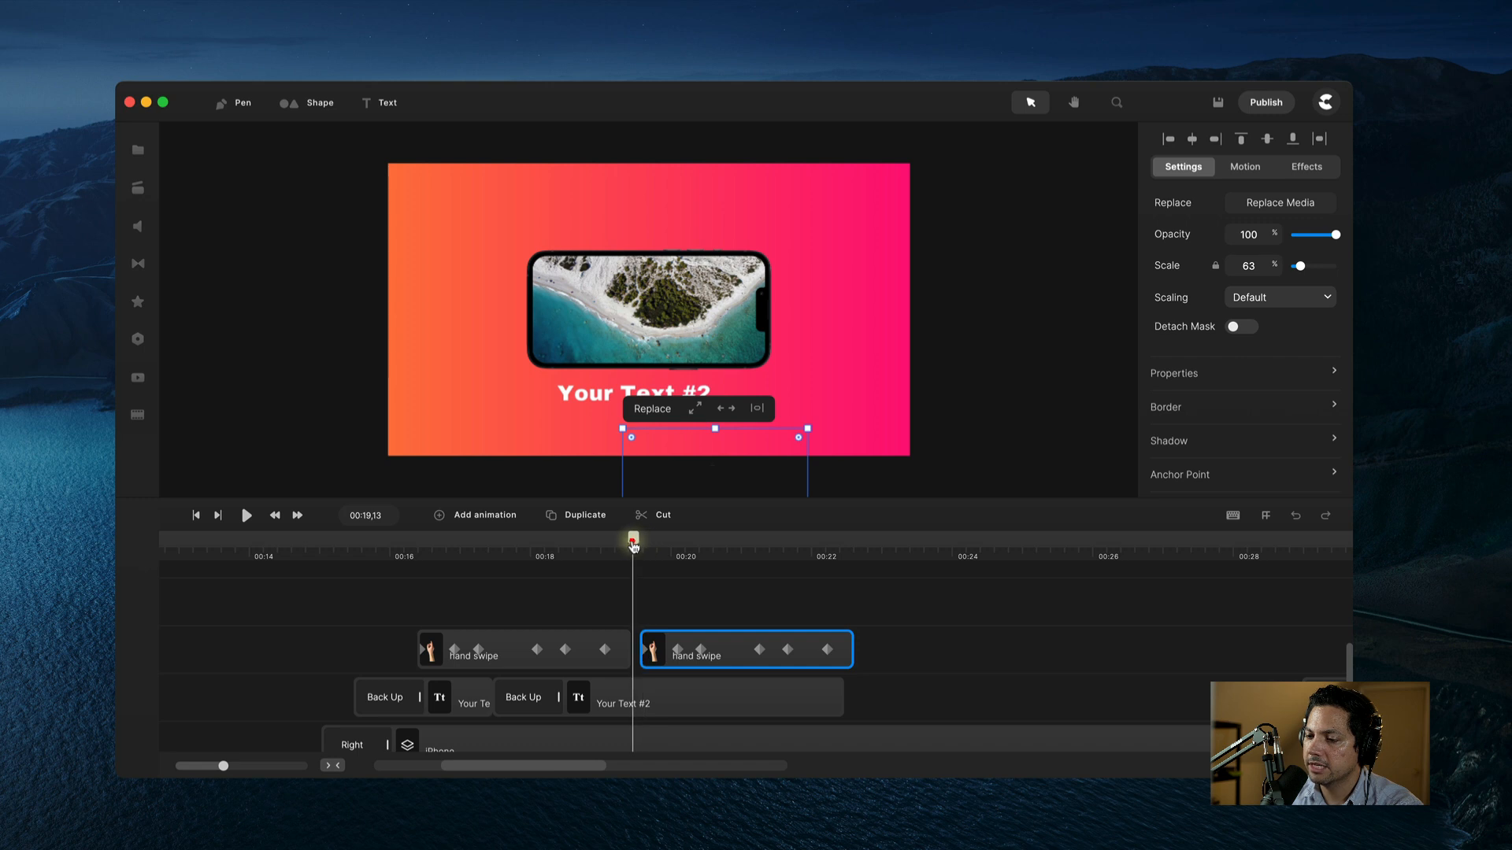
click(631, 542)
key(space)
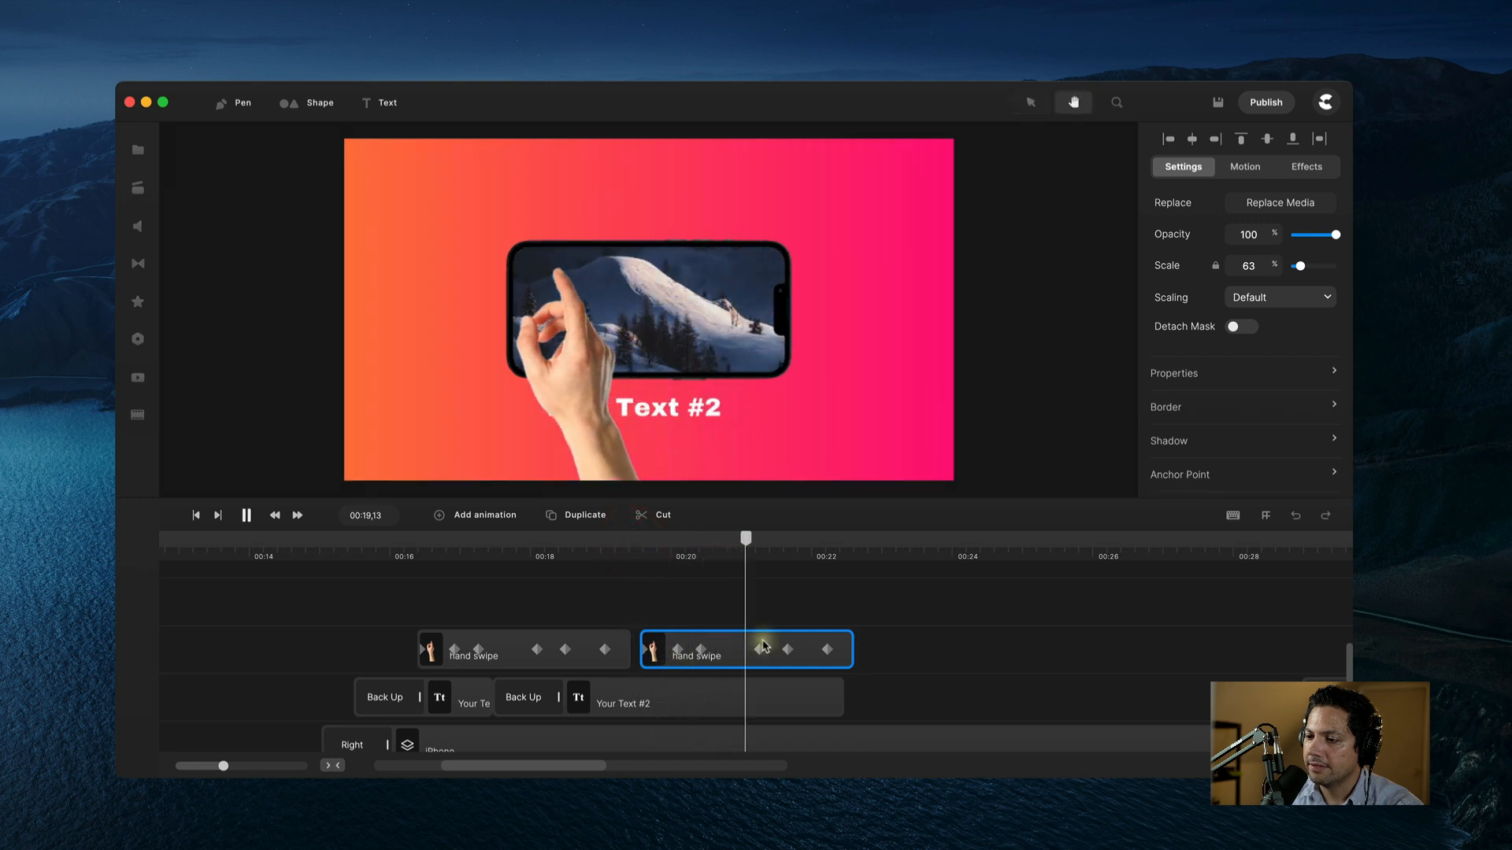
click(740, 668)
drag(738, 670, 729, 667)
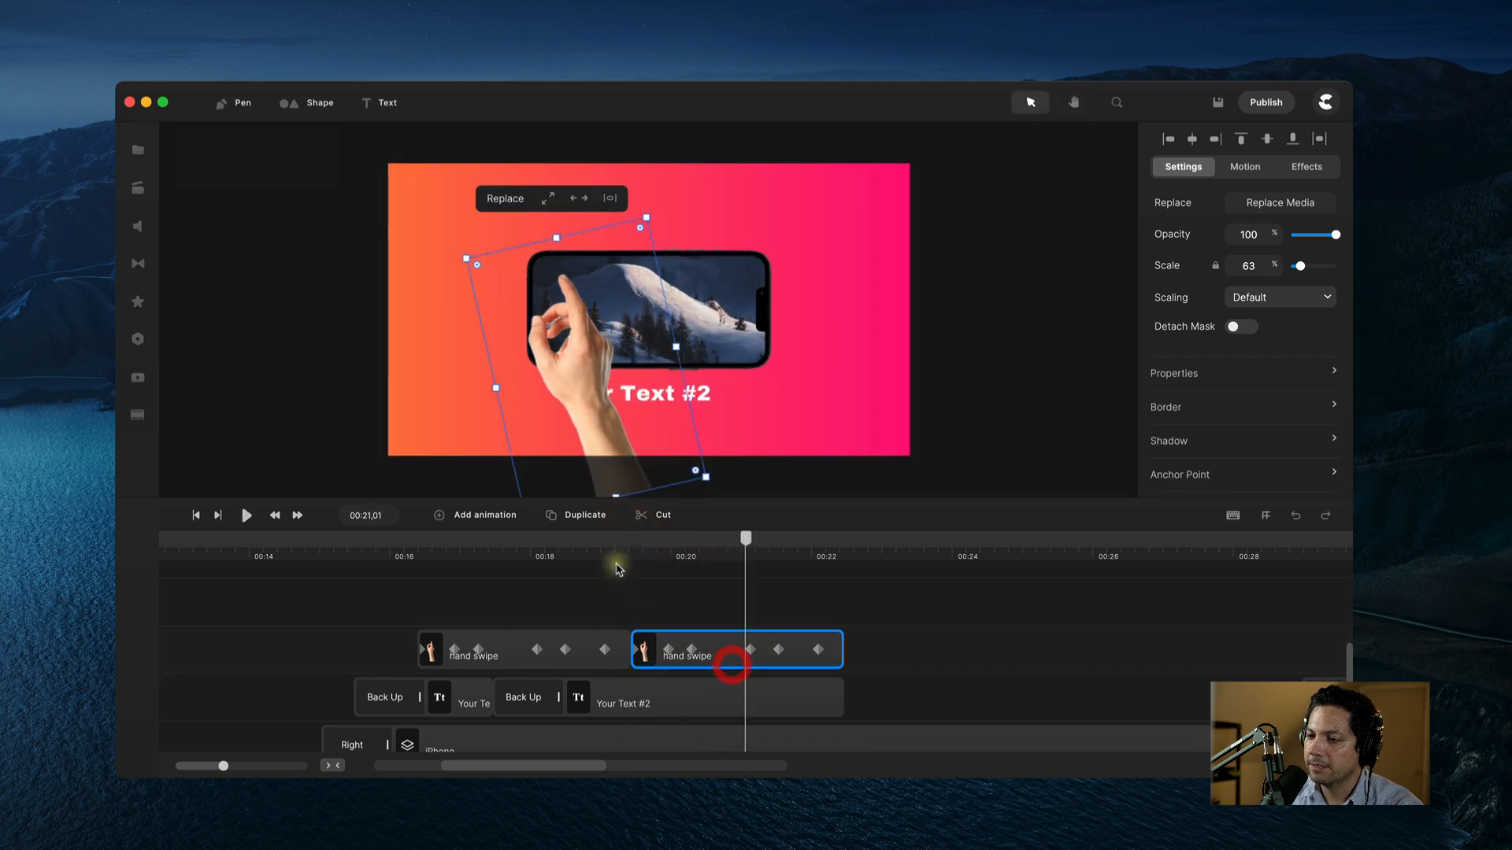
click(620, 561)
drag(621, 560, 787, 557)
mouse_move(594, 546)
mouse_down()
mouse_move(541, 545)
mouse_move(611, 561)
mouse_move(523, 577)
mouse_move(604, 565)
mouse_move(573, 564)
mouse_up()
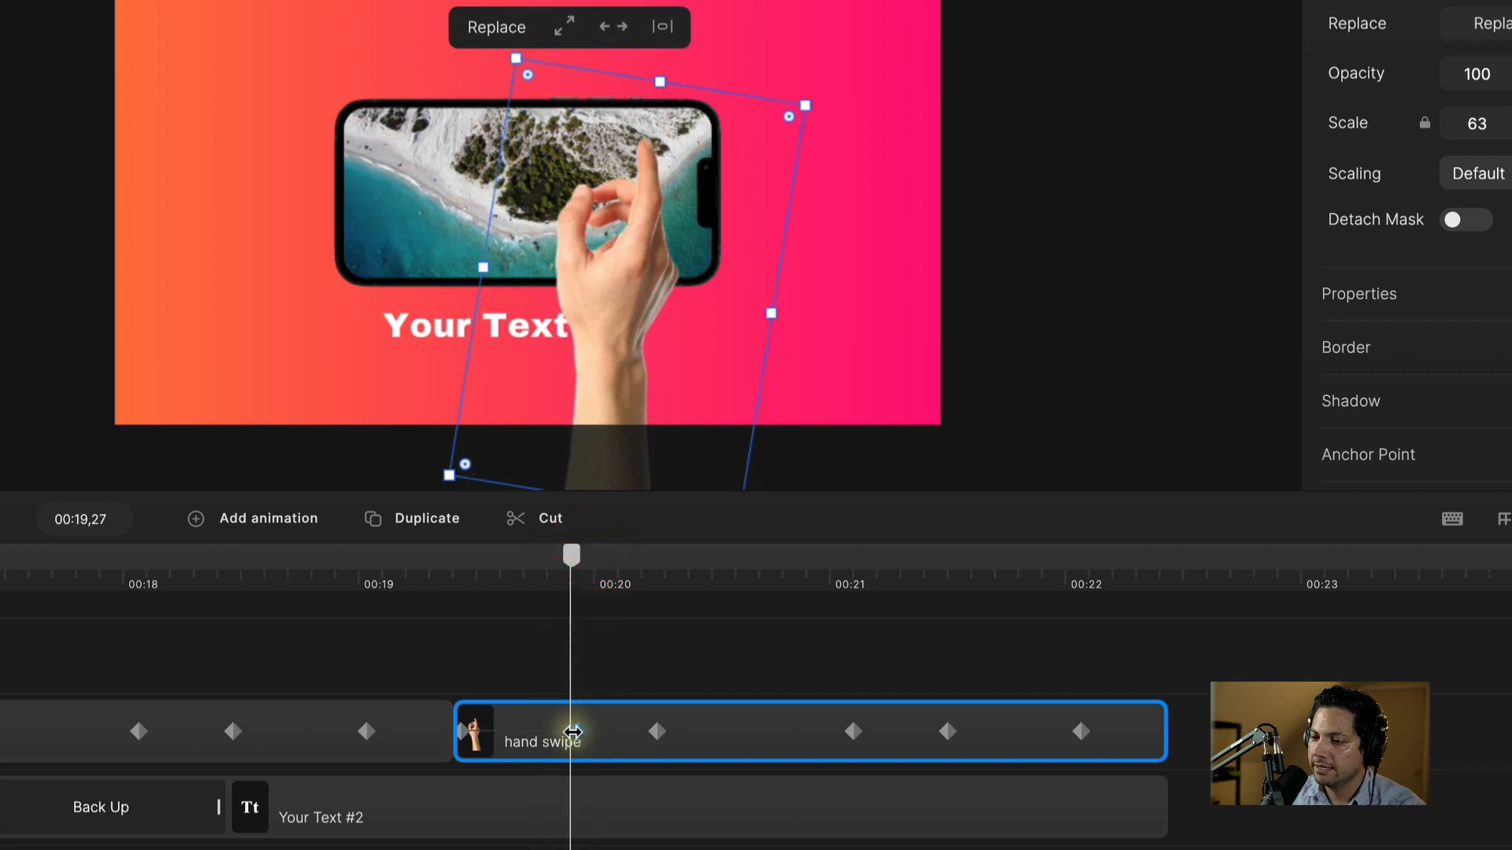
Step: Move the second swipe's keyframes earlier, the first to about 00:19,23, and replay
drag(572, 732, 538, 732)
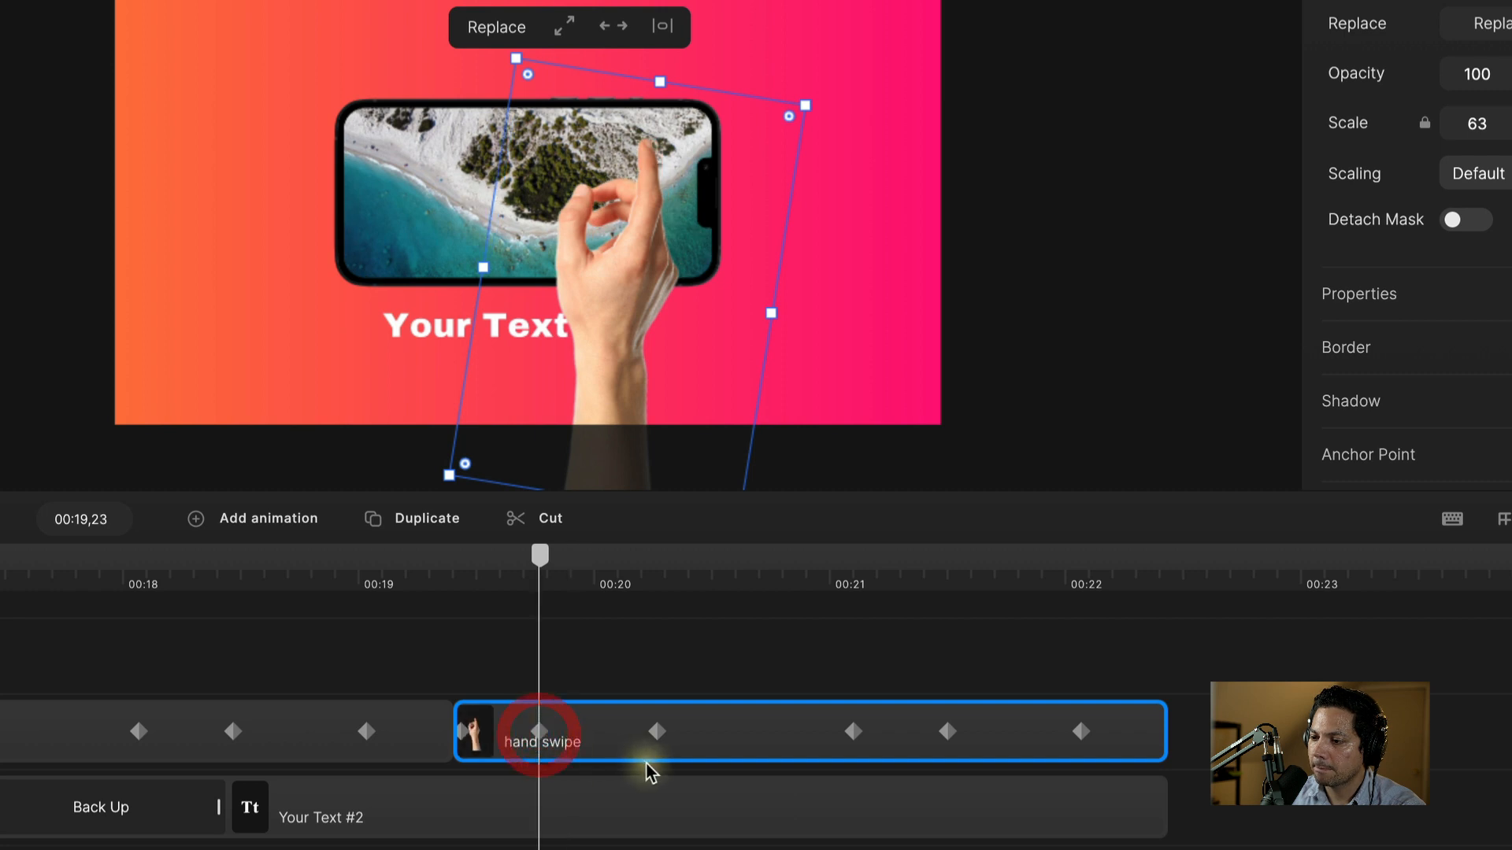
drag(540, 559, 572, 569)
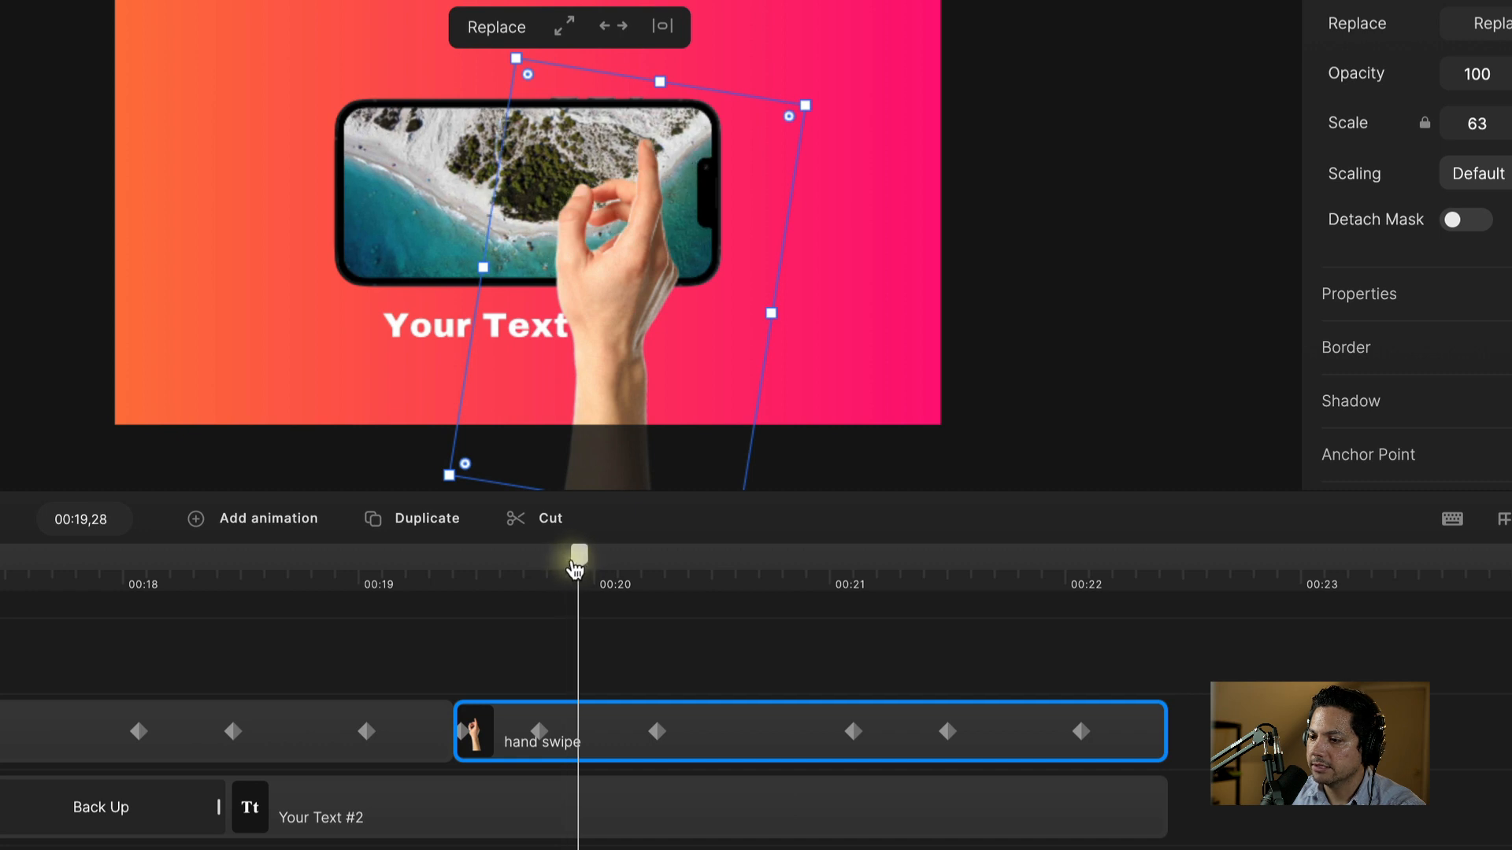
drag(657, 731, 573, 733)
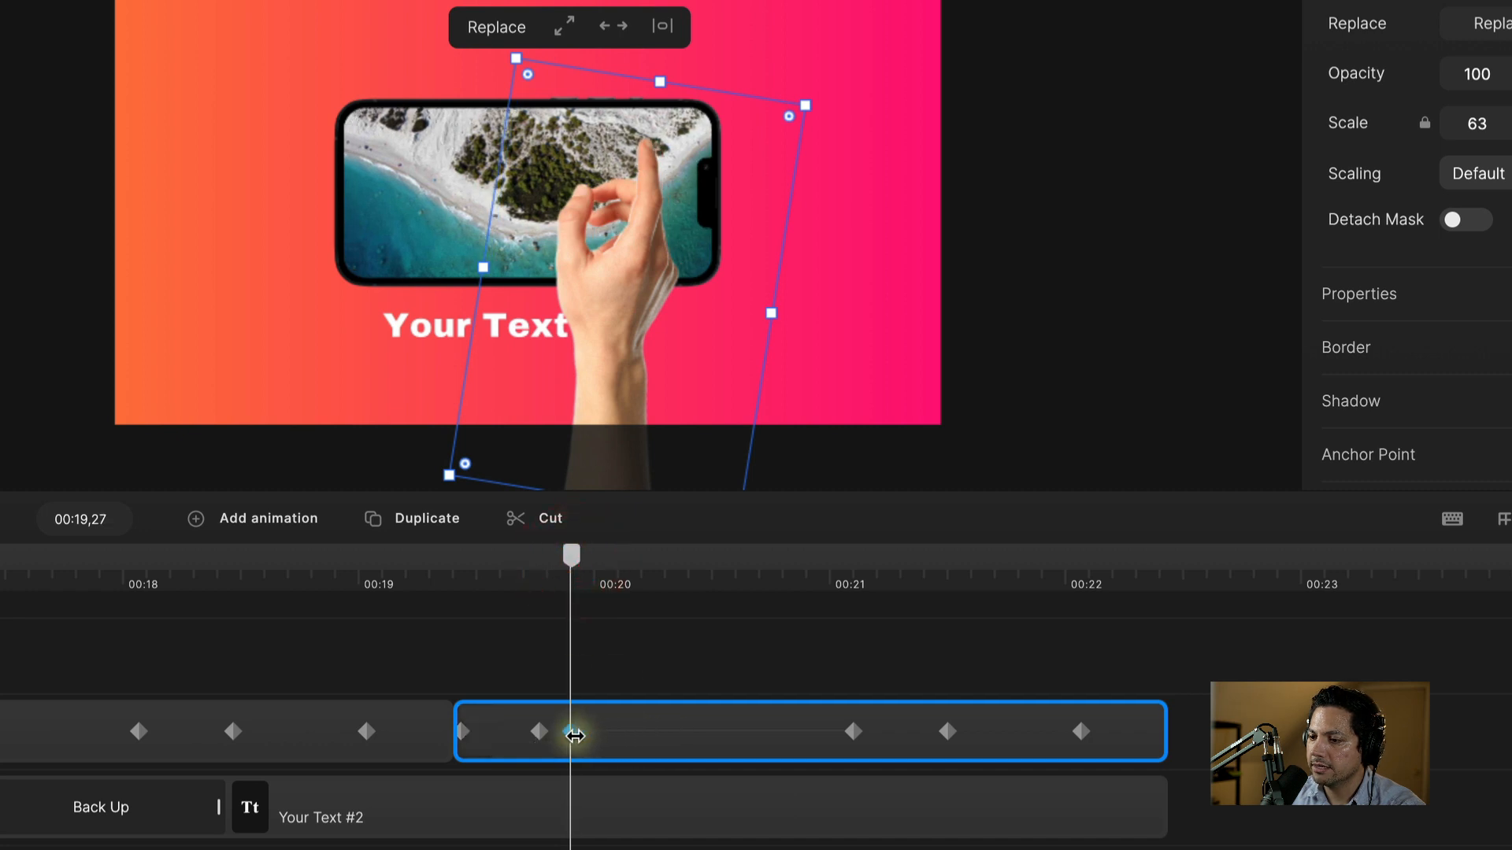
click(853, 734)
drag(852, 734, 681, 734)
click(444, 574)
key(space)
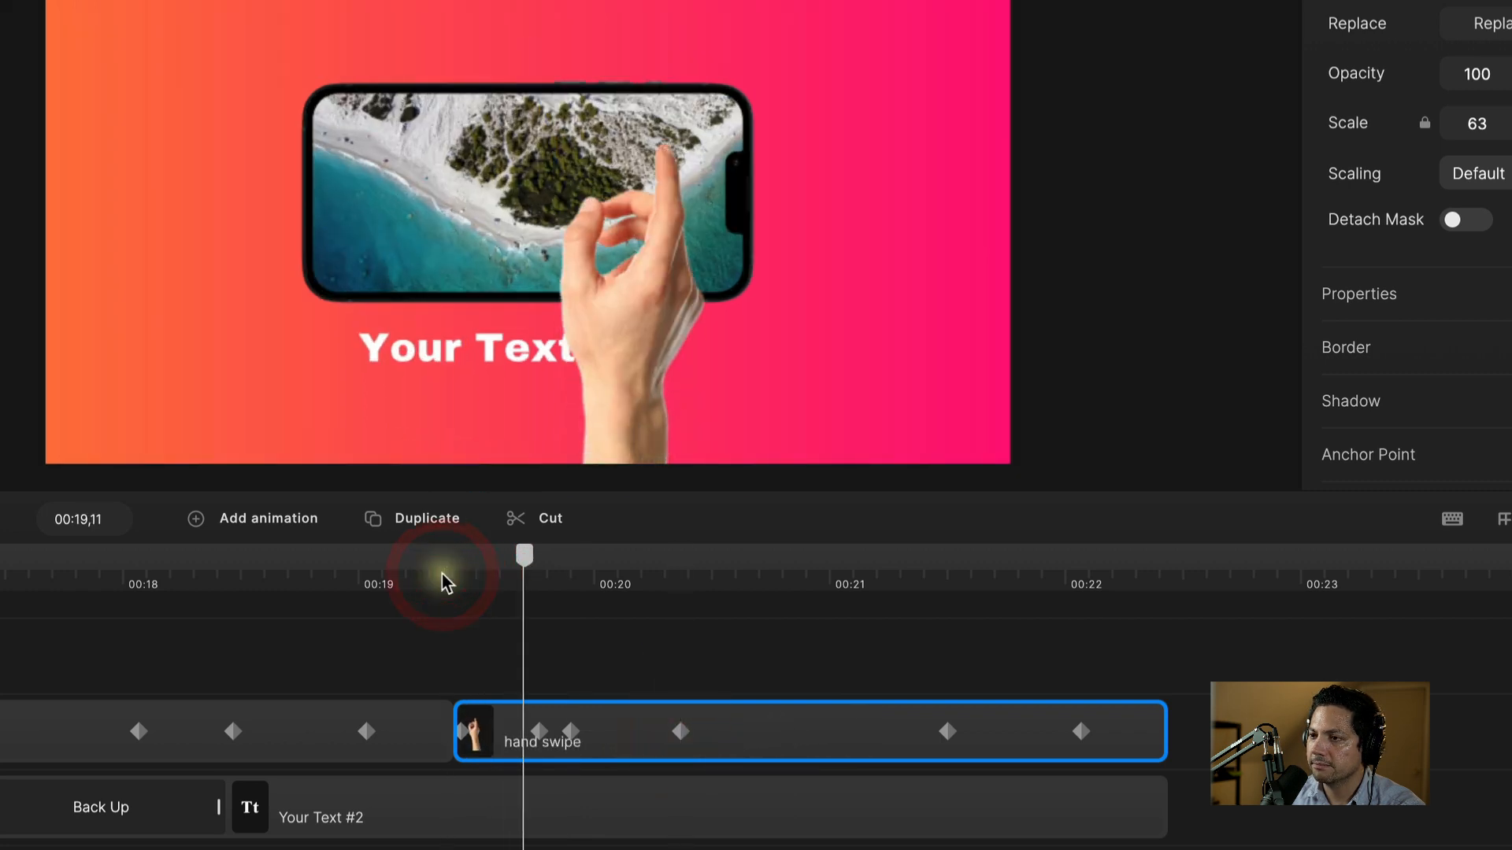
drag(791, 555, 657, 595)
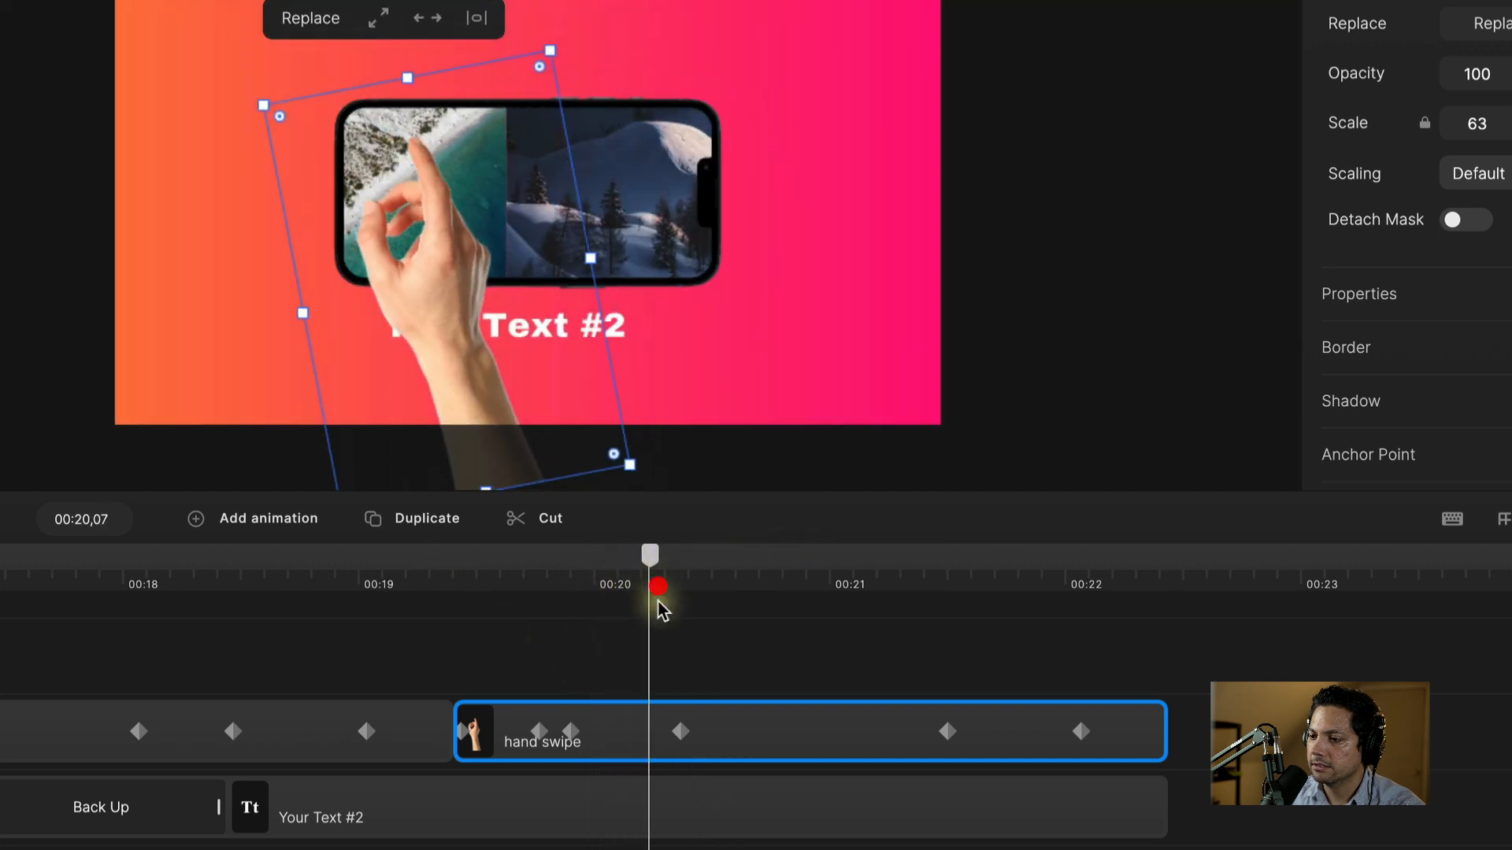
drag(682, 732, 726, 729)
Step: Replay the adjusted swipe and trim Your Text #2 to end at 00:20
click(521, 586)
key(space)
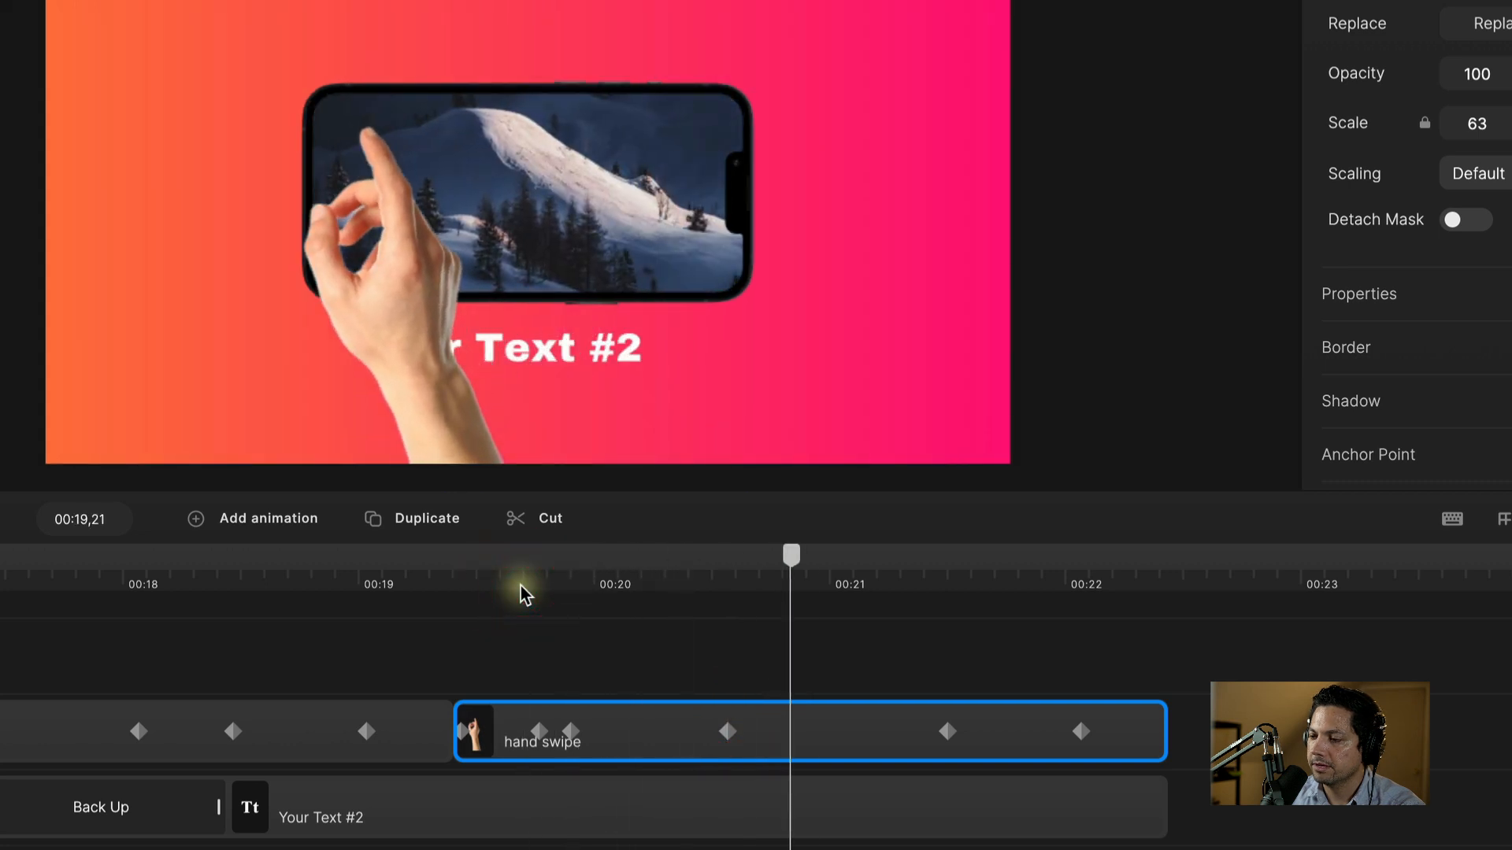
key(space)
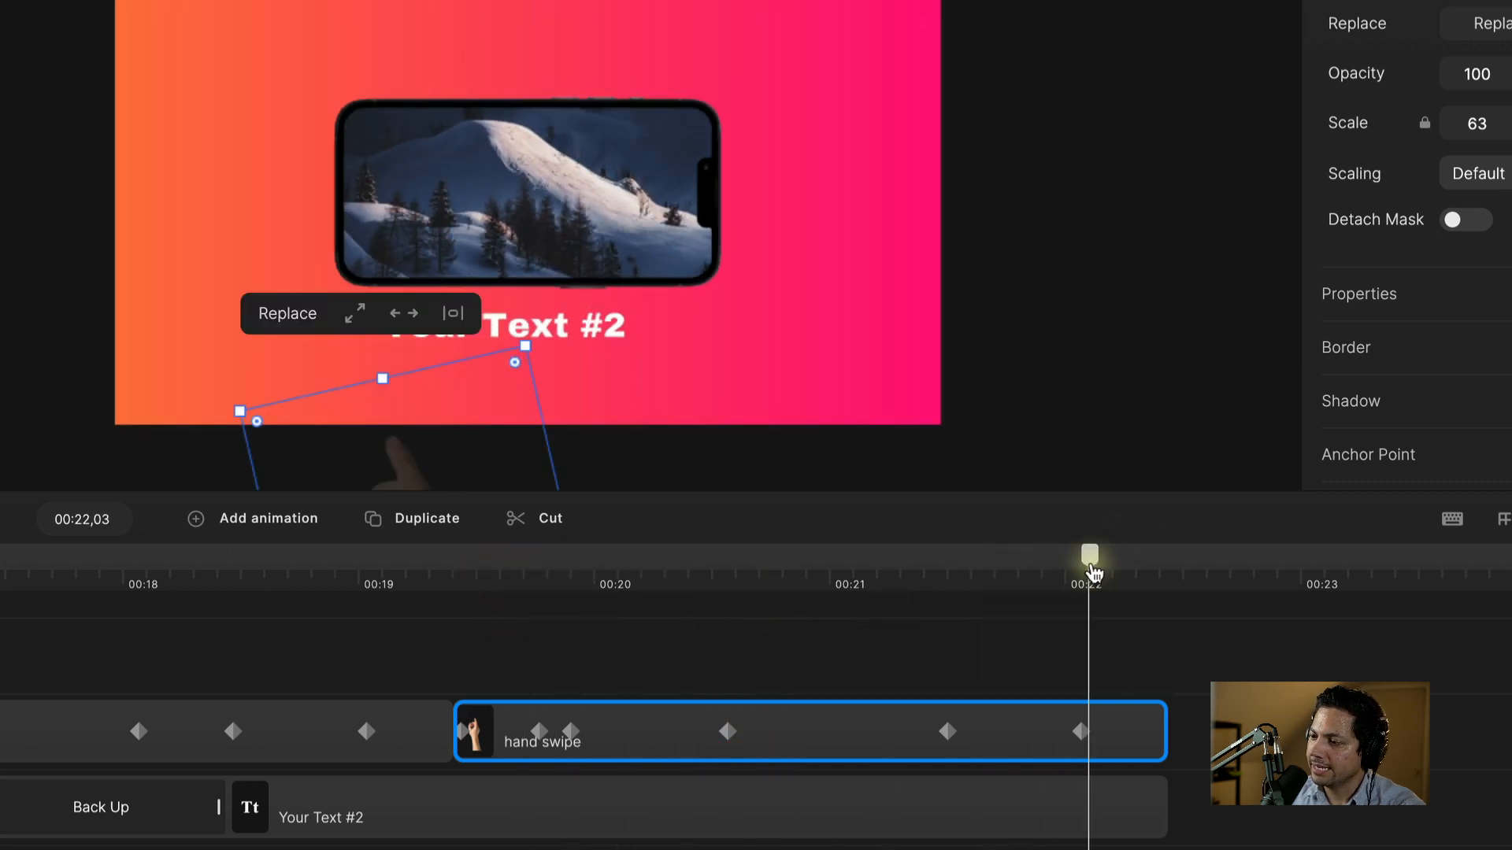
drag(1093, 556, 625, 659)
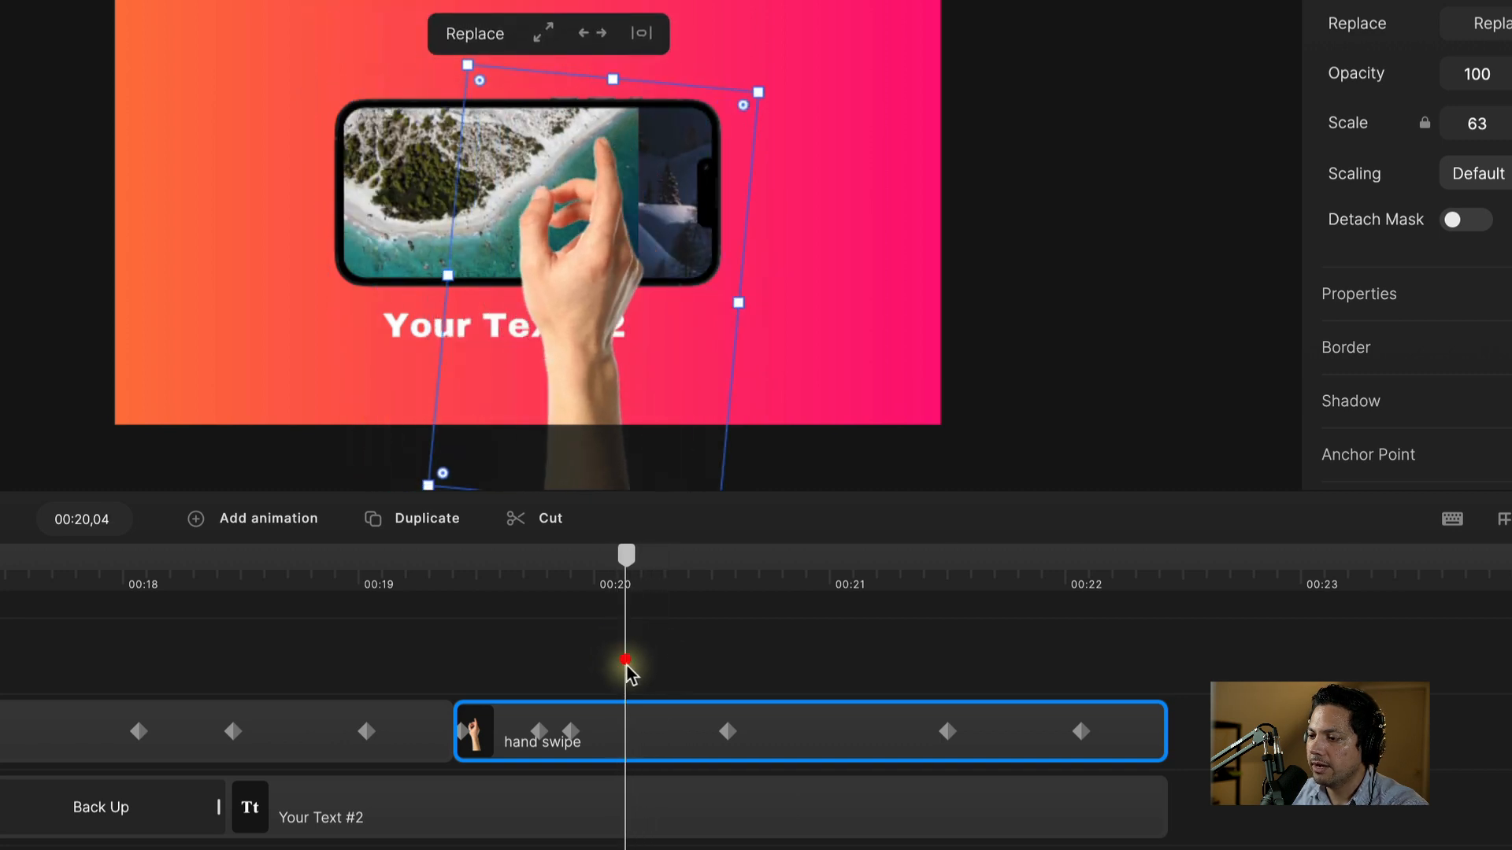
drag(1159, 816, 616, 823)
Step: Zoom the timeline out and slide Your Text #3 to start at 00:20, right after Your Text #2
drag(607, 770, 595, 771)
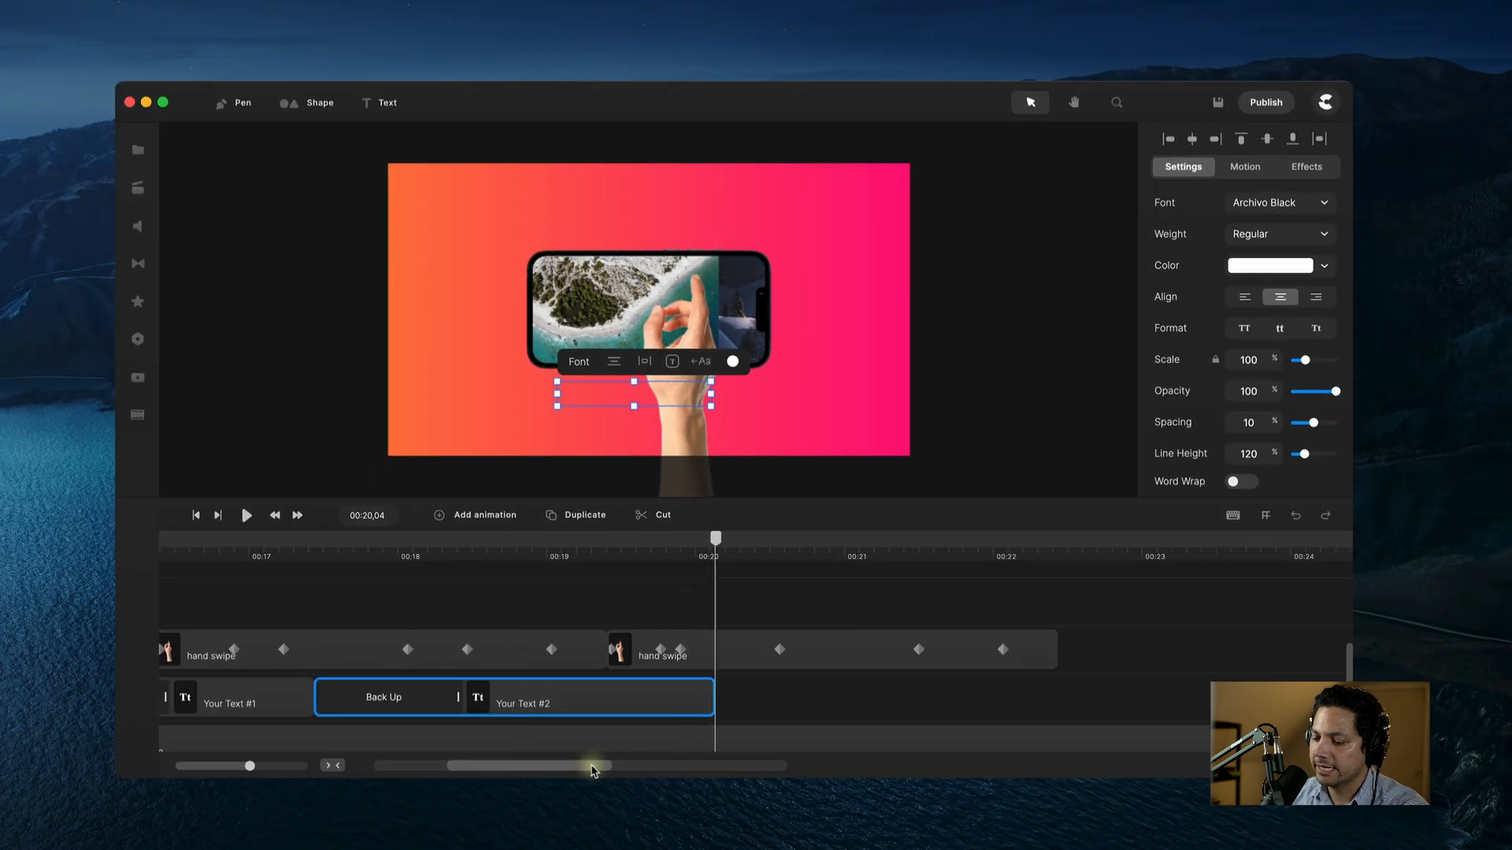
drag(251, 767, 221, 768)
drag(549, 768, 555, 767)
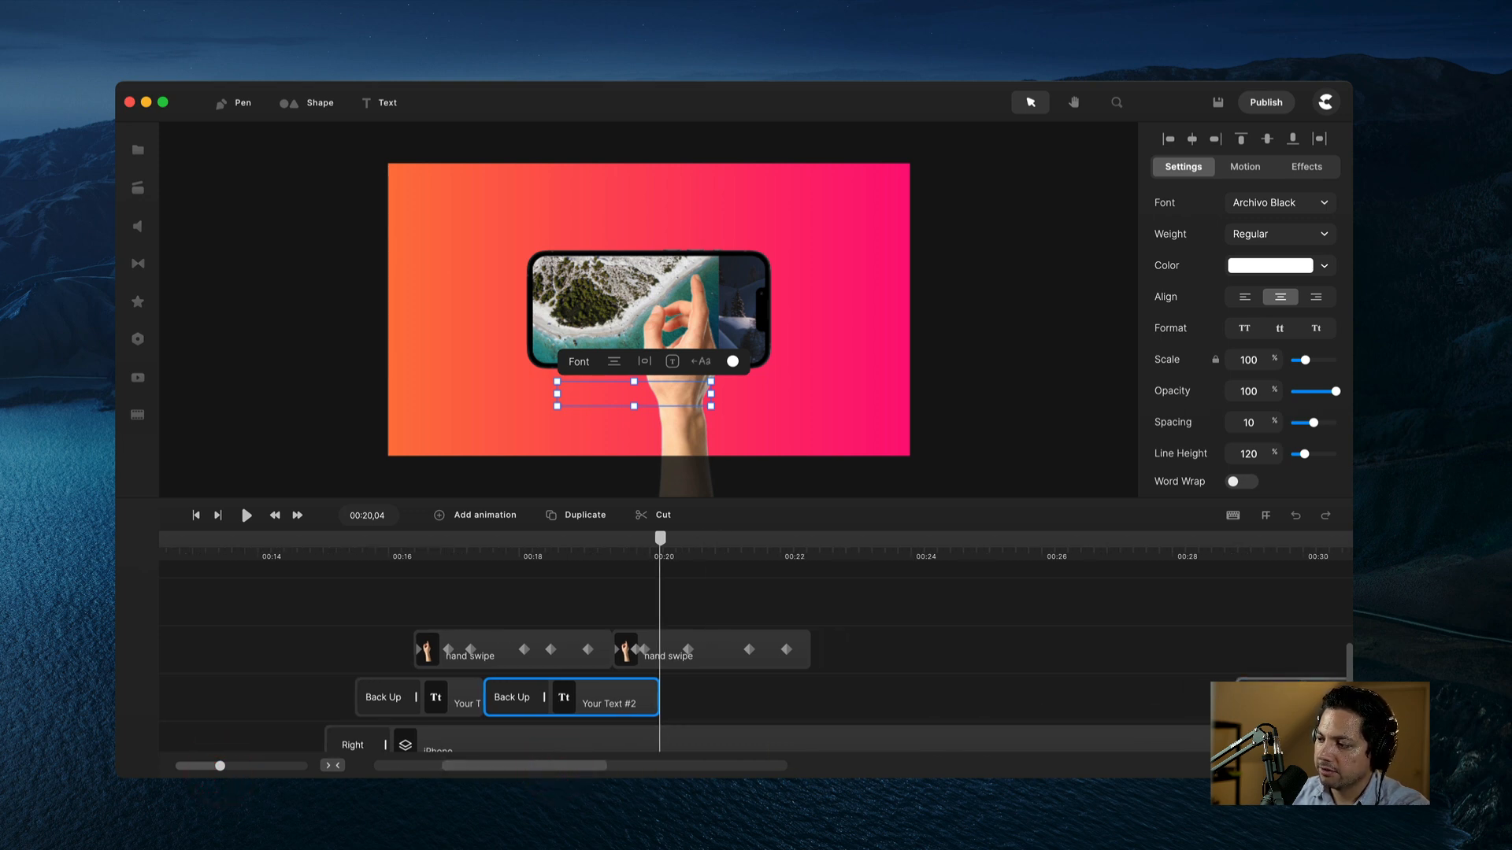
drag(1321, 703, 748, 703)
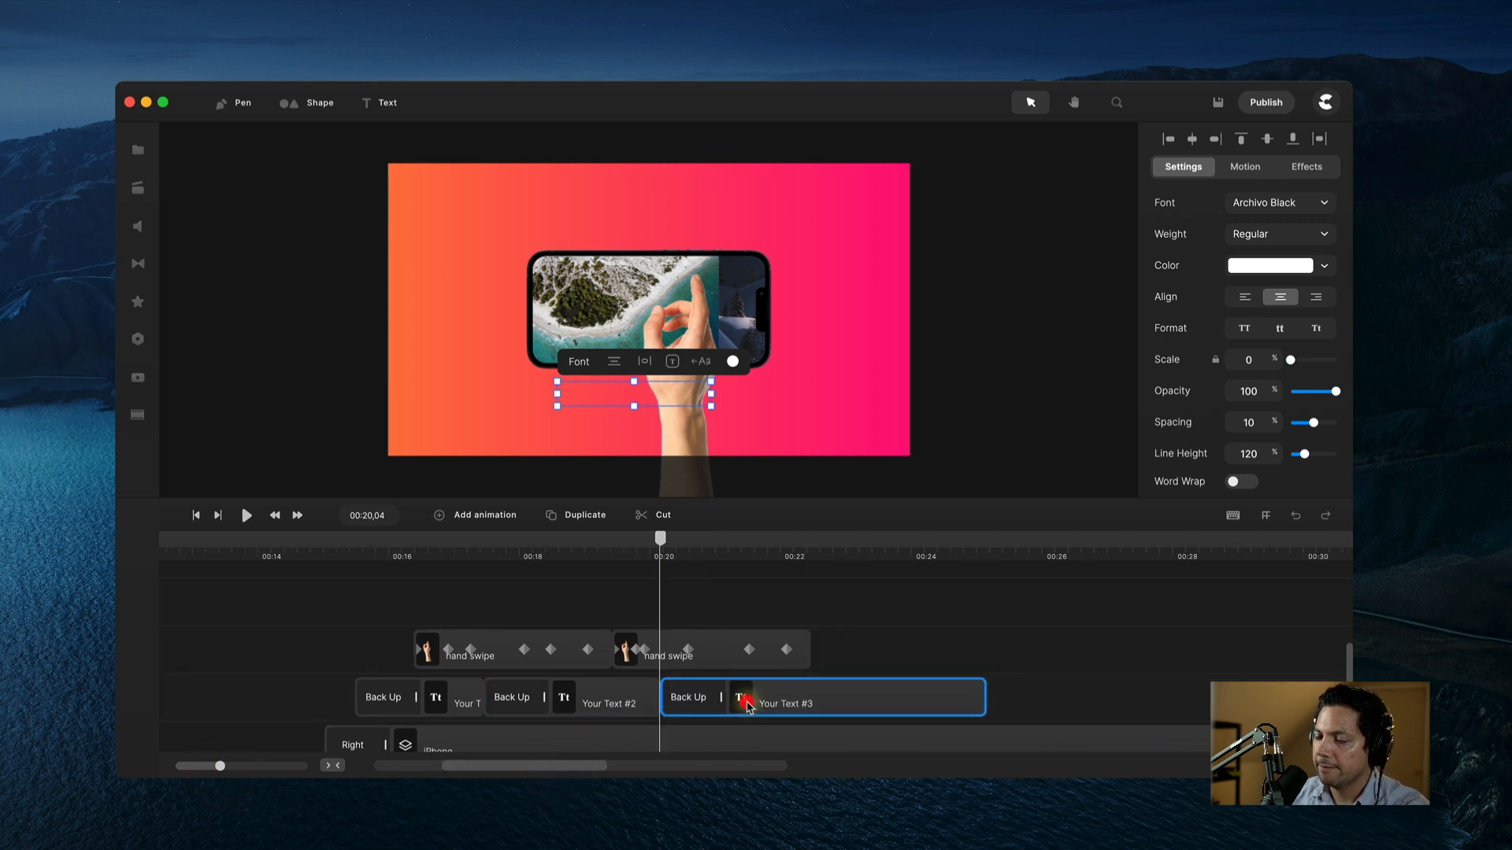
Step: Play back from about 00:19 to check the text timing, then rewind to about 00:15
click(614, 551)
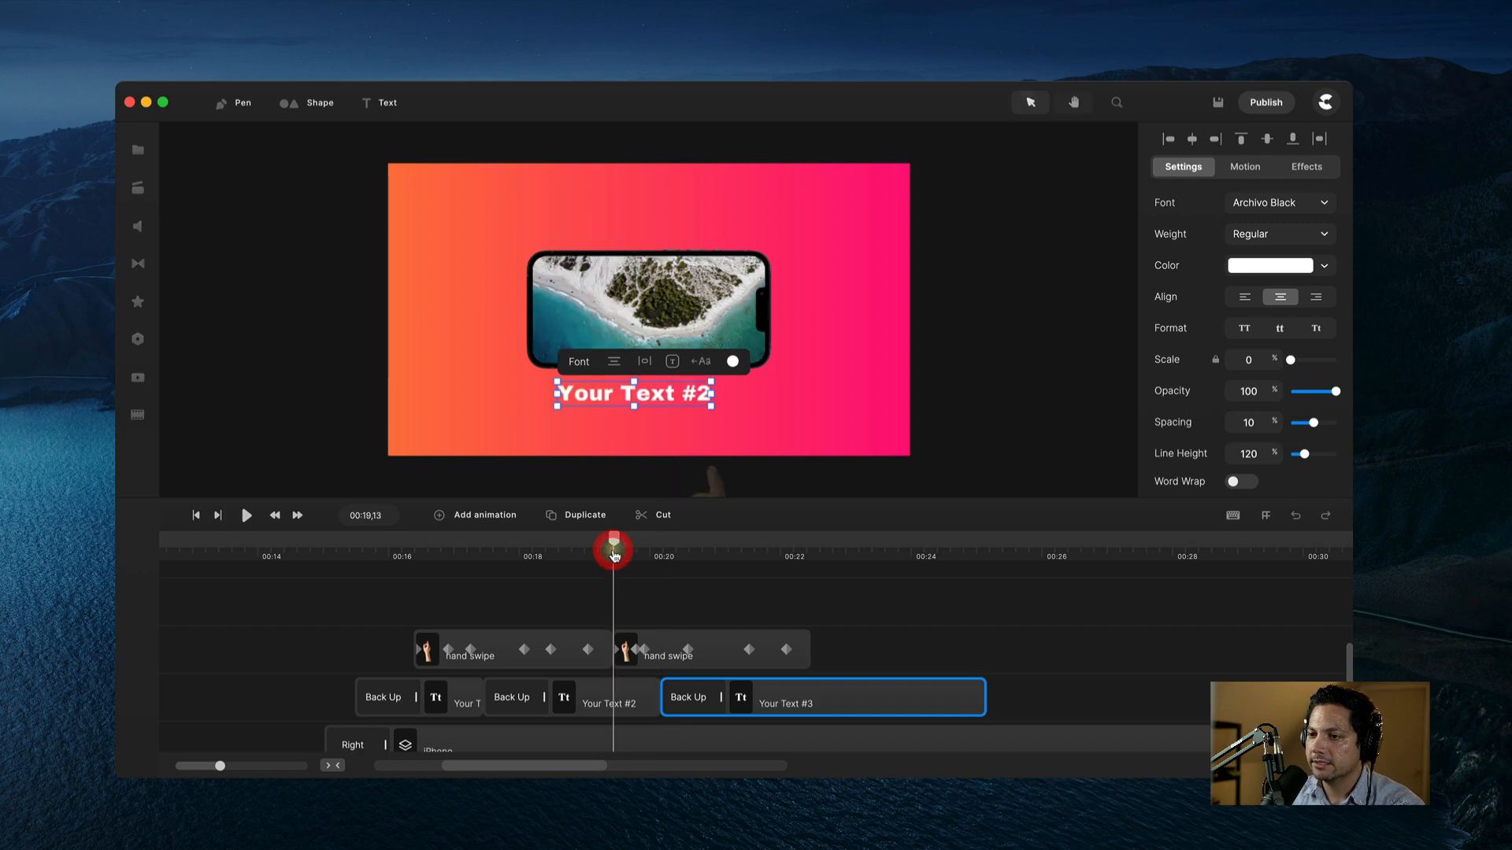
key(space)
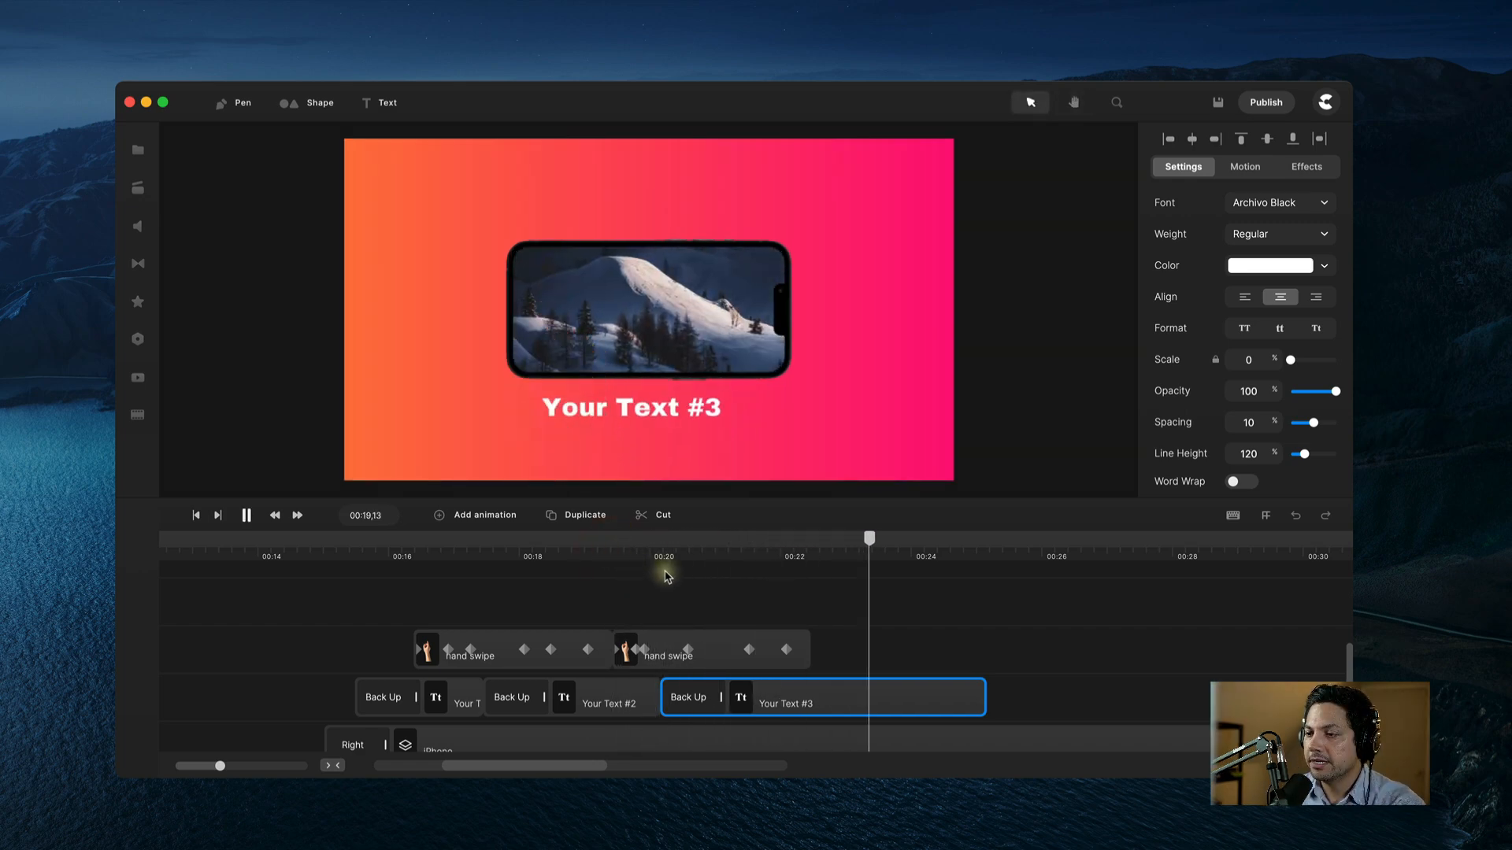
drag(795, 573, 384, 572)
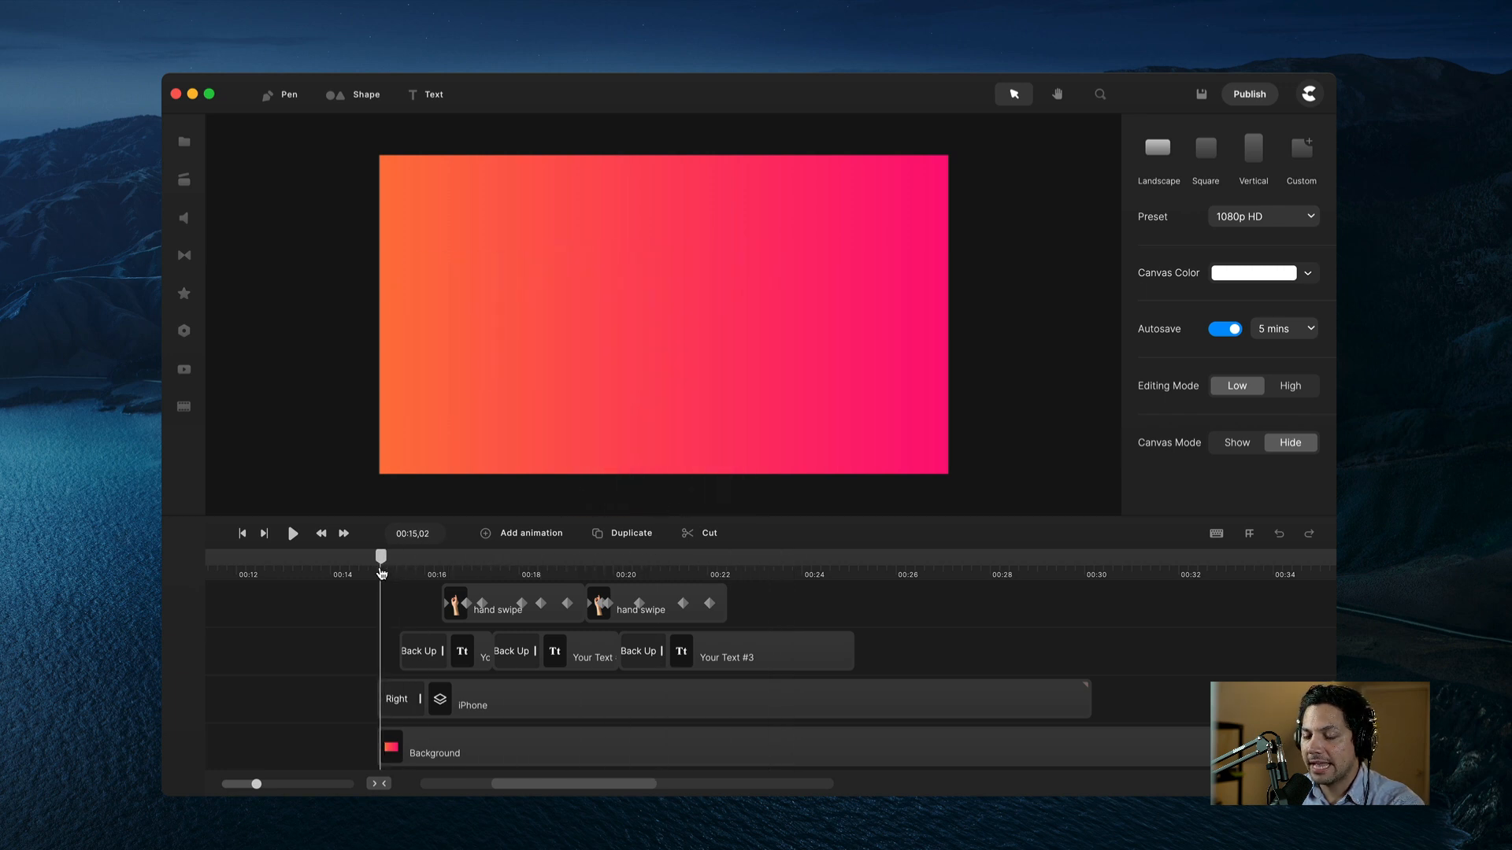
key(space)
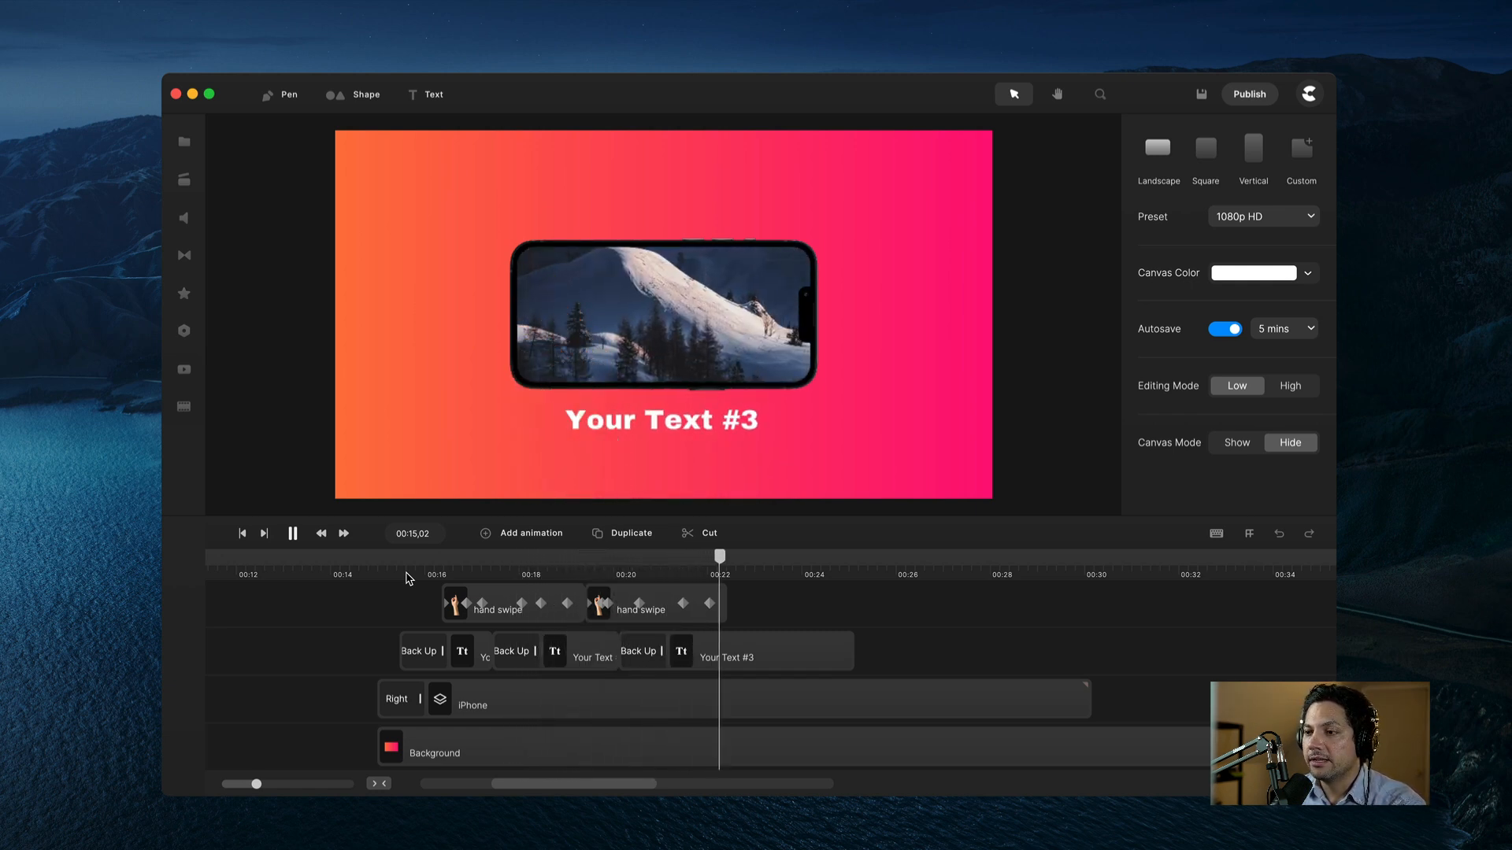
key(space)
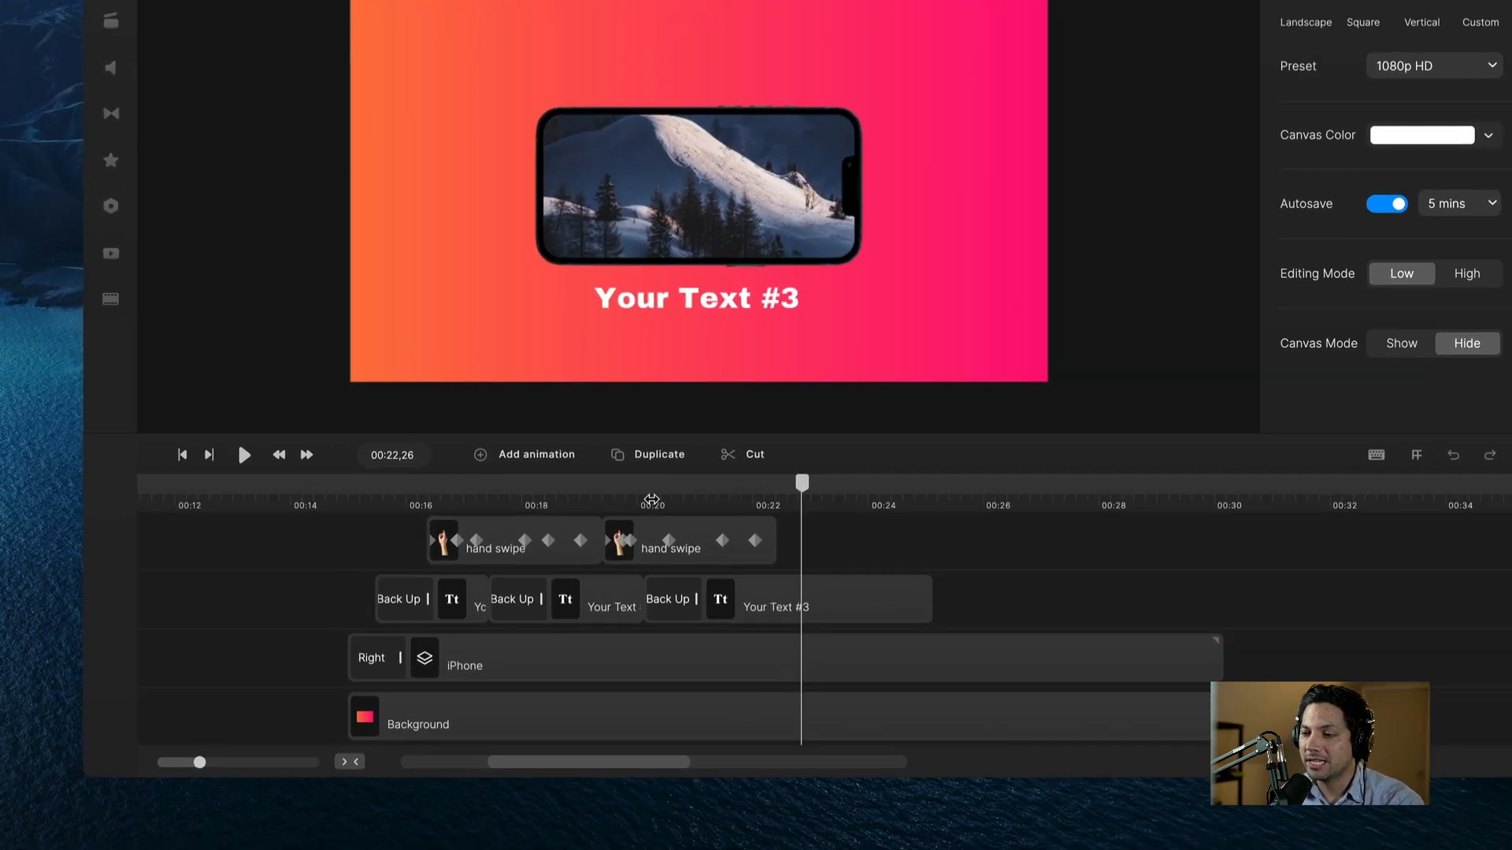
scroll(625, 551, down, 1)
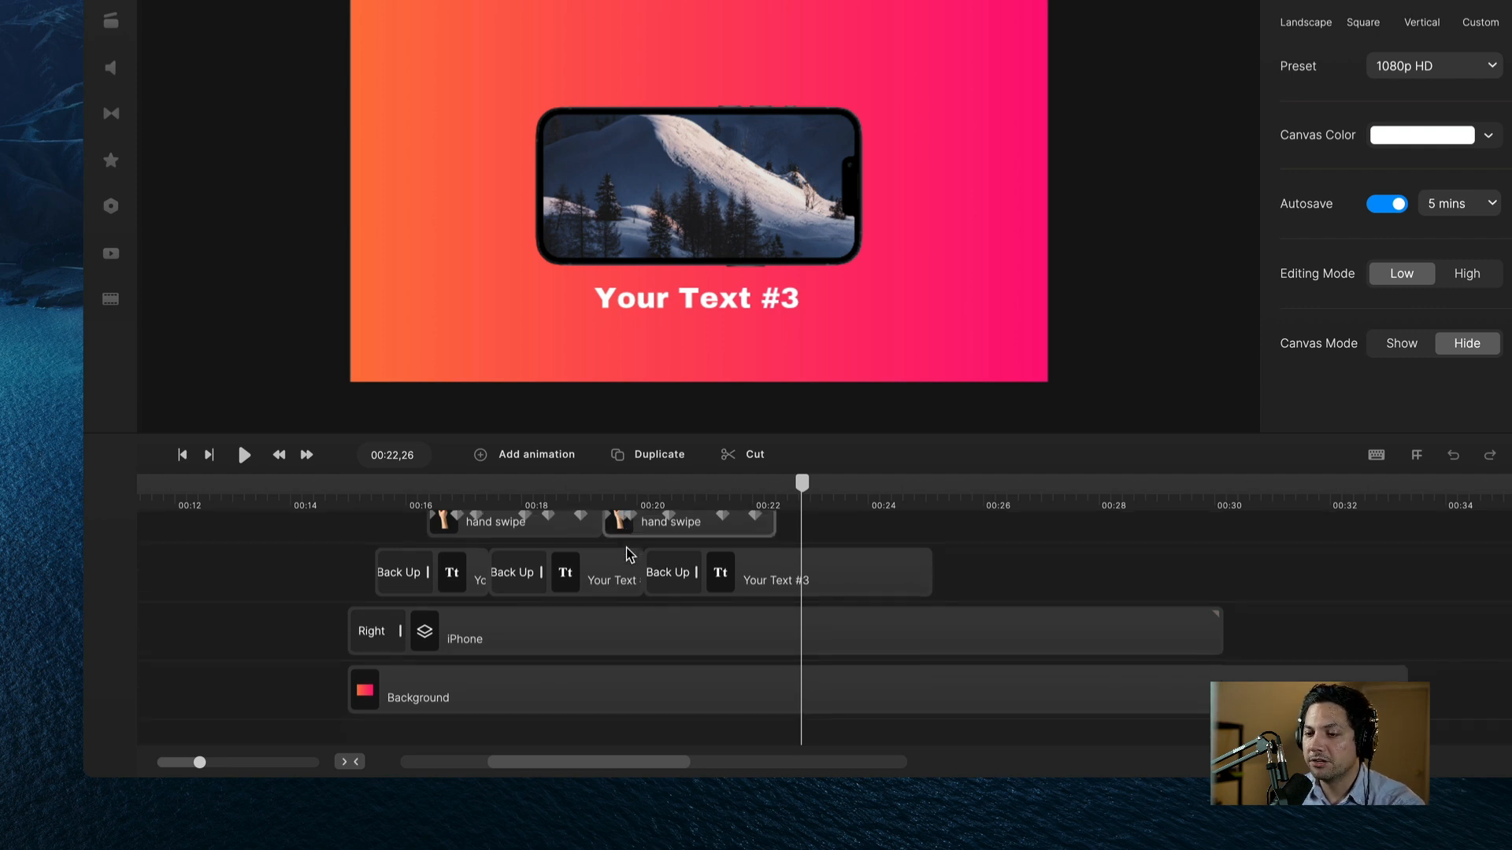
click(504, 637)
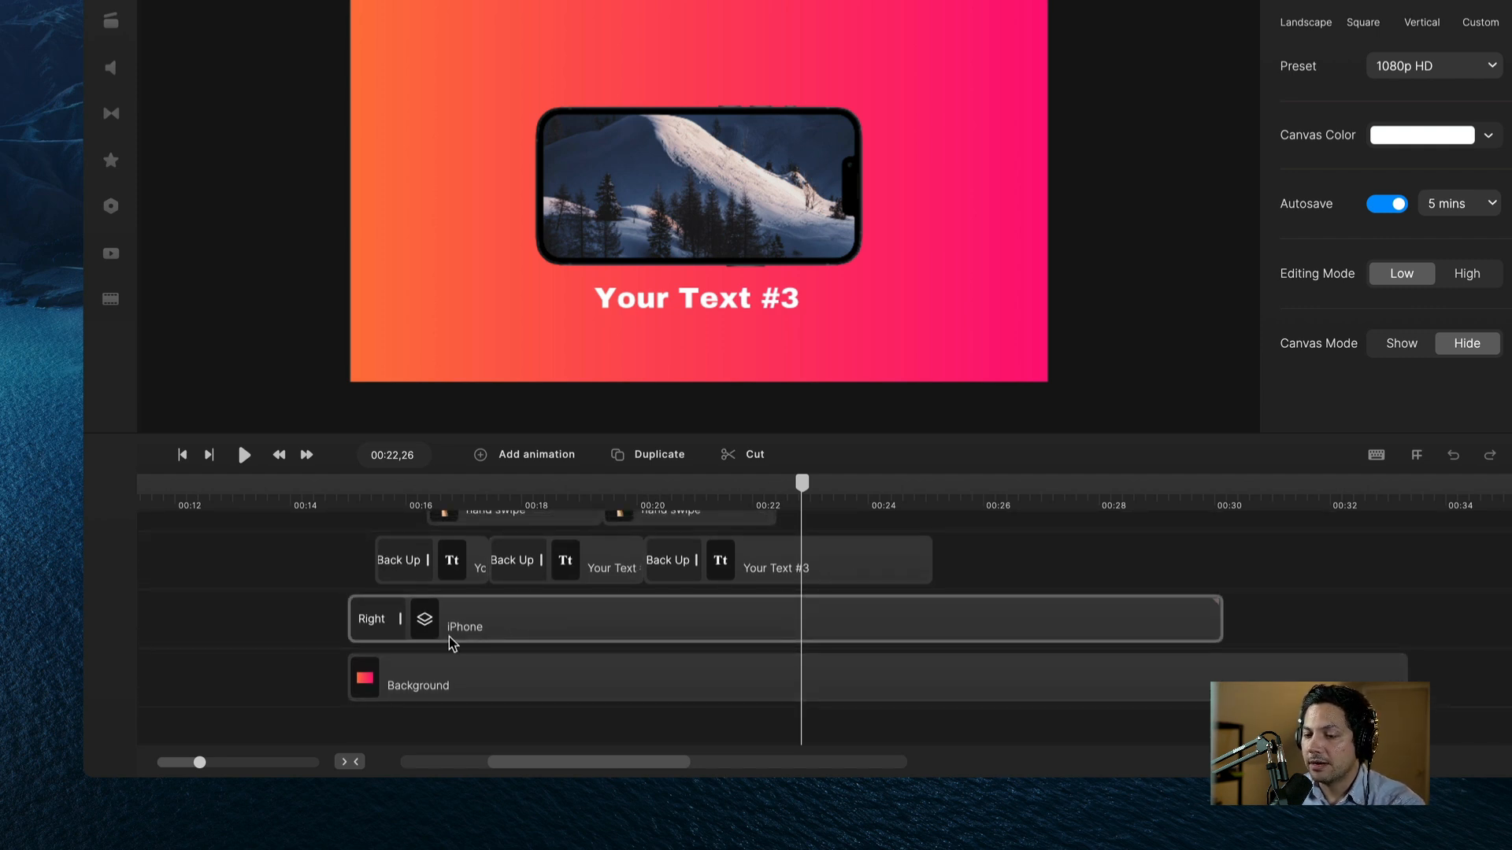
Step: Open the iPhone group, then its Screen Swipe group and the inner Group holding three screens
double_click(508, 626)
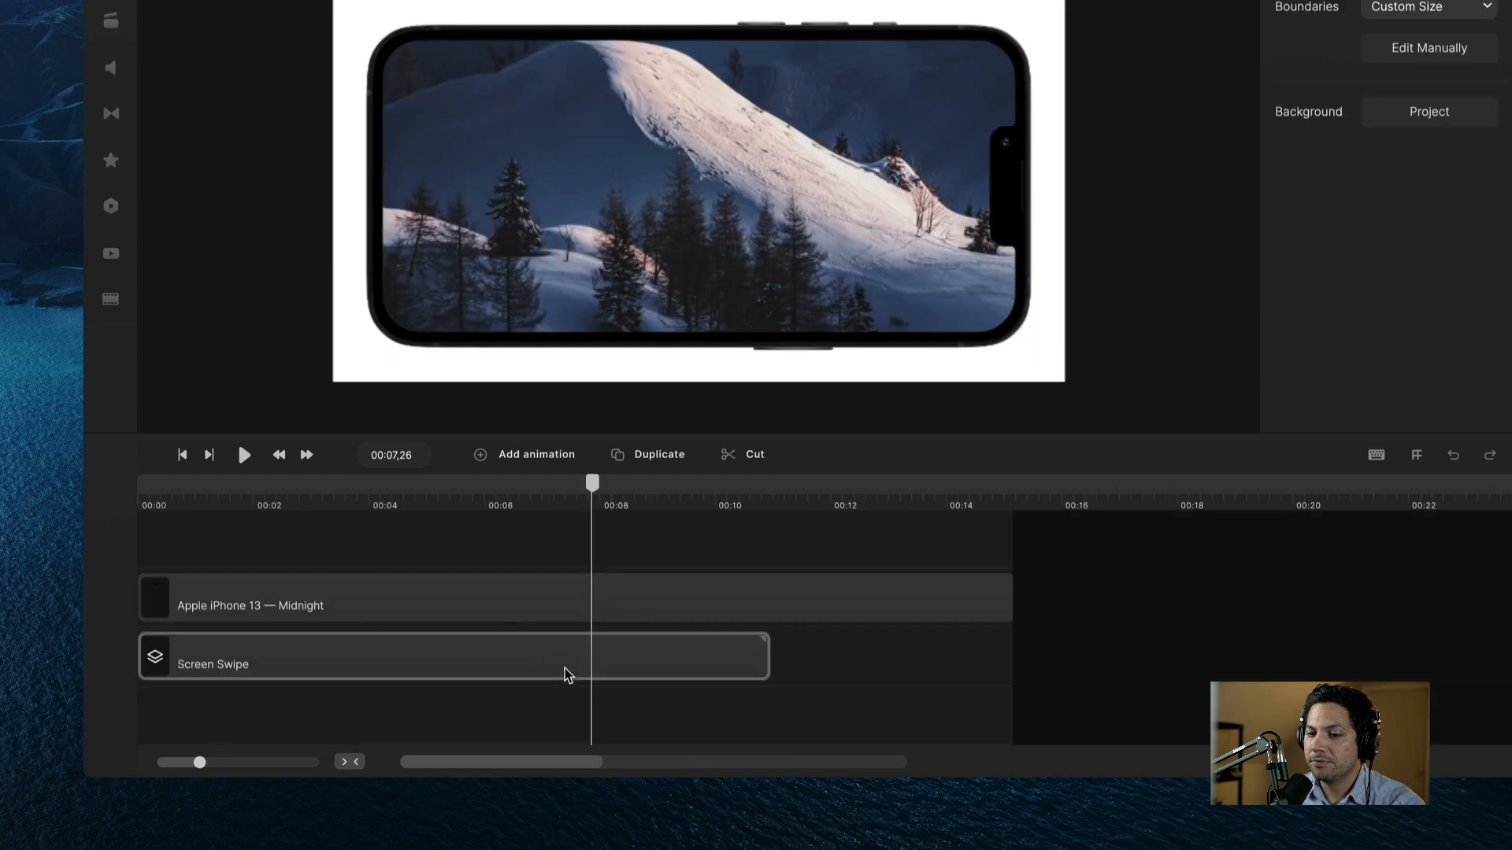
double_click(291, 672)
click(443, 616)
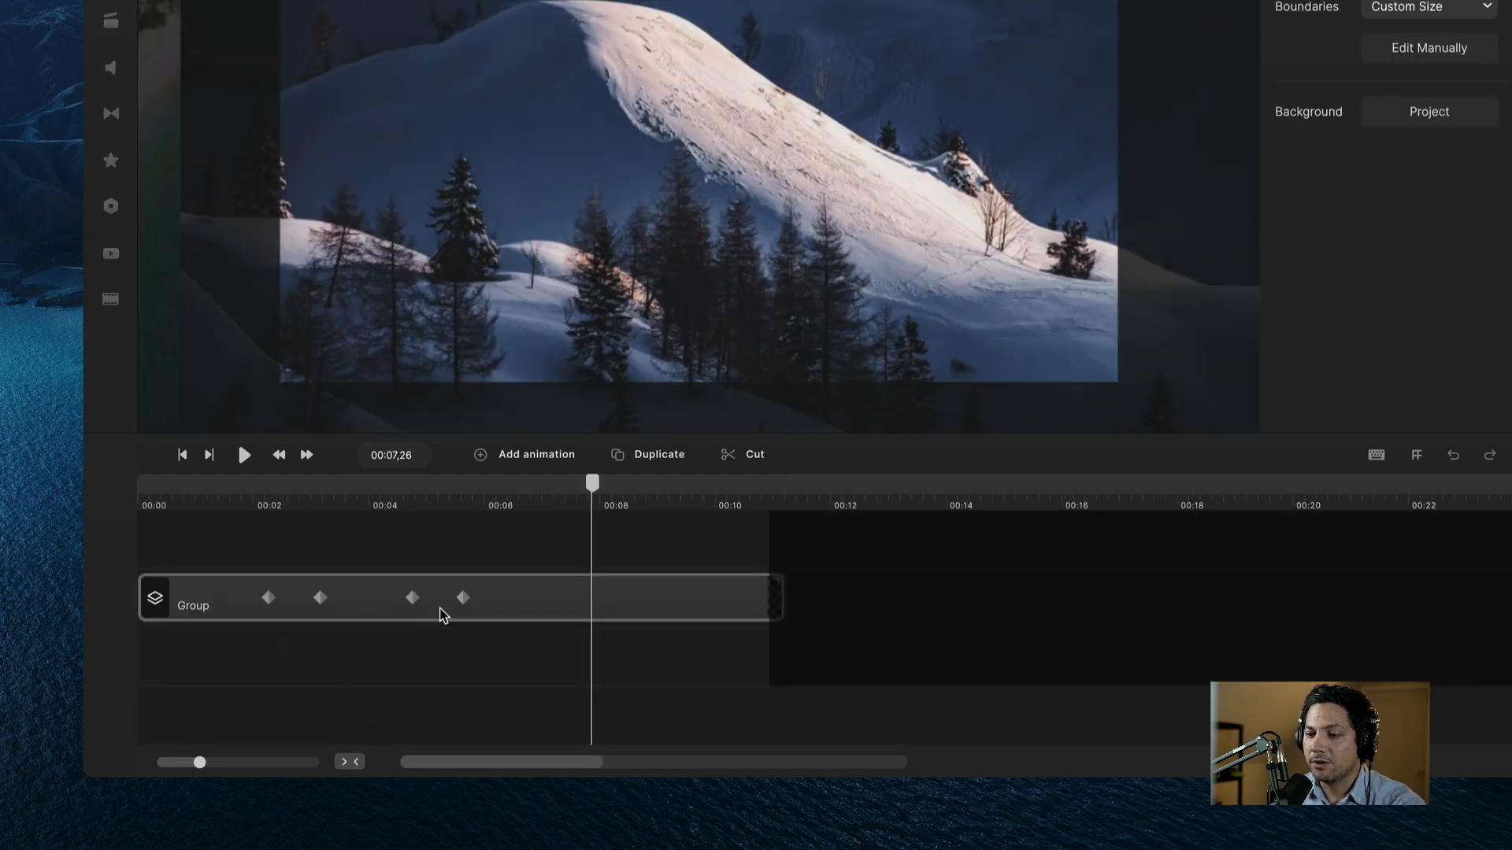
double_click(511, 620)
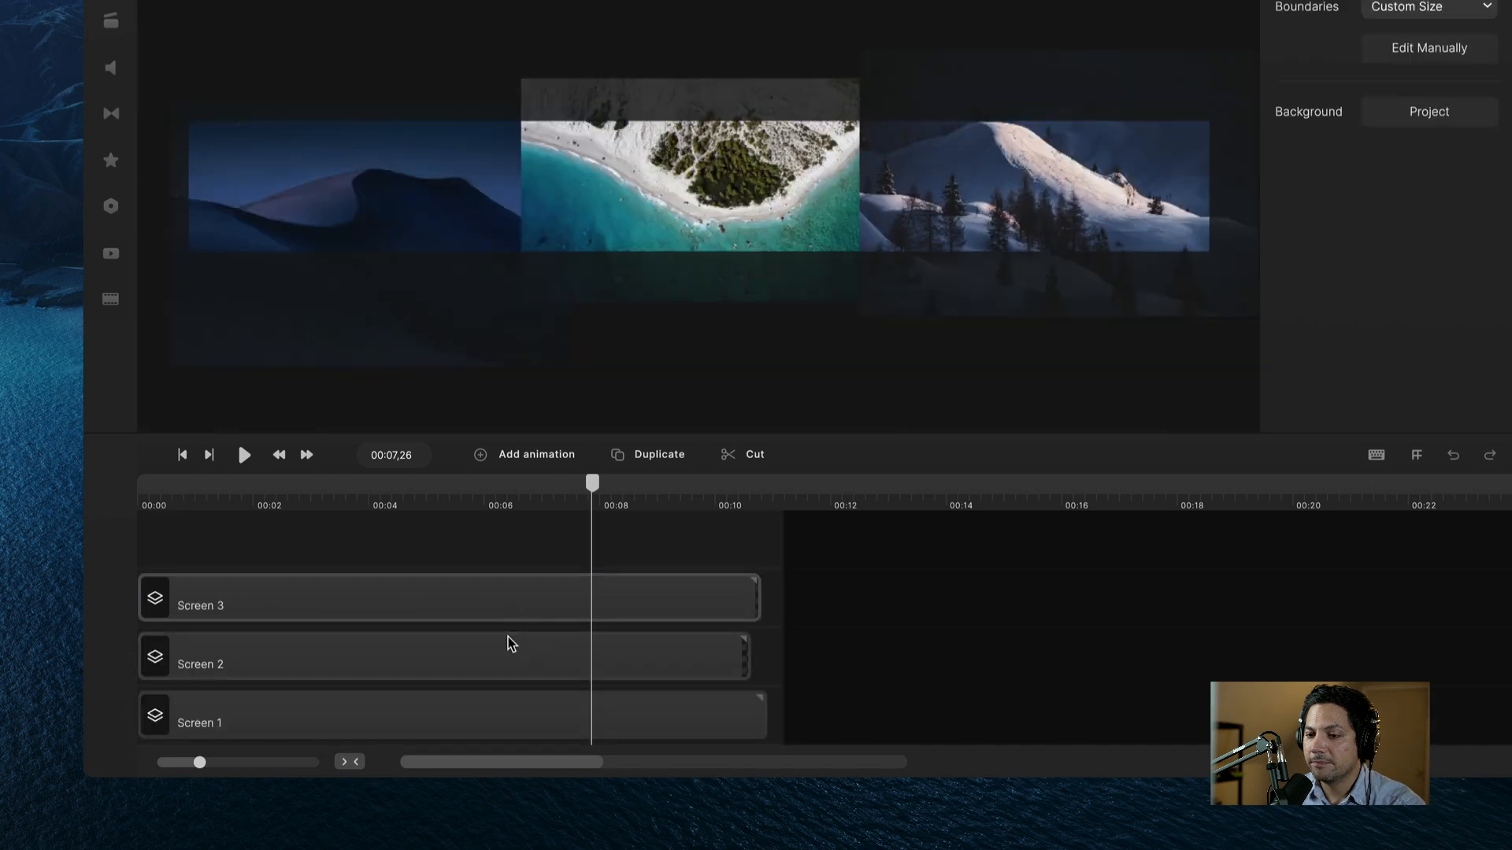
Step: Open the Screen 1 group and select its desert-dune image clip
click(288, 644)
click(295, 616)
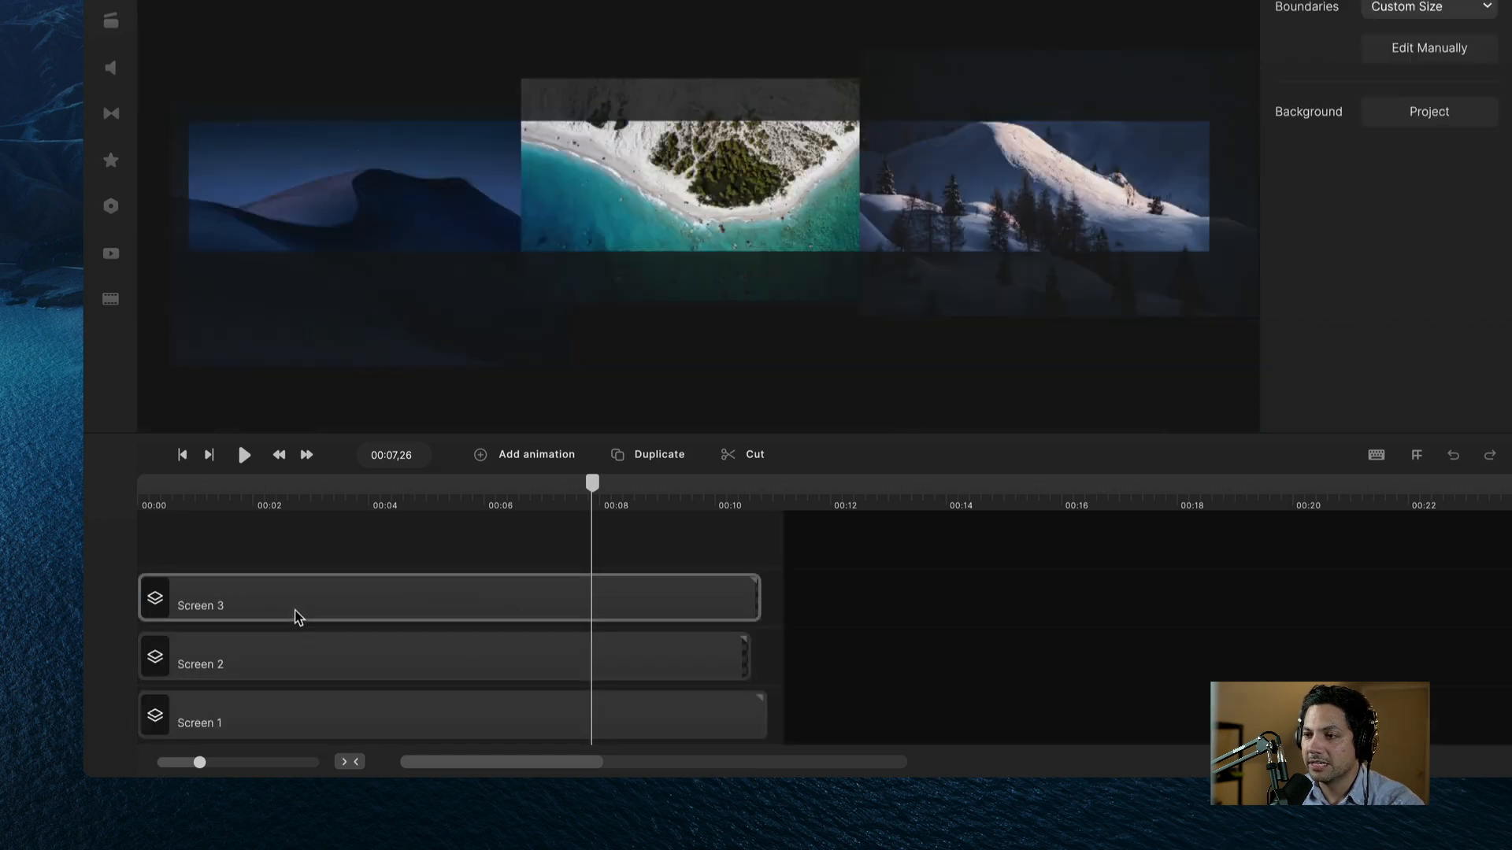
click(276, 654)
click(237, 716)
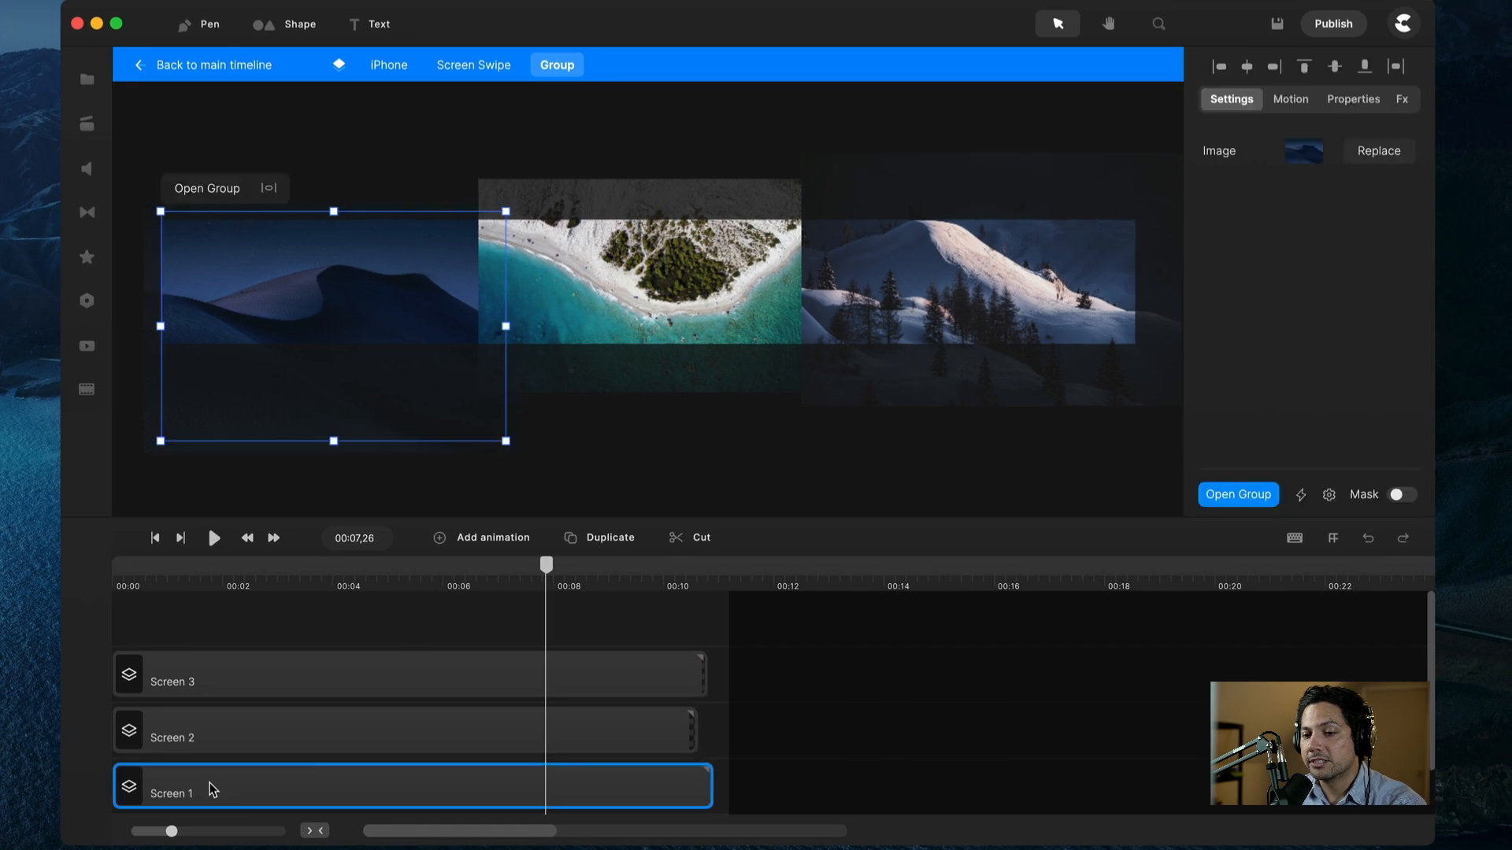
double_click(213, 789)
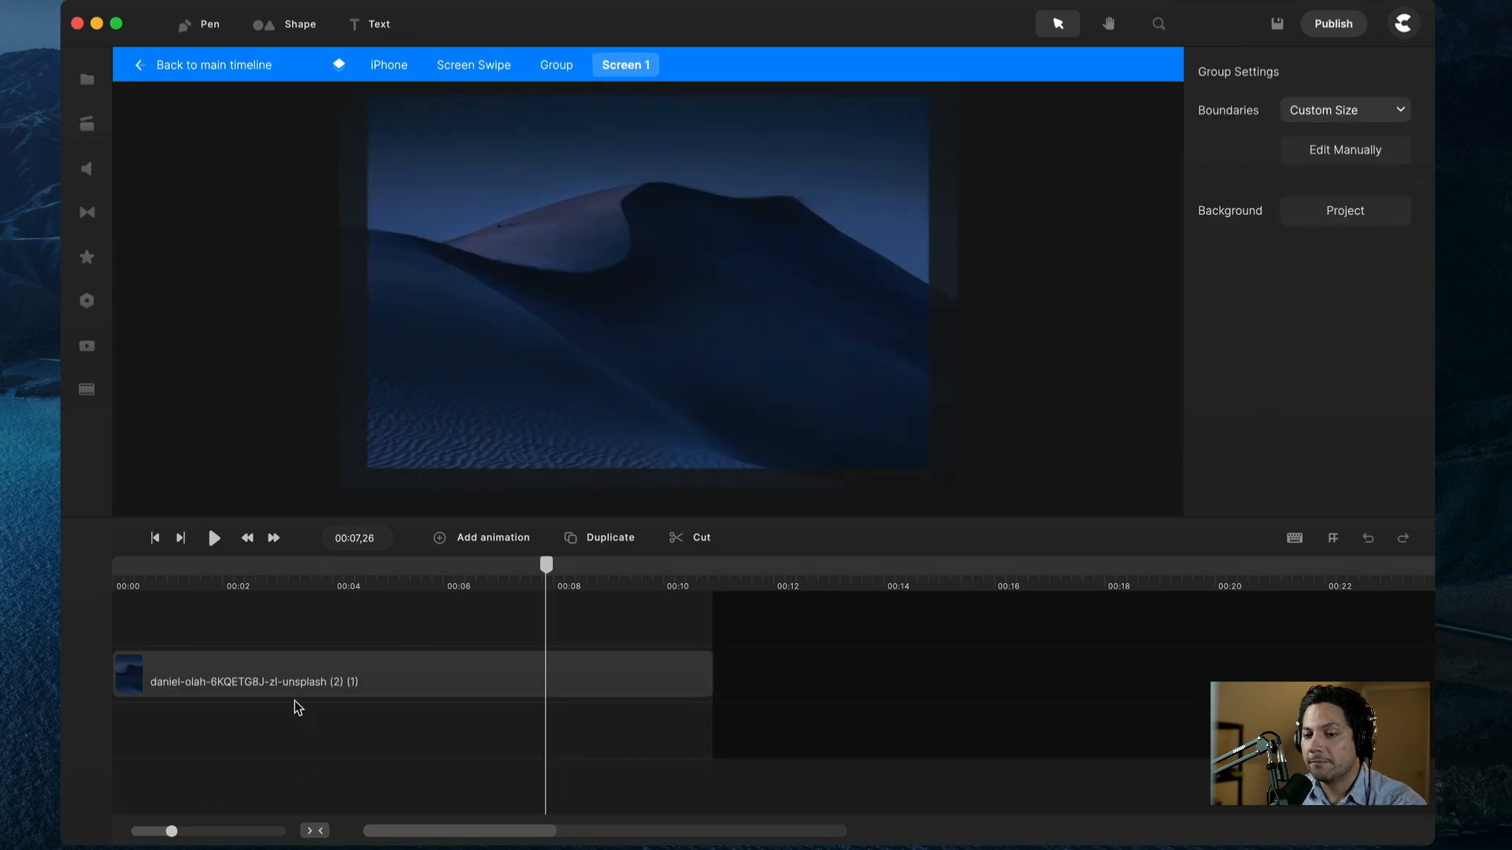
click(215, 693)
Step: Add a Scale animation to the dune image with keyframes at 68% and 63%
right_click(186, 681)
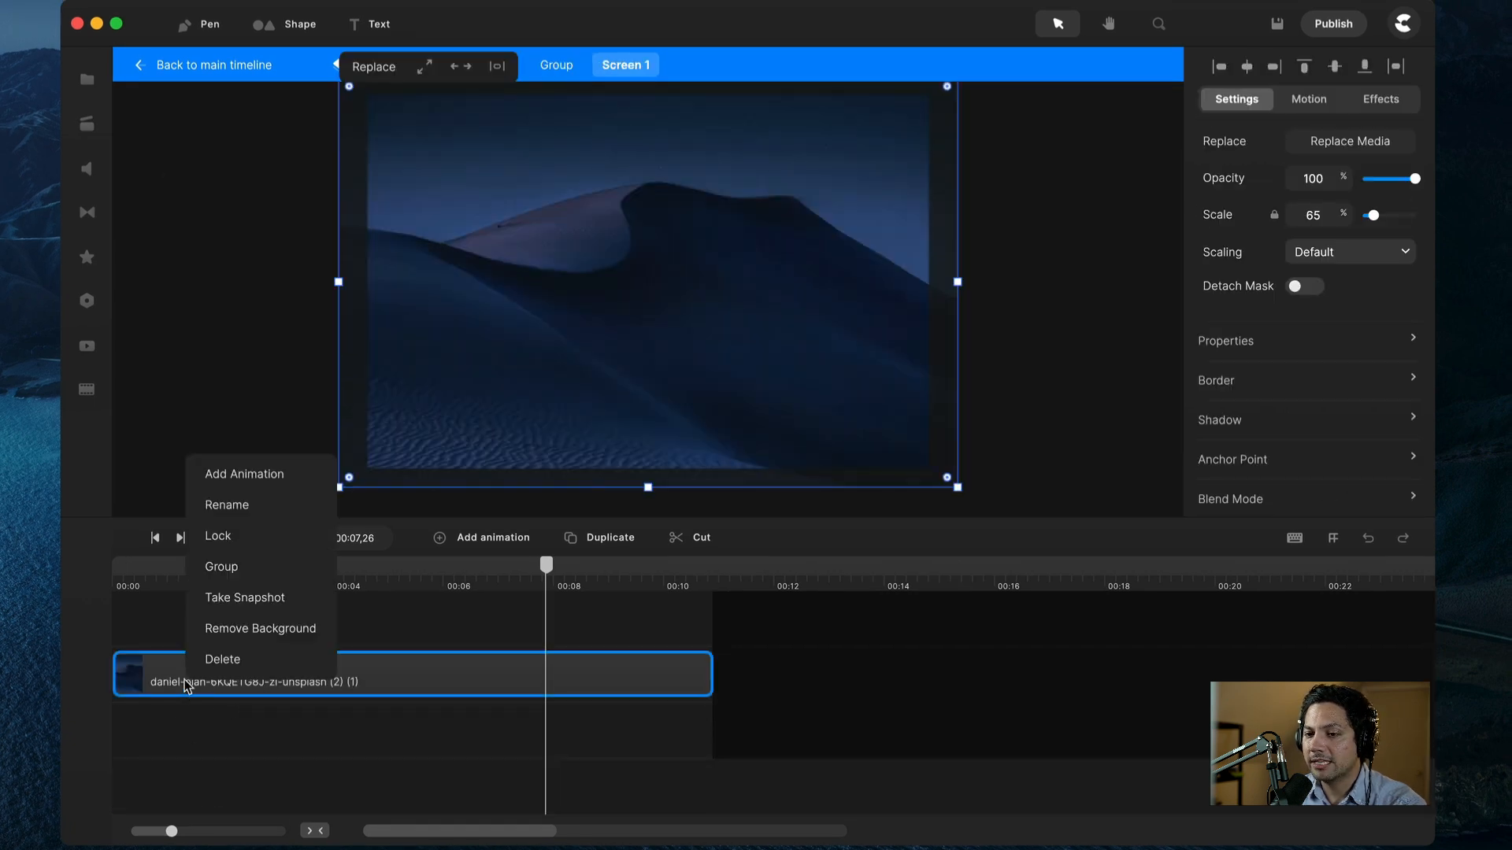
click(210, 477)
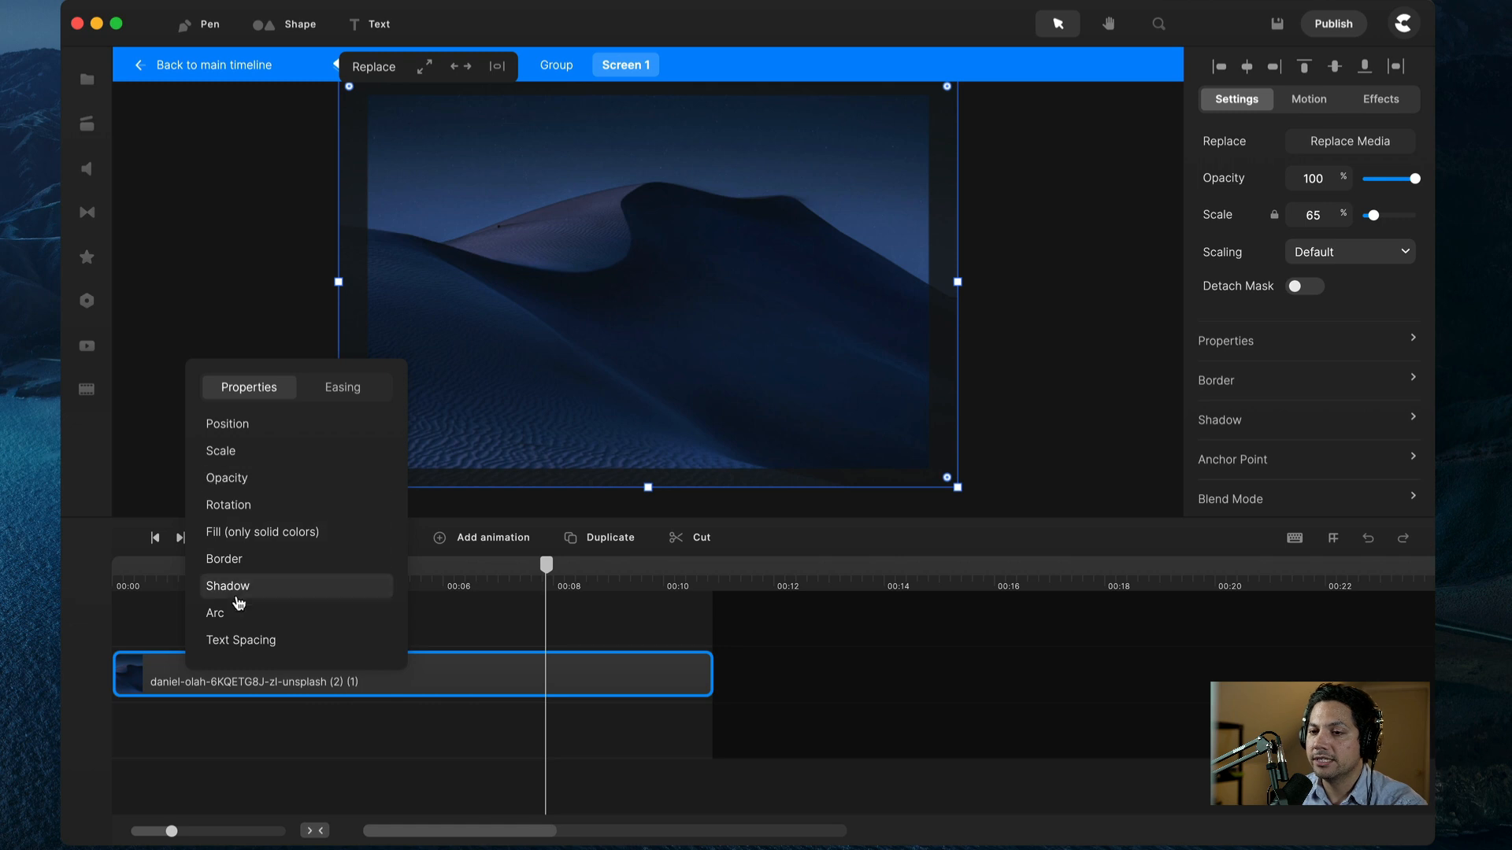
click(180, 772)
click(147, 676)
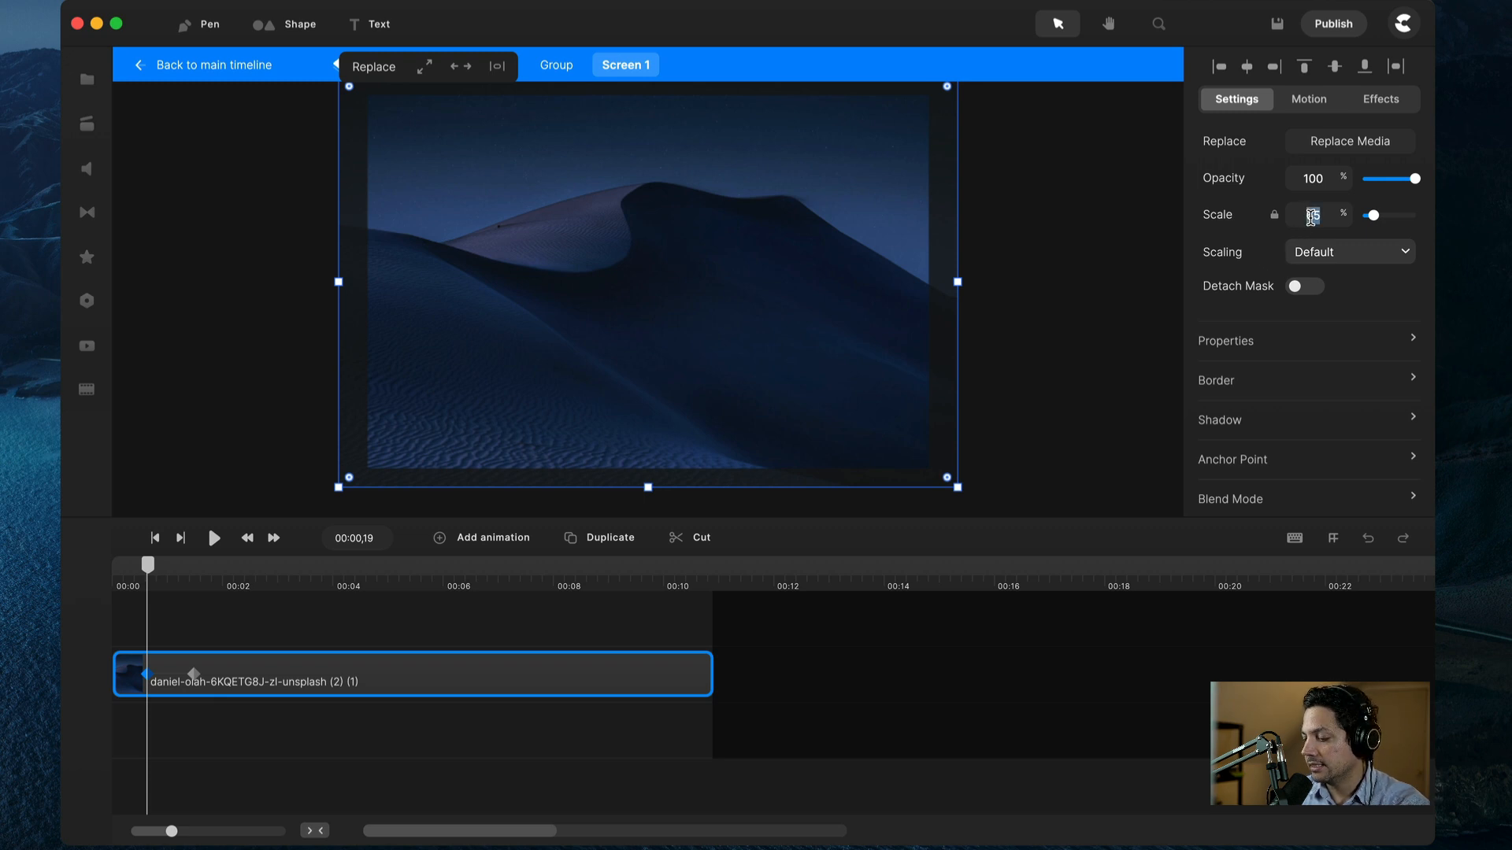
text(68)
key(Return)
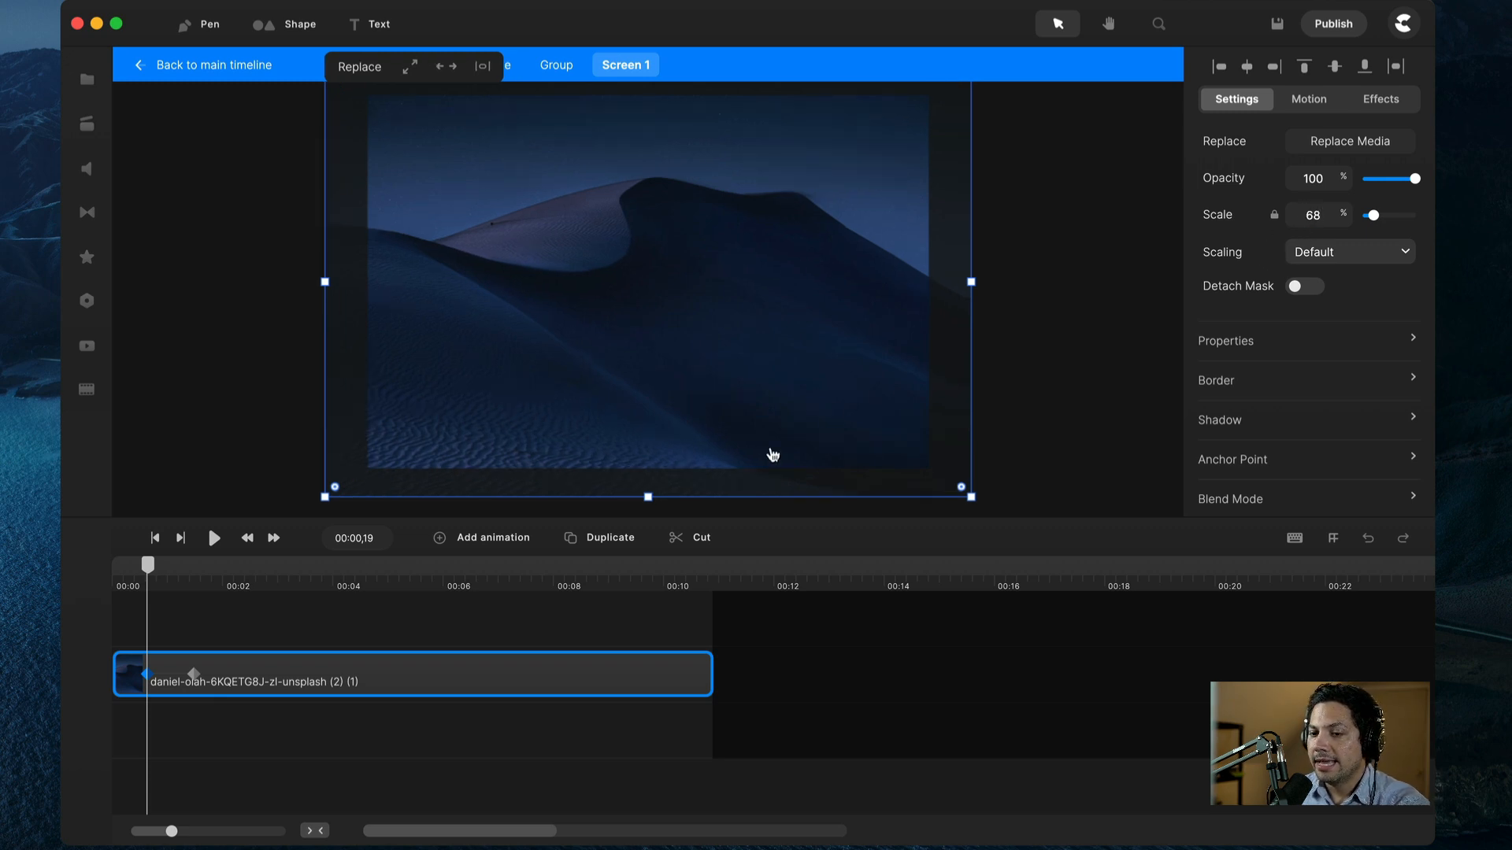
click(194, 676)
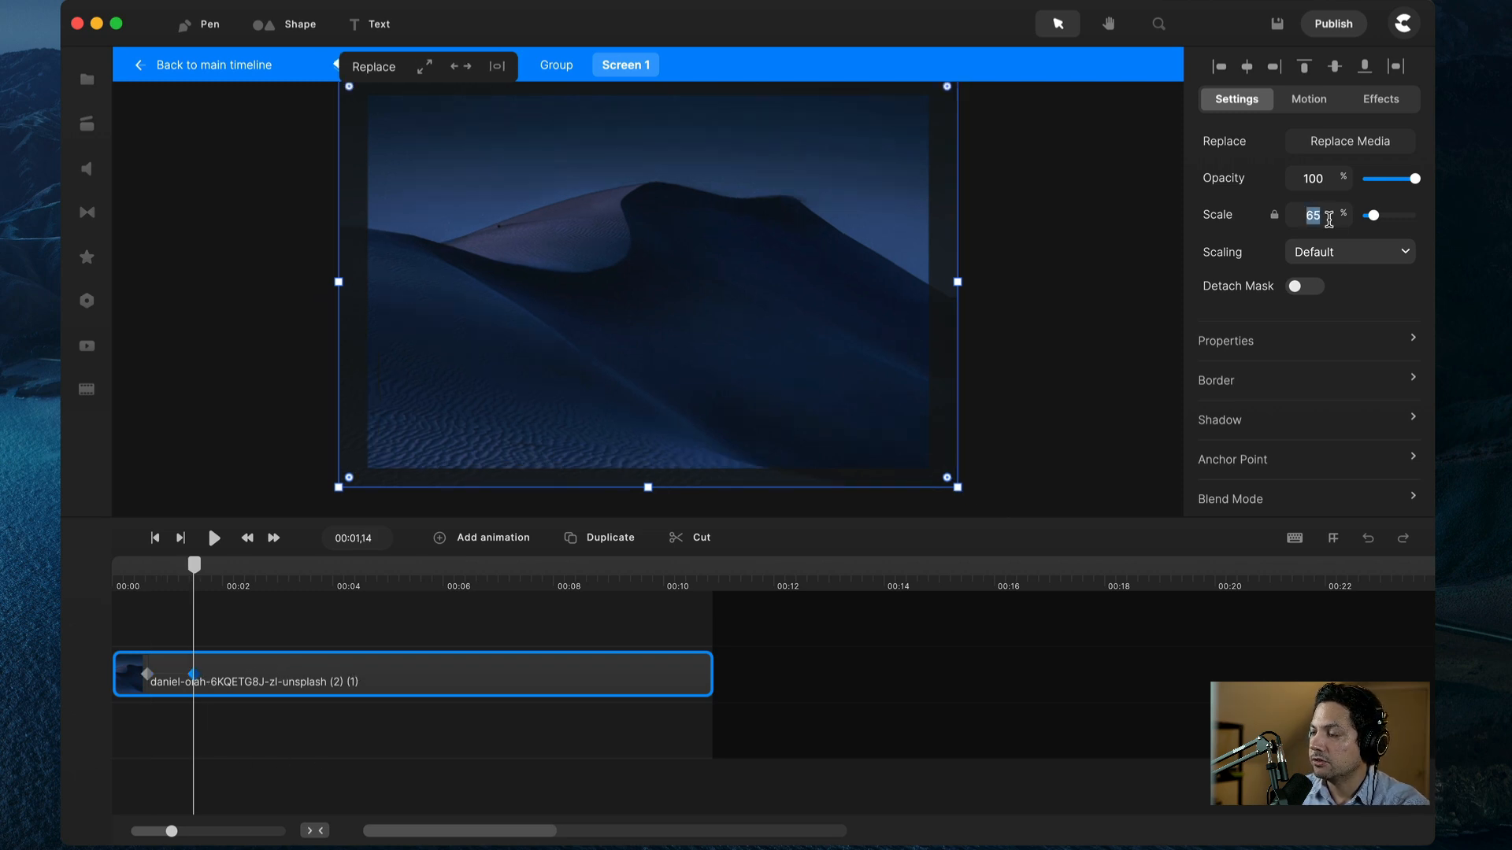
key(Return)
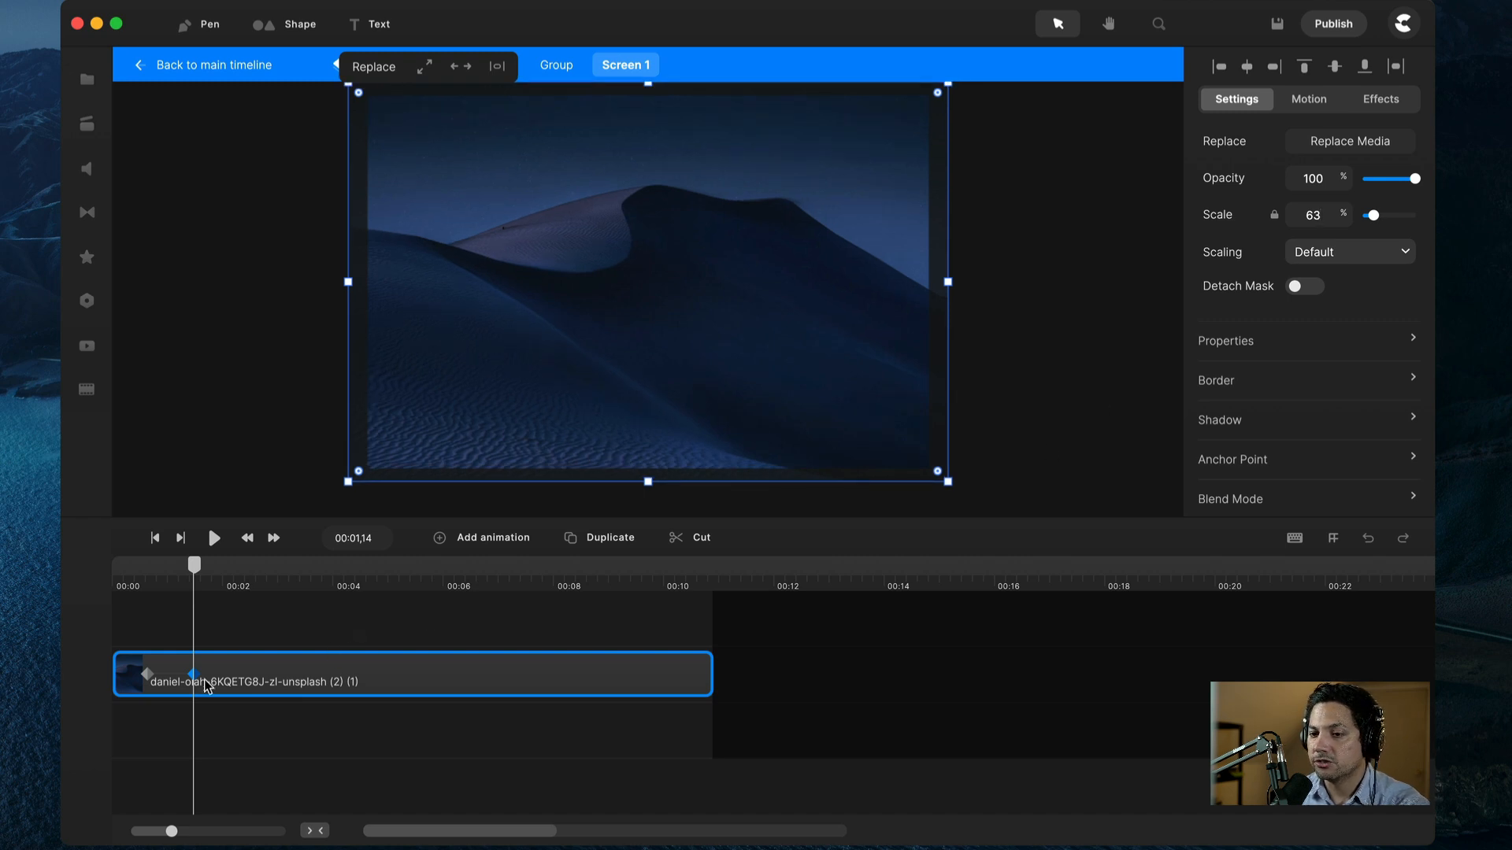
Step: Move the scale keyframes to the clip's start and end, preview, and return to the Group
drag(193, 675, 704, 677)
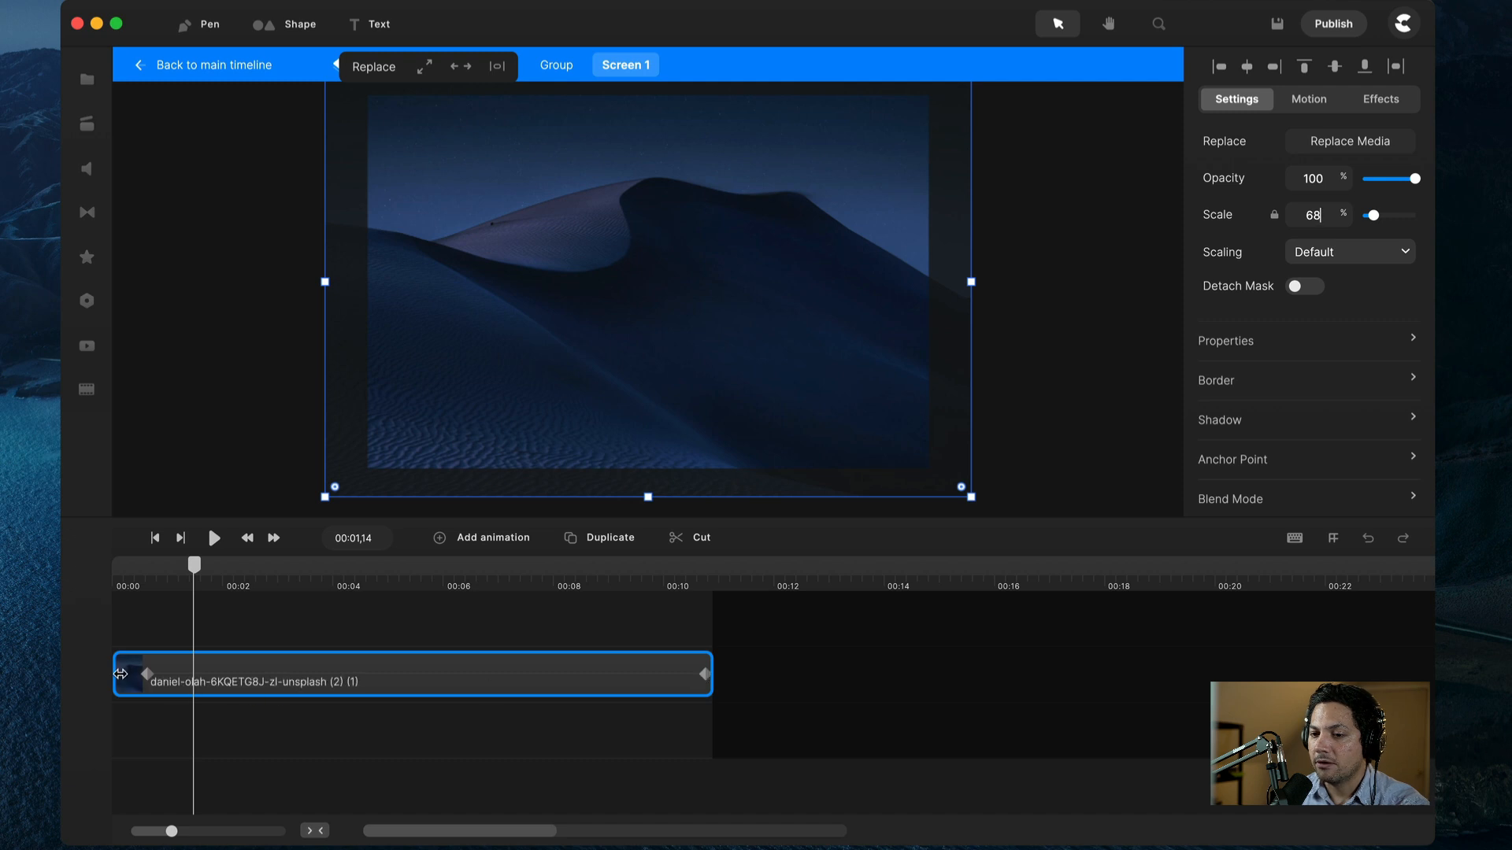
drag(145, 673, 121, 677)
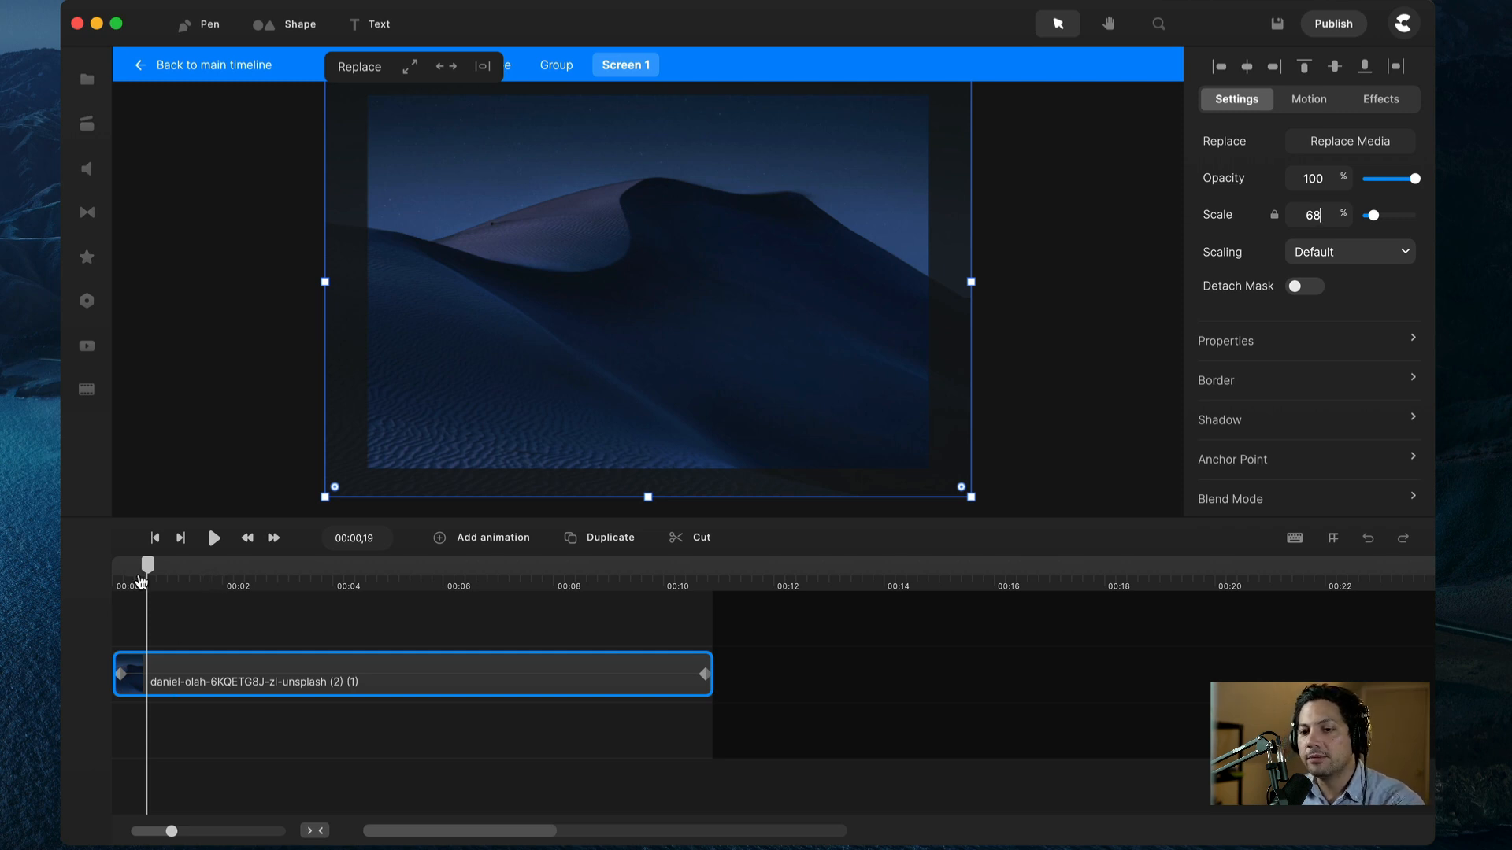
drag(144, 579, 118, 579)
key(space)
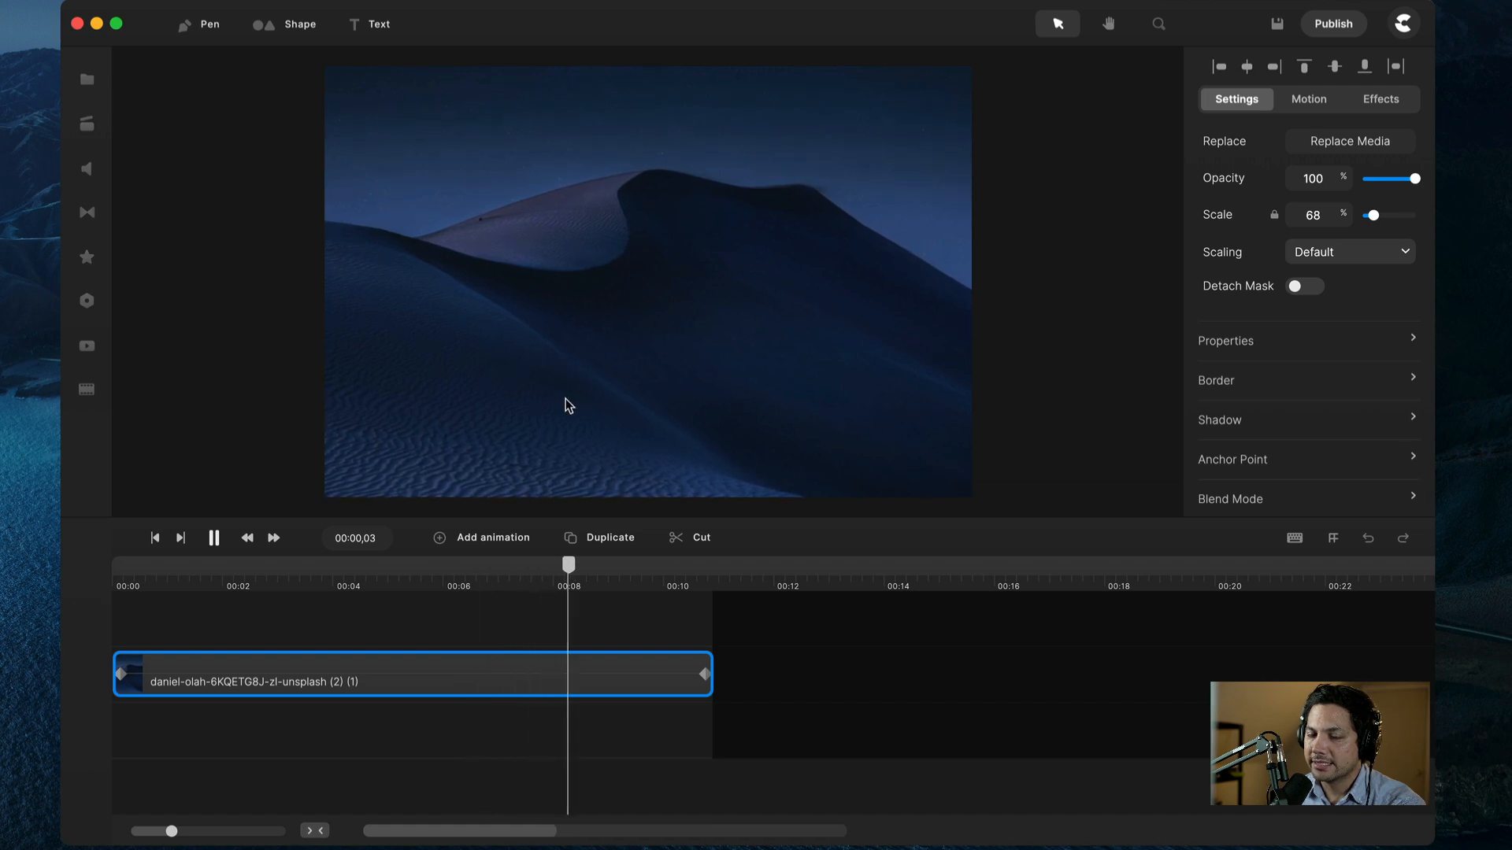
key(space)
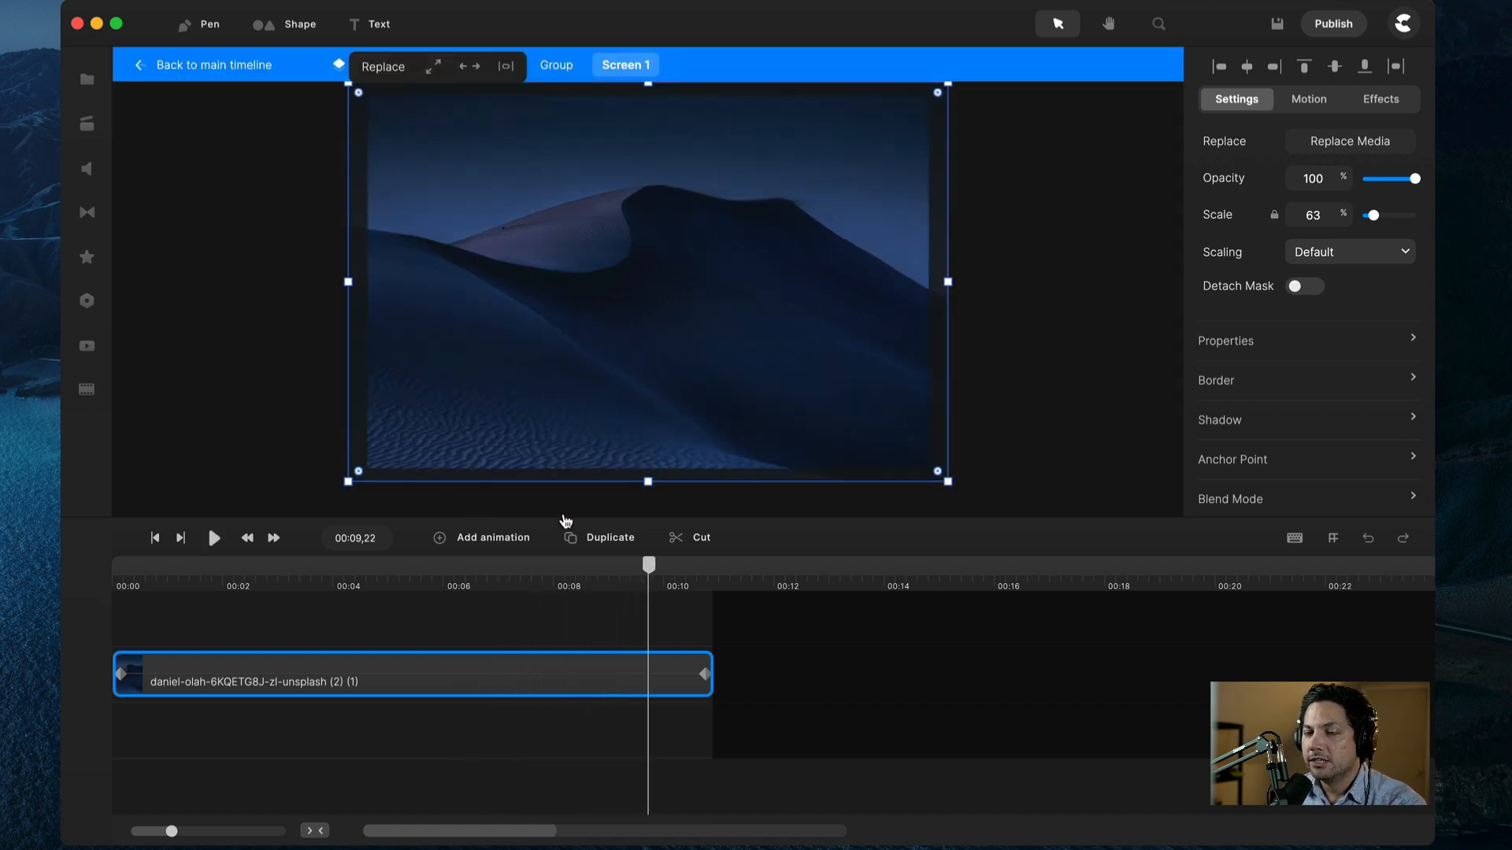
click(567, 65)
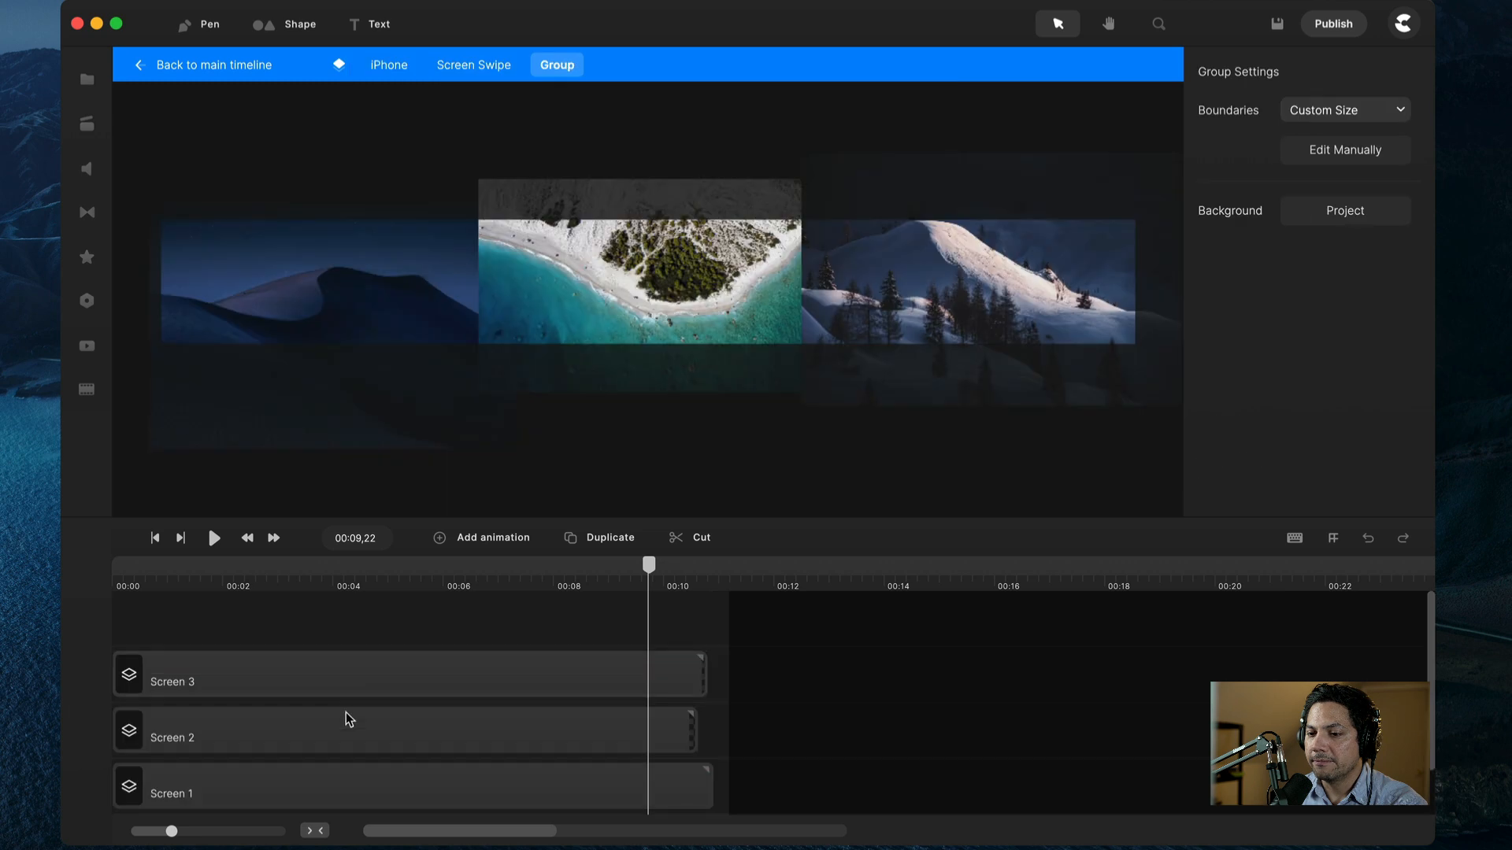
Step: Open Screen 2 and add a Scale animation to the beach photo, setting the second keyframe to 60%
double_click(257, 740)
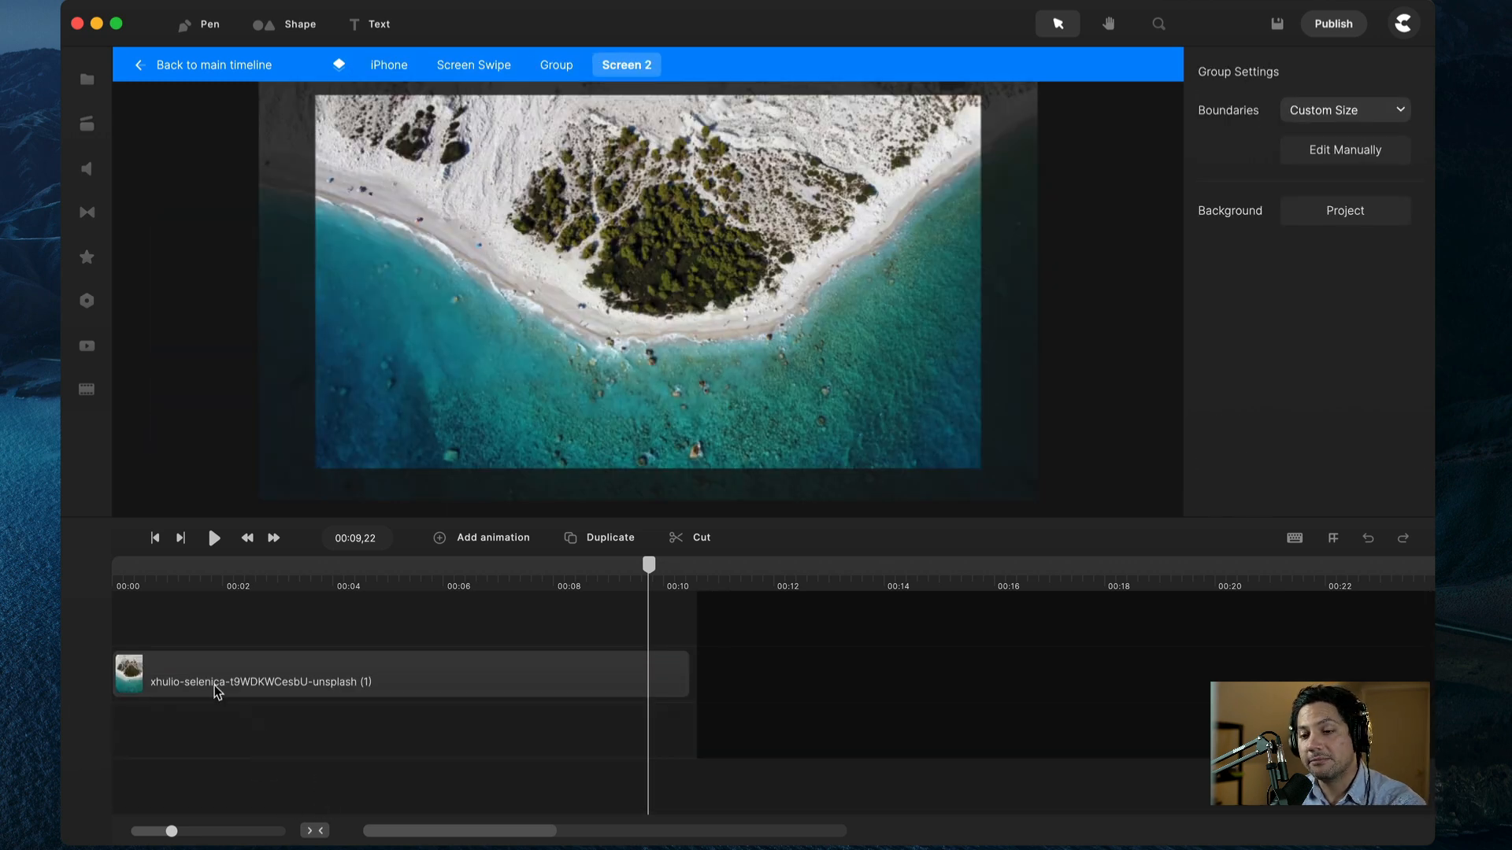
click(196, 691)
right_click(199, 677)
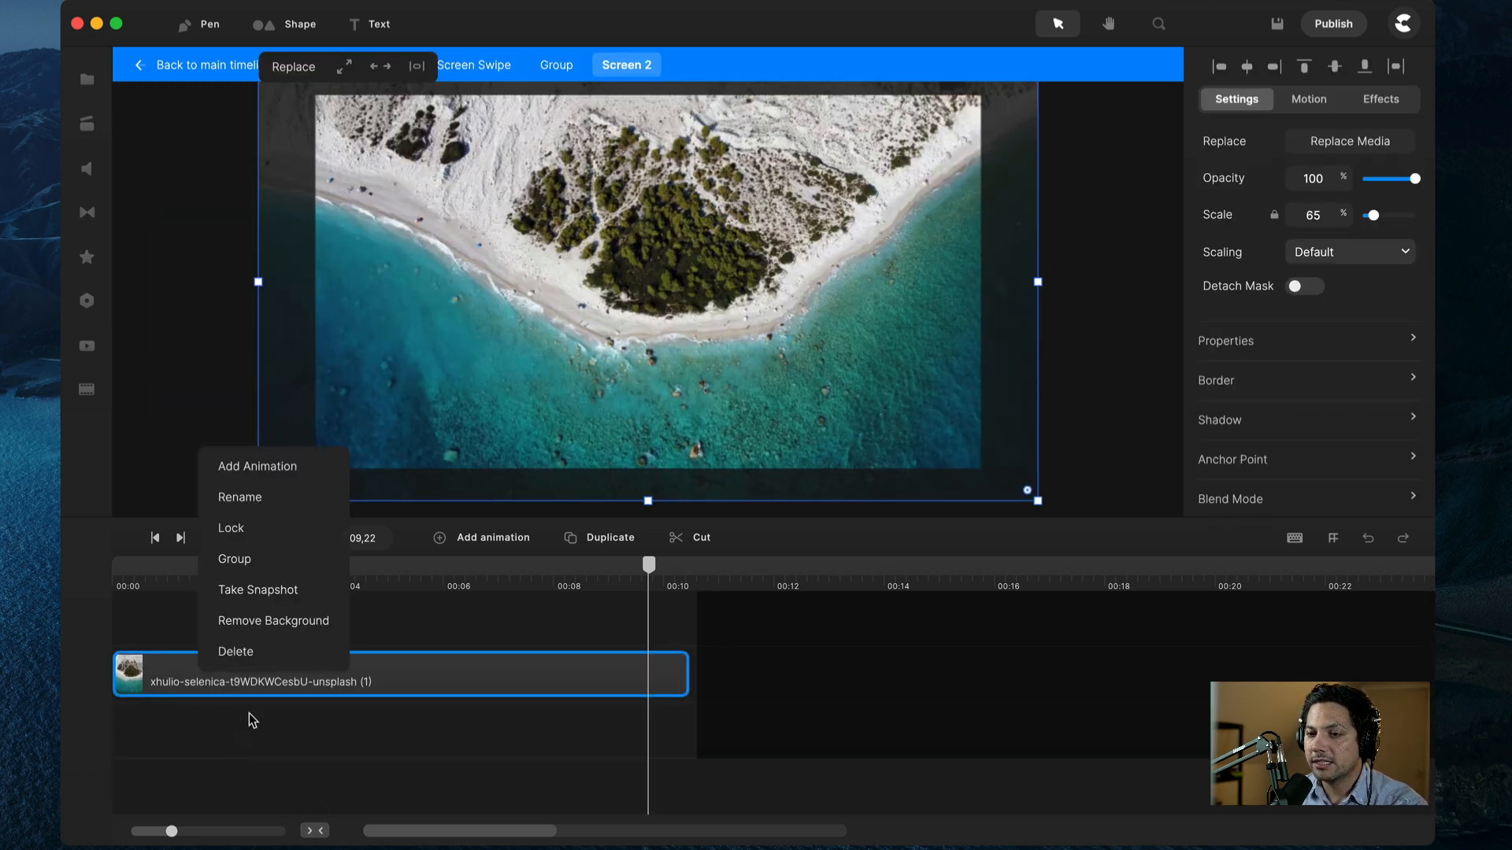
click(253, 466)
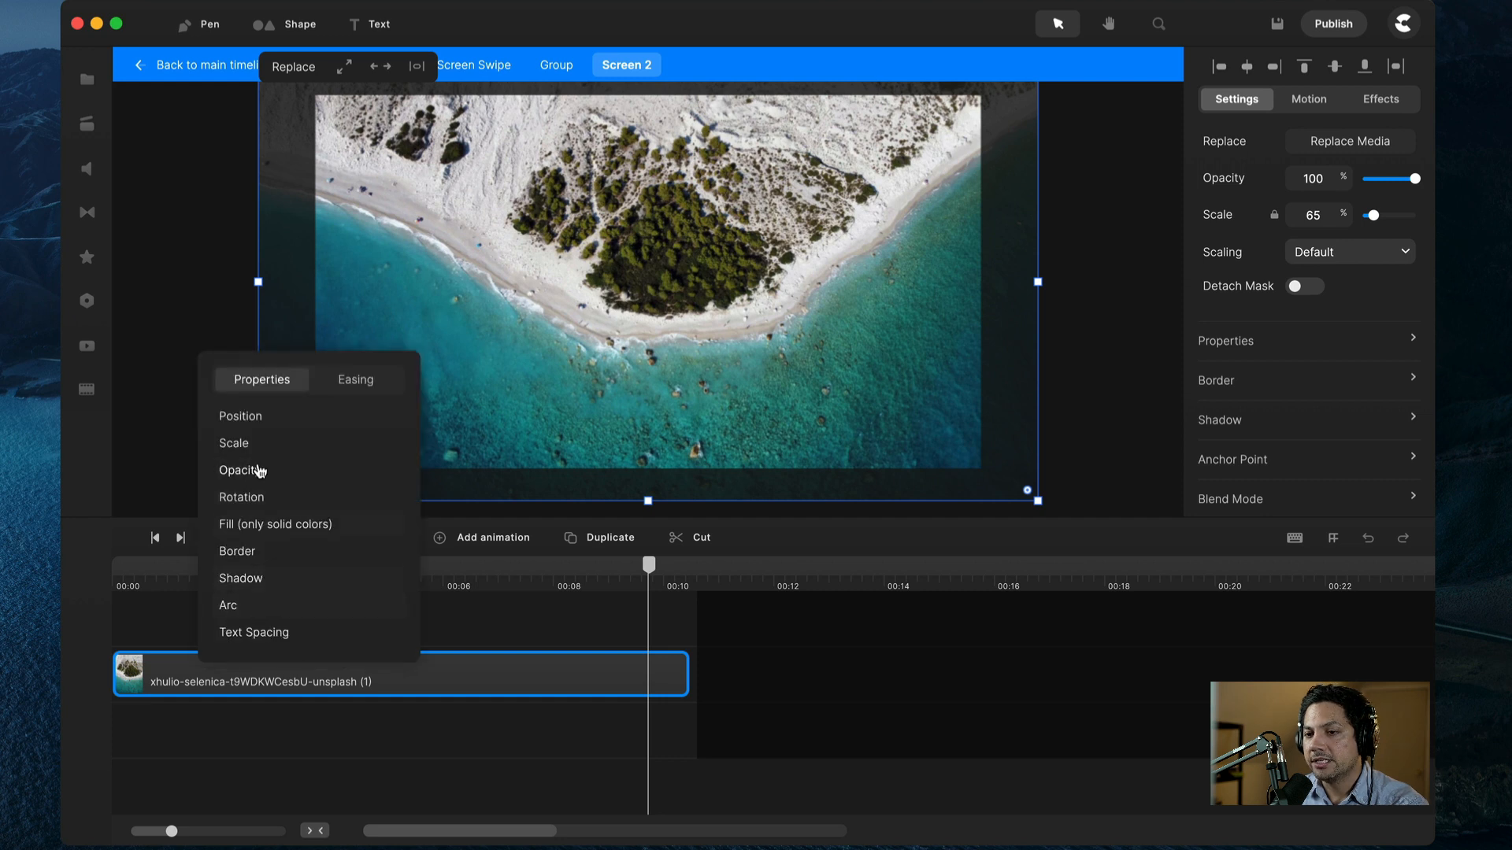
click(197, 675)
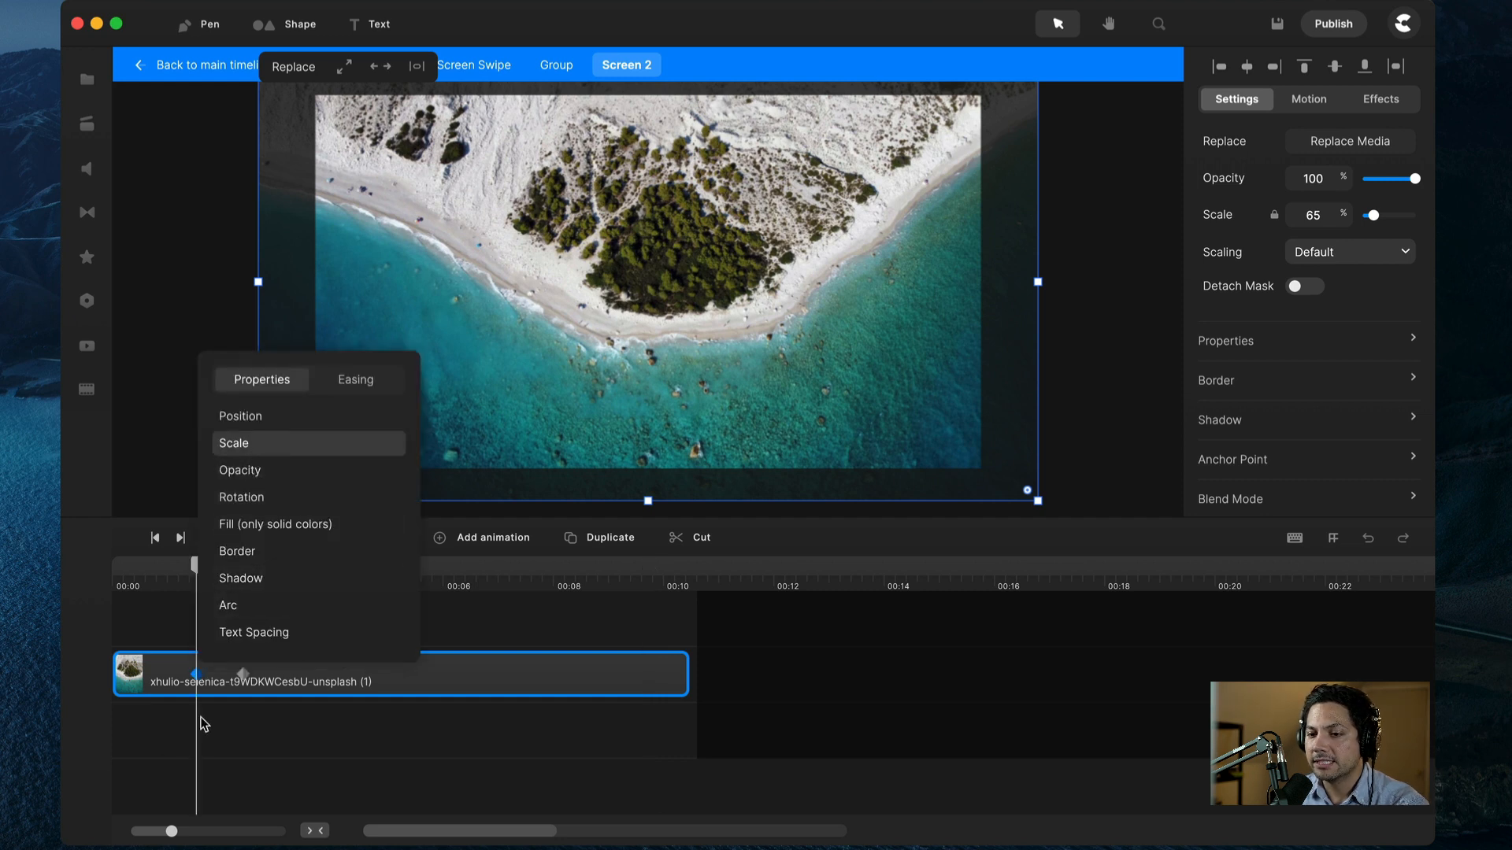
click(1323, 212)
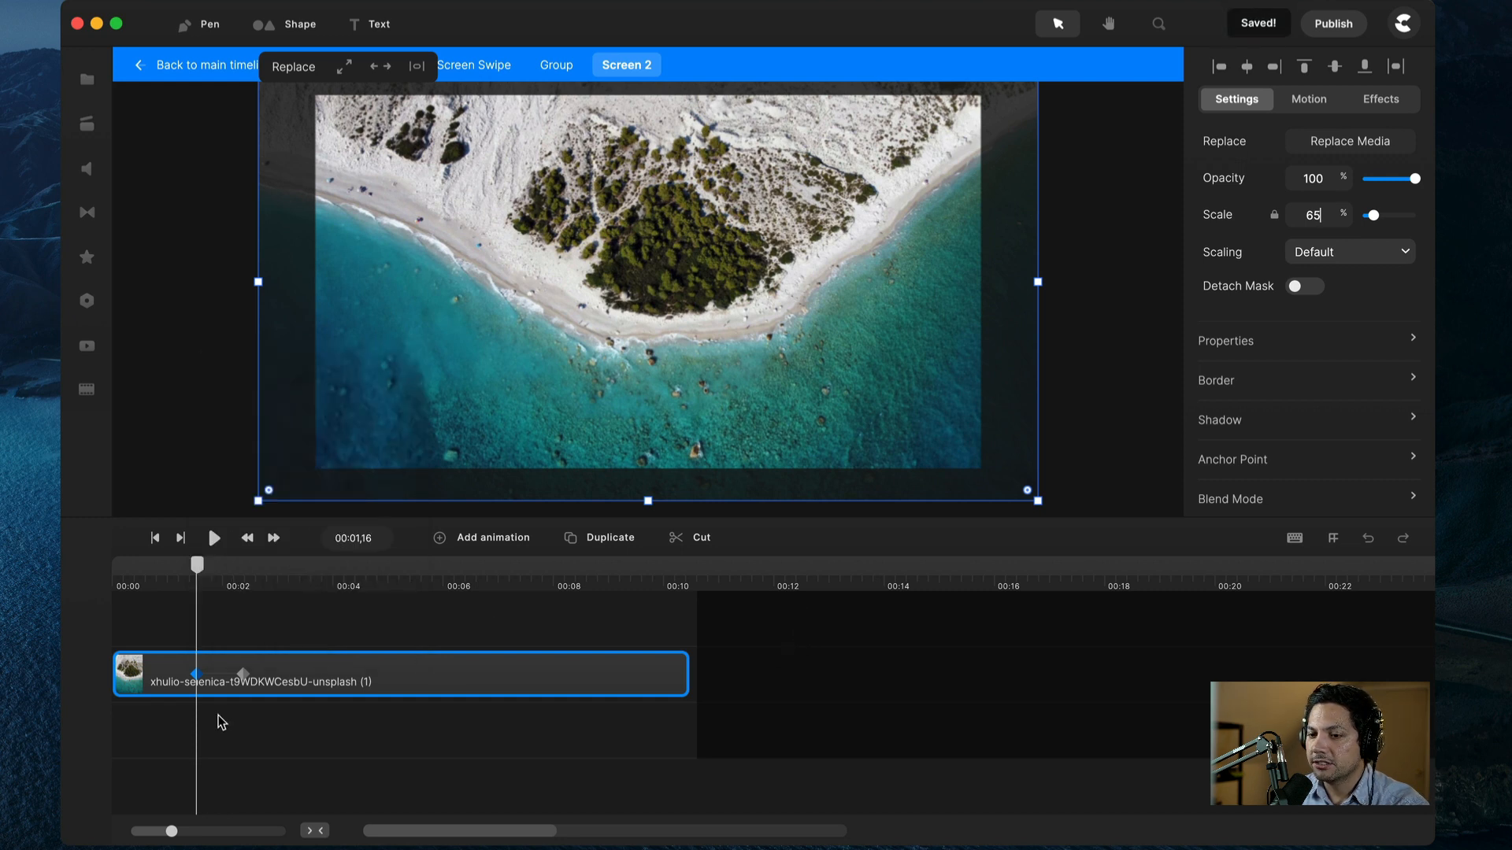
click(240, 675)
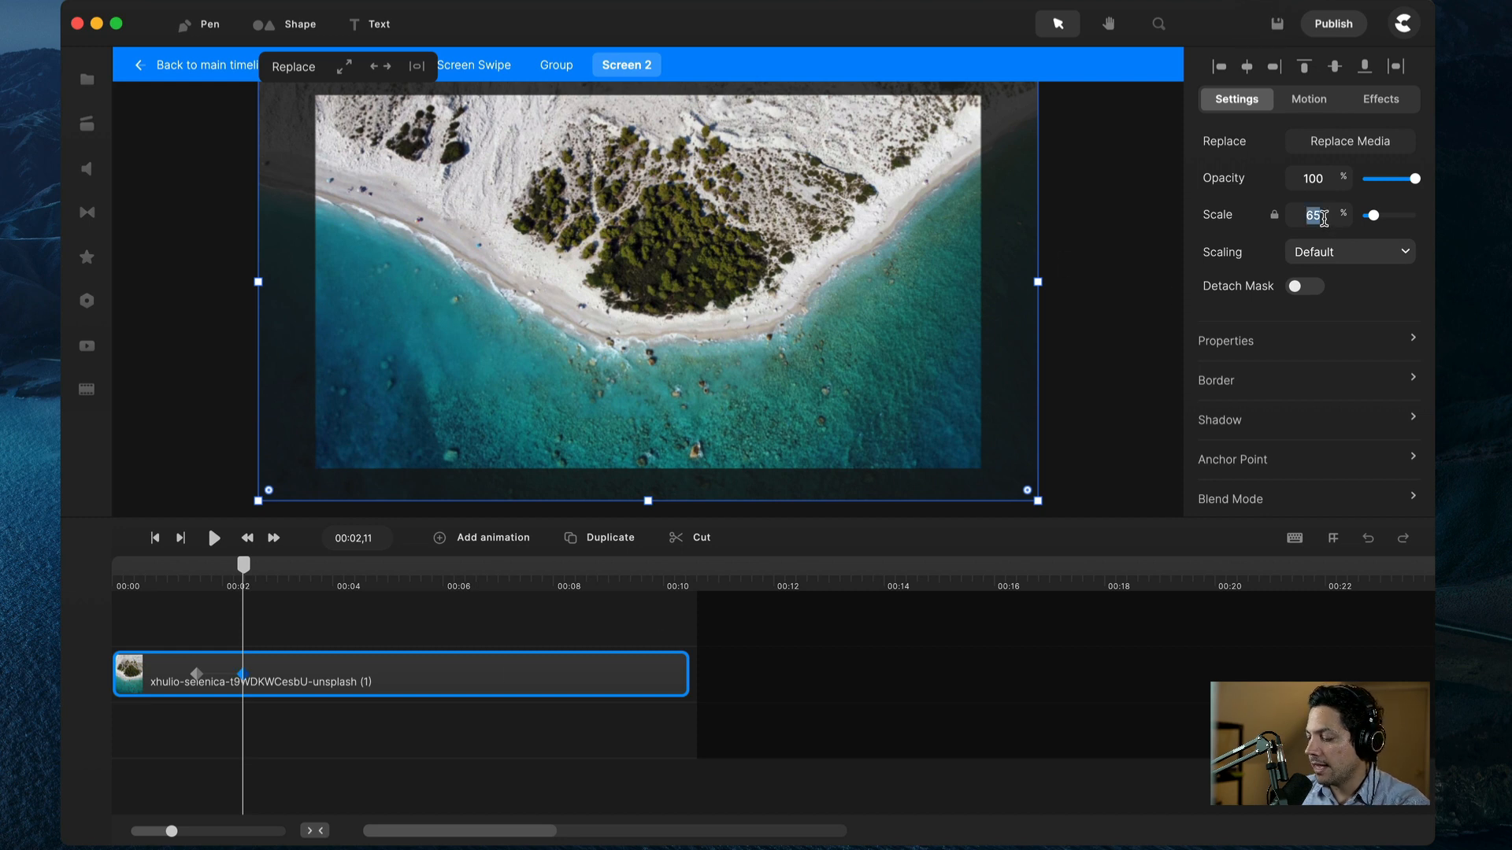
text(60)
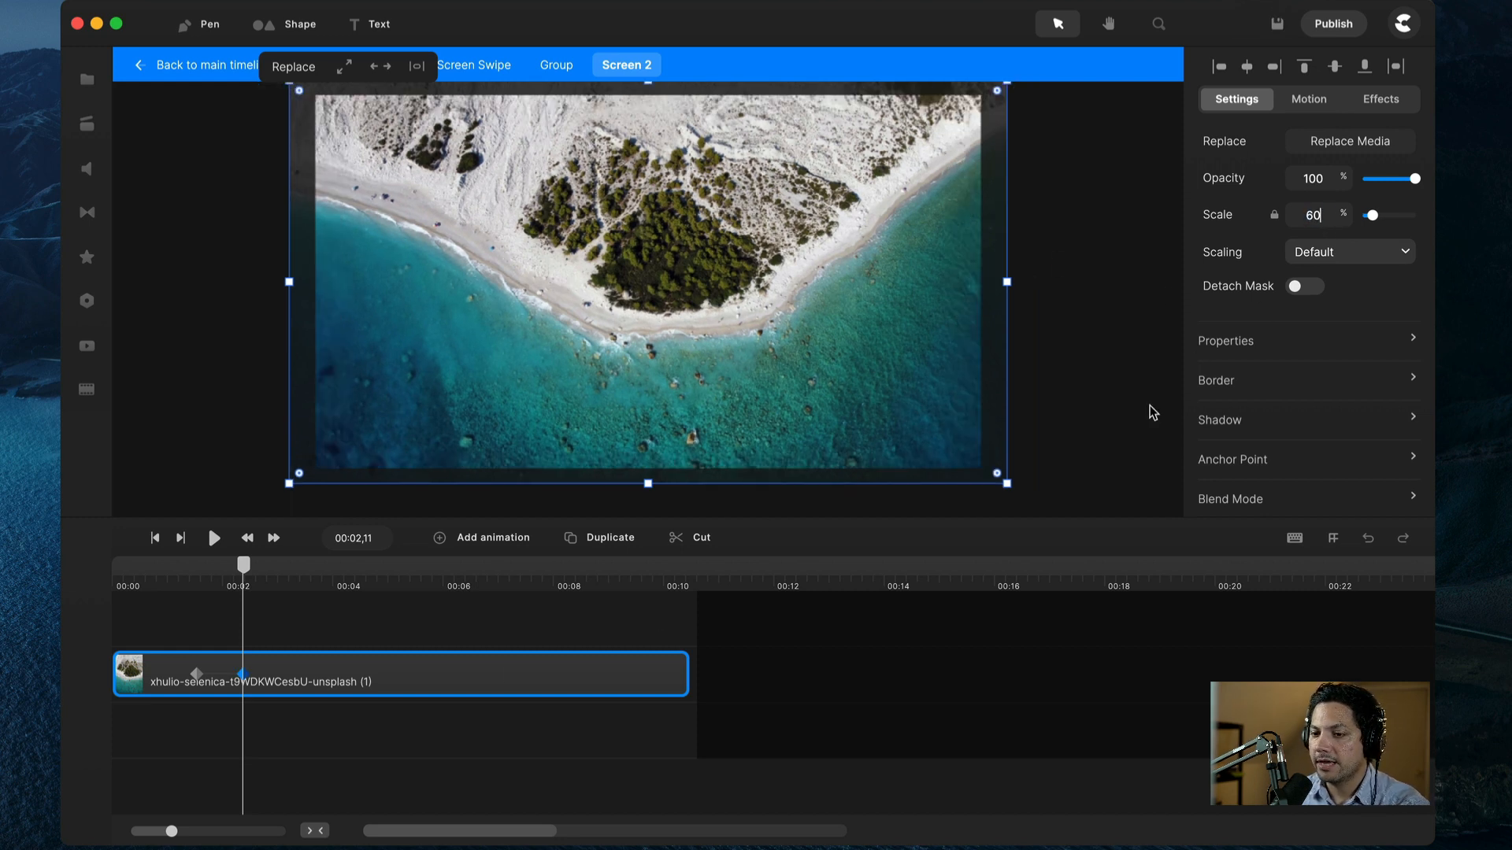
Step: Move the scale keyframes to the clip's start and end, preview, and return to the three-screen group
drag(240, 675, 672, 690)
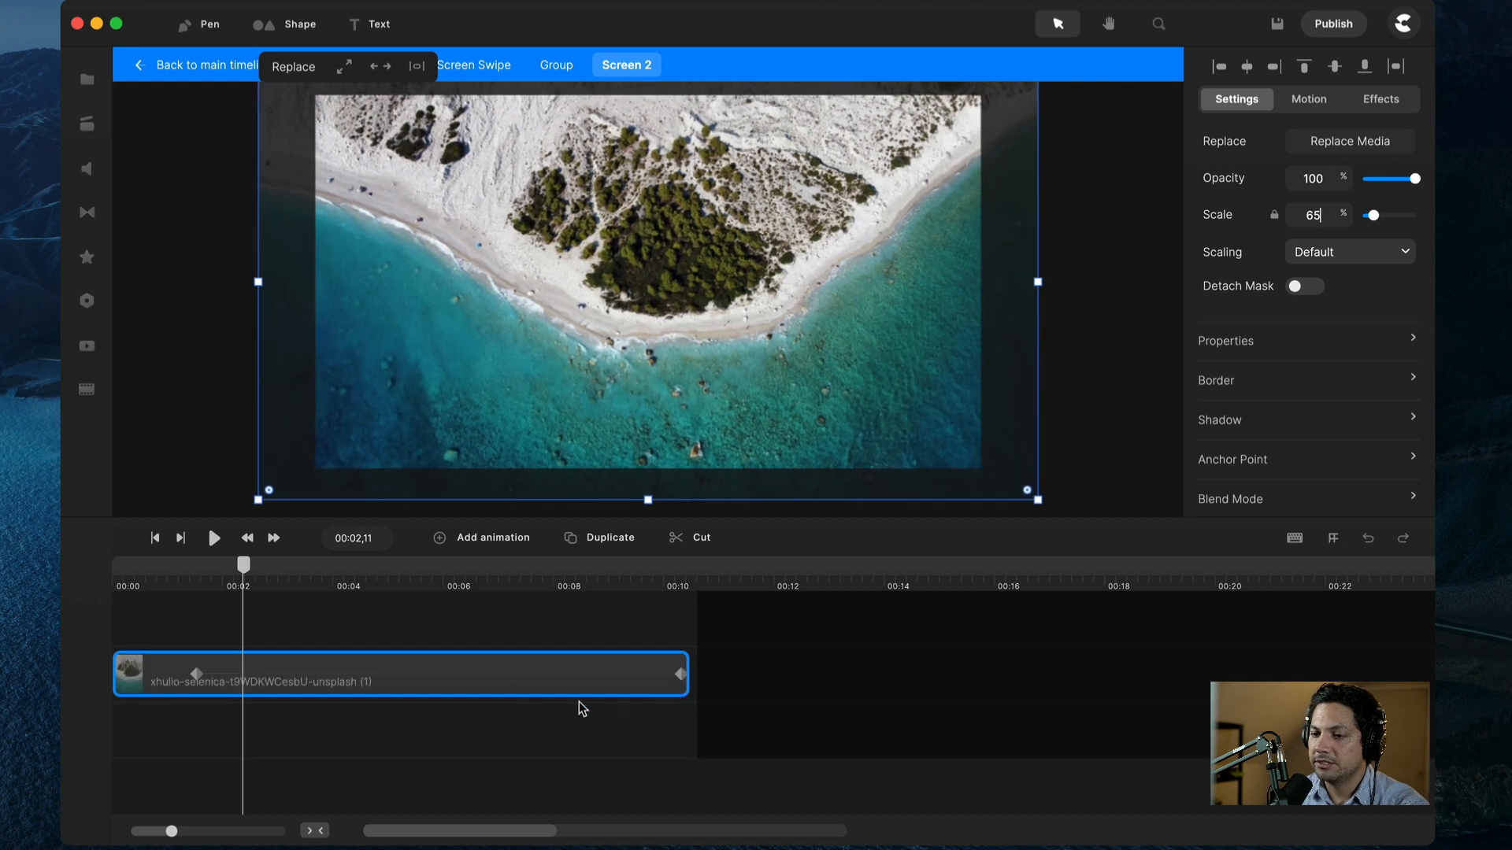
click(196, 674)
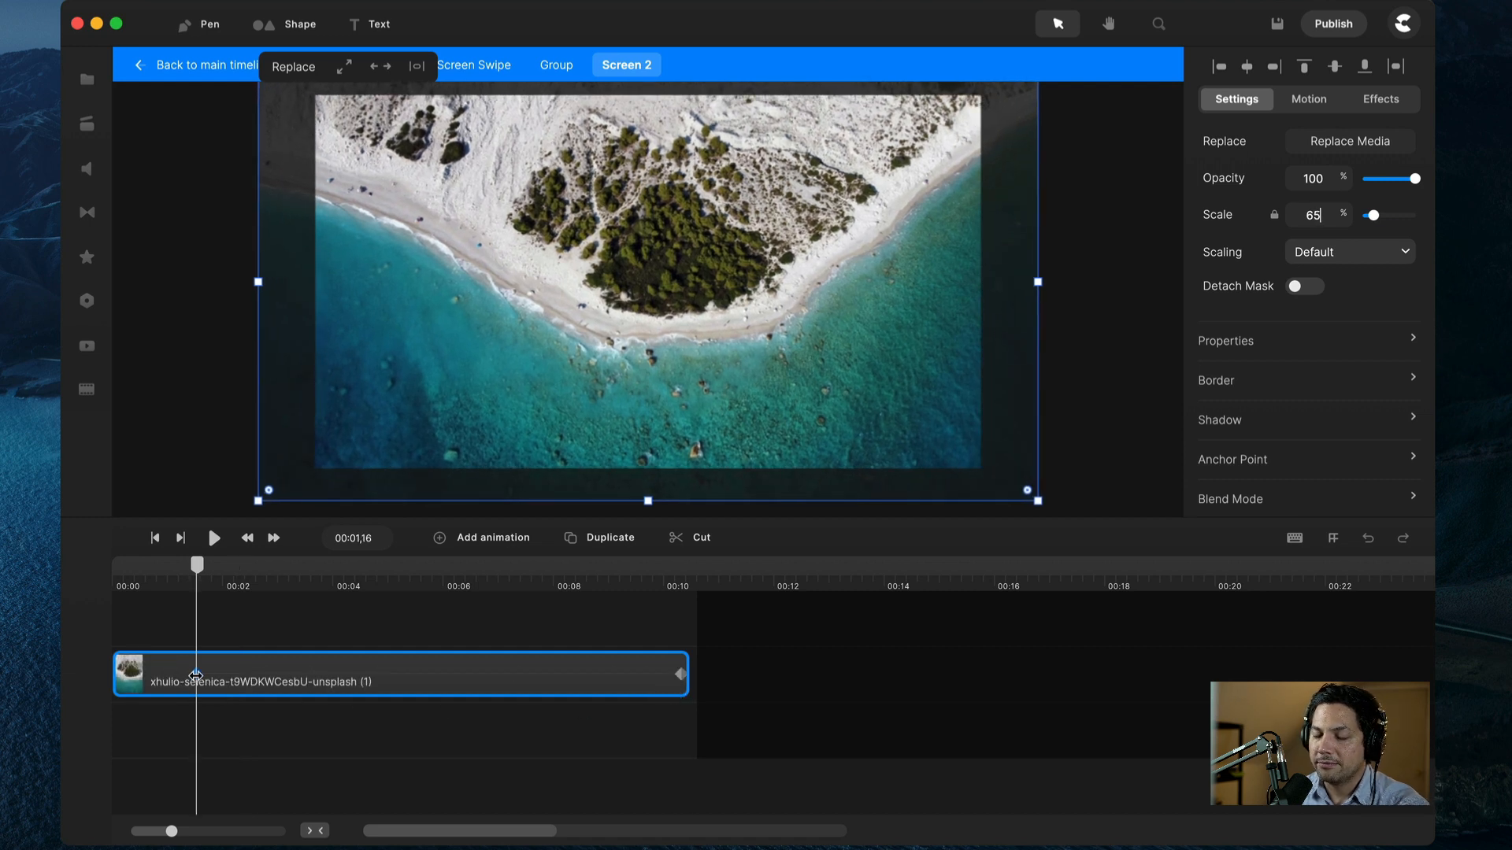
drag(196, 674, 121, 685)
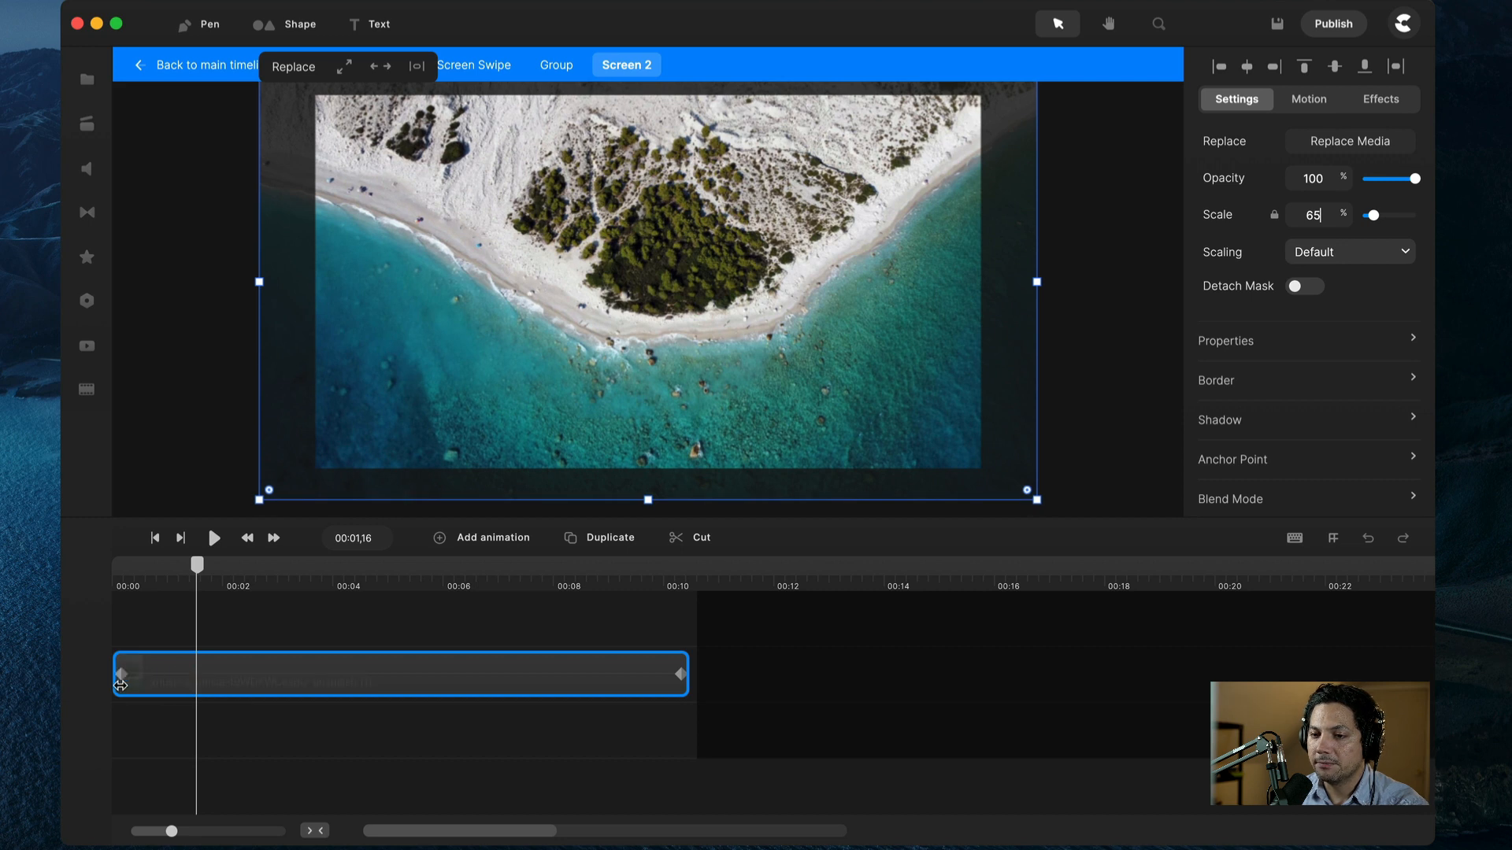
drag(196, 567, 130, 580)
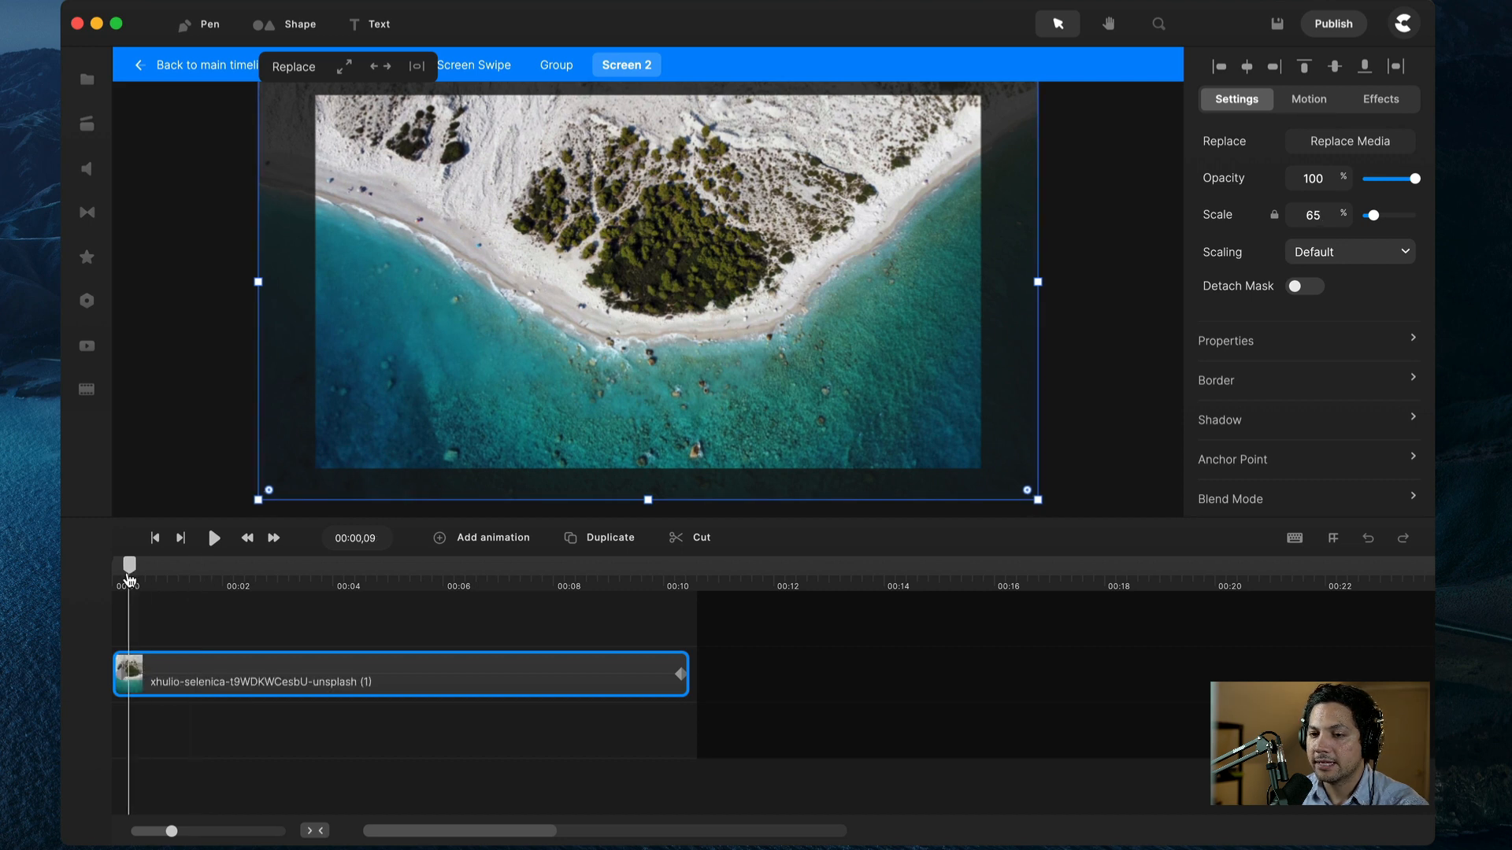
key(space)
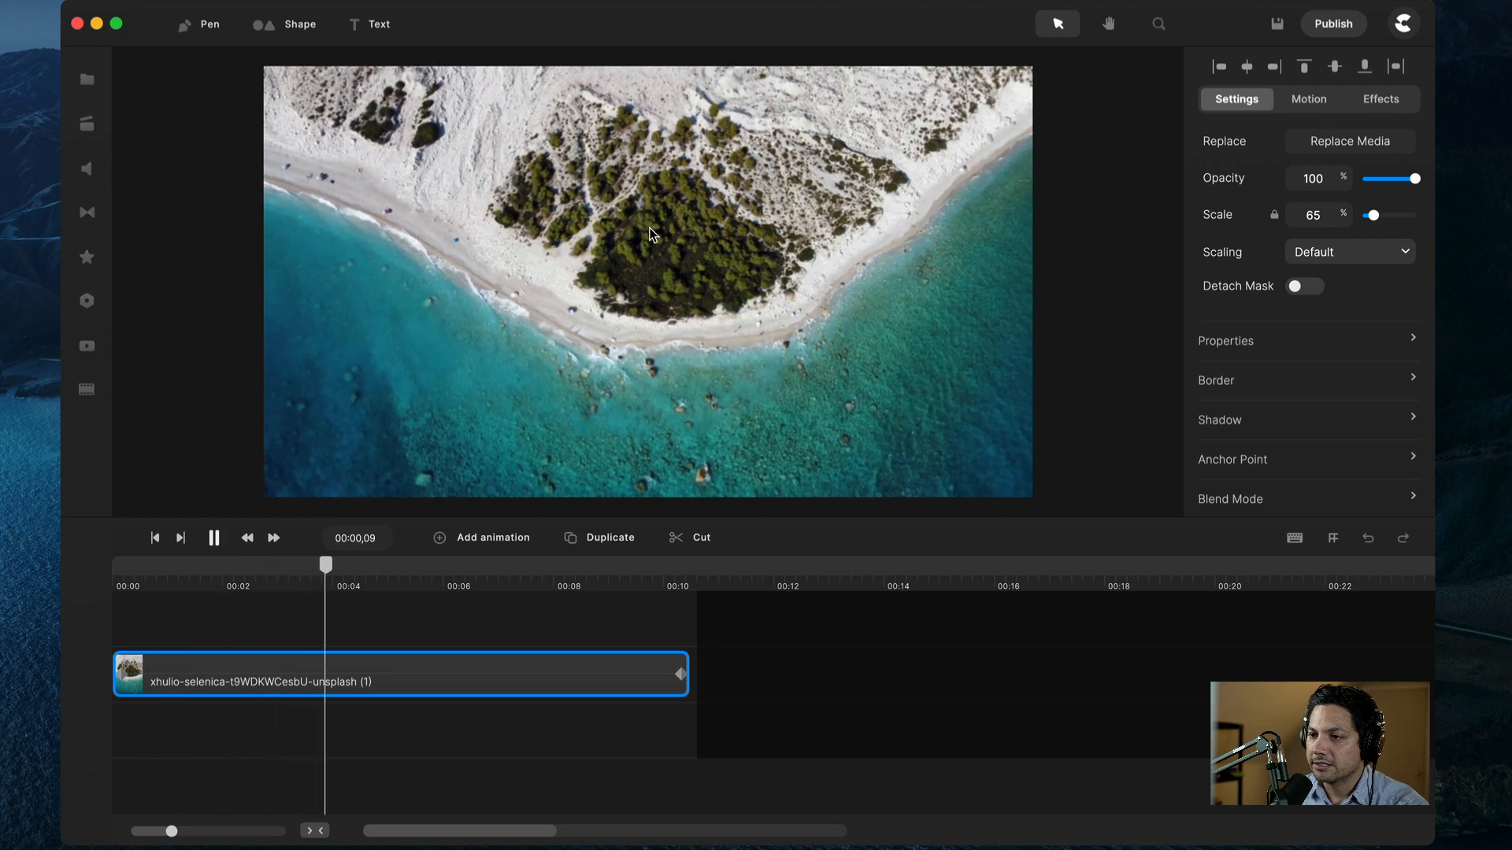
key(space)
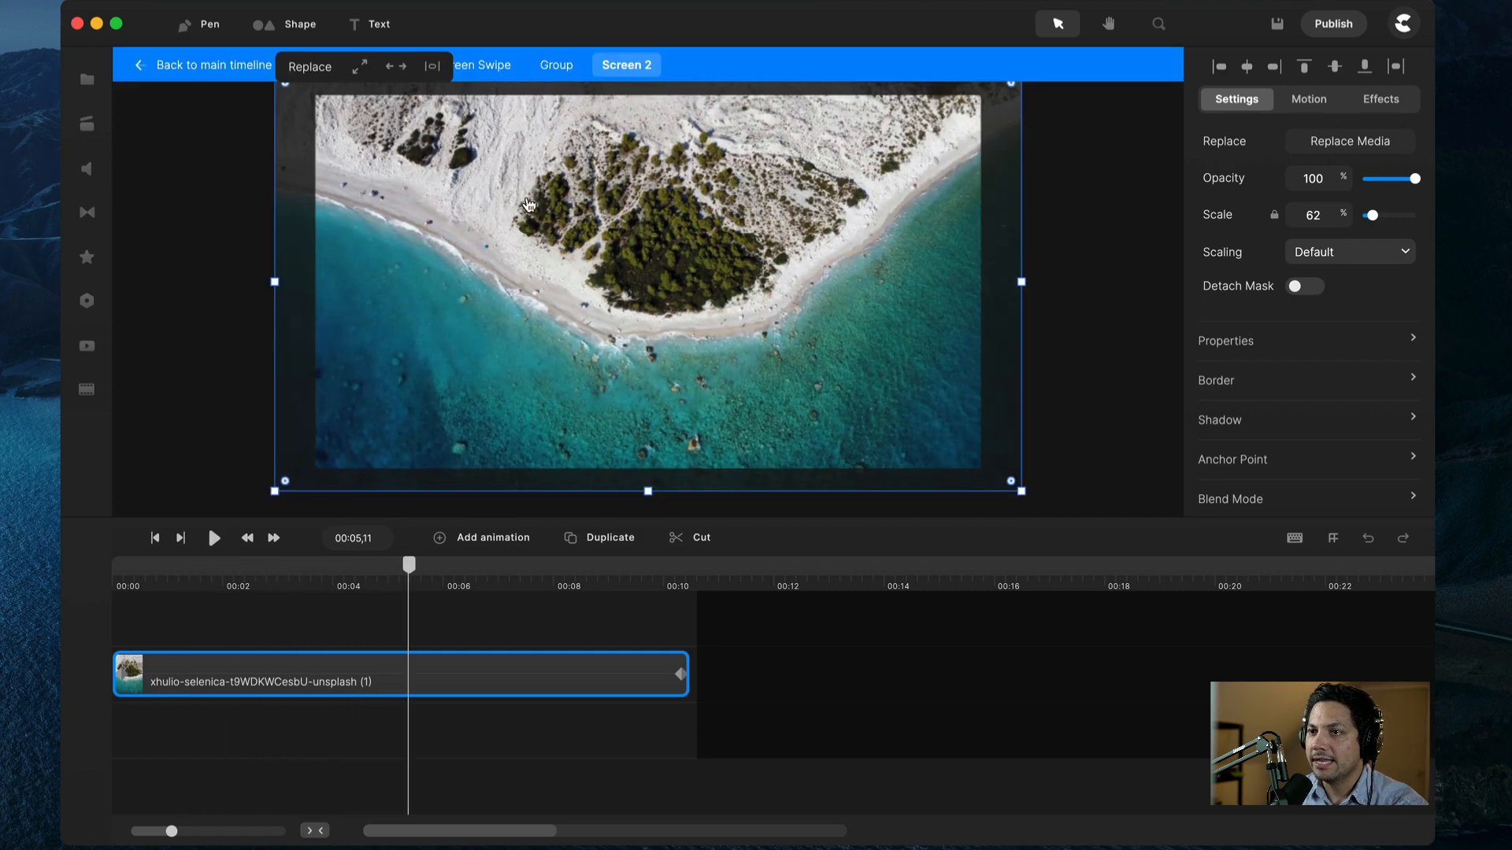
click(556, 64)
click(204, 685)
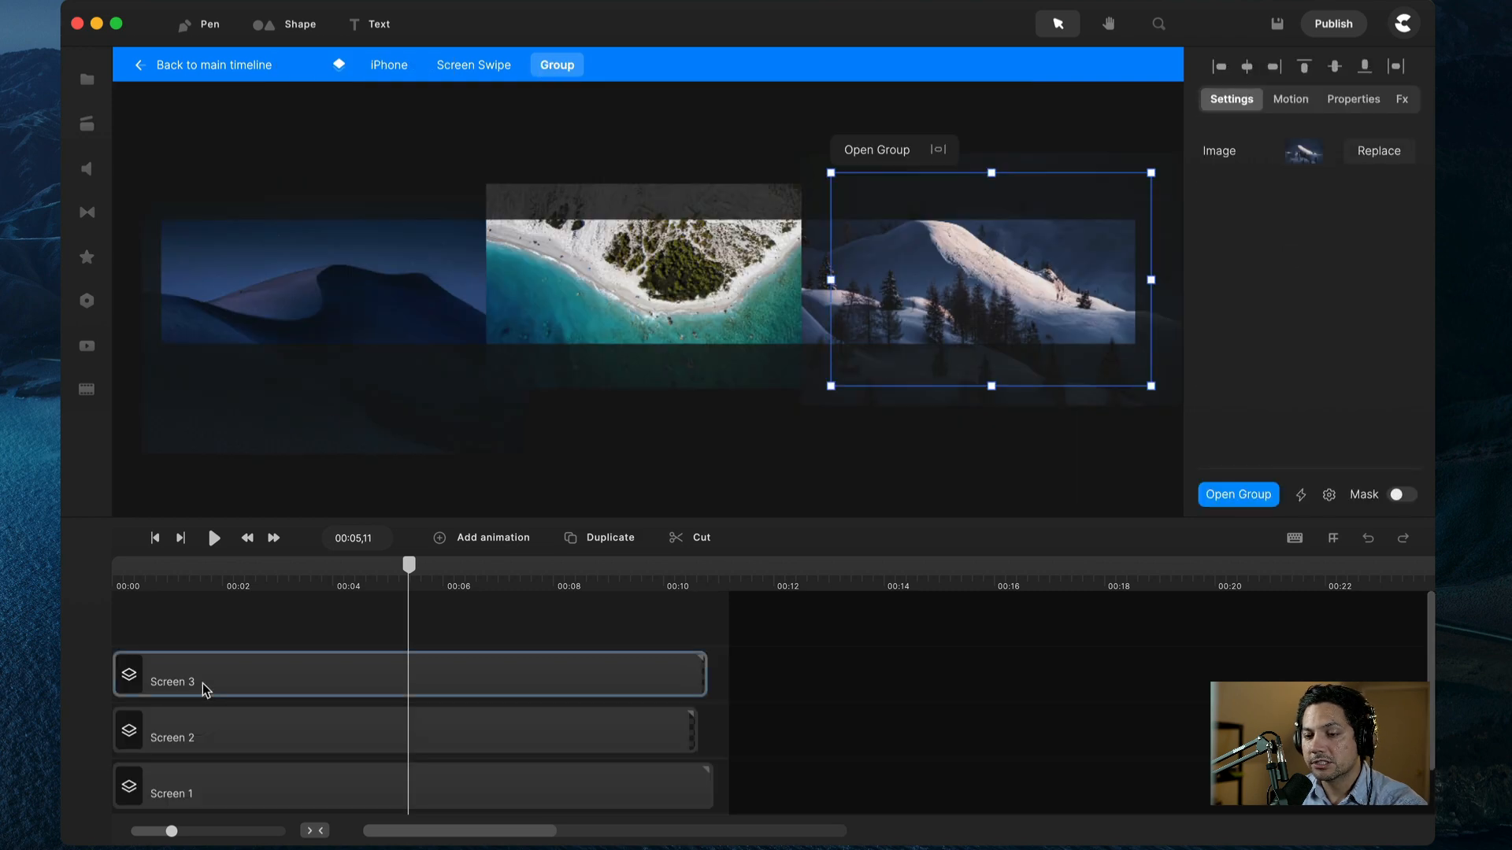
Step: Open Screen 3 and add a Scale animation to the mountain photo with keyframes at 68% and 63%
double_click(204, 688)
click(225, 683)
right_click(241, 687)
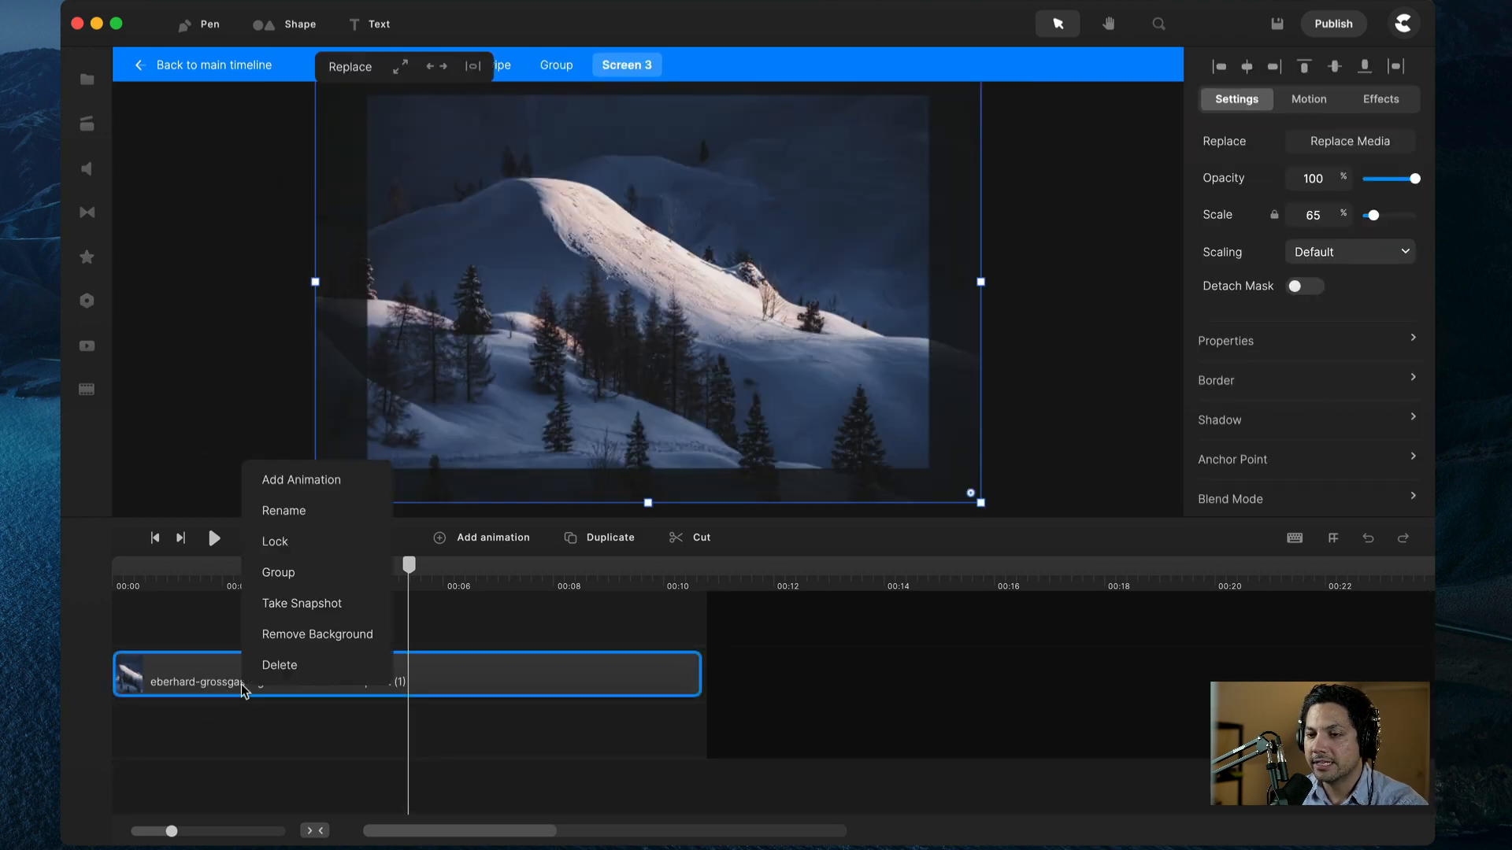
click(334, 479)
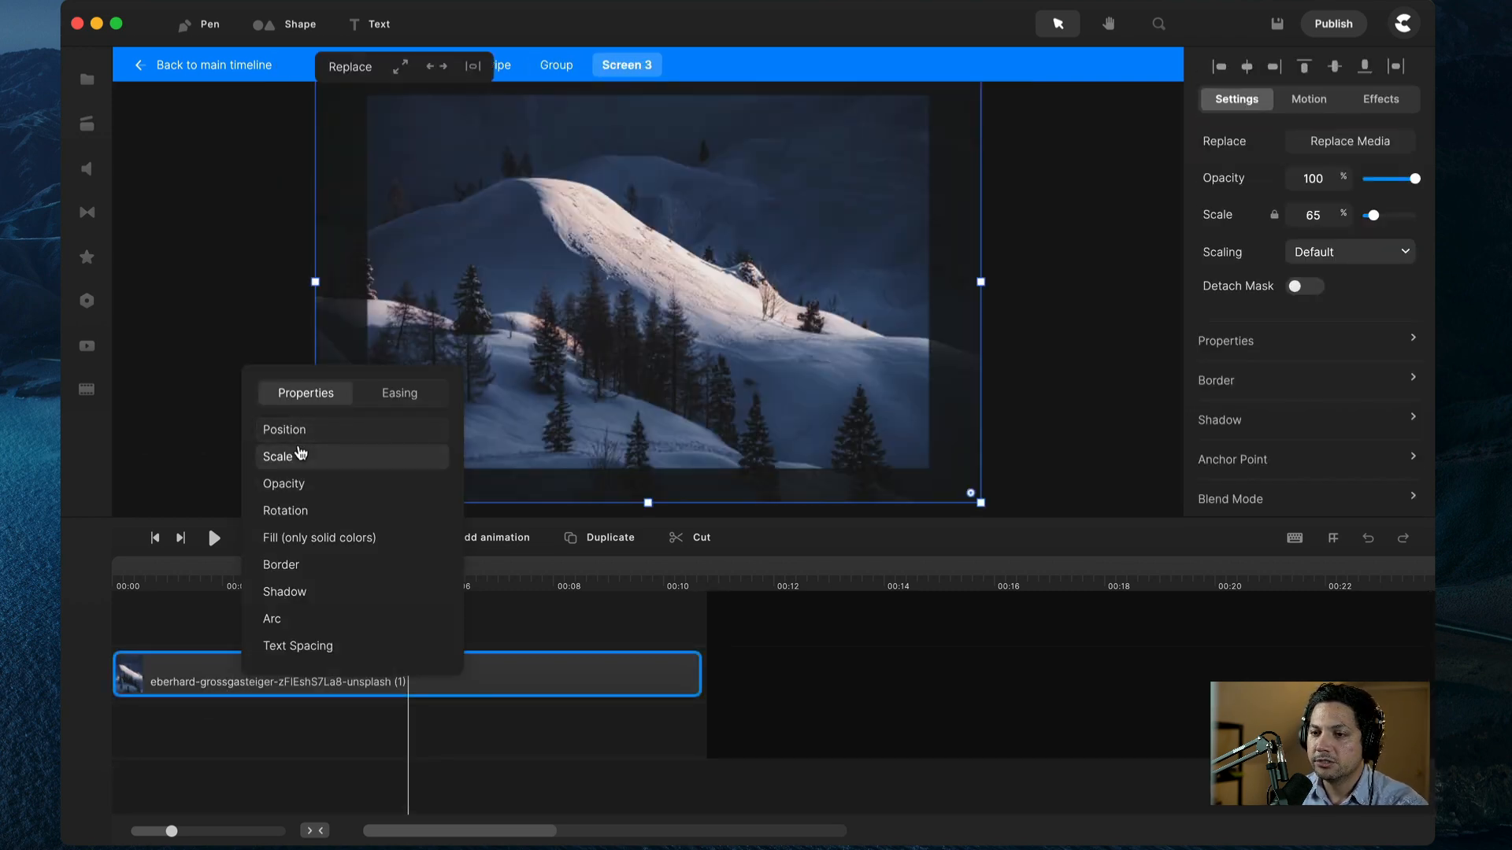
click(299, 454)
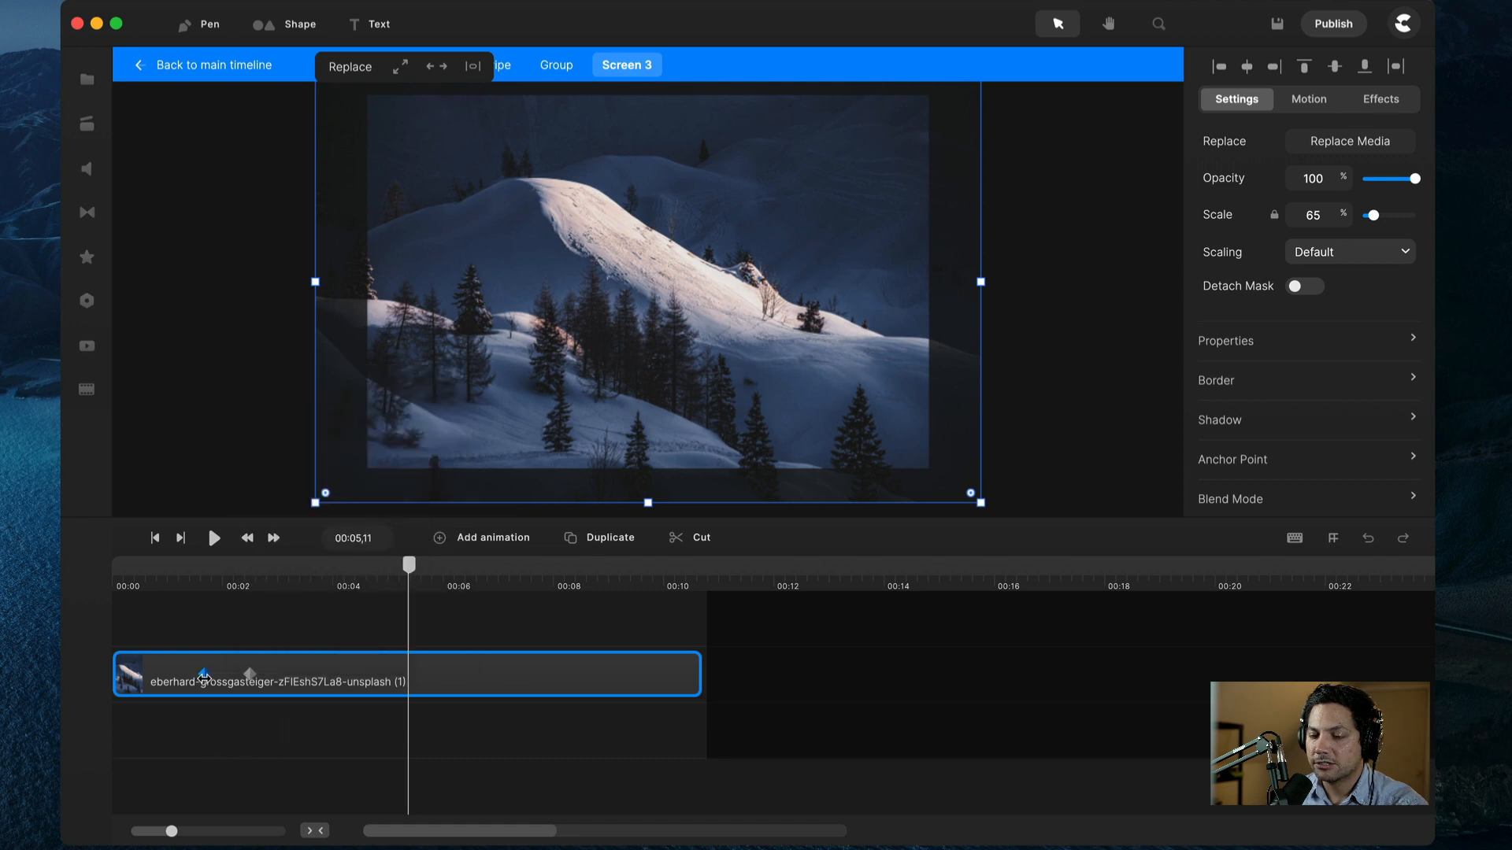
click(204, 674)
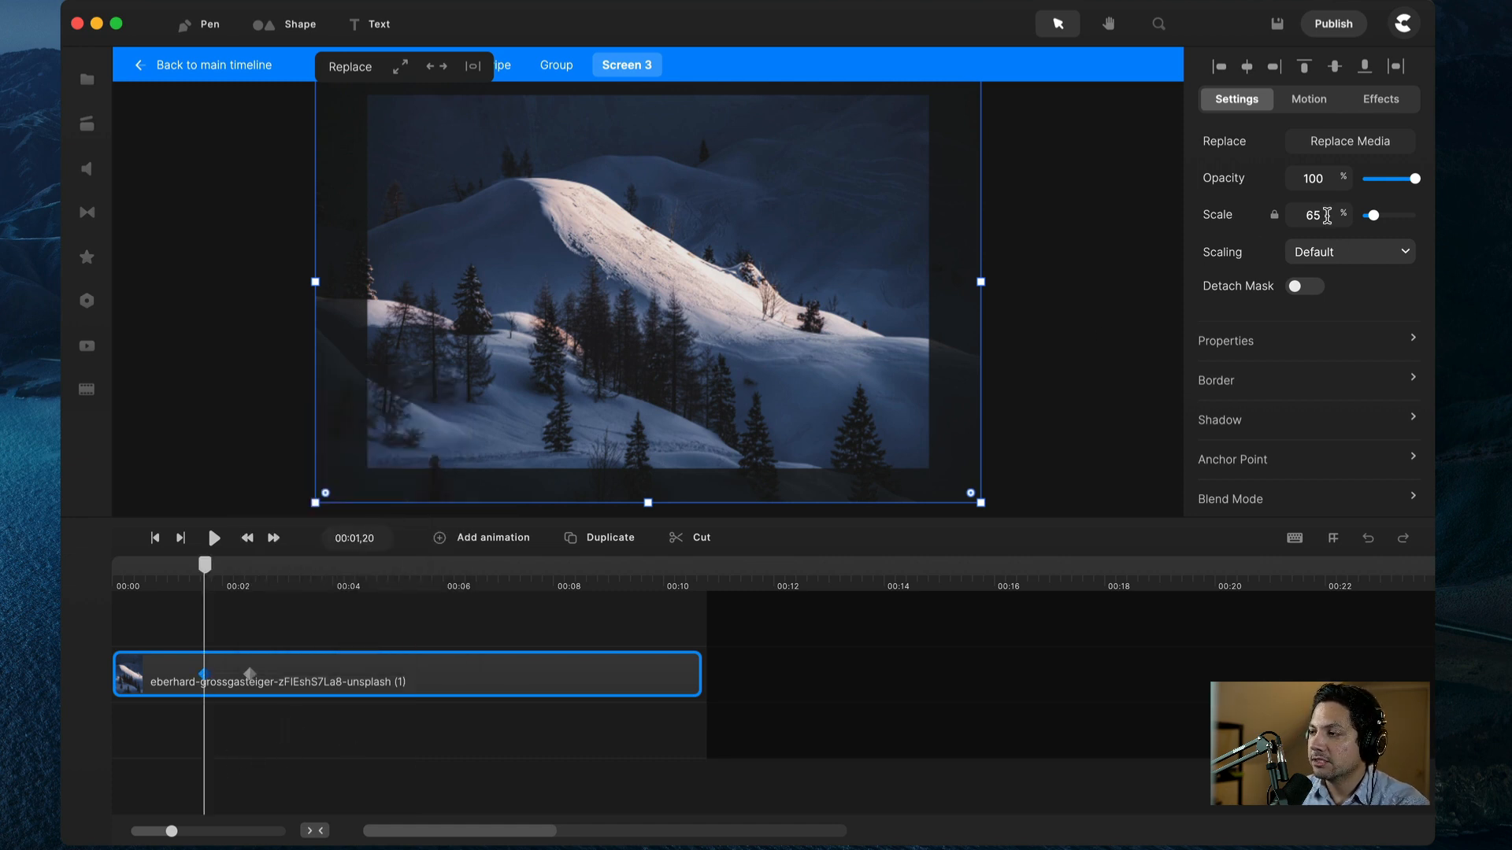
text(68)
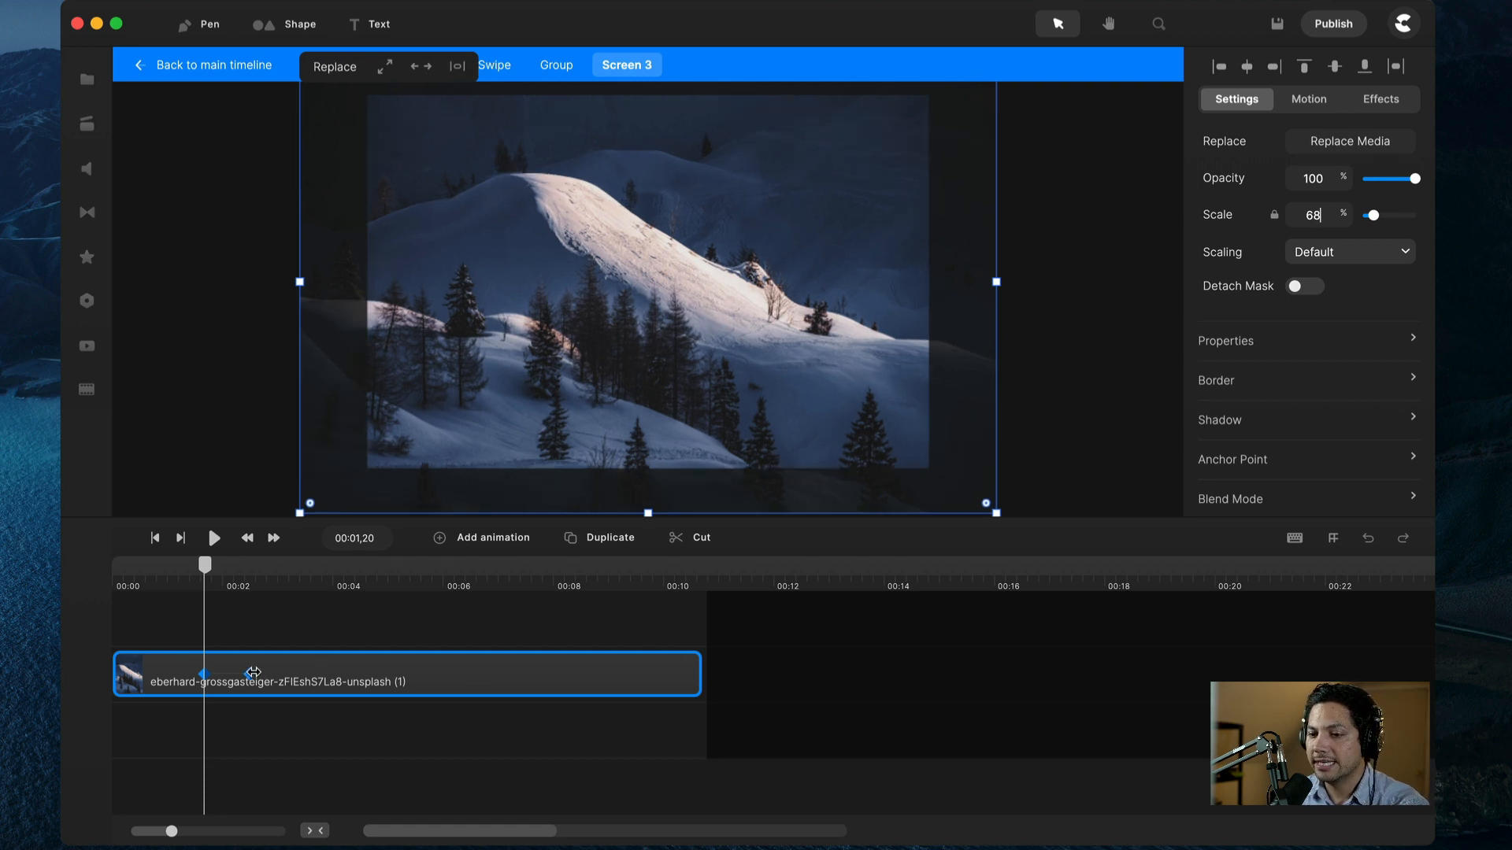
click(250, 674)
click(1329, 209)
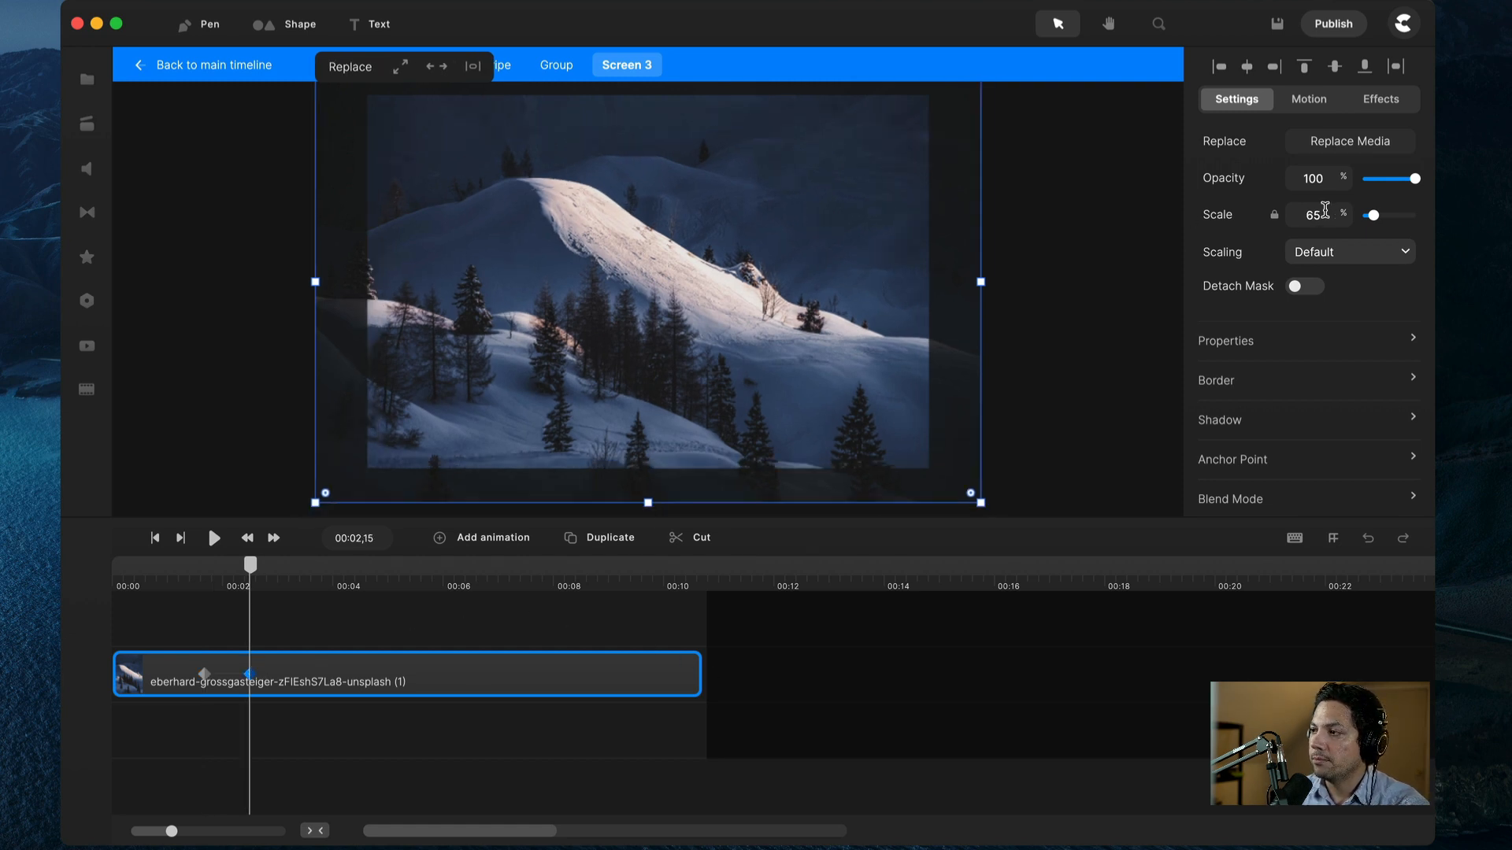
text(63)
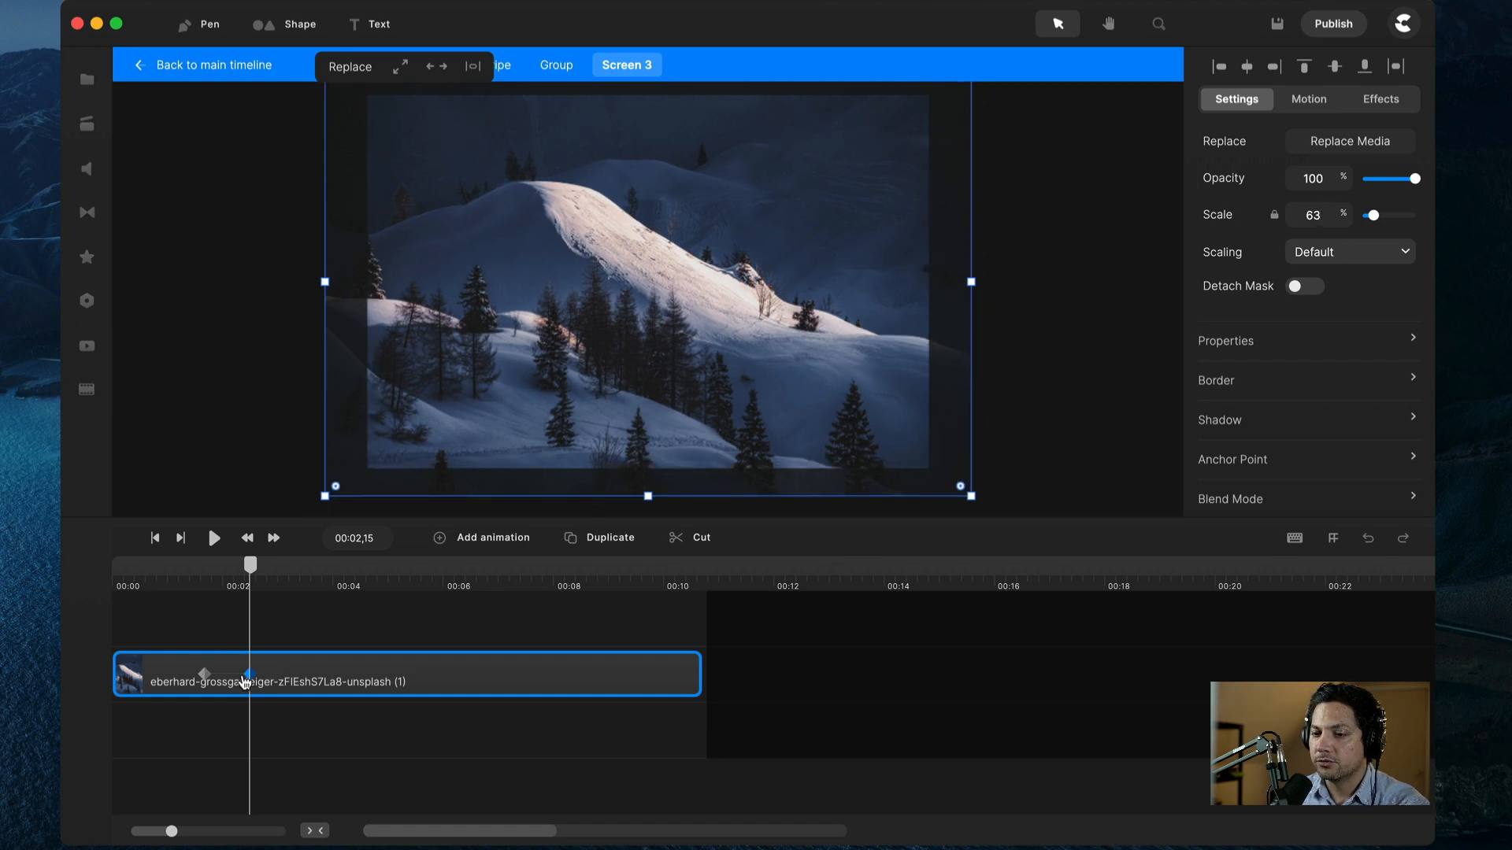
Step: Move the scale keyframes to the clip's start and end, preview, and return to the main timeline
drag(248, 675, 690, 684)
drag(203, 673, 120, 691)
click(148, 584)
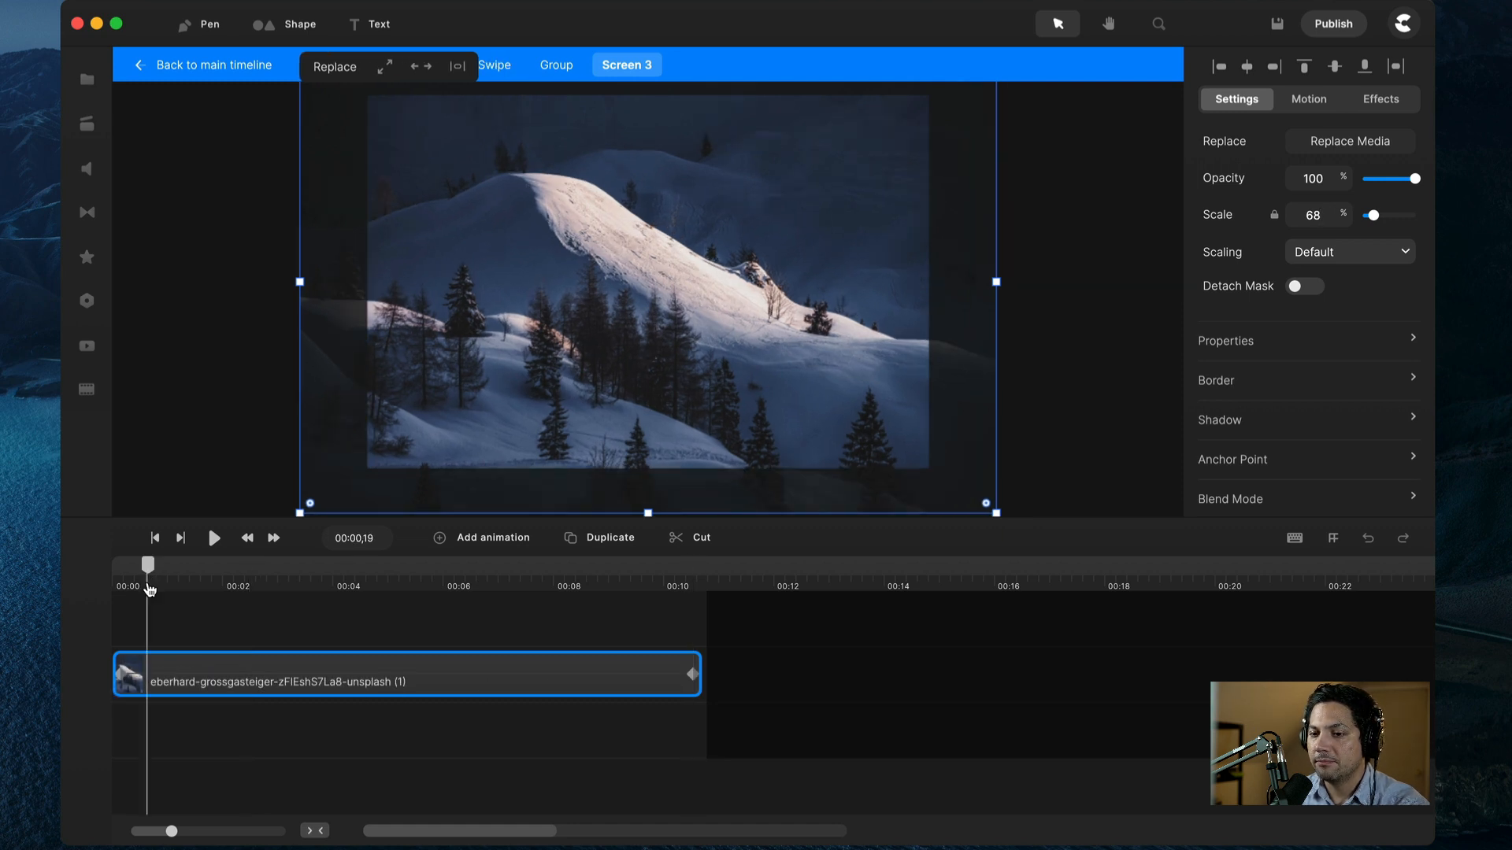
key(space)
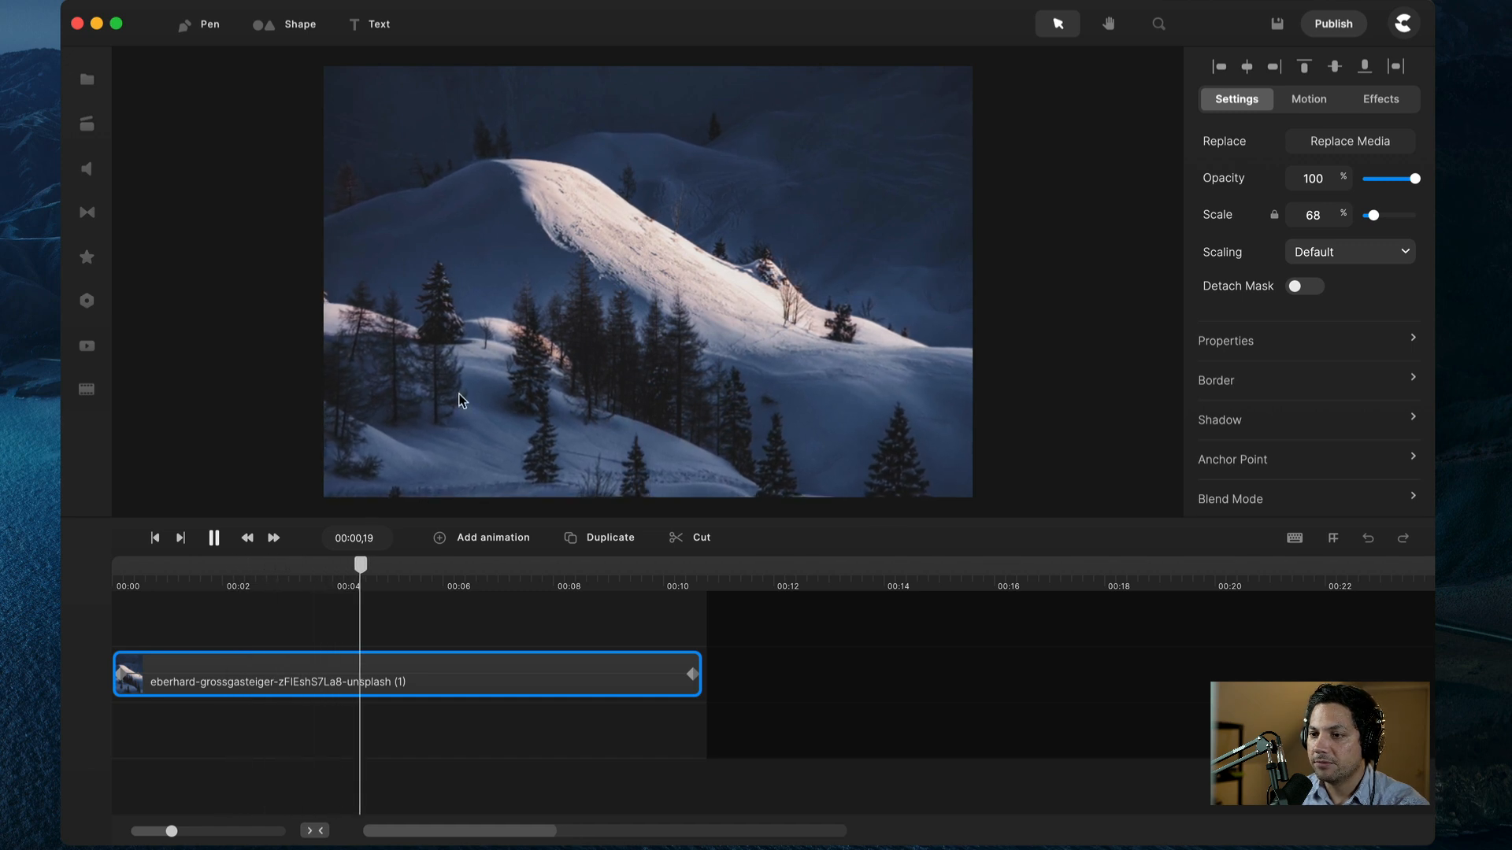
key(space)
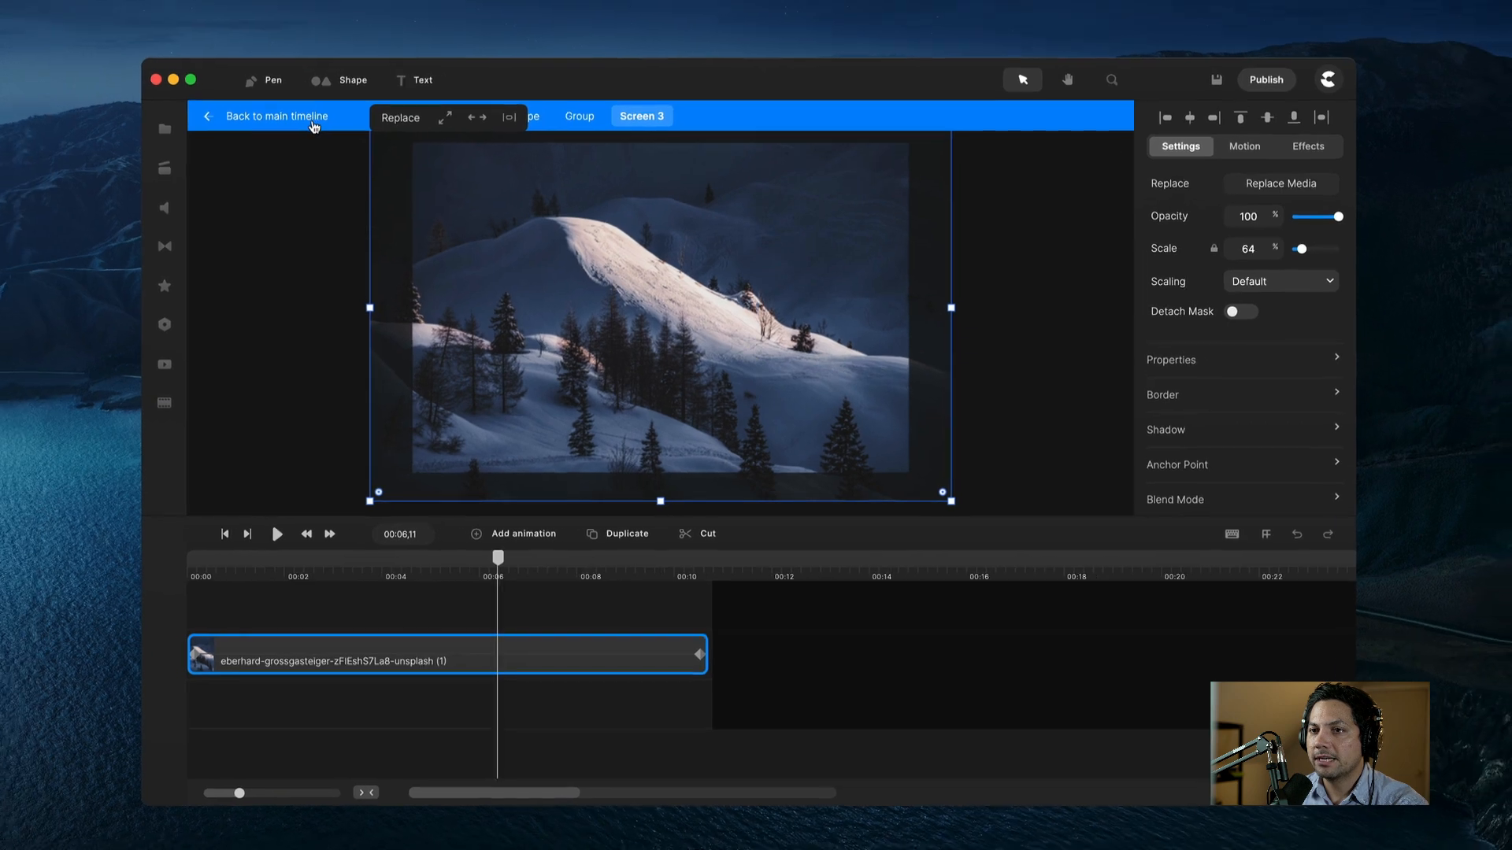
click(315, 124)
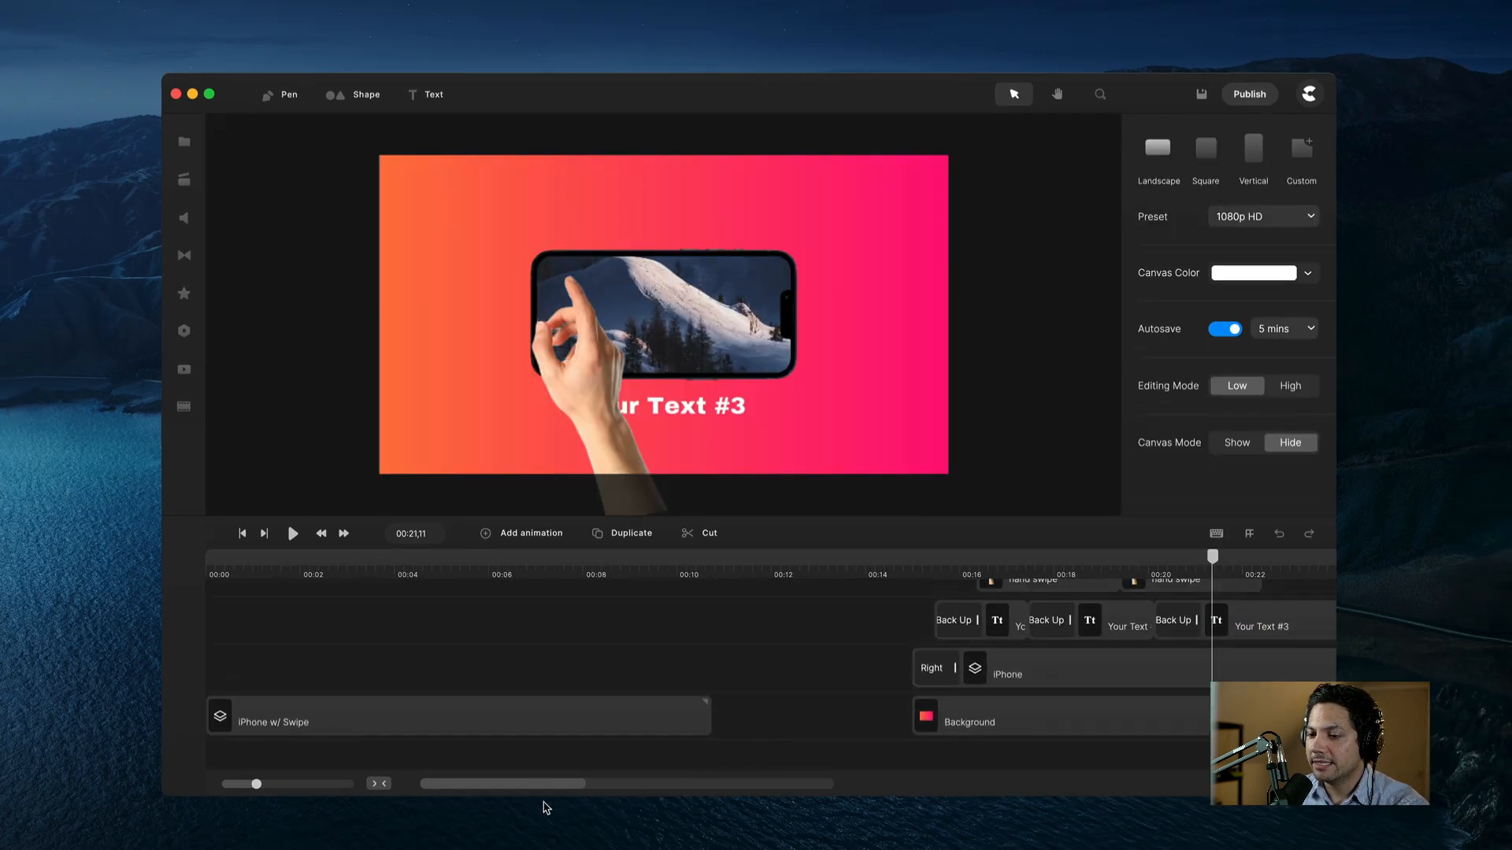
drag(545, 784, 600, 781)
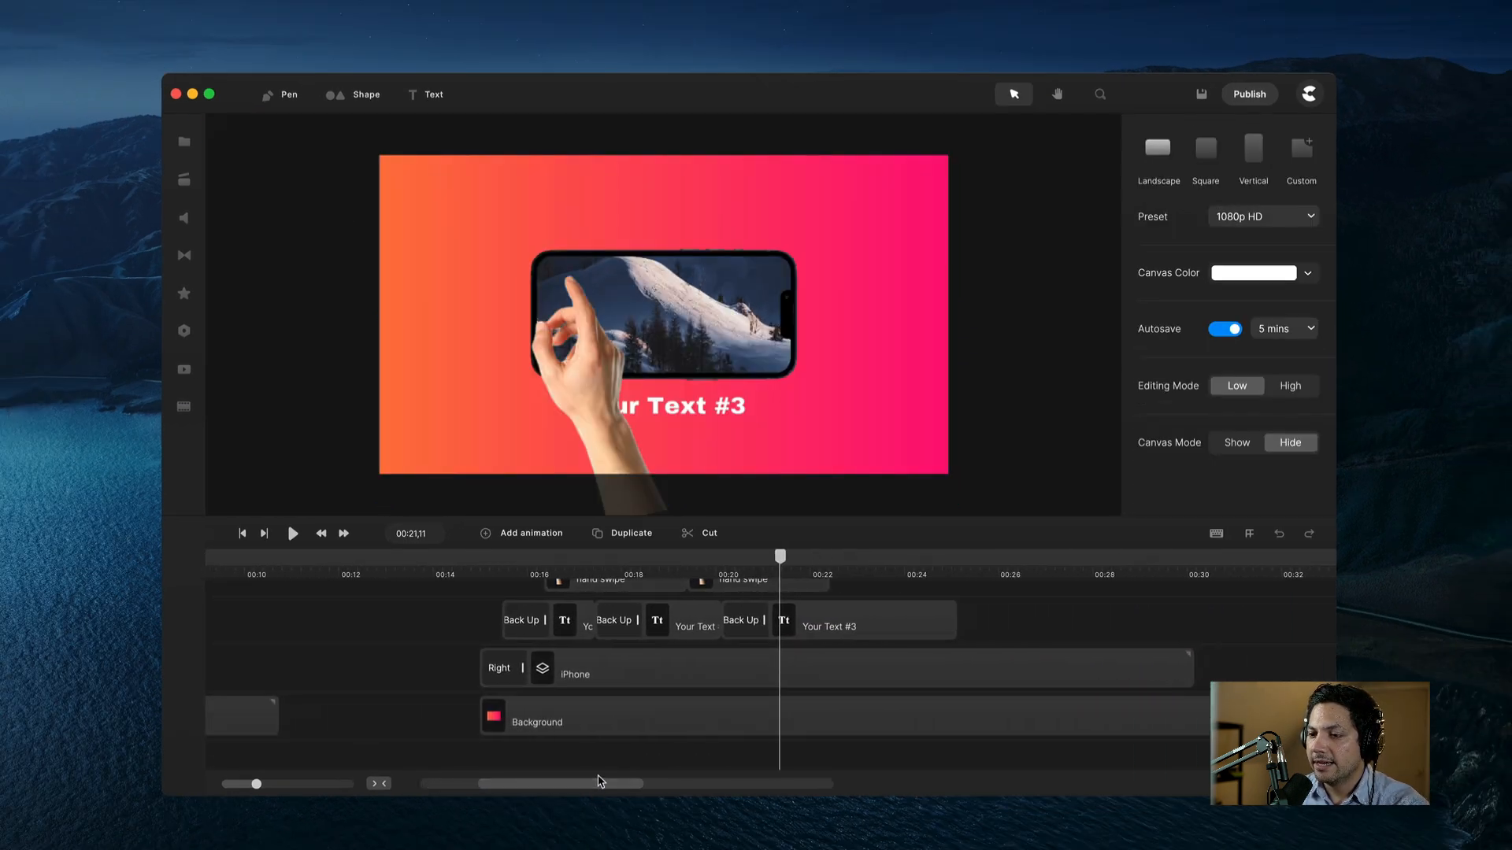
click(475, 577)
key(space)
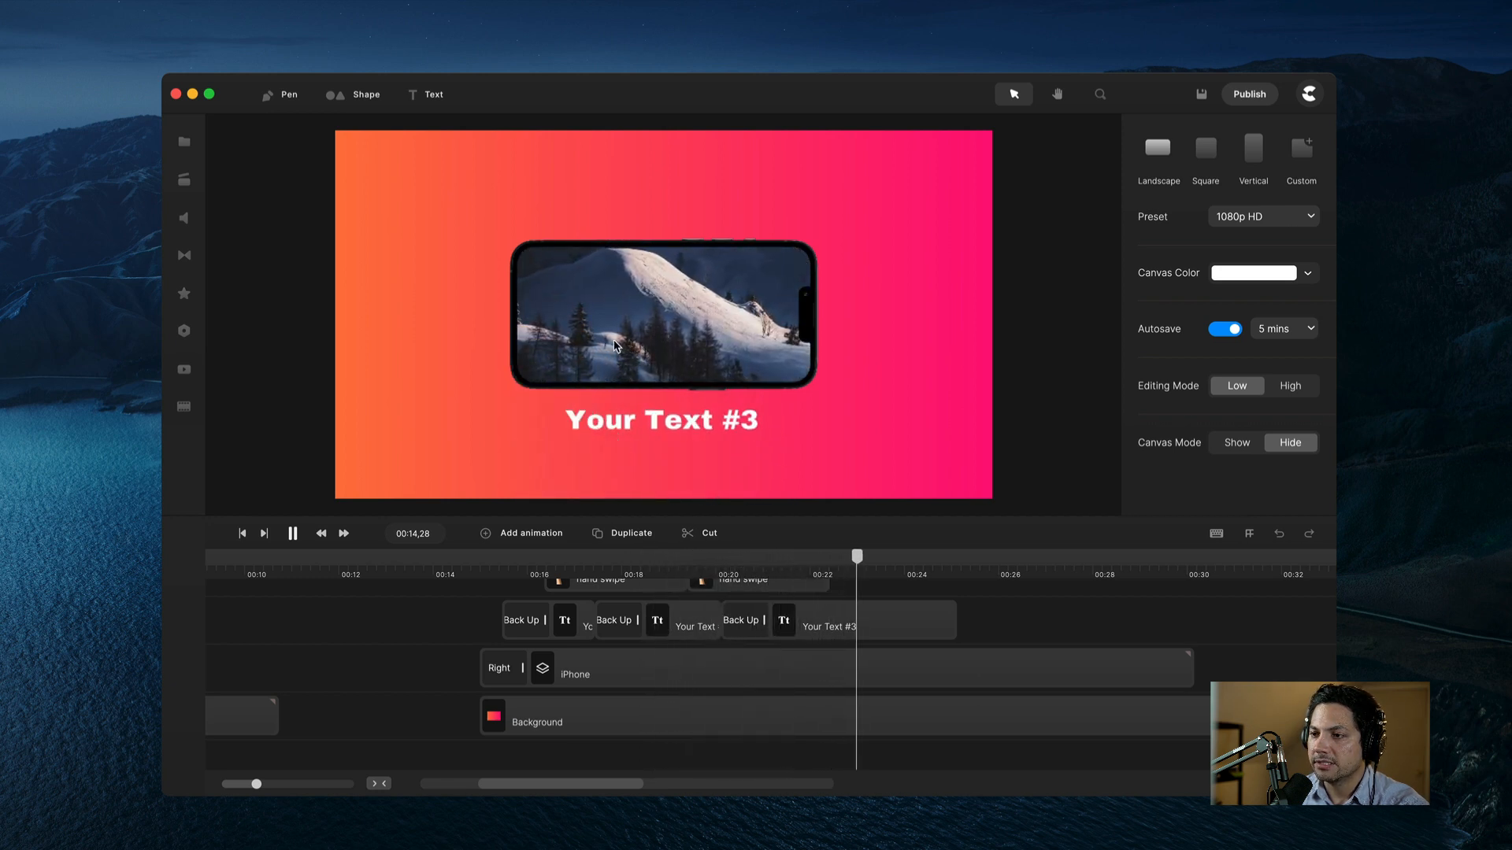
key(space)
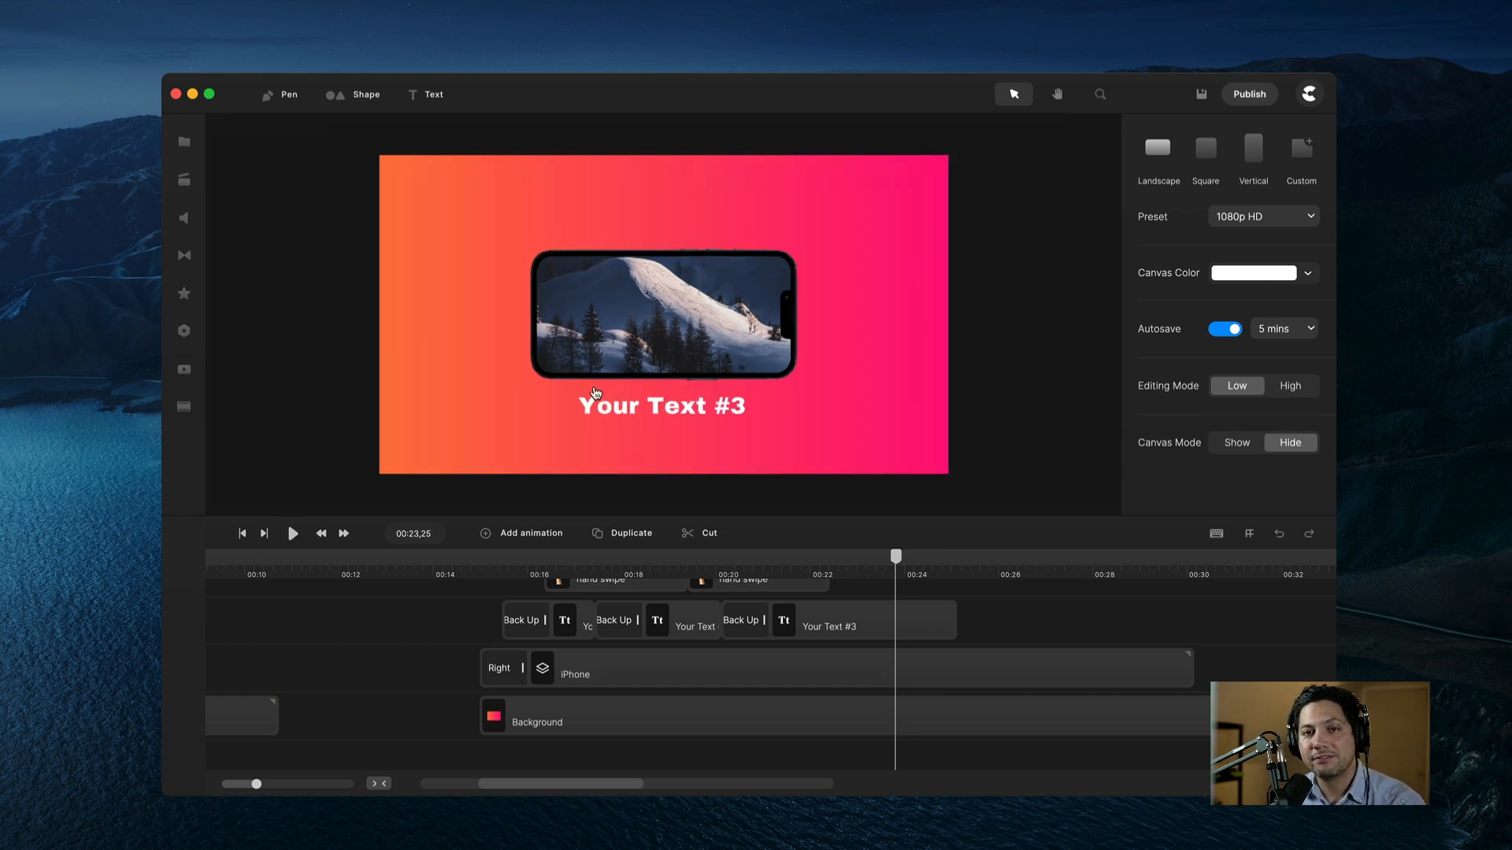
click(624, 630)
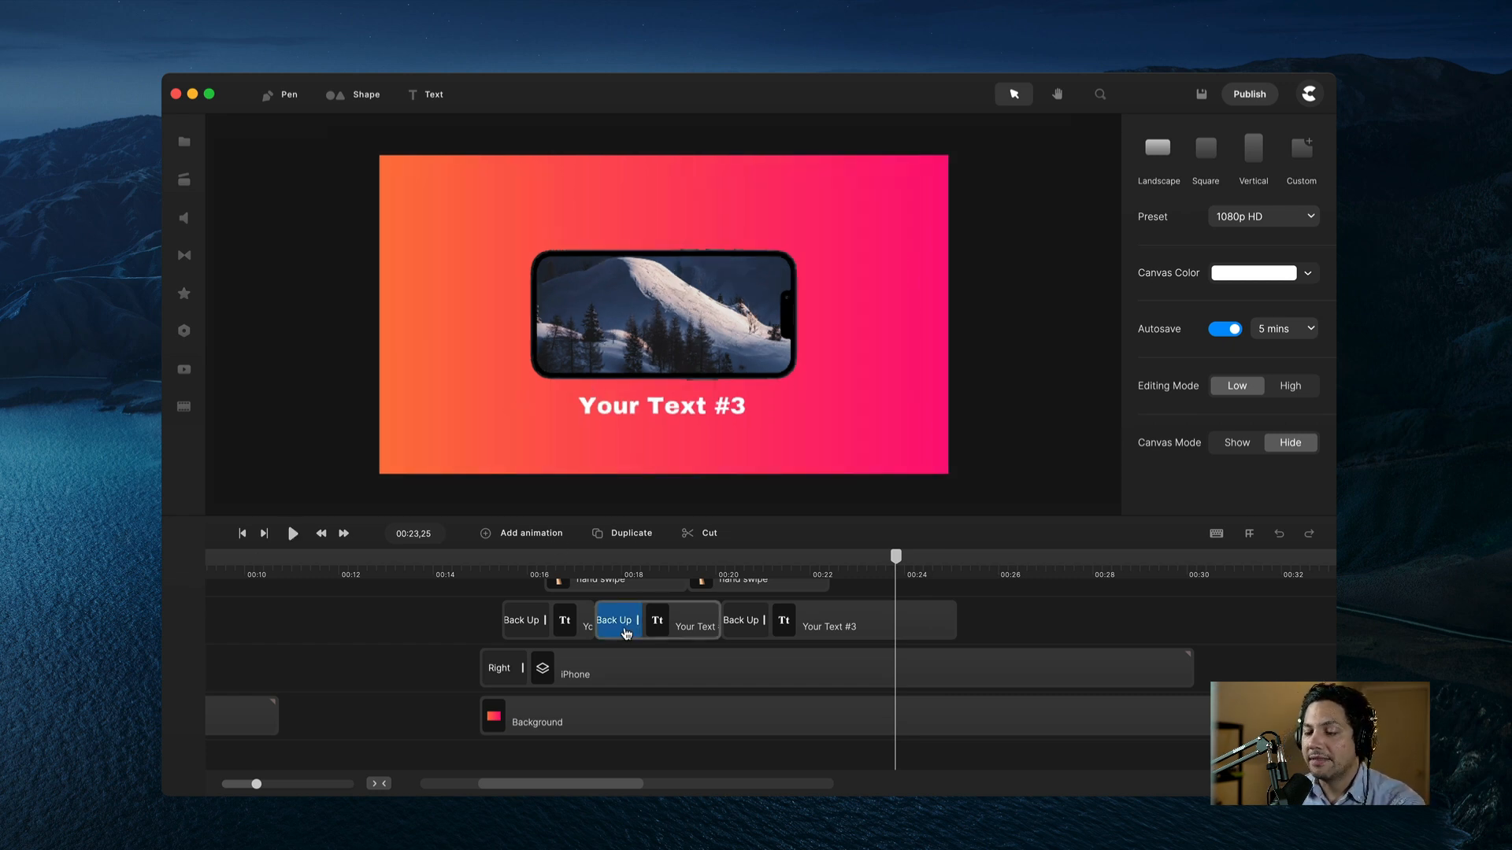
click(589, 608)
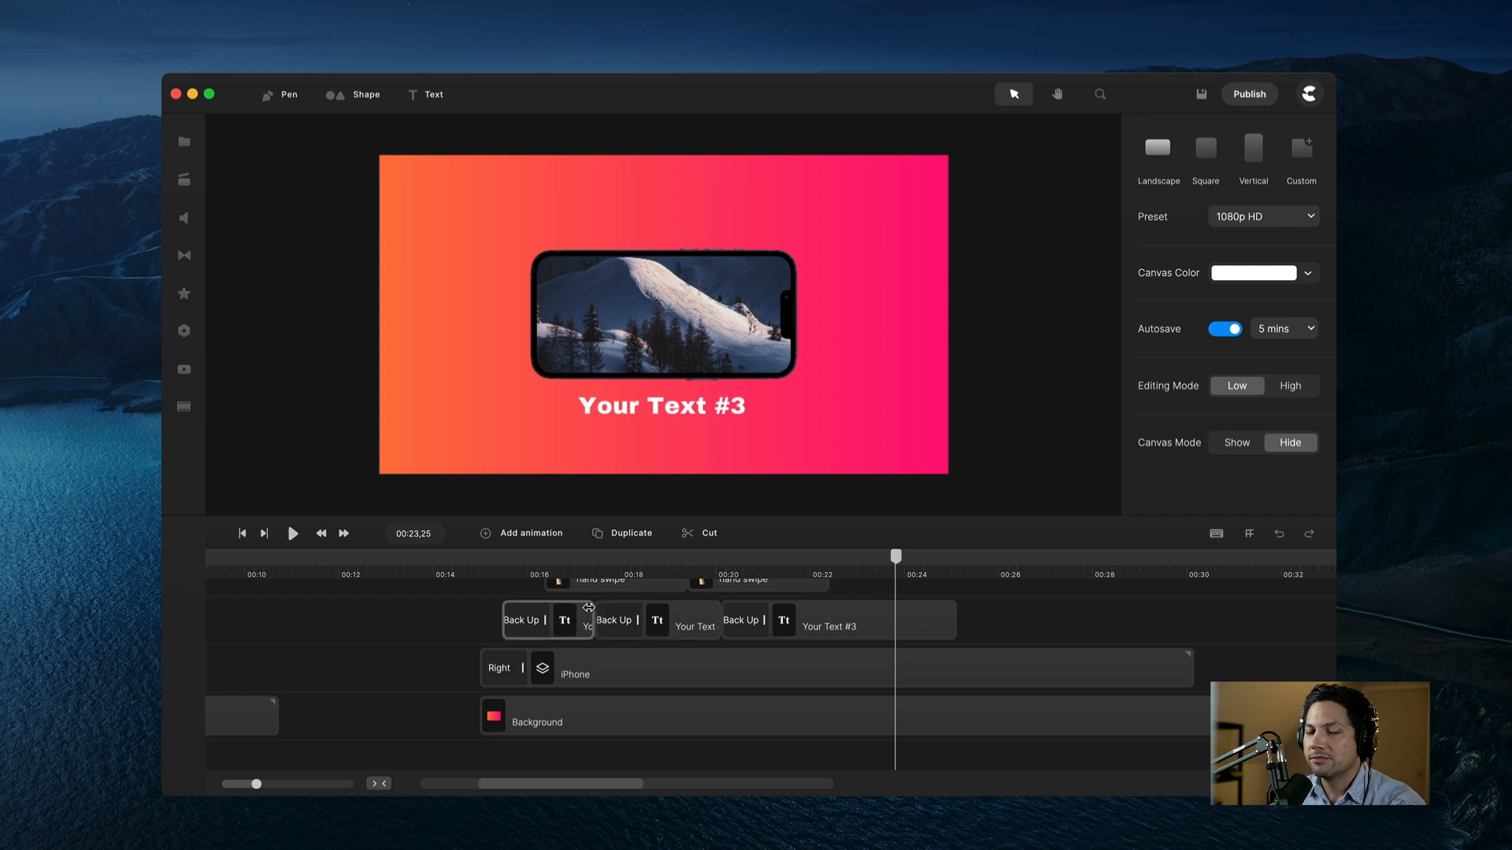